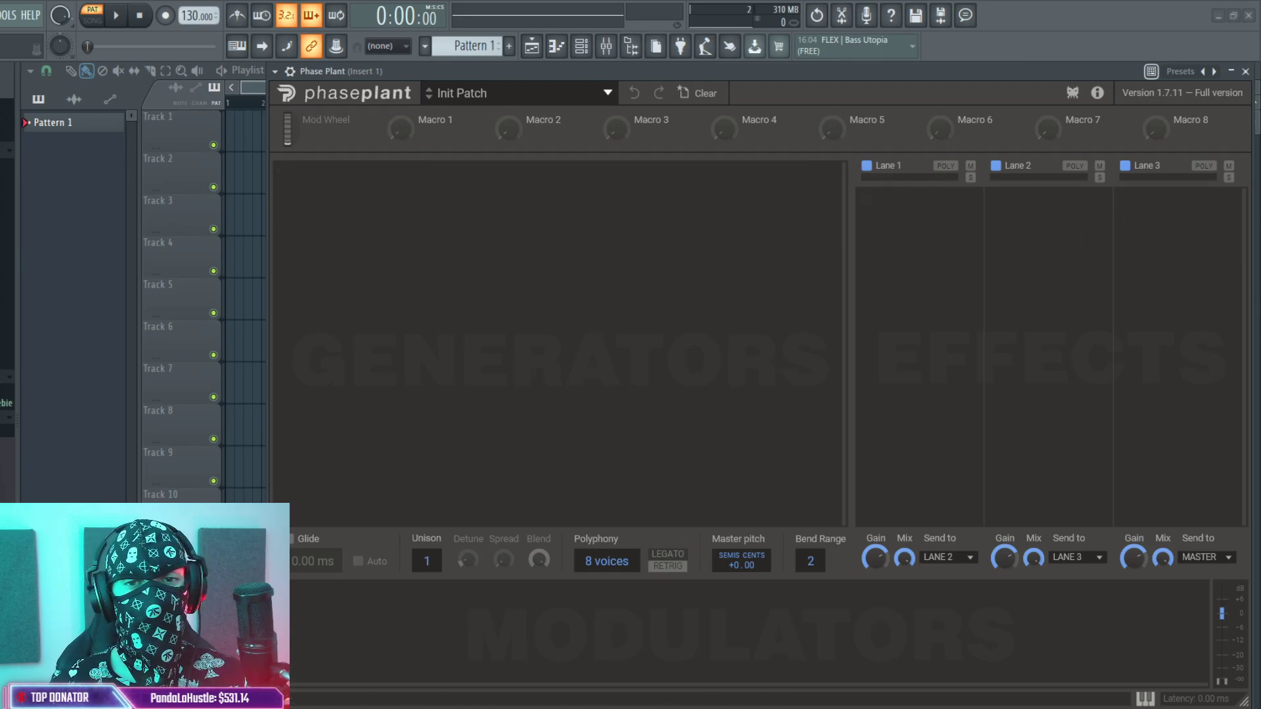
Add three Analog oscillators to the empty patch and set the first one's waveform to sine.
left_click_drag(595, 72, 589, 94)
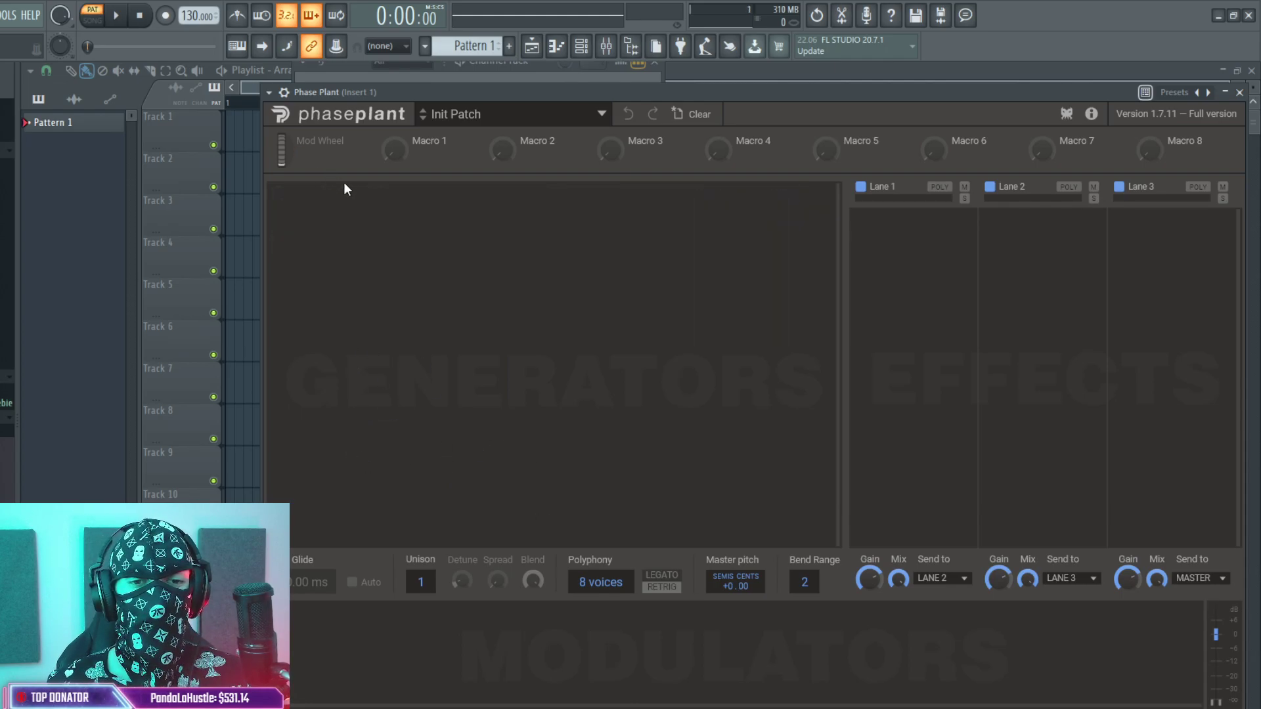
left_click(352, 222)
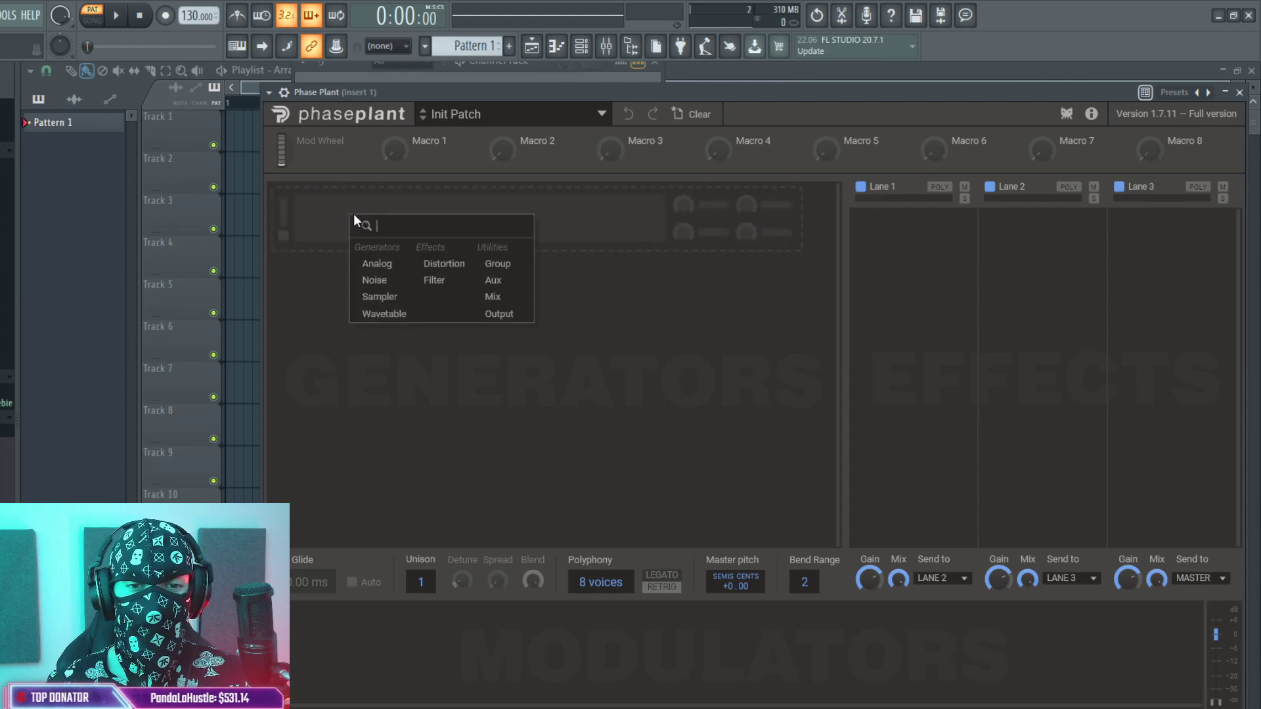
left_click(393, 264)
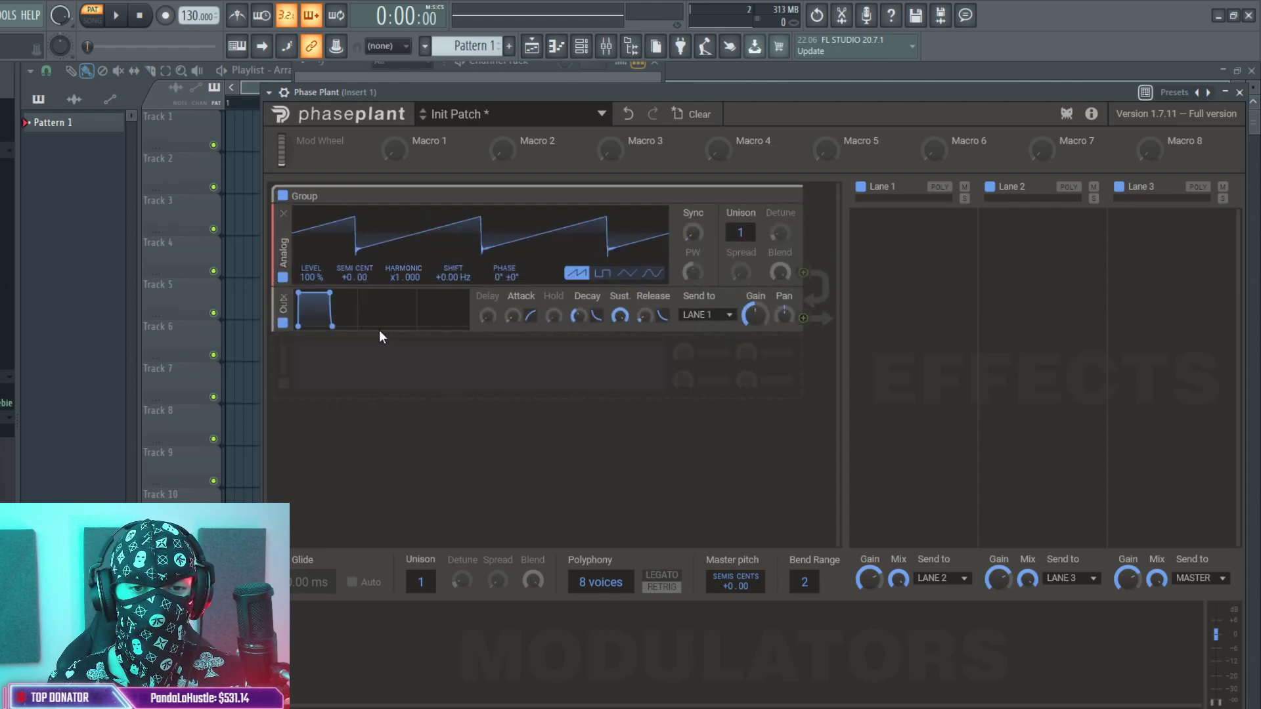
left_click(369, 368)
left_click(391, 408)
left_click(418, 465)
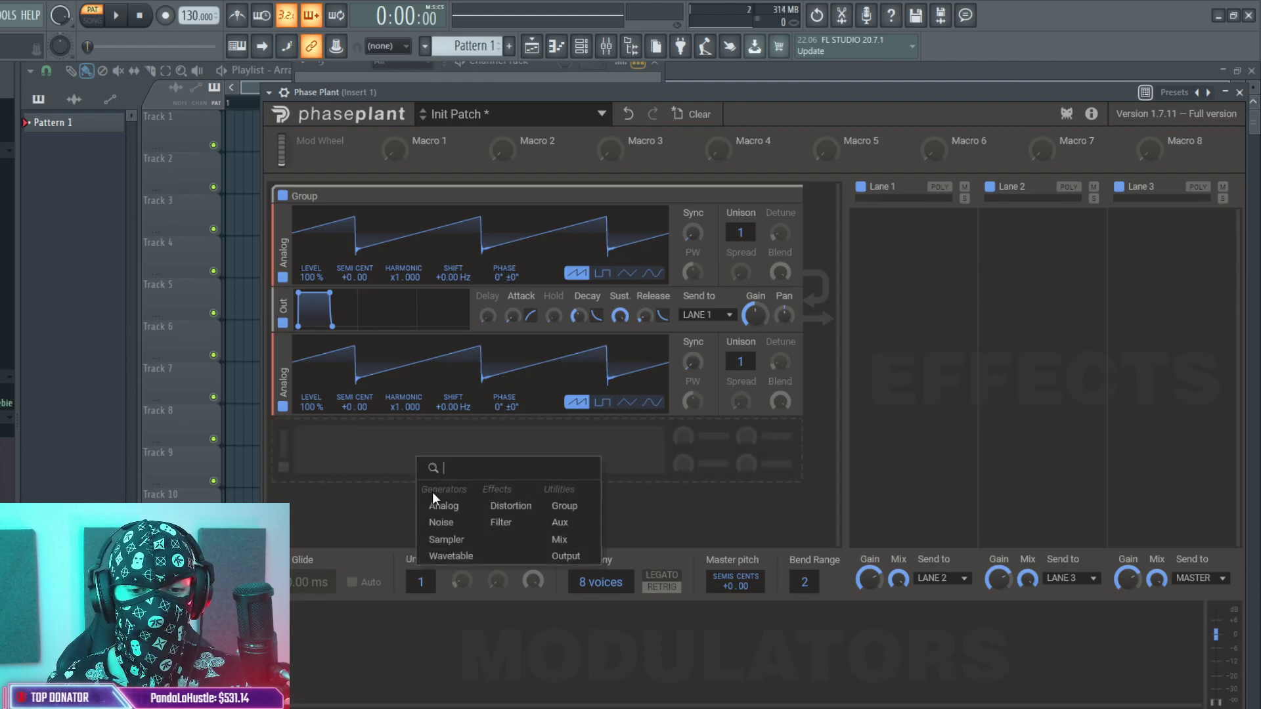
left_click(444, 509)
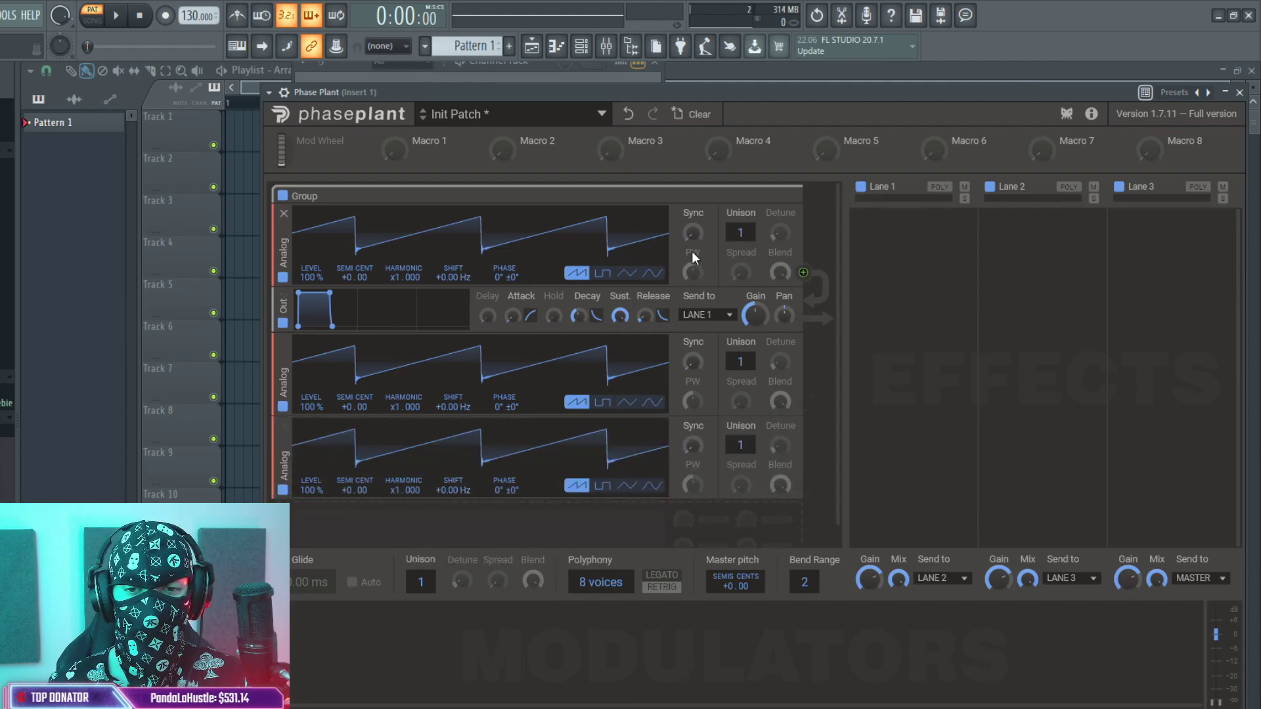
left_click(652, 273)
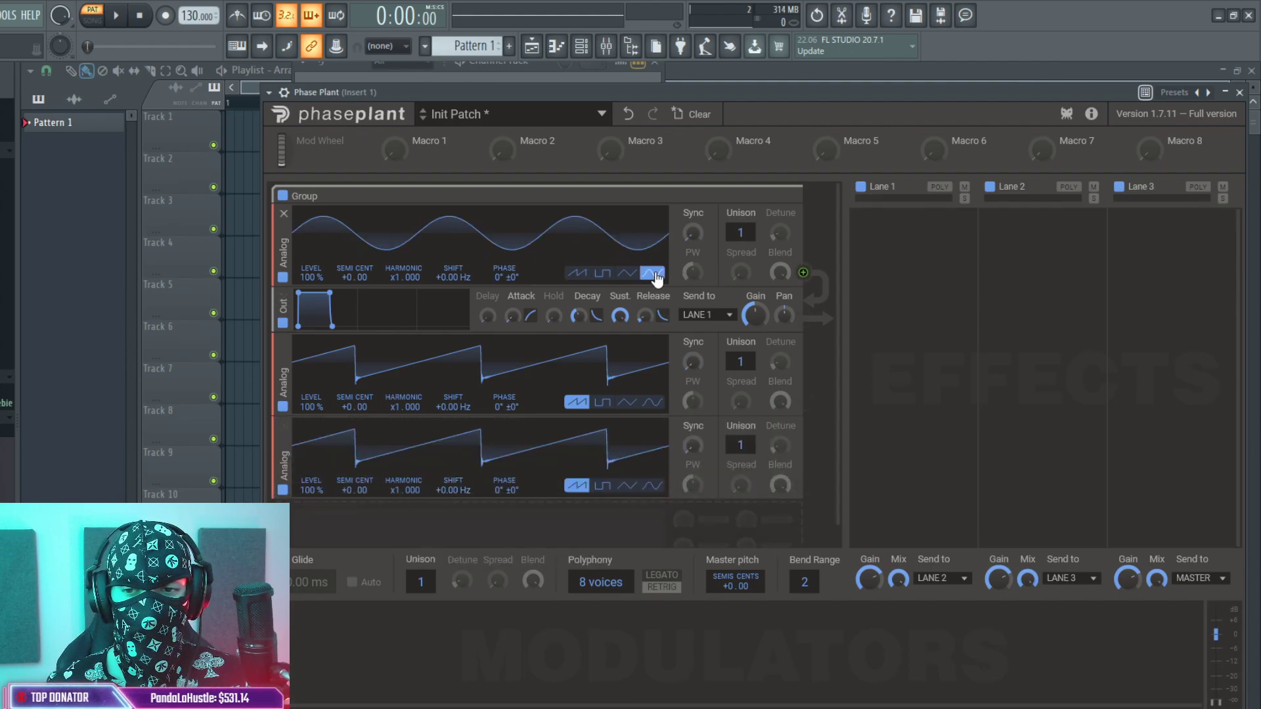
Write a test pattern in the synth's piano roll with a short A3 note and a longer A3 note in bar 1.
left_click(581, 46)
right_click(408, 97)
left_click(473, 103)
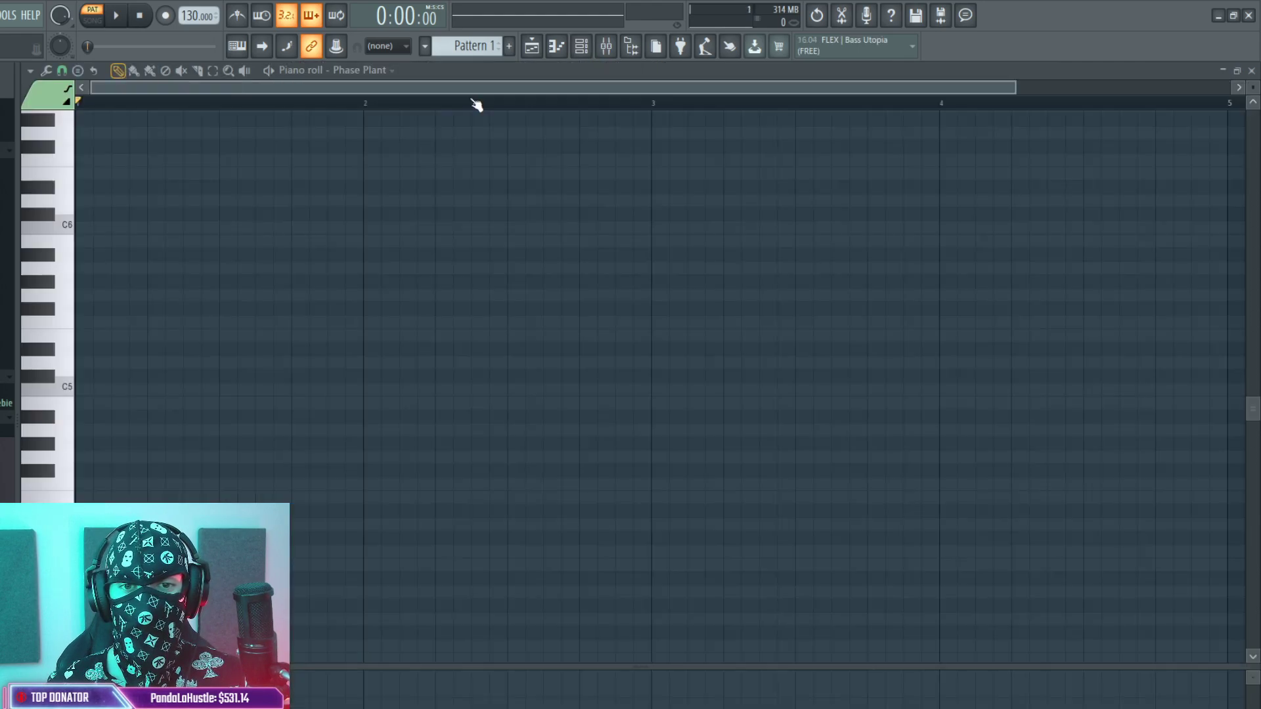
scroll(199, 414, "down", 5)
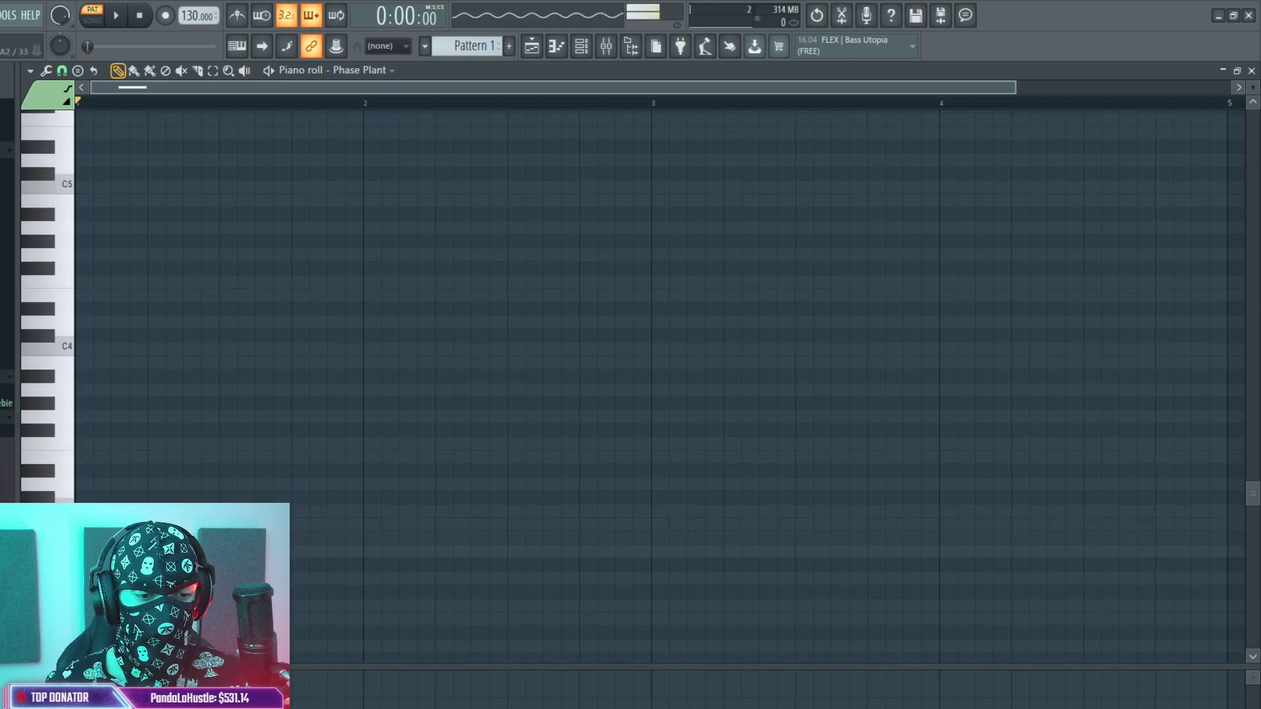
left_click_drag(26, 486, 26, 452)
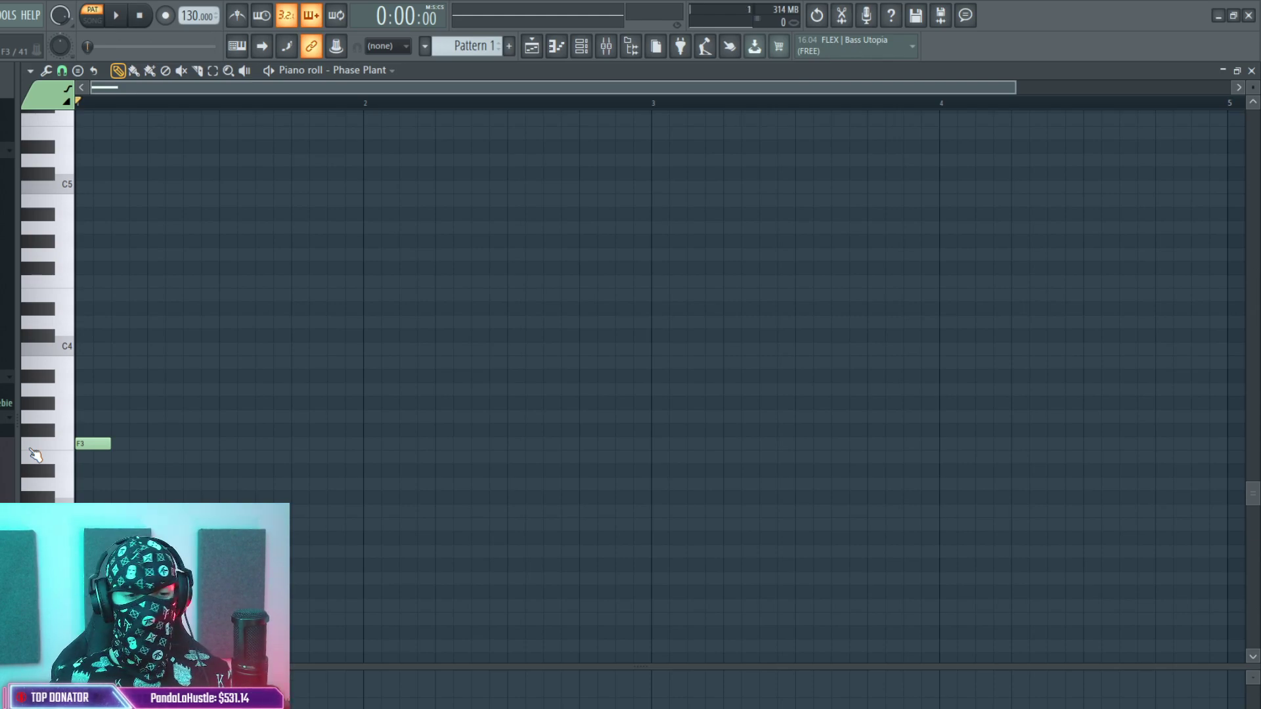
left_click_drag(108, 444, 131, 390)
key("space")
left_click(186, 388)
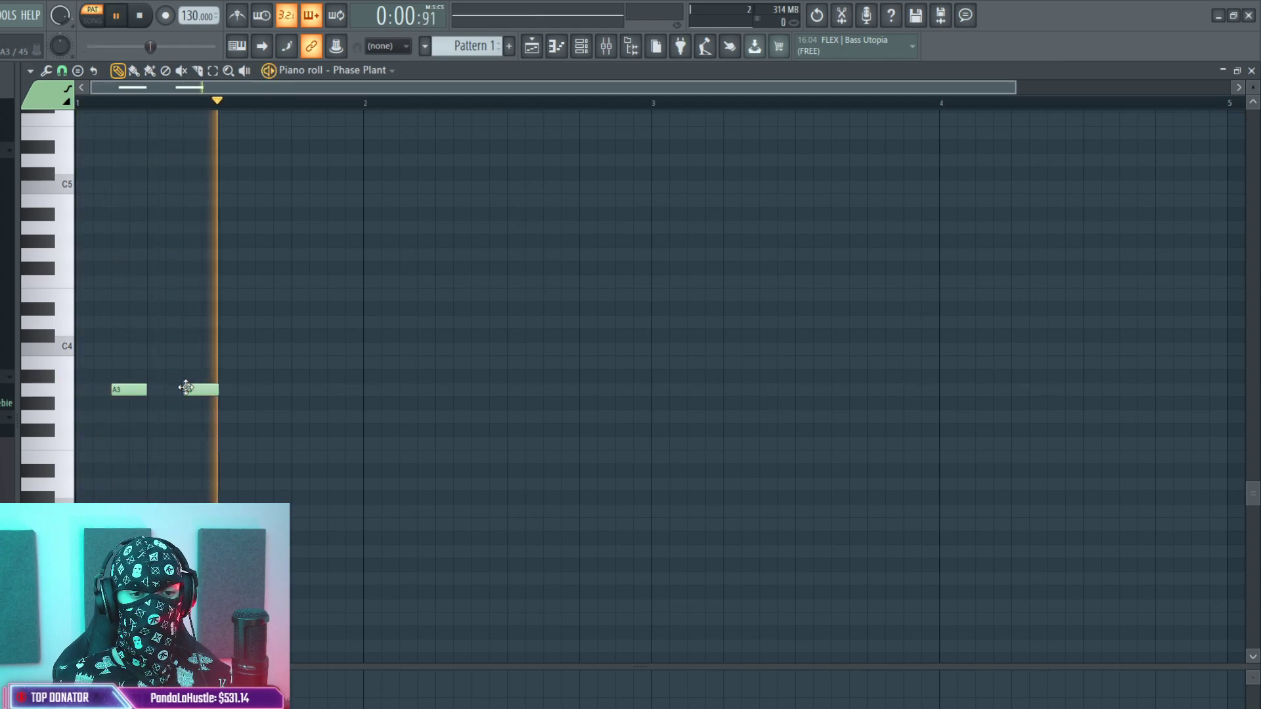
left_click_drag(219, 390, 270, 394)
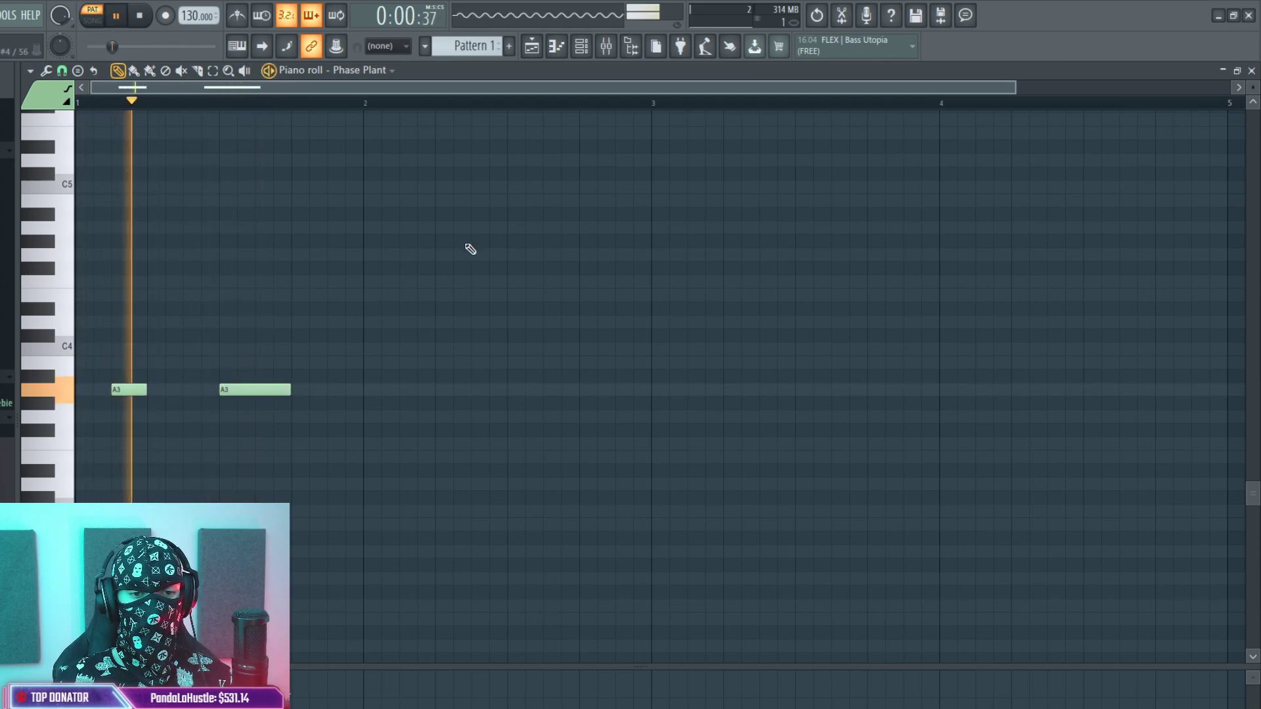
Stop playback, return to the synth and route the second Analog oscillator's output to the first oscillator's phase.
left_click(581, 46)
key("space")
left_click(404, 99)
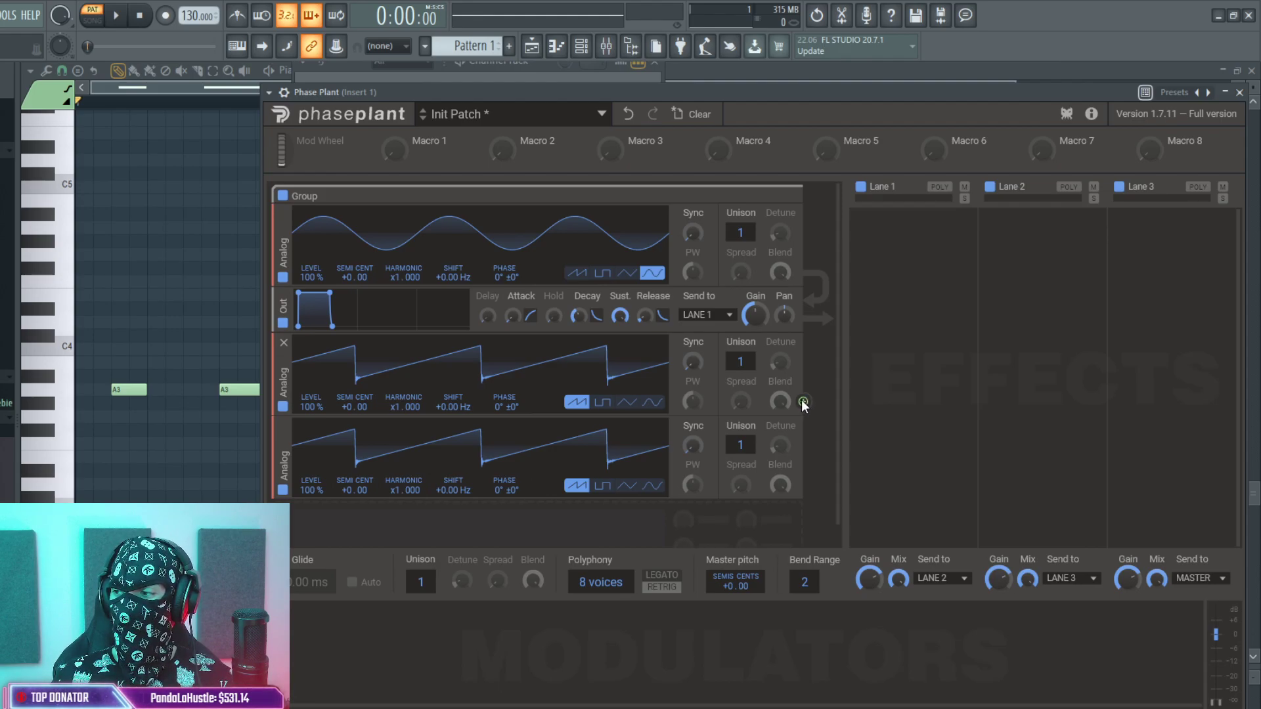
left_click_drag(804, 402, 790, 414)
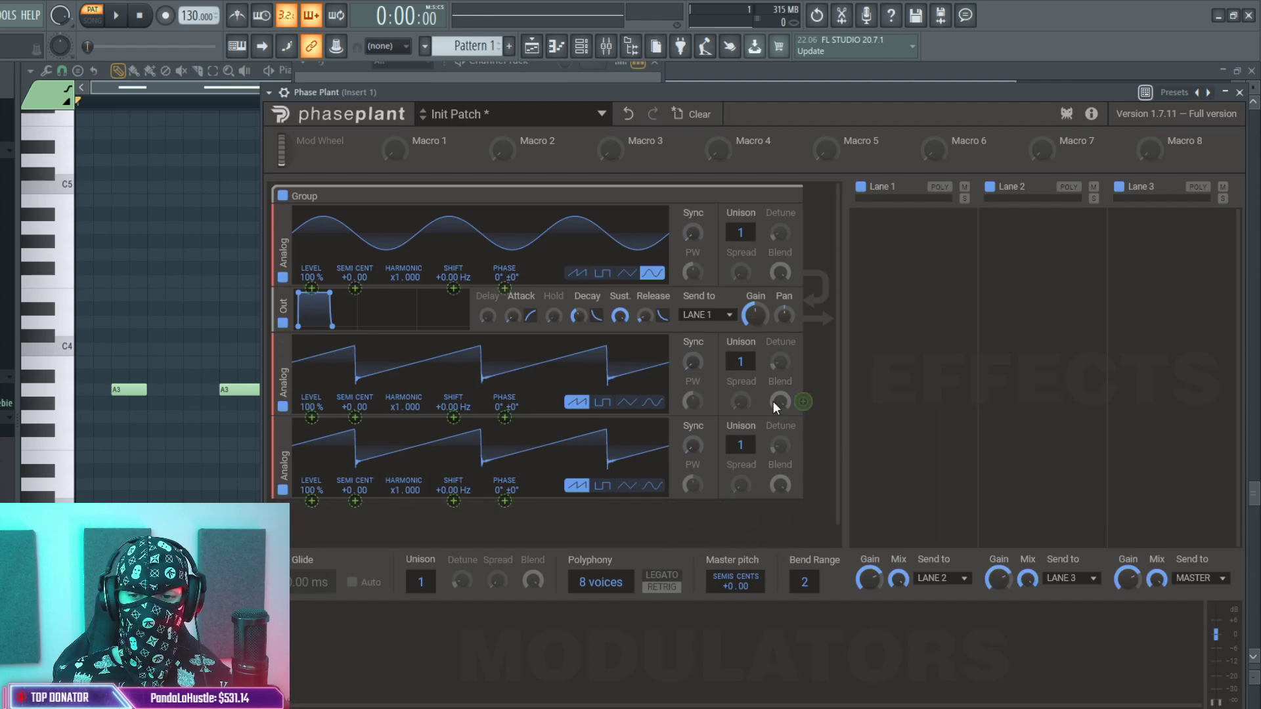
left_click_drag(526, 303, 503, 287)
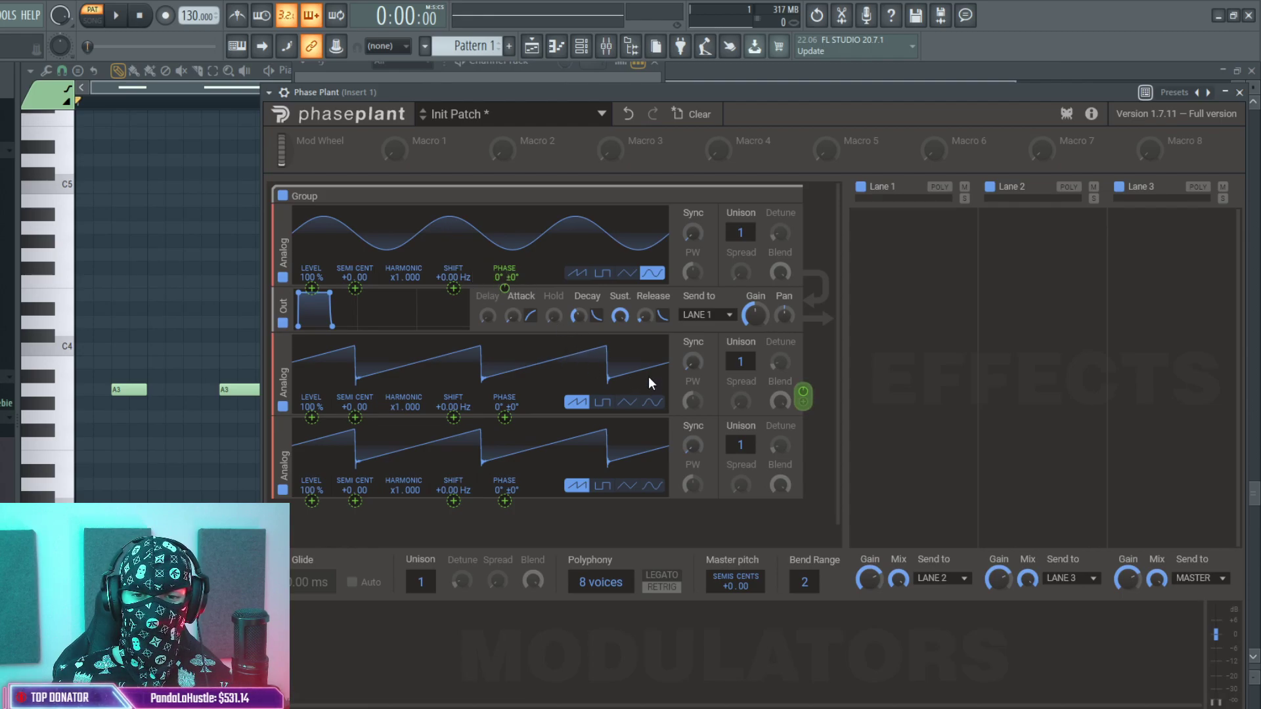
Set the second oscillator to a triangle wave, raise its phase modulation amount and audition the pattern.
left_click(628, 402)
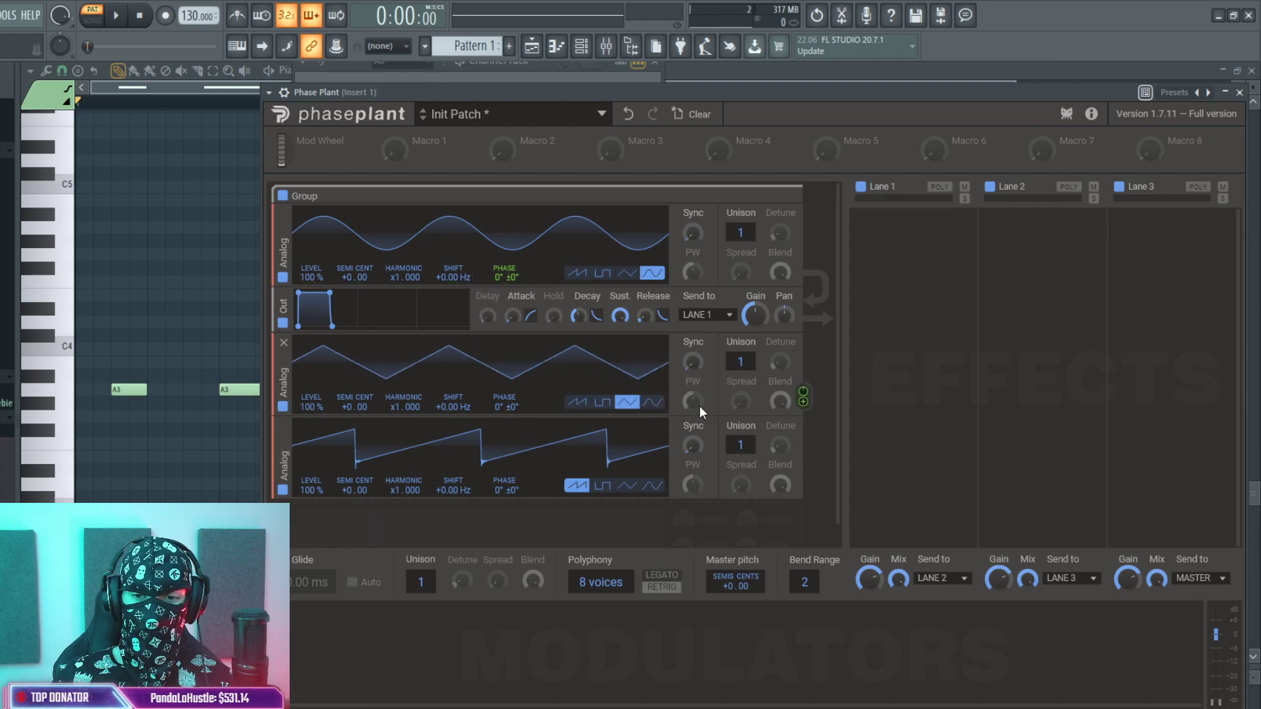
left_click_drag(803, 393, 804, 398)
key("space")
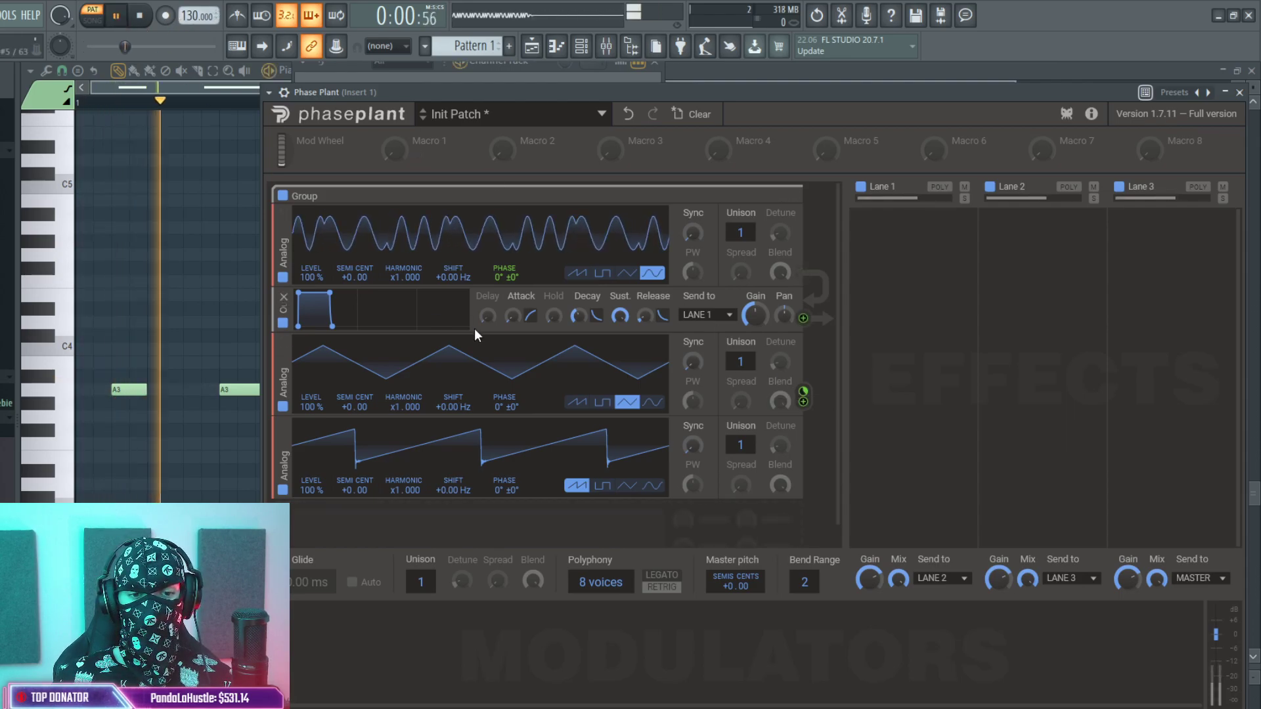
key("space")
Shape the output envelope into a short pluck with no sustain and audition it.
mouse_move(385, 632)
mouse_move(887, 262)
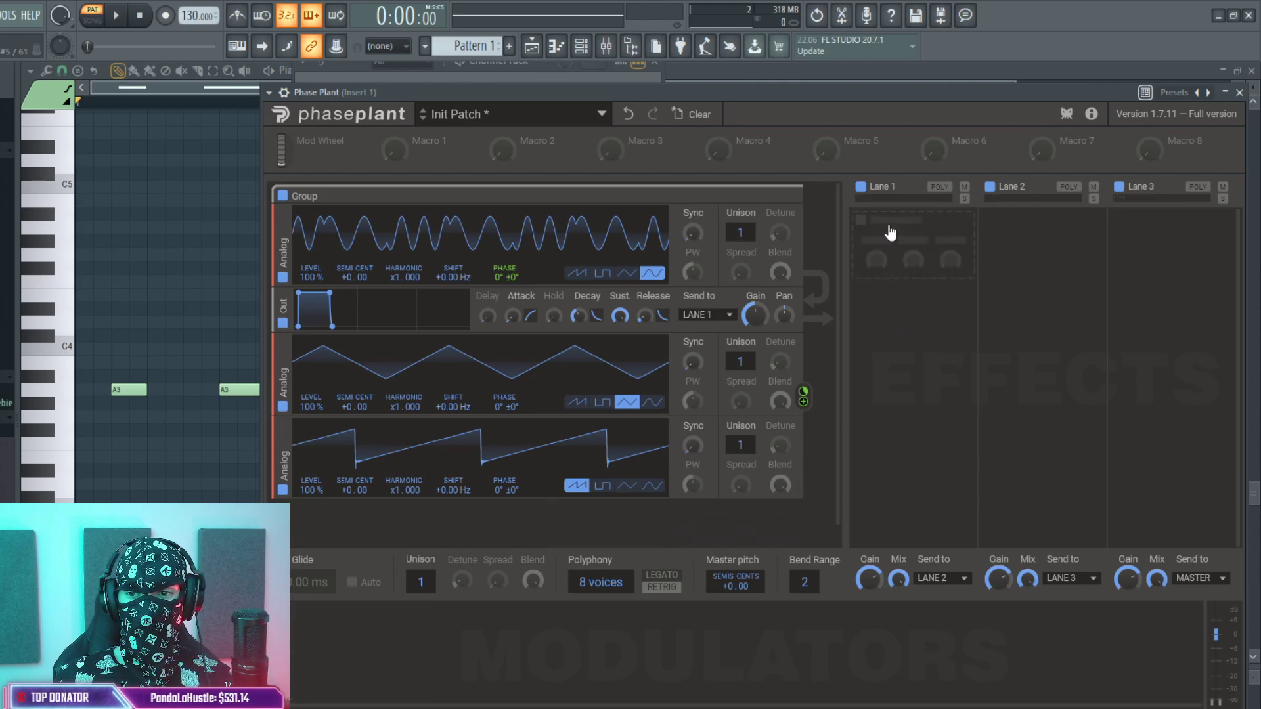
mouse_move(315, 289)
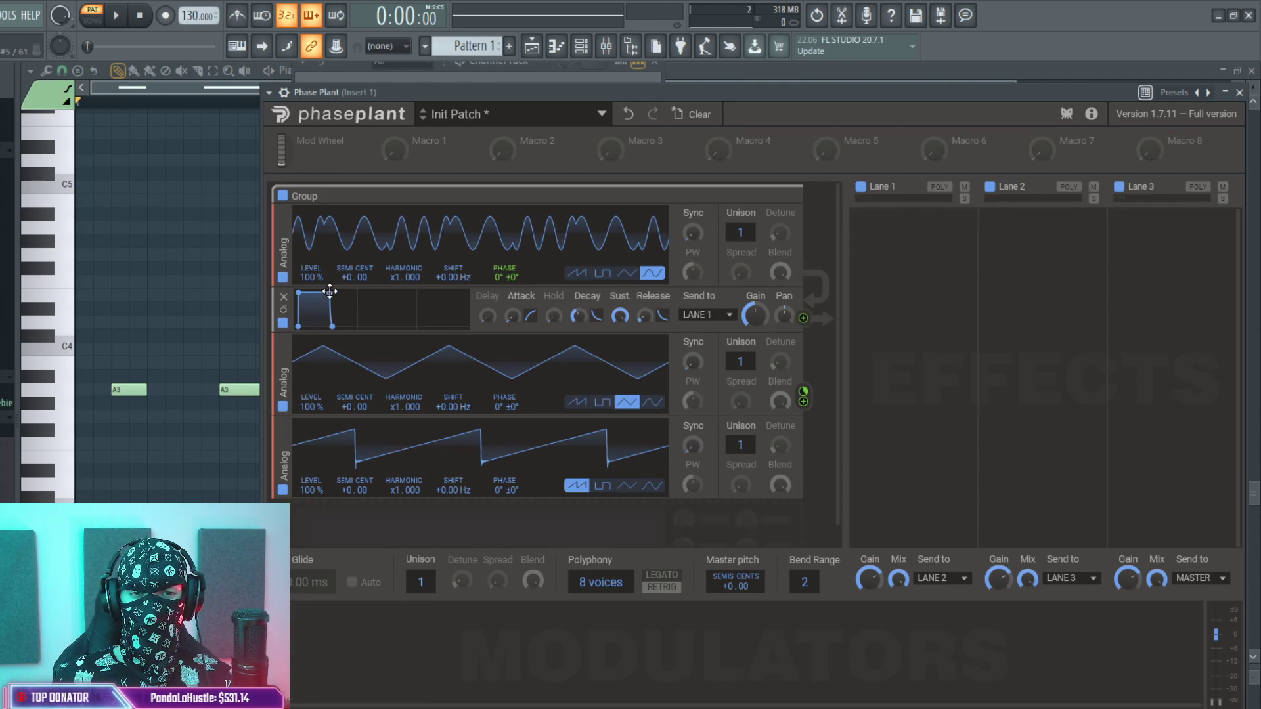
left_click_drag(330, 291, 344, 327)
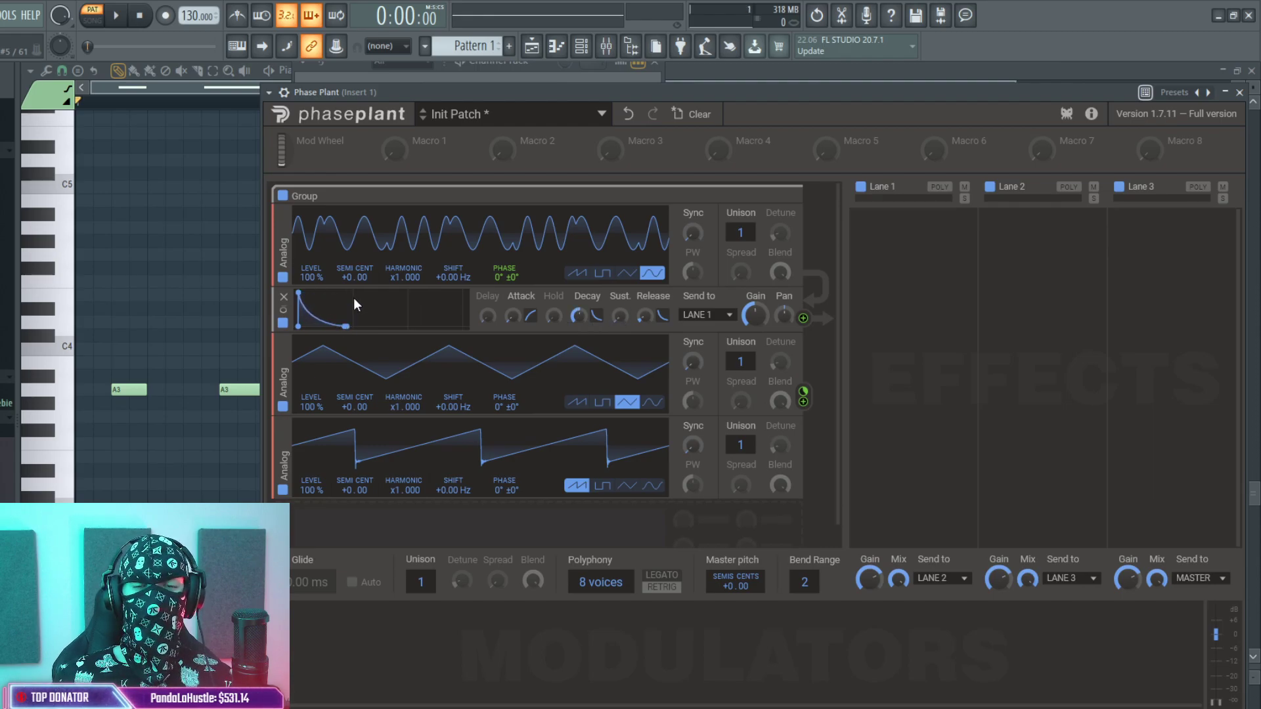
left_click(115, 15)
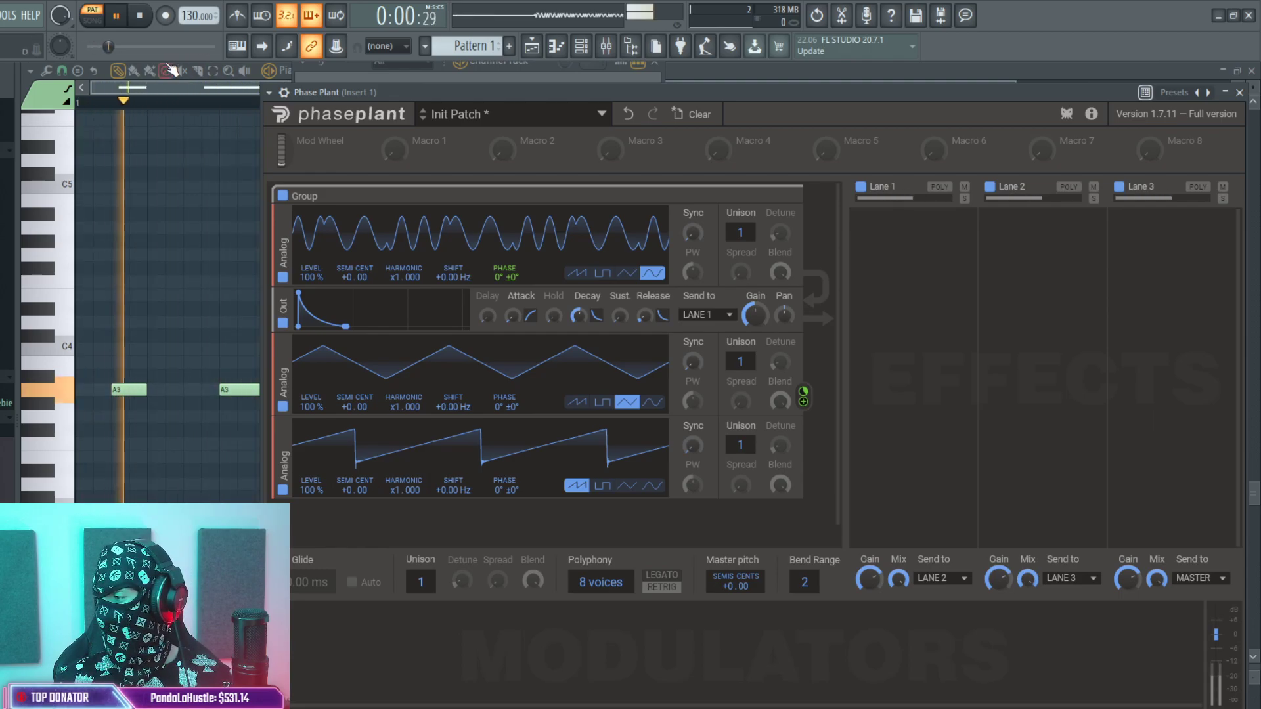
left_click(140, 15)
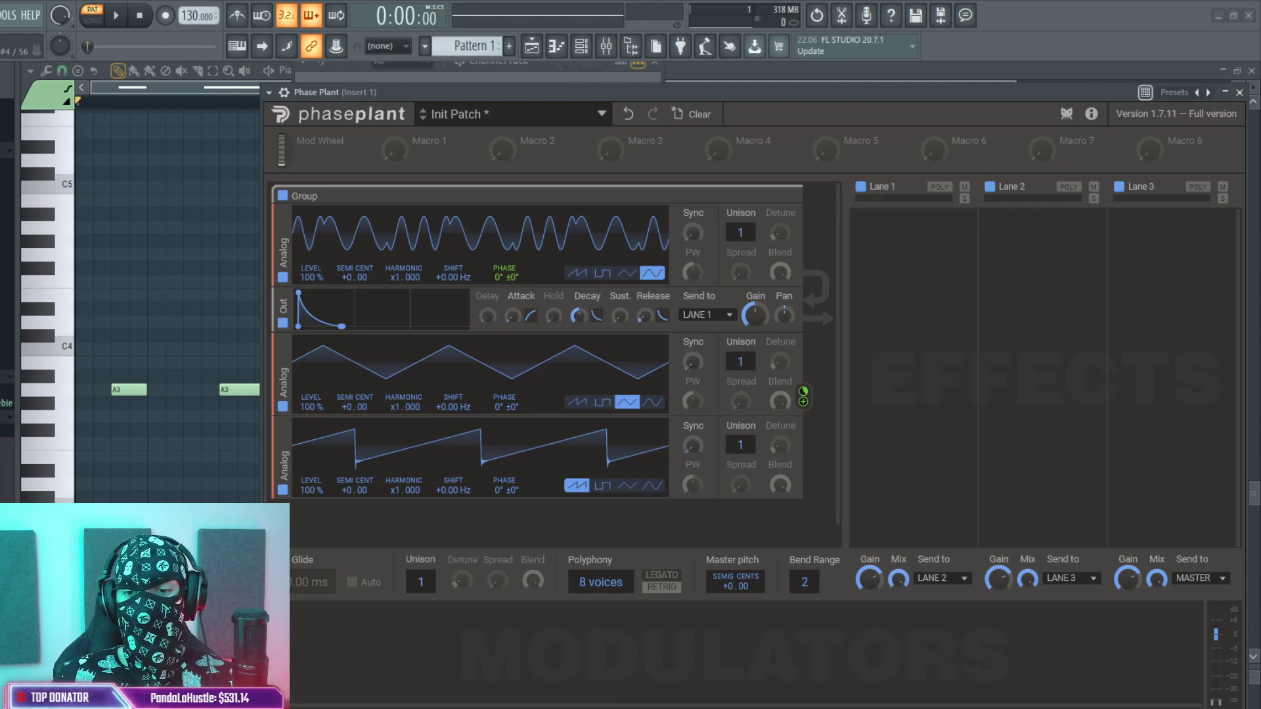
Tune the first oscillator to -24 semitones and the second to -12 semitones with the pattern playing.
left_click_drag(346, 277, 346, 305)
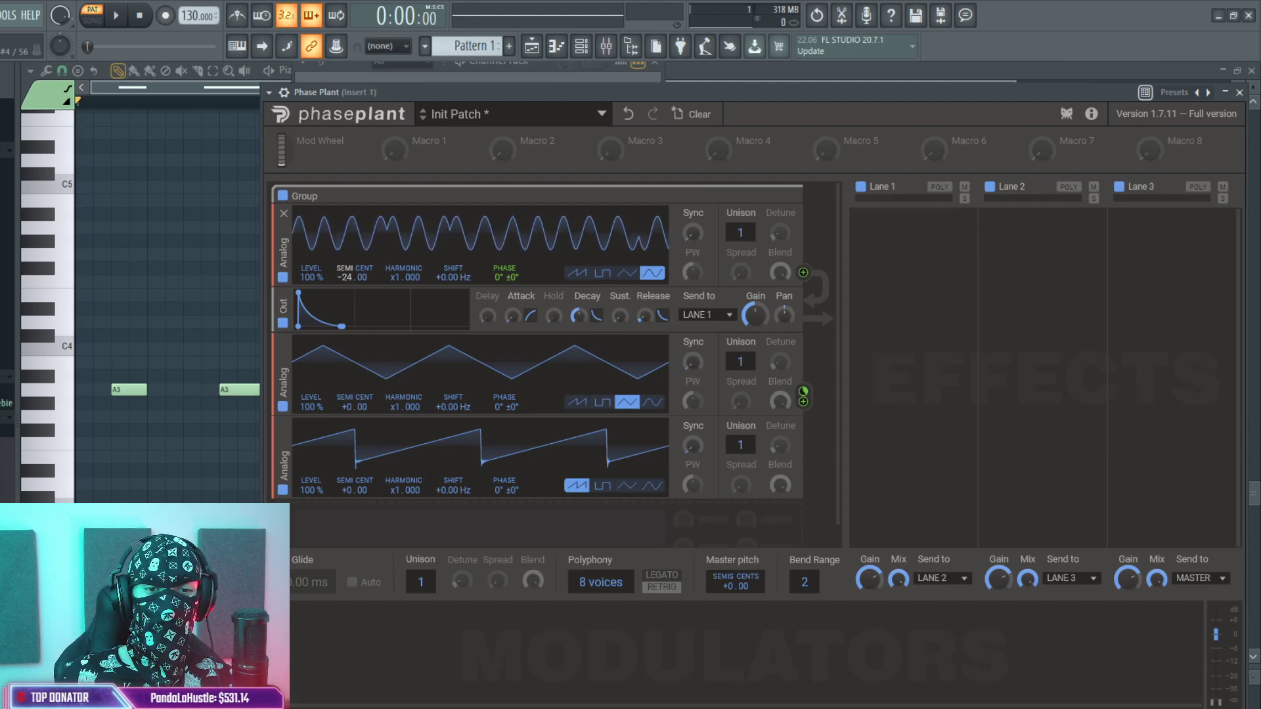
key("space")
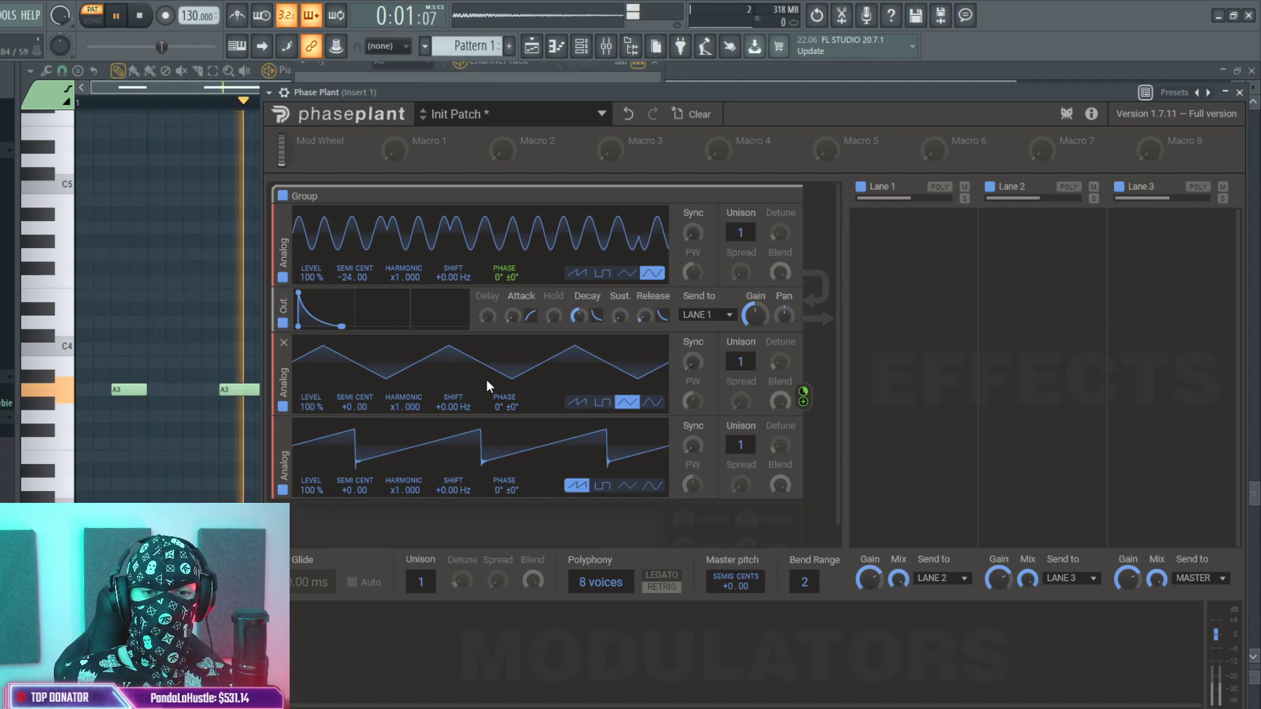
left_click_drag(347, 406, 346, 424)
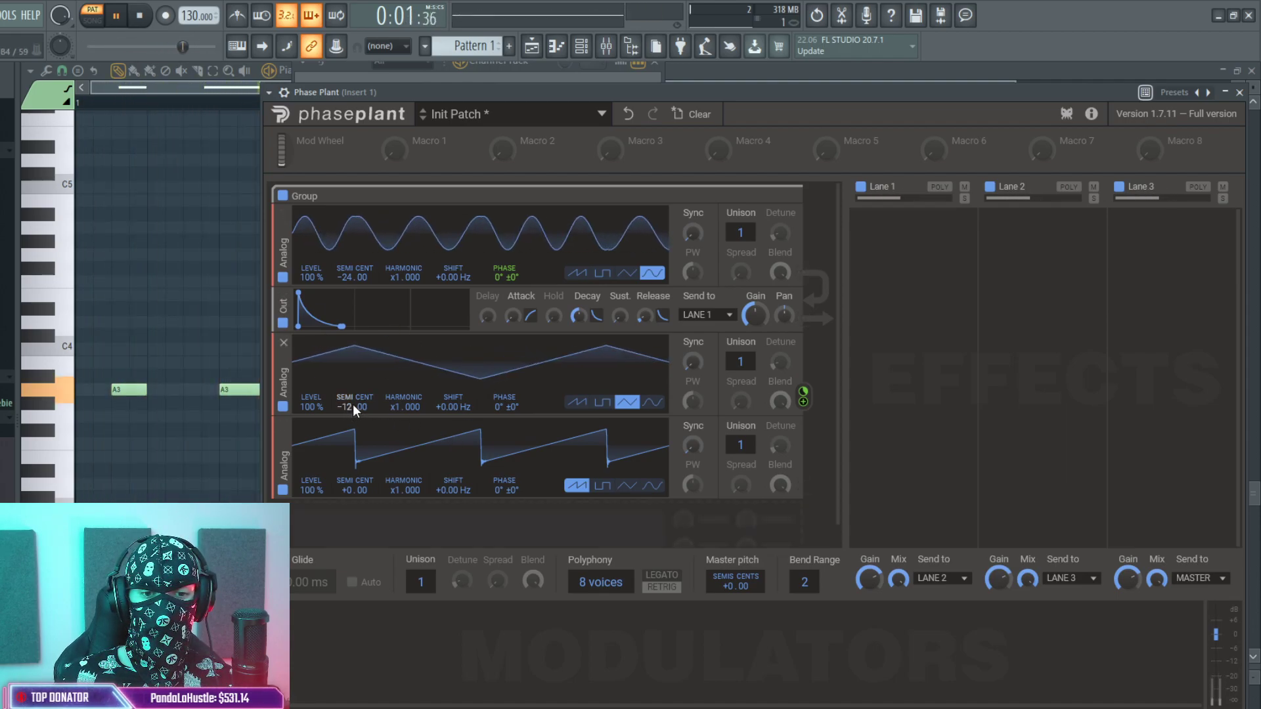
Add a Filter effect to Lane 1 and an Envelope modulator.
left_click(888, 256)
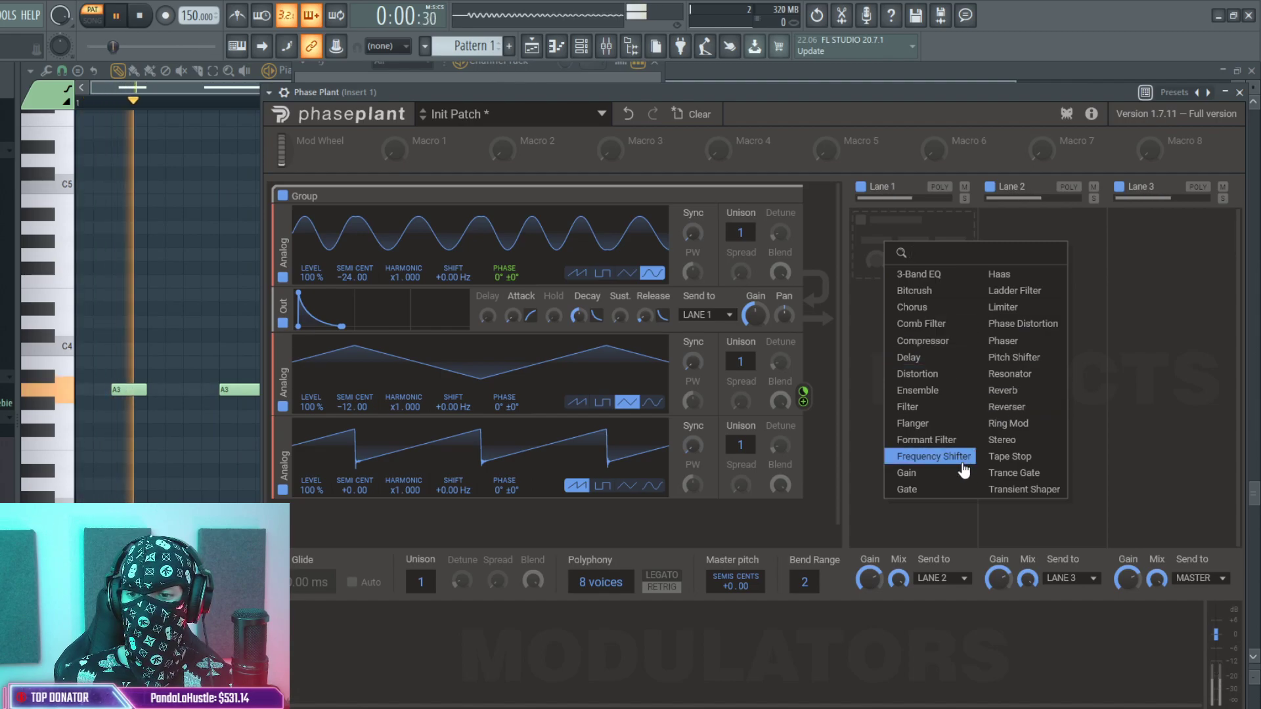
left_click(913, 408)
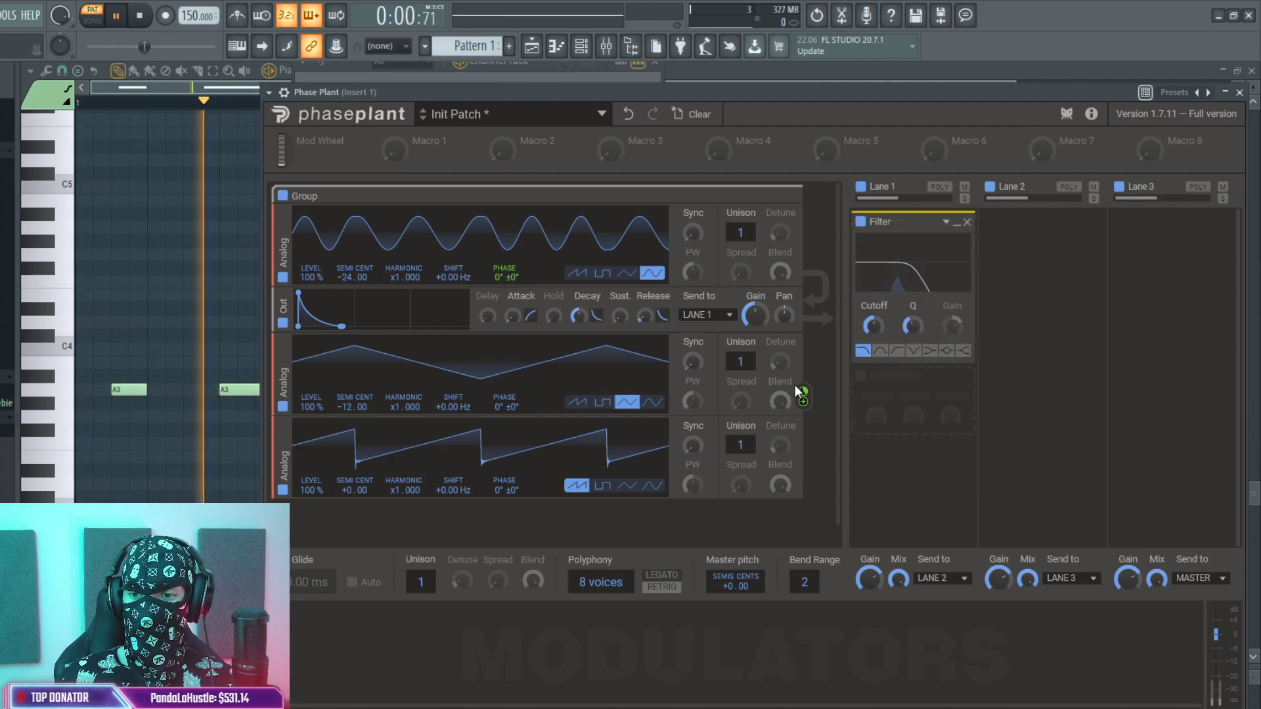
left_click(332, 642)
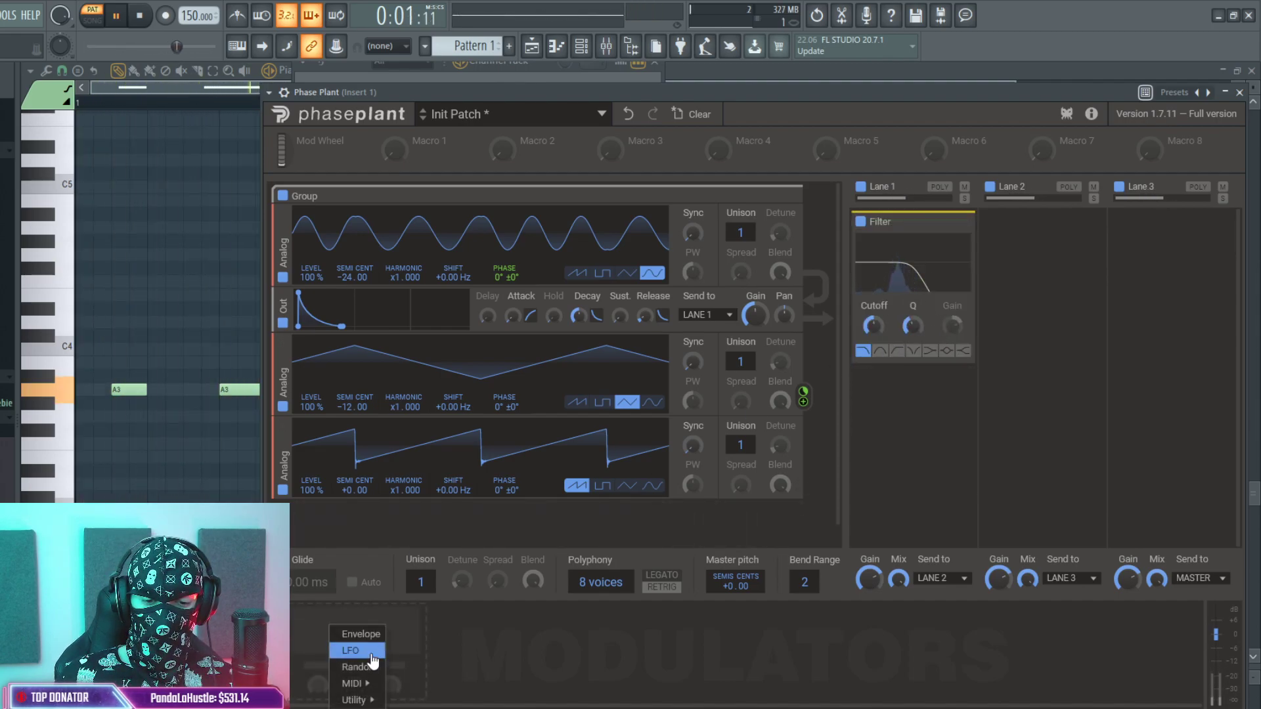
left_click(361, 634)
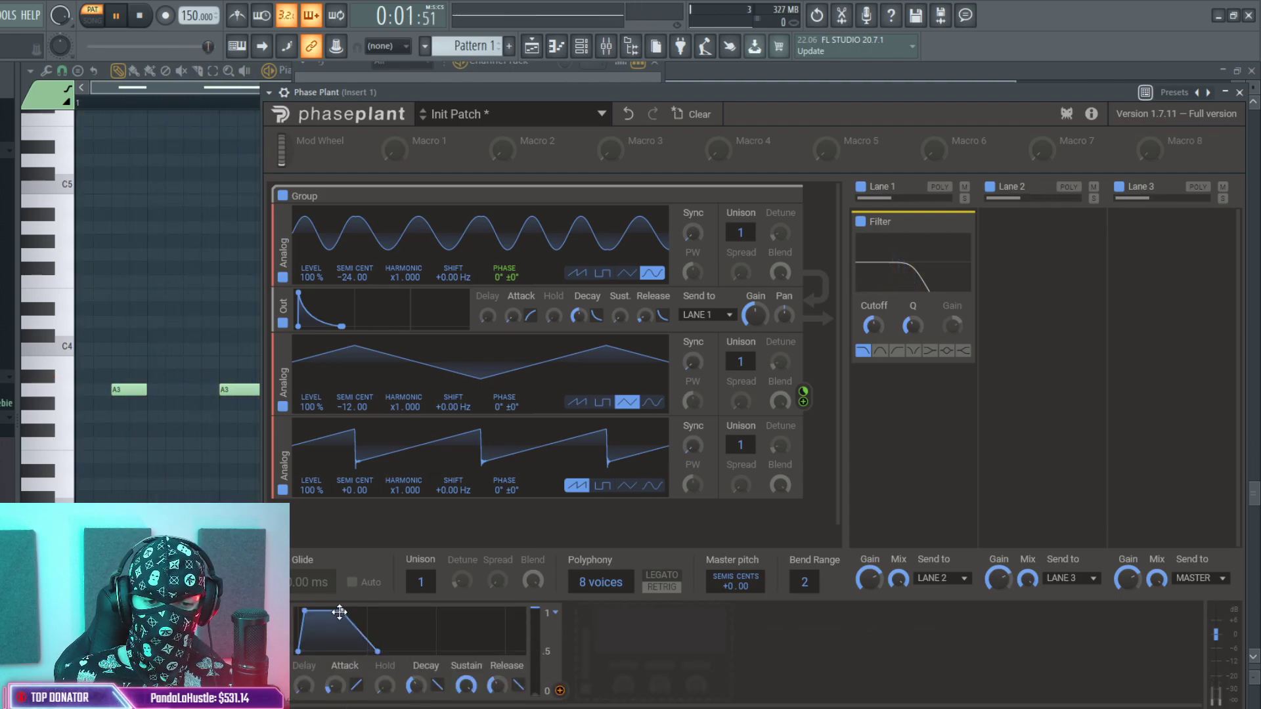
Shape the modulator envelope with instant attack, zero sustain and a curved, slightly longer decay.
left_click_drag(338, 633, 331, 651)
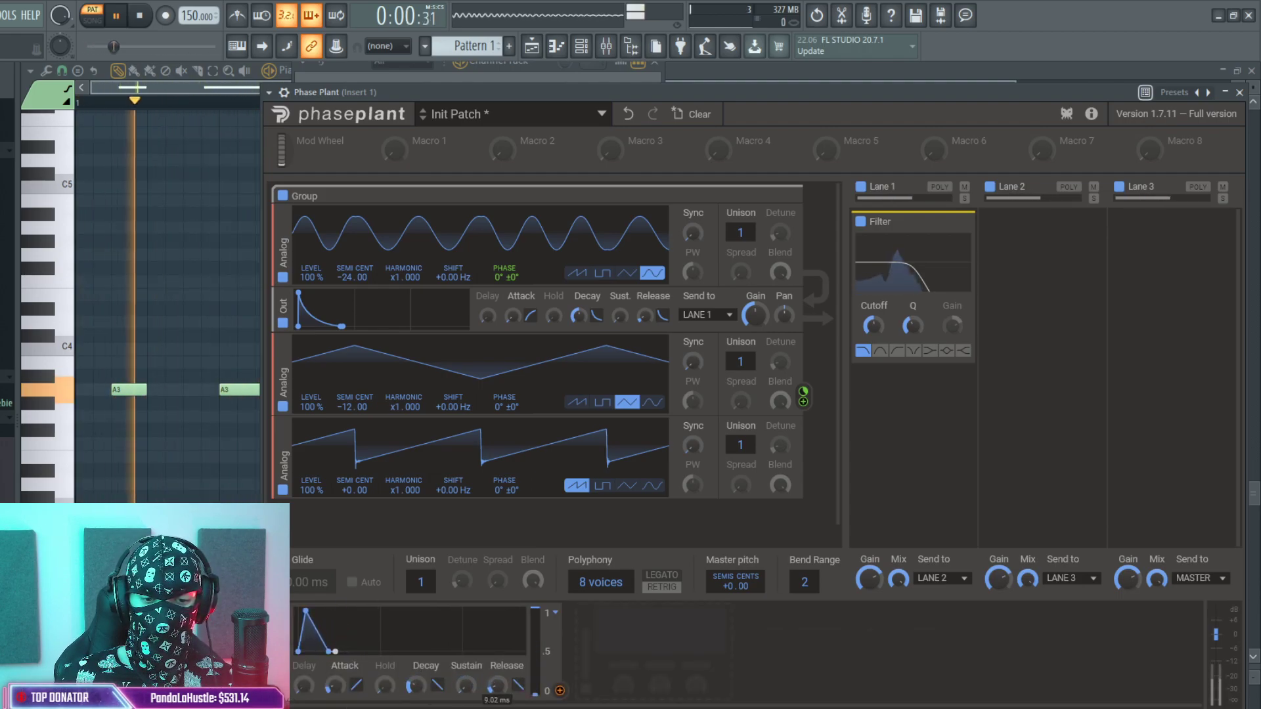
left_click_drag(306, 611, 299, 611)
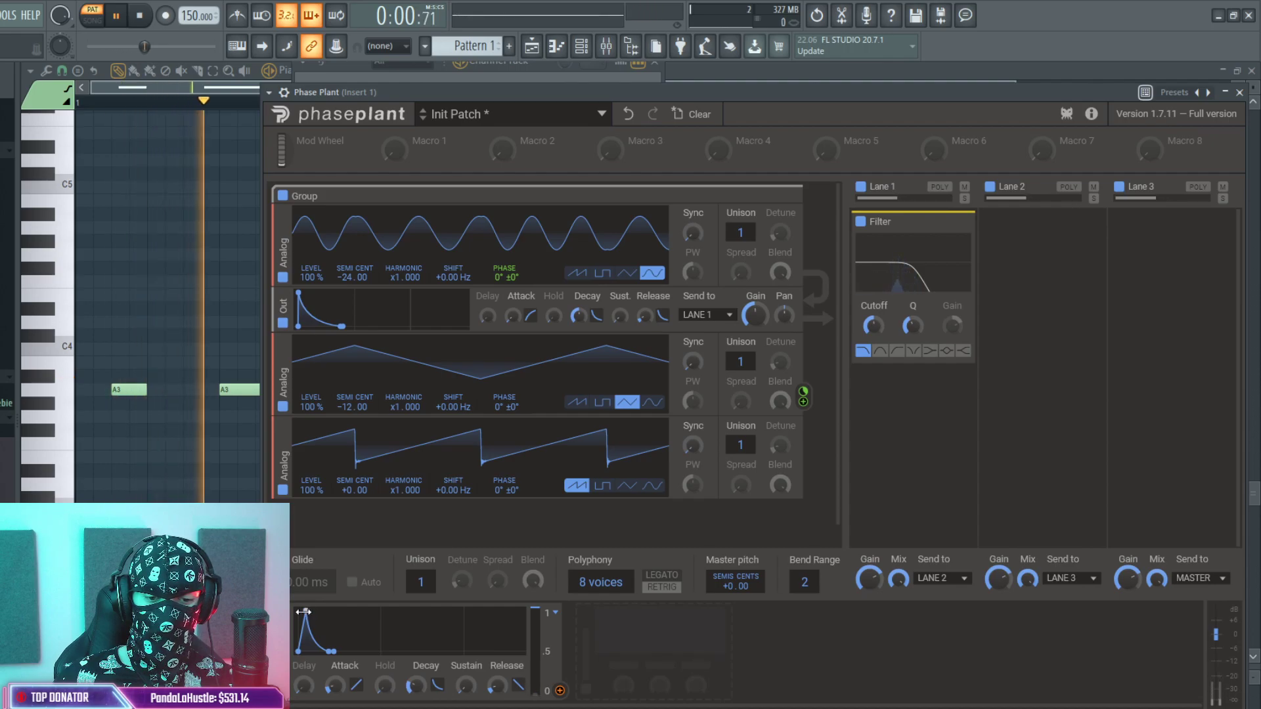
left_click_drag(324, 652, 368, 651)
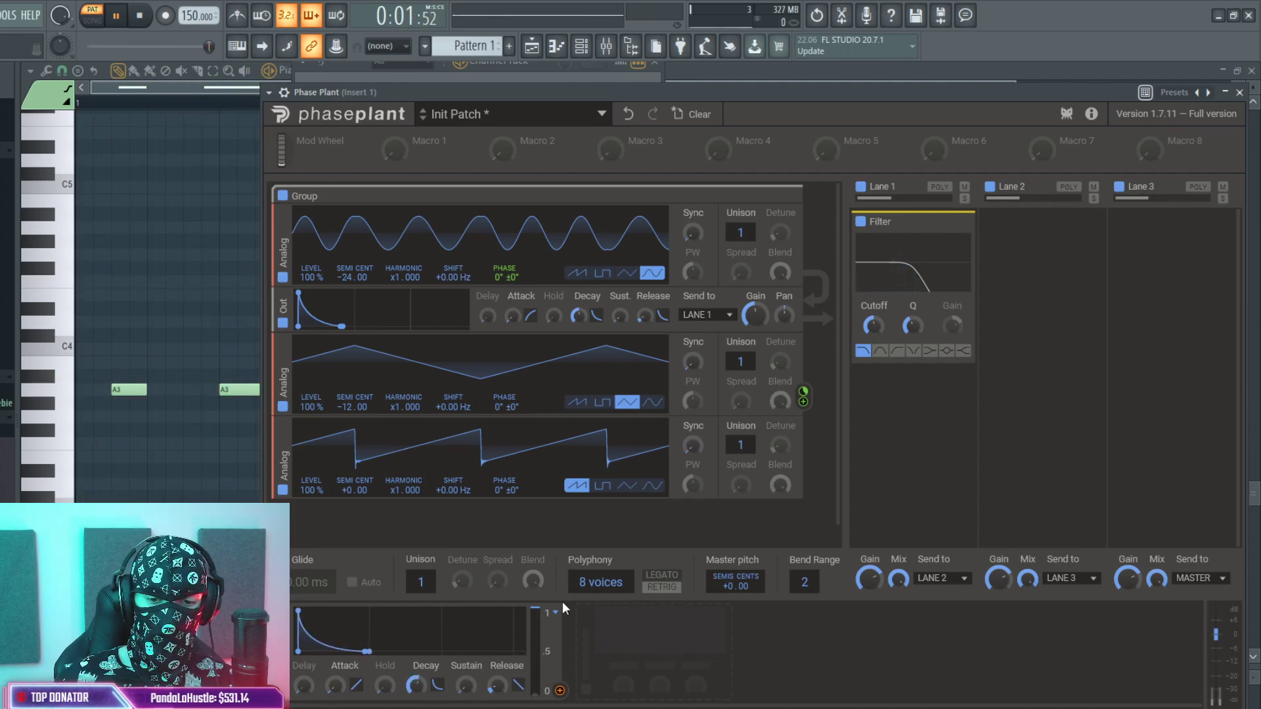
Assign the envelope to the Lane 1 filter's cutoff and switch the filter to band-pass after comparing it with low-pass.
mouse_move(560, 690)
left_mouse_down()
mouse_move(953, 420)
mouse_move(878, 333)
mouse_move(753, 402)
mouse_move(751, 218)
mouse_move(907, 356)
mouse_move(881, 353)
left_mouse_up()
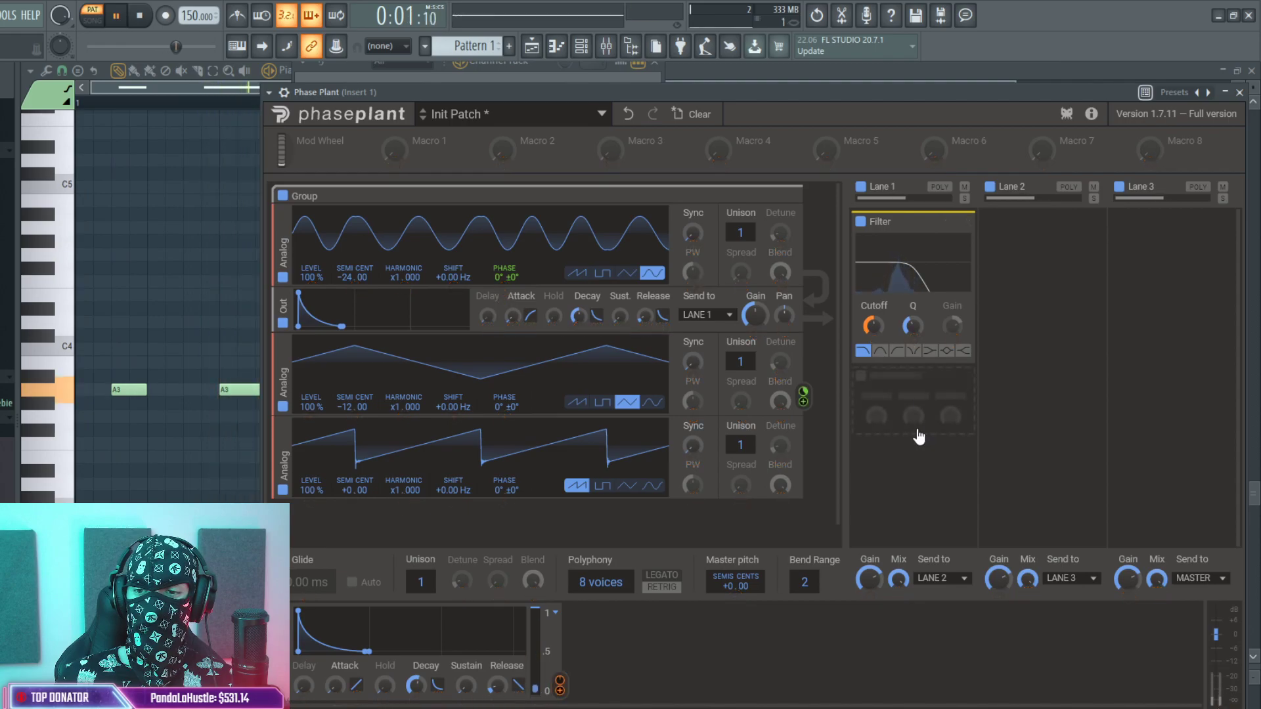
left_click(882, 355)
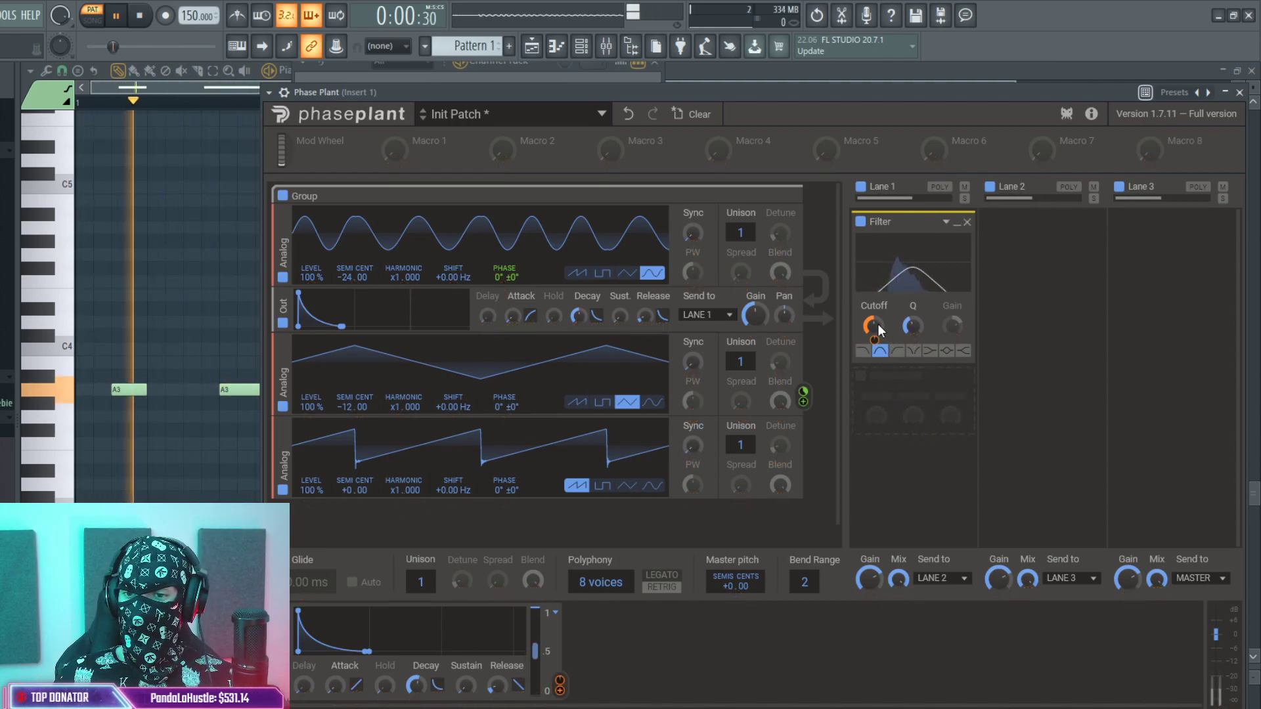
left_click(864, 352)
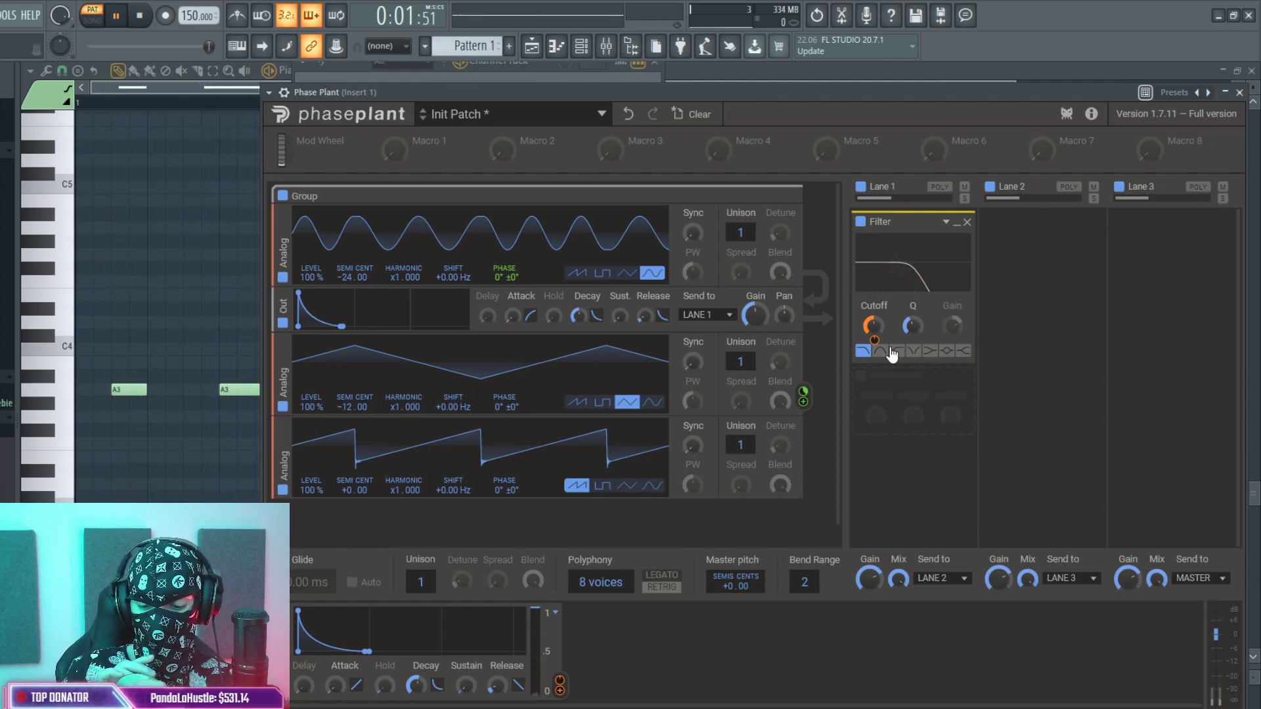
left_click(881, 351)
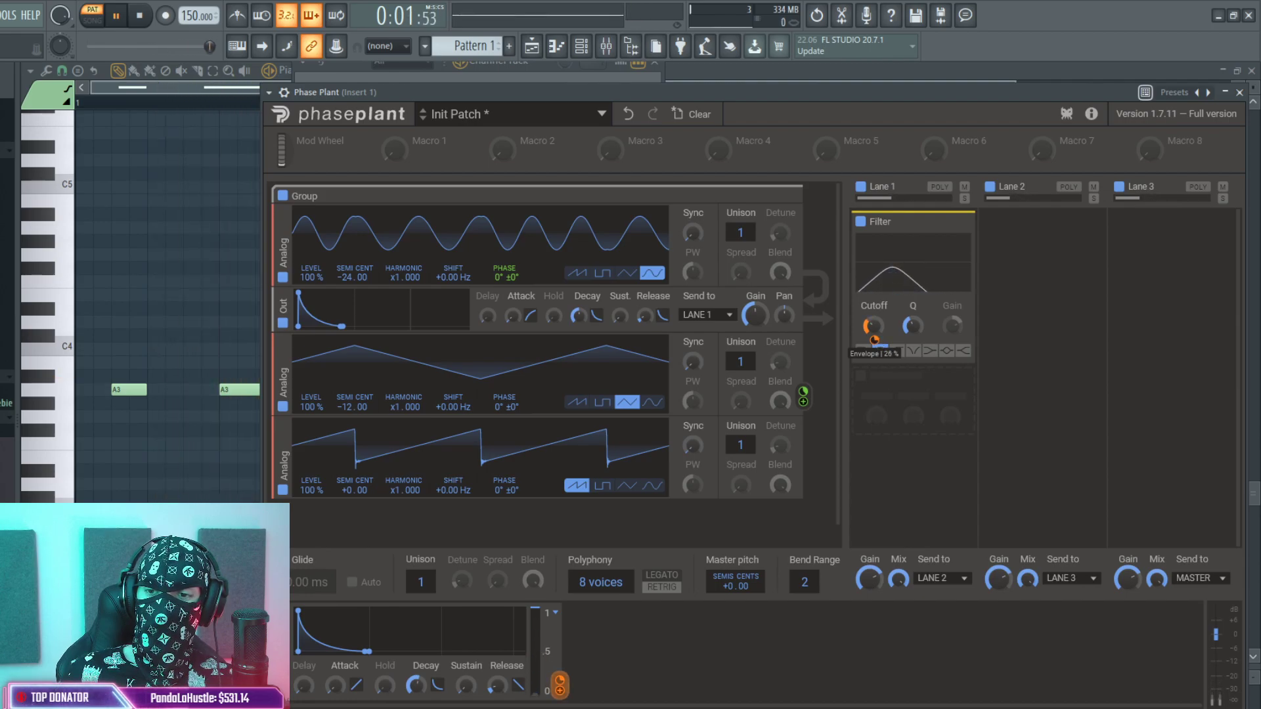
Modulate the second oscillator's phase with the third oscillator at 21 % and set the third oscillator to a triangle wave.
left_click_drag(802, 487, 870, 349)
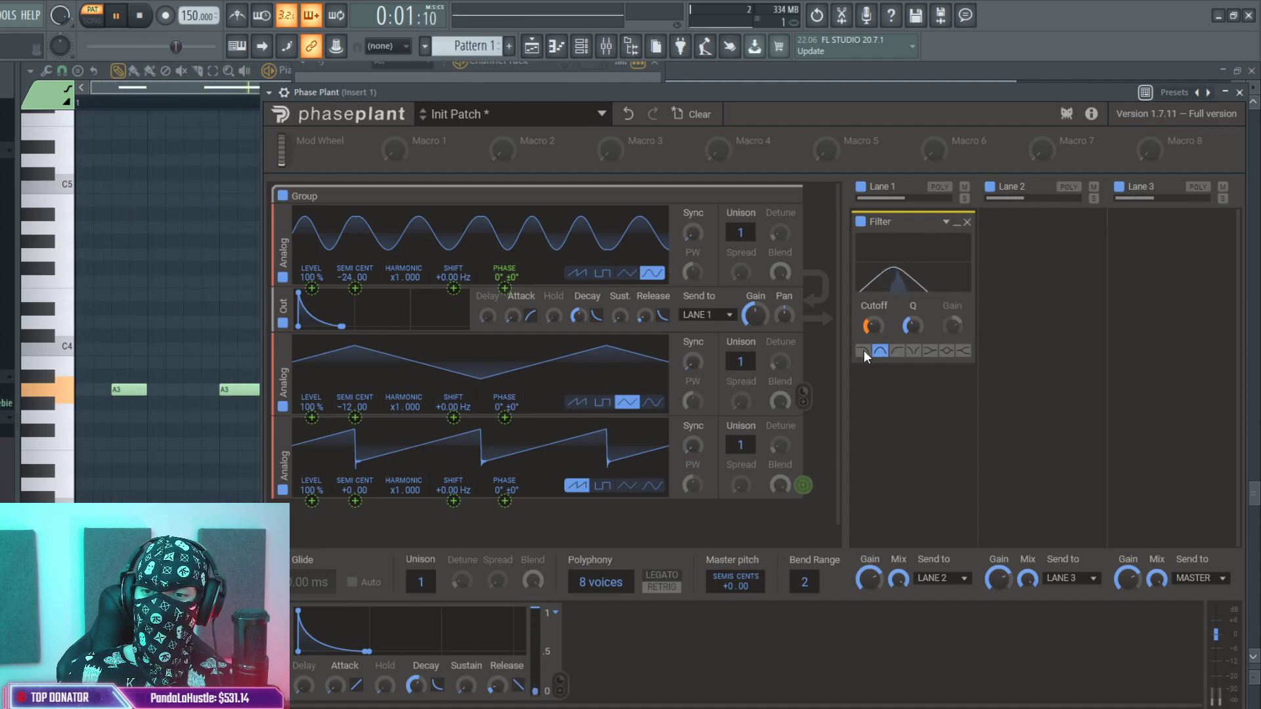
left_click_drag(790, 365, 504, 419)
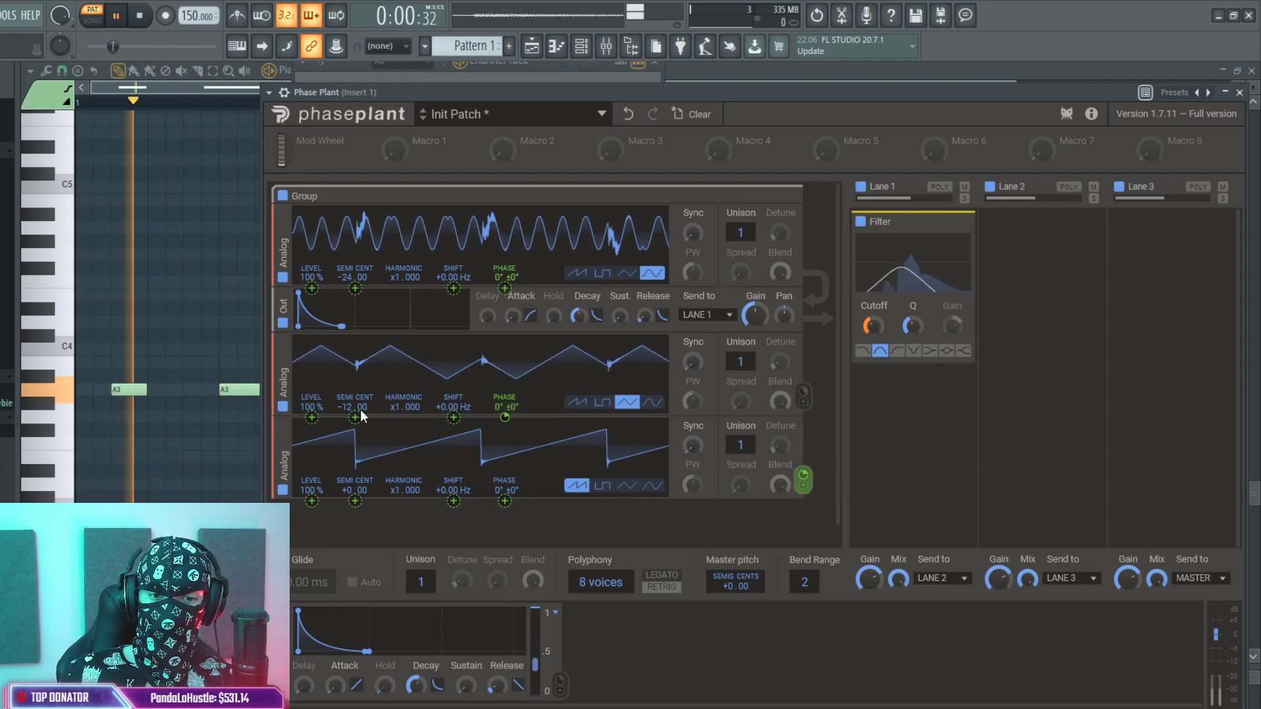
left_click(632, 486)
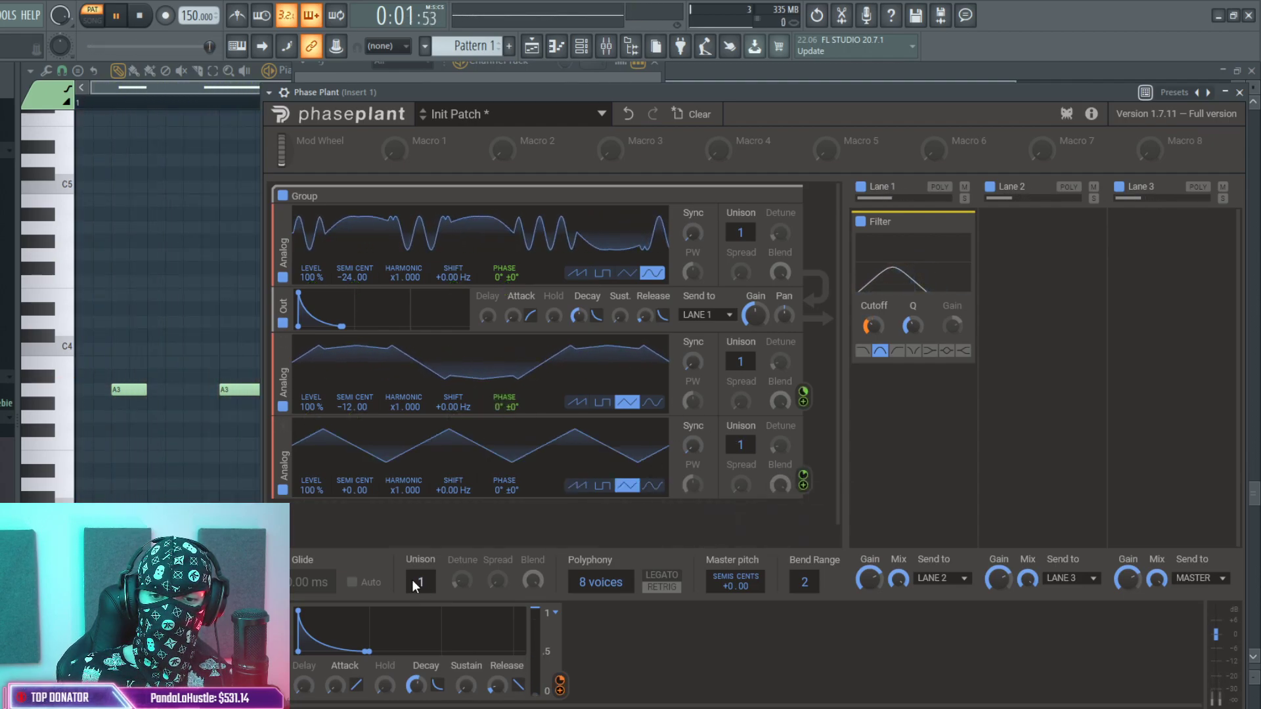
left_click(652, 403)
left_click(627, 402)
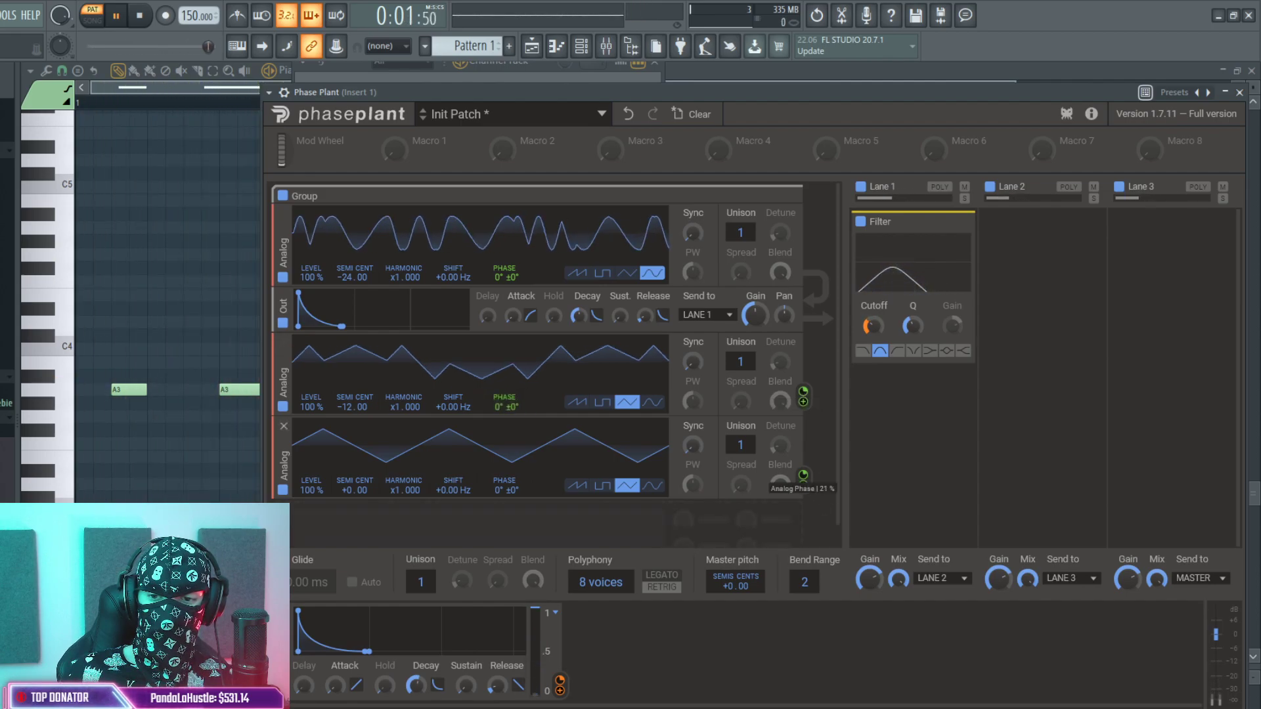
key("space")
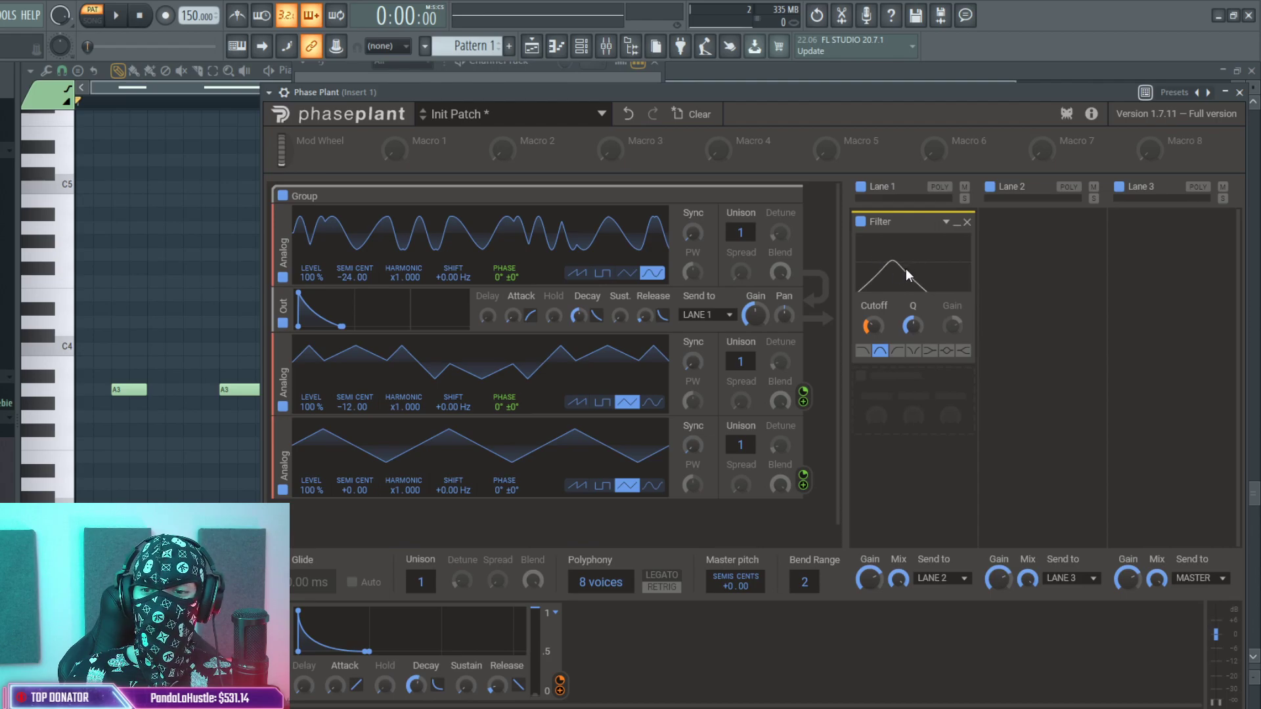
Set the Lane 1 filter's Q to about 1.643 and lower its cutoff while the pattern plays.
left_click_drag(917, 325, 916, 348)
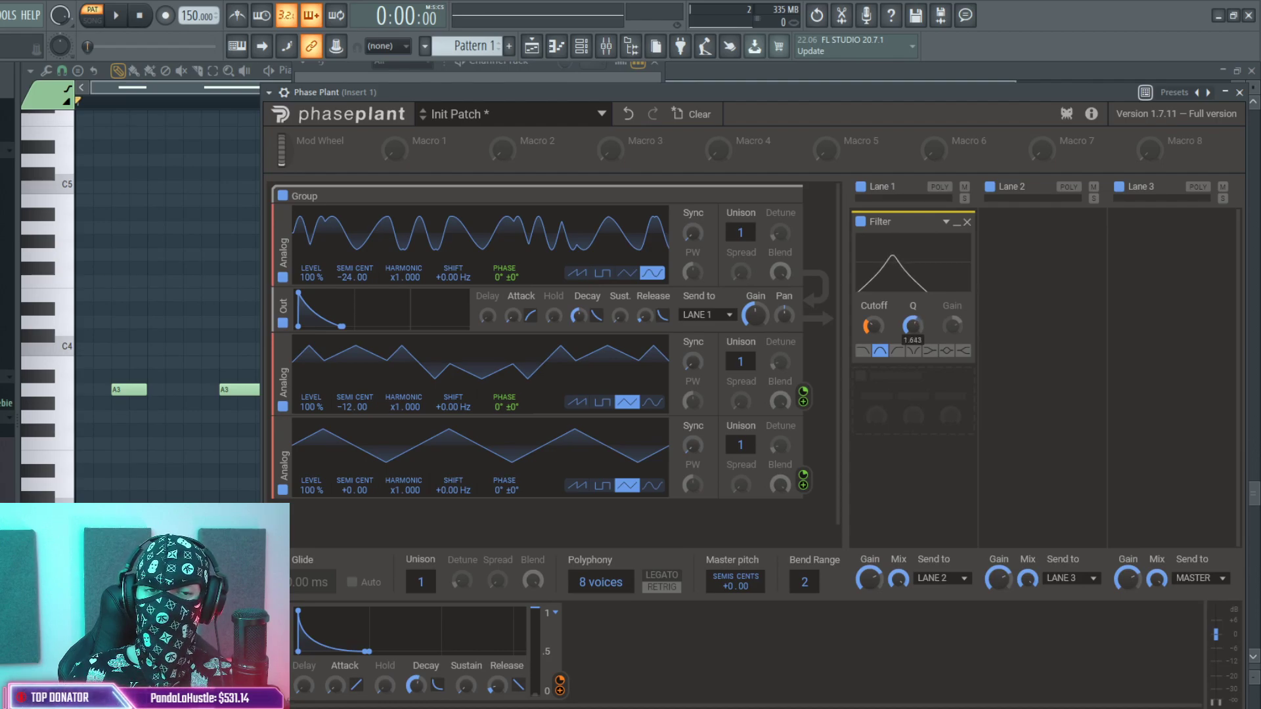
key("space")
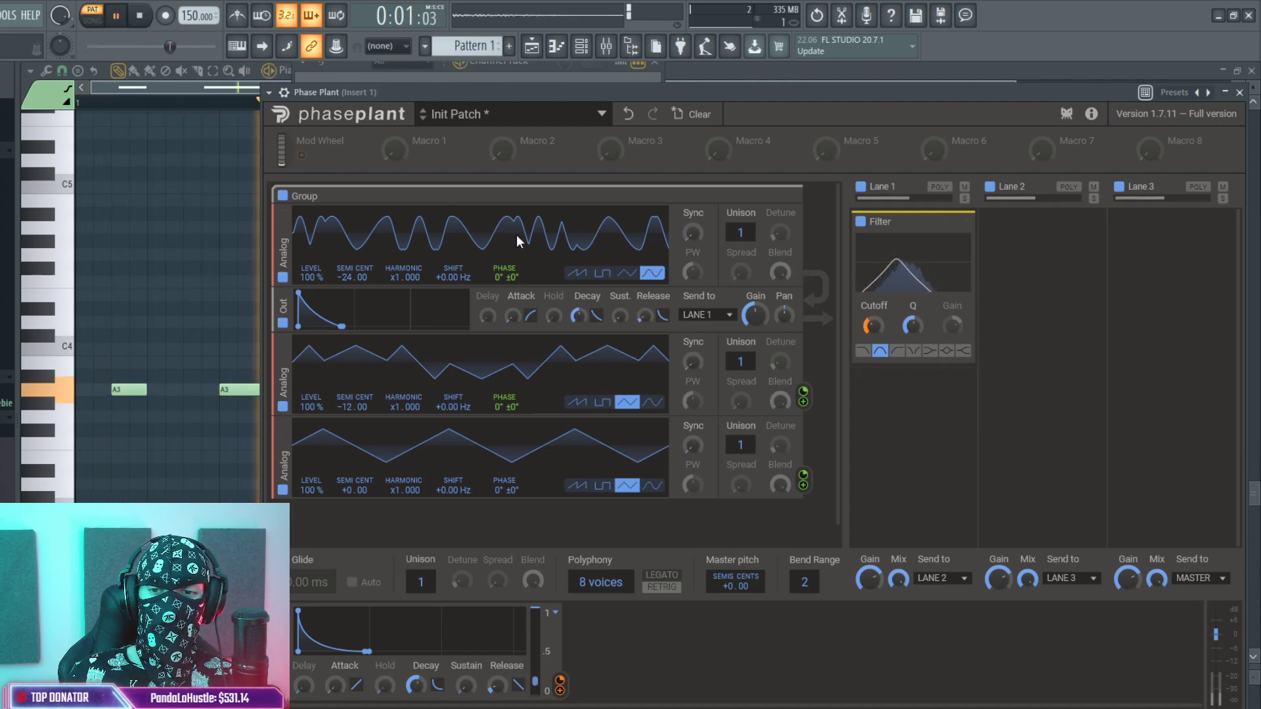
mouse_move(872, 325)
left_mouse_down()
mouse_move(872, 309)
mouse_move(876, 336)
left_mouse_up()
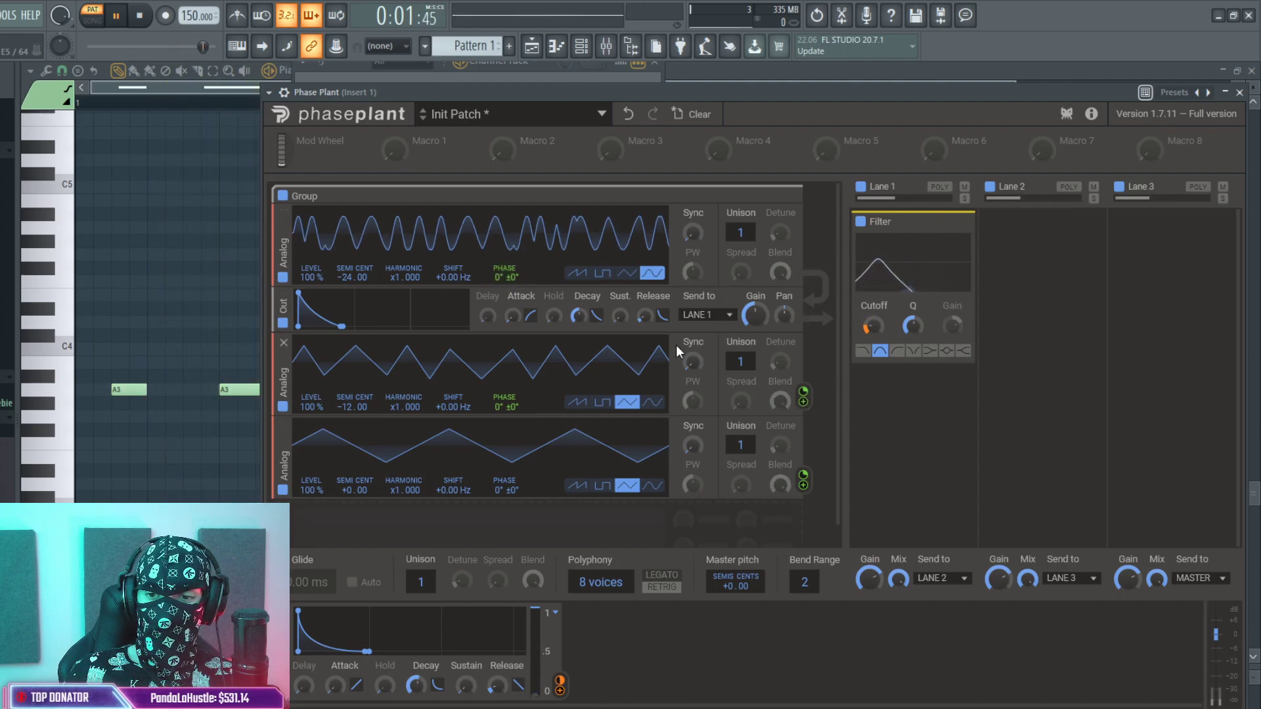
left_click(139, 16)
Add a Distortion effect to Lane 1 and place it before the Filter.
left_click(908, 381)
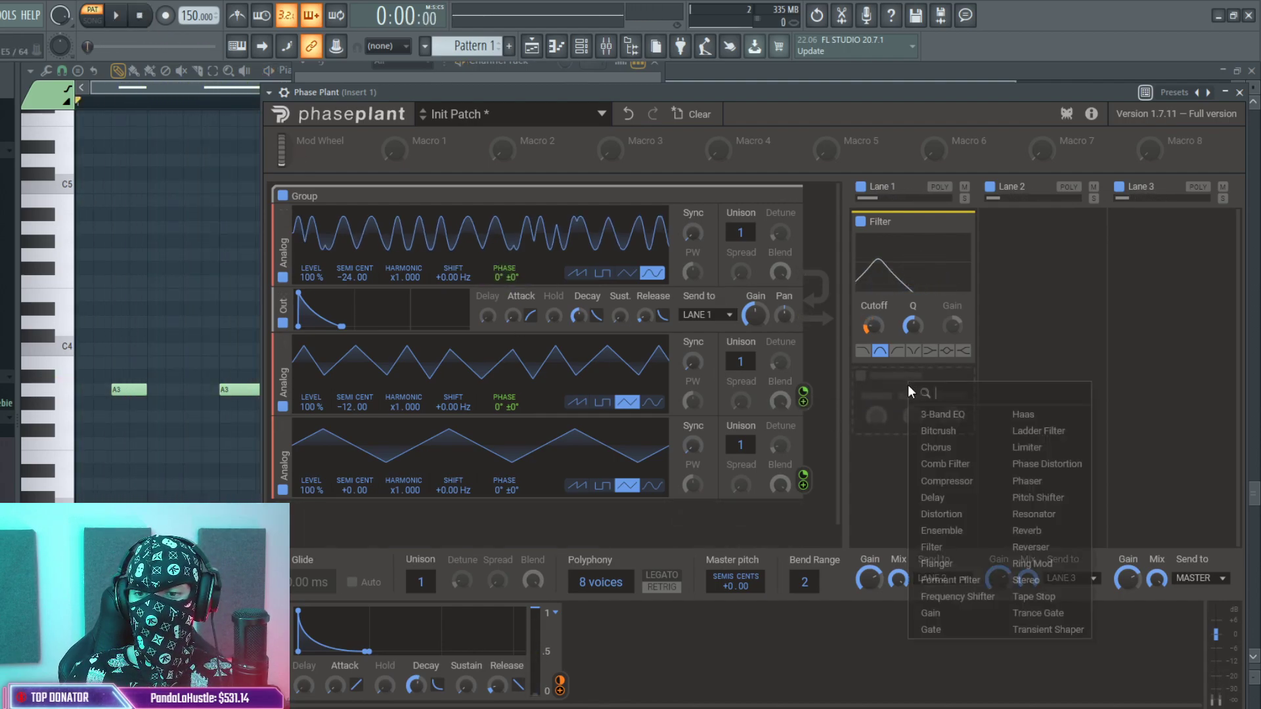
left_click(955, 517)
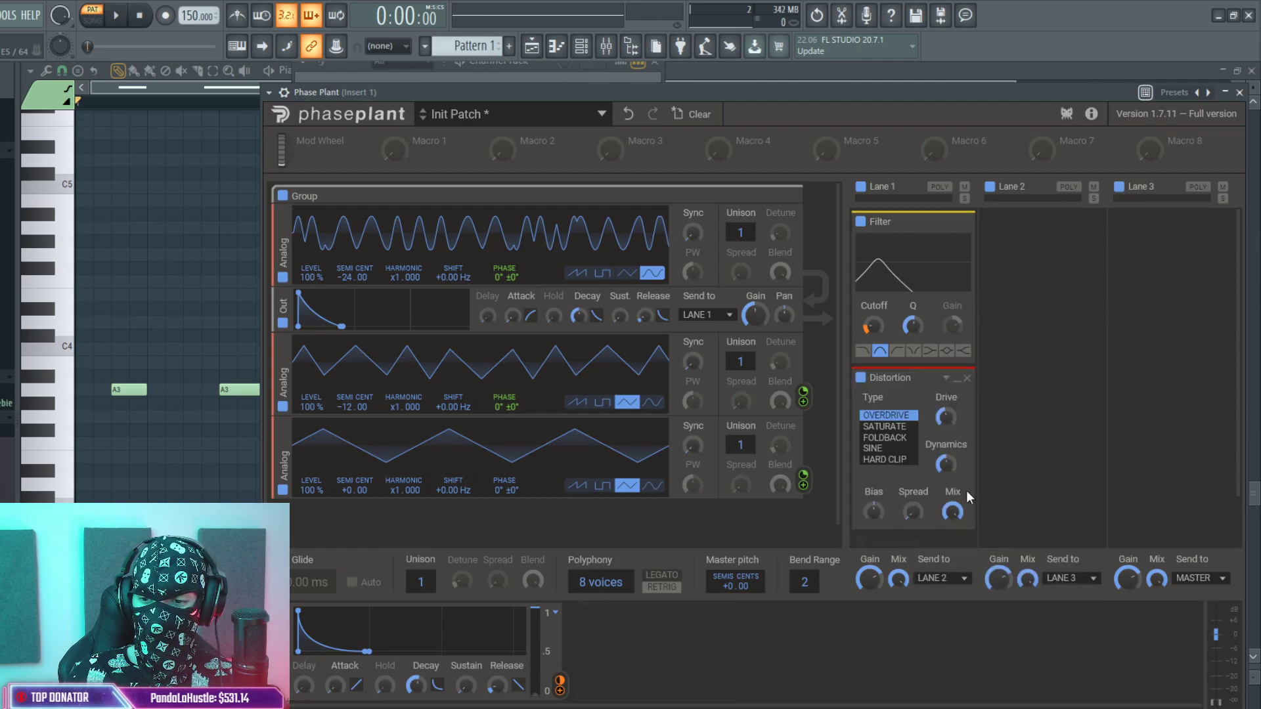
left_click_drag(911, 388, 875, 243)
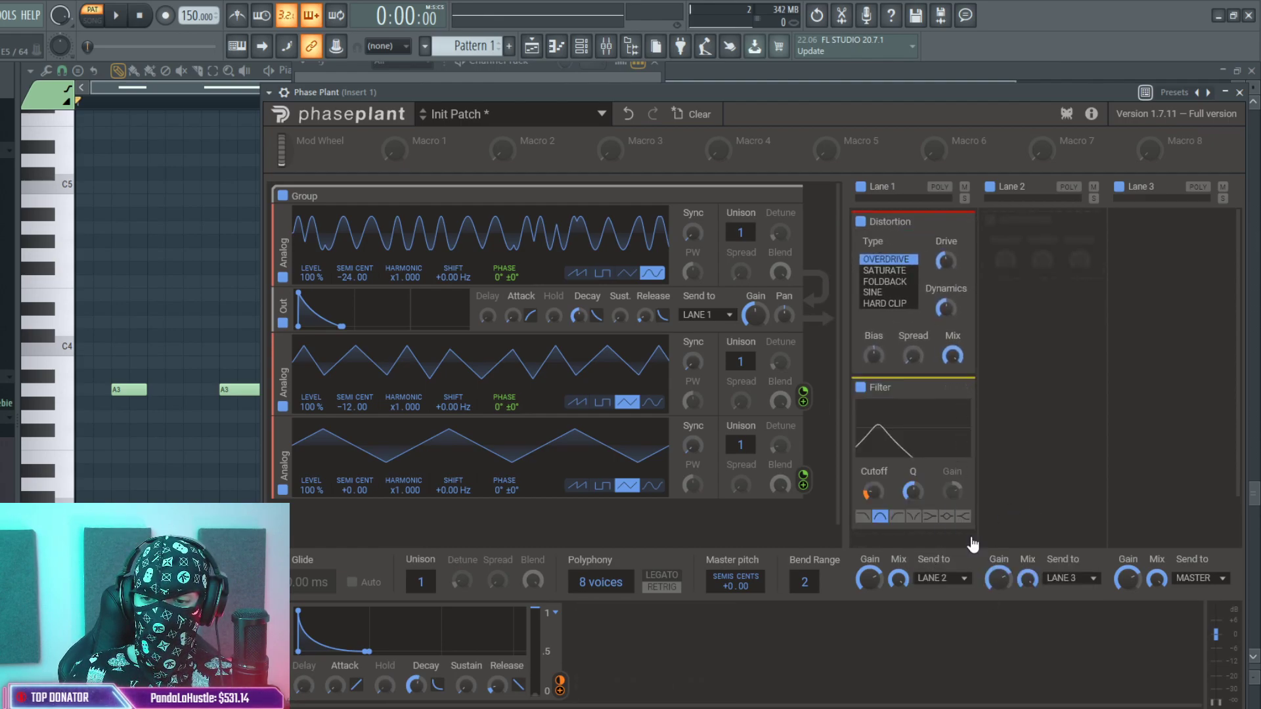
Add a Comb Filter between the Distortion and the Filter in Lane 1 and bypass it.
left_click(957, 542)
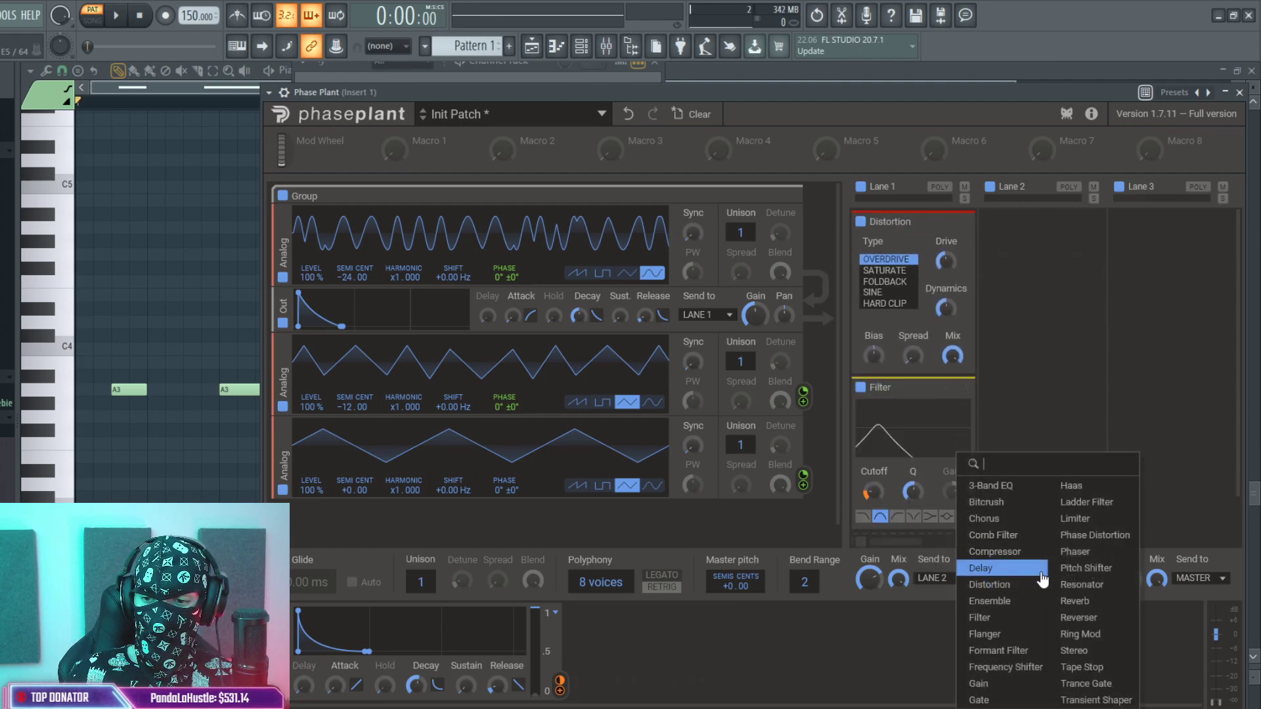
left_click(1017, 537)
left_click_drag(928, 491, 888, 352)
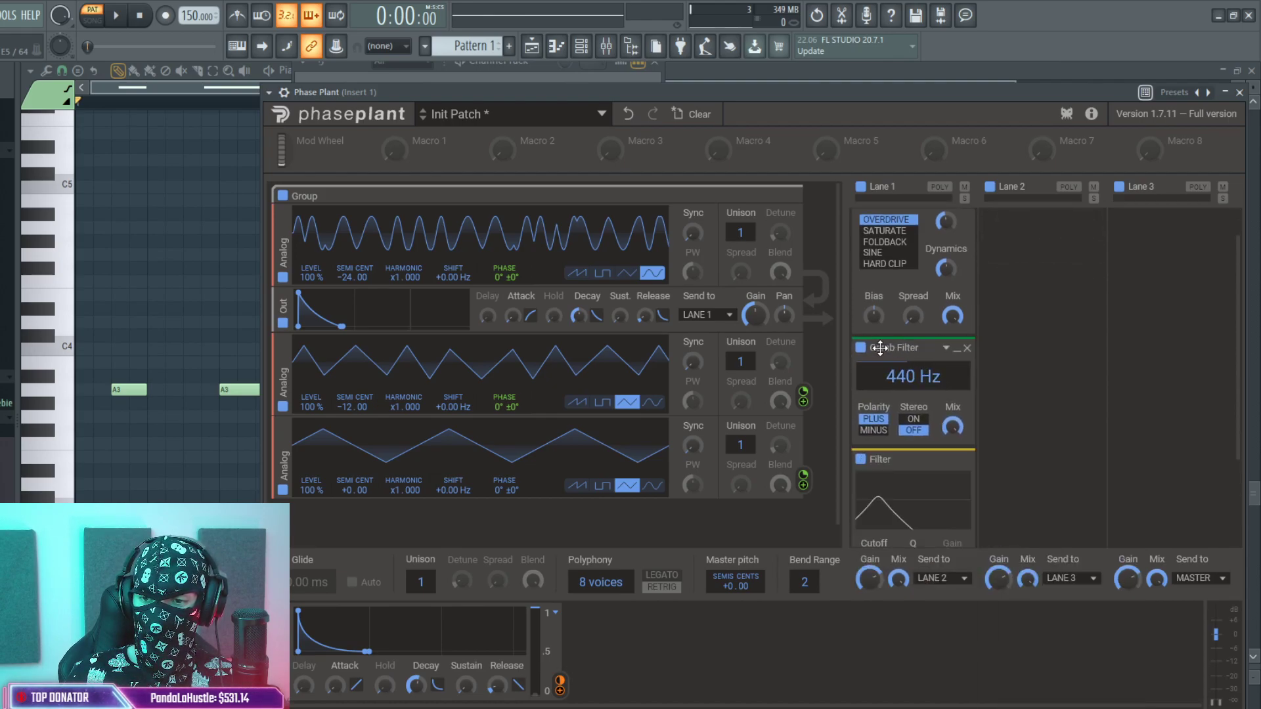
left_click(858, 348)
scroll(956, 409, "down", 2)
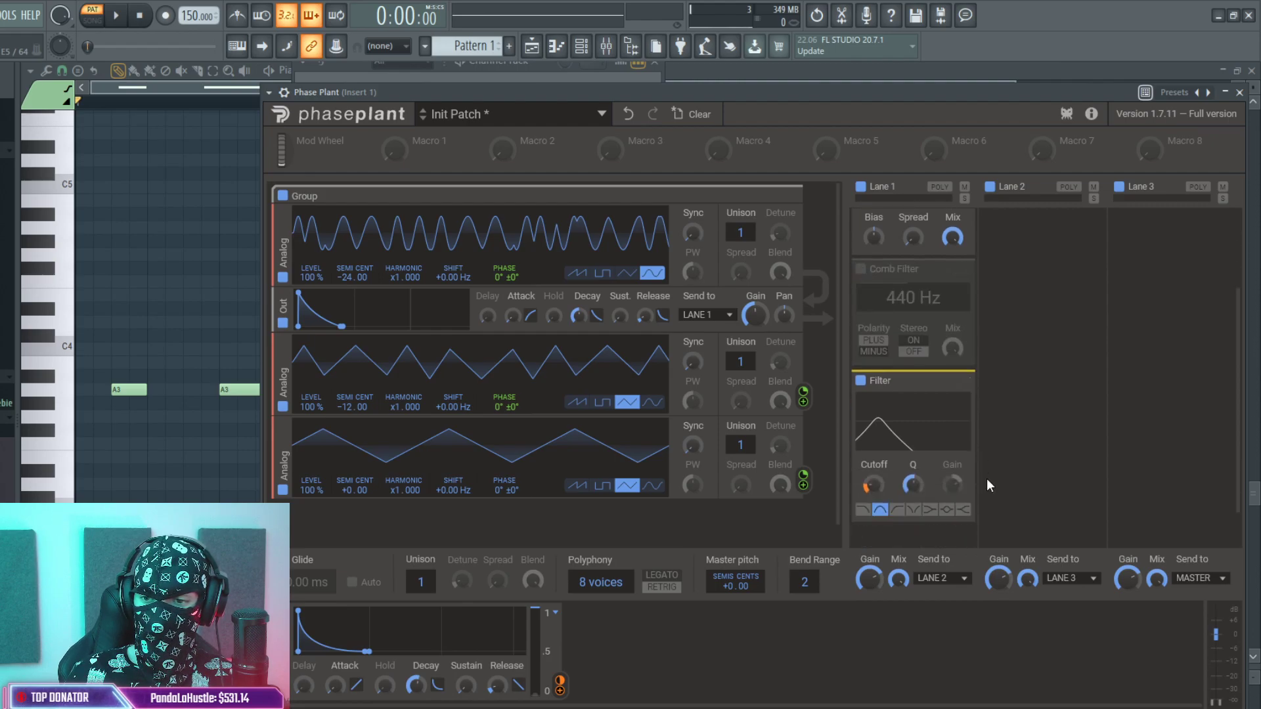
left_click(923, 536)
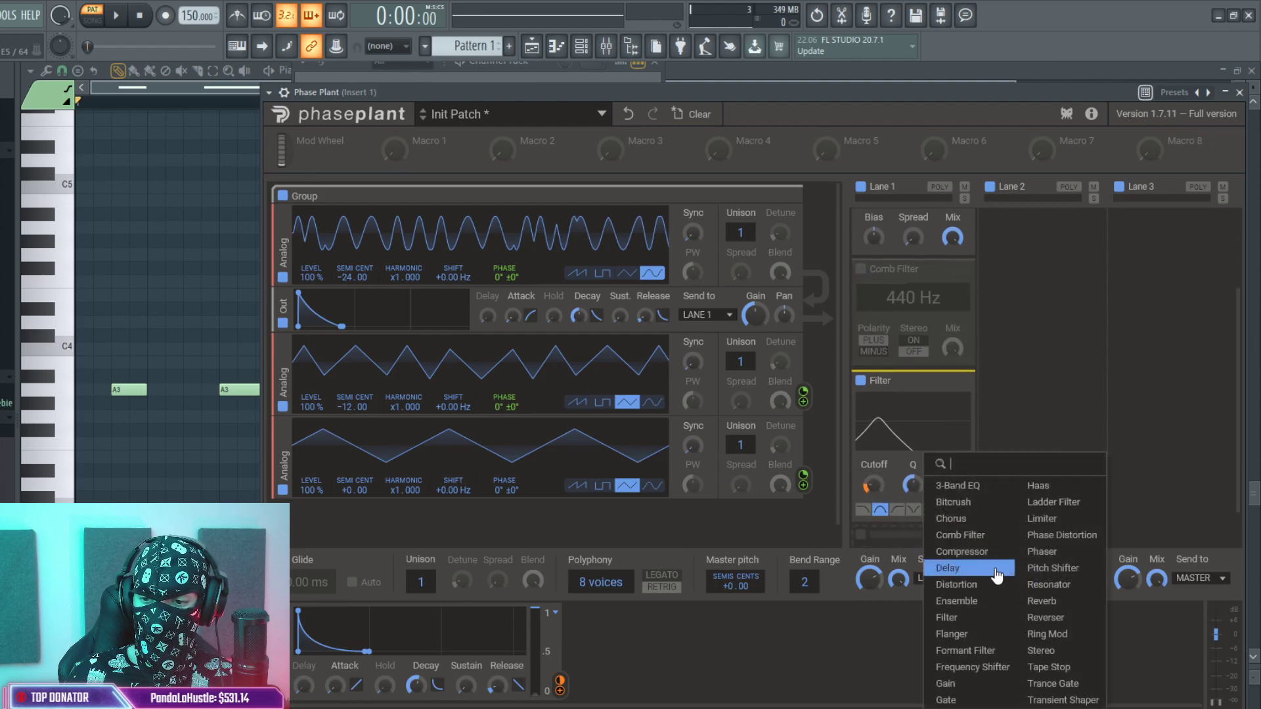
left_click(1054, 586)
left_click_drag(900, 525, 1044, 243)
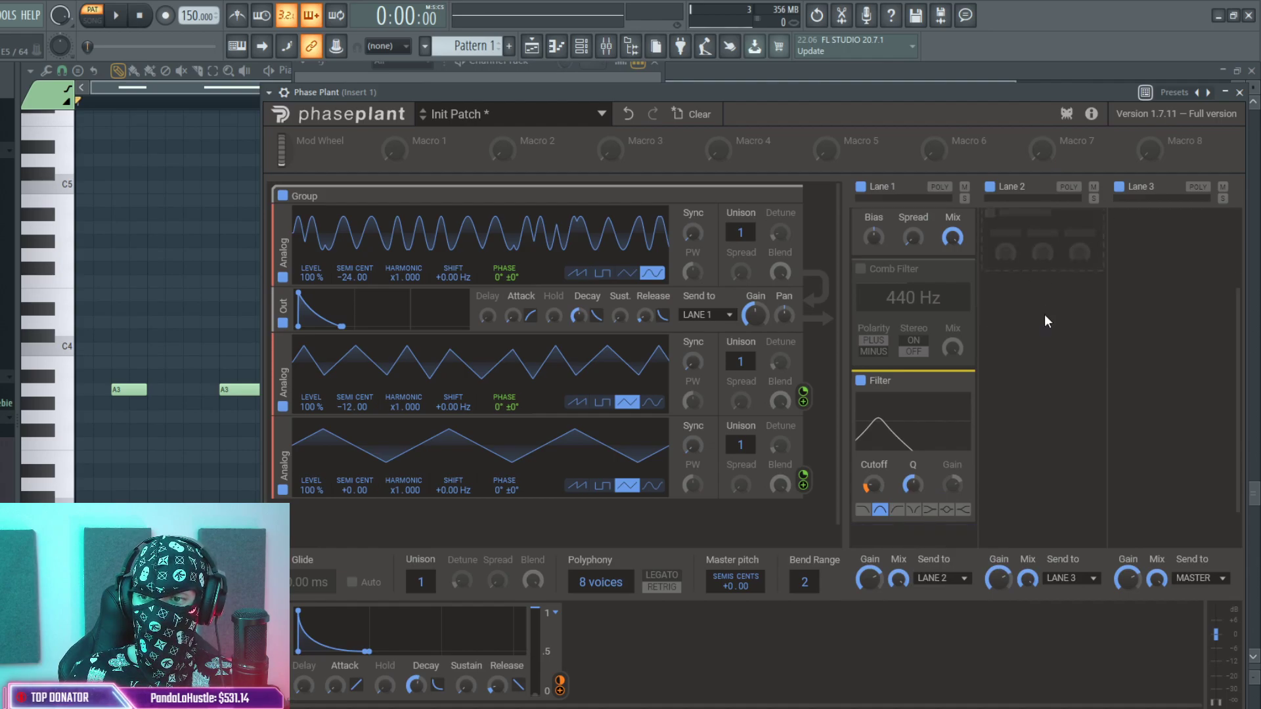
left_click_drag(1039, 287, 1043, 343)
Add a Transient Shaper after the Filter in Lane 1.
scroll(978, 394, "down", 3)
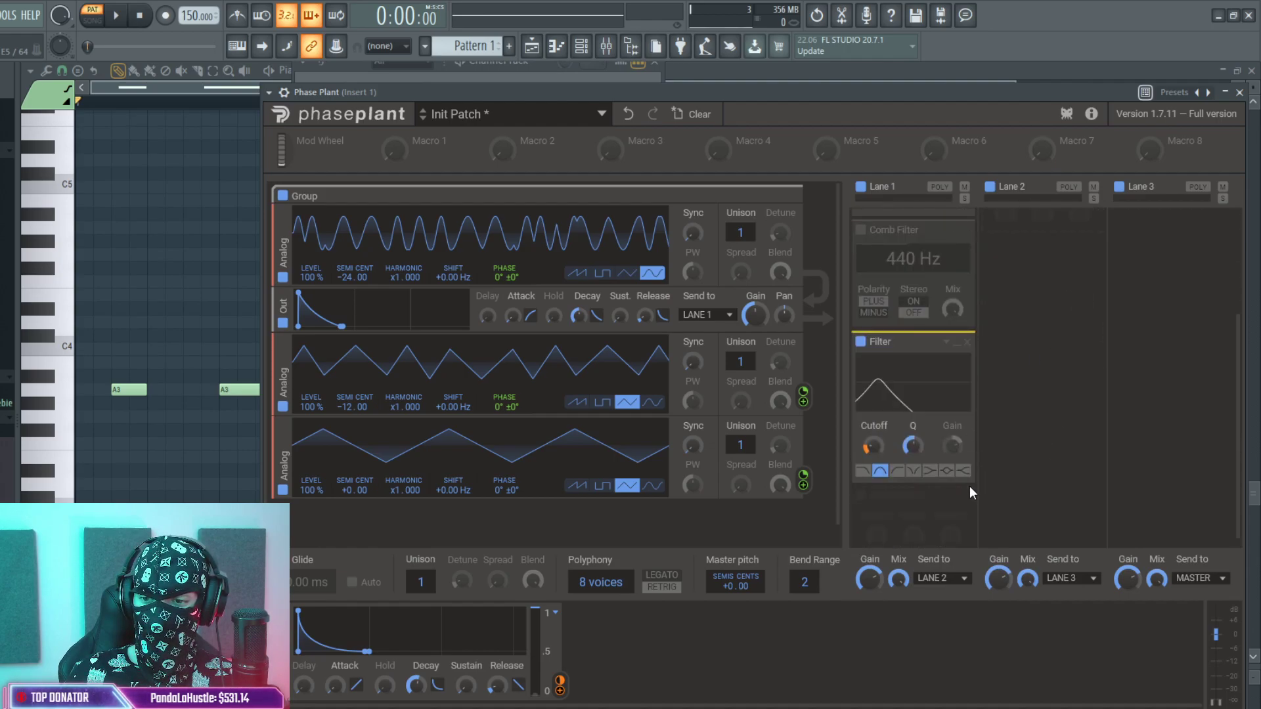
left_click(972, 486)
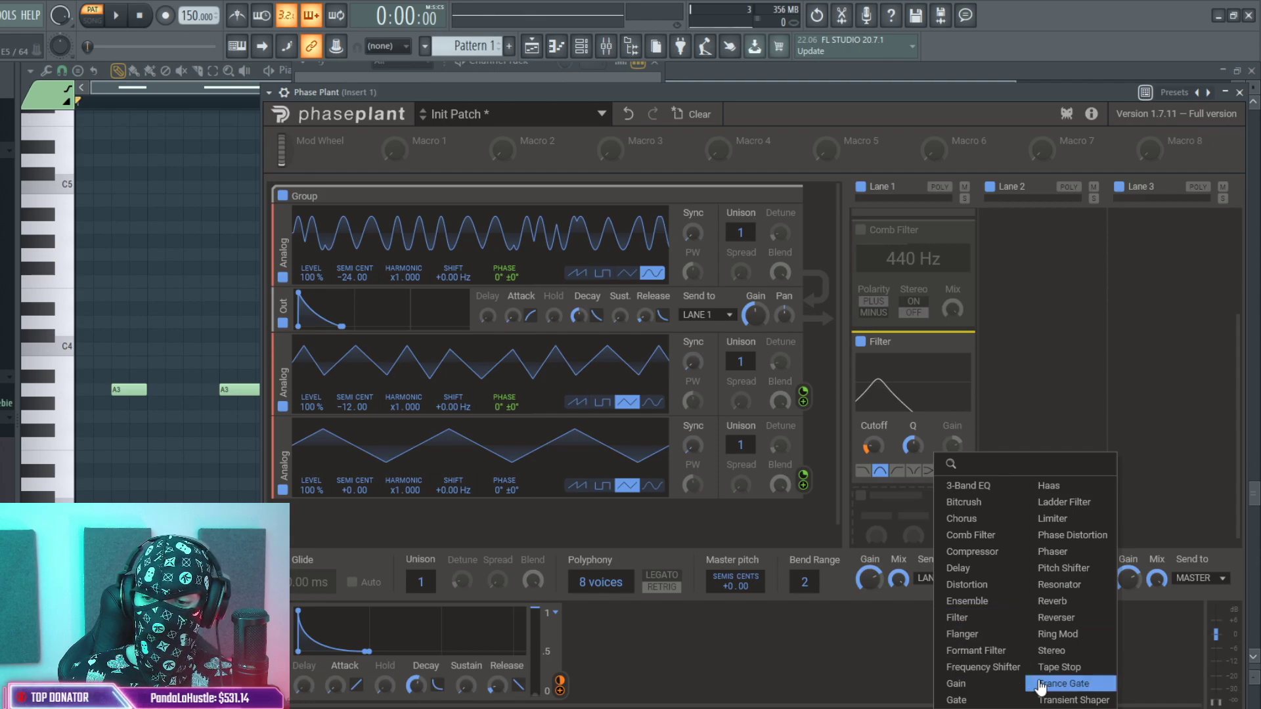
left_click(1084, 700)
scroll(926, 473, "down", 1)
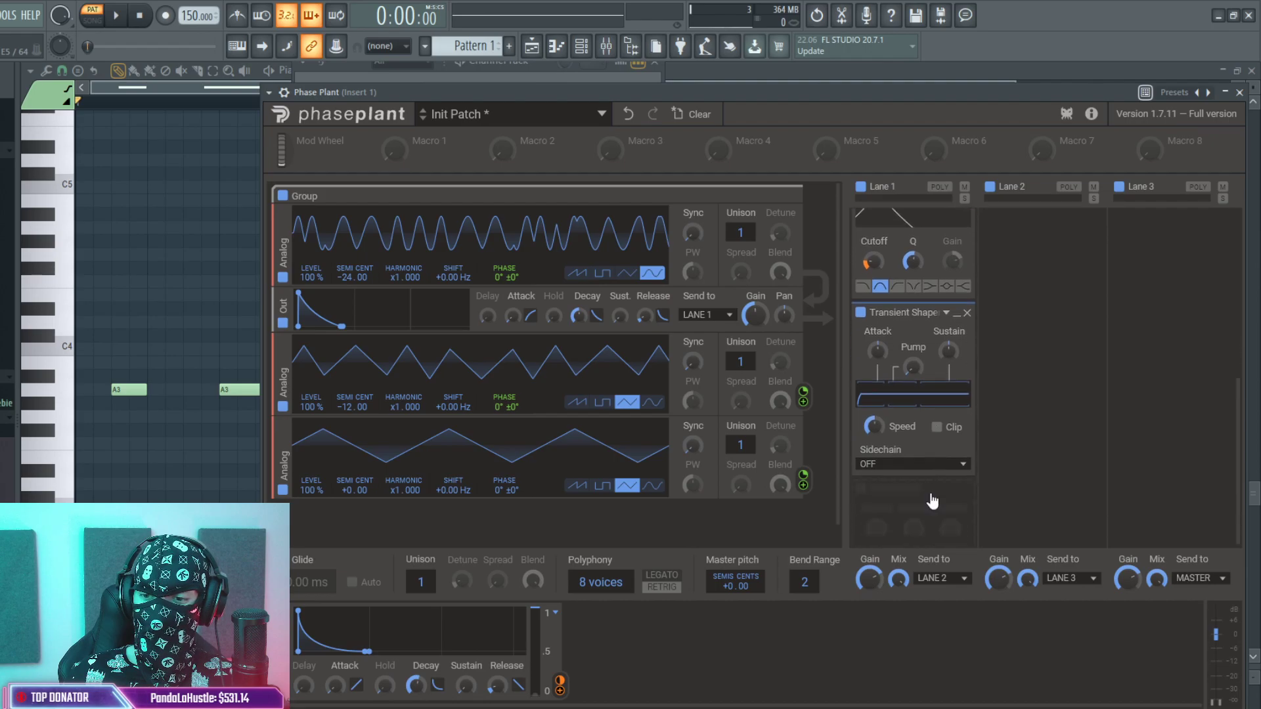
left_click(922, 504)
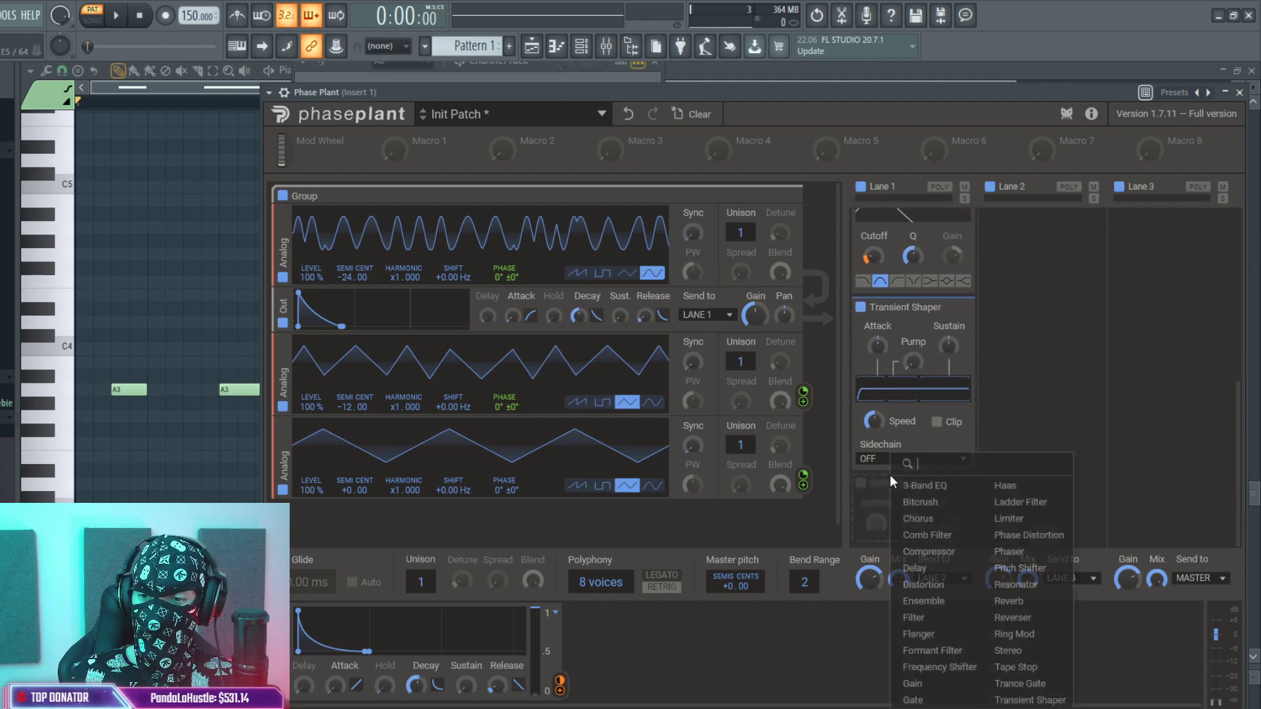
left_click(1093, 429)
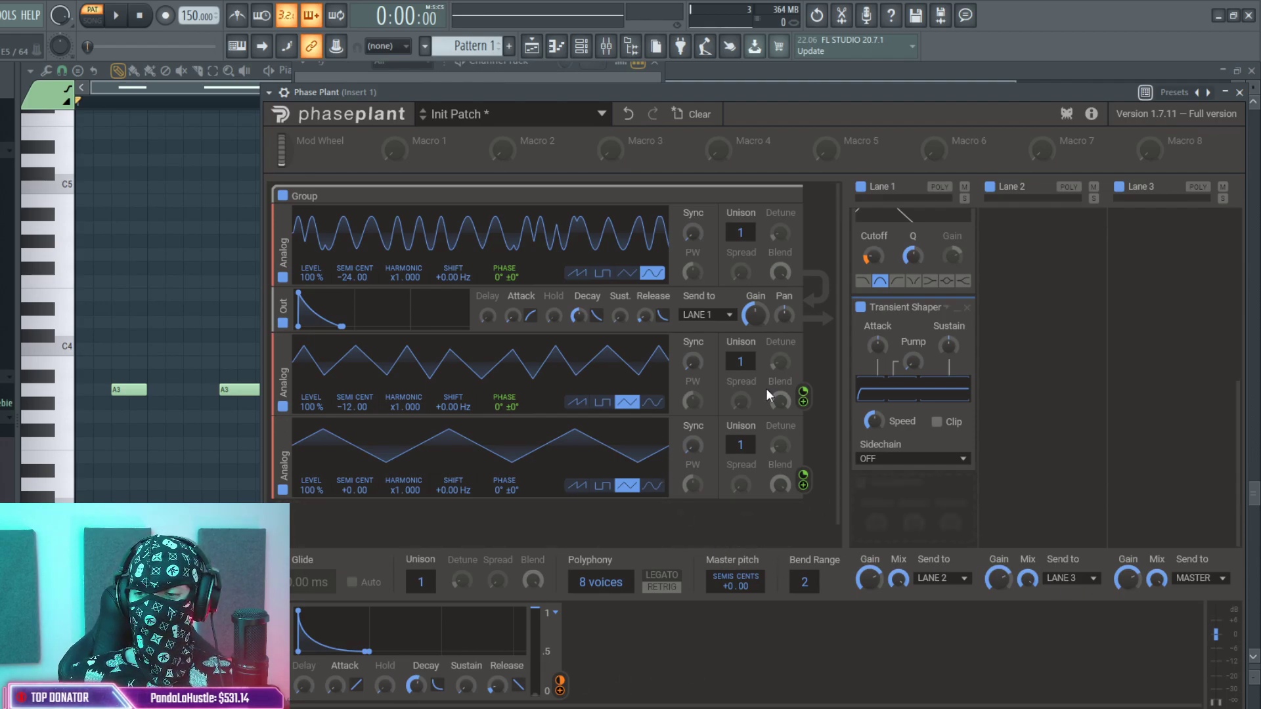
Show the mixer and load ValhallaRoom on Insert 1.
key("F9")
left_click_drag(685, 482, 797, 584)
left_click(584, 50)
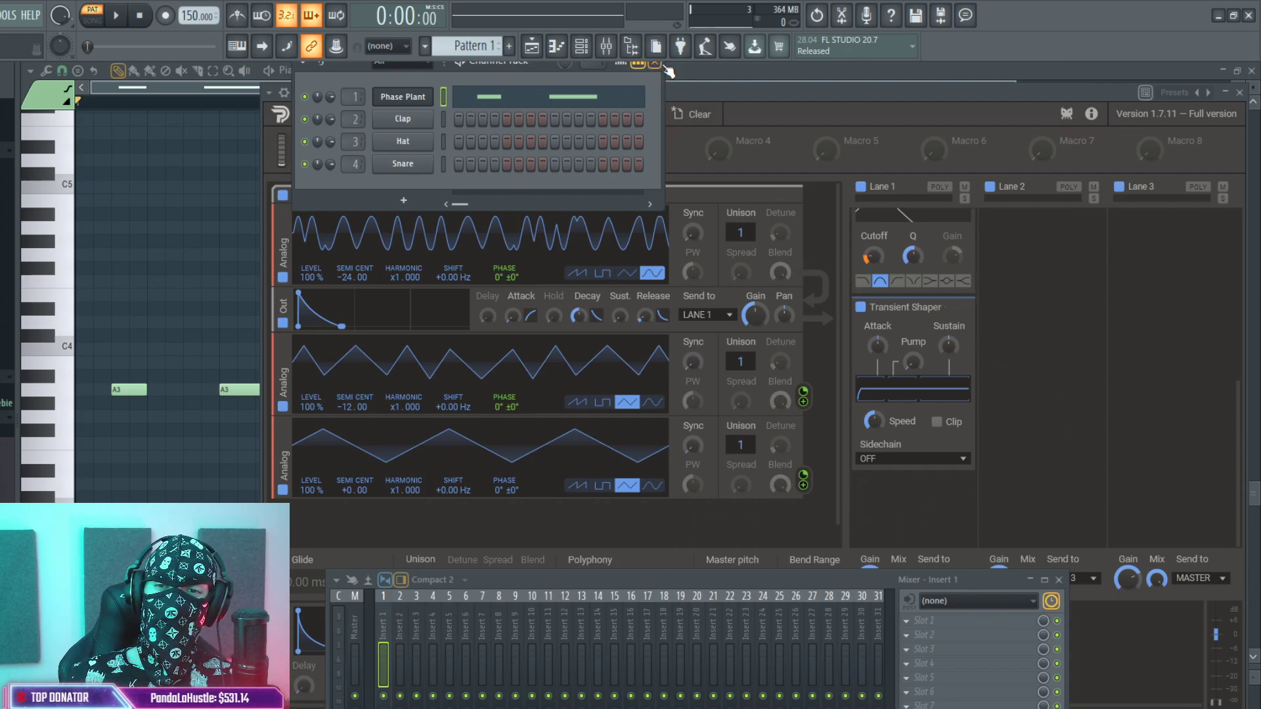
left_click_drag(560, 578, 553, 502)
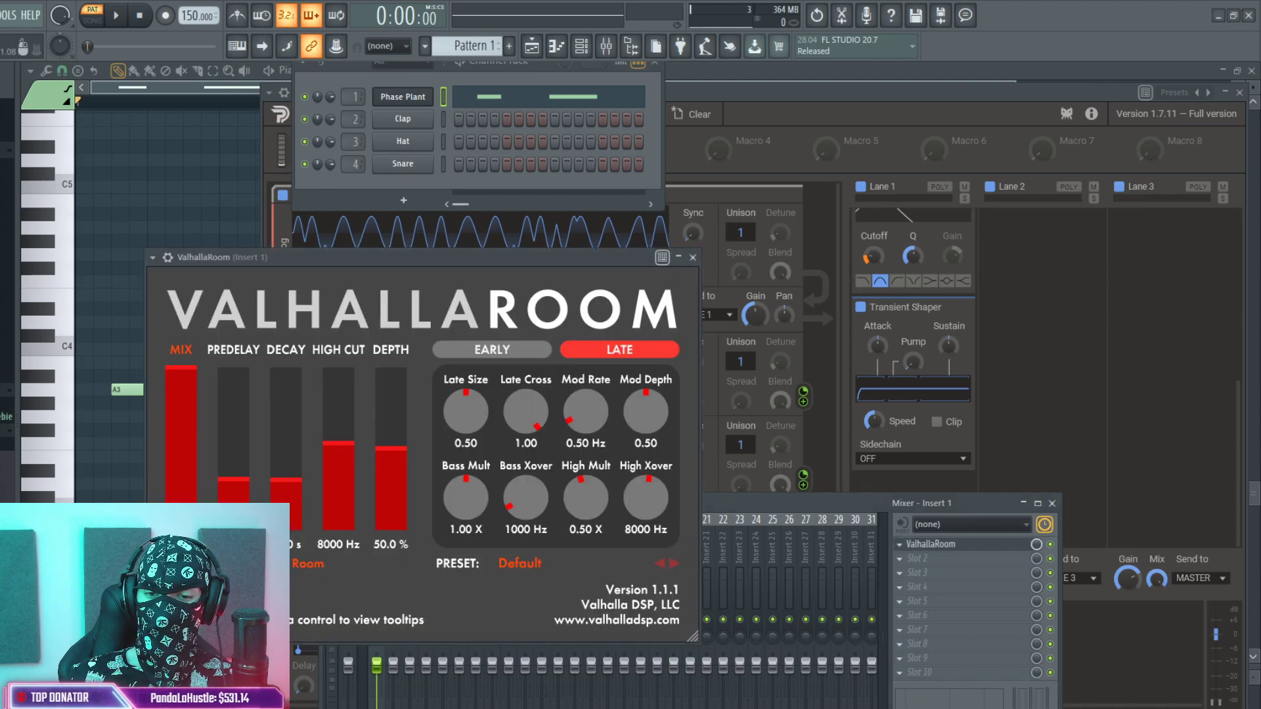
Load the HitChamber preset in ValhallaRoom and set mix to 26.7 %, predelay to 2.8 ms and decay to 0.80 s.
left_click_drag(181, 396, 233, 486)
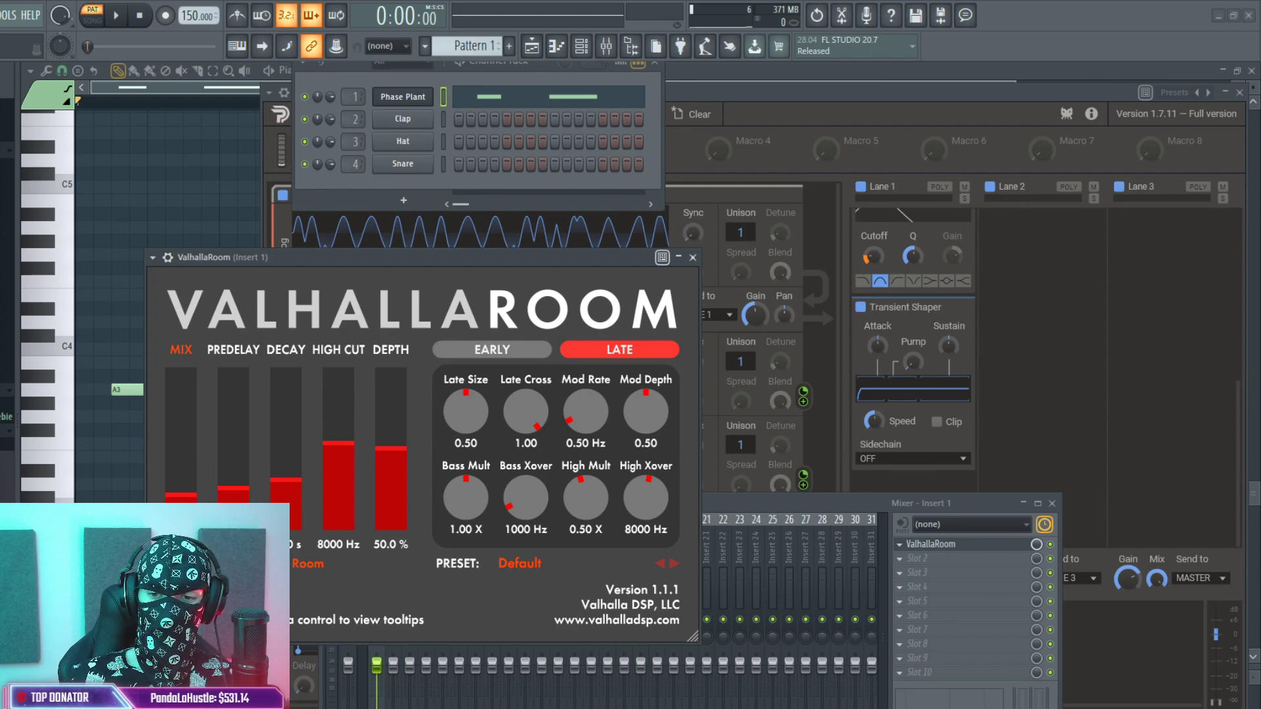
left_click(520, 563)
left_click_drag(181, 369, 180, 486)
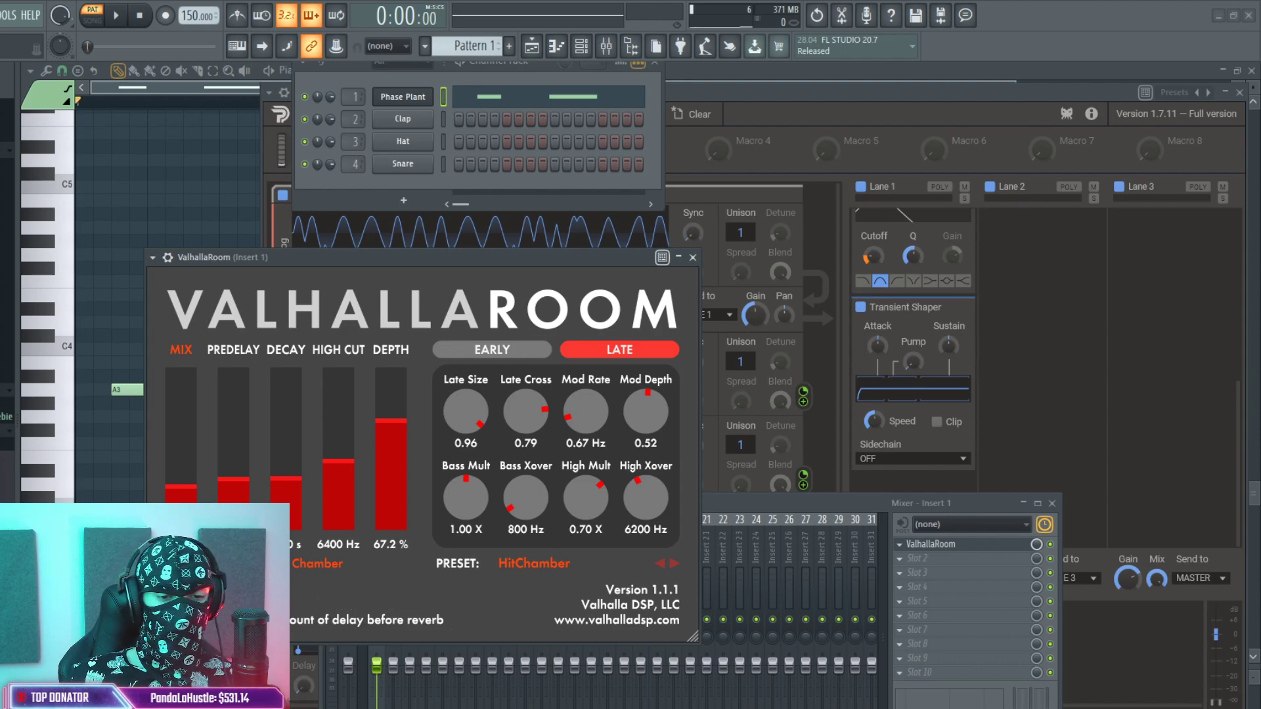
left_click_drag(233, 477, 233, 494)
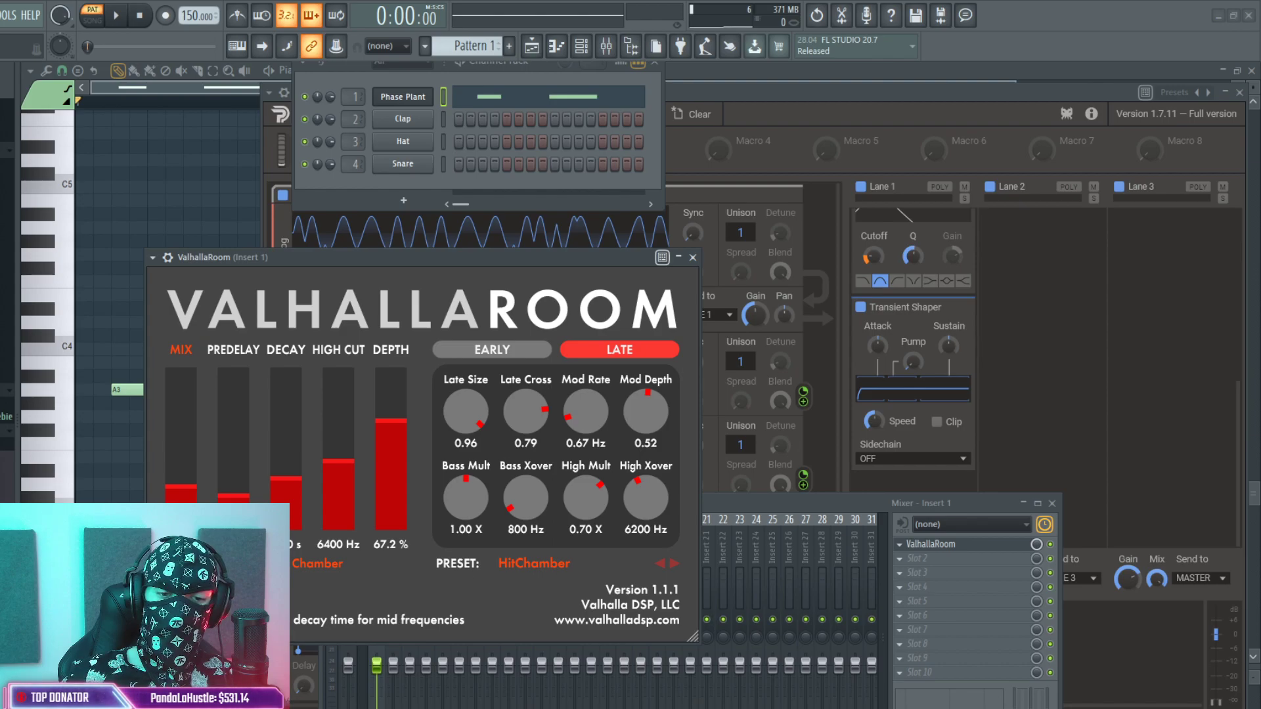
left_click_drag(286, 476, 286, 491)
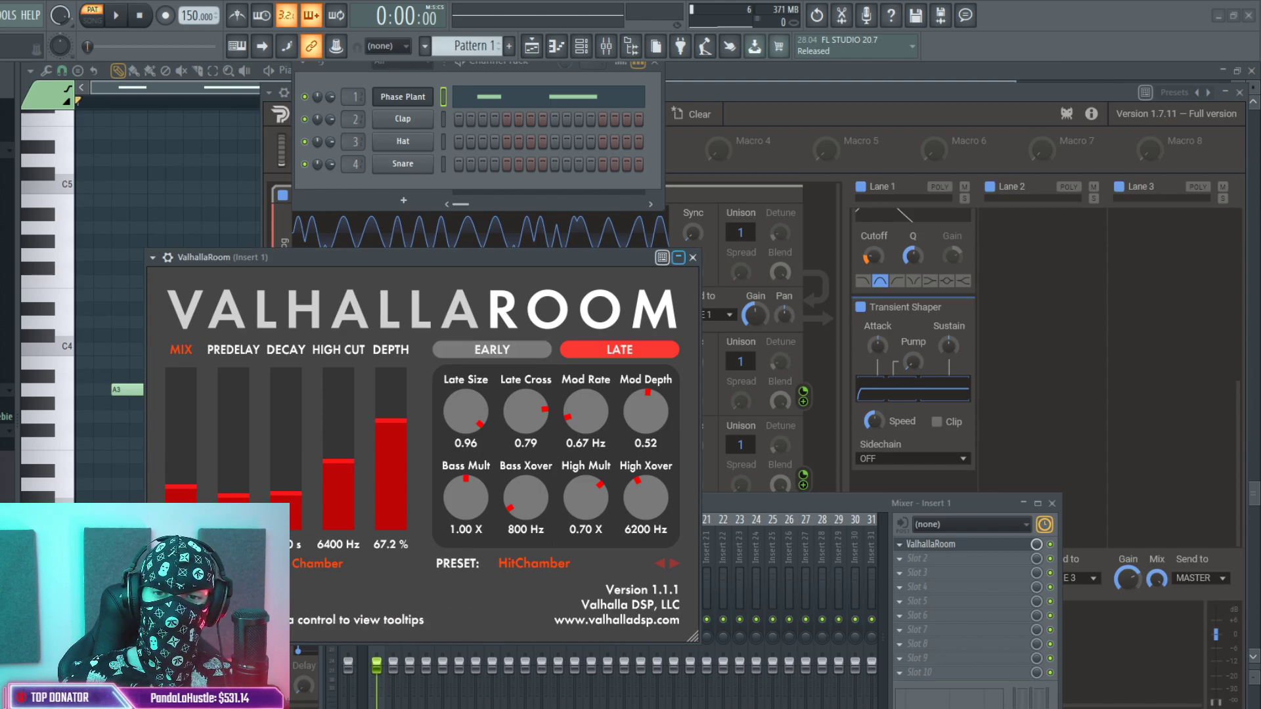
Rearrange the reverb and mixer windows and load a second ValhallaRoom on Insert 2.
left_click_drag(614, 254, 732, 126)
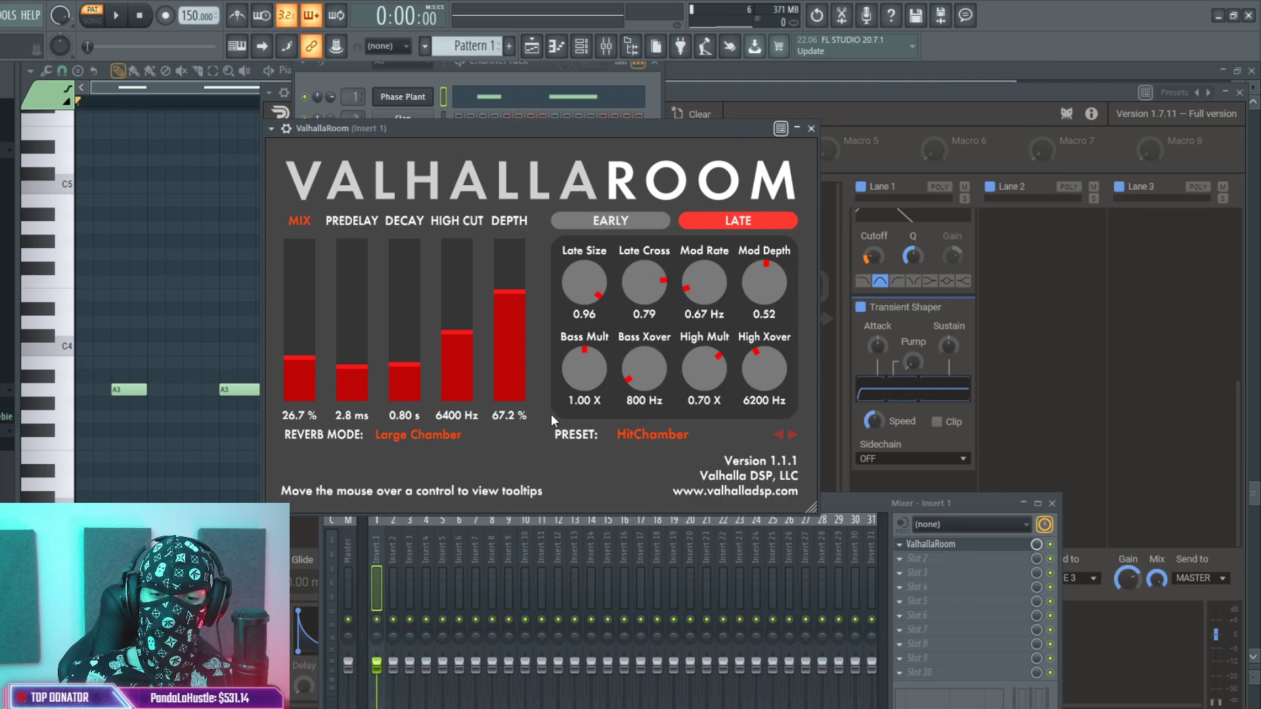
left_click_drag(890, 502, 876, 428)
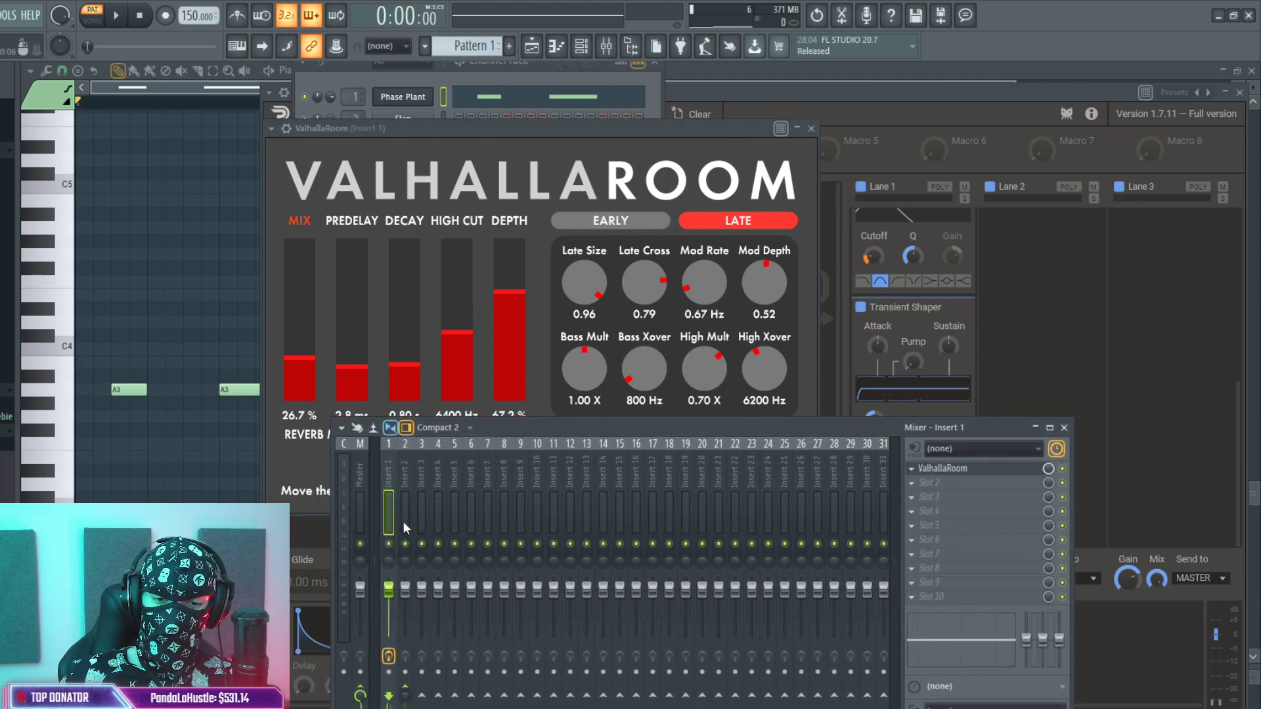
left_click(405, 670)
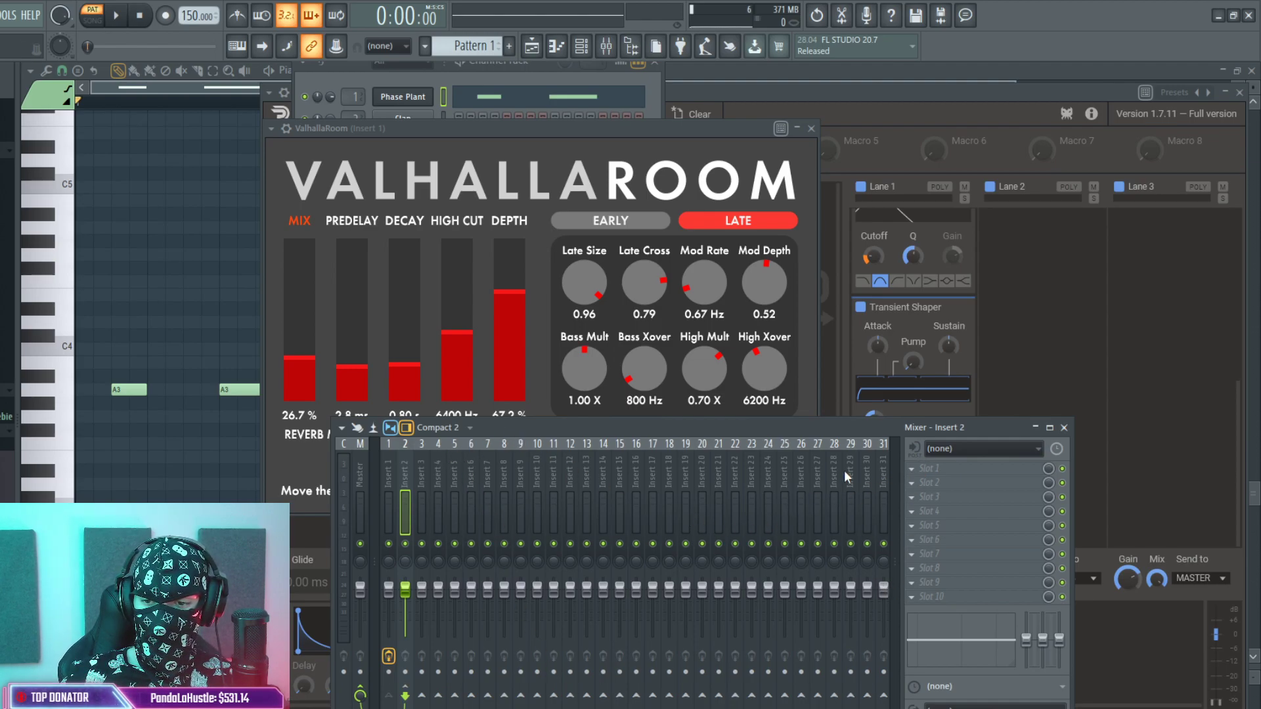
left_click_drag(845, 470, 939, 468)
Close the Insert 1 ValhallaRoom window and move the Insert 2 ValhallaRoom clear of the mixer's first tracks.
left_click_drag(469, 256, 798, 253)
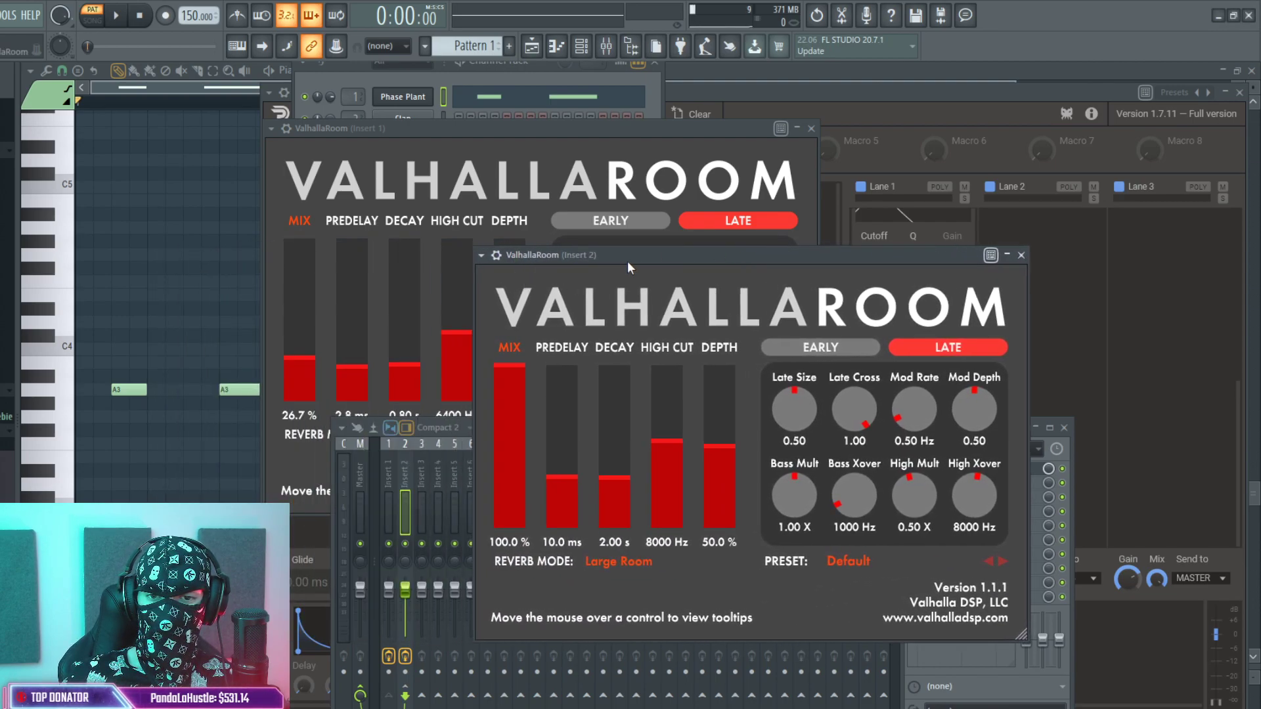
left_click_drag(617, 257, 662, 254)
left_click(798, 149)
left_click(812, 128)
left_click_drag(810, 249, 689, 148)
left_click_drag(595, 151, 799, 203)
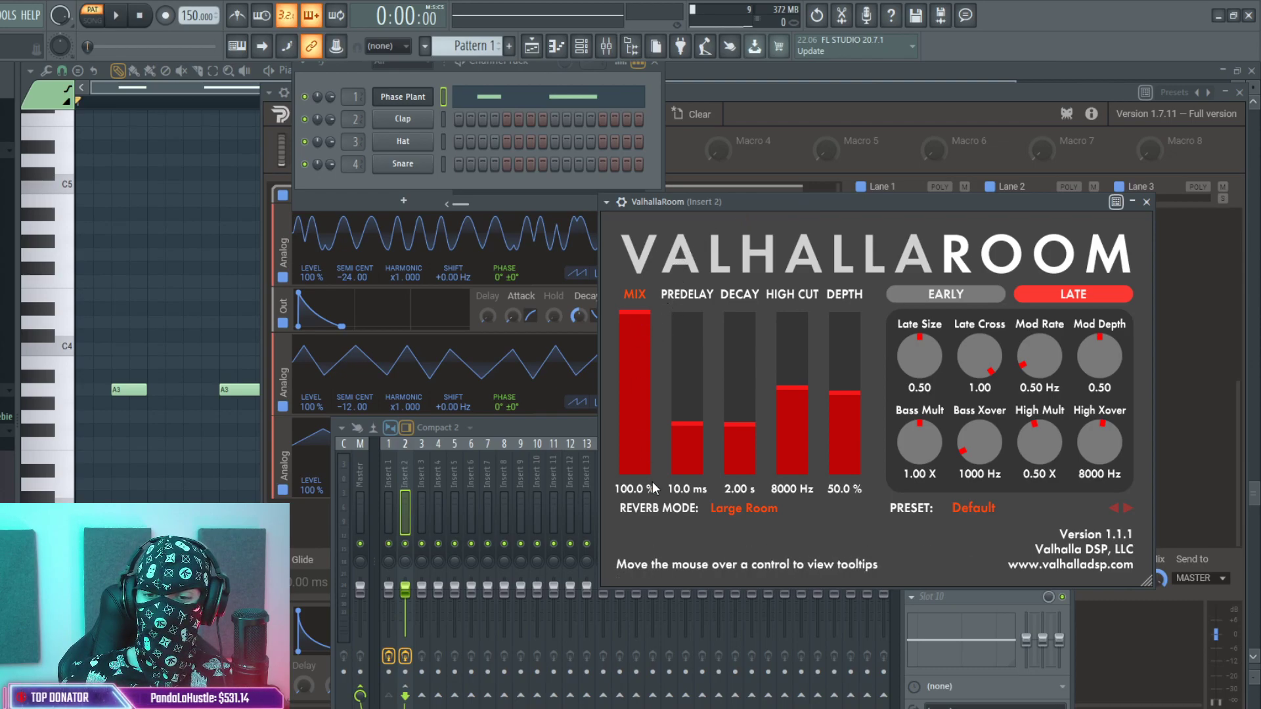
Lower the Insert 2 fader and play the pattern to check the reverb level.
left_click(384, 473)
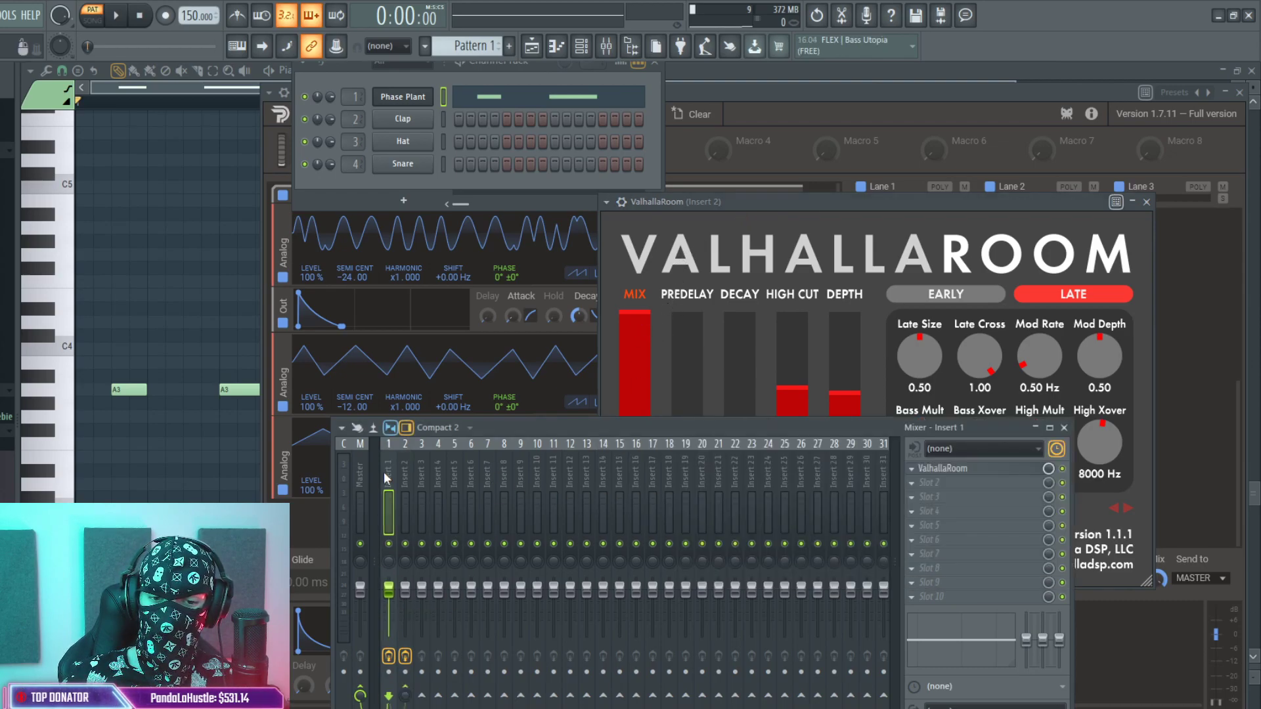
left_click_drag(405, 588, 405, 620)
key("space")
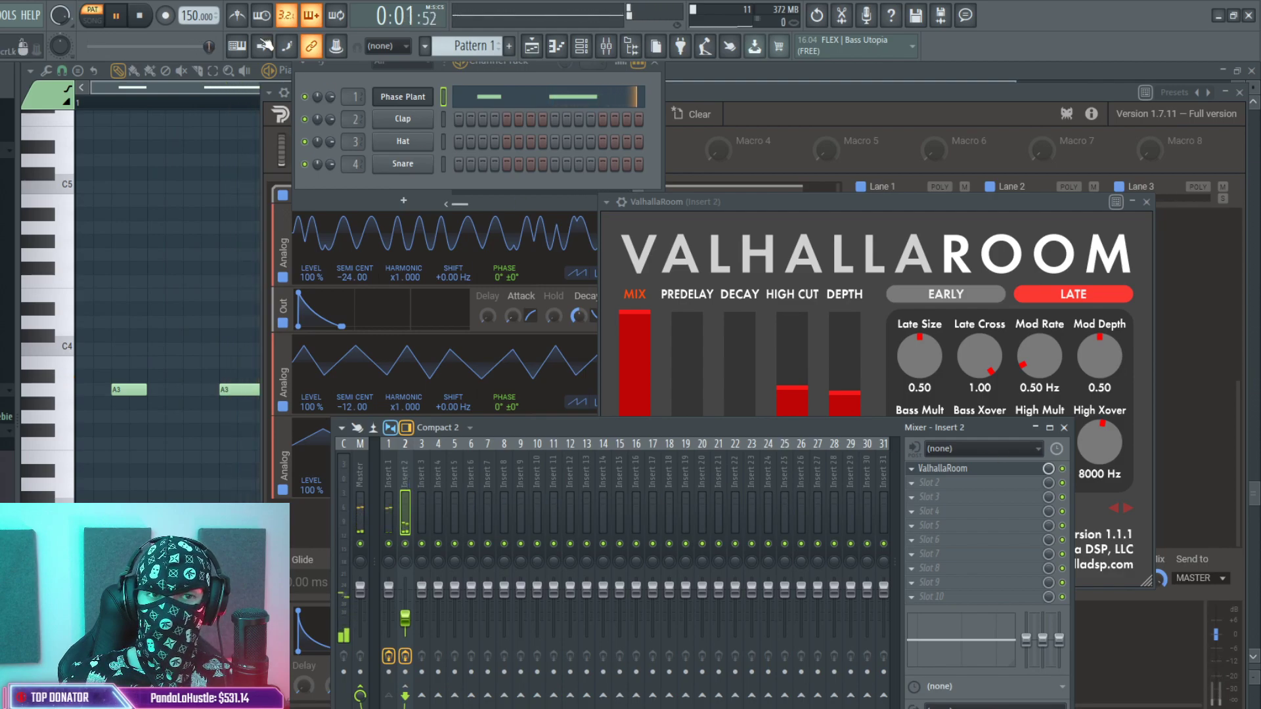
key("space")
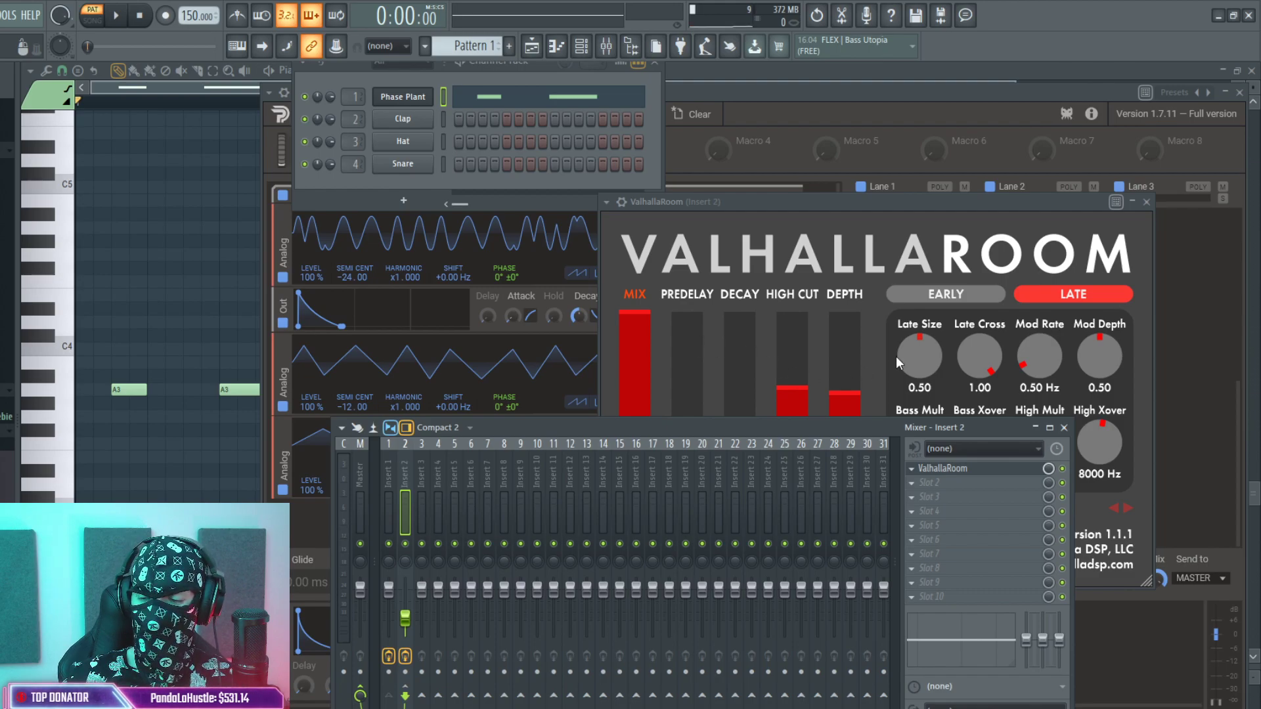
Raise the decay of the Insert 2 ValhallaRoom to 2.87 s and play the pattern to check the longer reverb.
left_click(946, 468)
left_click(946, 469)
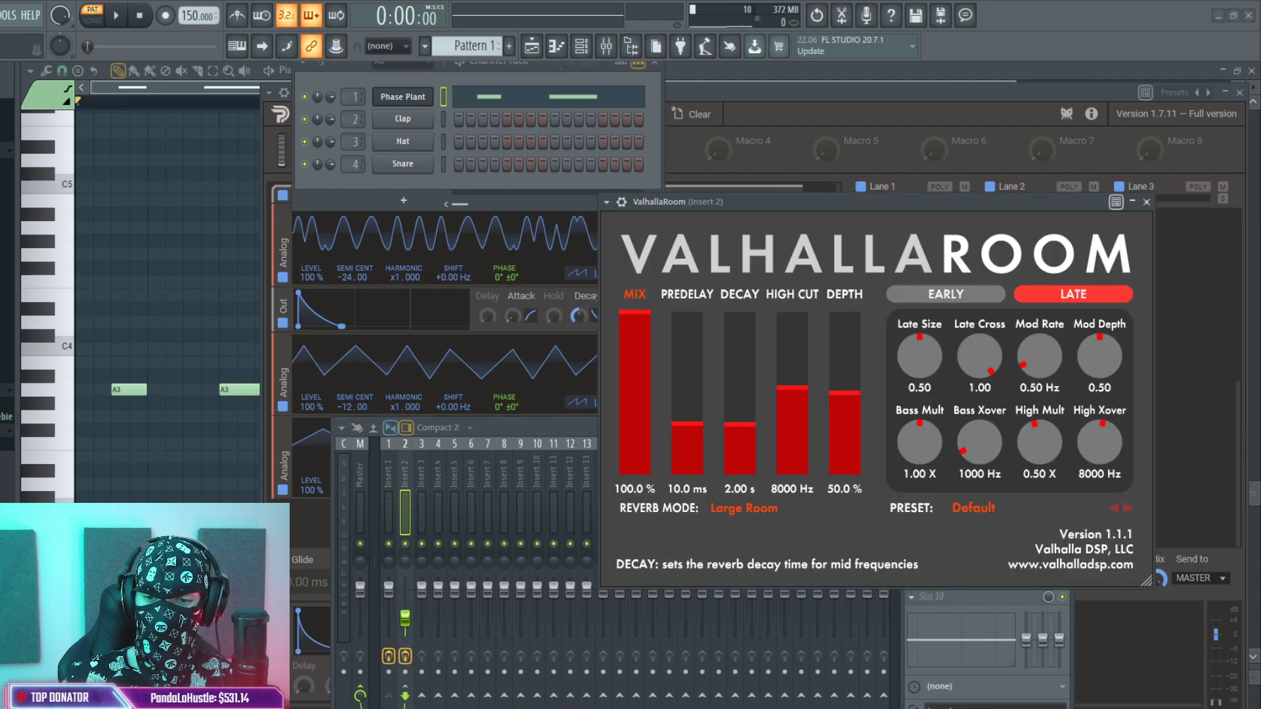
left_click_drag(739, 423, 740, 421)
left_click(115, 15)
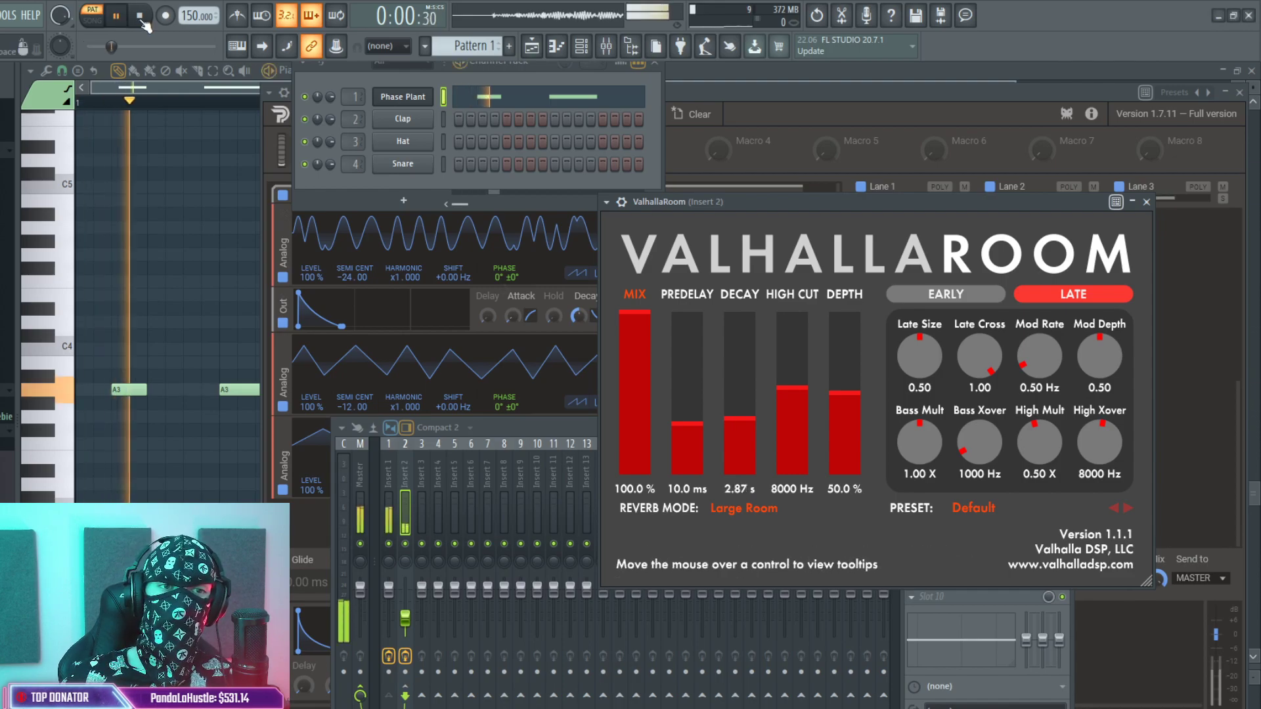
left_click(139, 16)
Load FabFilter Pro-Q 3 after the reverb on Insert 2, add a low cut at about 221 Hz and return to Phase Plant.
left_click(544, 432)
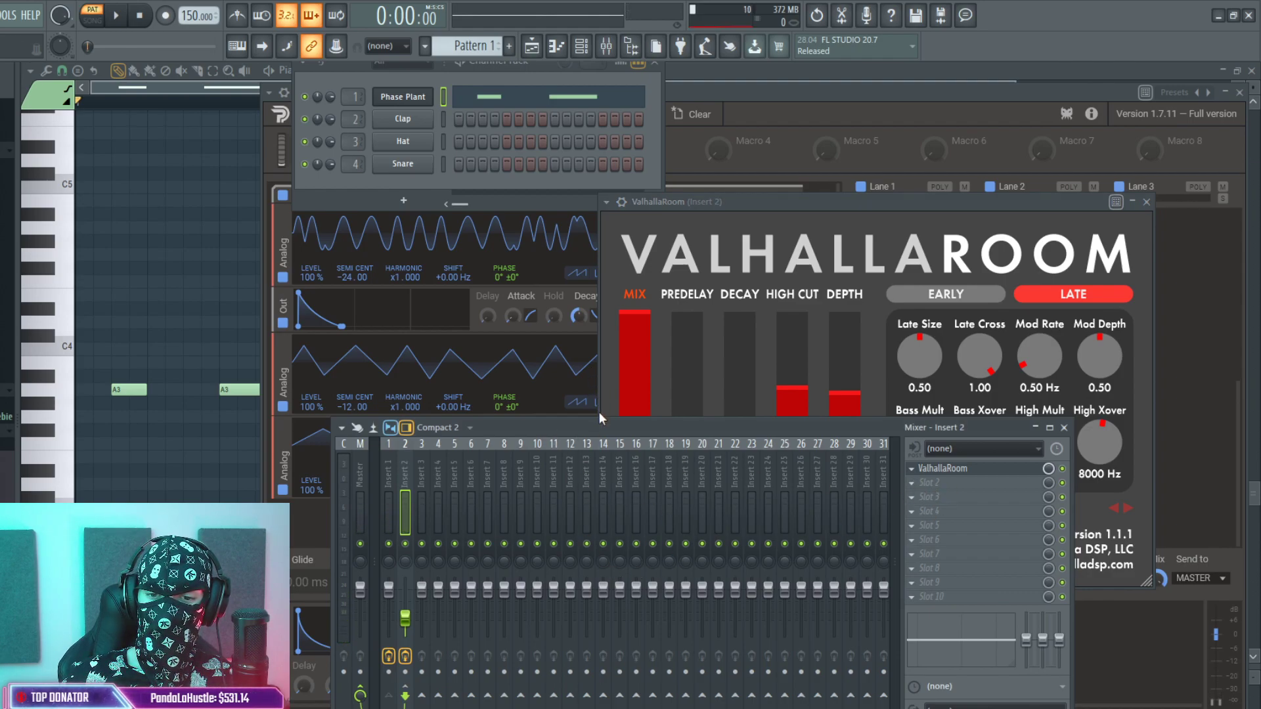
key("space")
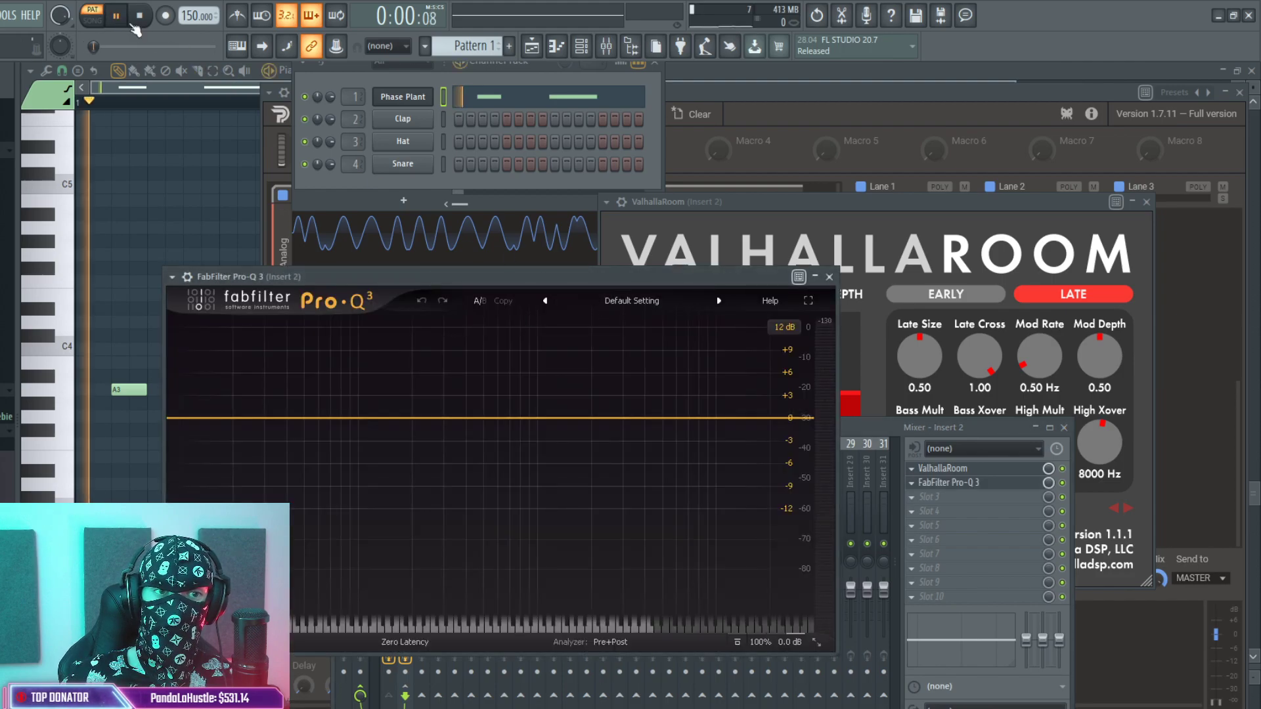
double_click(304, 418)
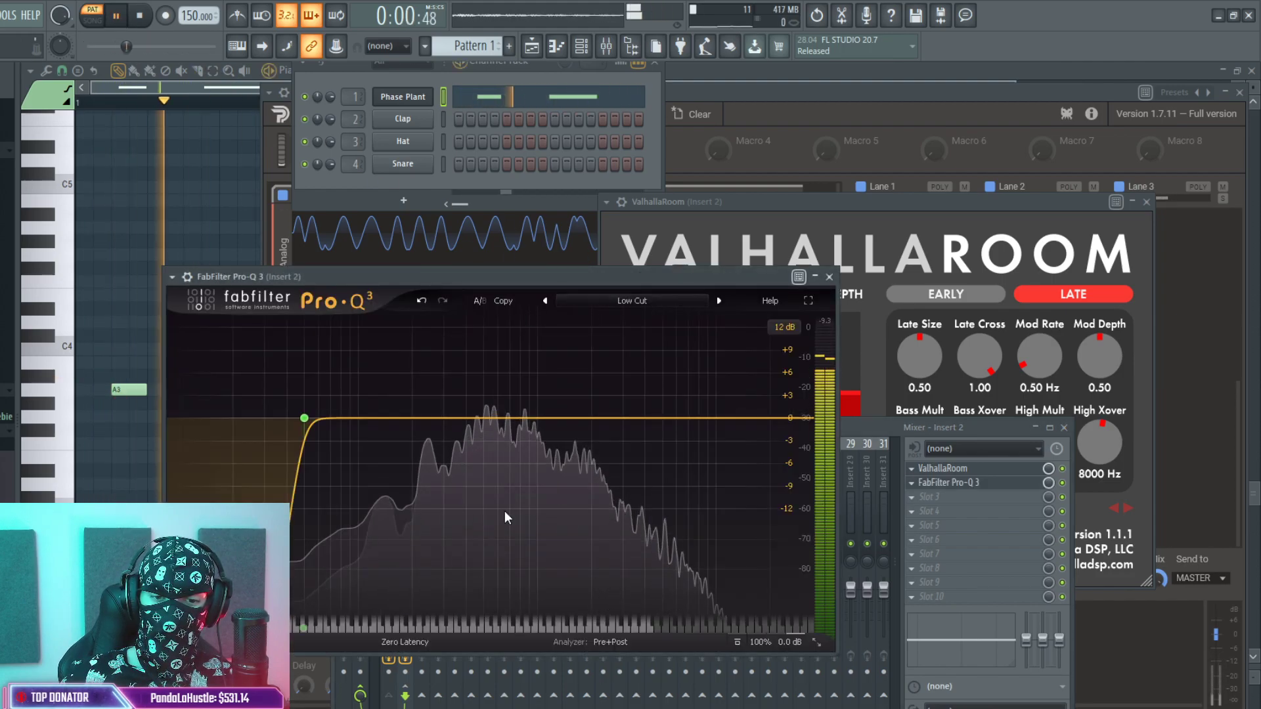
left_click_drag(304, 418, 420, 418)
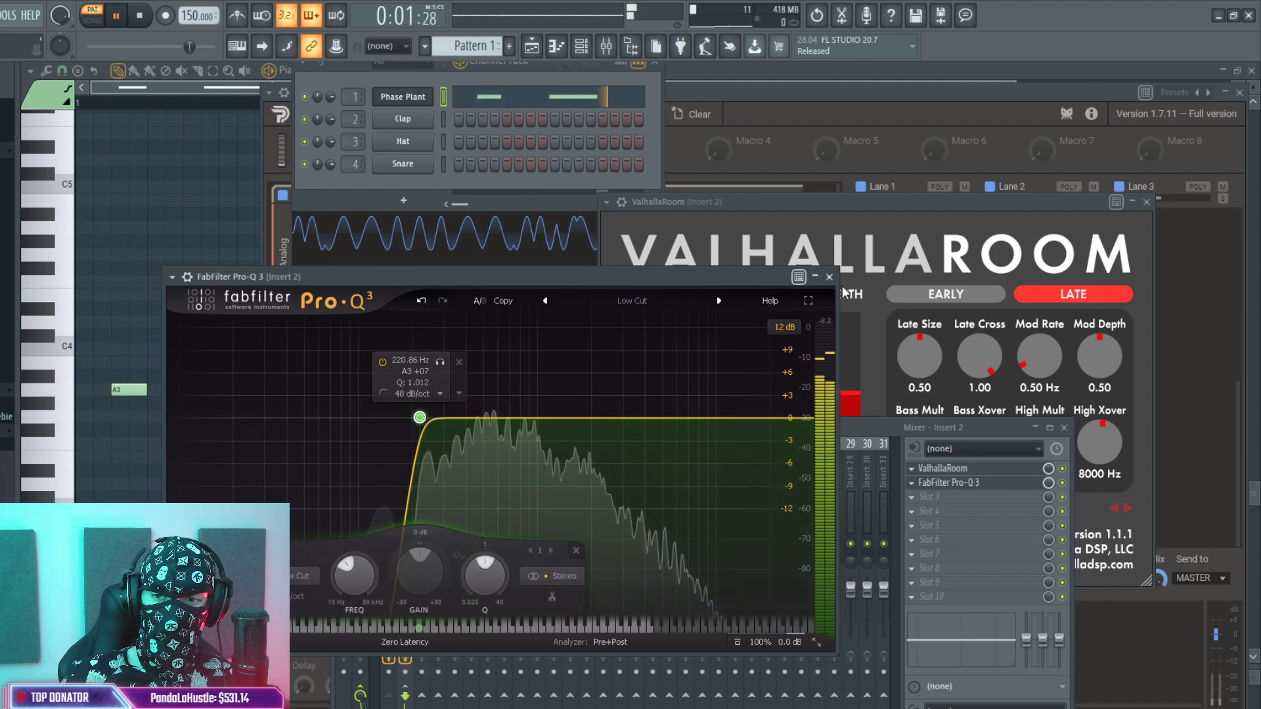
key("Escape")
left_click(736, 92)
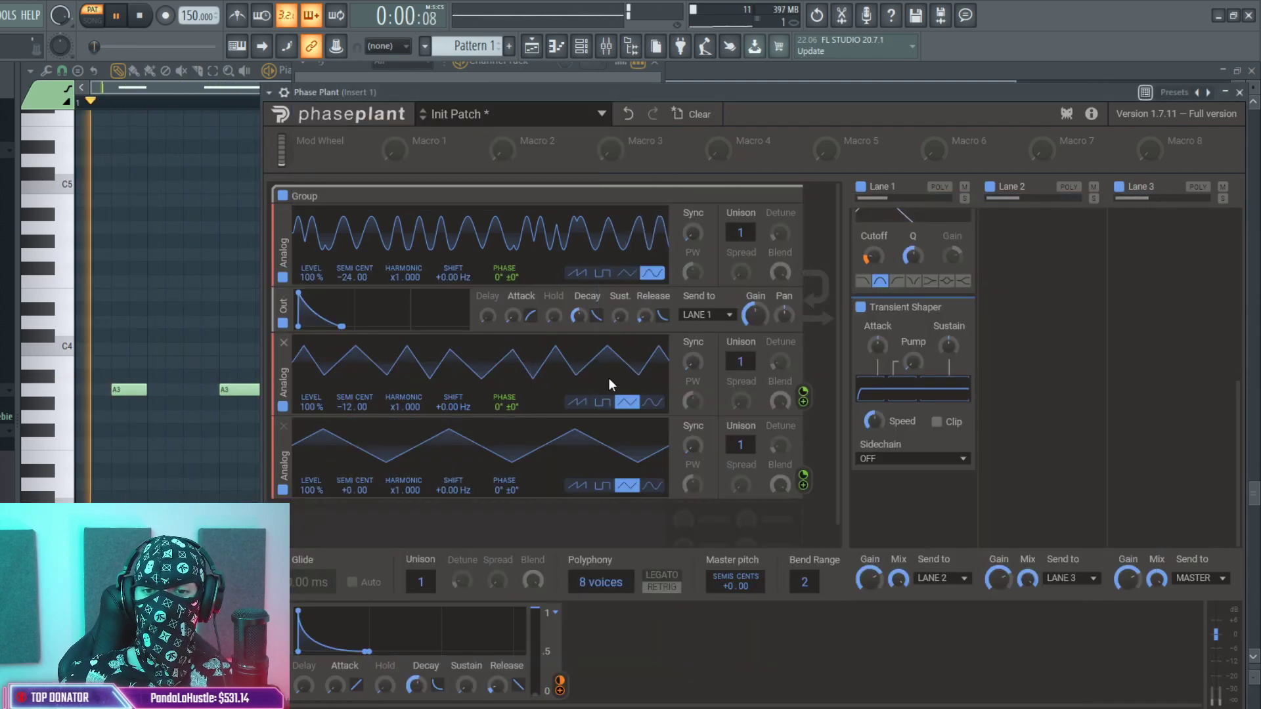
key("space")
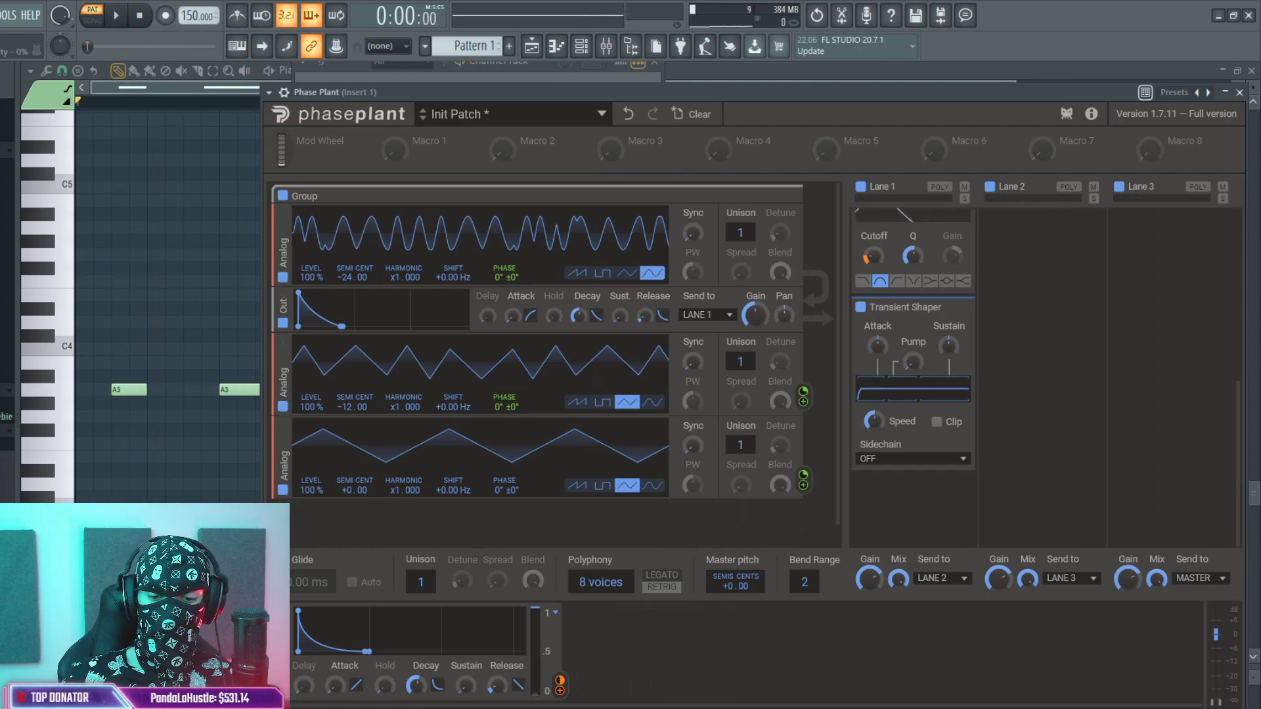
Load Camel Phat 3 on Insert 1 after the reverb with the blank preset, and lower the Insert 1 fader slightly while playing.
left_click(608, 53)
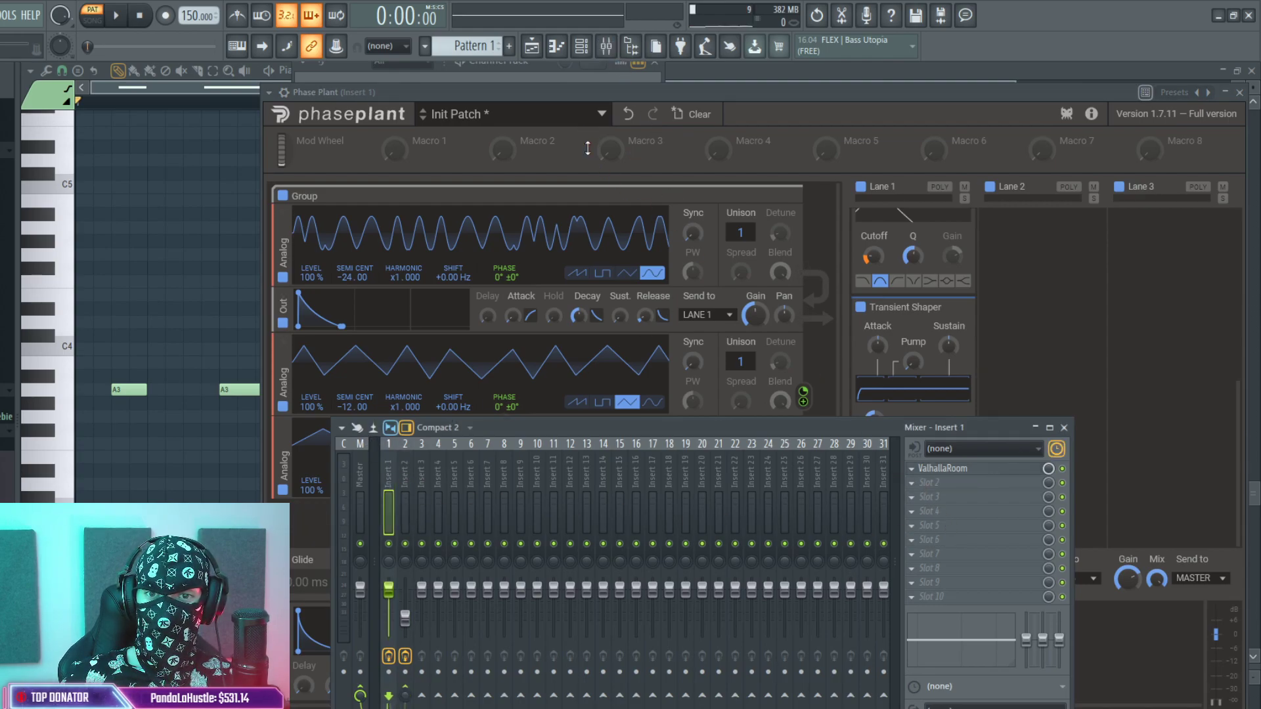
left_click(920, 483)
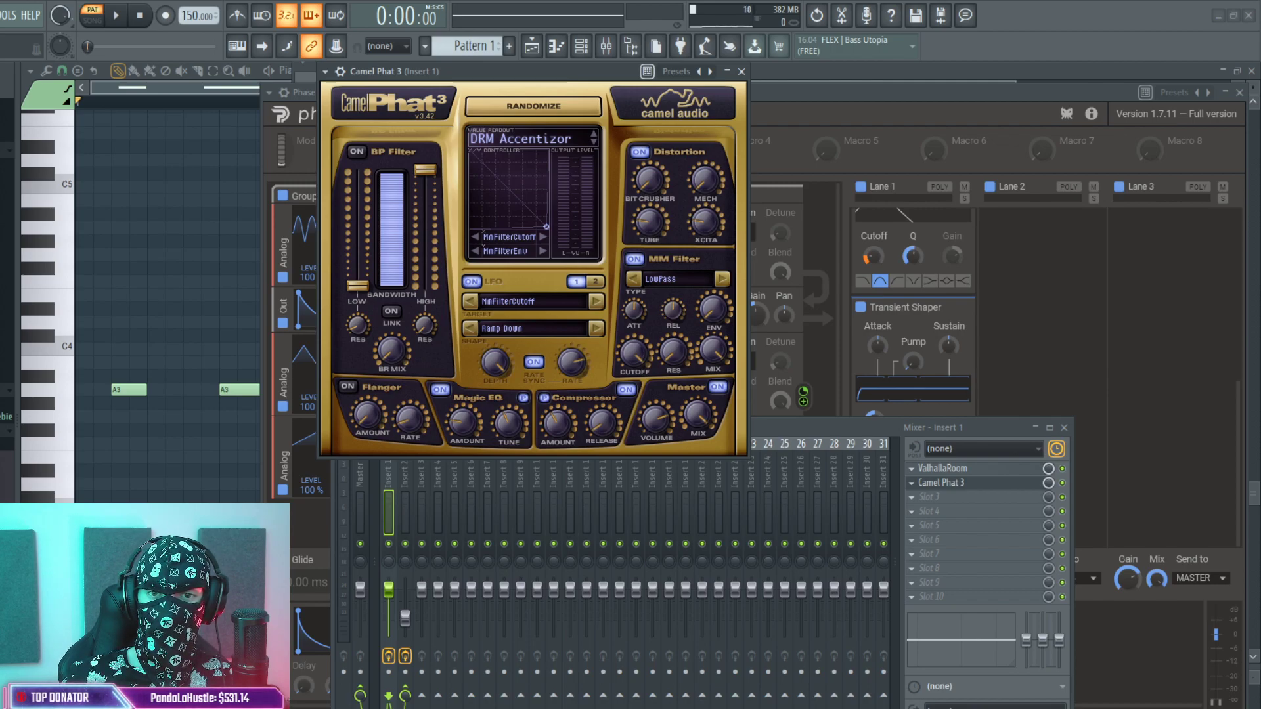
key("space")
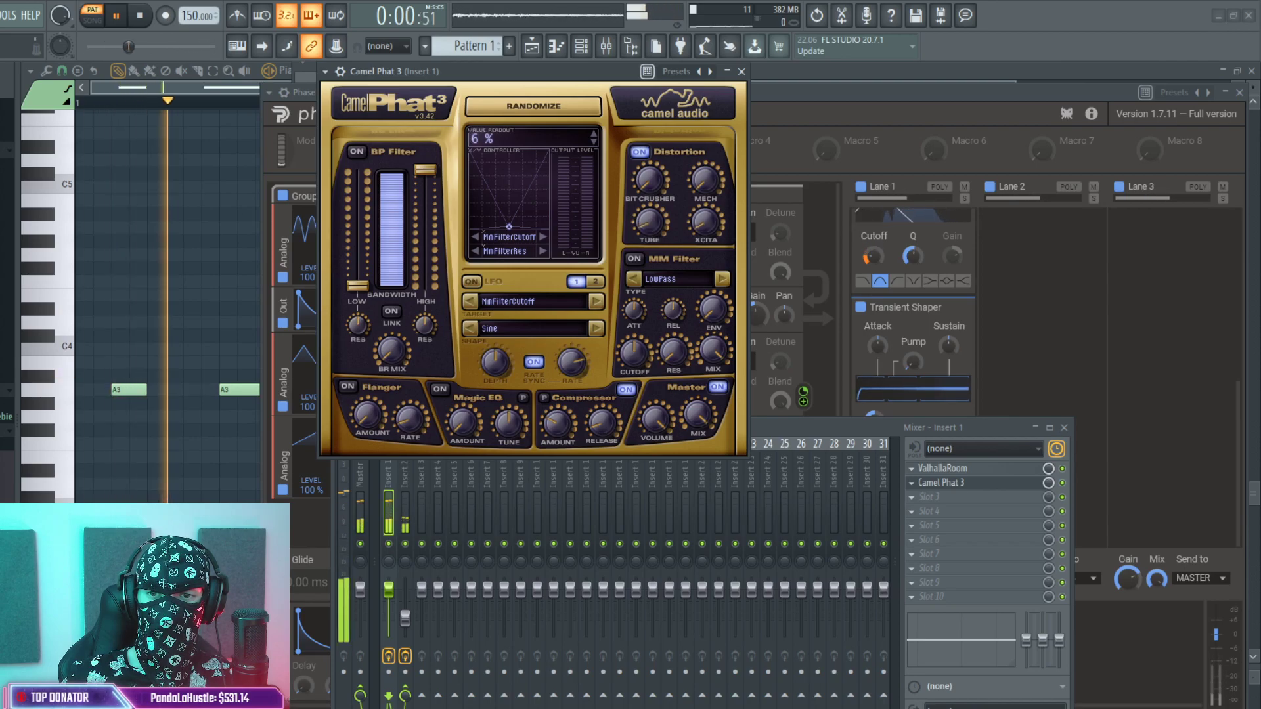
key("F9")
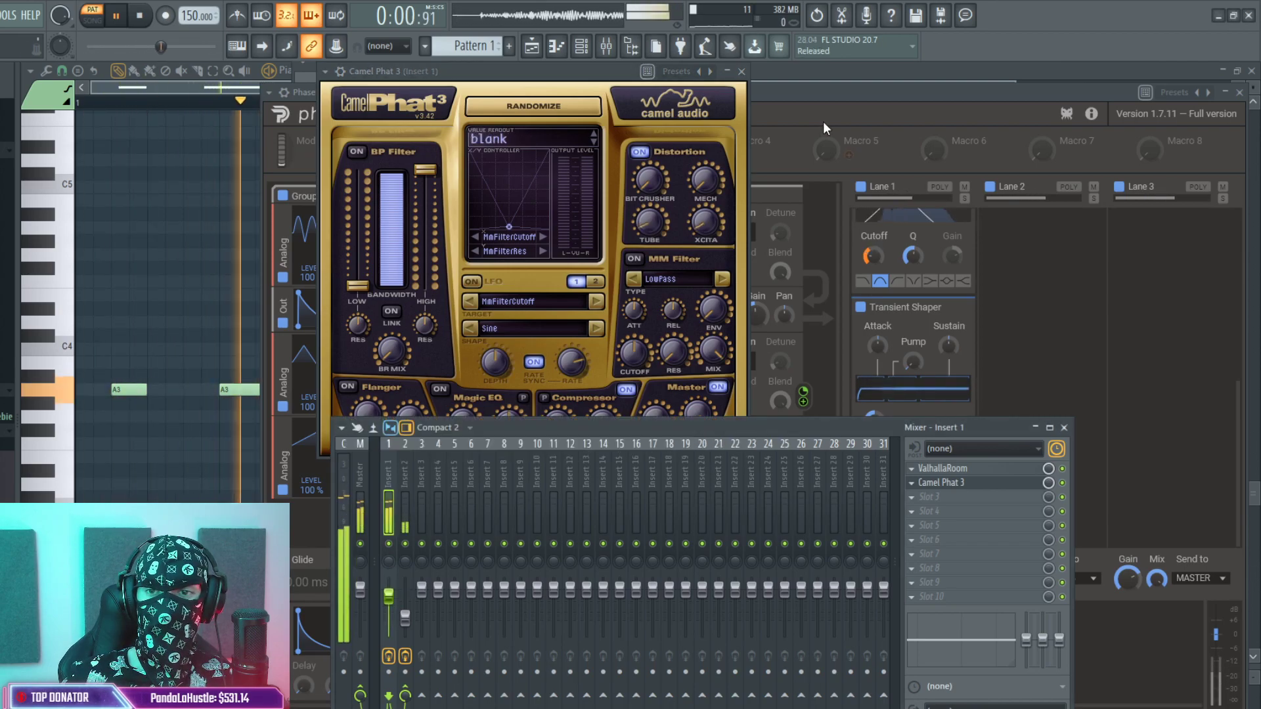
left_click(796, 104)
key("space")
During playback, set the middle analog oscillator's pitch to +0.00 semitones and the lowest oscillator's phase modulation to 21 %.
left_click_drag(706, 92, 552, 99)
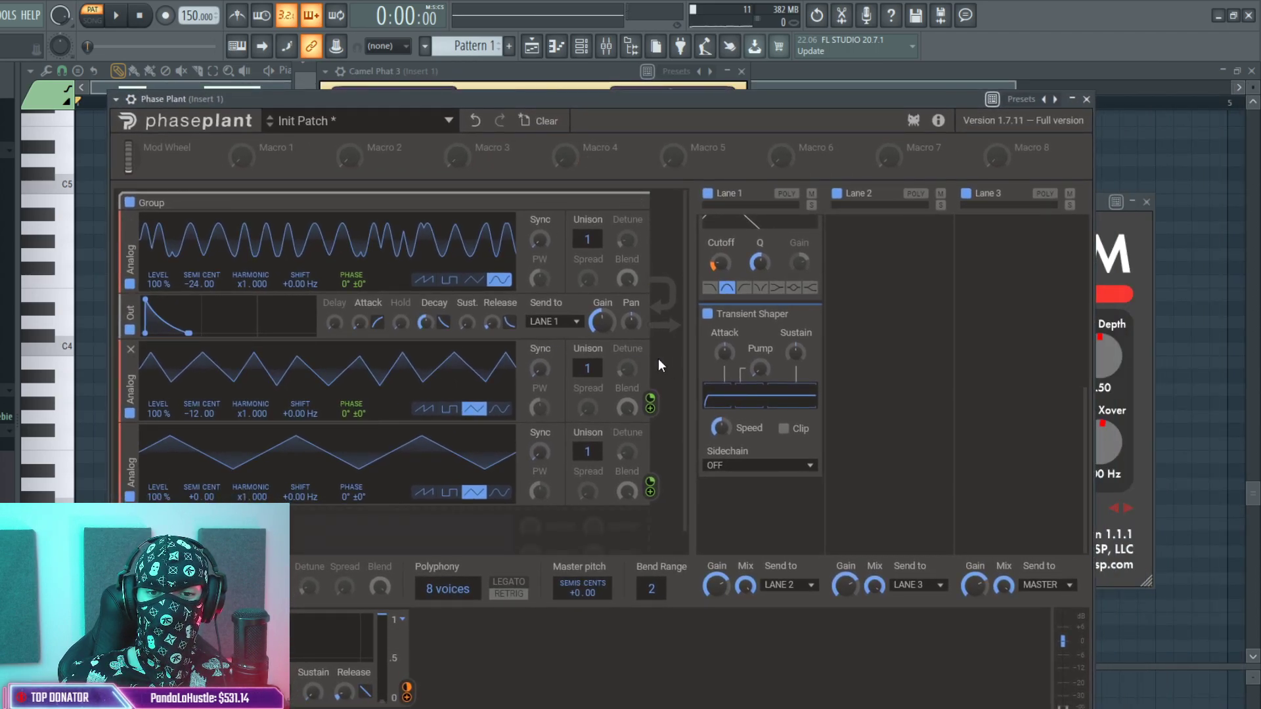
left_click(118, 16)
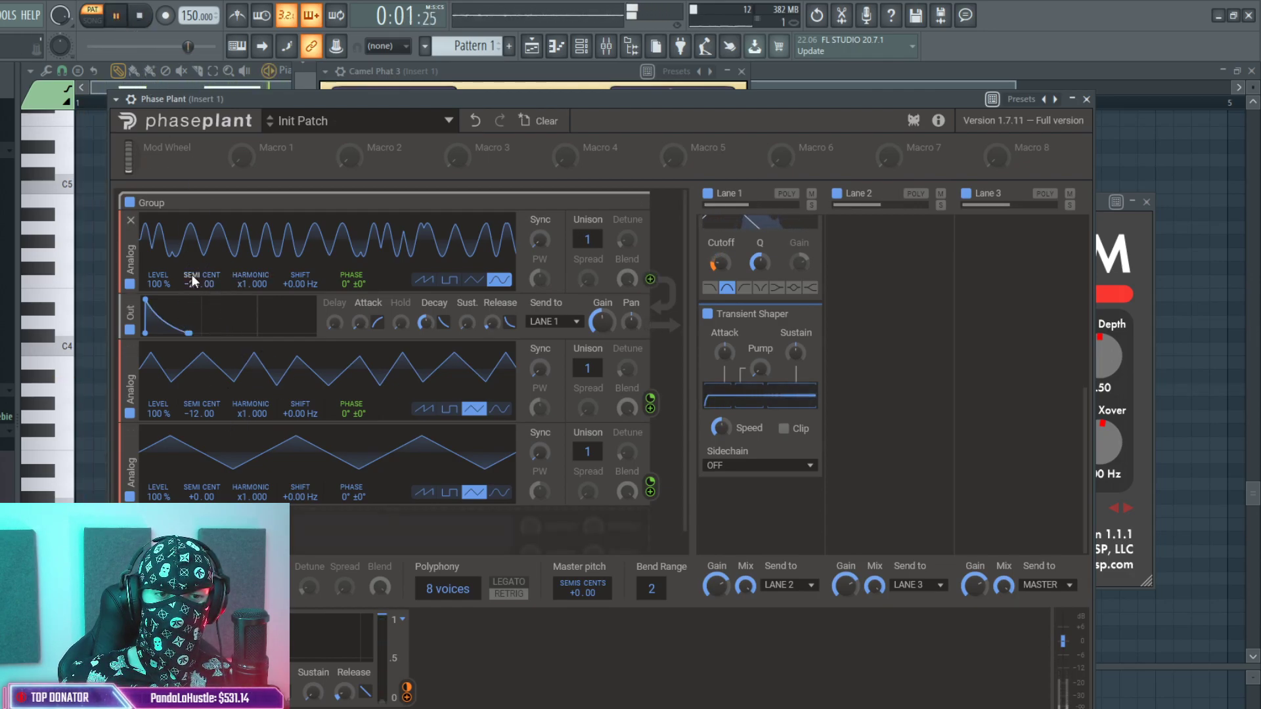
left_click_drag(195, 413, 195, 389)
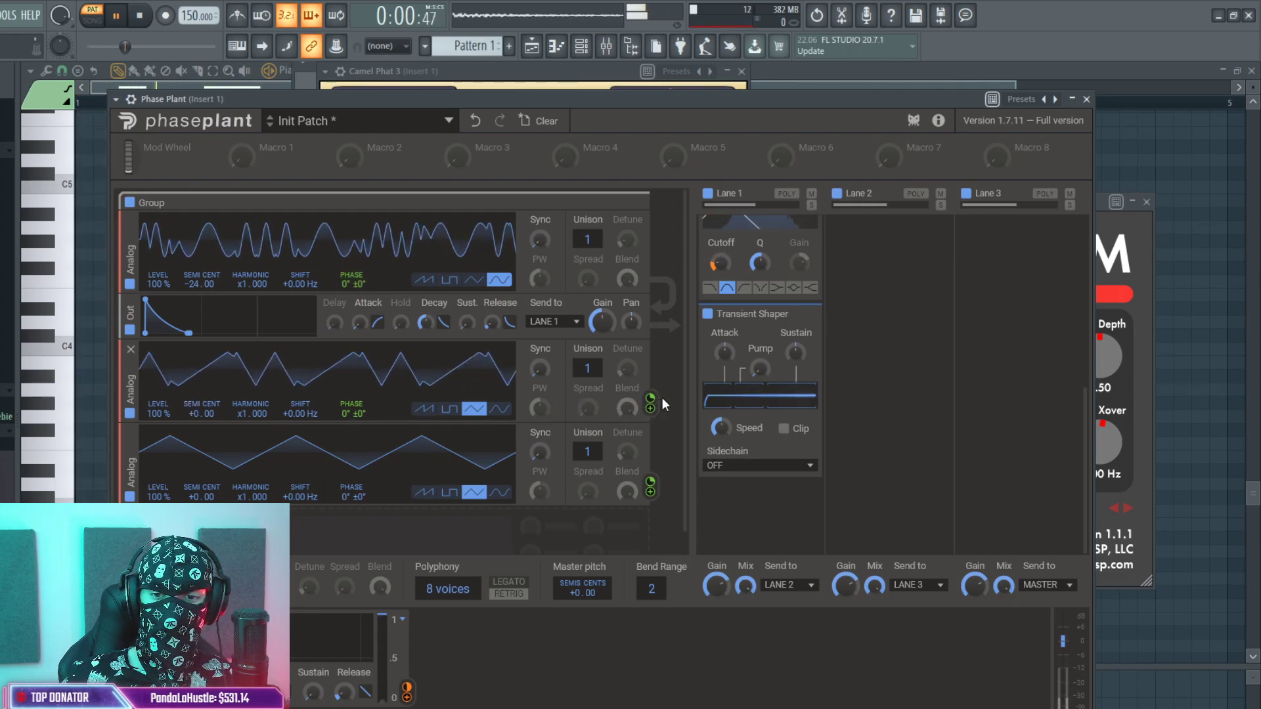
left_click_drag(649, 482, 649, 501)
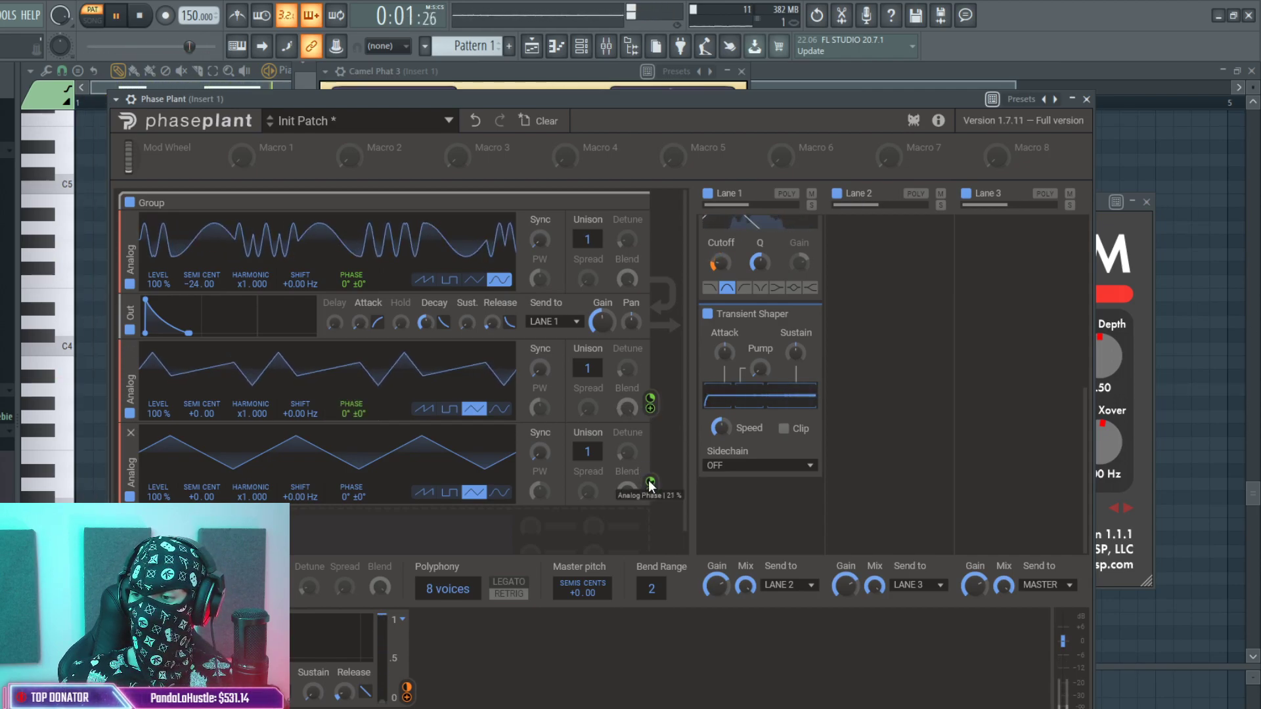
left_click(137, 18)
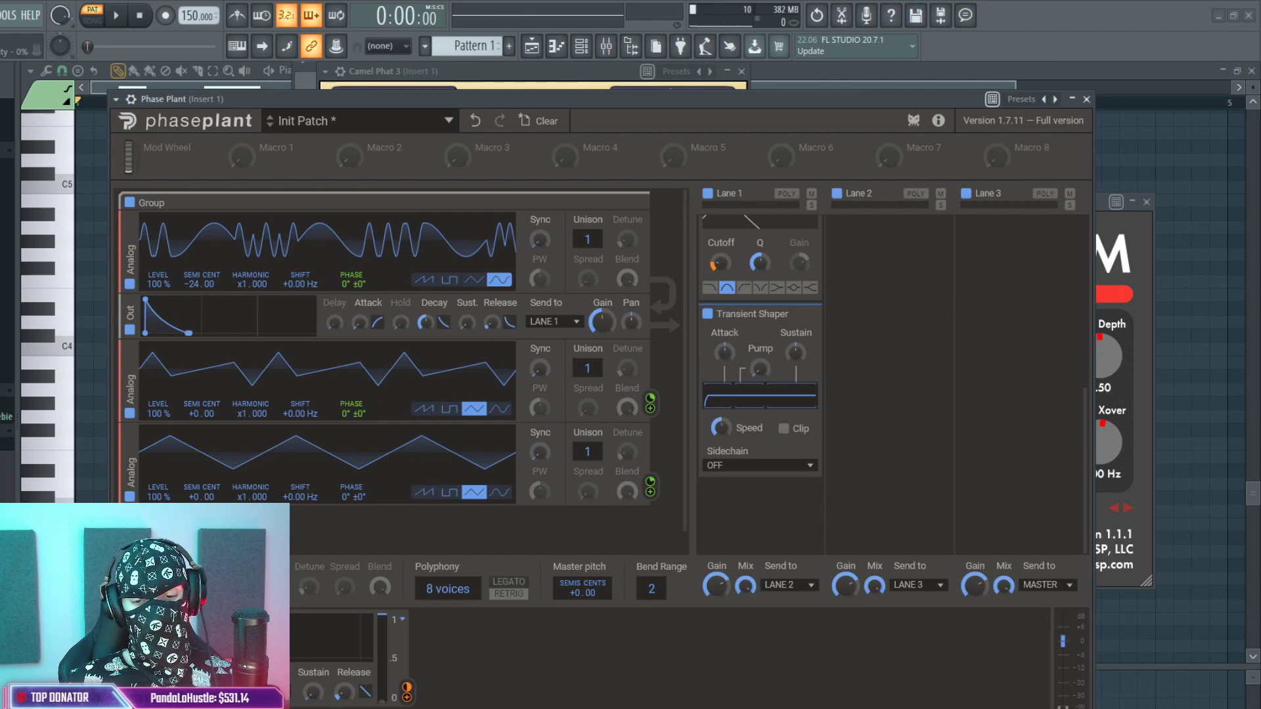
Raise the Sync amount of the lowest analog oscillator so its waveform repeats about twice as fast.
key("space")
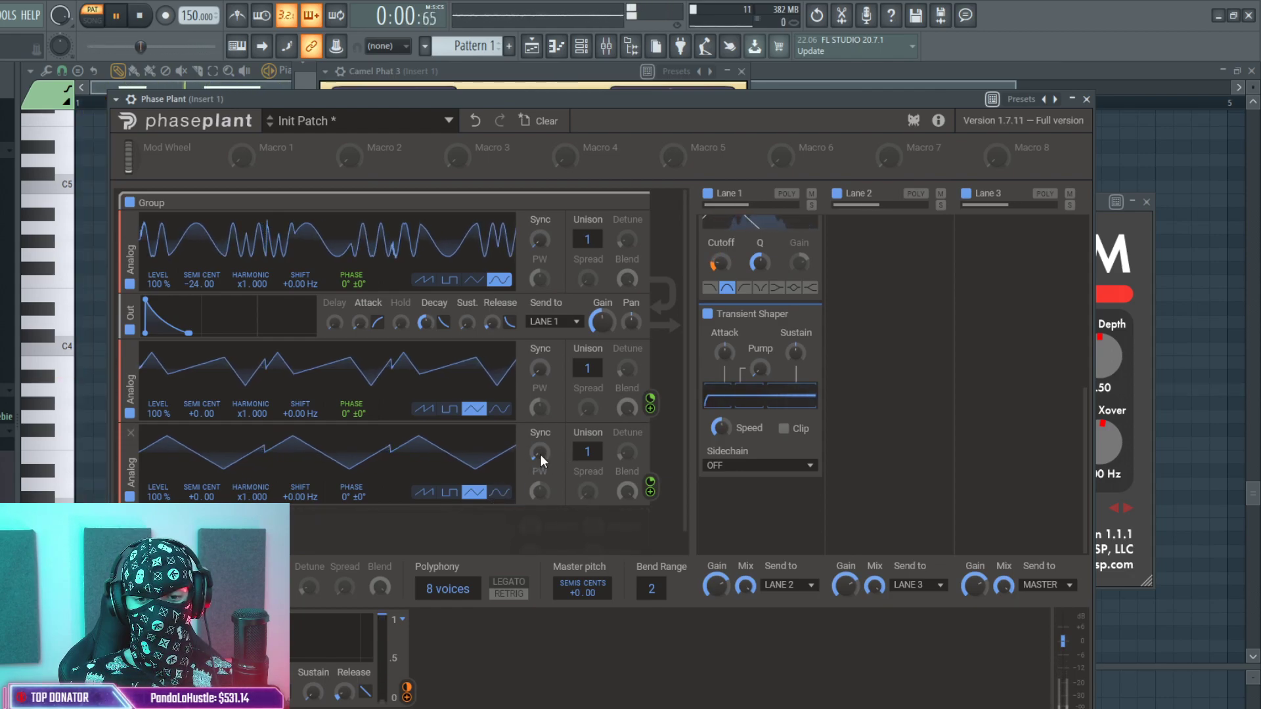
left_click(144, 19)
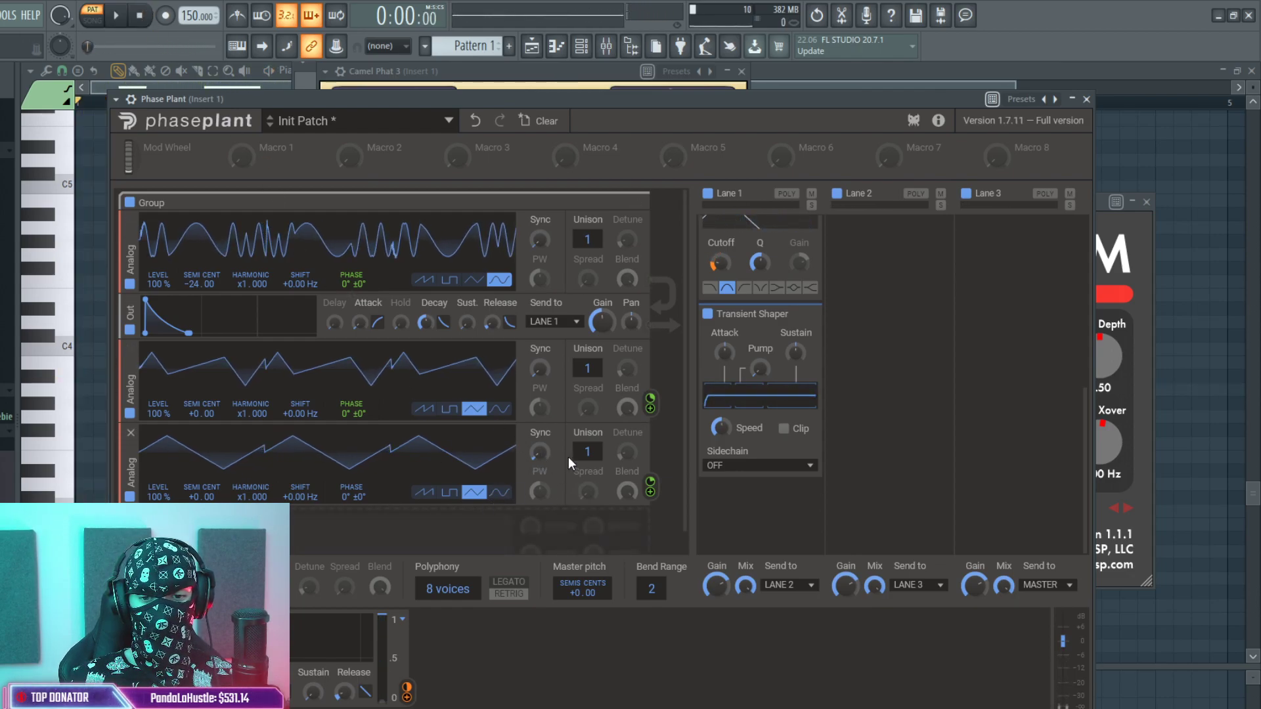
mouse_move(539, 453)
left_click_drag(540, 453, 539, 422)
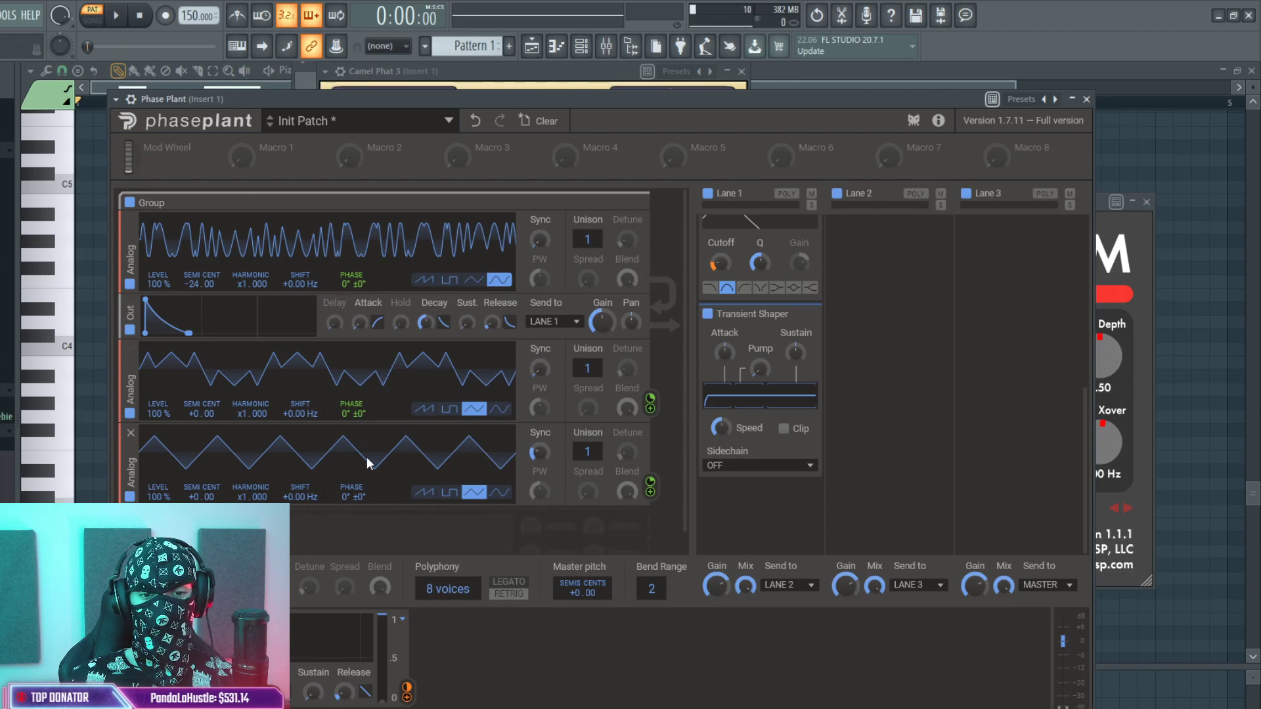
Play the pattern while setting the middle analog oscillator's pitch to -12.00 semitones and adjusting its phase modulation.
key("space")
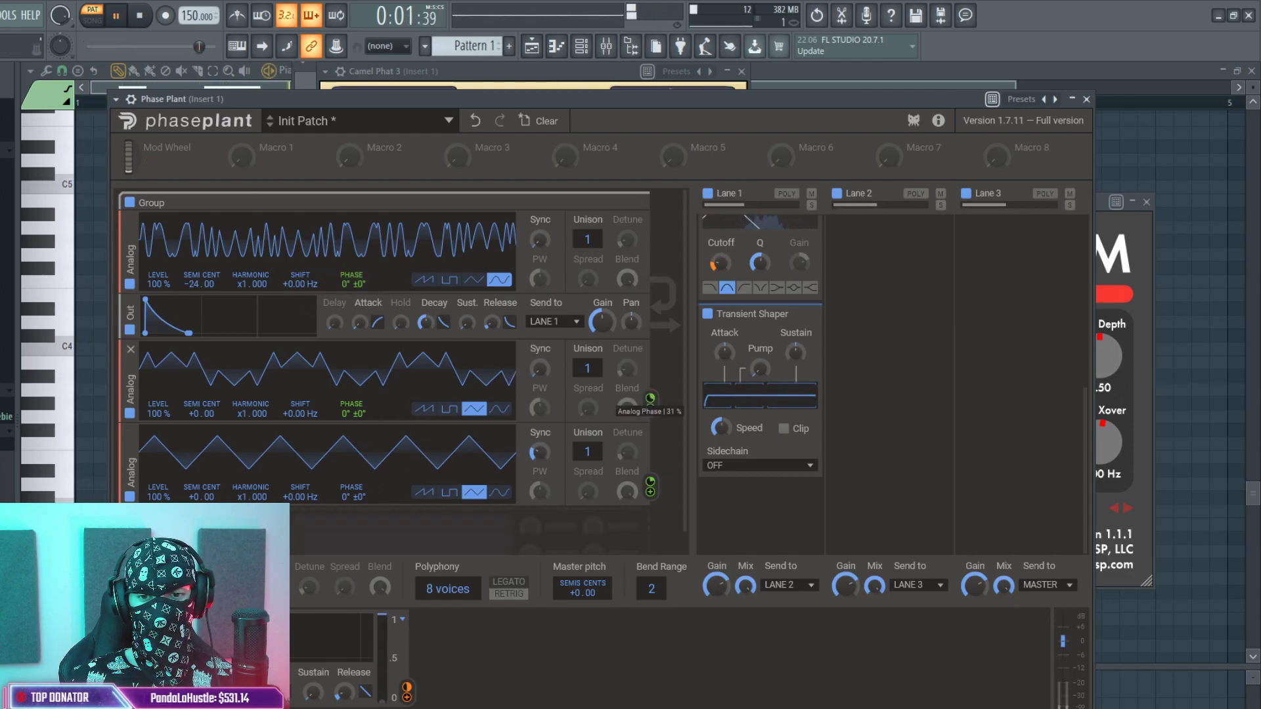
left_click_drag(201, 414, 201, 434)
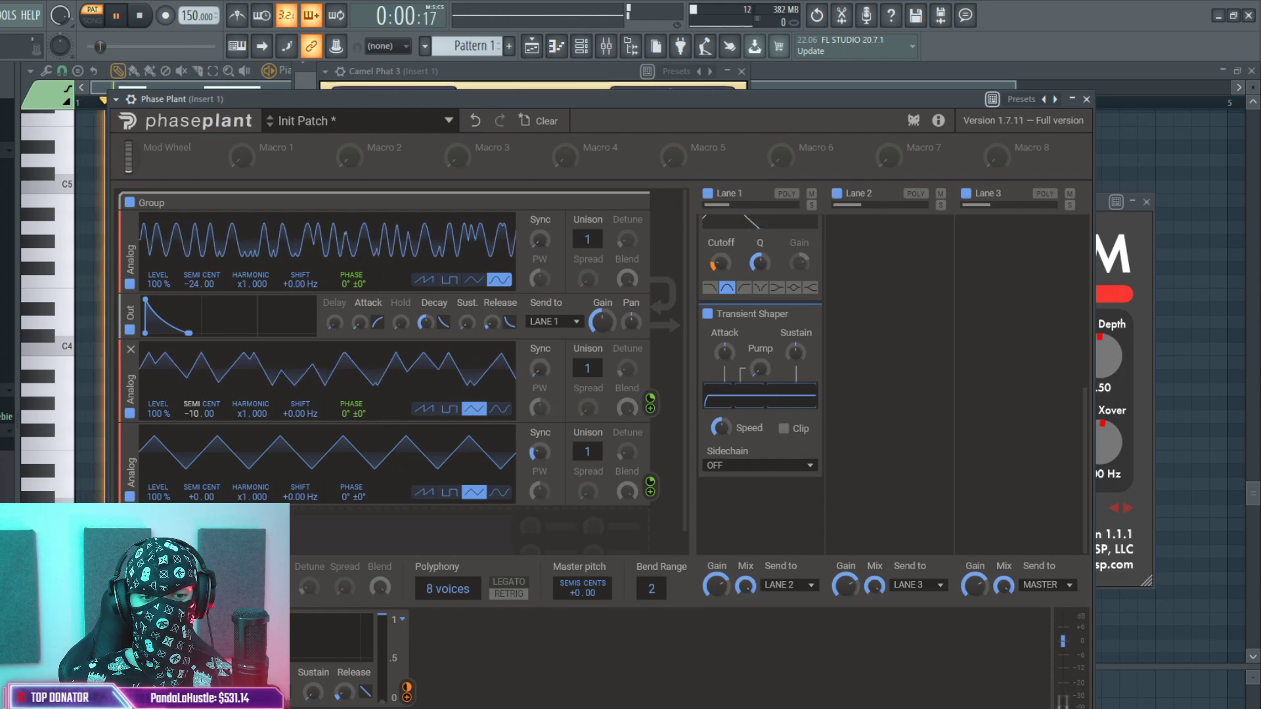
left_click_drag(628, 416, 629, 397)
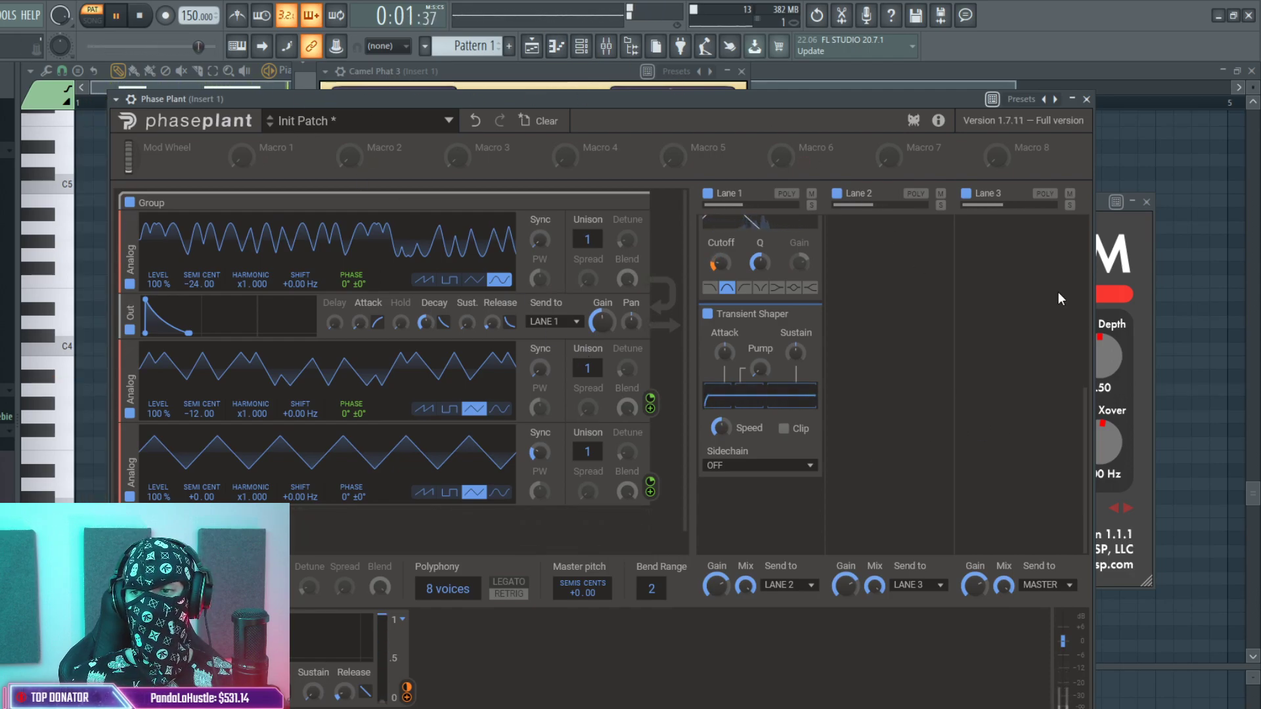
Lower the Insert 2 fader slightly, load FabFilter Pro-Q 3 in Insert 1's third slot and close its window.
left_click(607, 48)
left_click(405, 621)
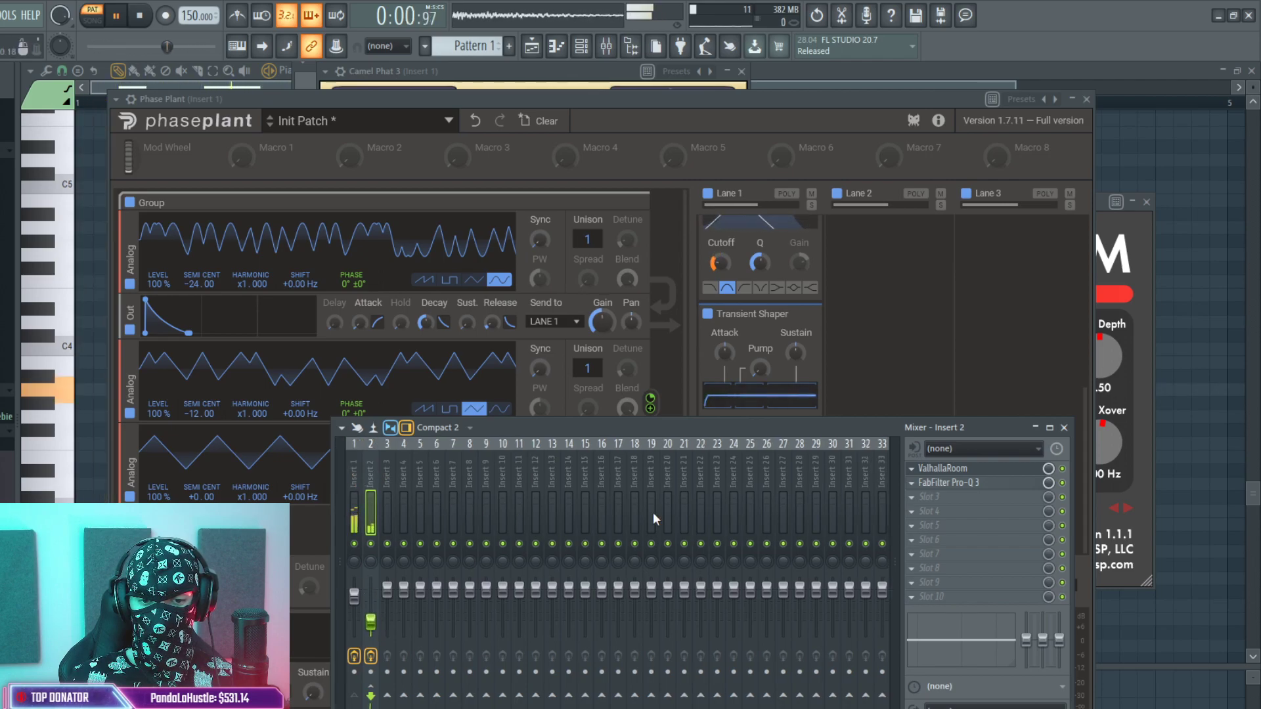
left_click(396, 480)
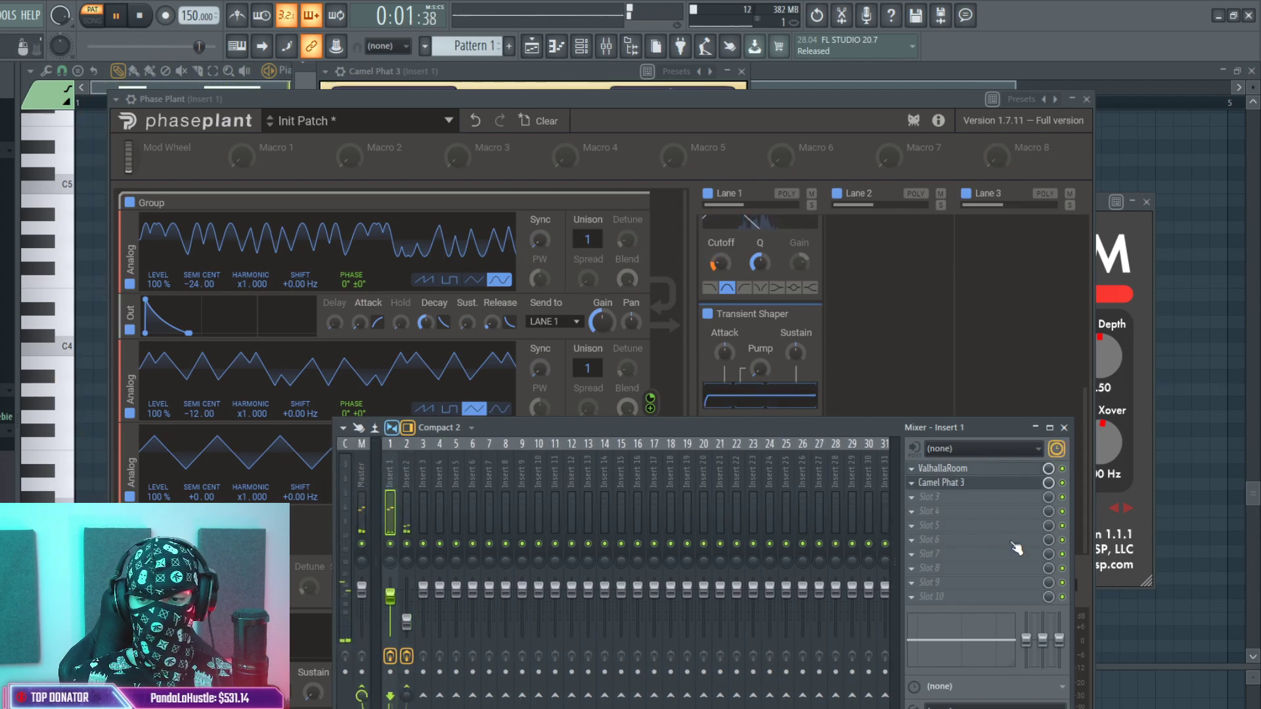
left_click(918, 504)
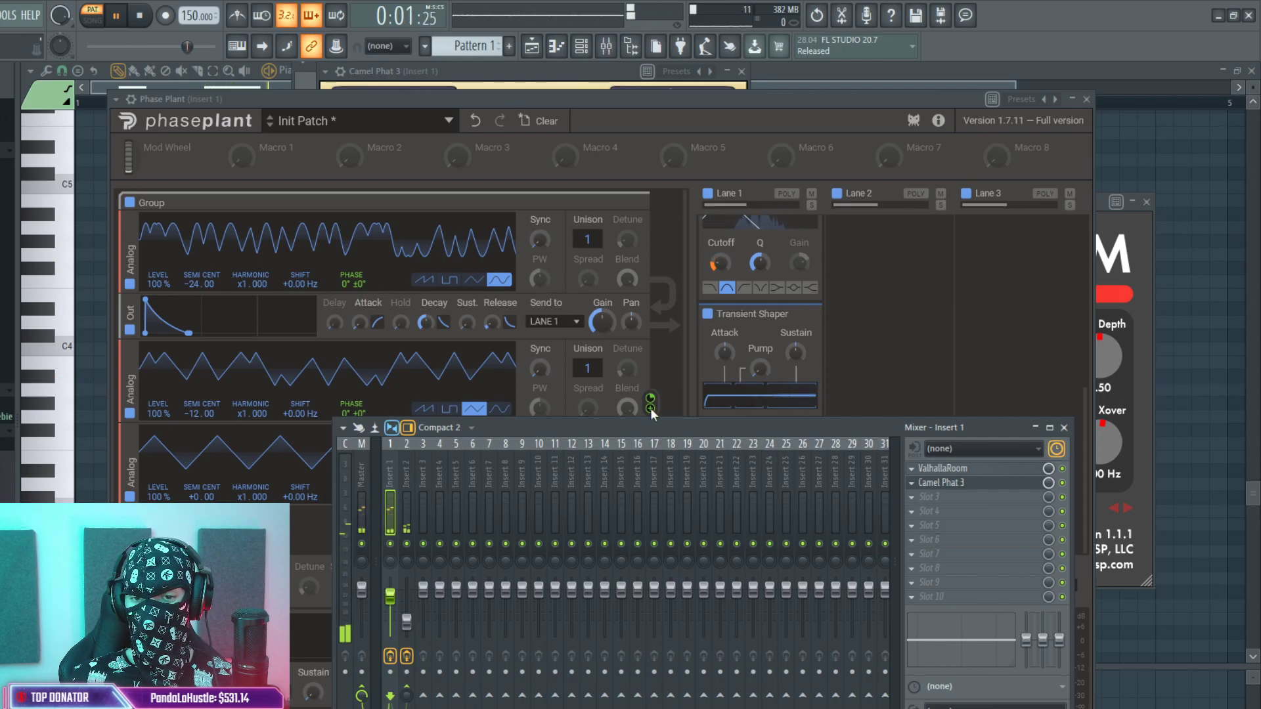
left_click(594, 447)
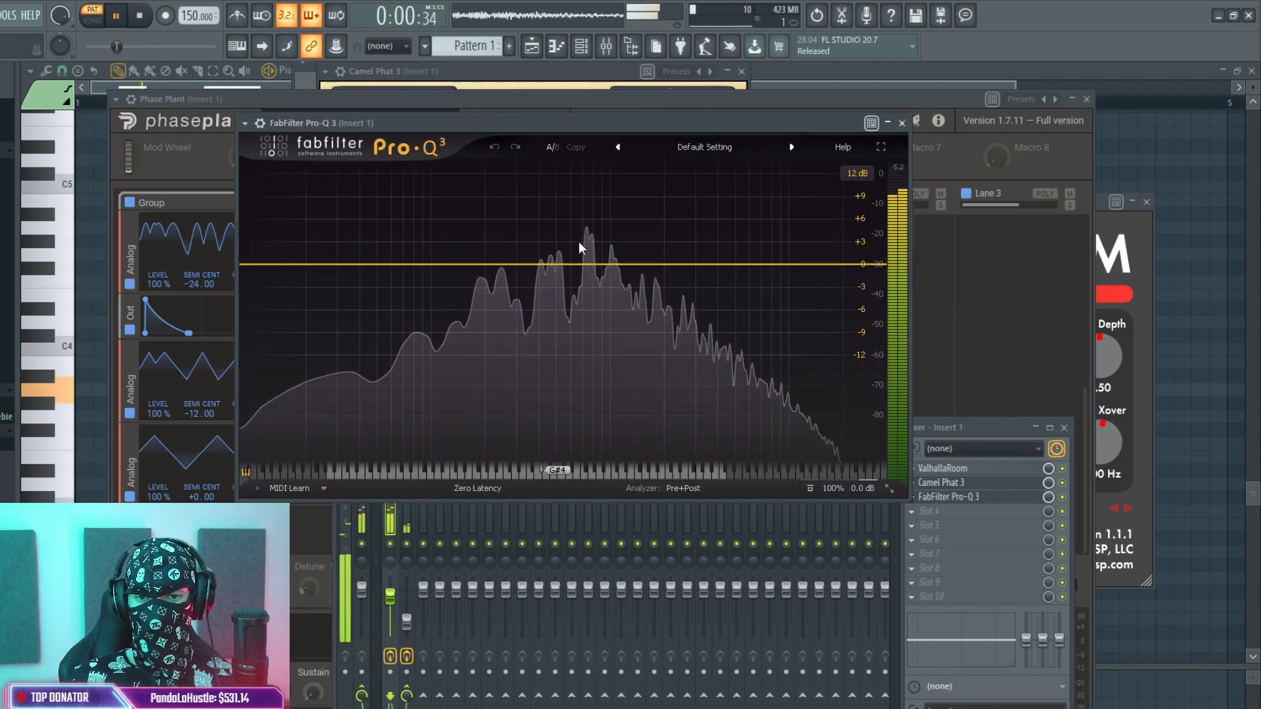
left_click(902, 123)
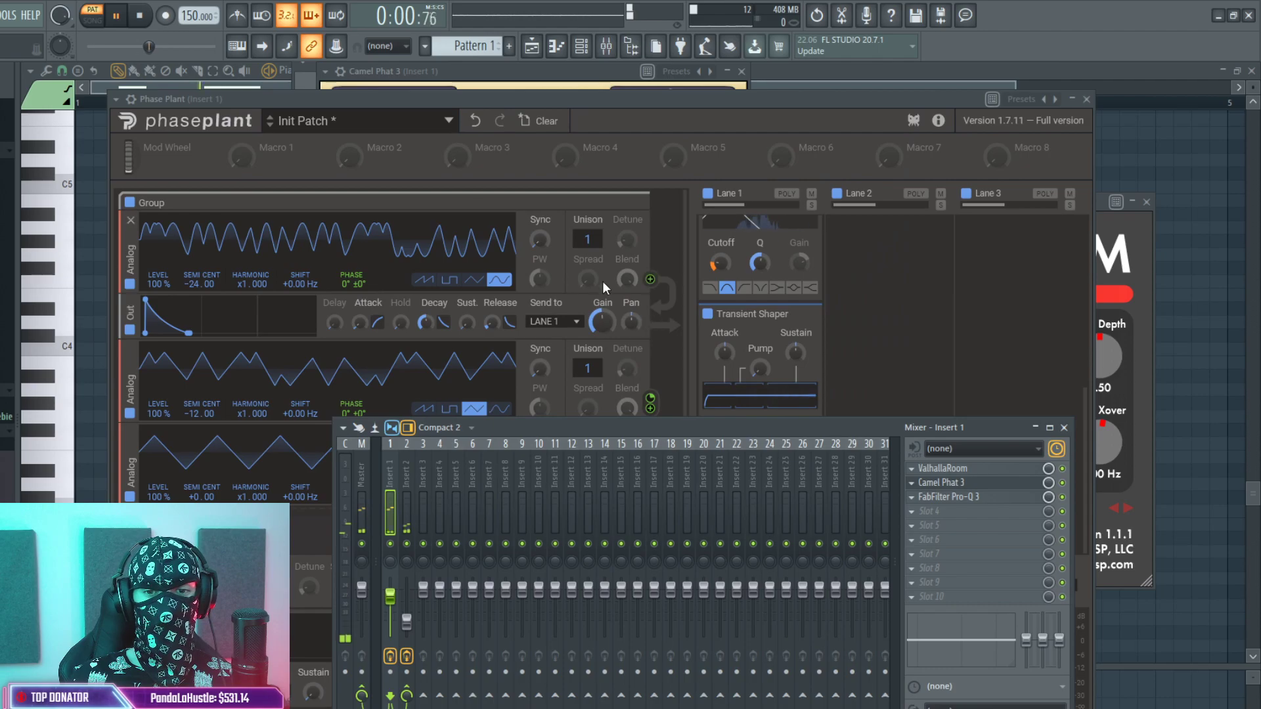
Audition waveforms on the three analog oscillators, keeping sine on the first, sine on the middle and triangle on the lowest.
left_click(474, 286)
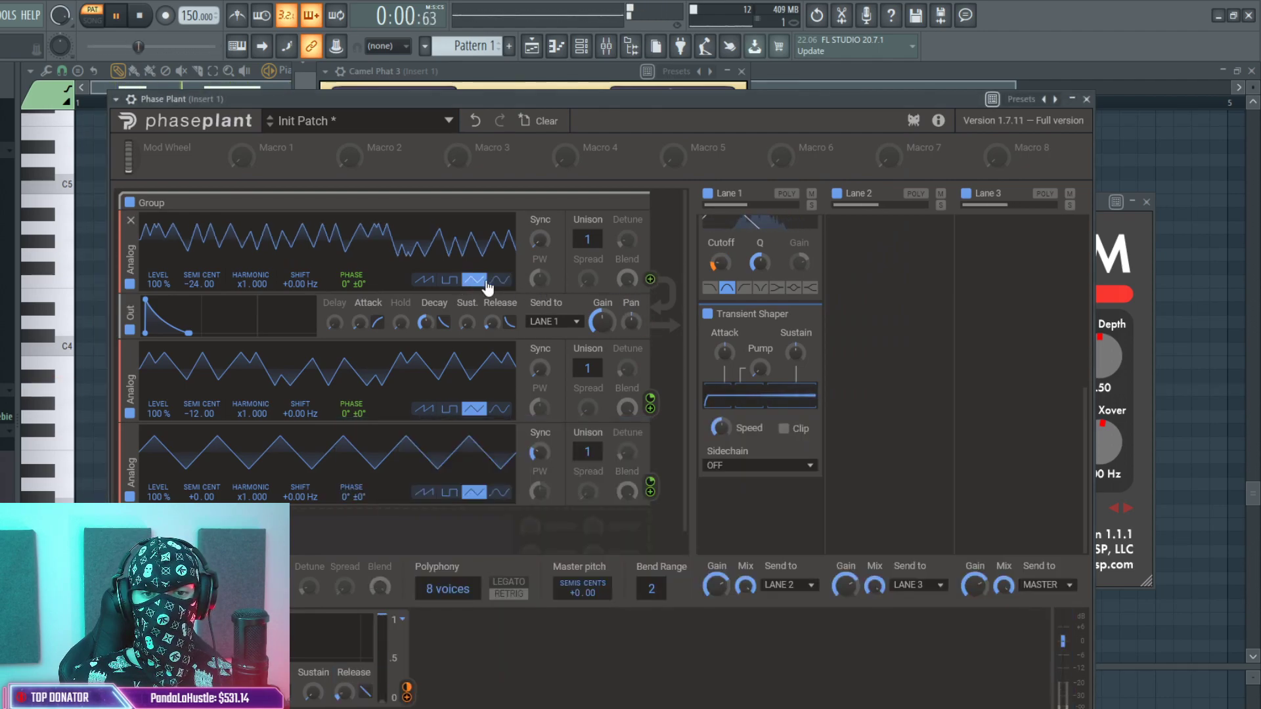
left_click(449, 409)
left_click(499, 409)
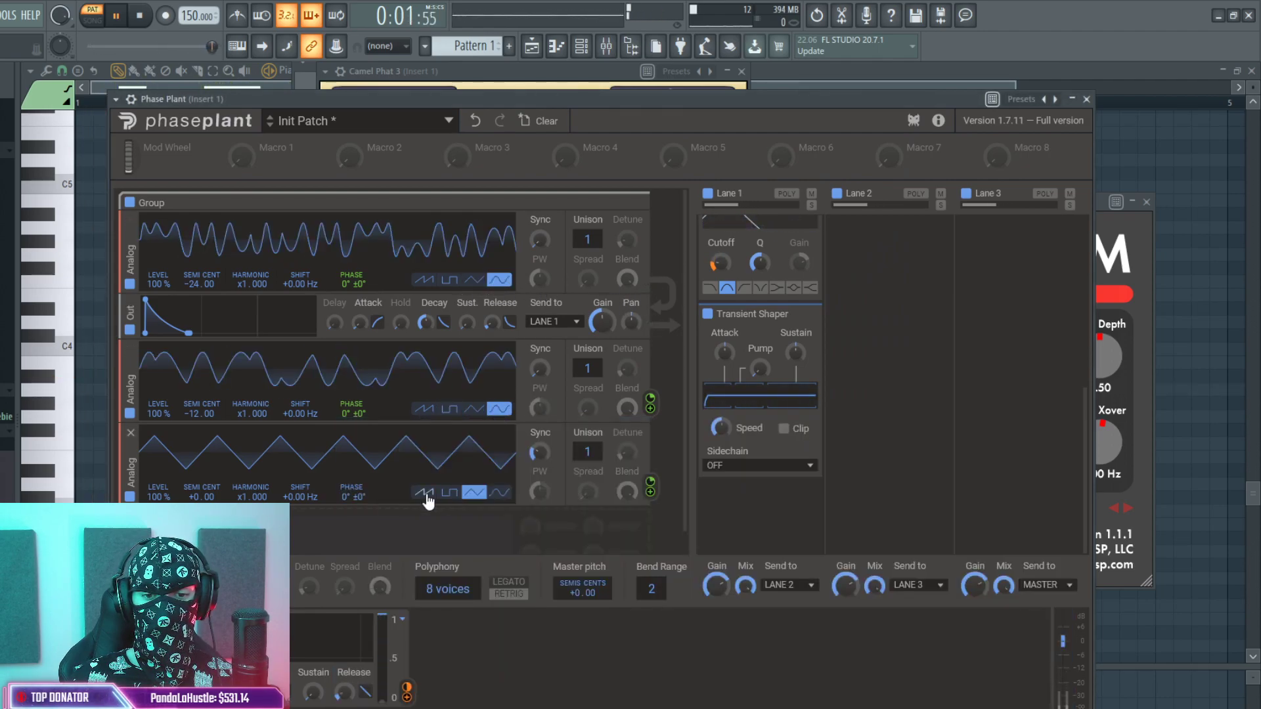
left_click(425, 492)
left_click(499, 492)
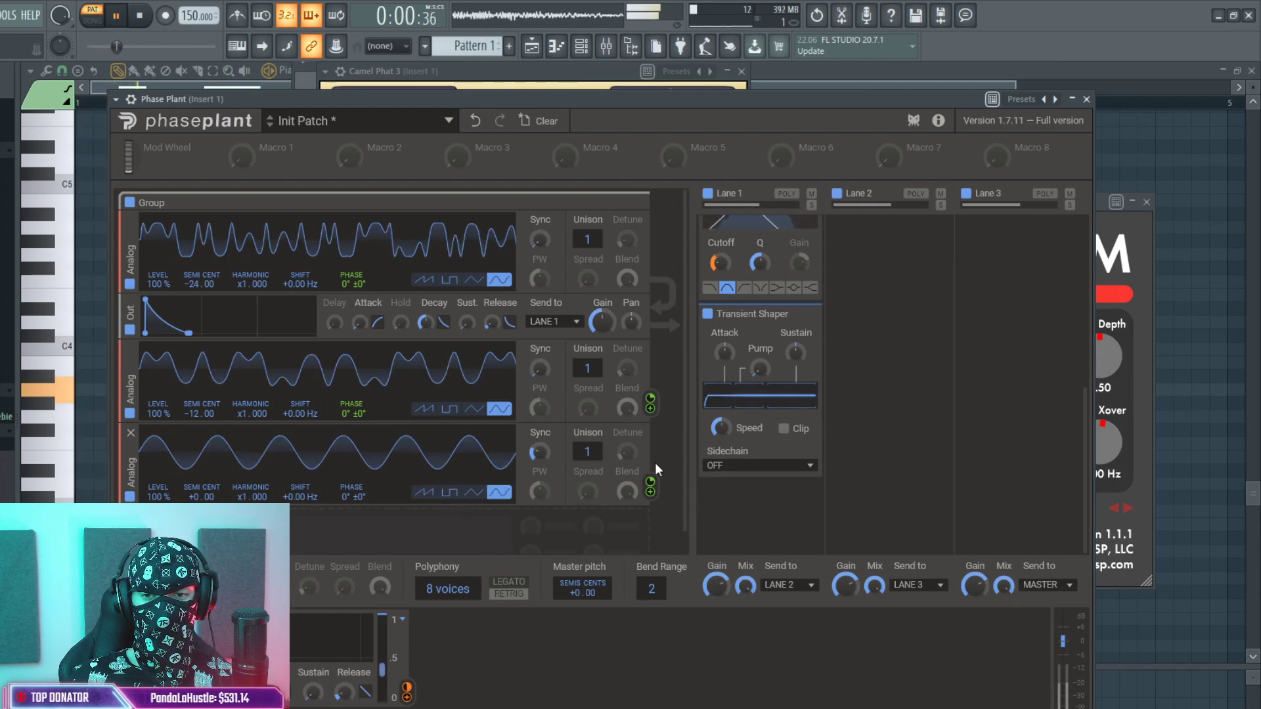
scroll(806, 464, "up", 5)
scroll(805, 462, "up", 2)
left_click(475, 492)
Adjust the Lane 1 Distortion drive and the Filter's cutoff with about 33 % cutoff modulation, and stop playback.
left_click_drag(794, 268, 794, 255)
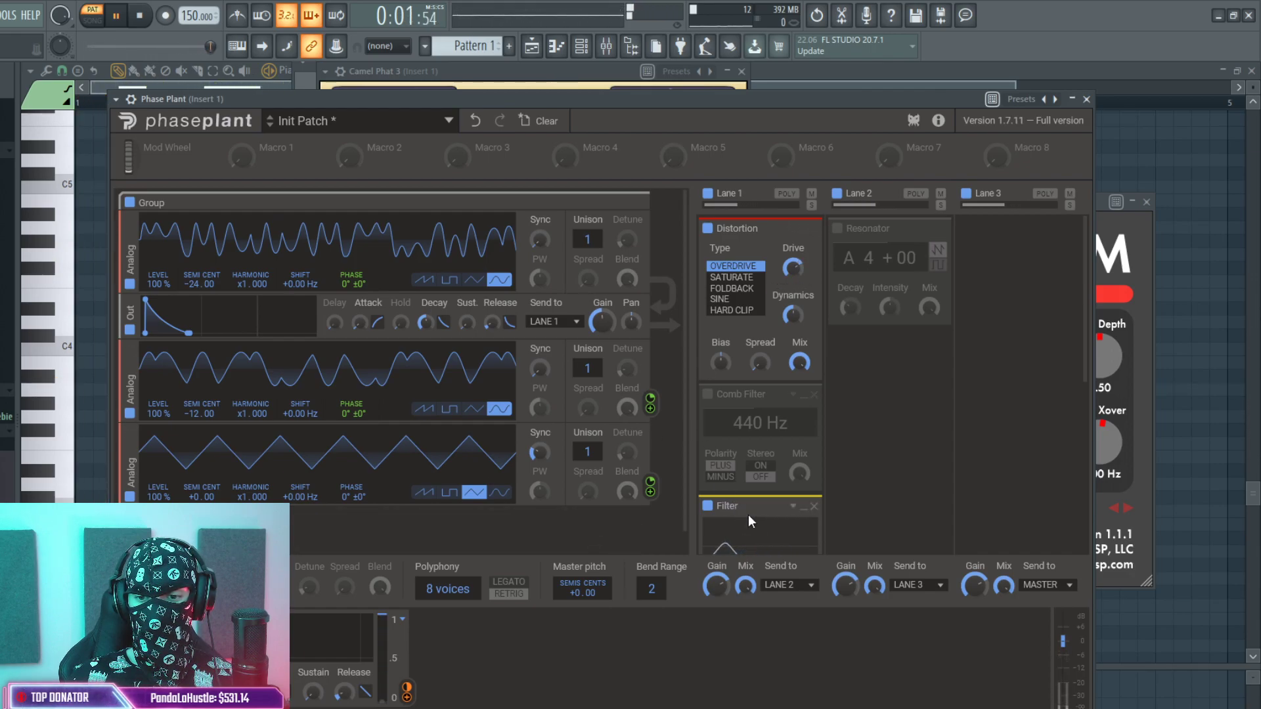
scroll(778, 510, "down", 3)
left_click_drag(721, 466, 721, 475)
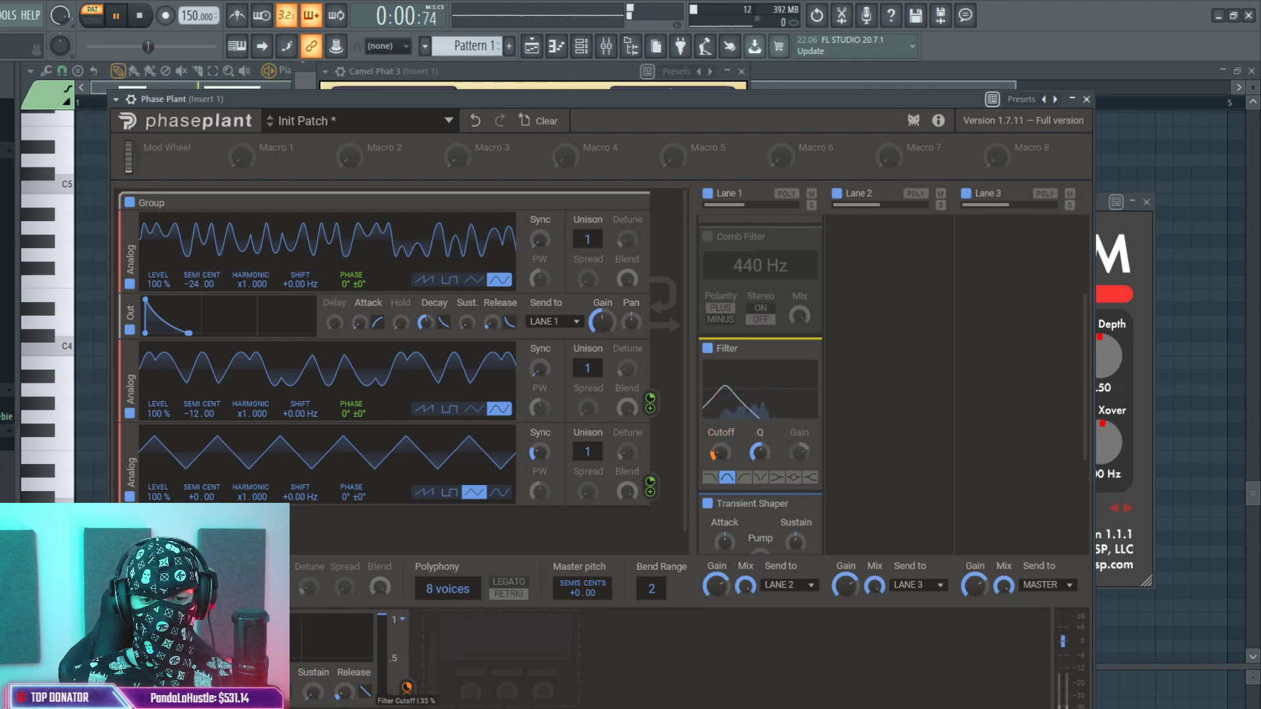
scroll(751, 434, "up", 1)
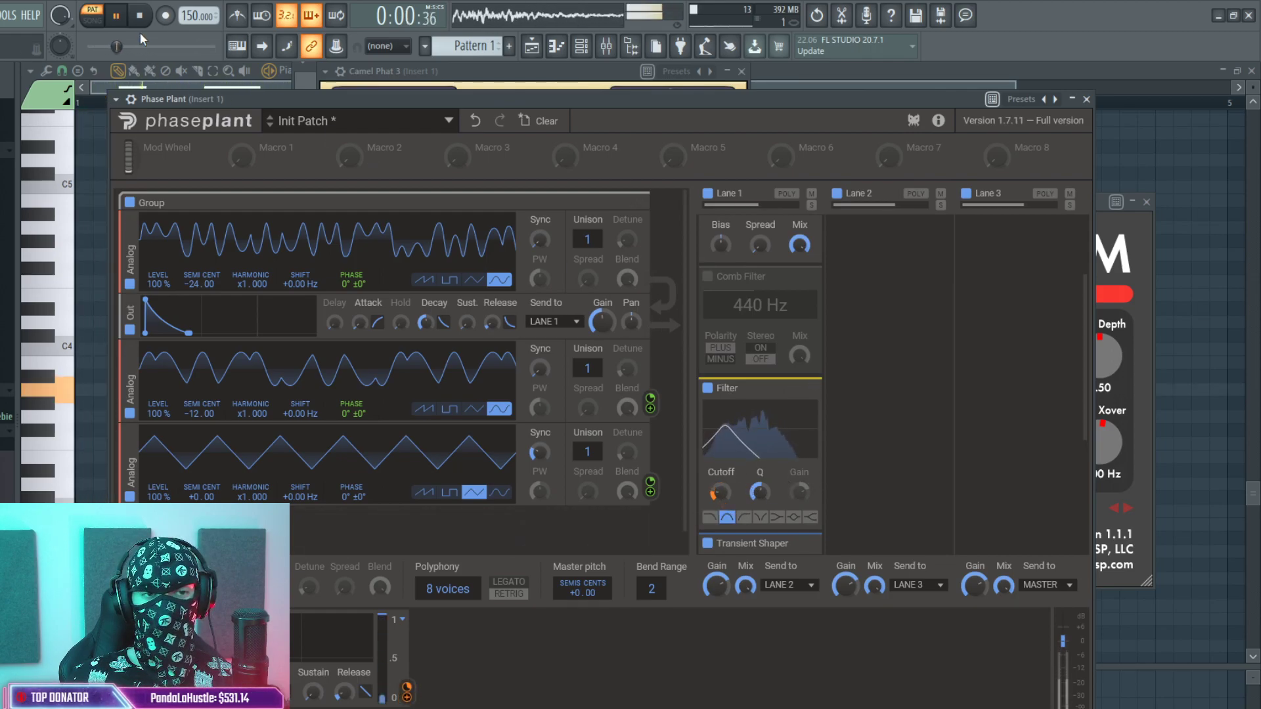
key("space")
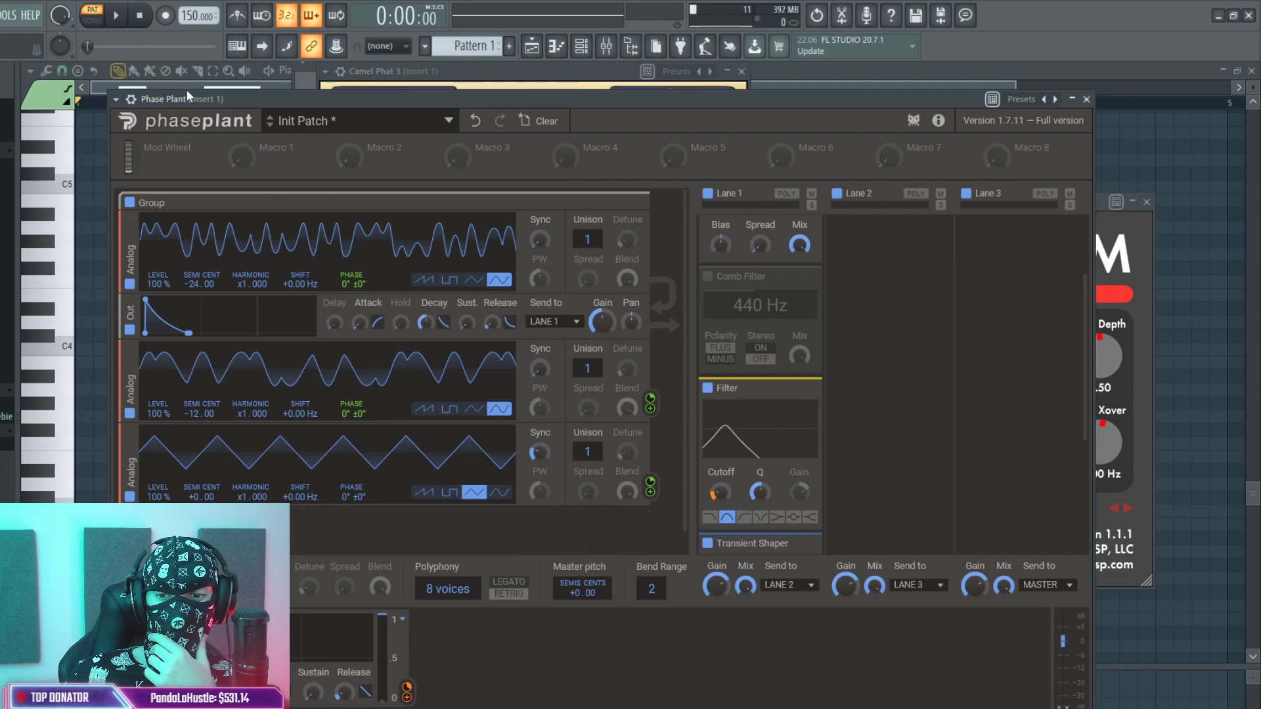
Play the pattern while adjusting the Lane 1 Filter's Q and the Transient Shaper's attack, speed, sustain and pump, with Clip enabled and pump around 24 %.
left_click(119, 19)
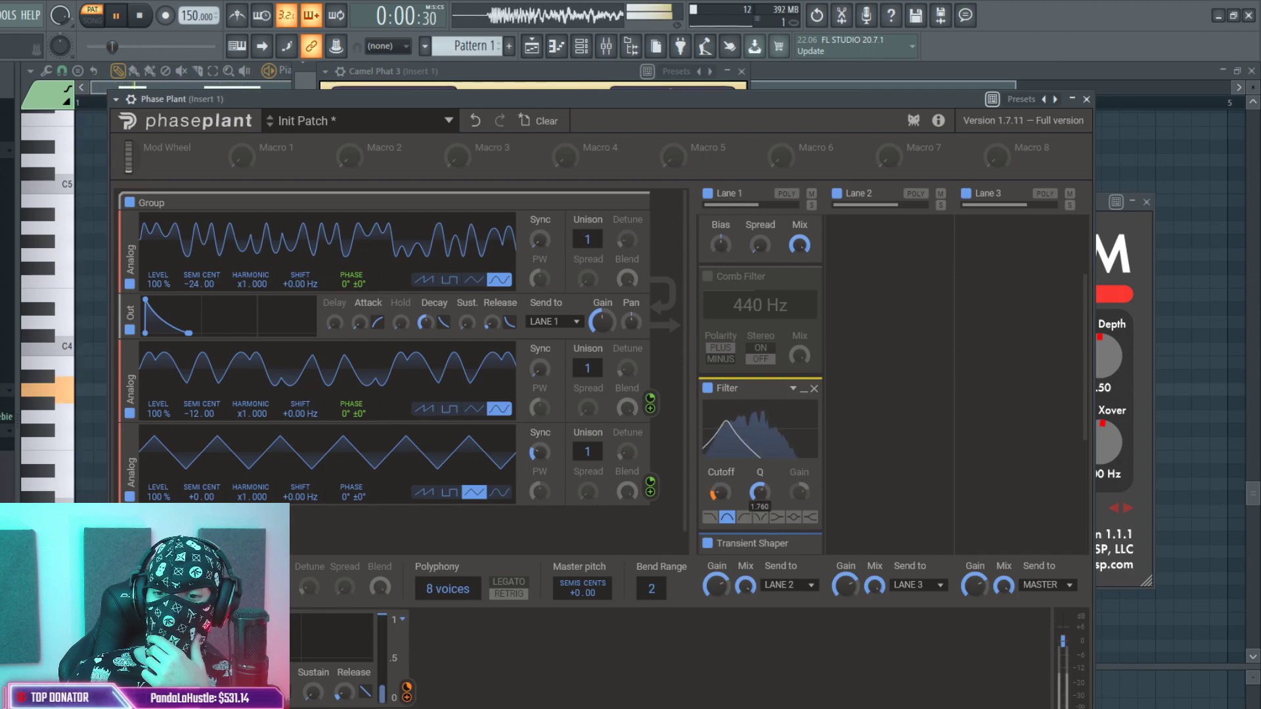
mouse_move(759, 492)
left_mouse_down()
mouse_move(759, 473)
mouse_move(760, 512)
left_mouse_up()
scroll(769, 419, "down", 3)
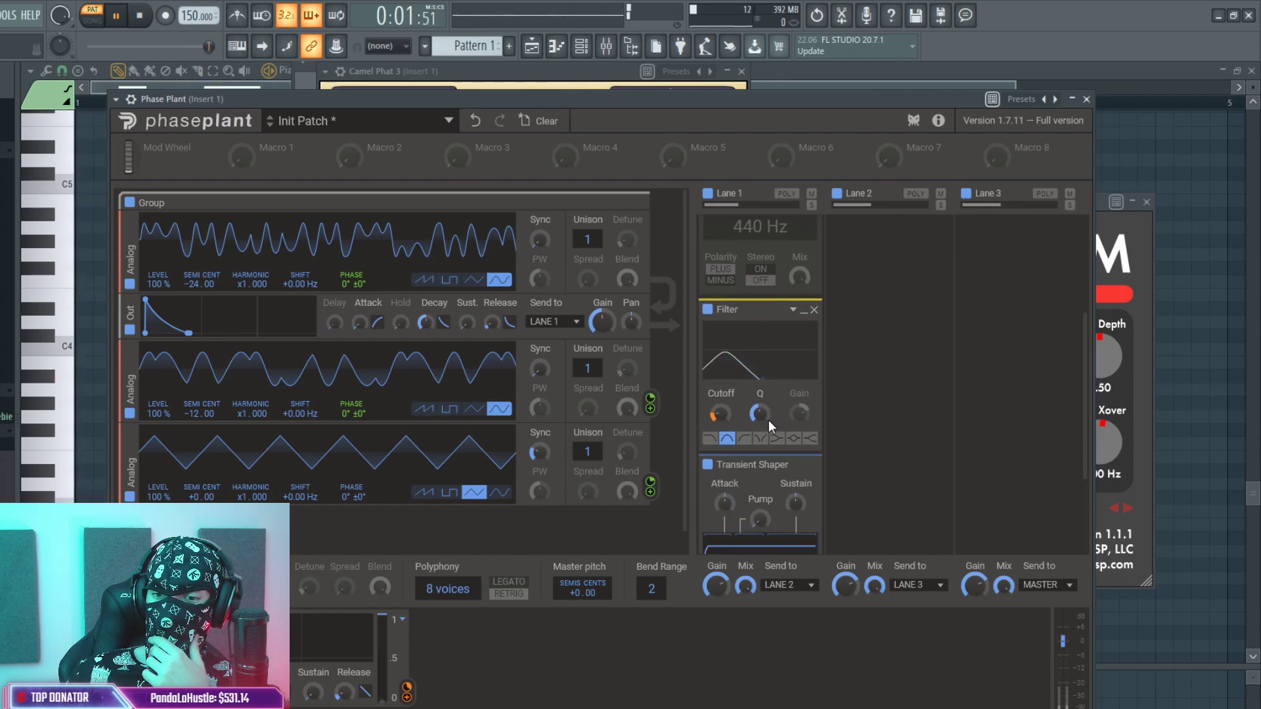
scroll(774, 429, "down", 1)
left_click_drag(724, 352, 725, 321)
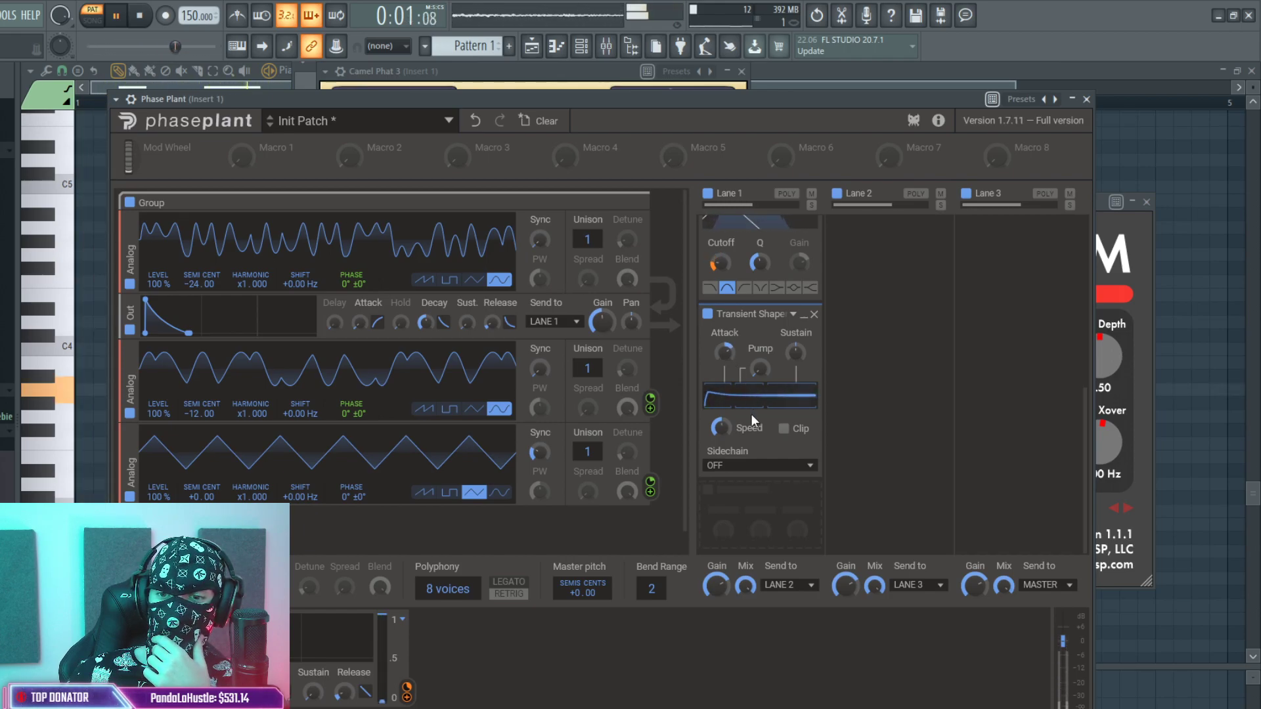
left_click(785, 429)
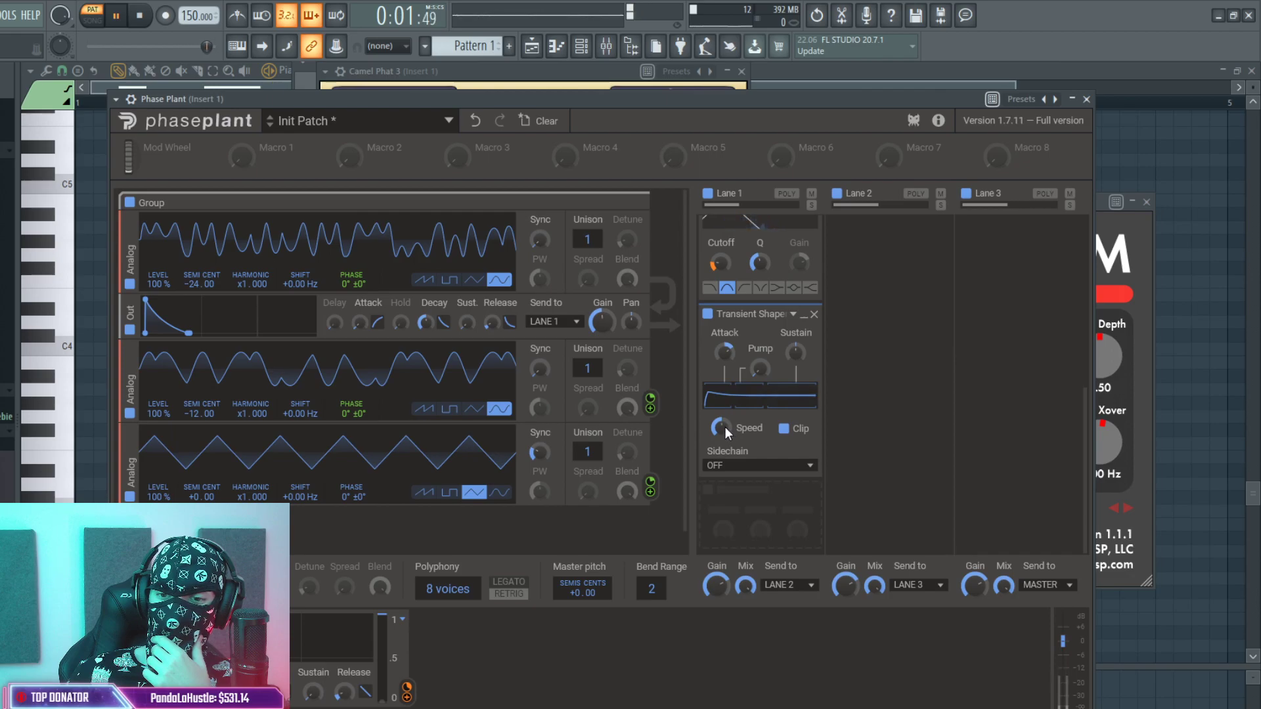
left_click_drag(726, 414, 795, 341)
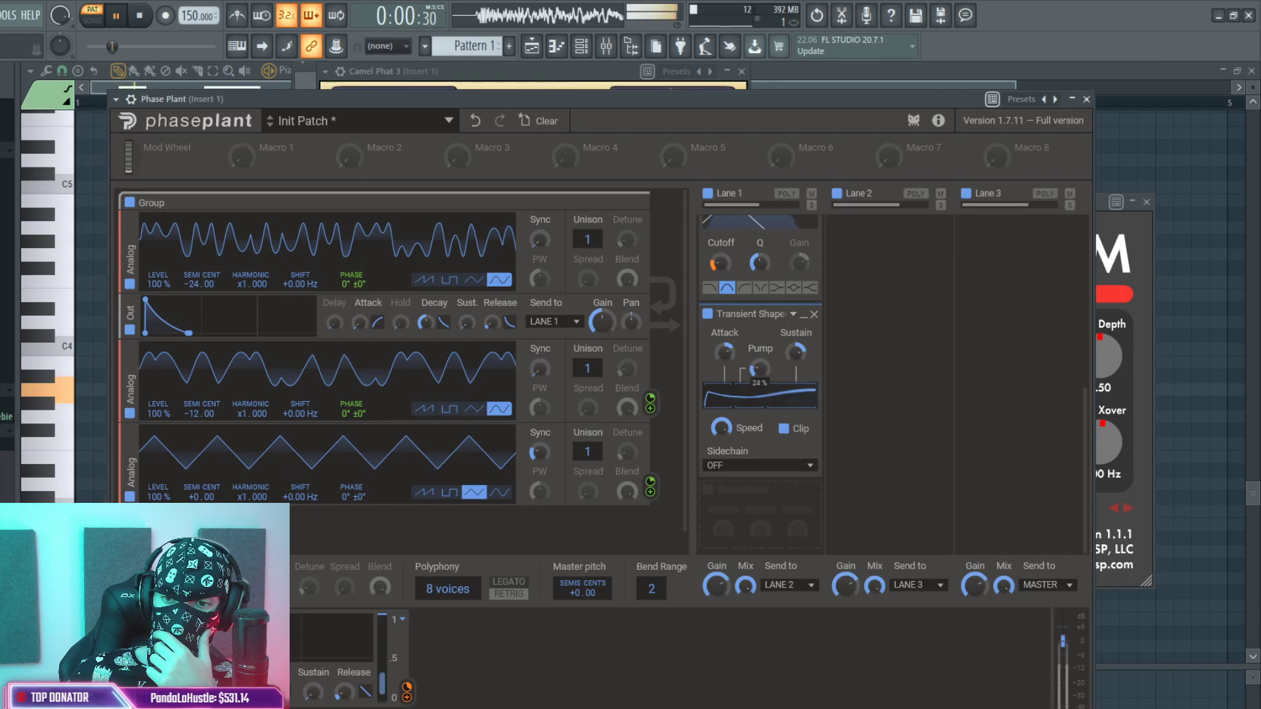
Switch the middle analog oscillator to triangle, adjust its phase modulation, and set the Out envelope to 280 ms decay and 0 % sustain.
scroll(726, 357, "up", 5)
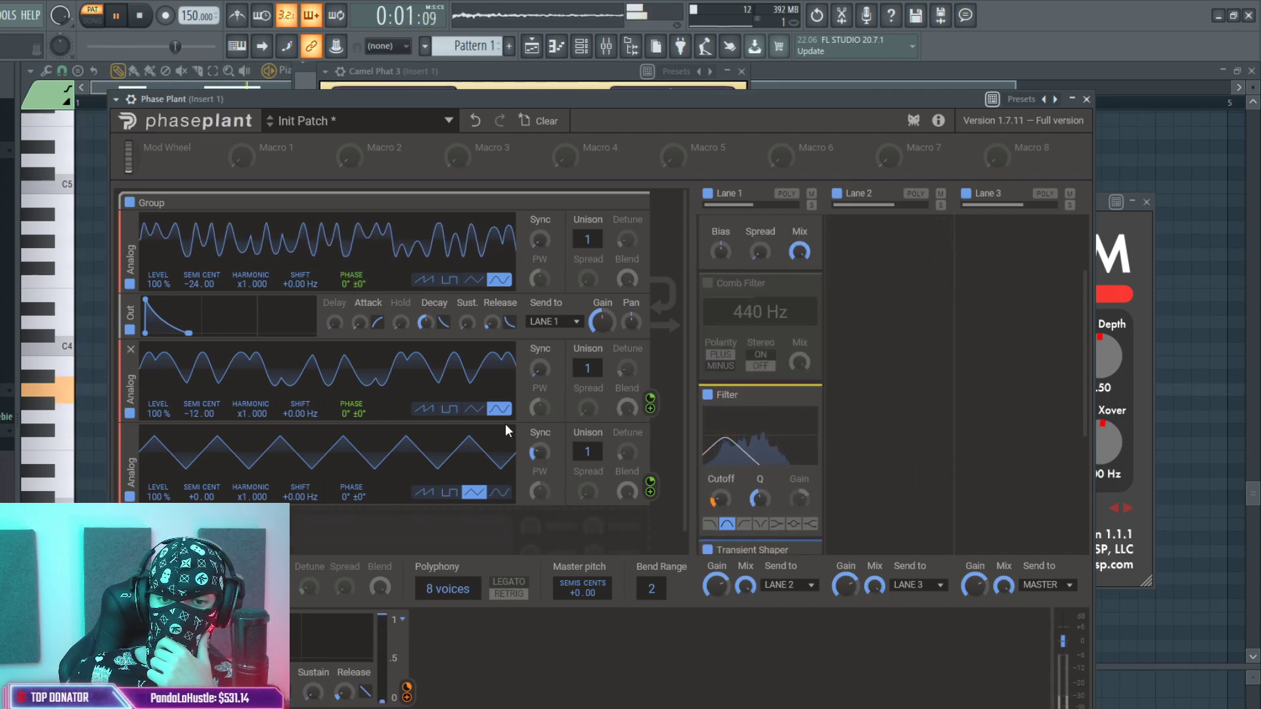
left_click(475, 408)
left_click_drag(650, 398, 650, 396)
left_click_drag(186, 332, 189, 306)
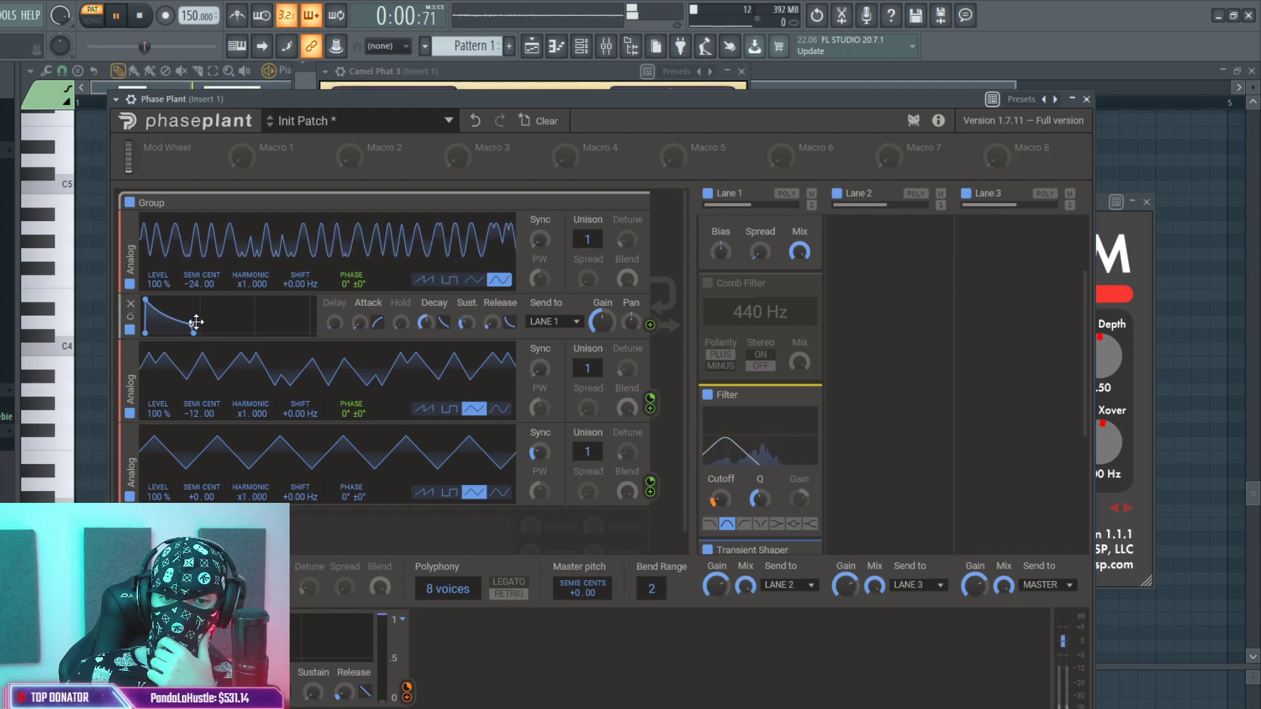
key("space")
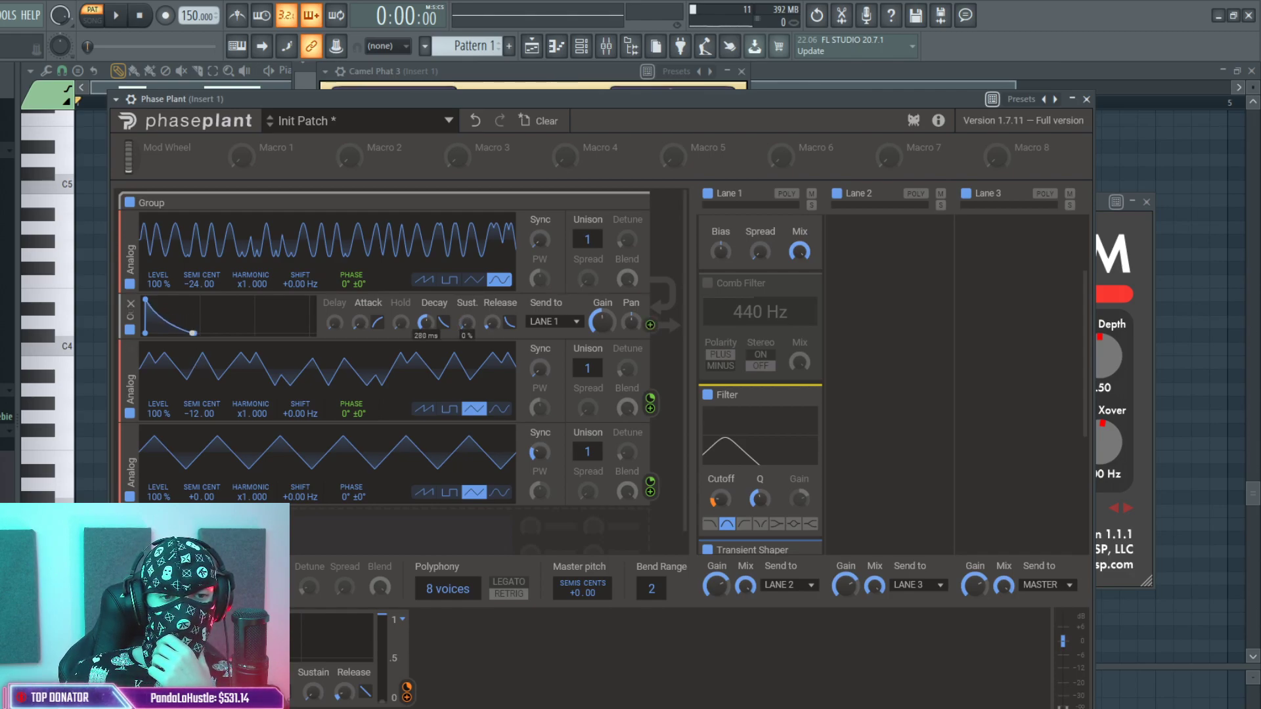
Try a pattern variation in the piano roll, adding an A#3 note and replacing the long A3 note with two short A3 notes.
key("space")
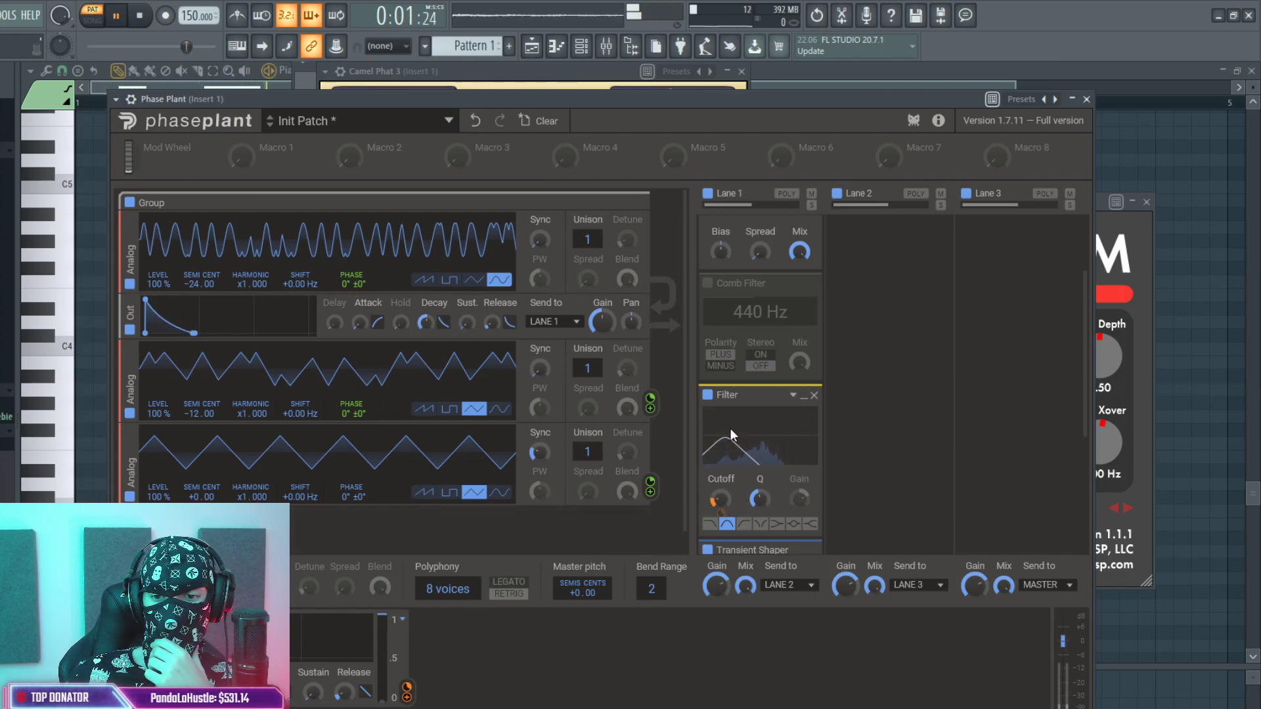
left_click(581, 46)
left_click(515, 98)
key("space")
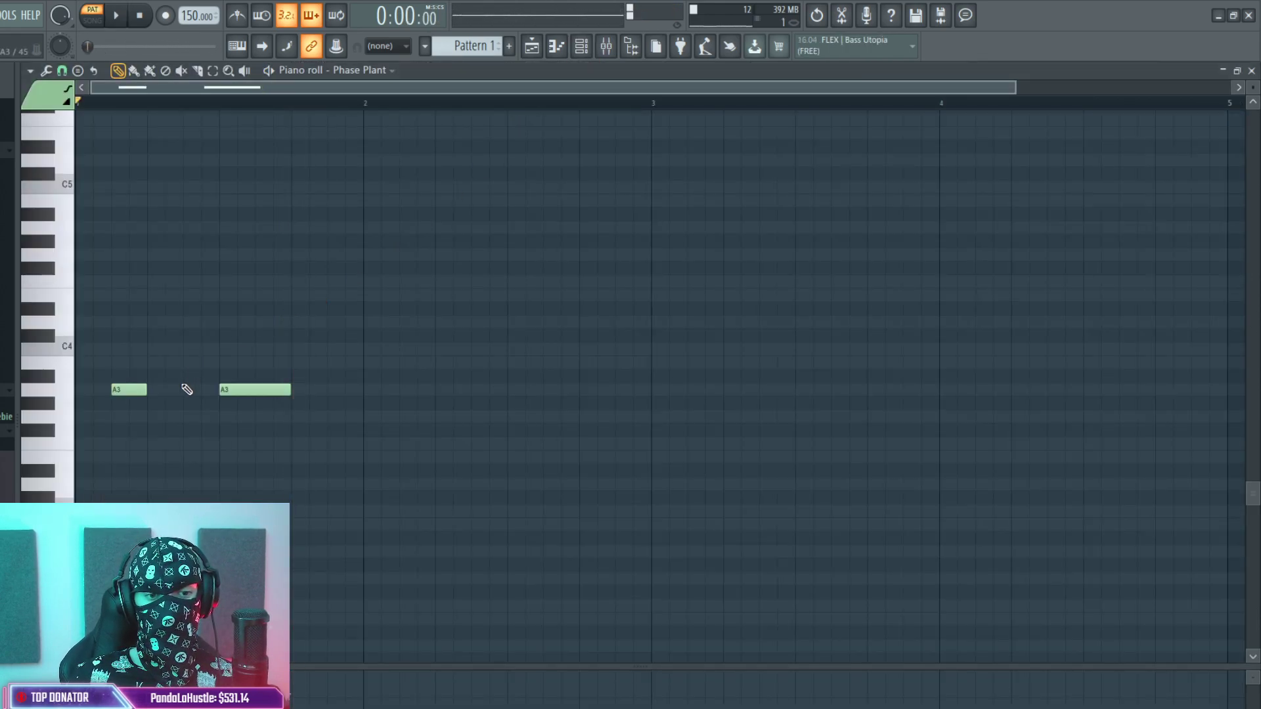
left_click(197, 376)
right_click(249, 390)
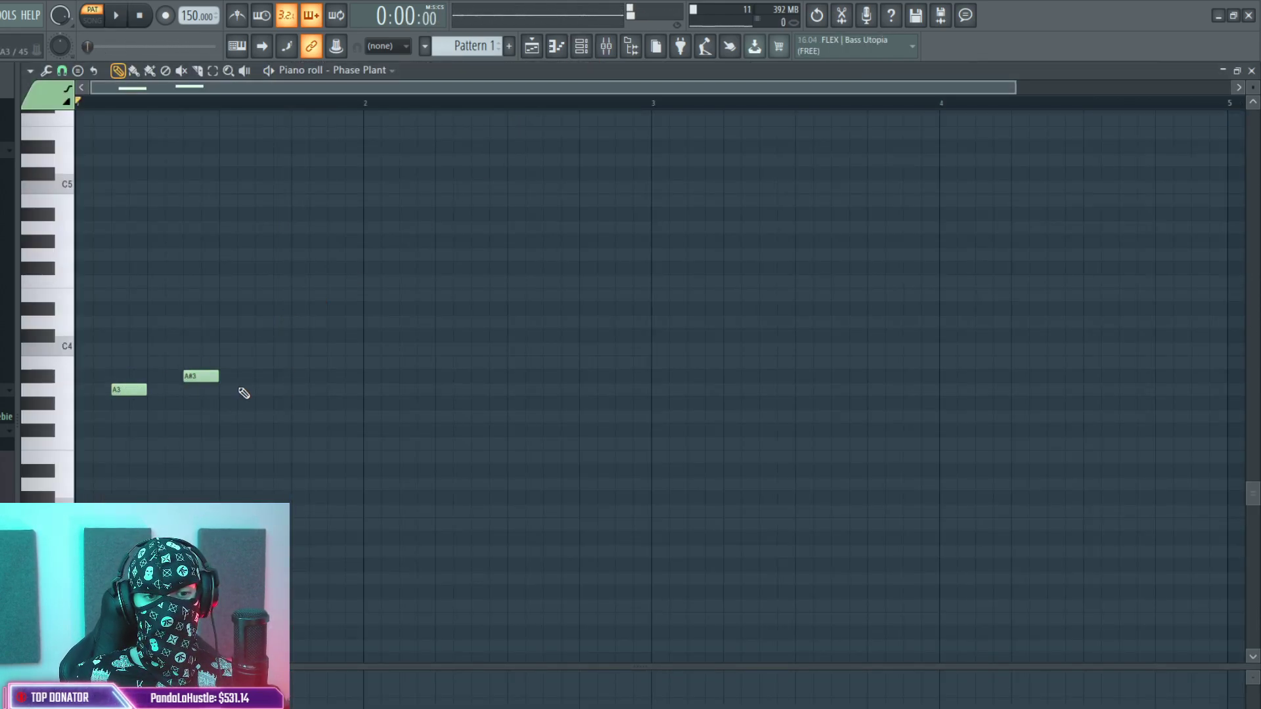
left_click(255, 390)
left_click(297, 390)
key("space")
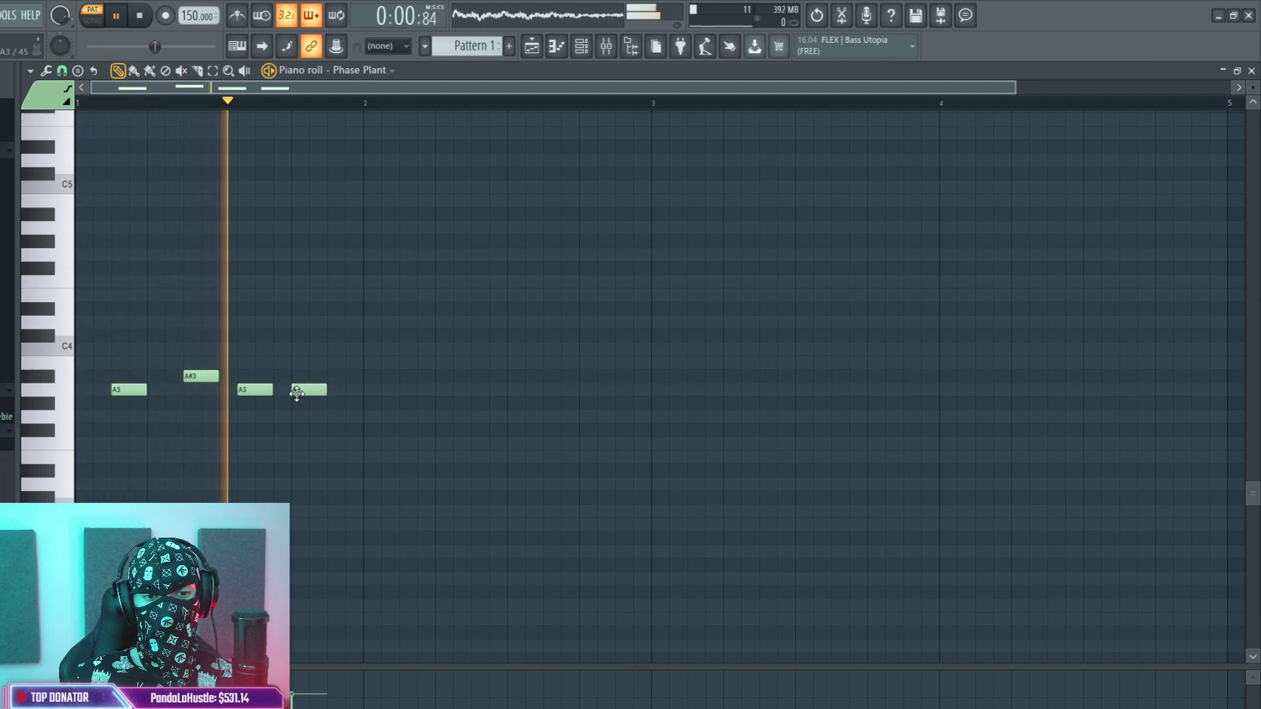
Delete the trial notes after the first A3 and redraw a single long A3 note in the second half of bar 1.
right_click(299, 391)
right_click(255, 391)
key("space")
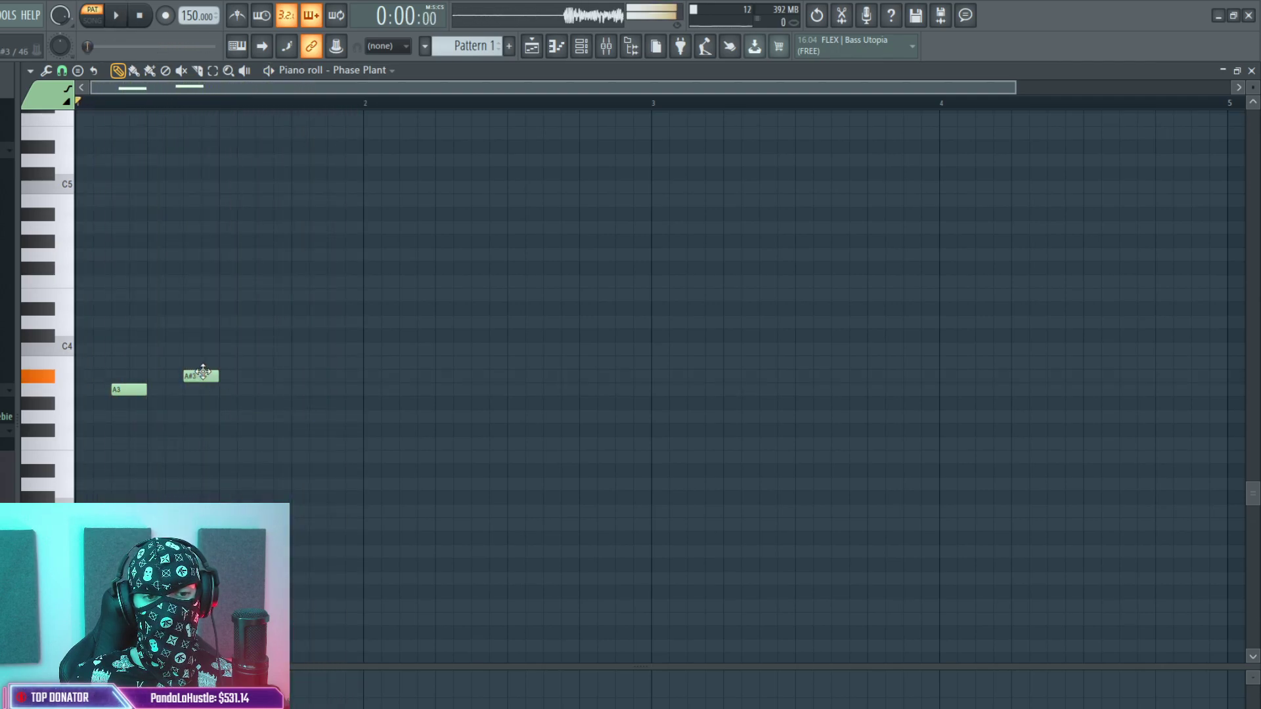
right_click(200, 376)
left_click(223, 390)
left_click_drag(255, 390, 290, 390)
key("space")
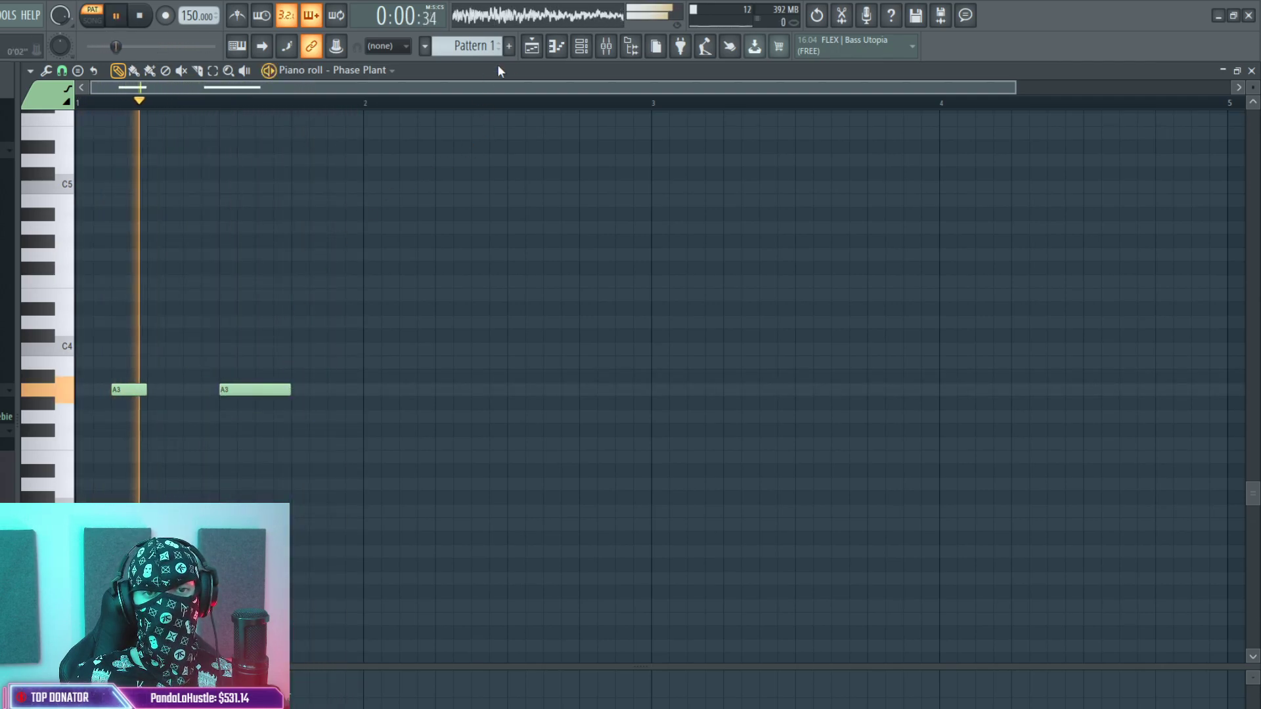
Reopen Phase Plant, audition triangle on the first analog oscillator, return it to sine and set the middle oscillator to sine.
left_click(582, 51)
key("space")
left_click(402, 98)
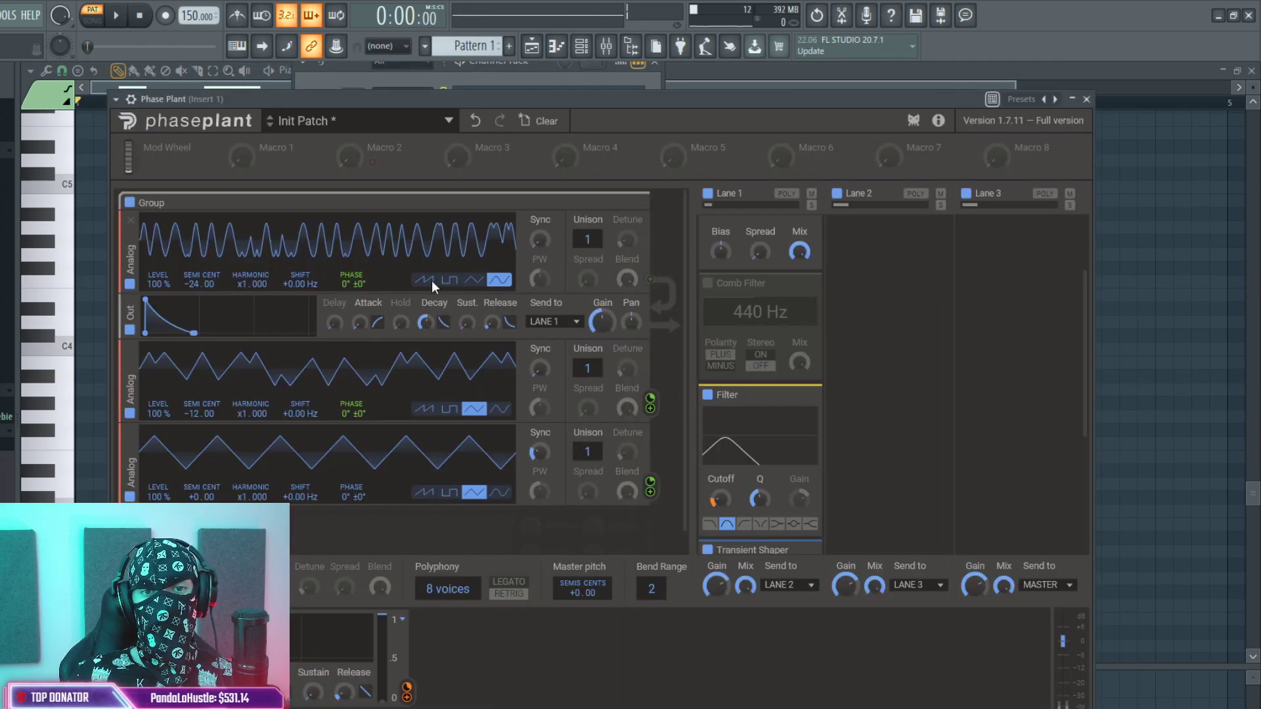
left_click(474, 281)
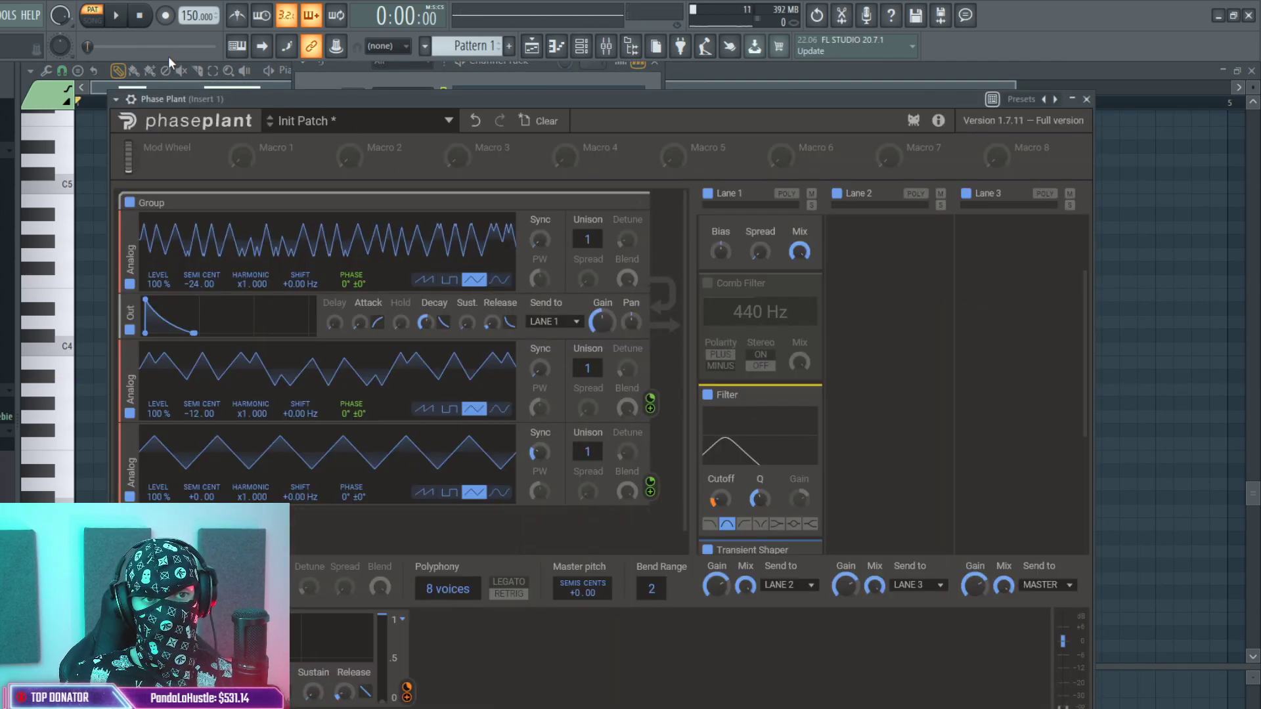
left_click(125, 17)
left_click(499, 280)
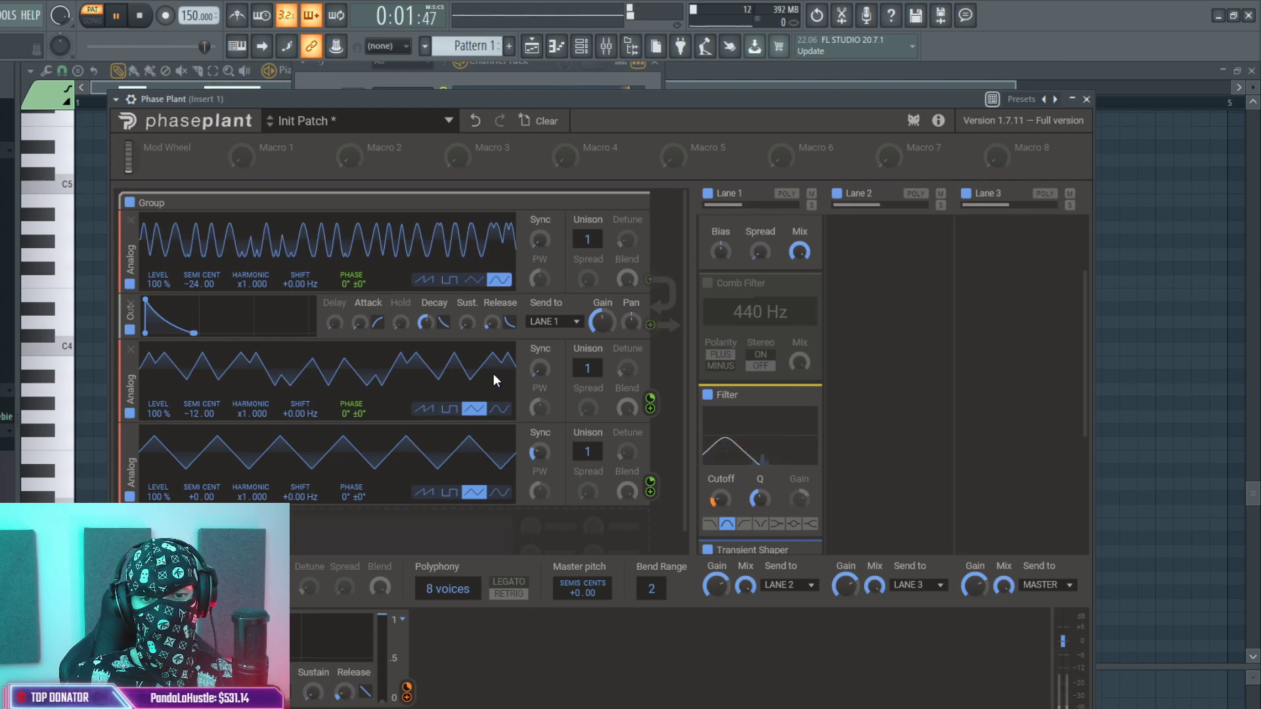
left_click(499, 409)
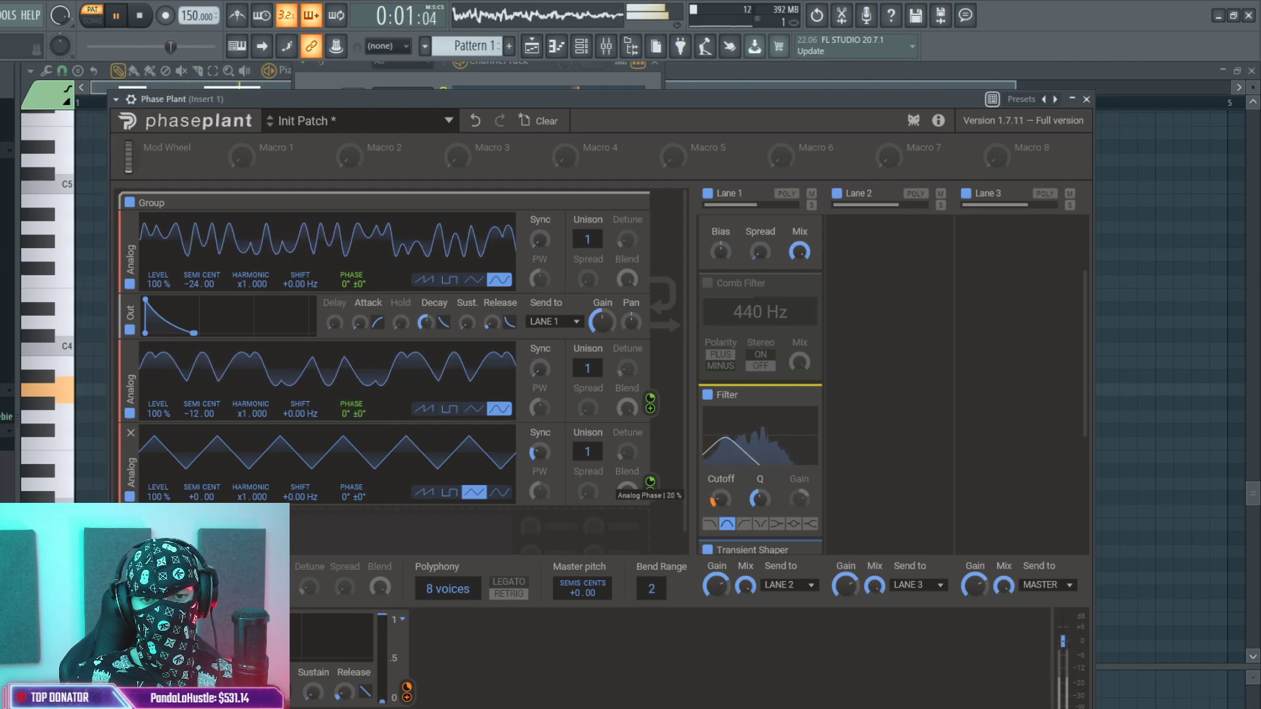
Enable Lane 1's Comb Filter with minus polarity at 243 Hz and raise the Distortion's spread slightly.
scroll(900, 469, "up", 3)
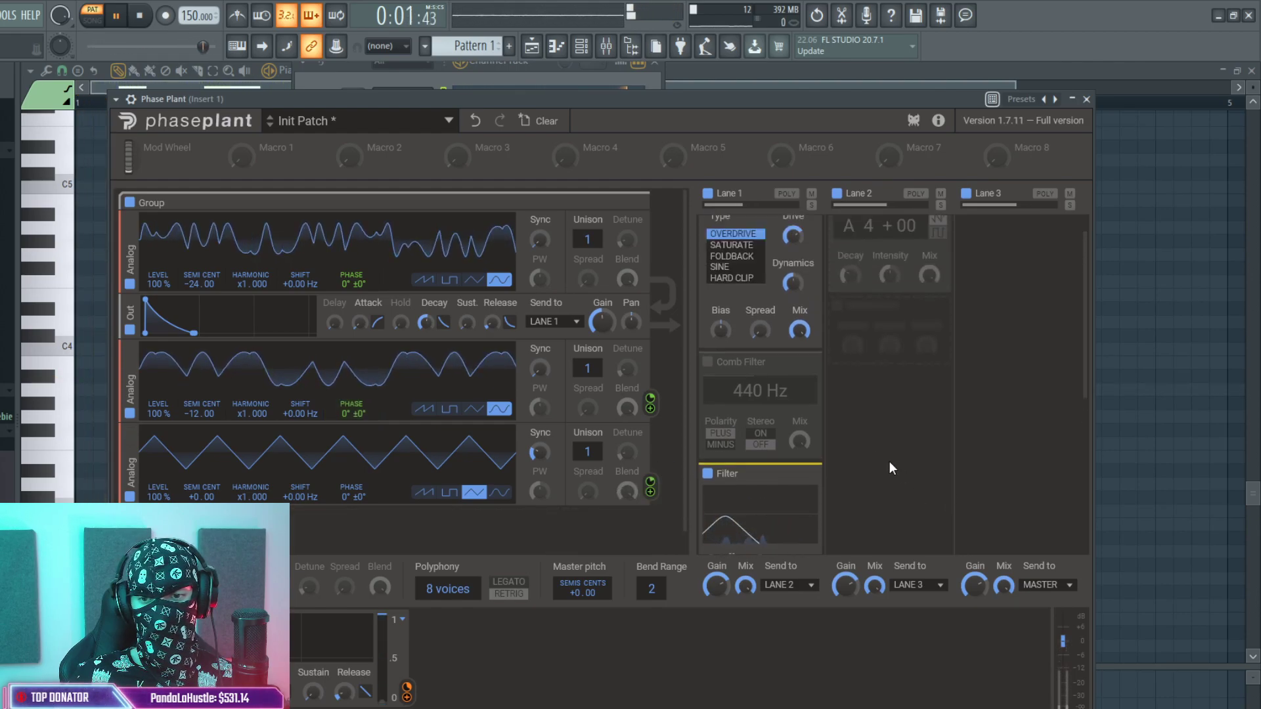
left_click(708, 363)
left_click(721, 445)
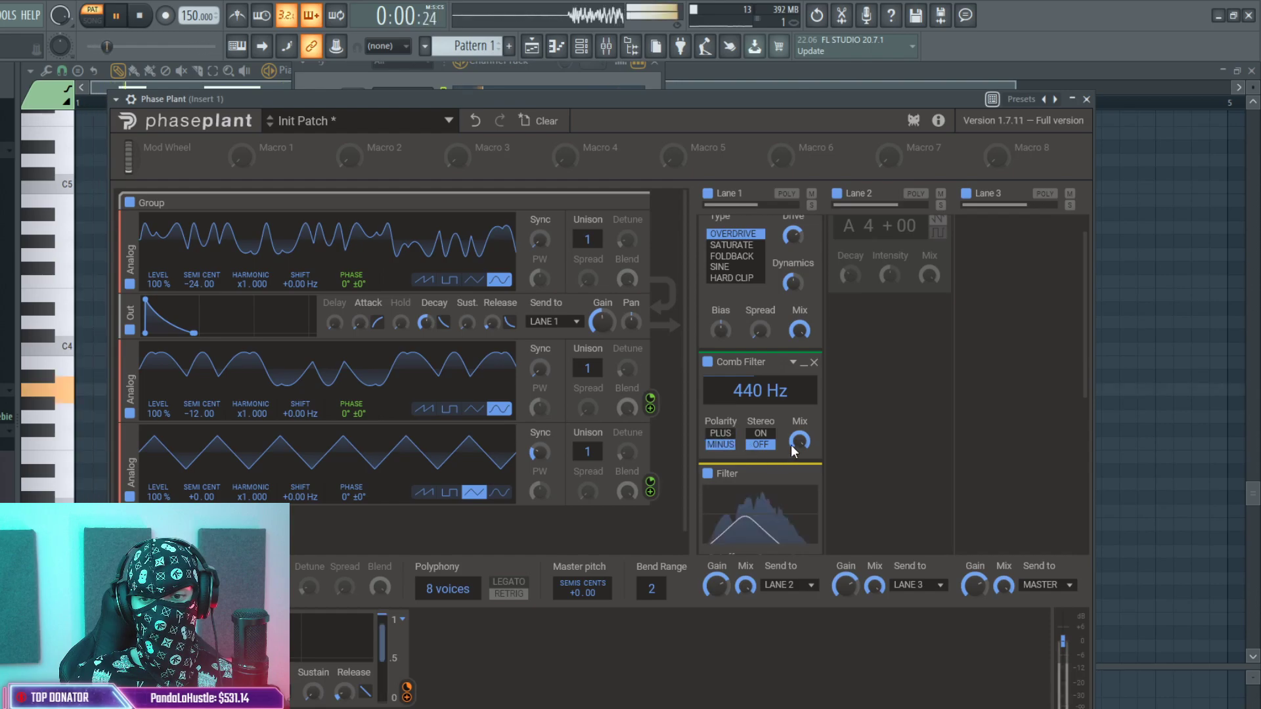
left_click_drag(761, 394, 762, 429)
scroll(873, 389, "up", 1)
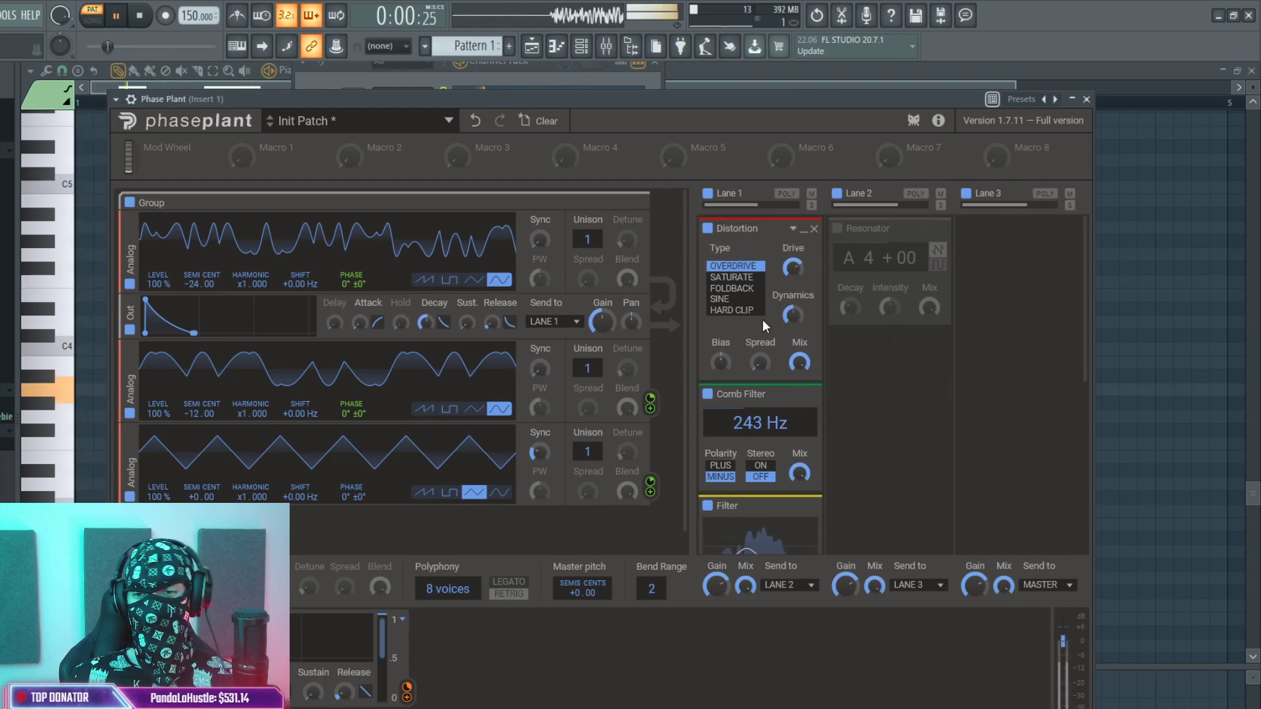
scroll(769, 436, "down", 10)
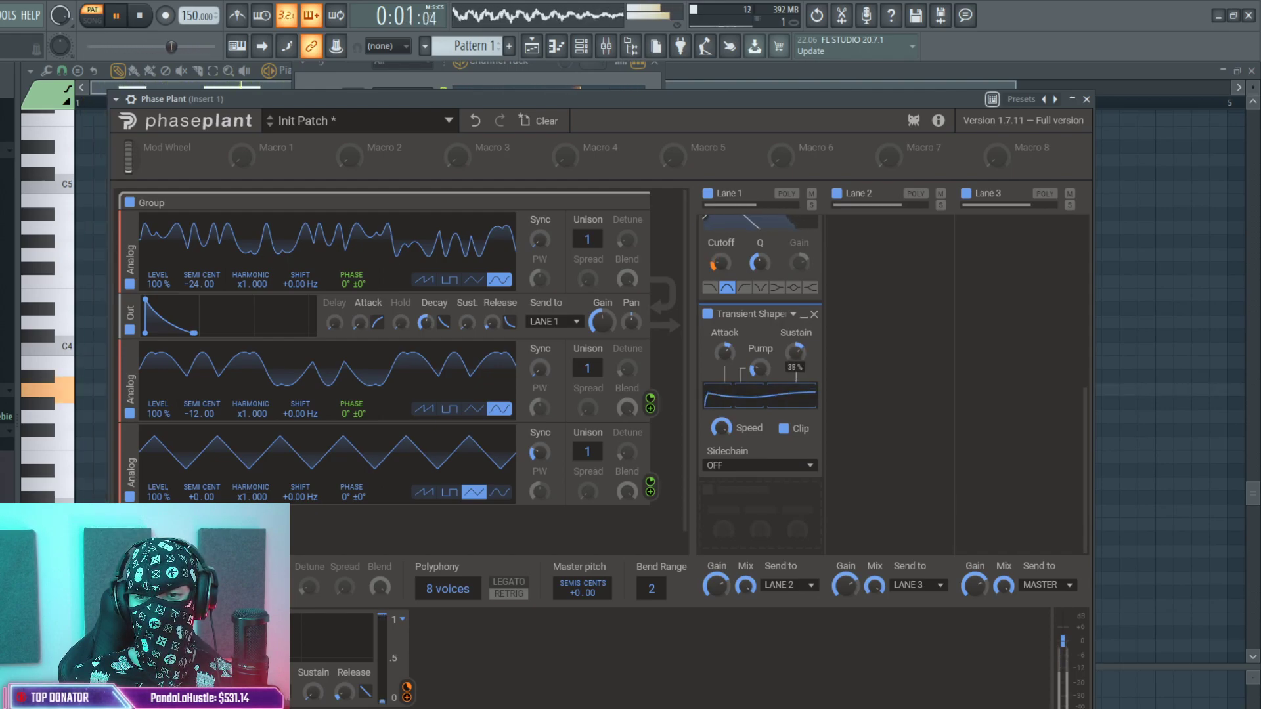
scroll(886, 376, "up", 10)
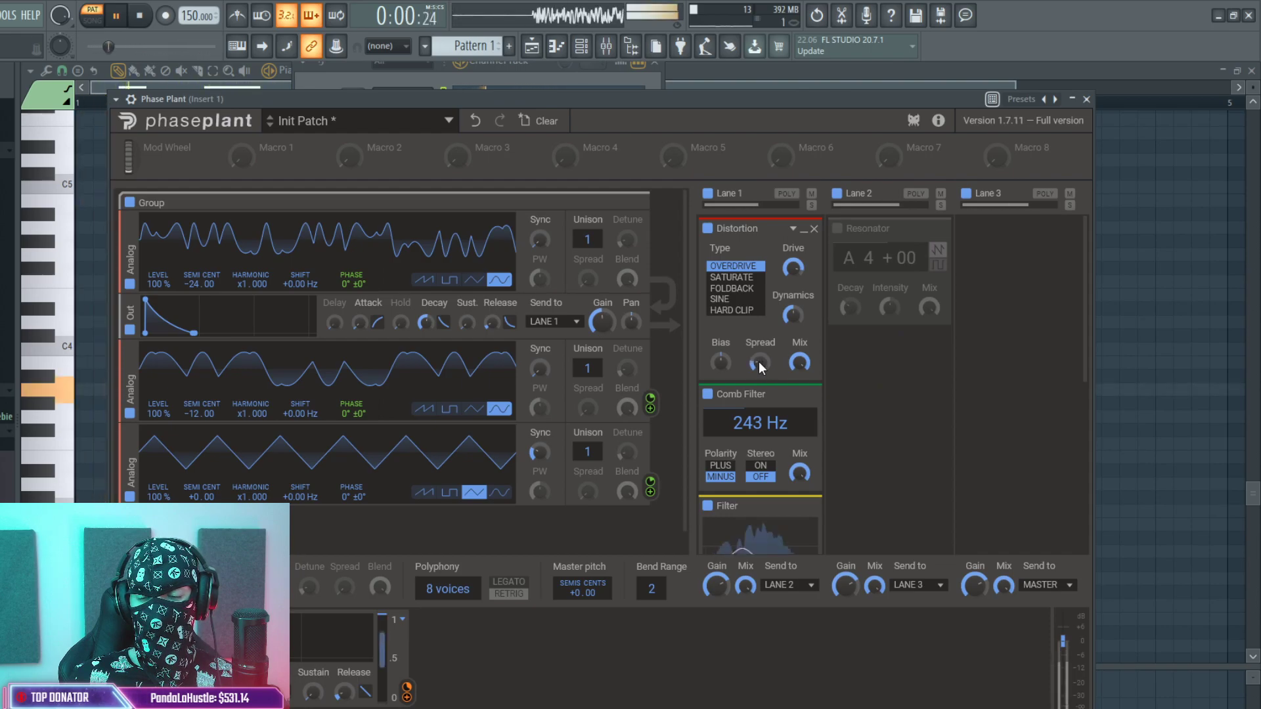
mouse_move(890, 396)
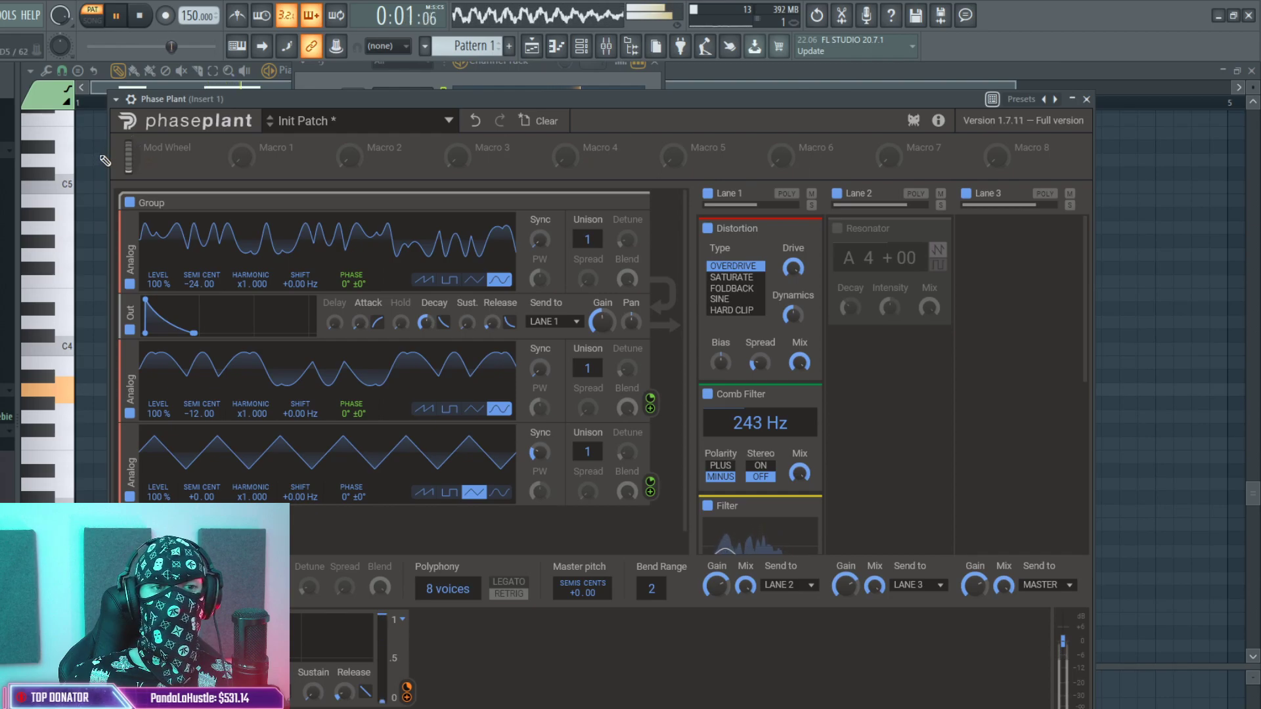
Transpose both pattern notes up an octave to A4 in the piano roll and play the pattern.
key("Escape")
key("space")
key("ctrl+a")
left_click_drag(129, 387, 126, 239)
key("space")
left_click(253, 295)
right_click(251, 294)
Set the middle analog oscillator's pitch to +0.00 semitones, adjust its phase modulation and tune the Comb Filter to 259 Hz.
key("F6")
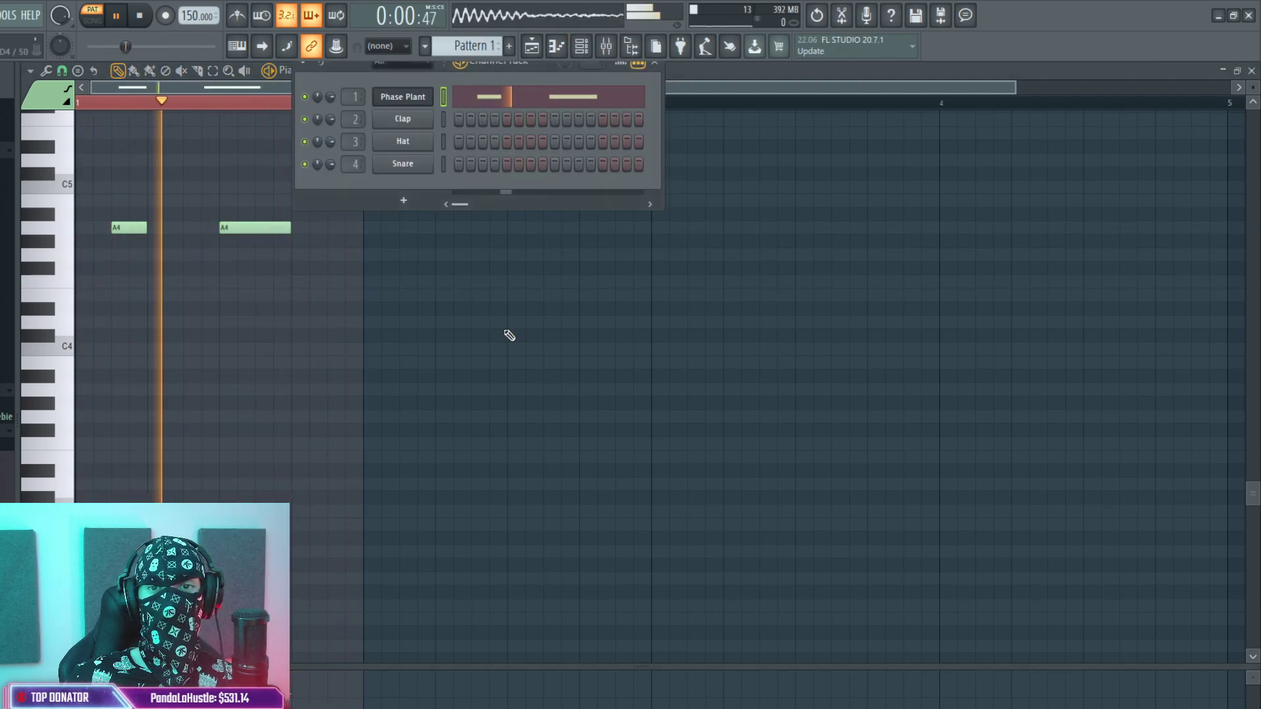
left_click(401, 98)
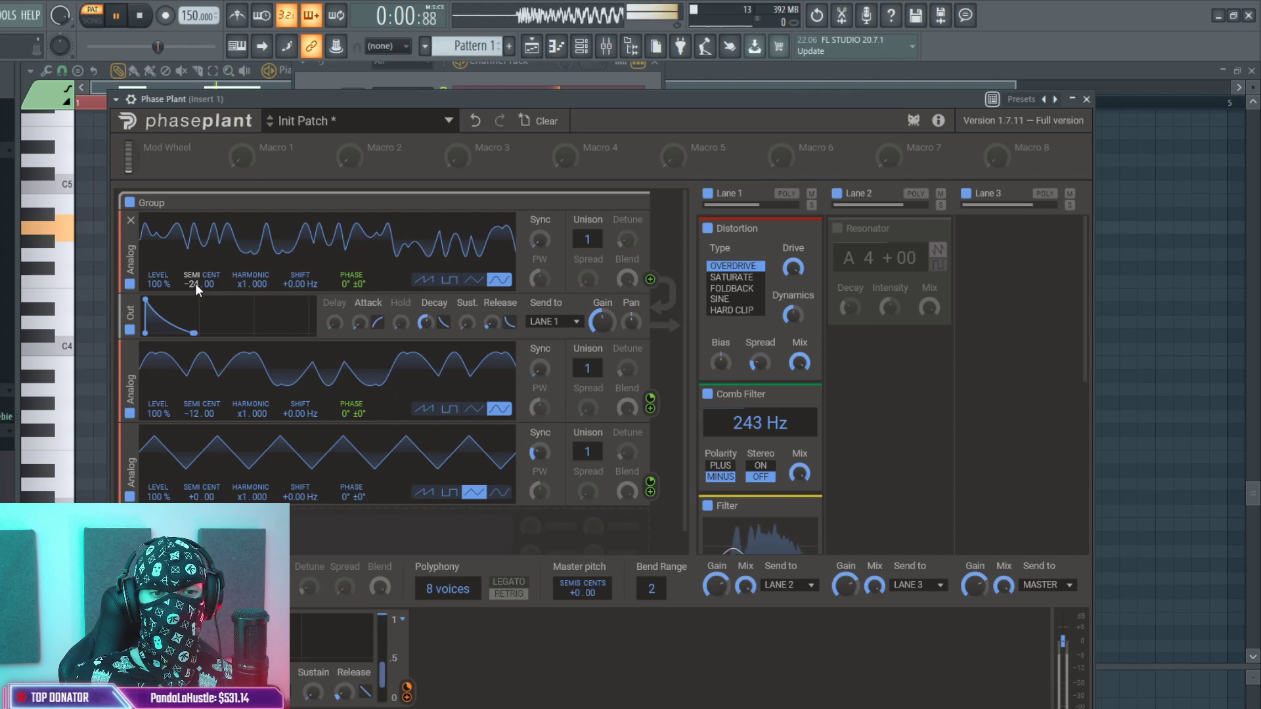
left_click_drag(194, 413, 195, 374)
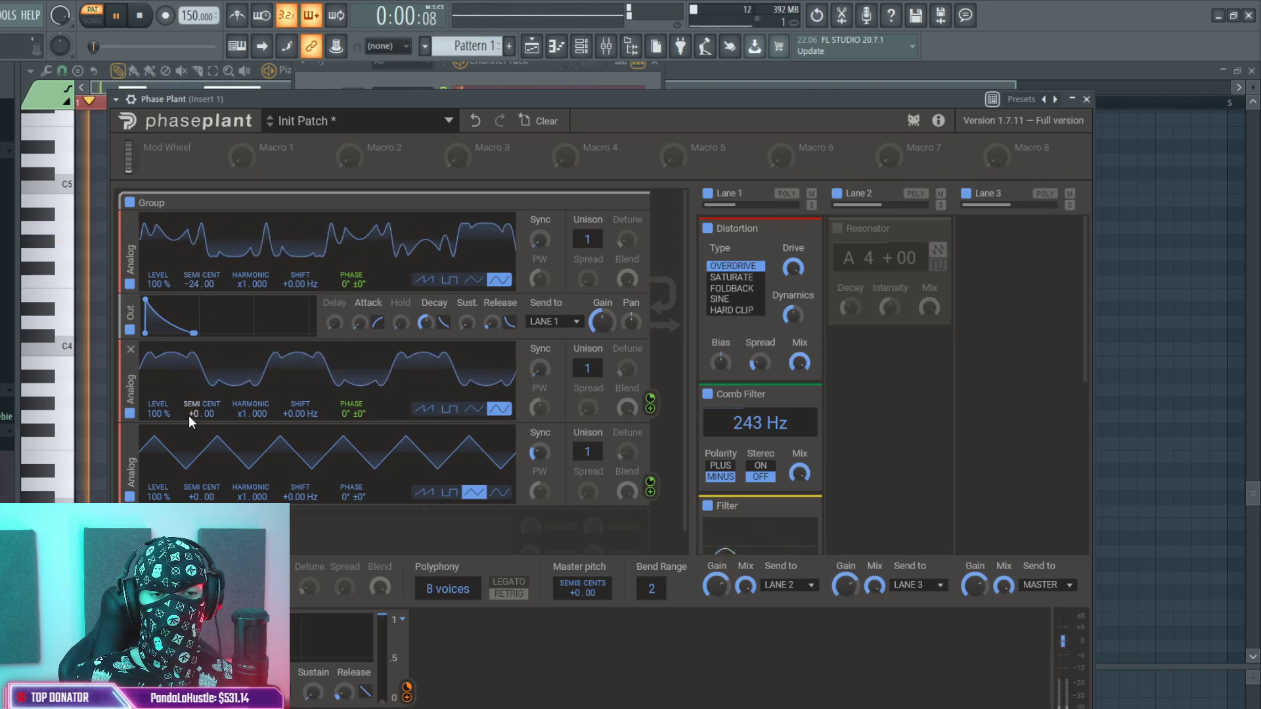
left_click_drag(657, 400, 657, 393)
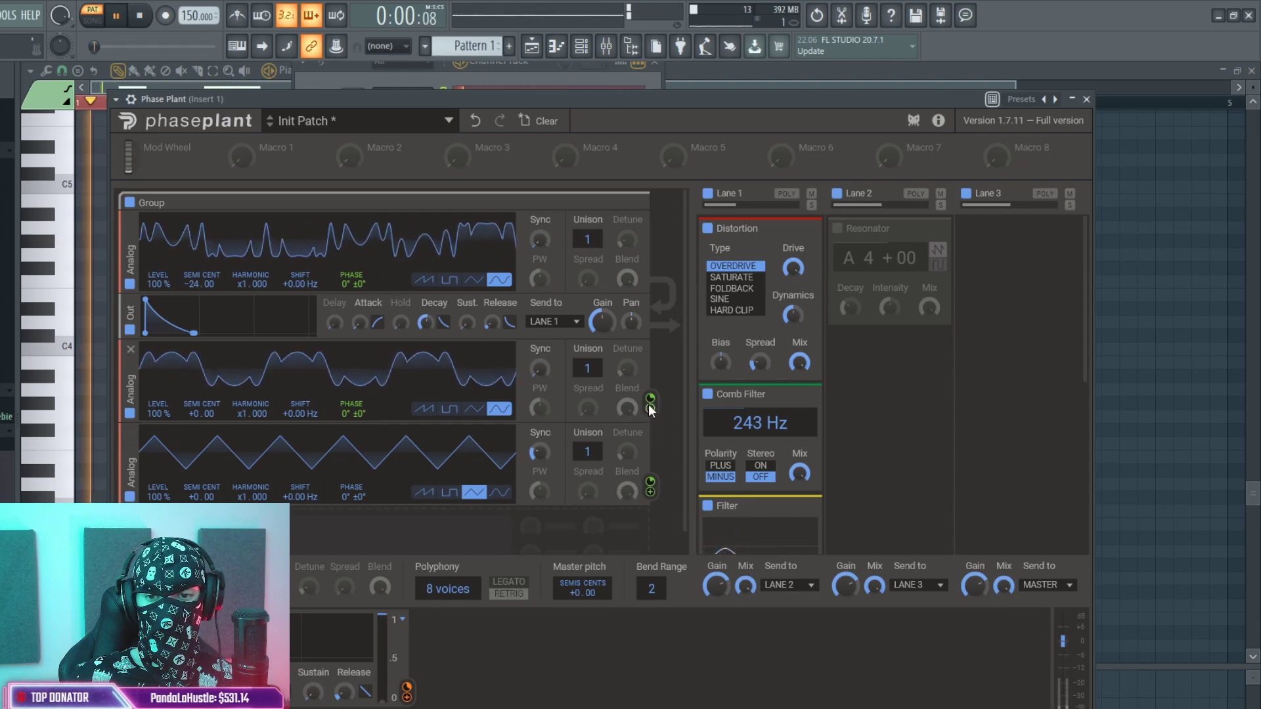
left_click_drag(759, 425, 759, 424)
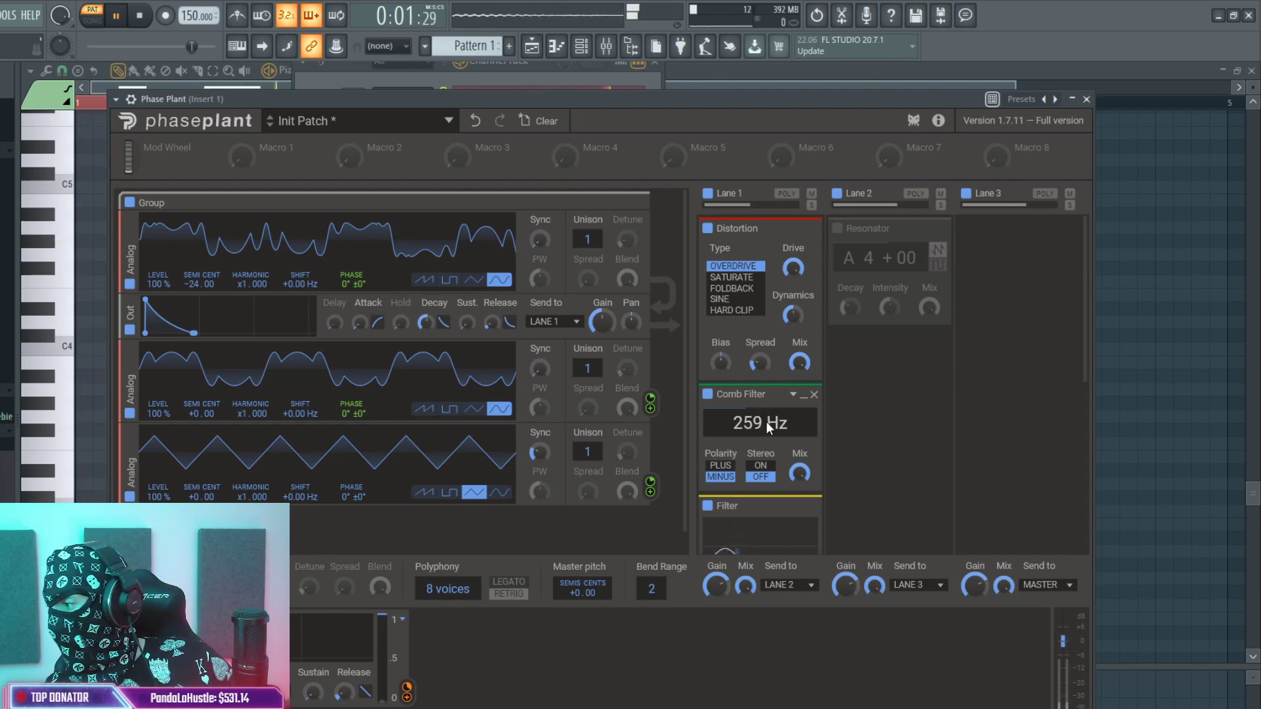
key("space")
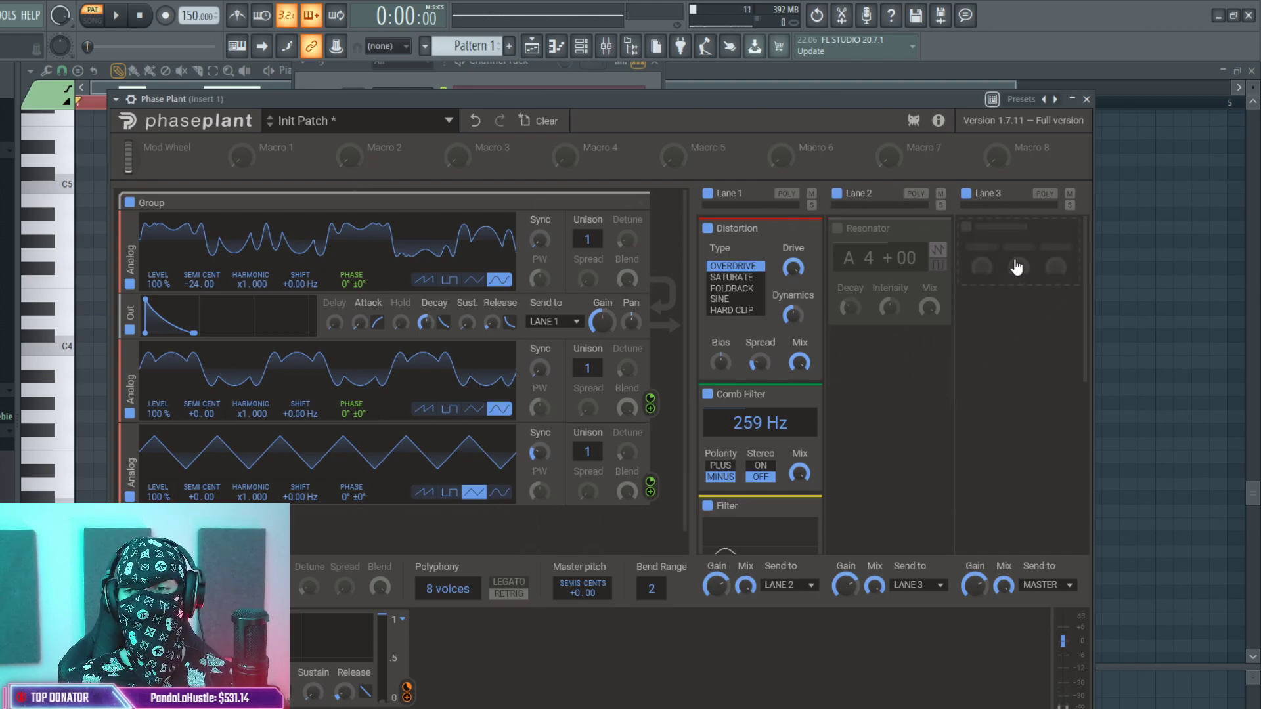
Enable Lane 2's Resonator, tune it to A 1, switch it to the square waveform and adjust its decay during playback.
left_click(838, 230)
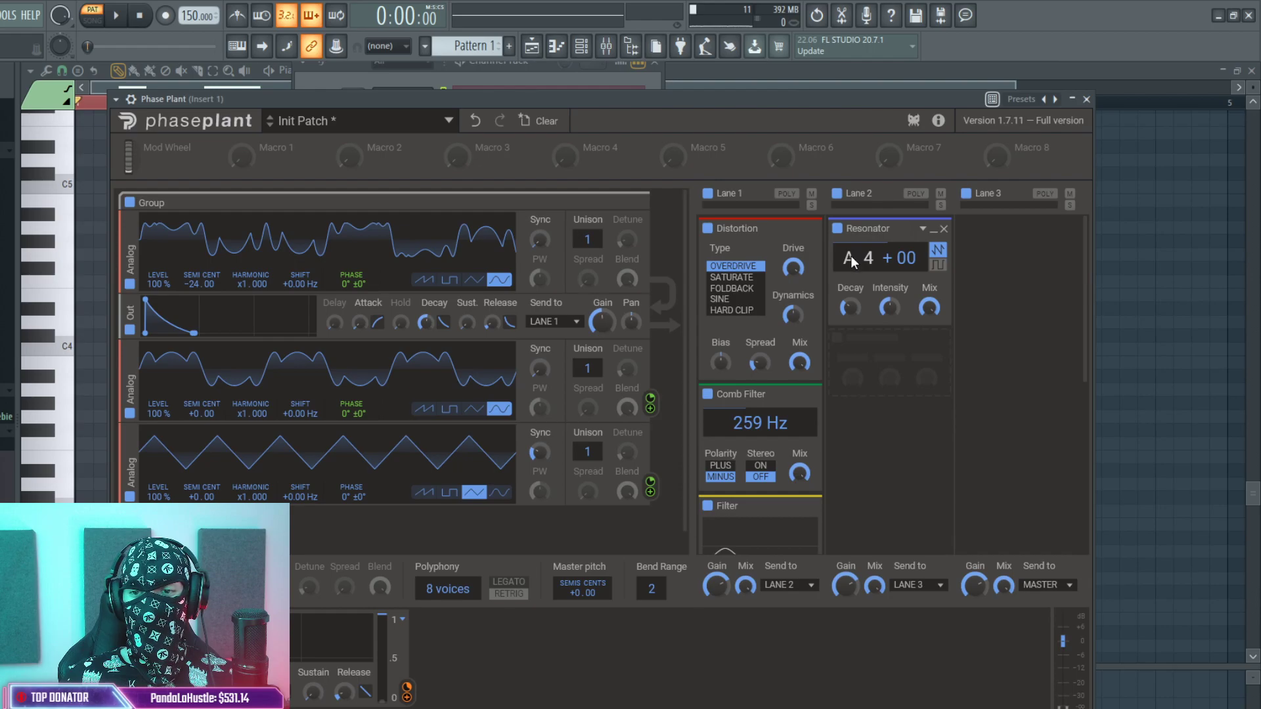
mouse_move(849, 257)
left_mouse_down()
mouse_move(849, 283)
mouse_move(855, 239)
left_mouse_up()
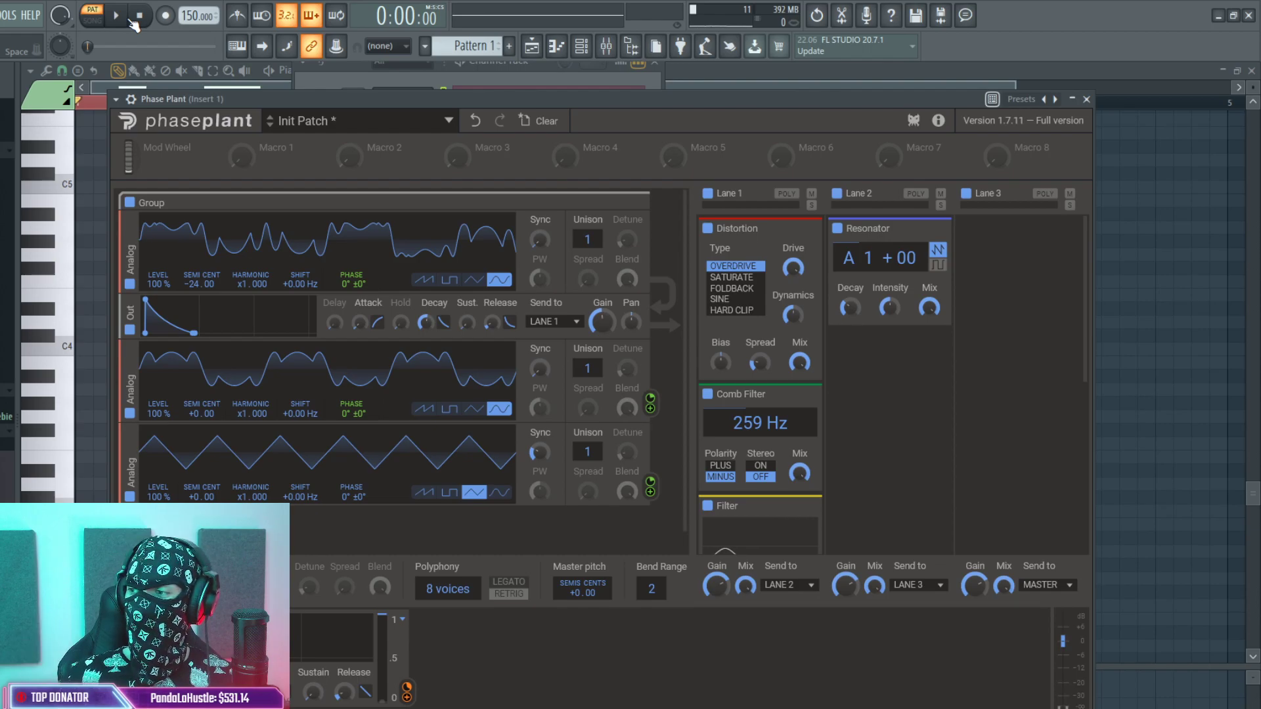
left_click(119, 16)
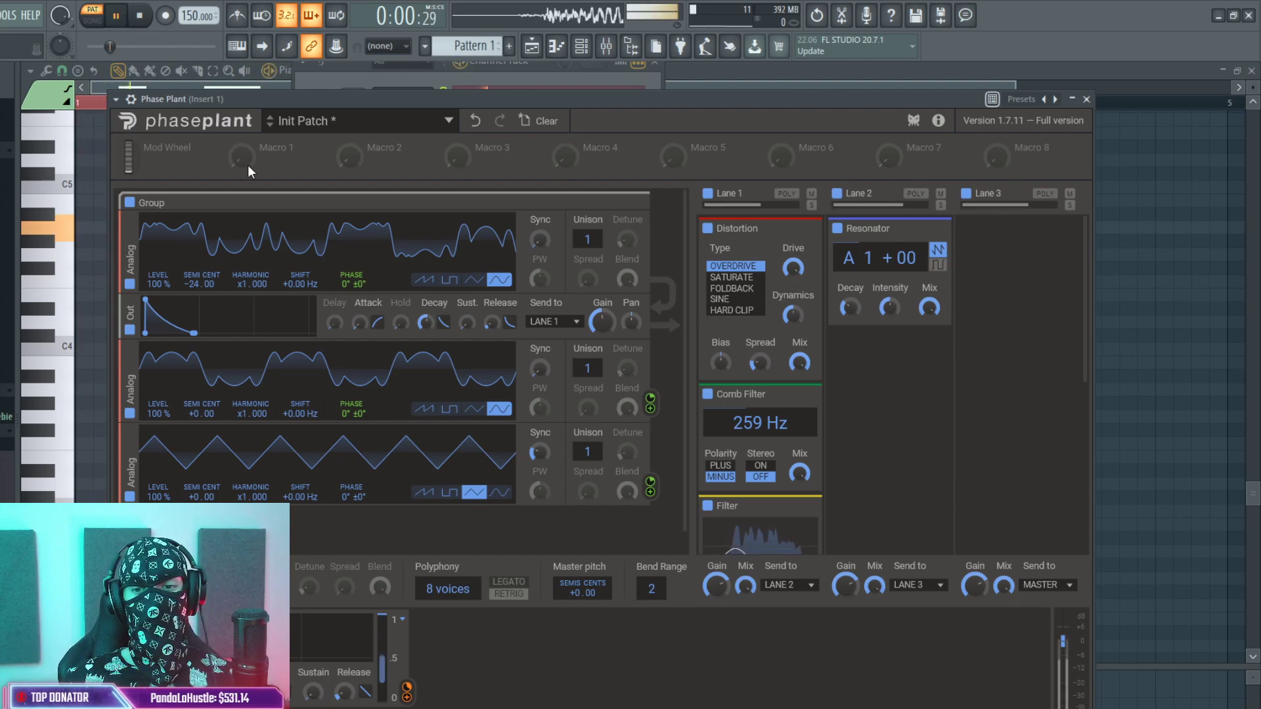
mouse_move(852, 310)
left_click(938, 264)
mouse_move(850, 307)
left_mouse_down()
mouse_move(850, 289)
mouse_move(850, 323)
left_mouse_up()
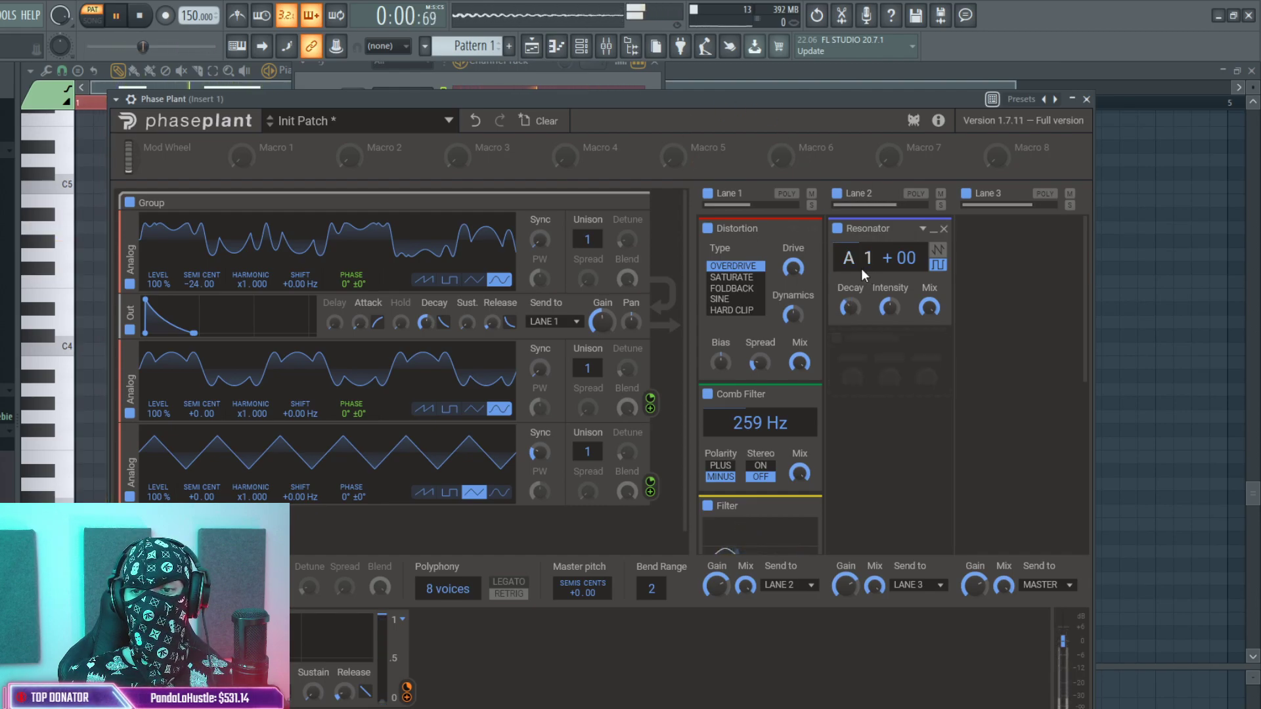
Stop playback, bypass Camel Phat 3 on Insert 1 and add Sausage Fattener ahead of FabFilter Pro-Q 3.
key("F9")
key("space")
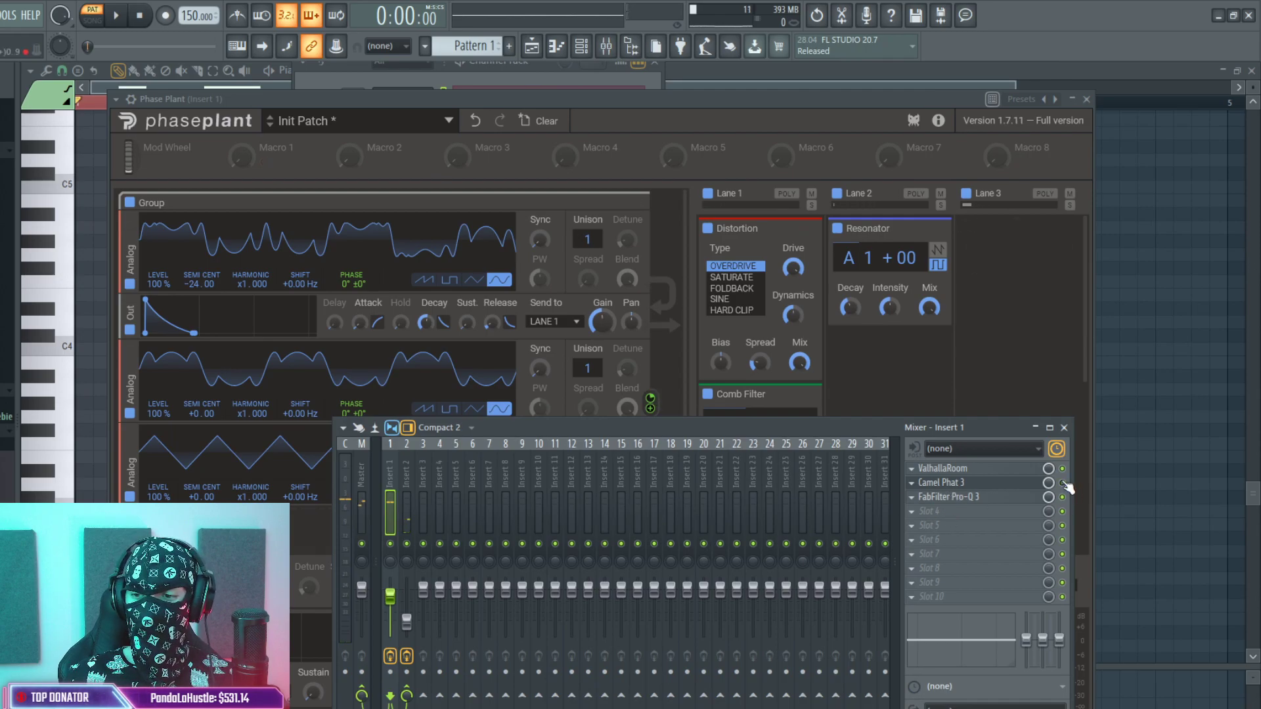
left_click_drag(1014, 518, 916, 504)
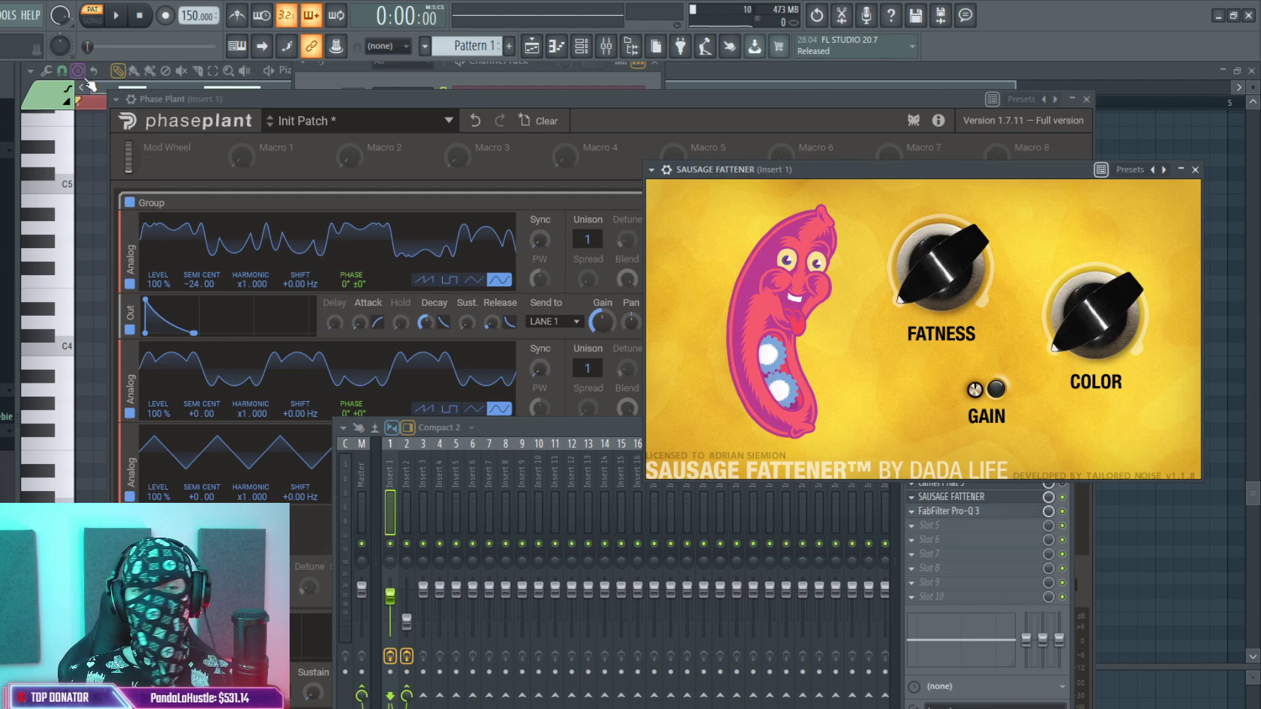
Play the pattern and raise Sausage Fattener's Fatness and Color moderately, fine-tuning both by ear.
left_click(115, 15)
left_click_drag(941, 275, 941, 299)
left_click_drag(1093, 279, 1092, 293)
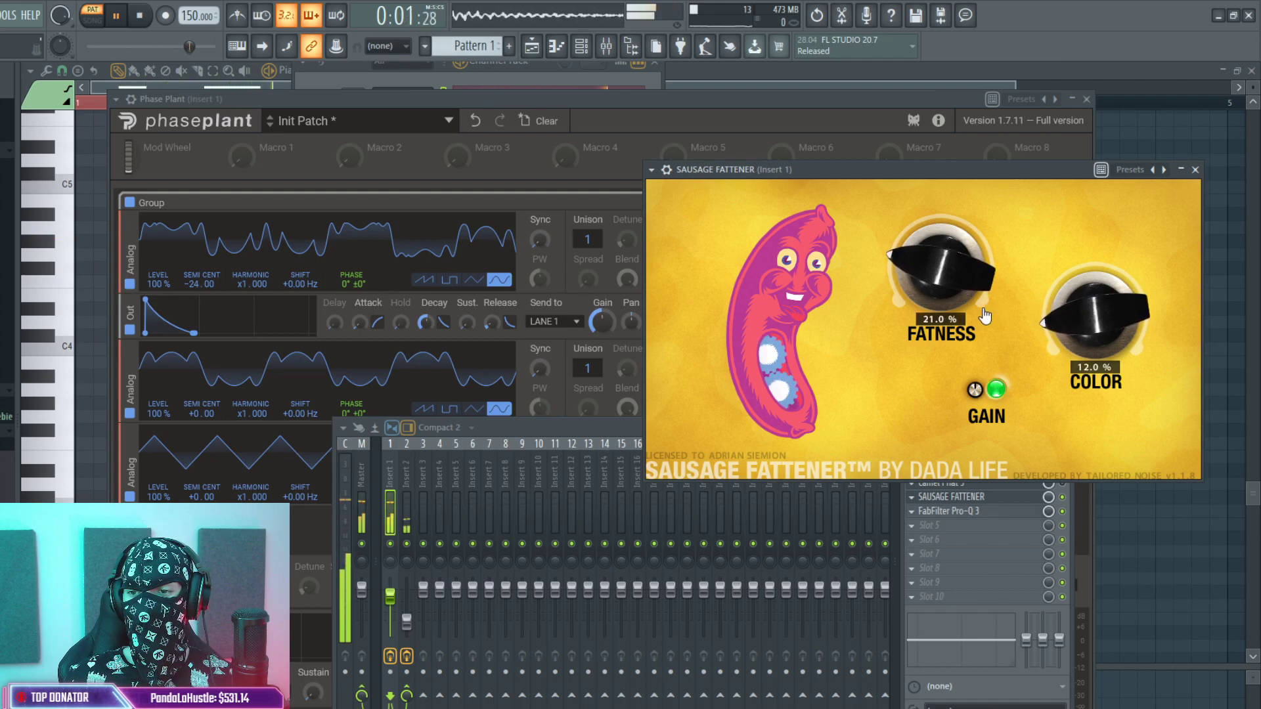
left_click_drag(951, 289, 951, 279)
left_click_drag(1099, 308, 1100, 322)
left_click_drag(949, 278, 949, 293)
left_click_drag(1062, 338, 1062, 327)
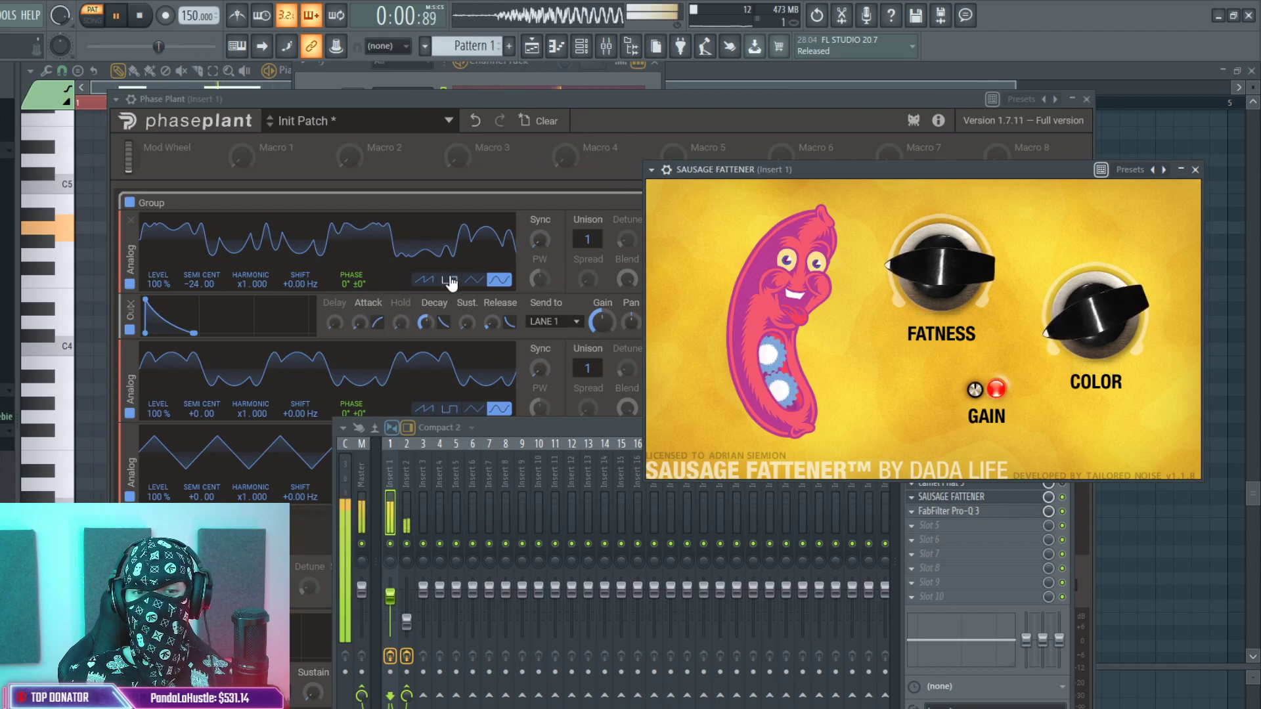
Disable Lane 2's Resonator in Phase Plant, set the output envelope's sustain to 18% and stop playback.
left_click(615, 192)
left_click(838, 228)
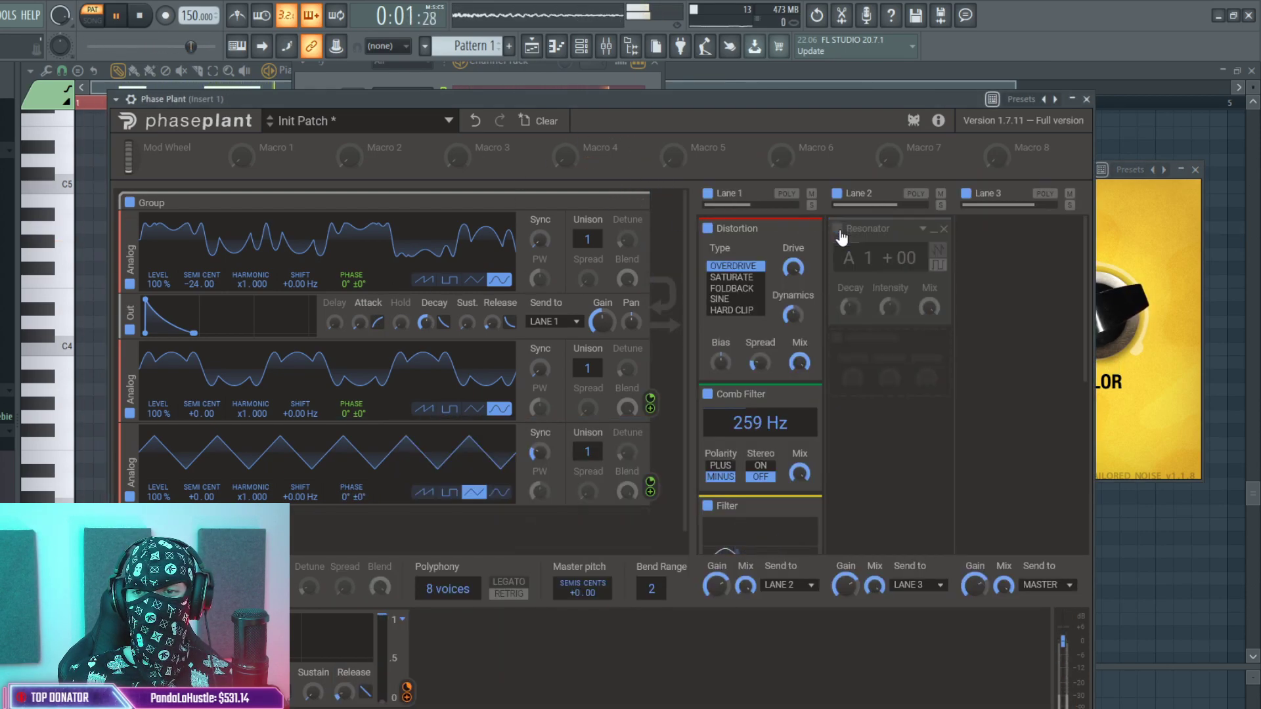
scroll(802, 417, "down", 3)
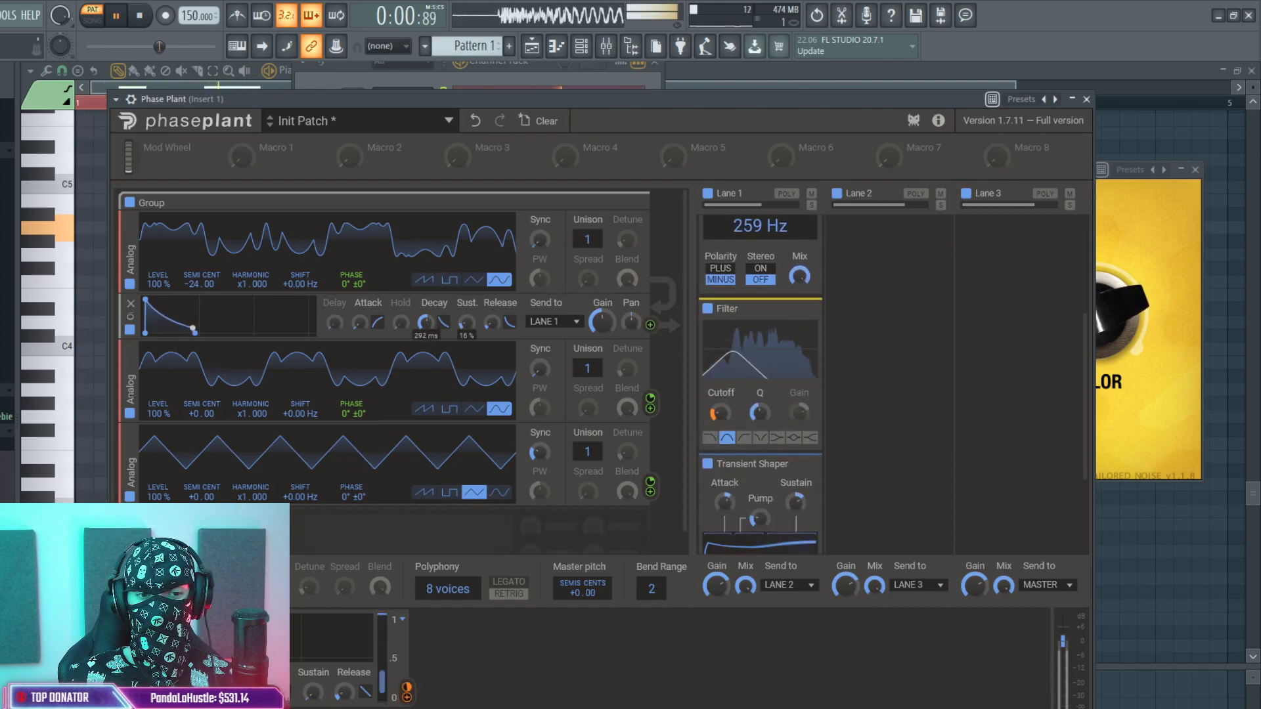
left_click(581, 46)
key("space")
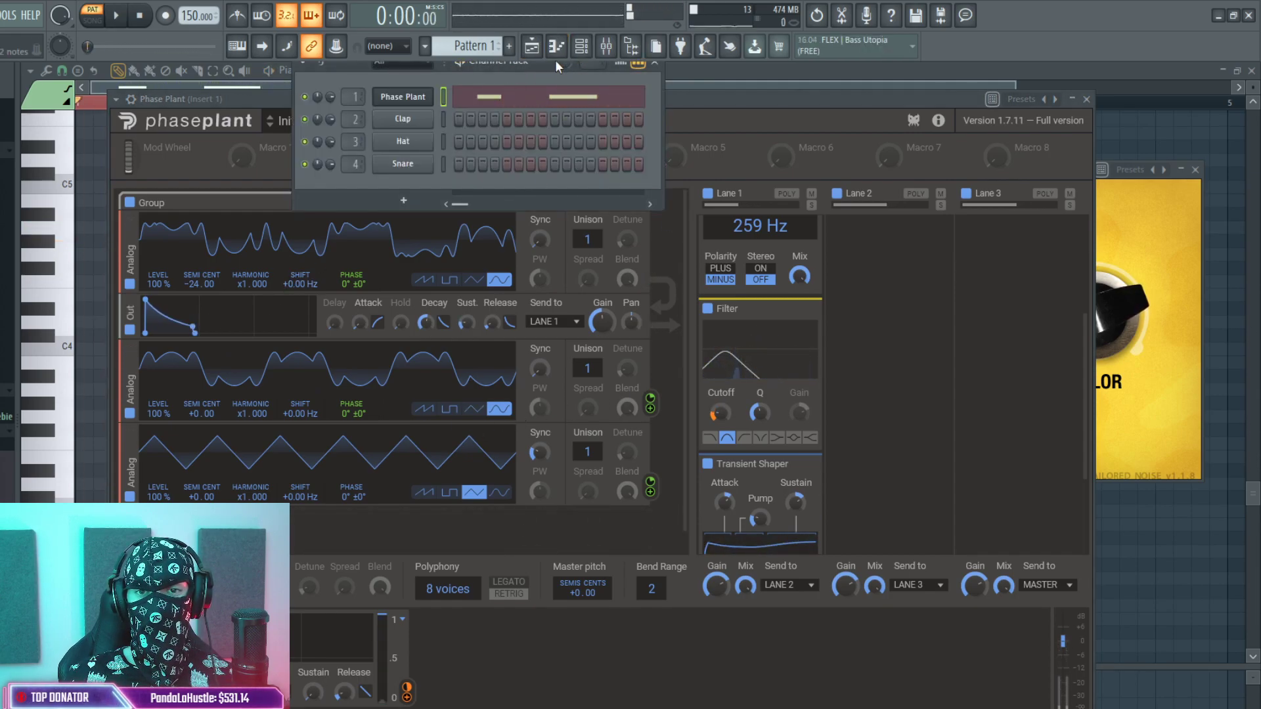
Place Pattern 1 at the start of Track 1 in the playlist.
left_click(605, 46)
left_click(407, 519)
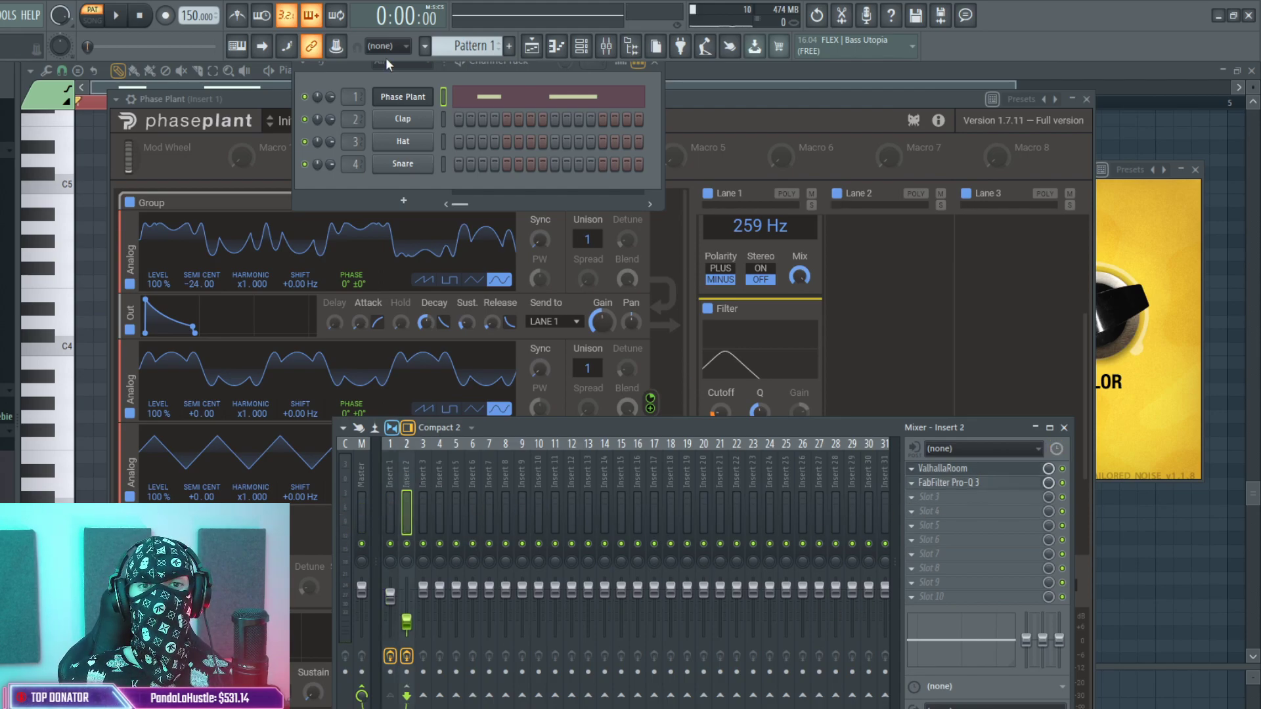
left_click(531, 46)
left_click(316, 166)
right_click(325, 177)
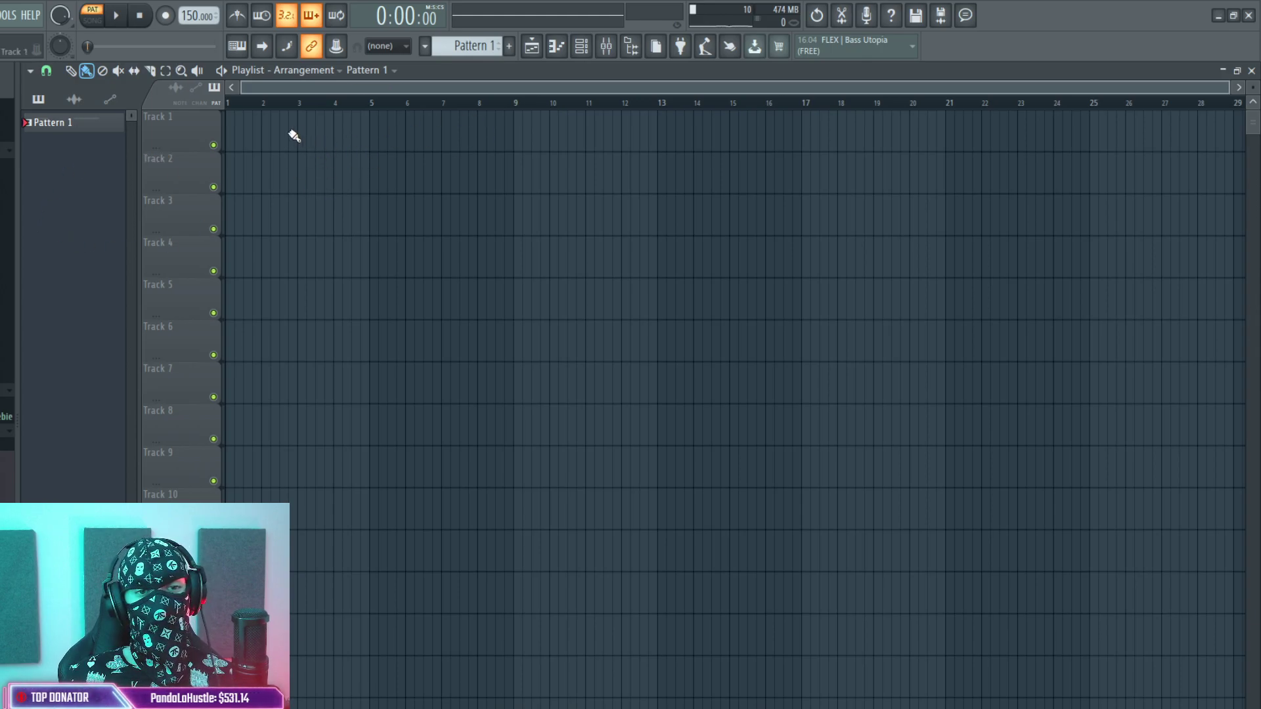
left_click(251, 131)
Replace the Clap channel with the Kick 2 synth and load its Early preset.
left_click(581, 46)
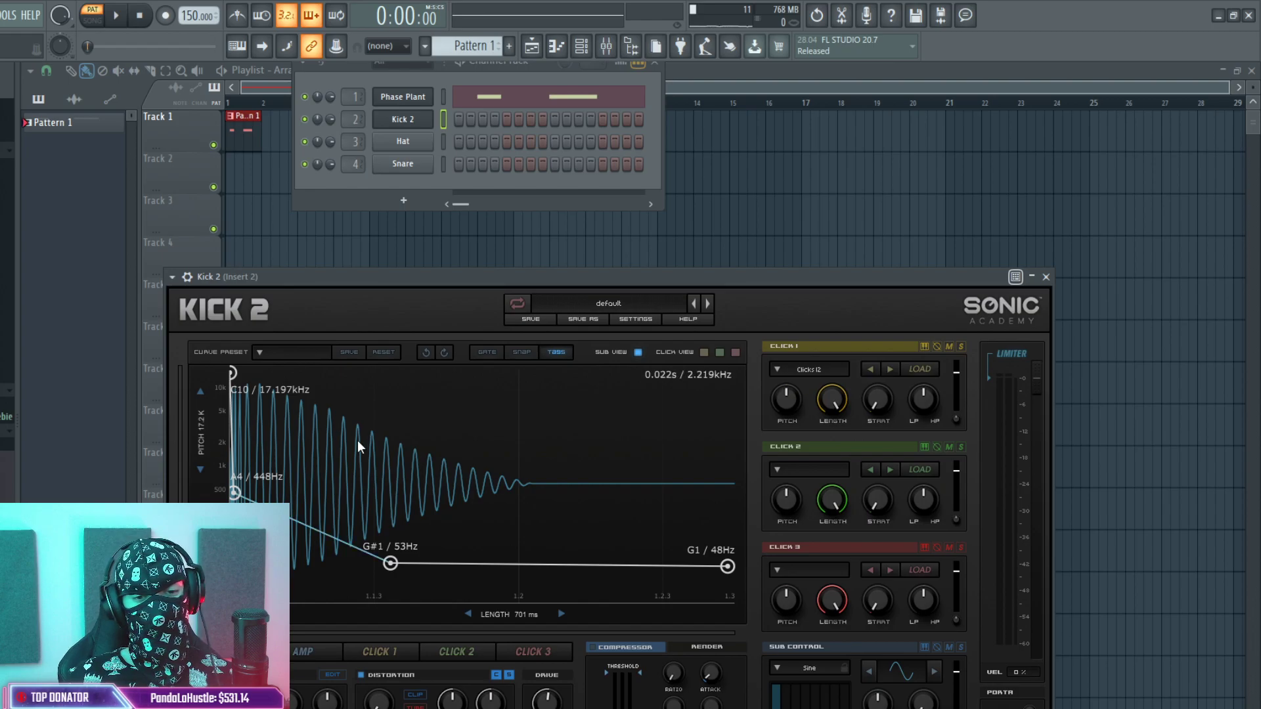
left_click(601, 306)
left_click(538, 346)
left_click(520, 399)
left_click(614, 398)
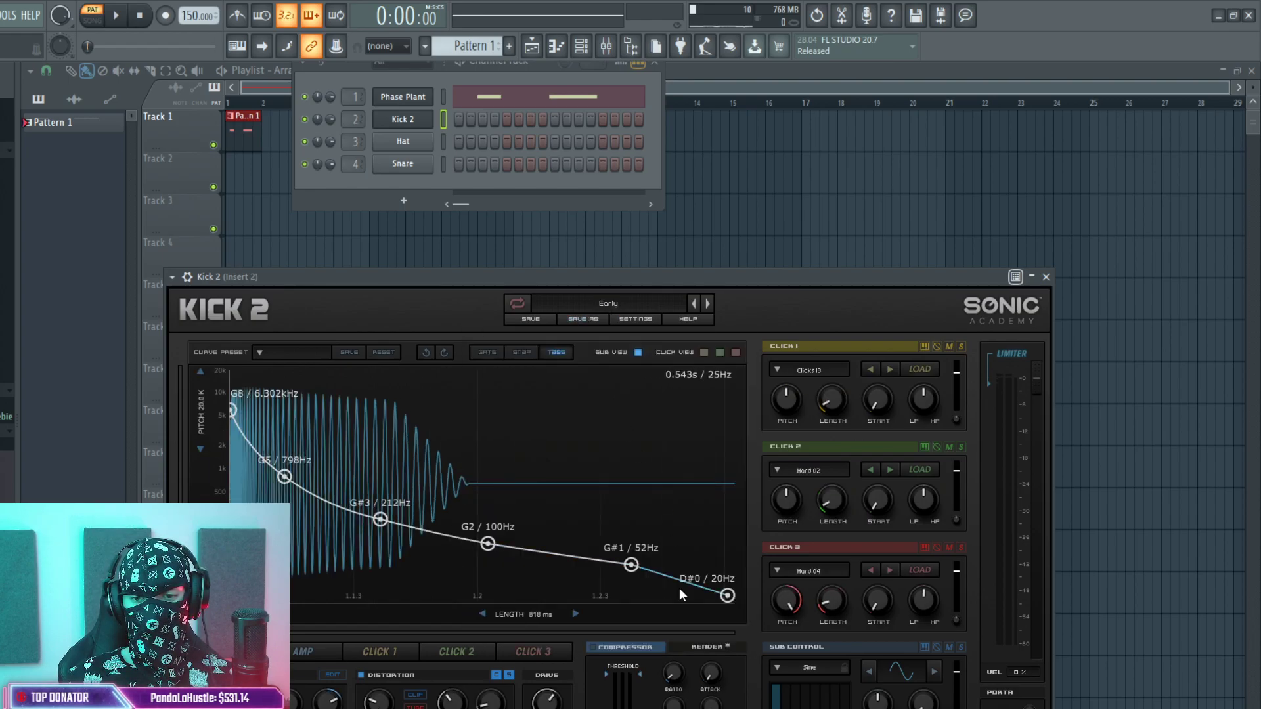
Add an A4 note at the start of Kick 2's piano roll and route the channel to mixer track 3.
key("F7")
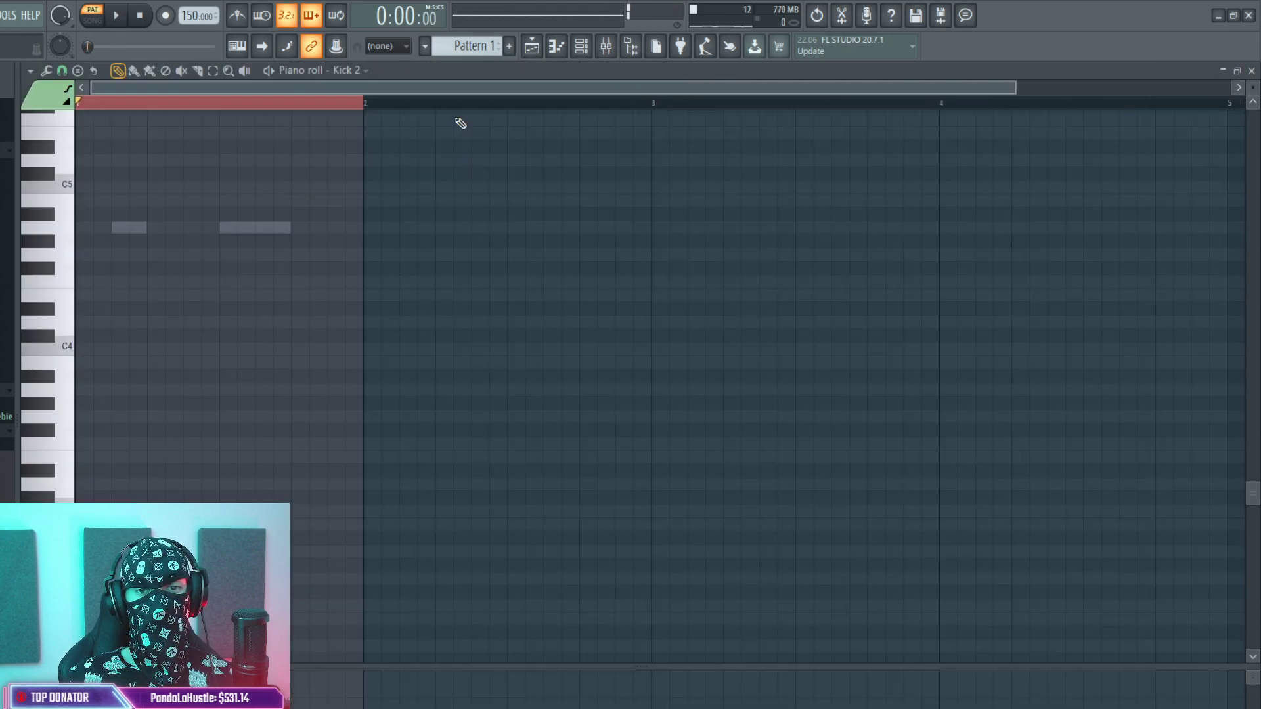
scroll(168, 352, "up", 2)
left_click(118, 309)
left_click(581, 46)
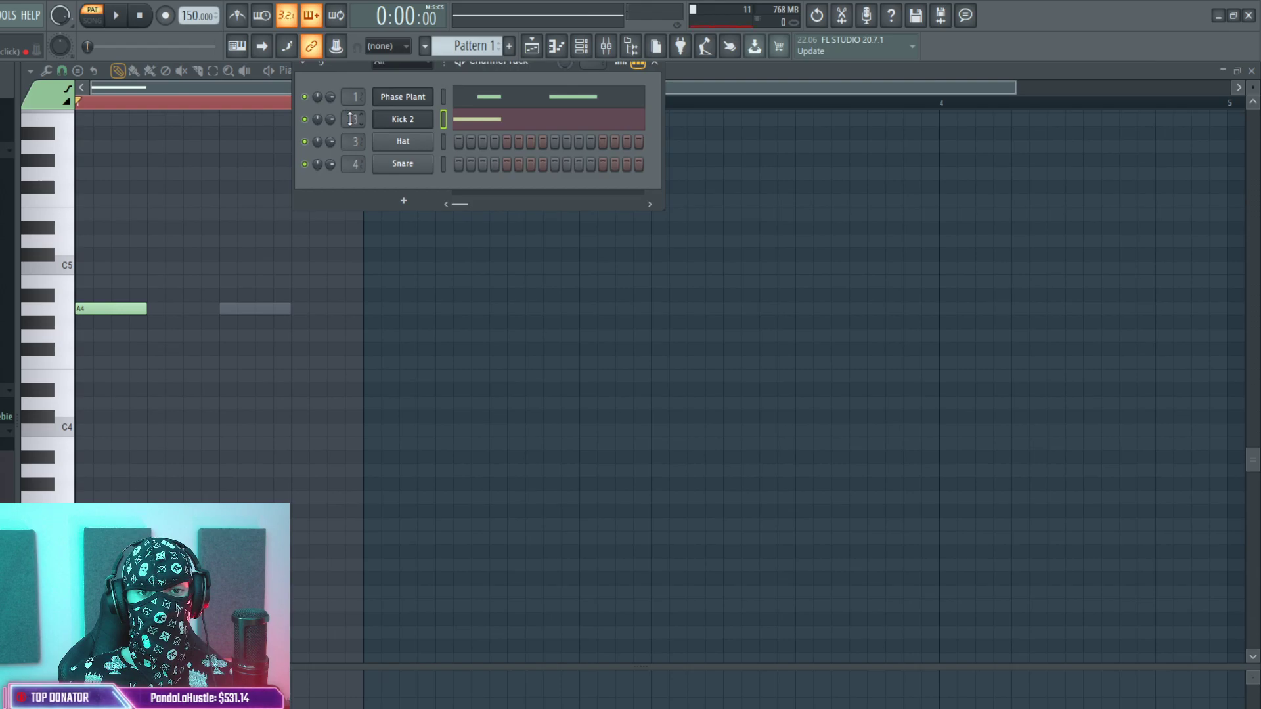
Shorten the first kick note to half a beat, add matching A4 notes on the other three beats and audition the pattern.
left_click(101, 295)
right_click(102, 296)
right_click(103, 310)
left_click_drag(146, 308, 112, 312)
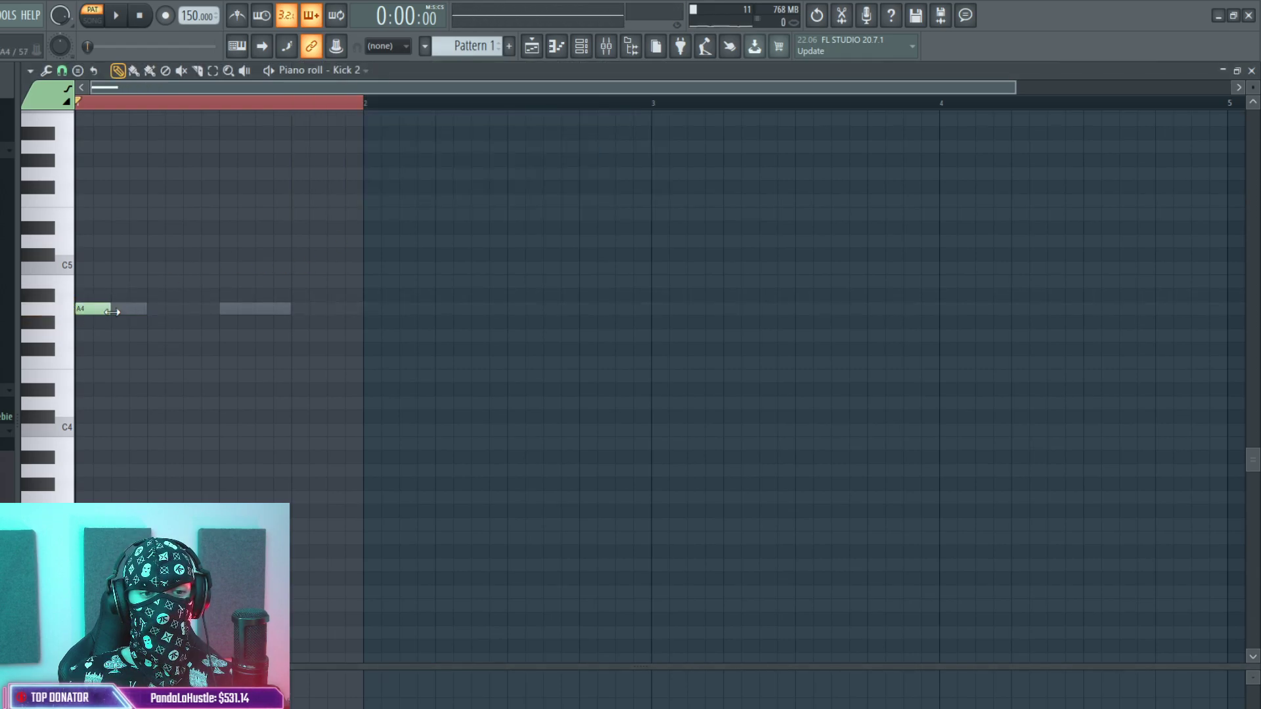
left_click(152, 310)
left_click(225, 310)
left_click(295, 310)
key("space")
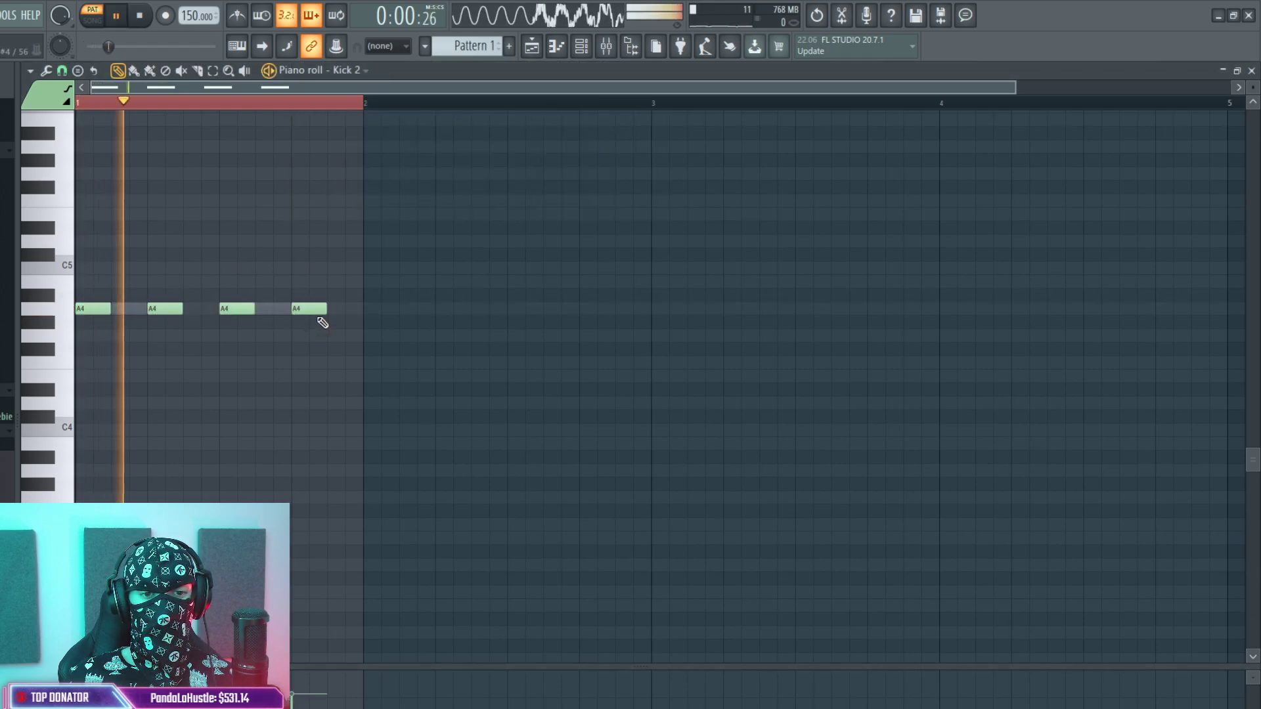
key("space")
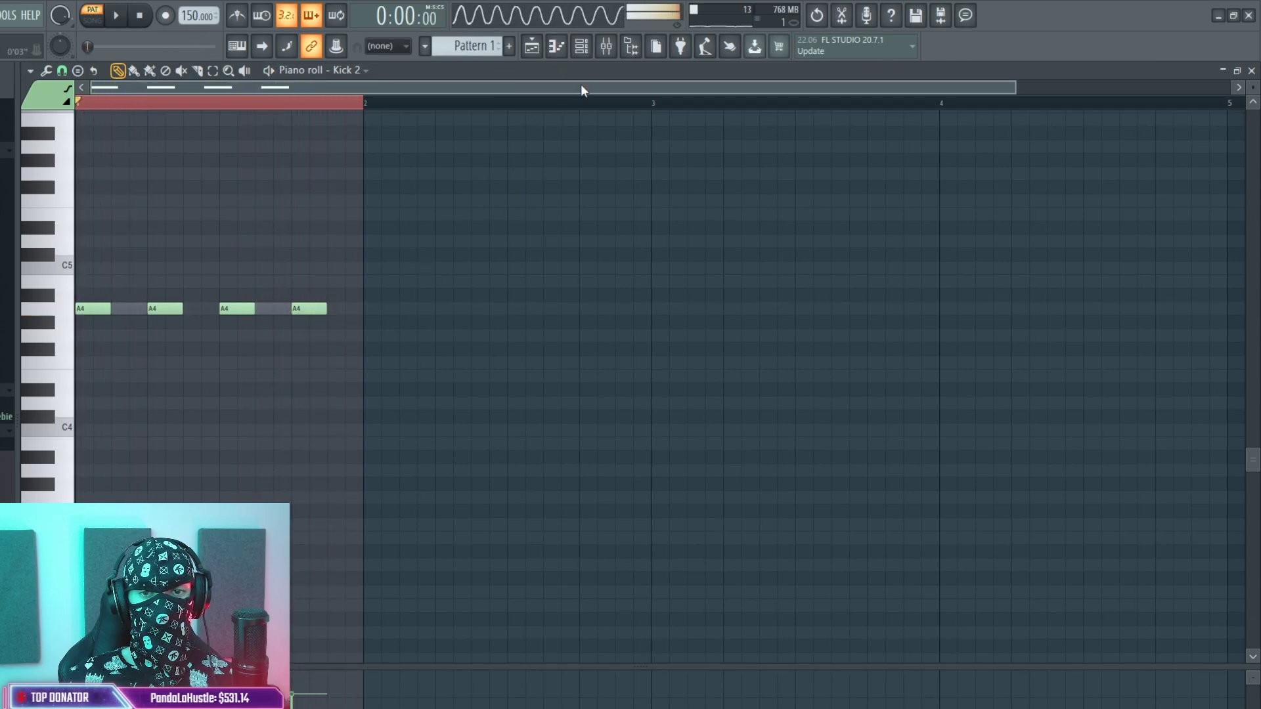
Add the VEC1 Loops140 003 sample at the start of Track 2 in the playlist and play the song.
key("F6")
left_click(543, 57)
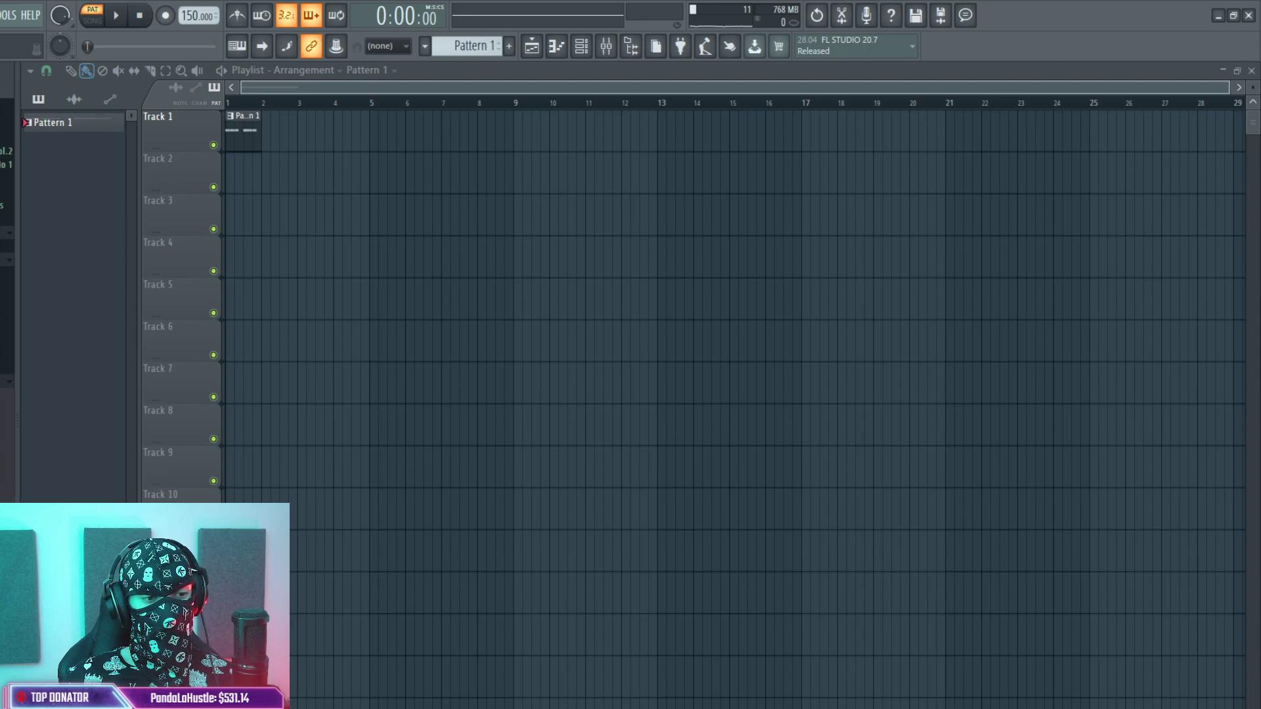
left_click_drag(274, 182, 247, 172)
key("space")
Stop playback, route the VEC1 Loops140 003 channel to mixer track 5 and lower that track's volume slightly.
double_click(247, 172)
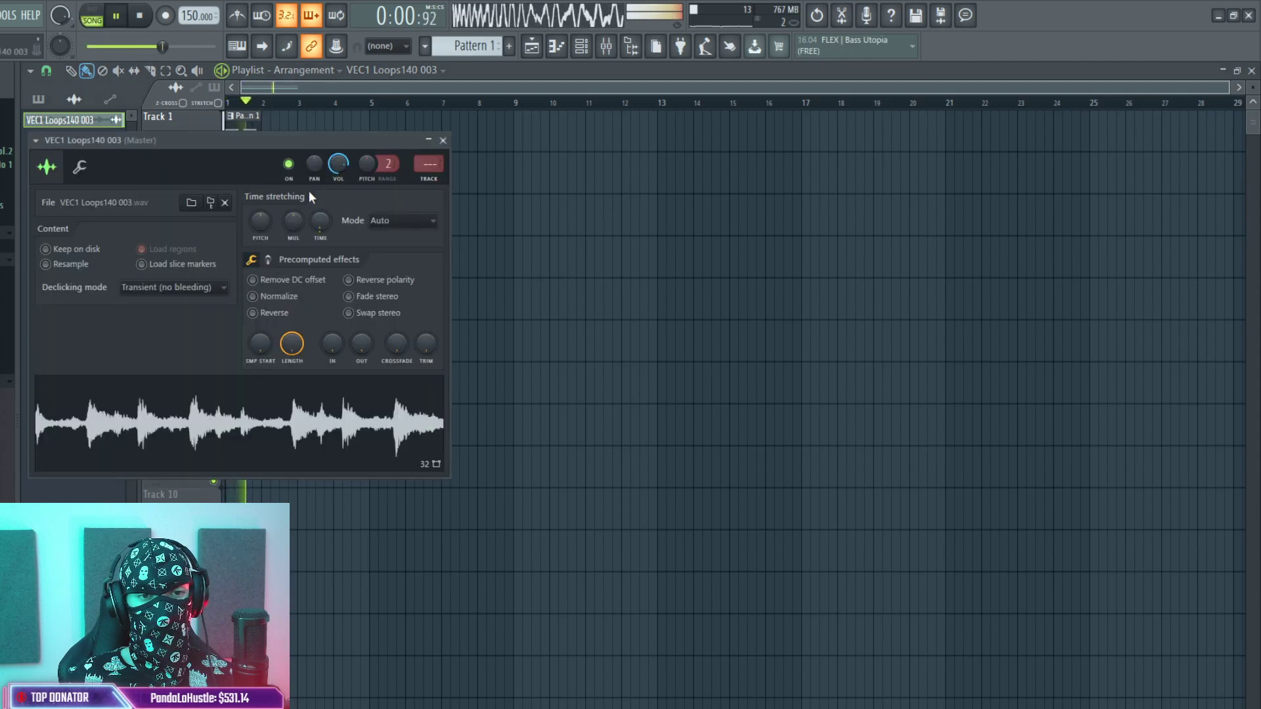
key("space")
left_click(430, 164)
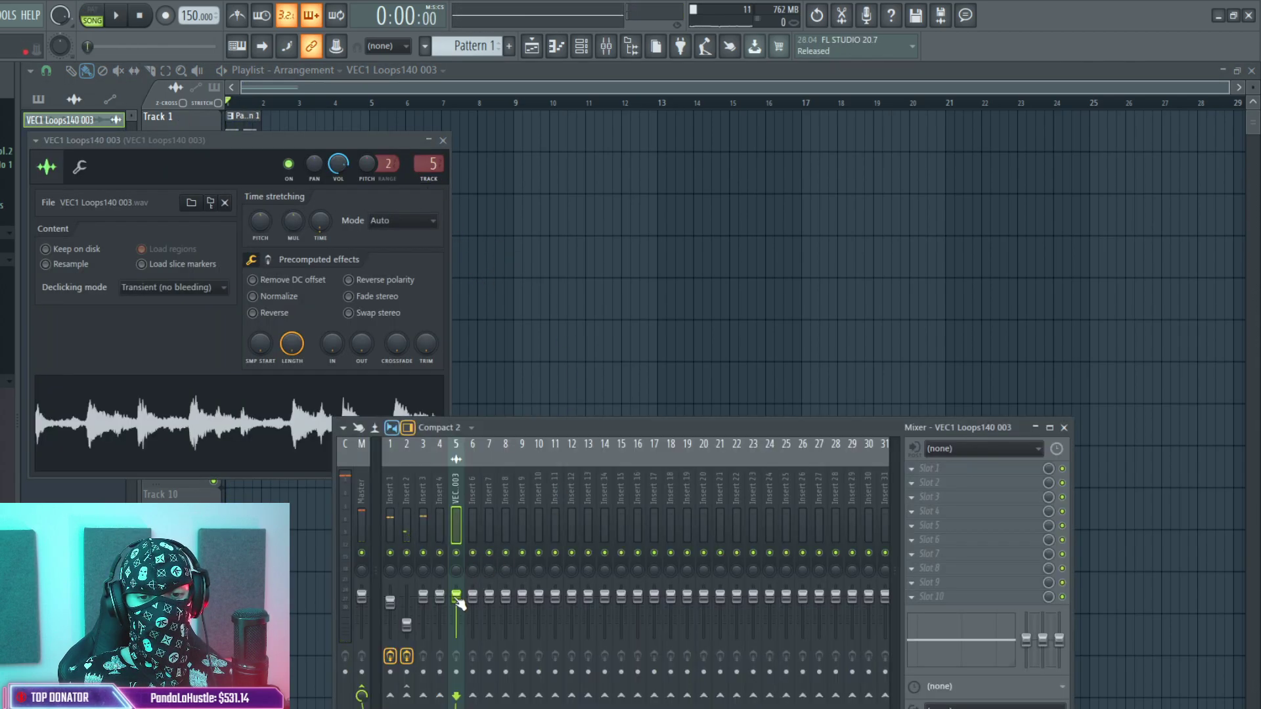
key("F12")
Reopen Phase Plant and play Pattern 1 in pattern mode with the Kick 2 channel muted.
key("F6")
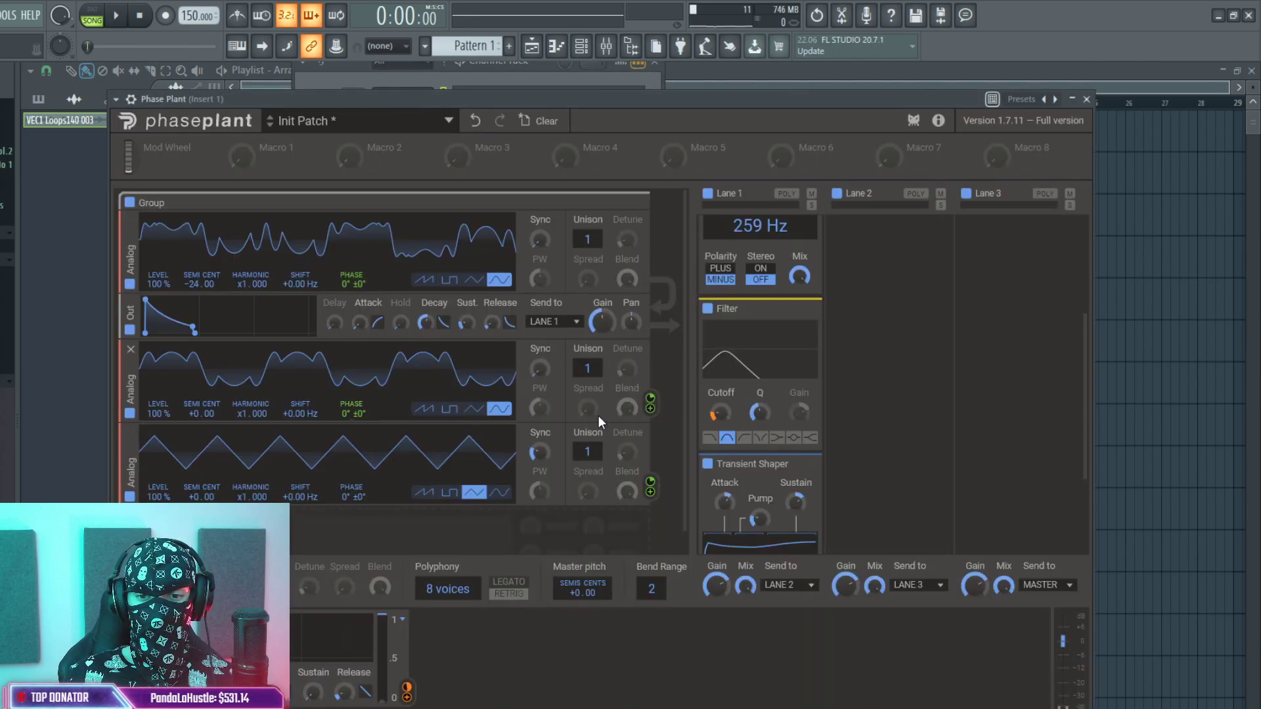
left_click(93, 14)
left_click(115, 15)
left_click(530, 63)
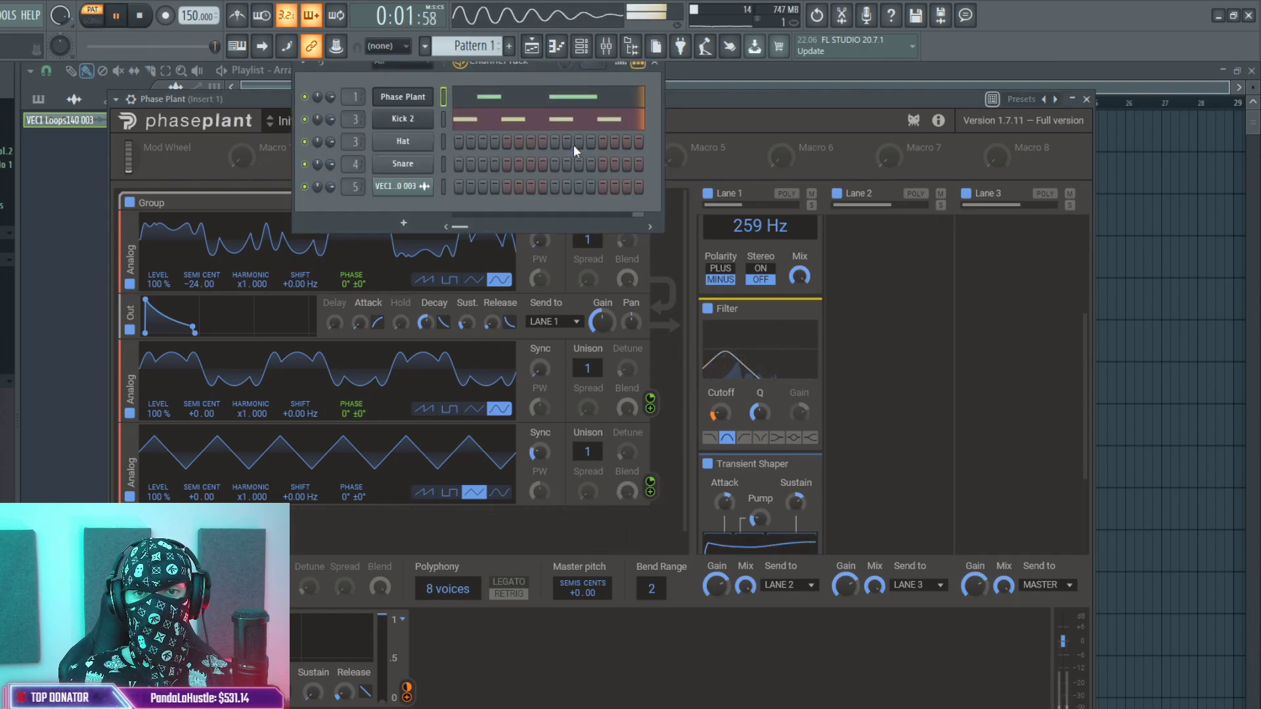
Set the bottom analog oscillator's phase modulation amount to 18% and raise the Q of Lane 1's Filter slightly.
left_click(649, 402)
scroll(650, 399, "up", 3)
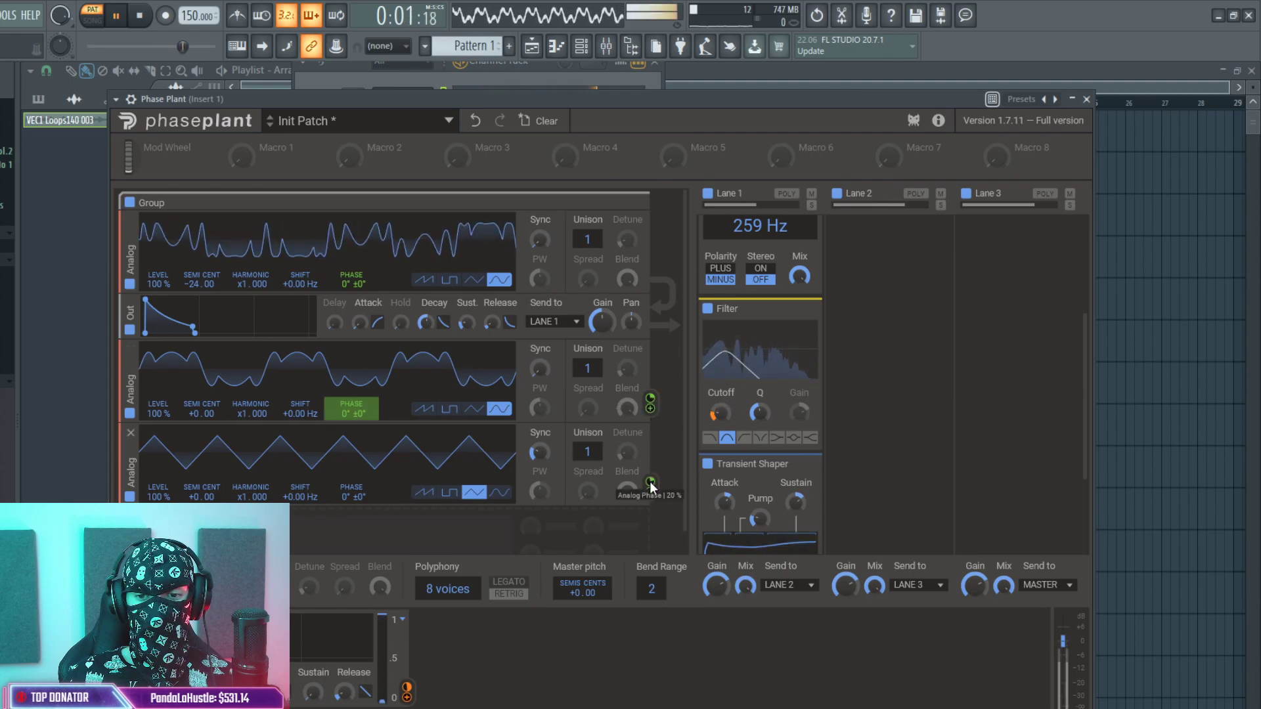
scroll(650, 484, "down", 2)
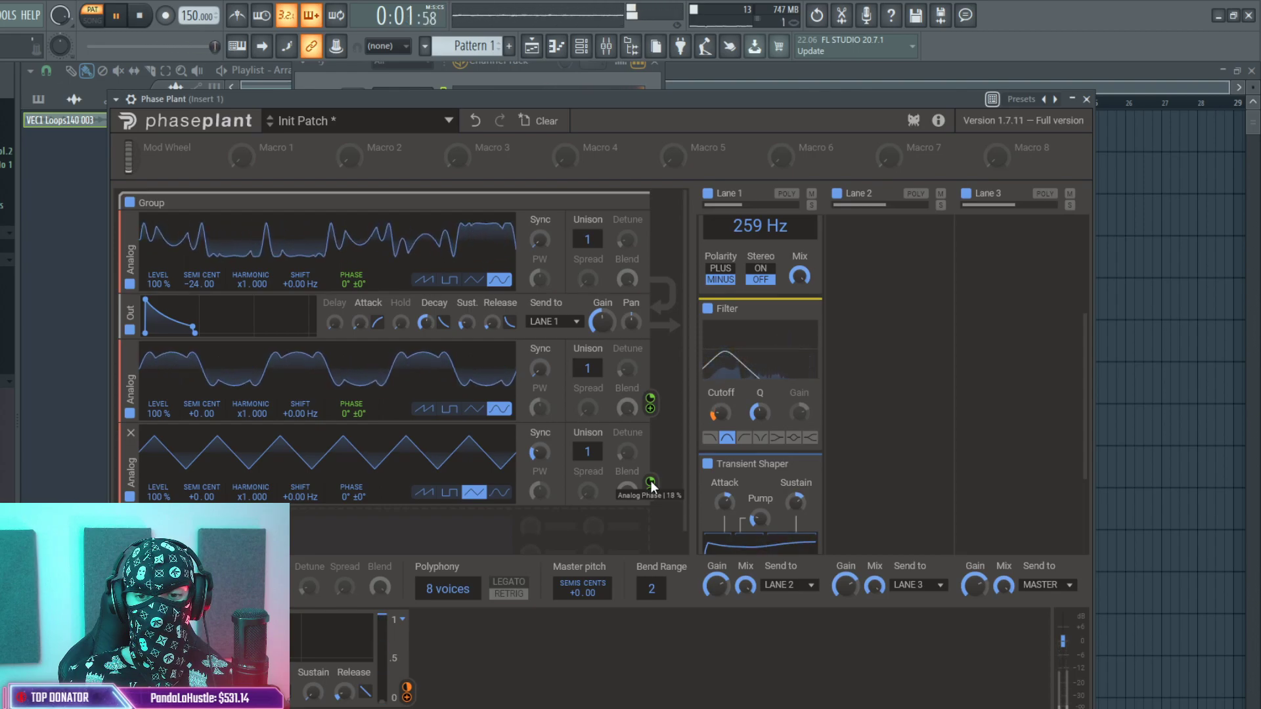
scroll(814, 414, "down", 2)
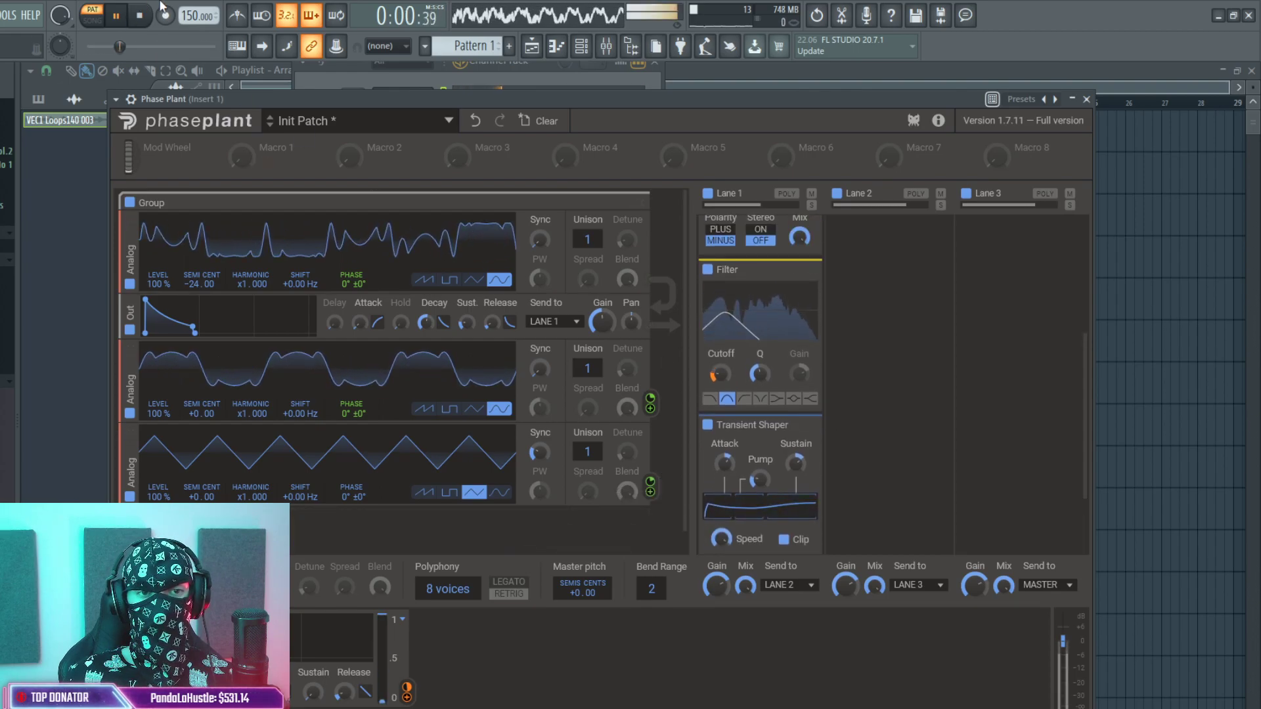
scroll(761, 381, "down", 2)
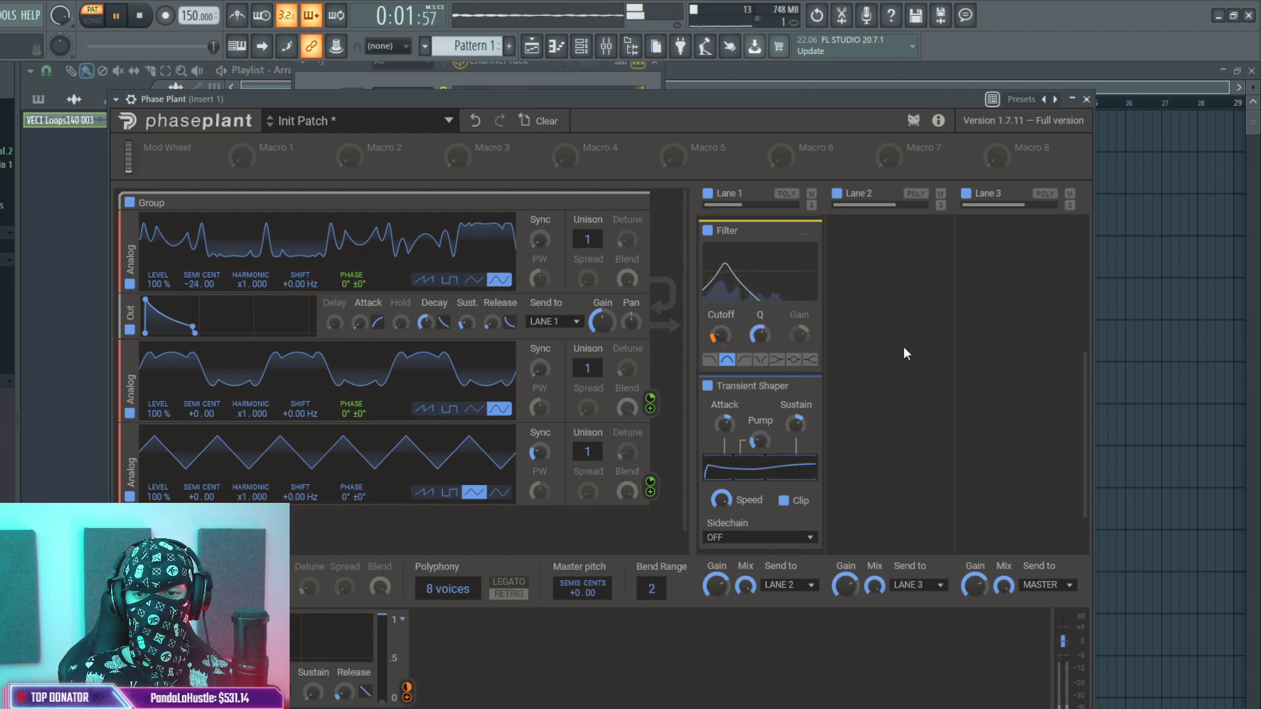
Lower Insert 1's volume in the mixer and fine-tune Insert 2's volume during playback.
left_click(605, 47)
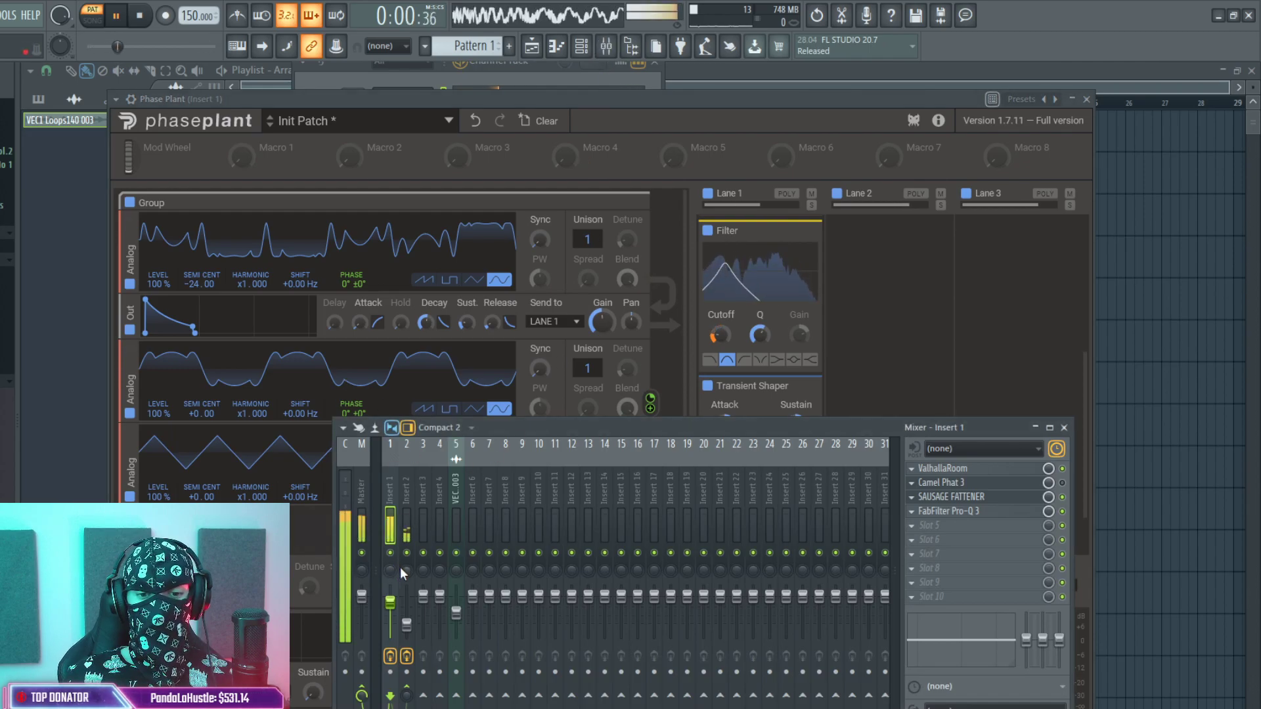
left_click_drag(390, 602, 402, 624)
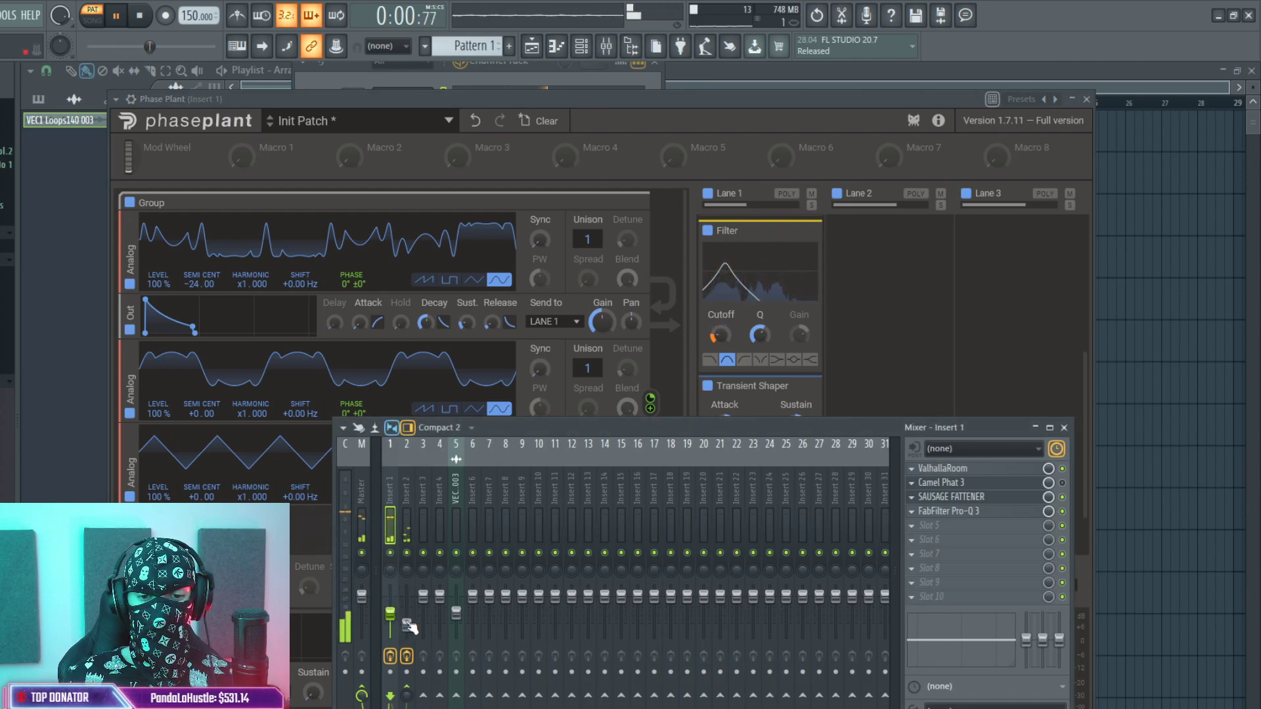
left_click(406, 622)
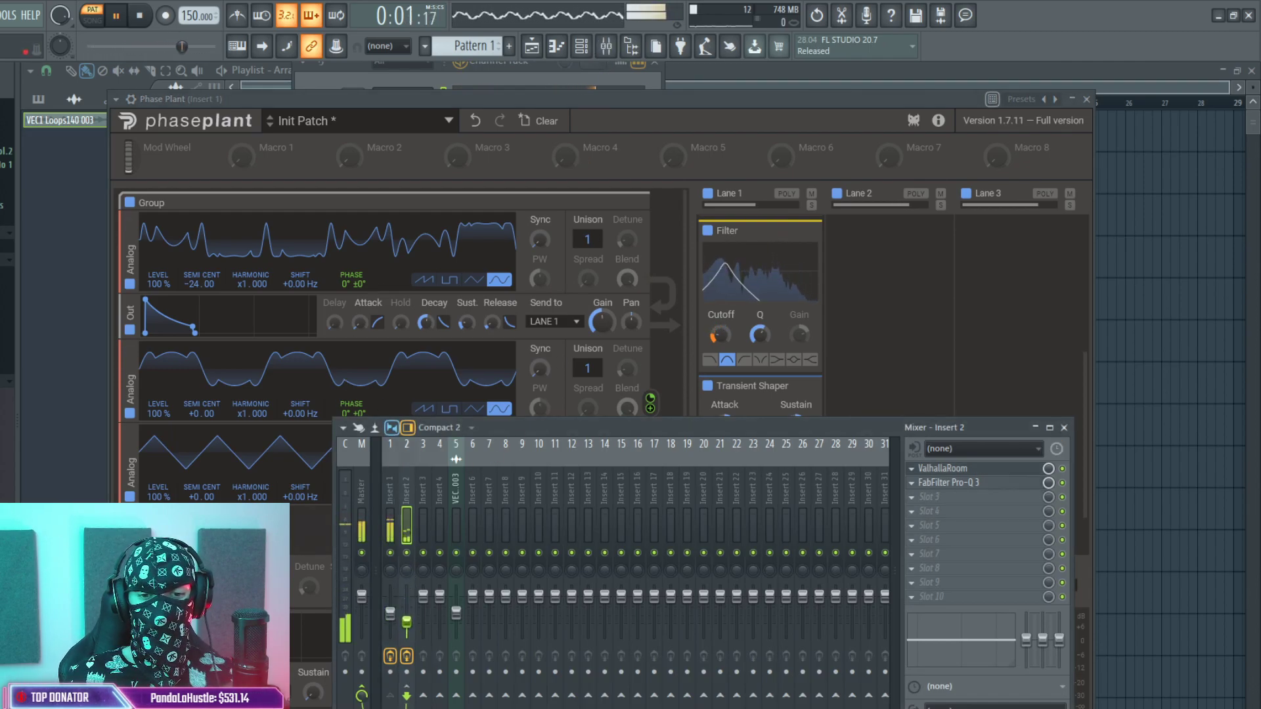
left_click_drag(406, 622, 407, 626)
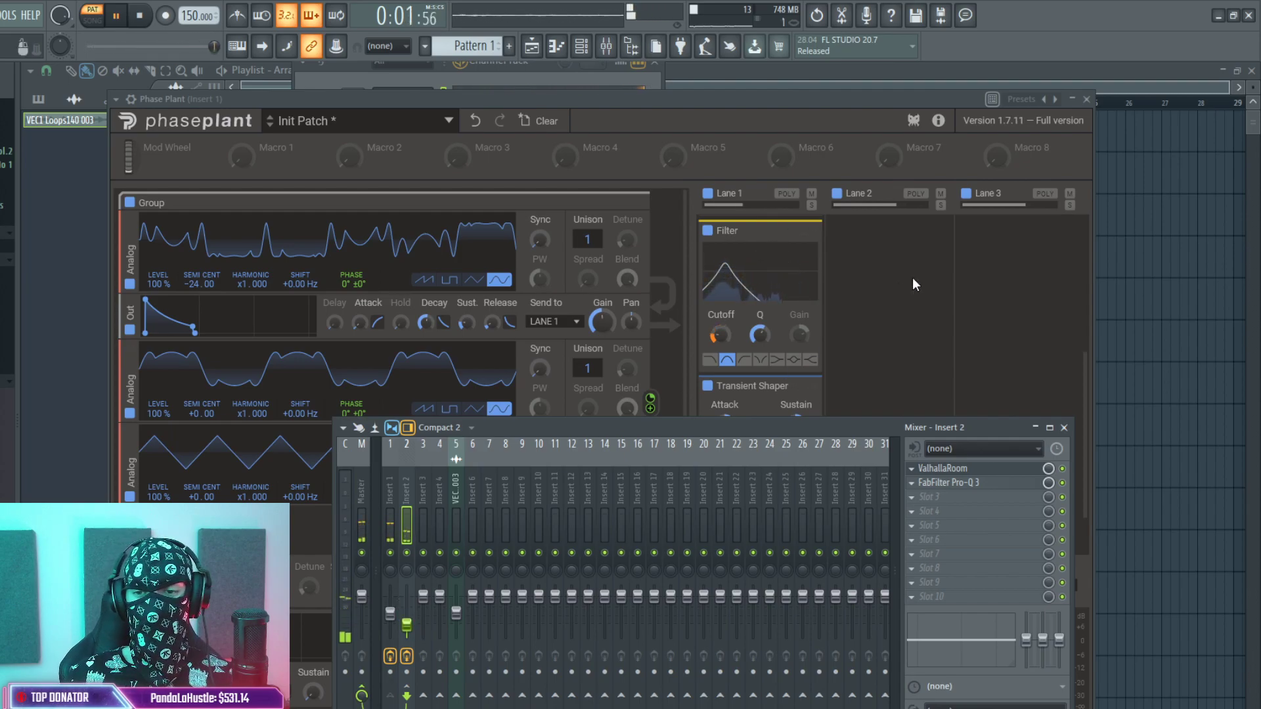
Stop playback, switch to song mode and open Pattern 1's Phase Plant notes in the piano roll.
left_click(532, 47)
key("space")
key("l")
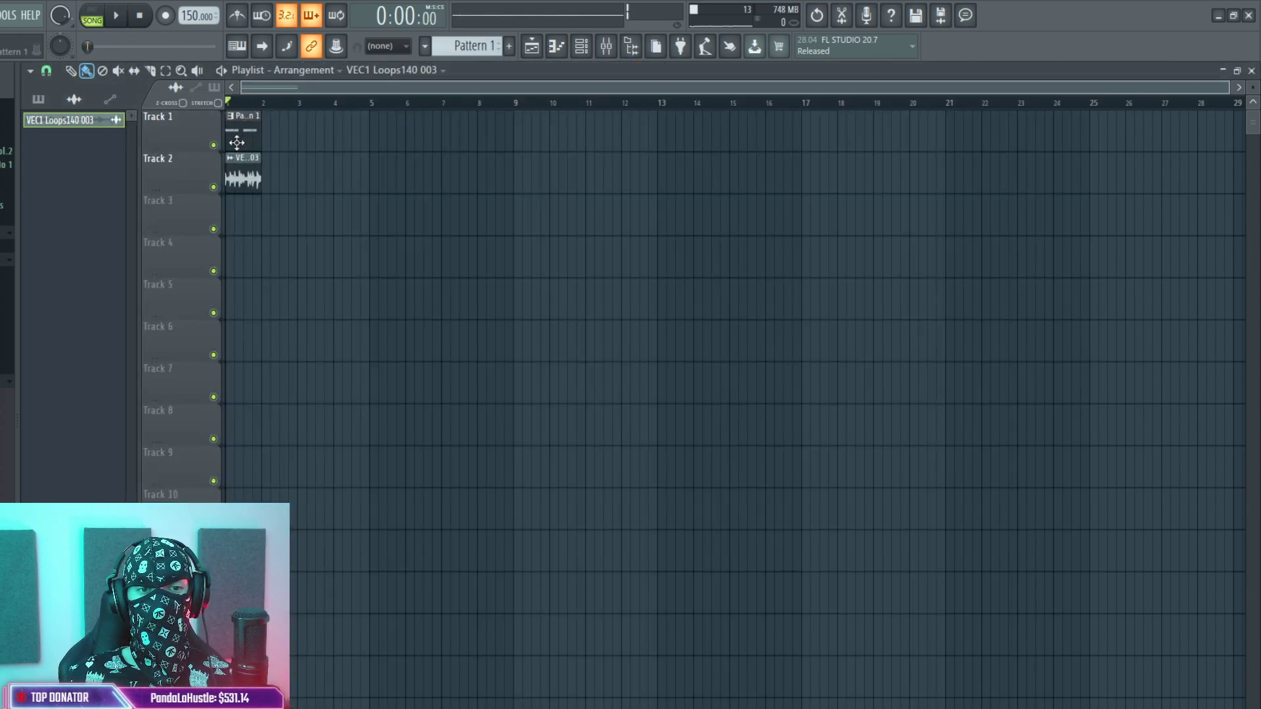
double_click(237, 143)
left_click(581, 46)
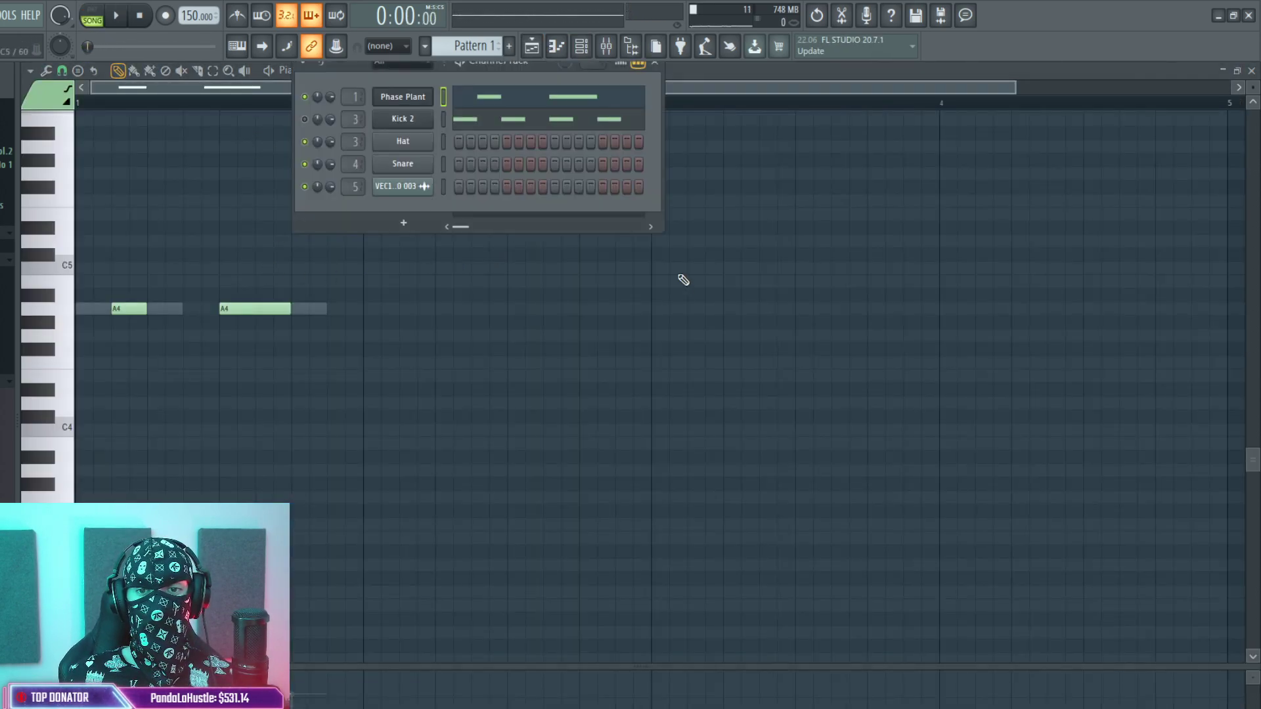
left_click(542, 100)
Replace the long A4 bass note with short A#4, A4 and F4 notes across the bar and play the song.
right_click(276, 308)
left_click(197, 308)
right_click(203, 308)
left_click(198, 295)
left_click(269, 309)
left_click(343, 336)
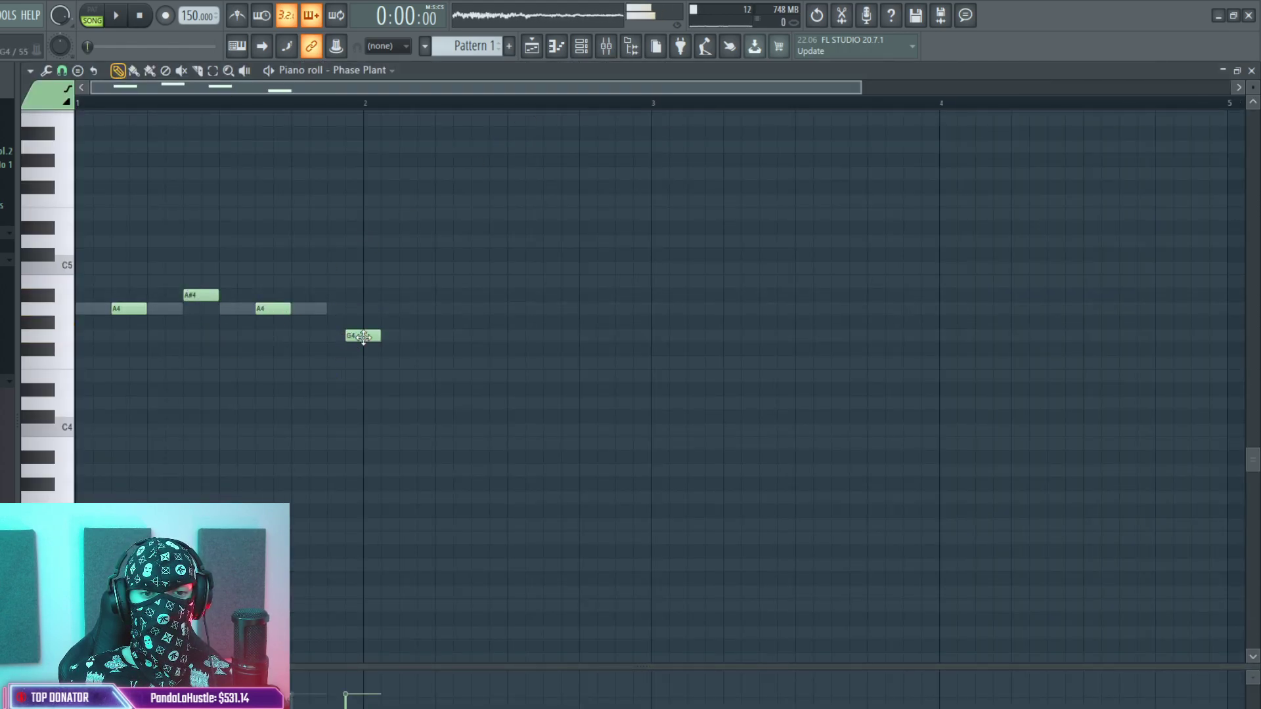
left_click_drag(355, 358, 337, 368)
key("space")
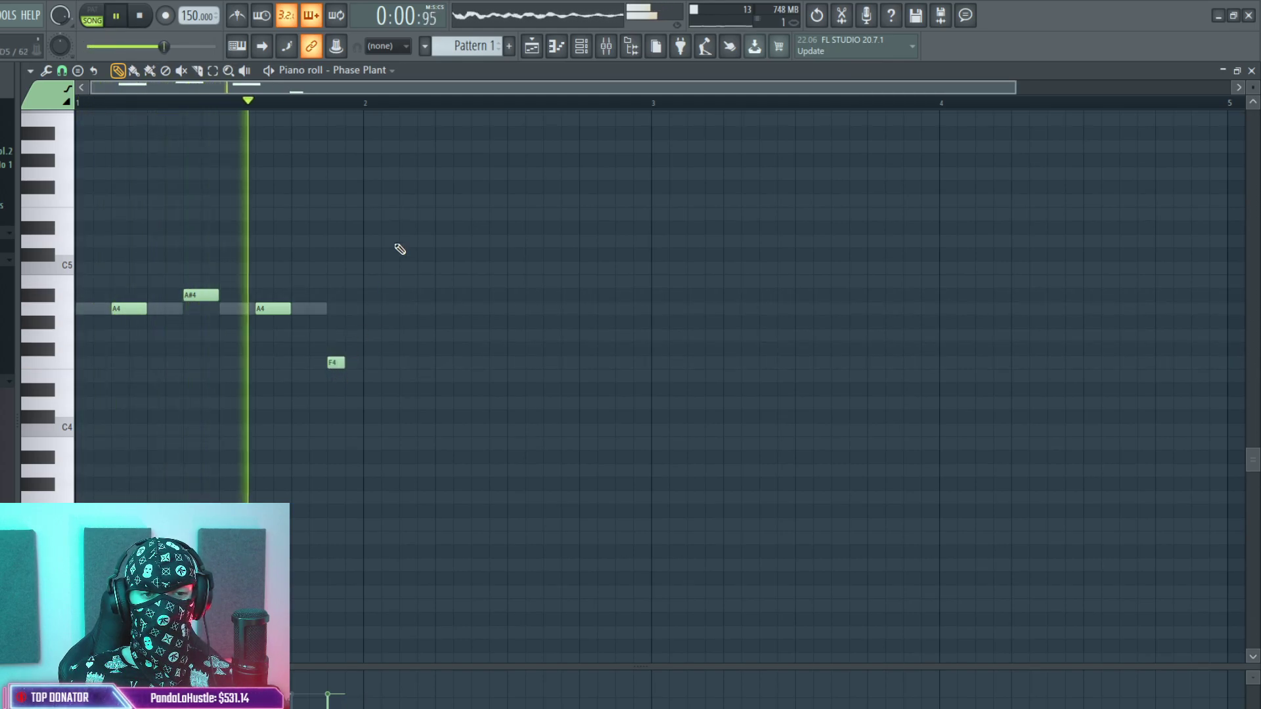
Unmute the Kick 2 channel and lower its volume slightly on mixer Insert 3.
left_click(581, 46)
left_click(304, 119)
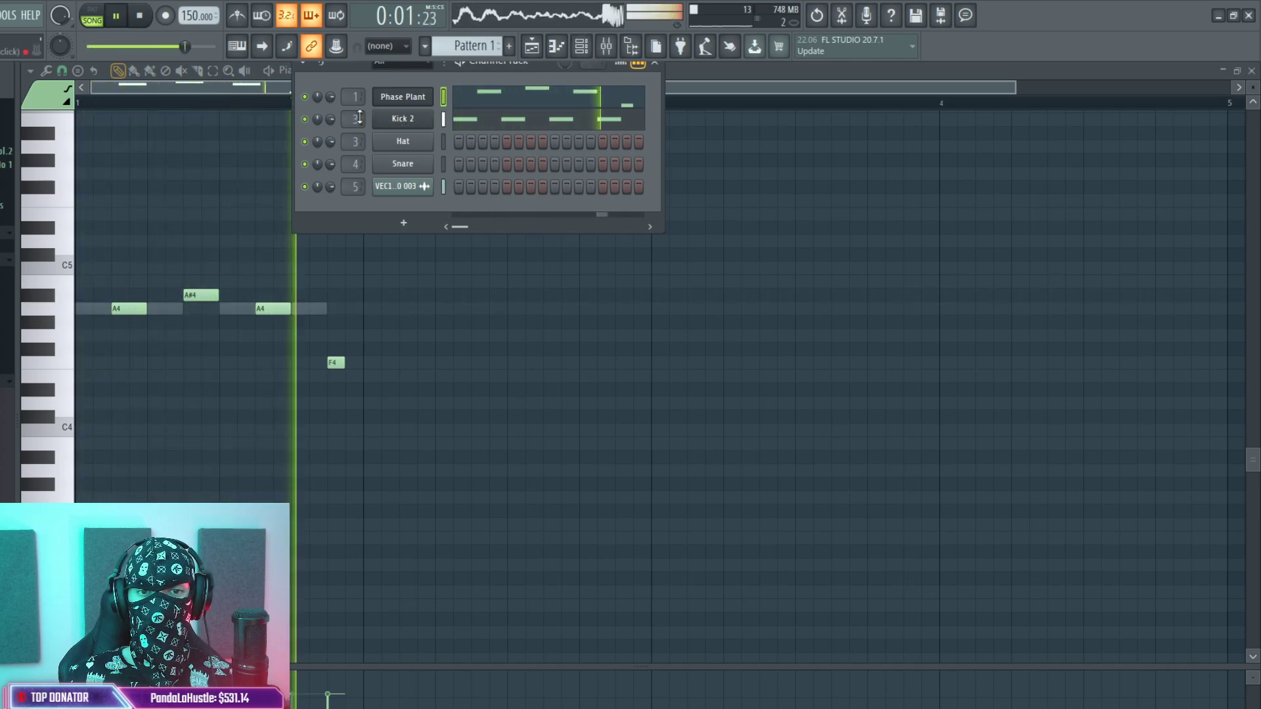
key("F9")
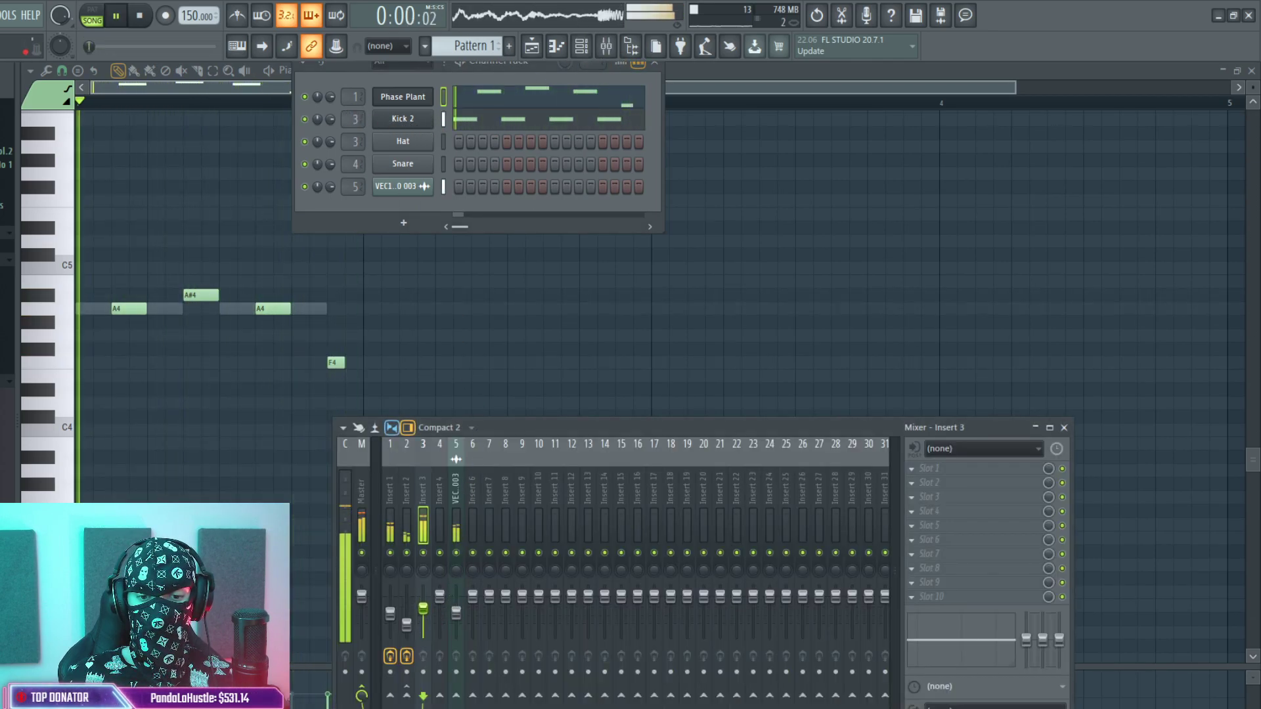
Try C#5 and D#5 notes in place of the A#4, then remove the D#5 and the first A4 during playback.
key("space")
left_click(239, 256)
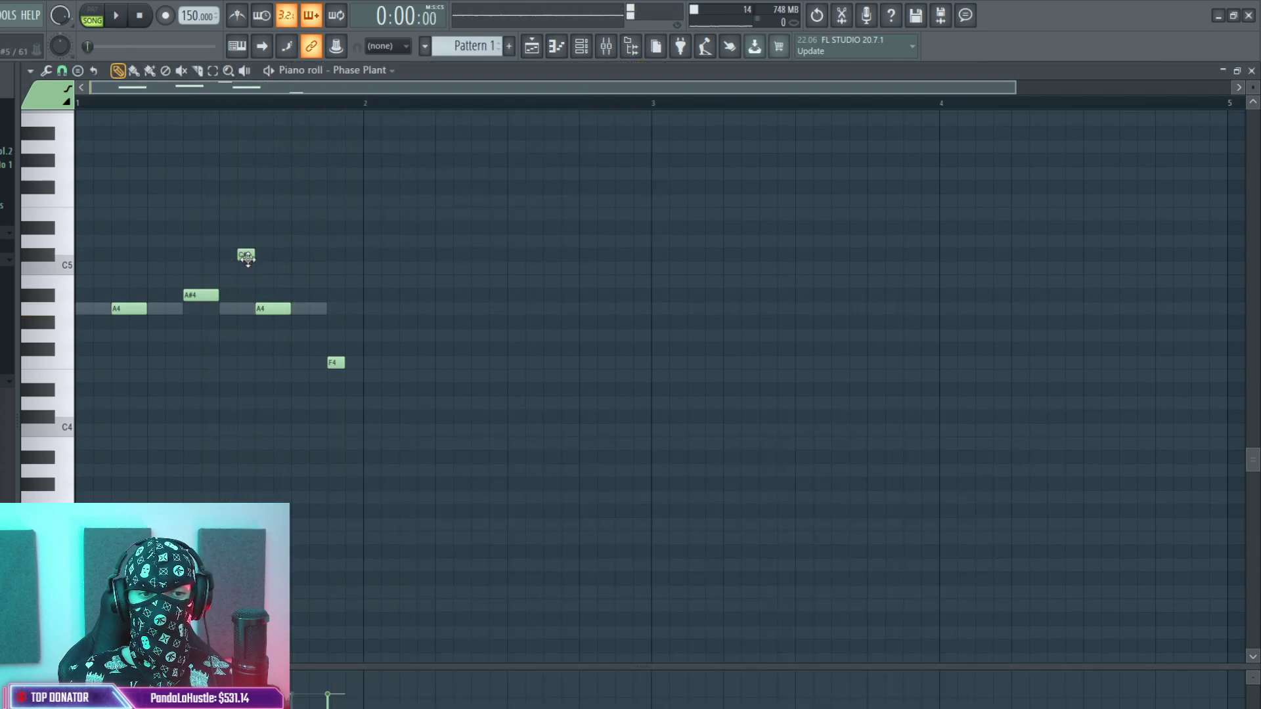
left_click(156, 227)
key("space")
left_click(209, 255)
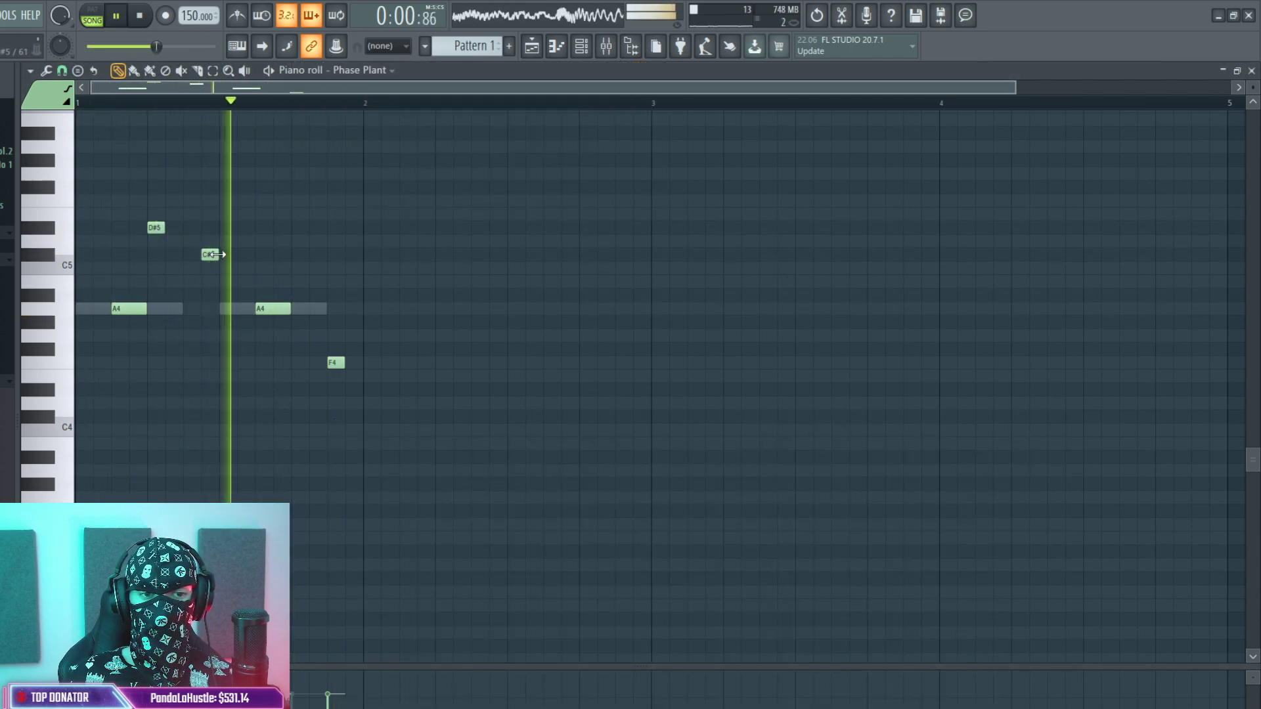
right_click(140, 307)
right_click(156, 228)
key("space")
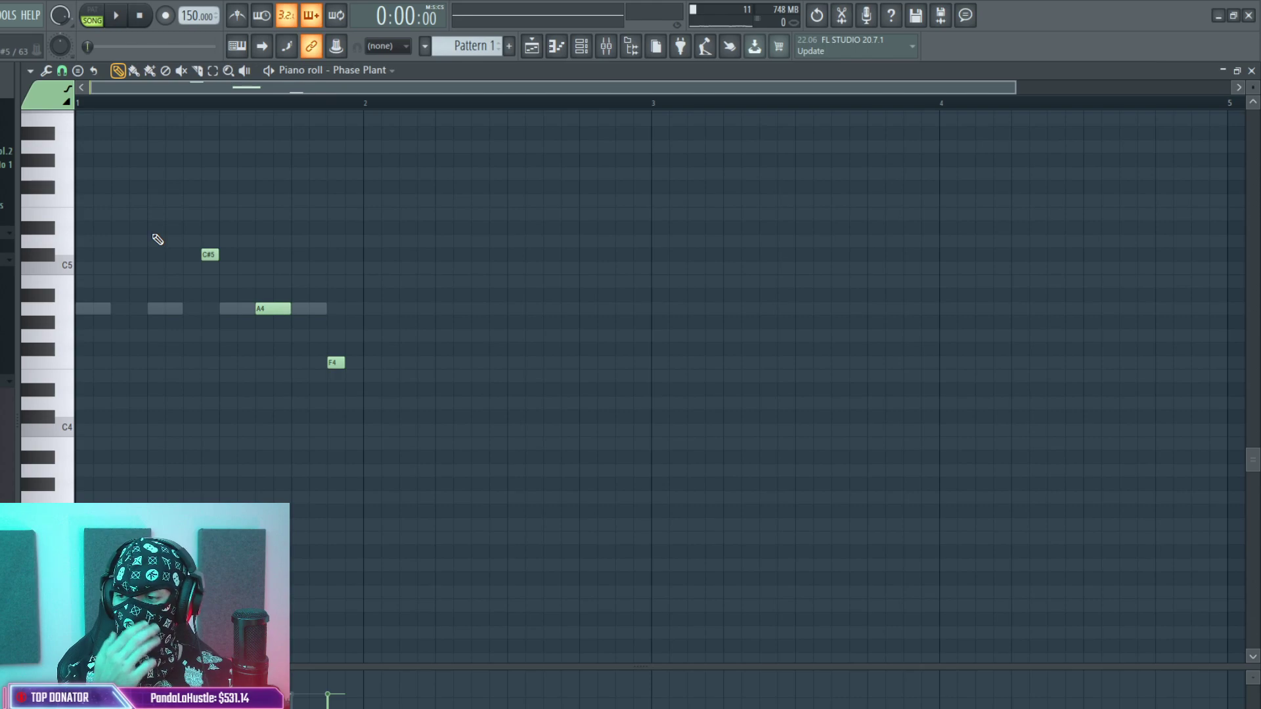
Redraw the first A4 as a shorter note, place a D5 on beat two and clear the C#5 while auditioning the song.
left_click(136, 308)
left_click_drag(136, 309, 116, 306)
key("space")
left_click(226, 241)
right_click(209, 254)
right_click(227, 243)
key("space")
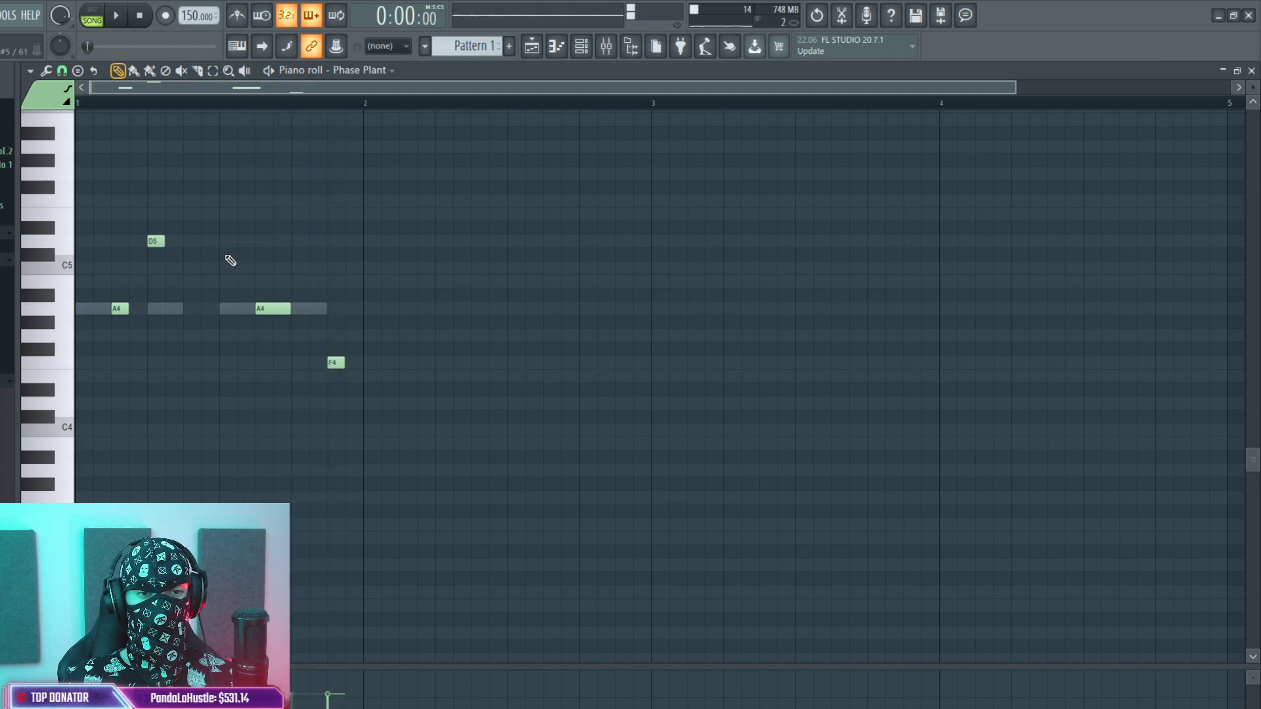
Add a short C#5 after the D5, replace the last A4 with an A#4 and audition the melody.
key("space")
right_click(273, 309)
right_click(228, 254)
left_click(210, 254)
key("space")
left_click_drag(272, 295, 290, 295)
key("space")
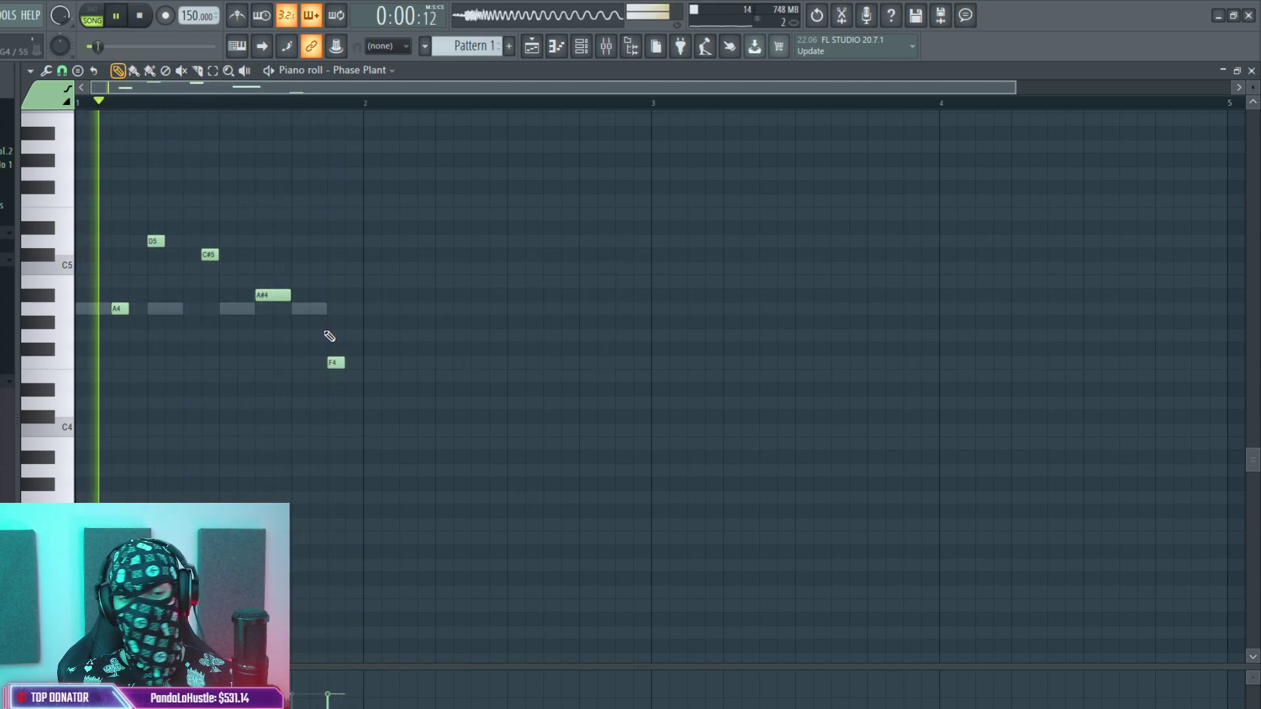
key("space")
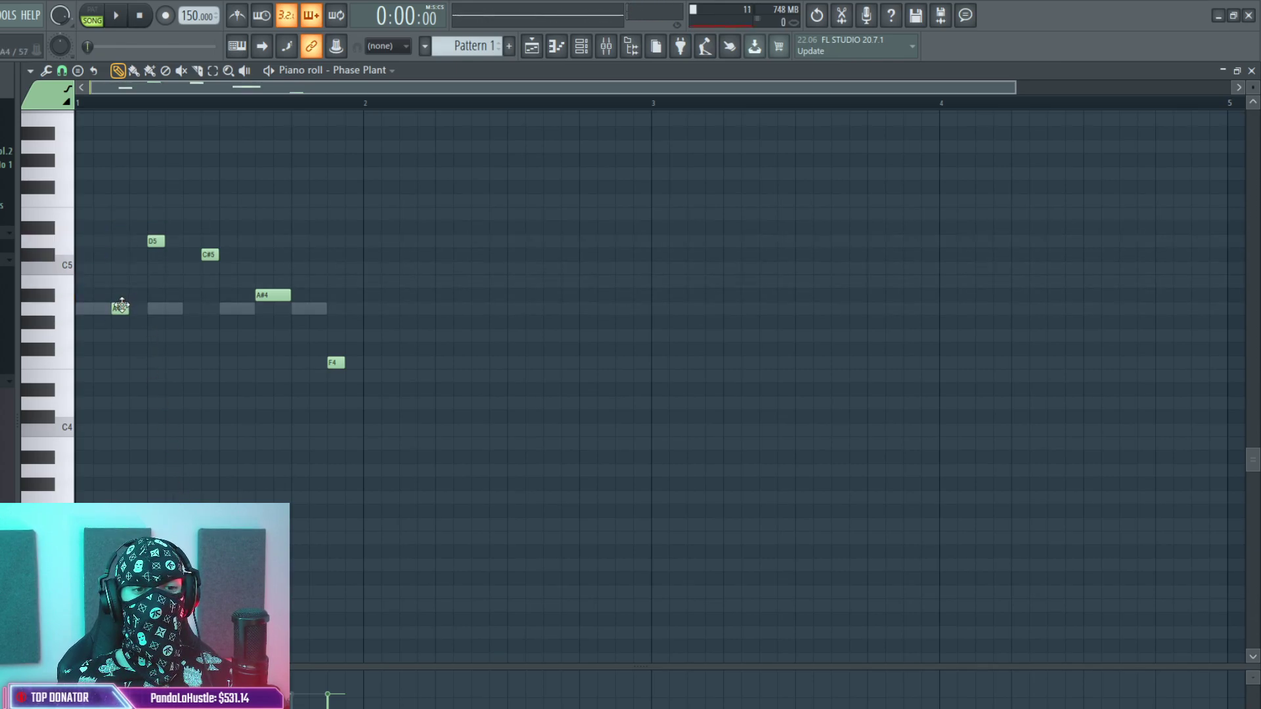
Switch playback to pattern mode, audition the pattern with the Phase Plant window open and reopen its piano roll.
left_click(581, 46)
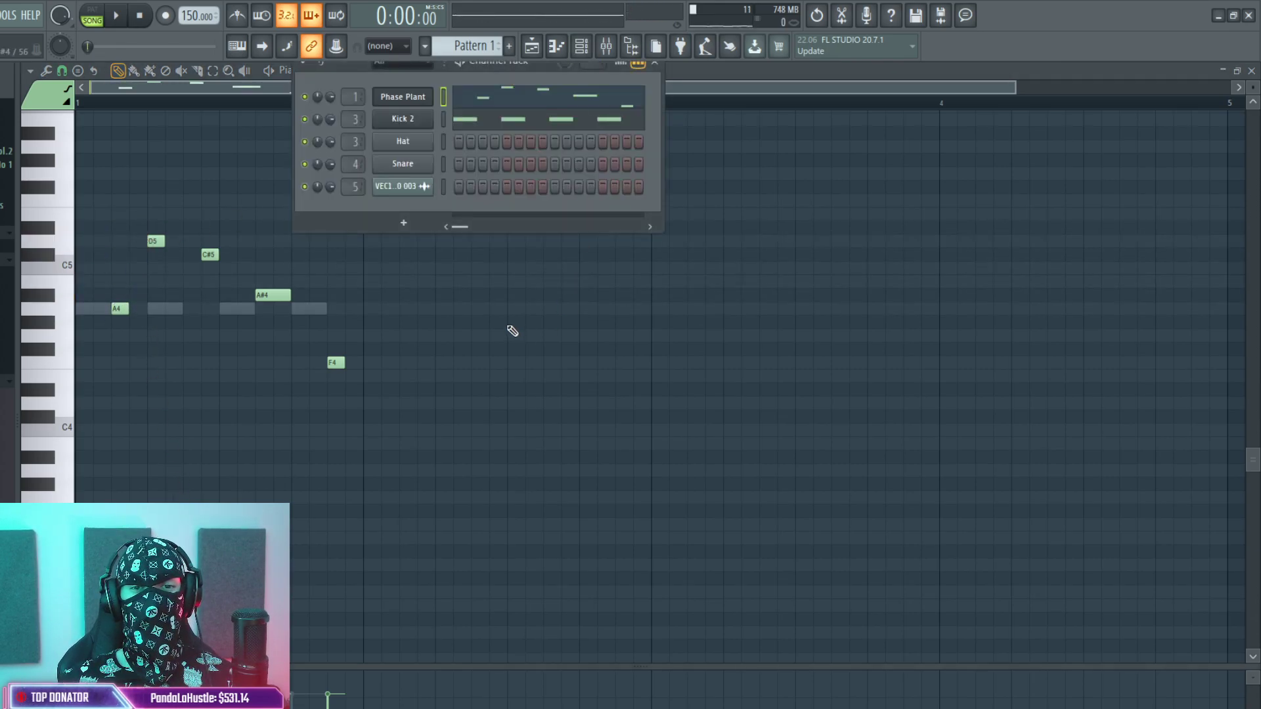
left_click(396, 97)
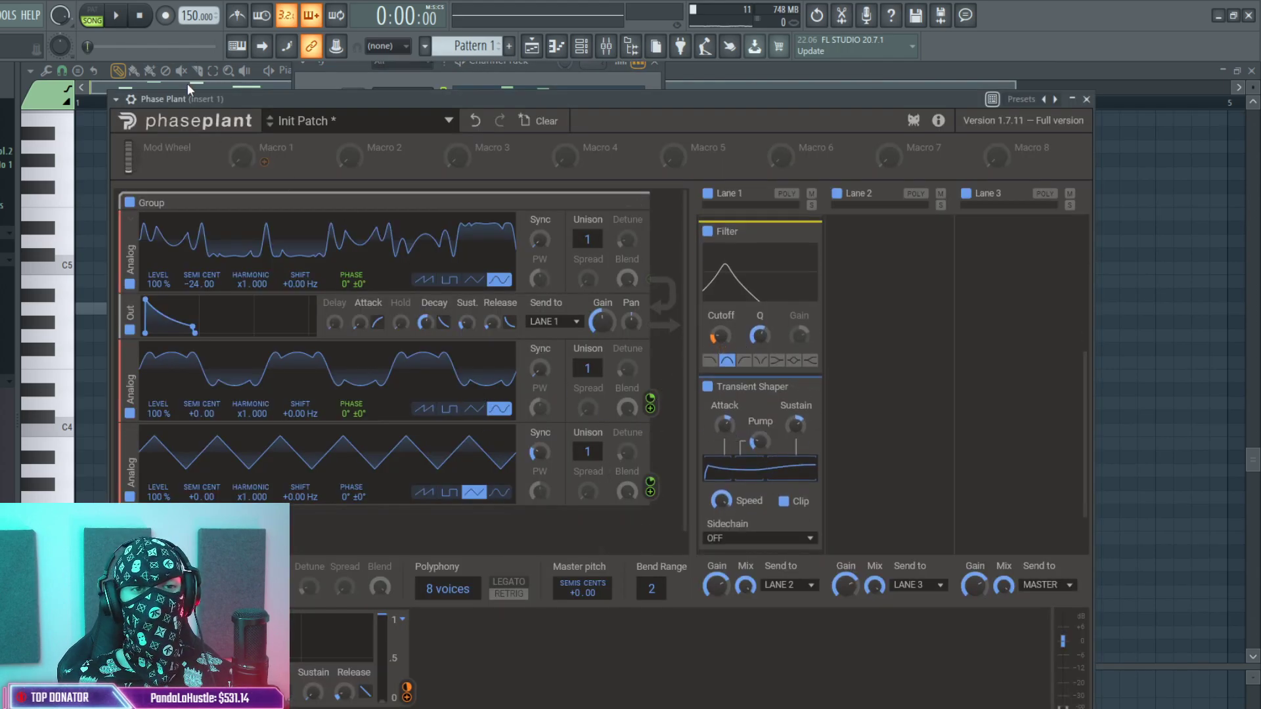
left_click(117, 16)
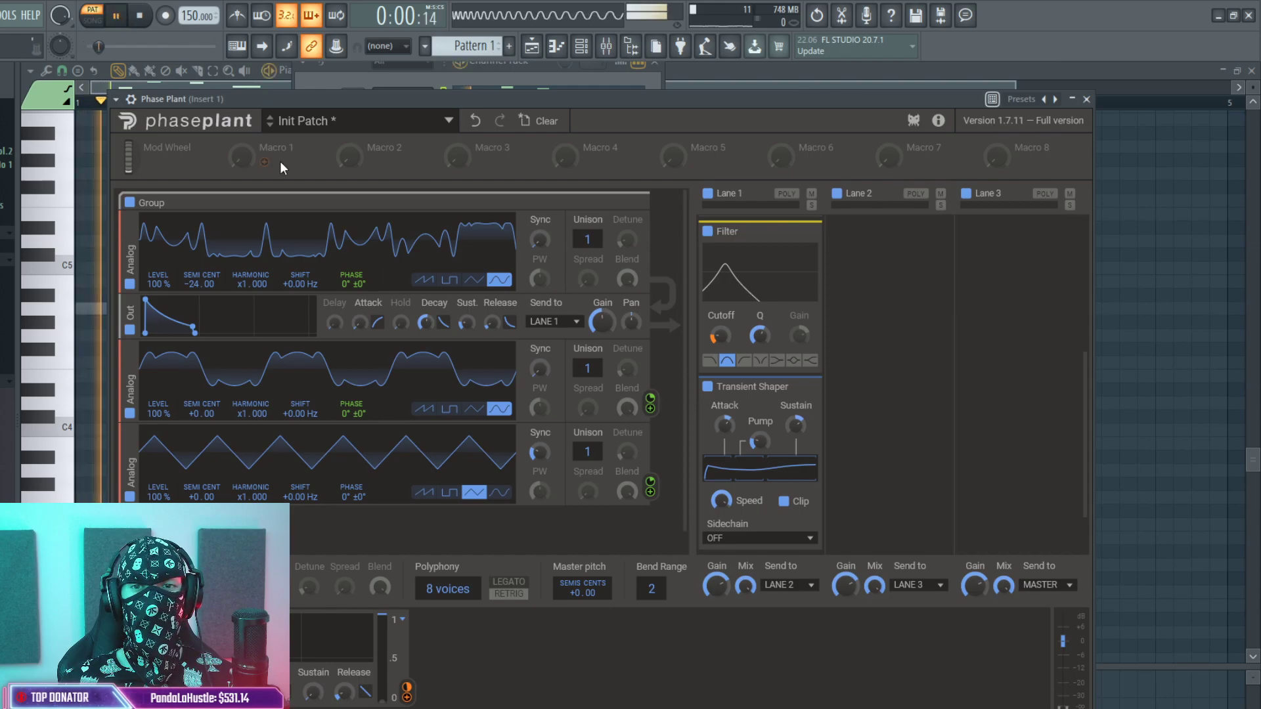
left_click(580, 51)
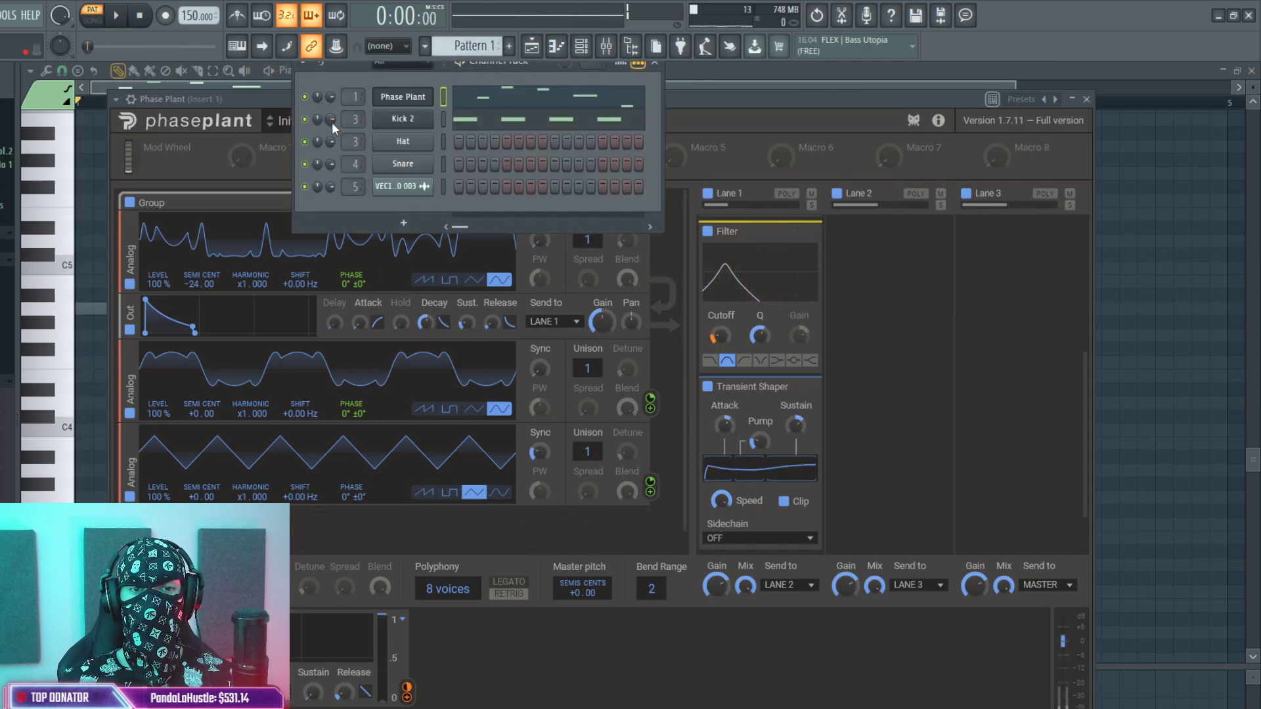
left_click(529, 104)
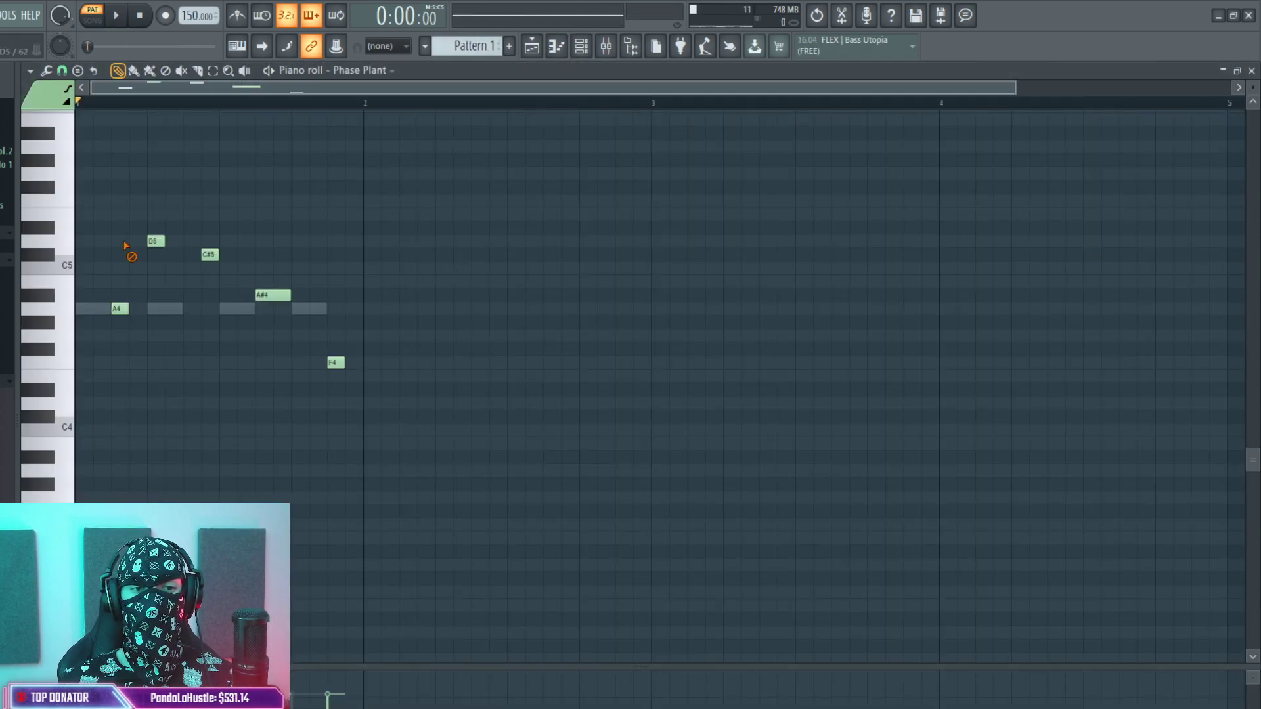
Clear the notes between the first A4 and the F4, move the A4 to the bar start and mute Kick 2 while playing.
left_click(164, 295)
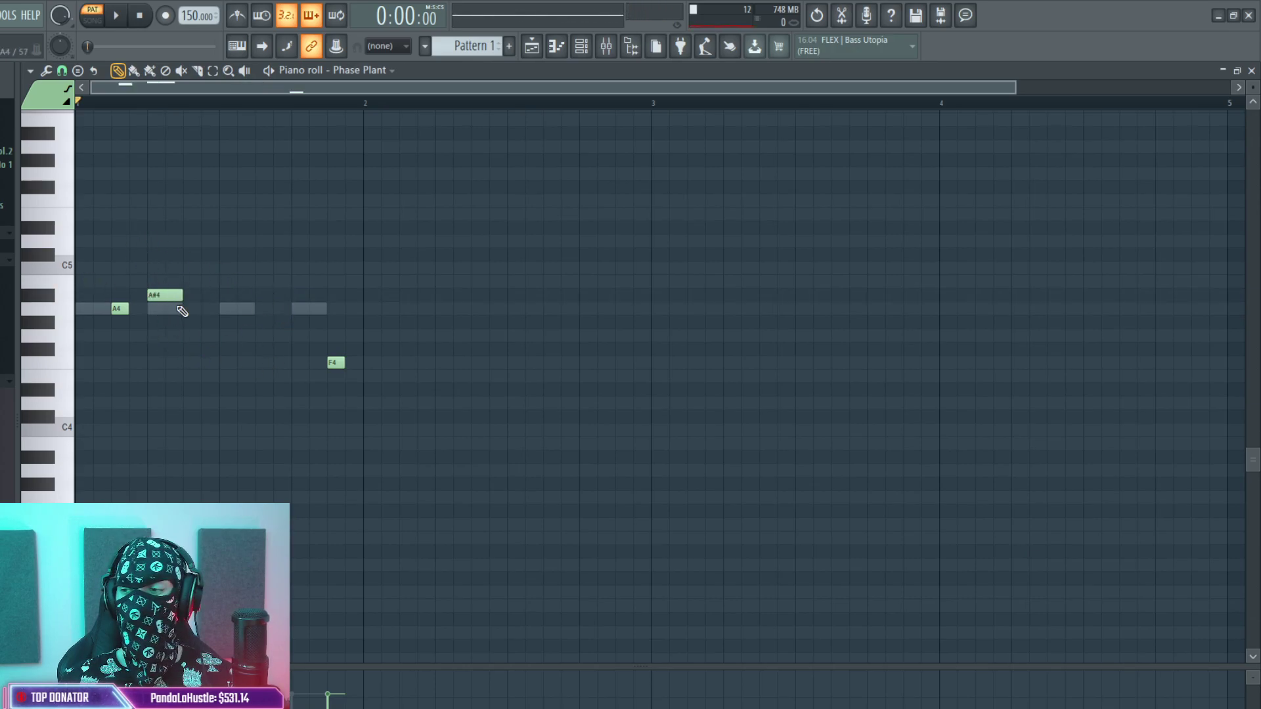
left_click_drag(66, 170, 62, 286)
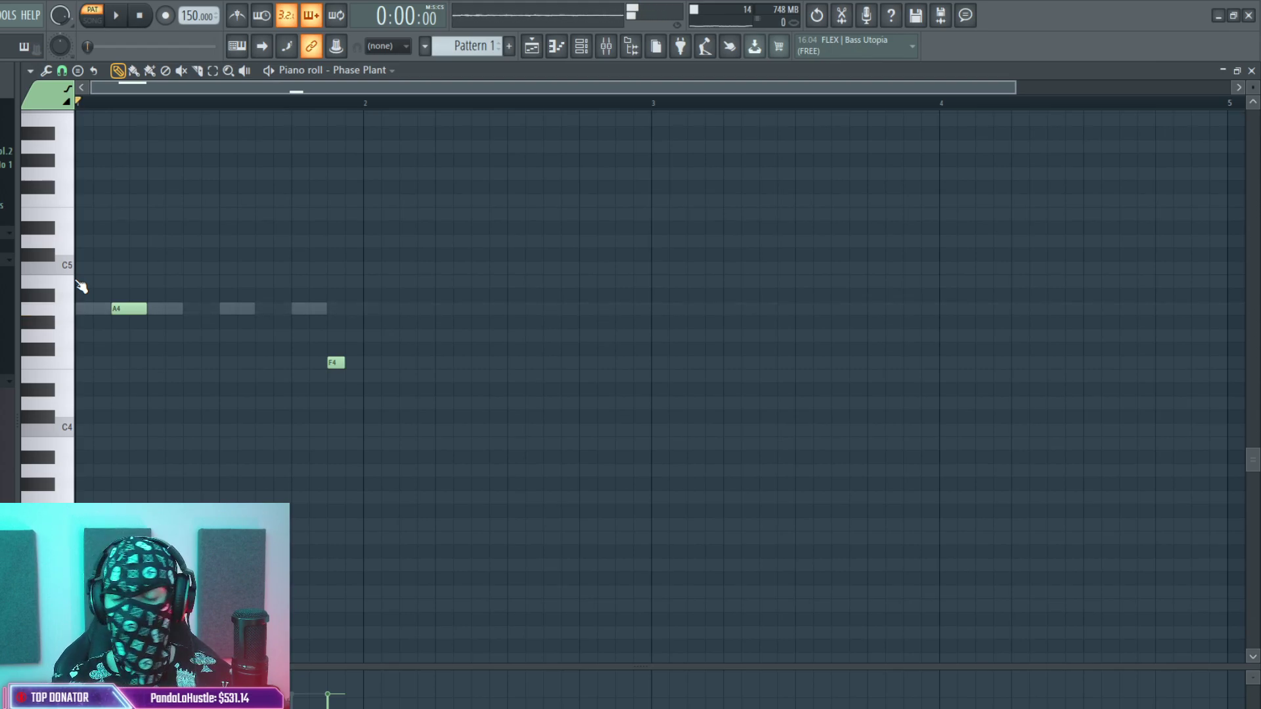
left_click_drag(128, 310, 106, 313)
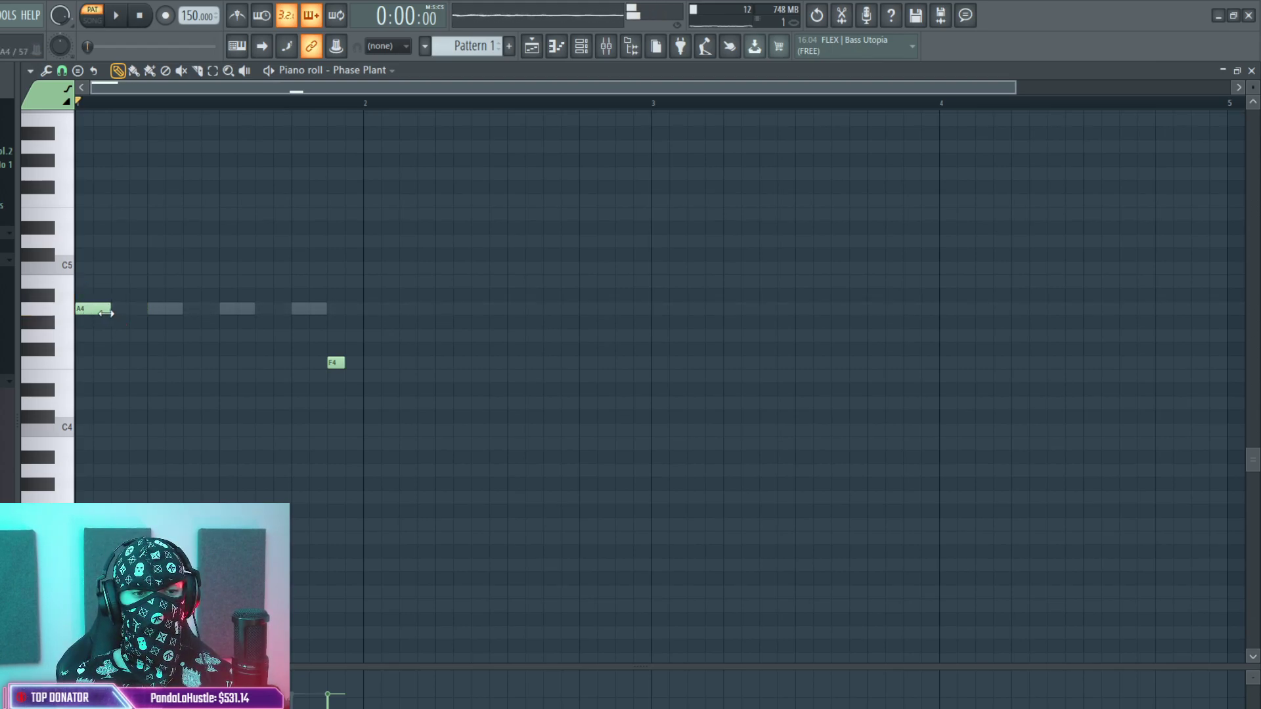
key("space")
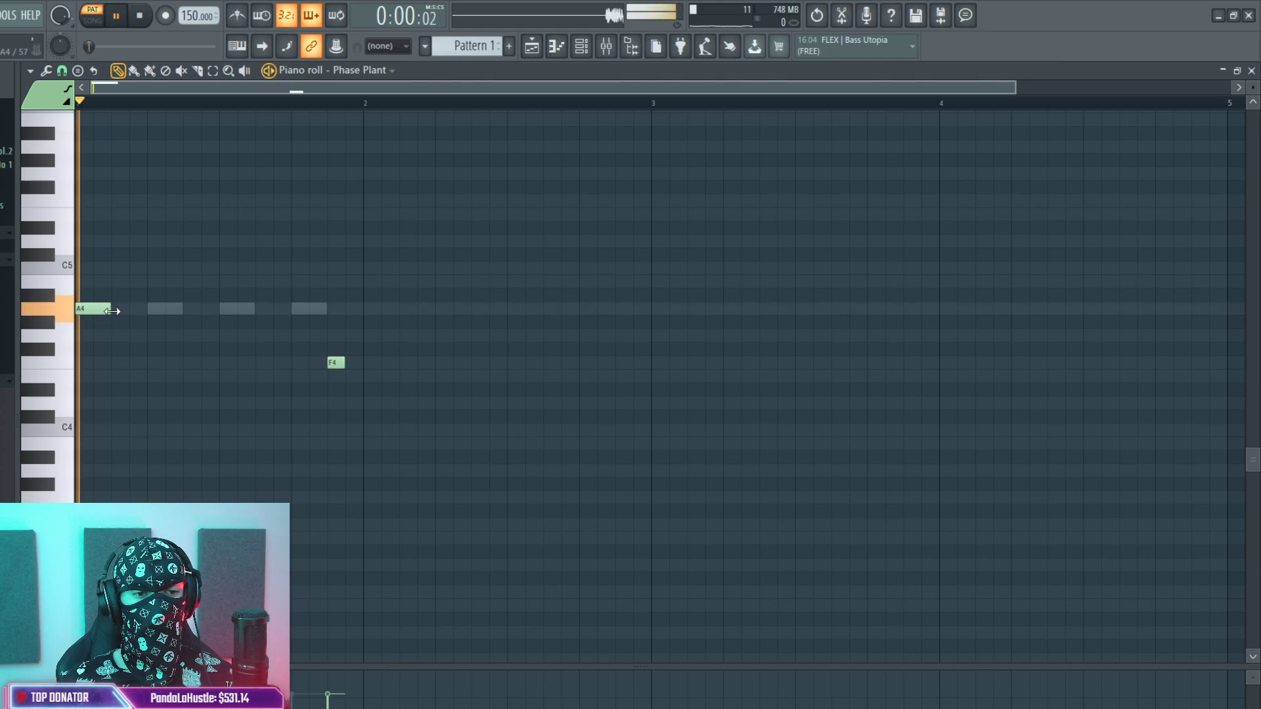
left_click(563, 49)
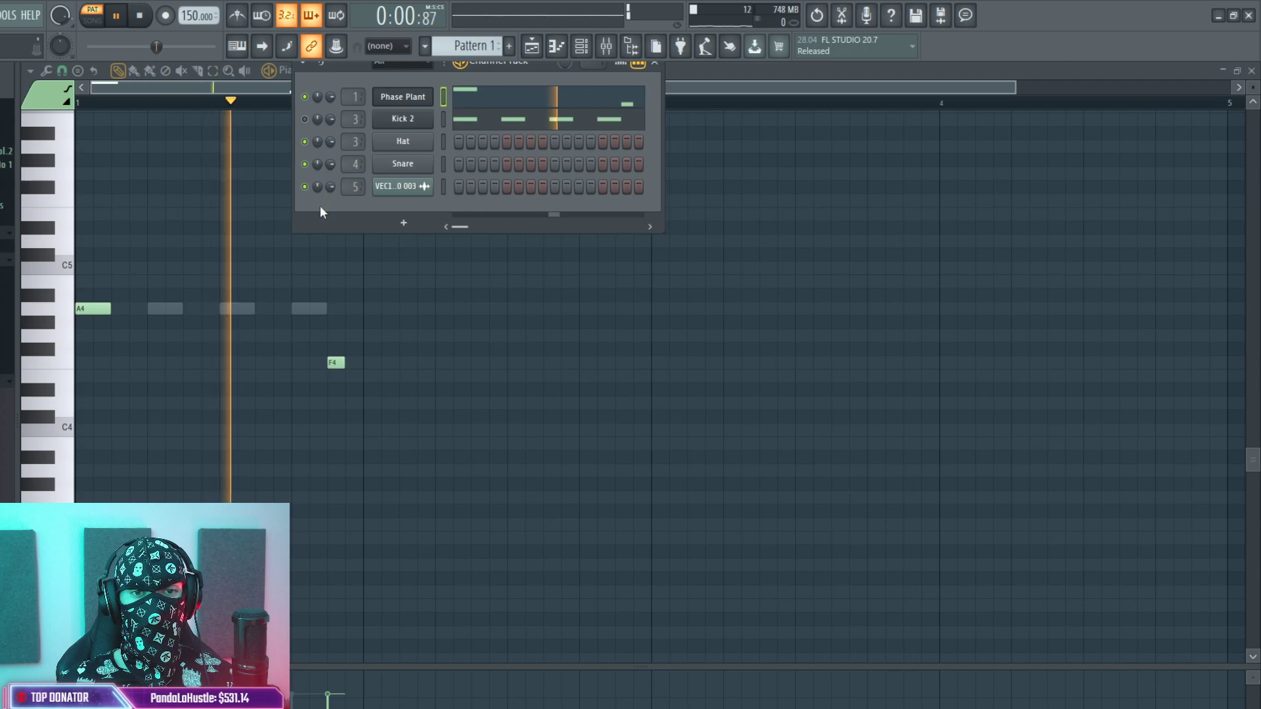
key("F6")
Try an A4 from beat three to the bar end, shorten it to one beat, audition it and delete it.
left_click(236, 308)
left_click_drag(254, 310, 363, 312)
key("space")
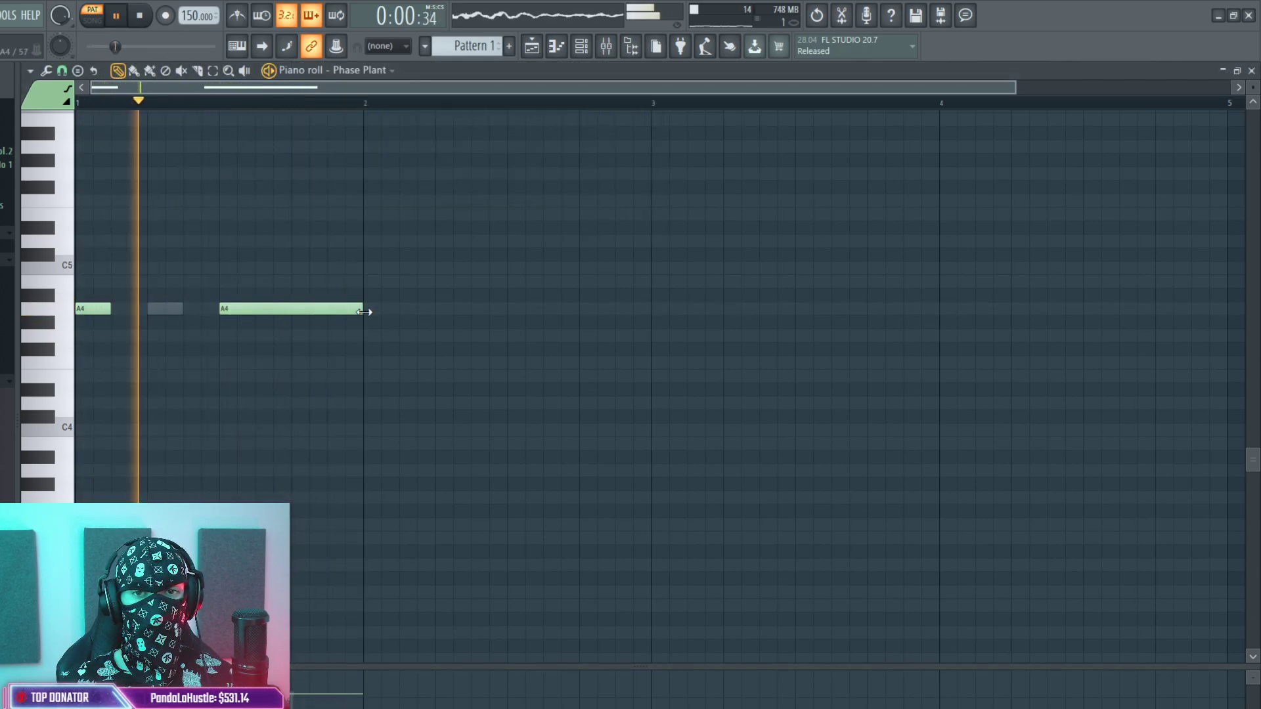
left_click_drag(358, 310, 291, 310)
key("space")
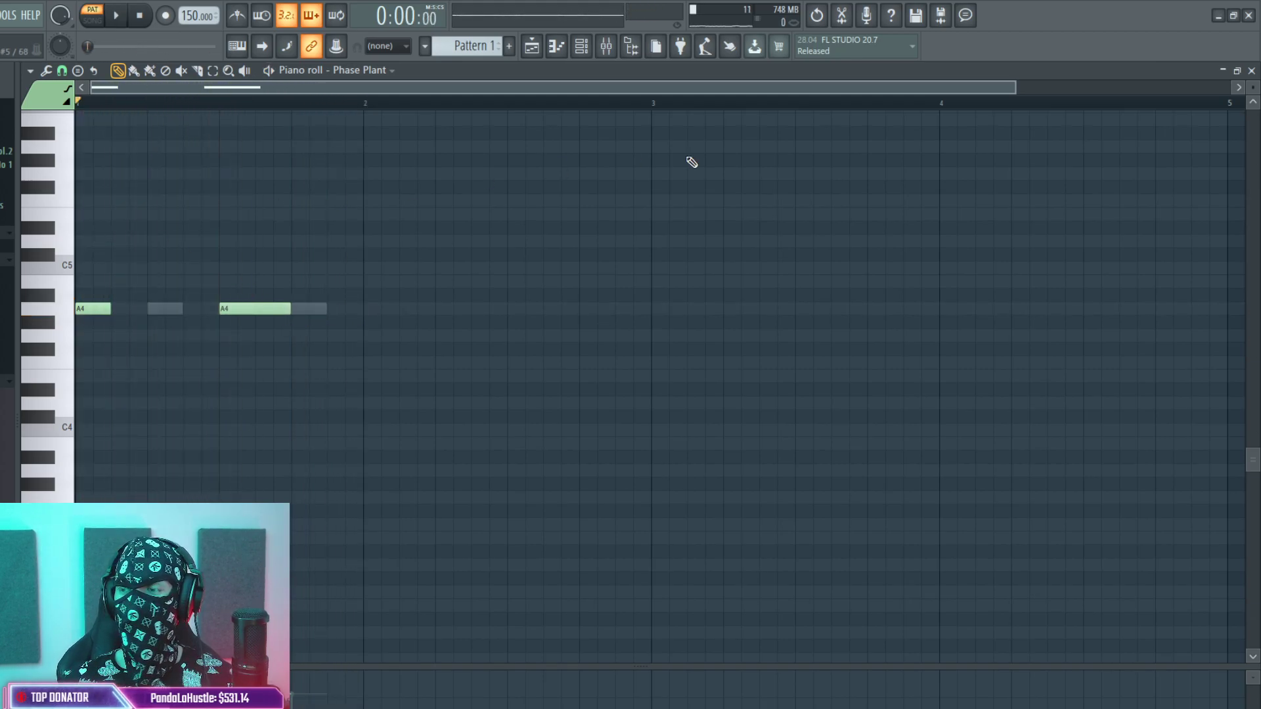
right_click(272, 306)
key("space")
key("space")
key("space")
key("space")
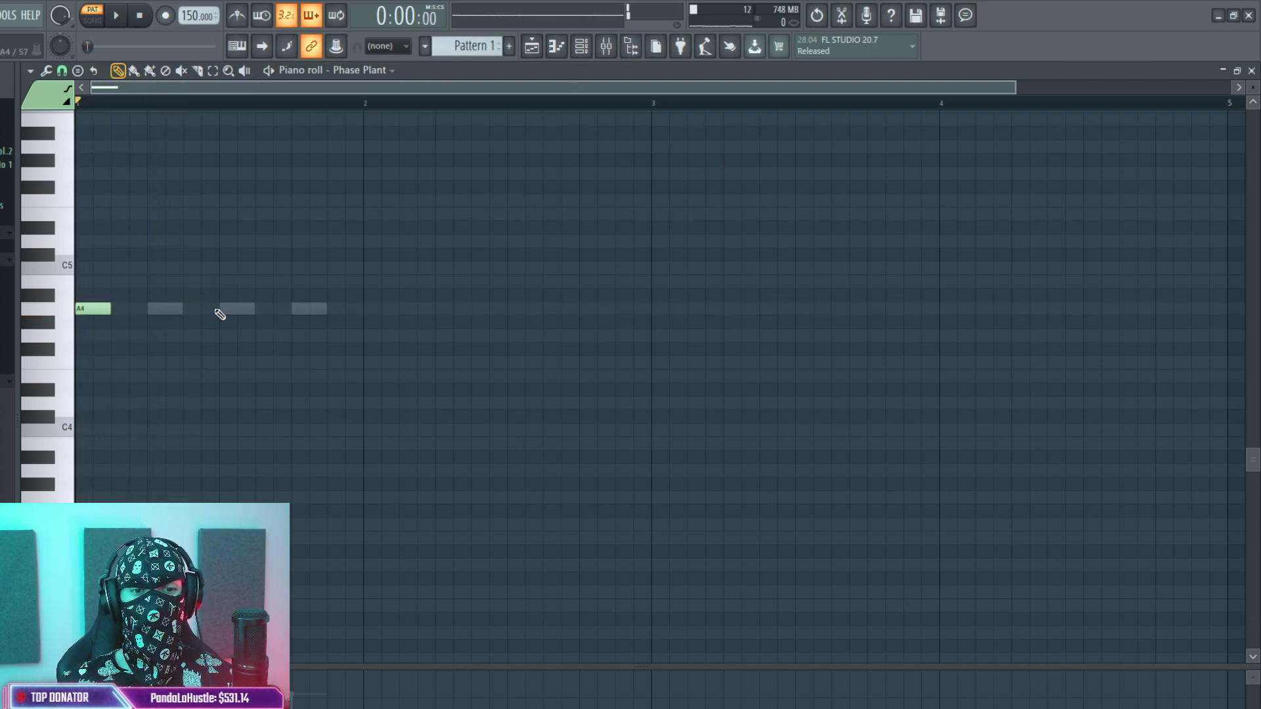
Draw an A4 from beat three, extend it into bar two during playback and trim it back to the end of bar one.
left_click(220, 309)
left_click_drag(290, 309, 561, 310)
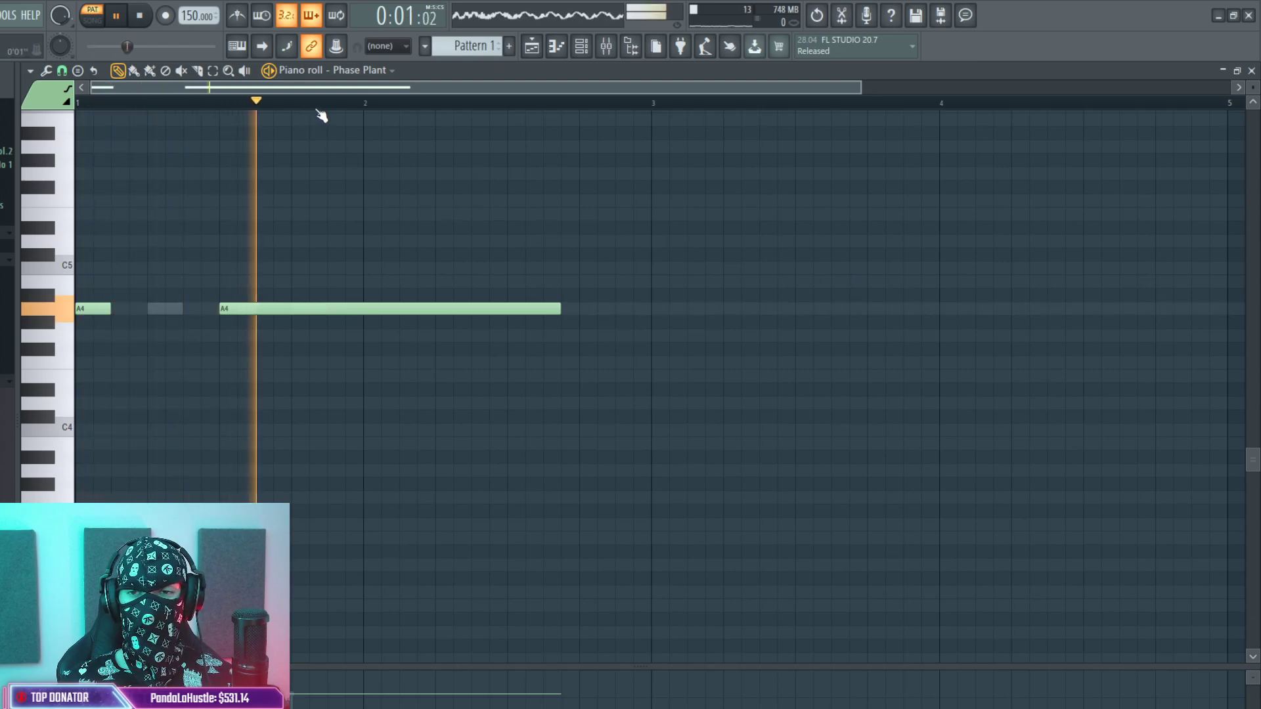
key("space")
left_click_drag(561, 309, 363, 321)
Play the pattern while checking Inserts 1 and 2 in the mixer, then delete the long A4 note.
left_click(605, 48)
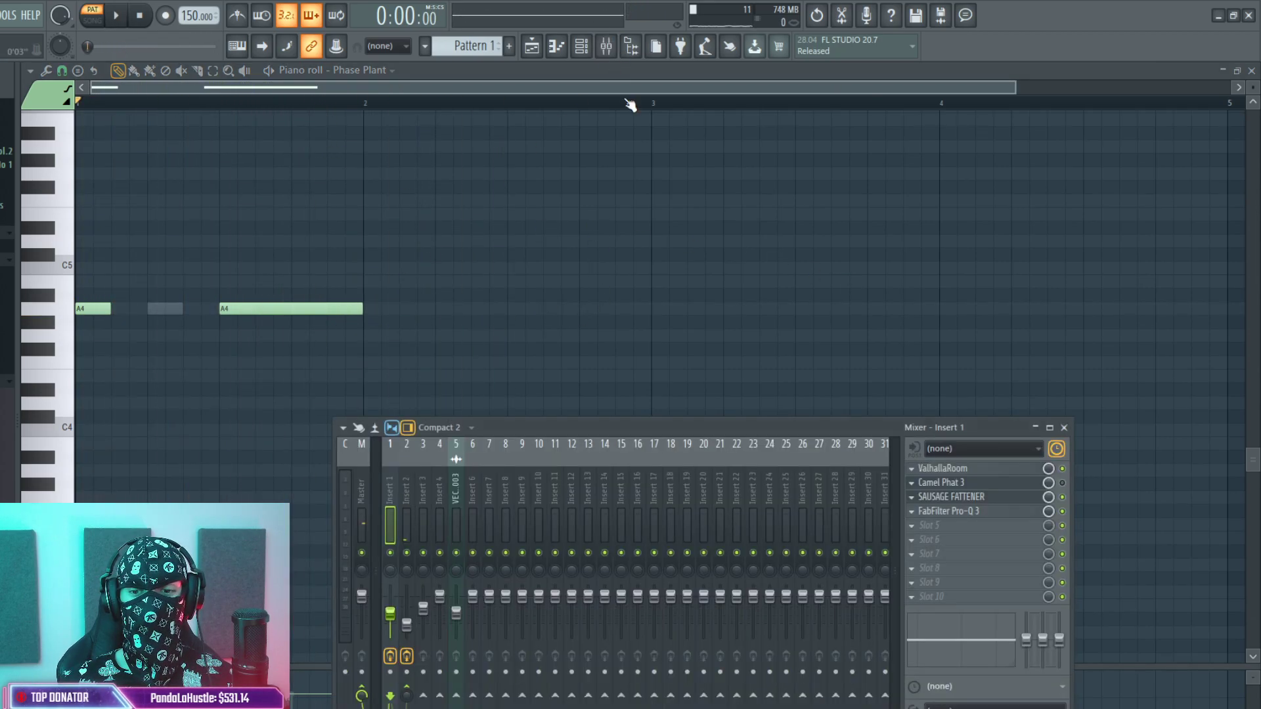
key("space")
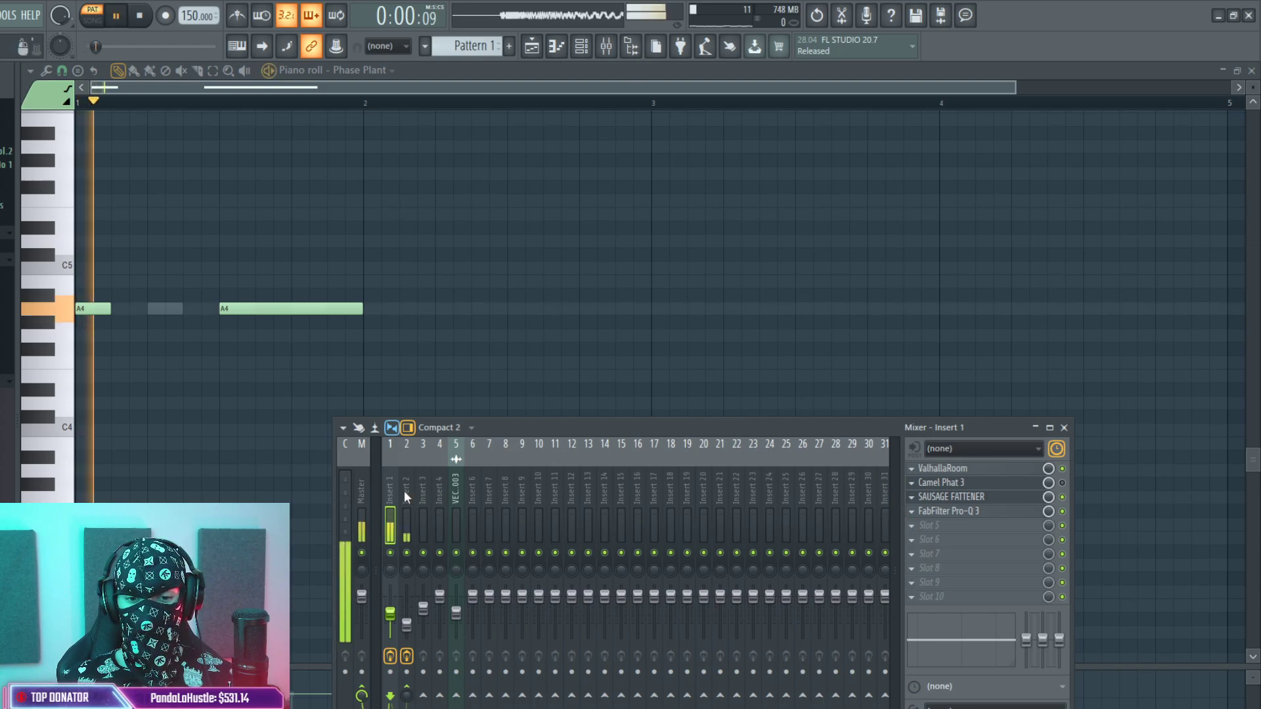
left_click(404, 492)
key("space")
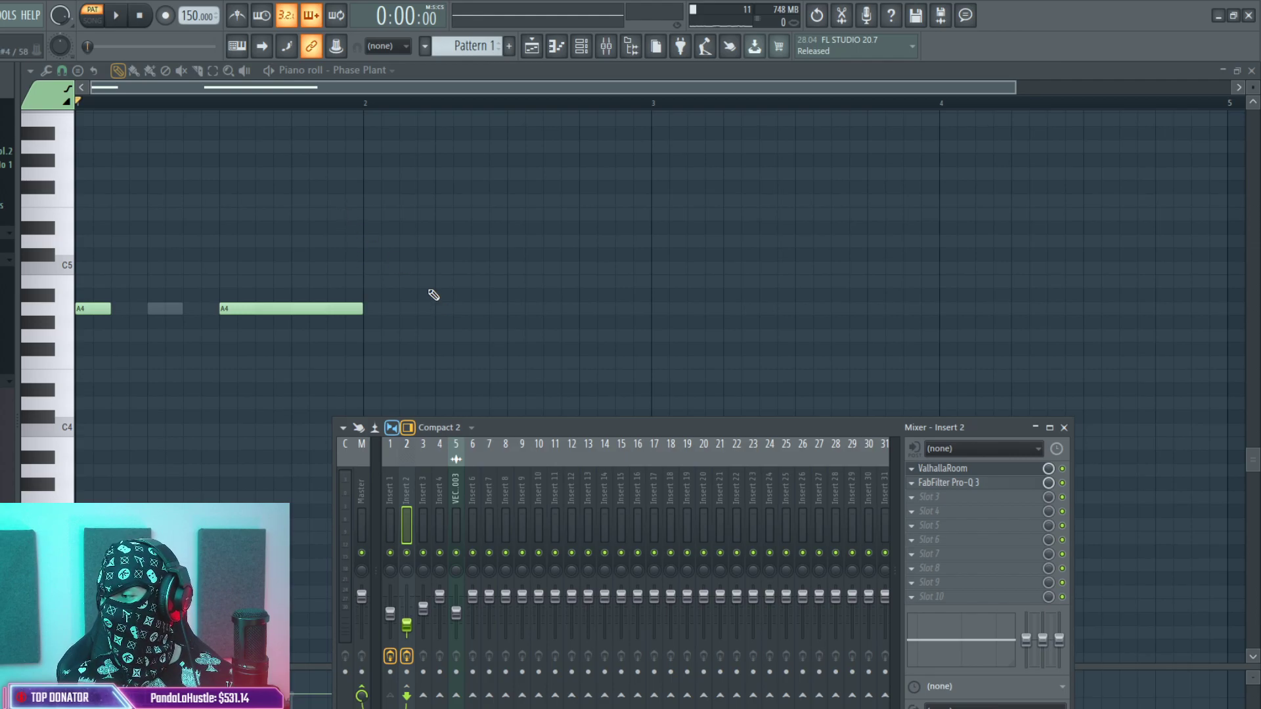
key("F9")
right_click(332, 308)
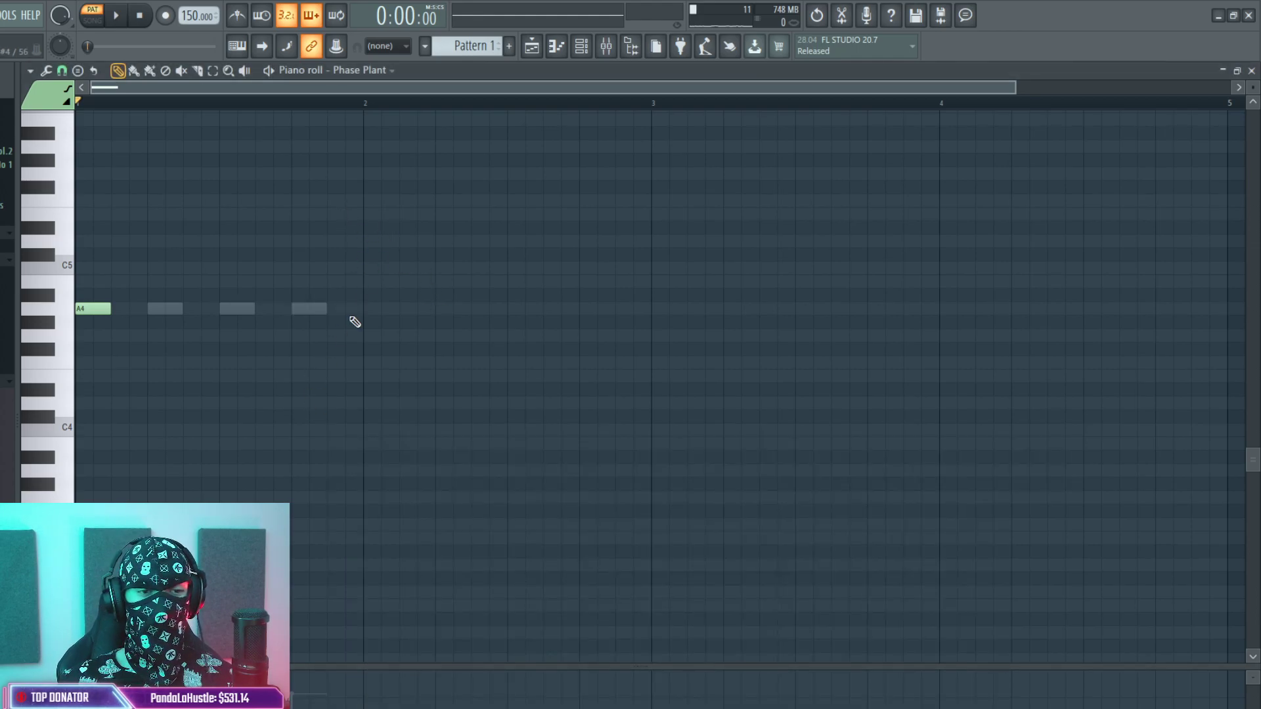
Open Phase Plant and try the third oscillator's phase modulation amount at 21% while playing the pattern.
left_click(581, 46)
left_click(403, 97)
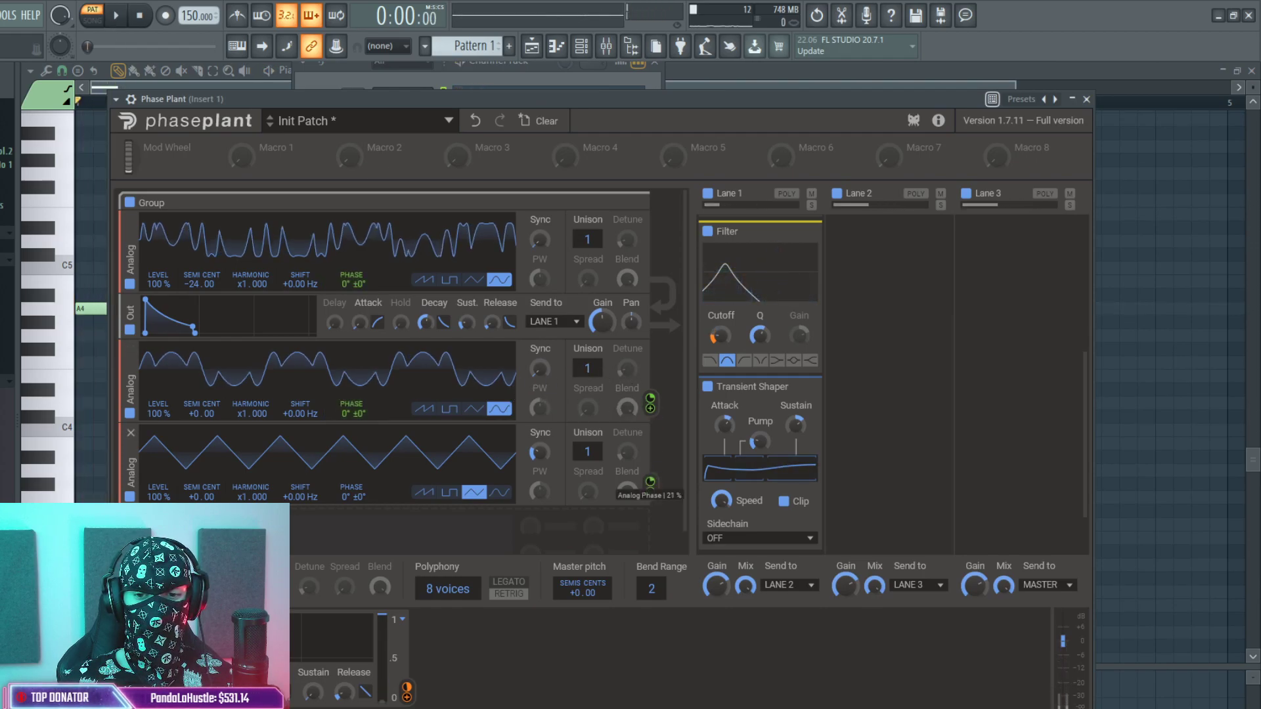
left_click(116, 15)
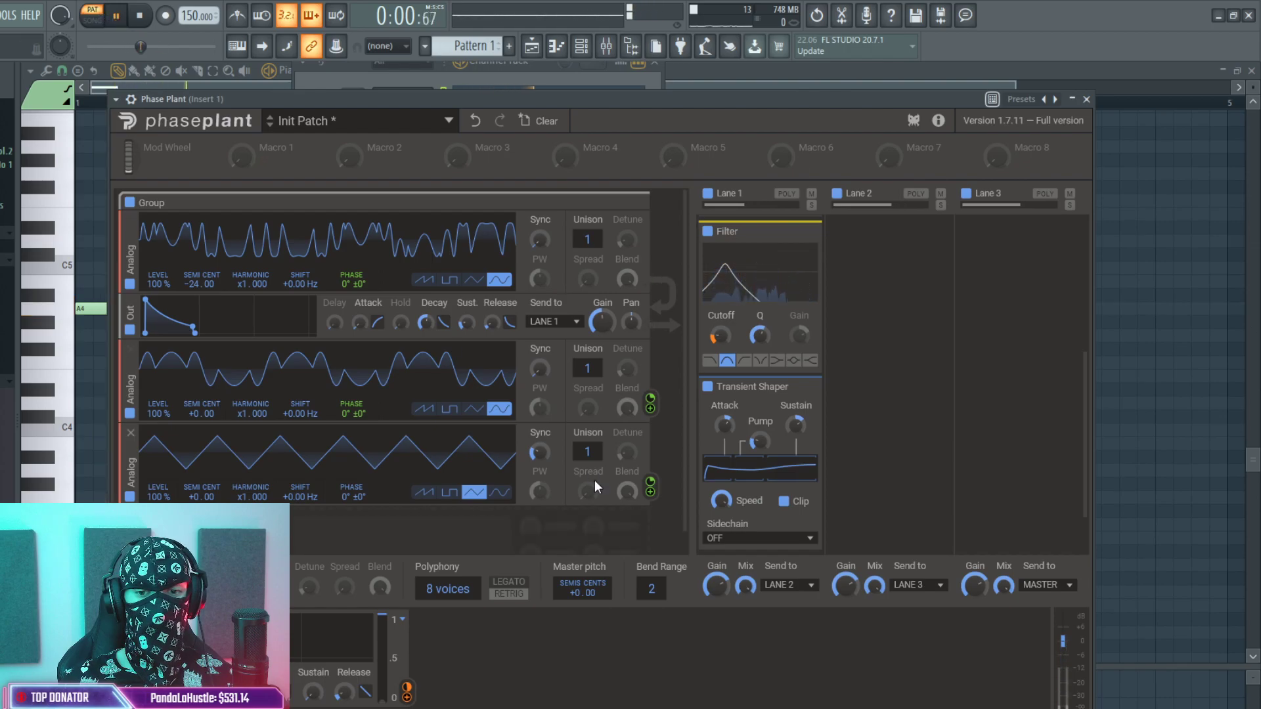
left_click_drag(651, 480, 652, 469)
left_click(1116, 265)
right_click(1119, 264)
key("space")
Add an A#4 on beat two and an A4 on beat three, and play the pattern.
left_click(581, 46)
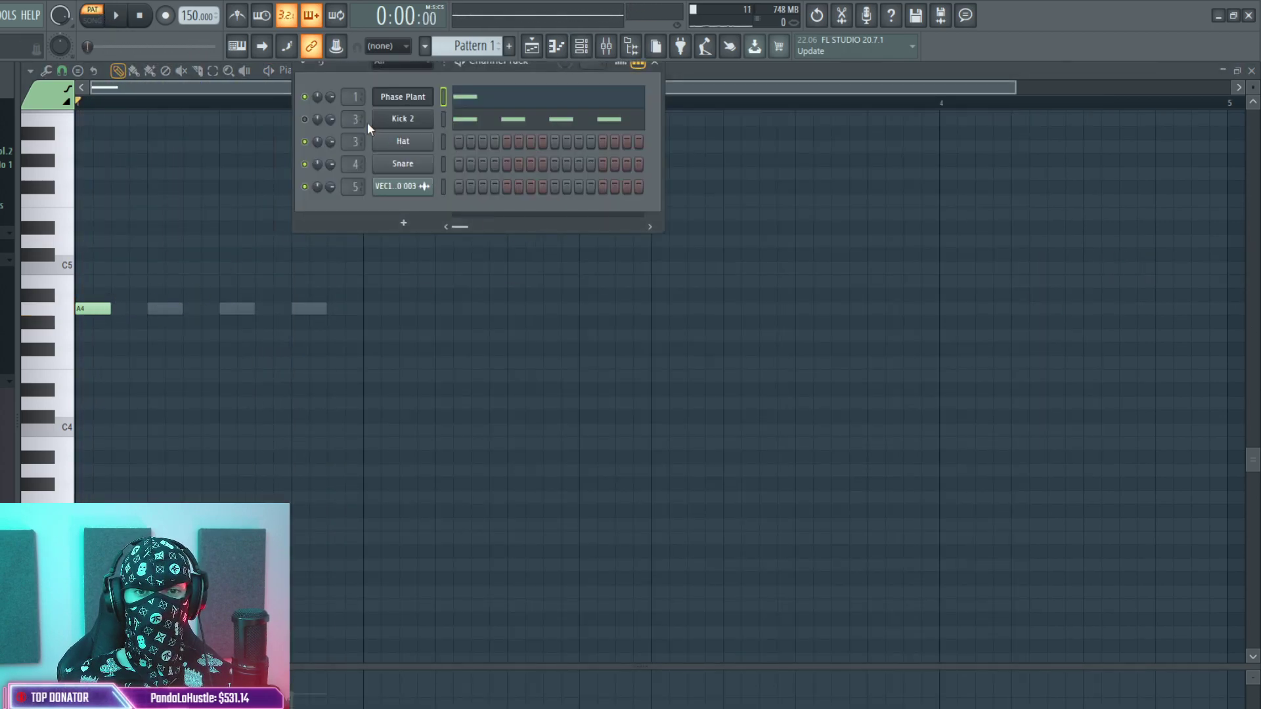
left_click(158, 307)
left_click(164, 295)
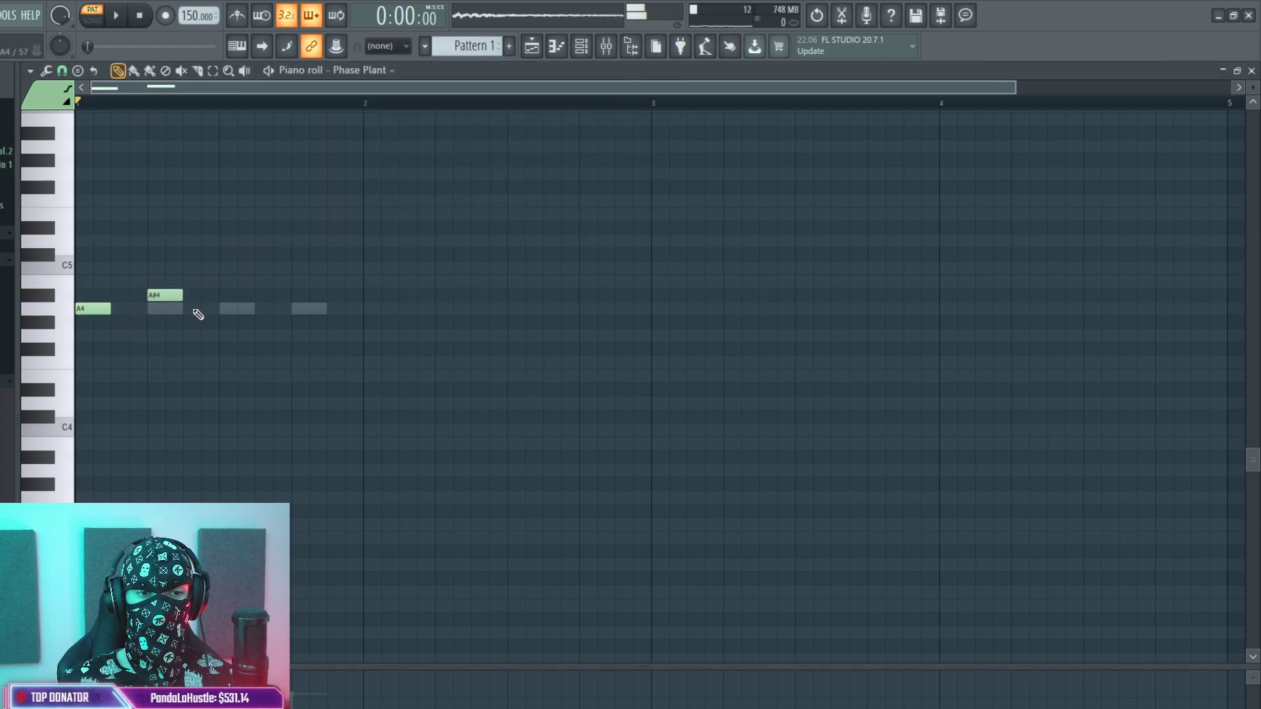
key("space")
left_click(581, 46)
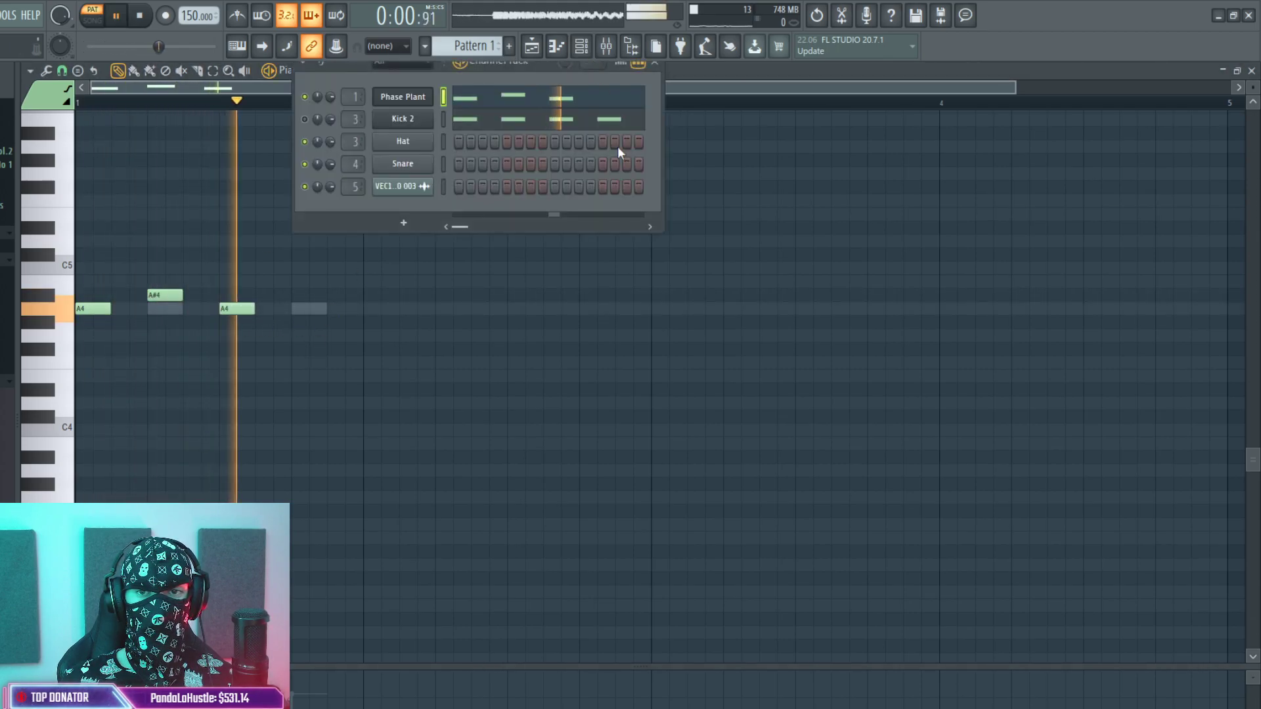
Set Phase Plant's third oscillator phase modulation amount to 18% and try adjusting the Lane 1 Distortion's Spread.
left_click(403, 101)
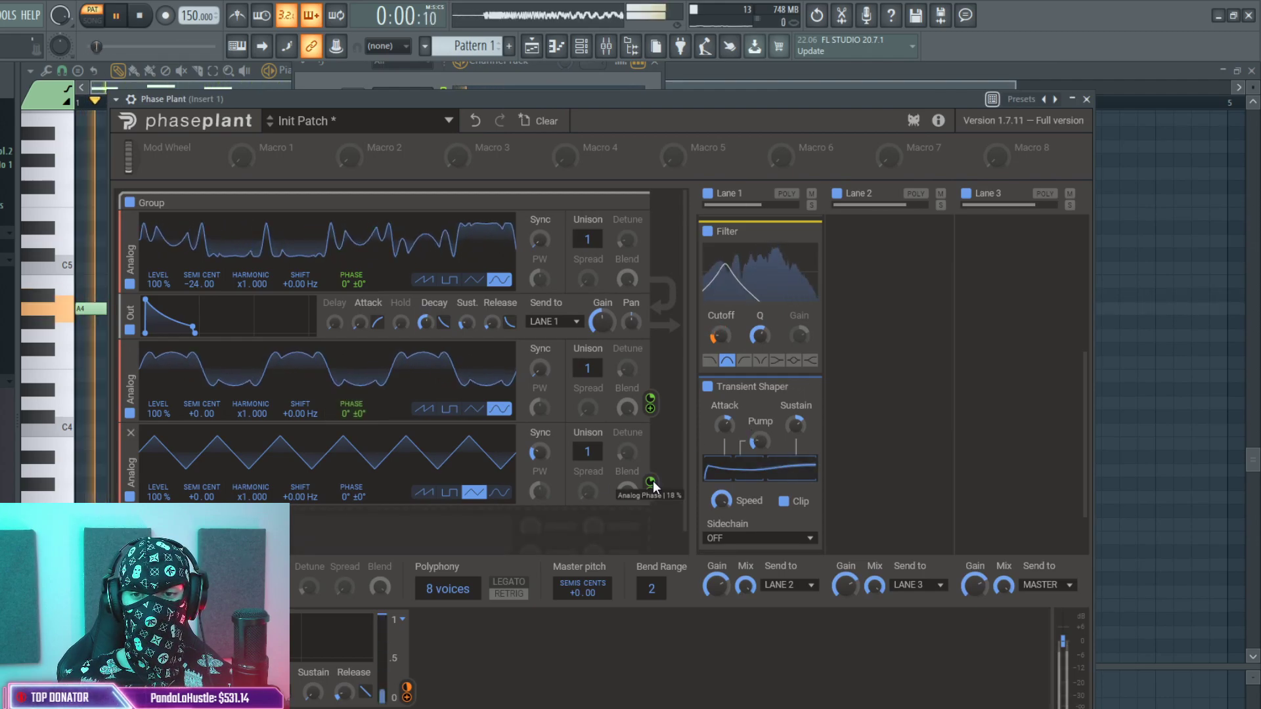
scroll(815, 436, "up", 1)
scroll(837, 436, "up", 5)
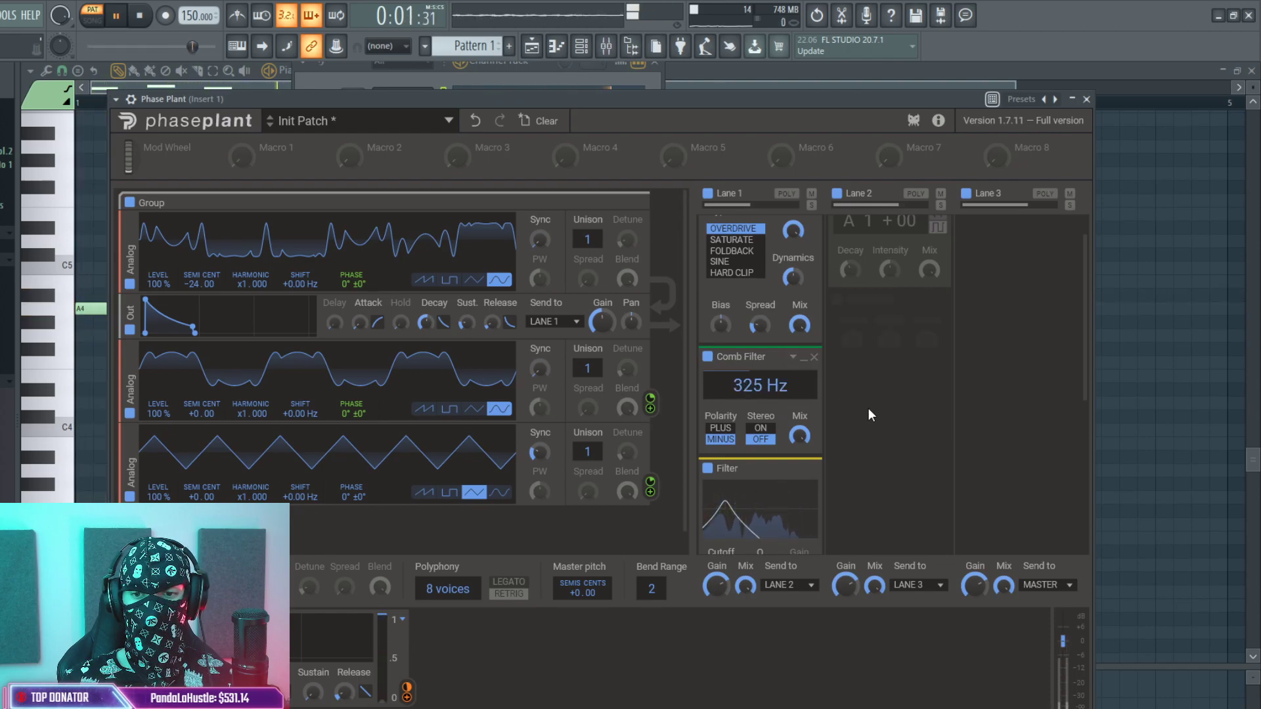
scroll(861, 410, "up", 1)
left_click_drag(760, 362, 759, 345)
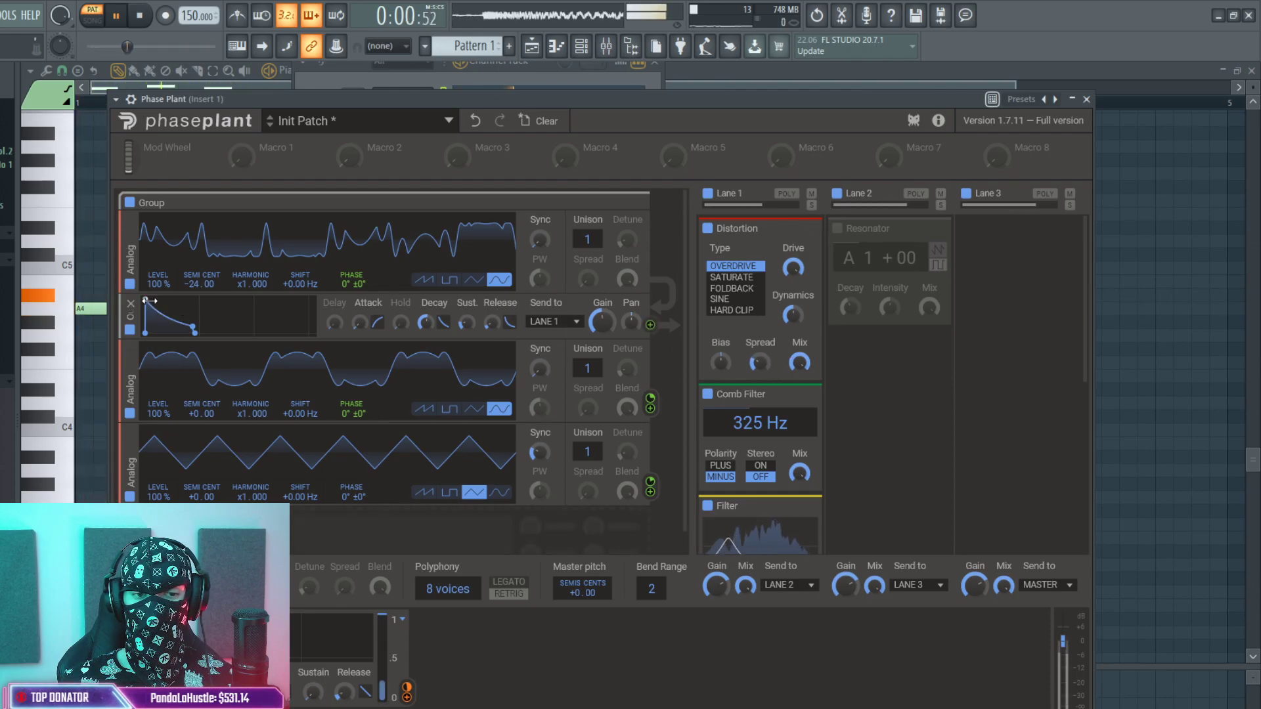
Set the output envelope's sustain to 0%, fine-tune its decay and nudge the third oscillator's Blend.
left_click_drag(195, 332, 193, 333)
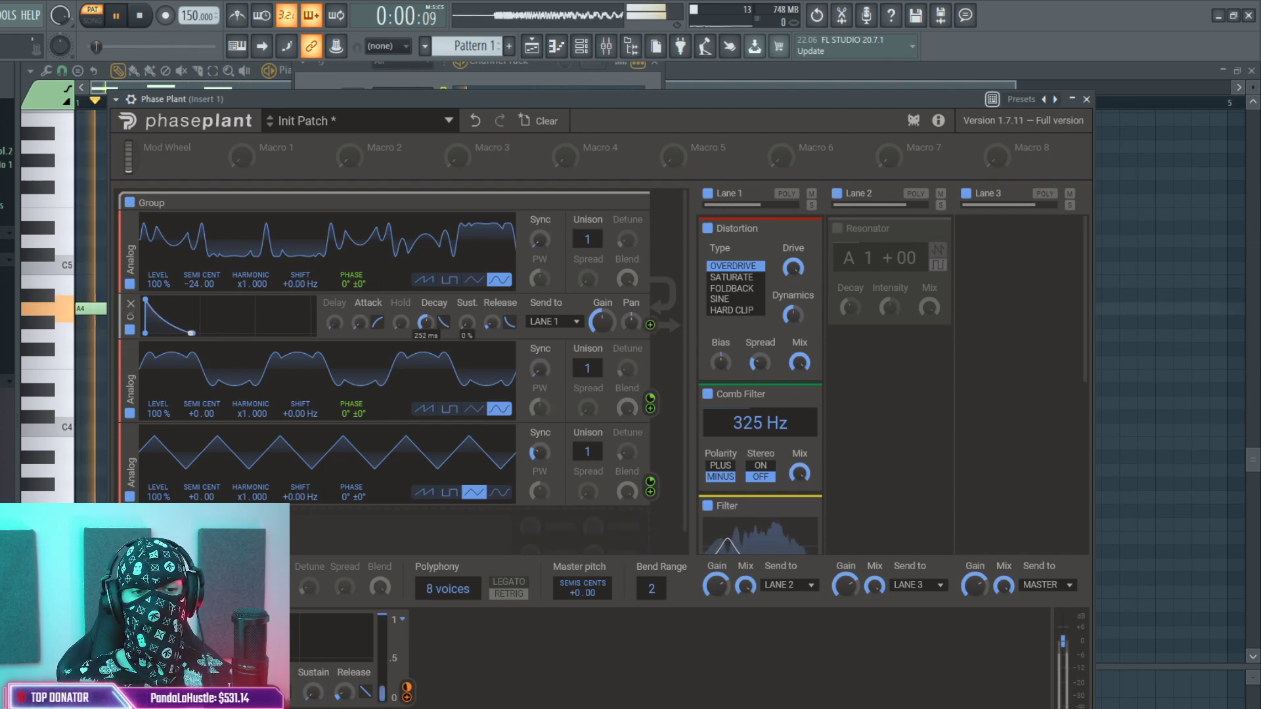
left_click_drag(191, 333, 196, 333)
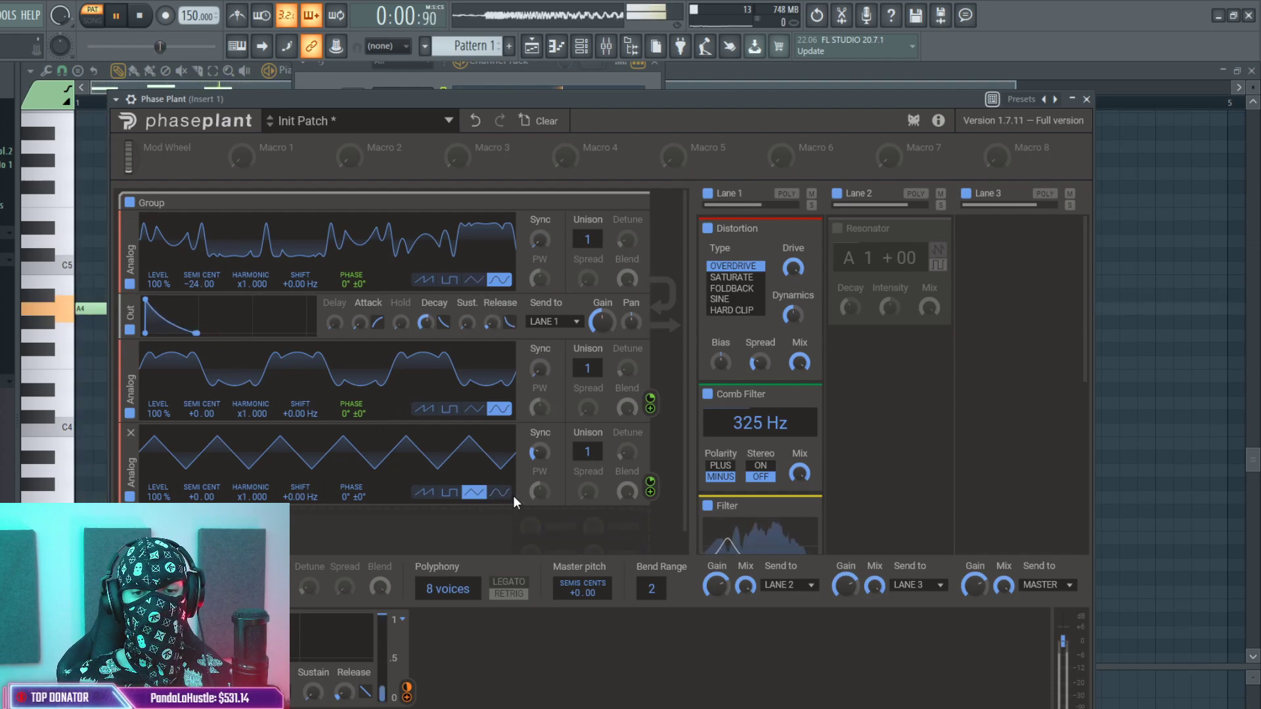
left_click_drag(632, 489, 632, 485)
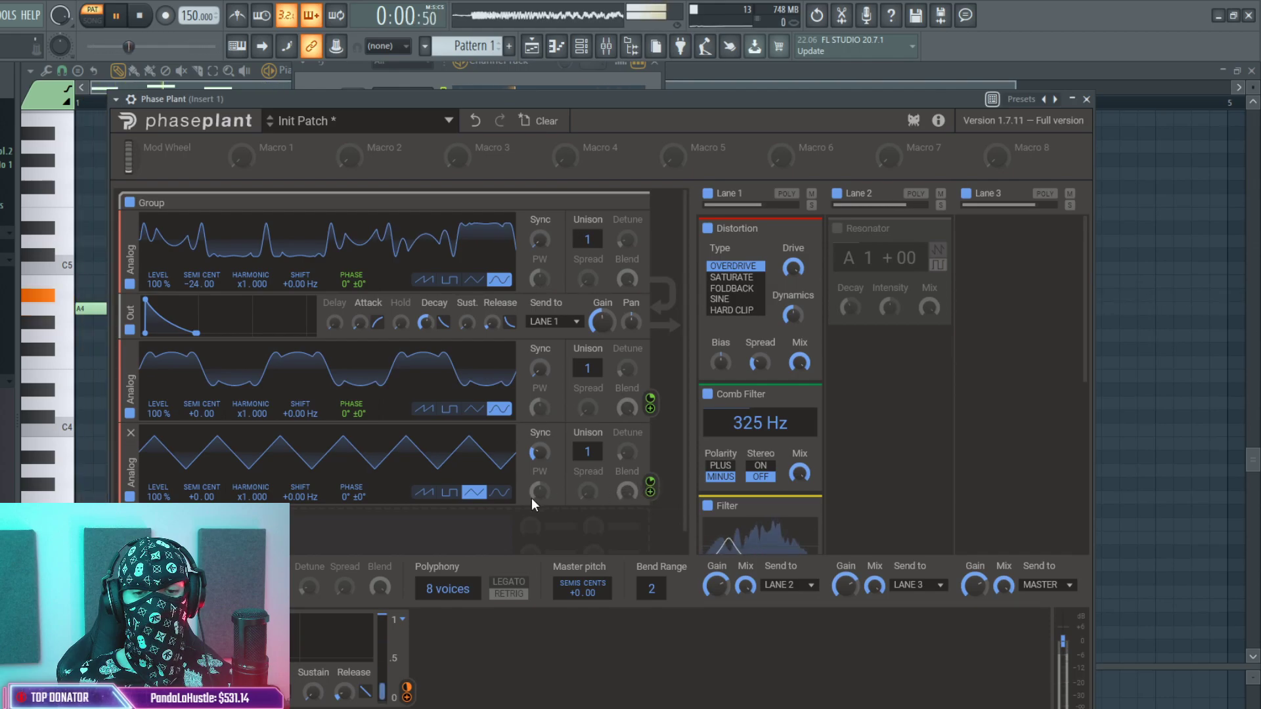
Try the square and sawtooth waveforms on Phase Plant's third oscillator and raise the output envelope's sustain during playback.
left_click(449, 494)
left_click(425, 493)
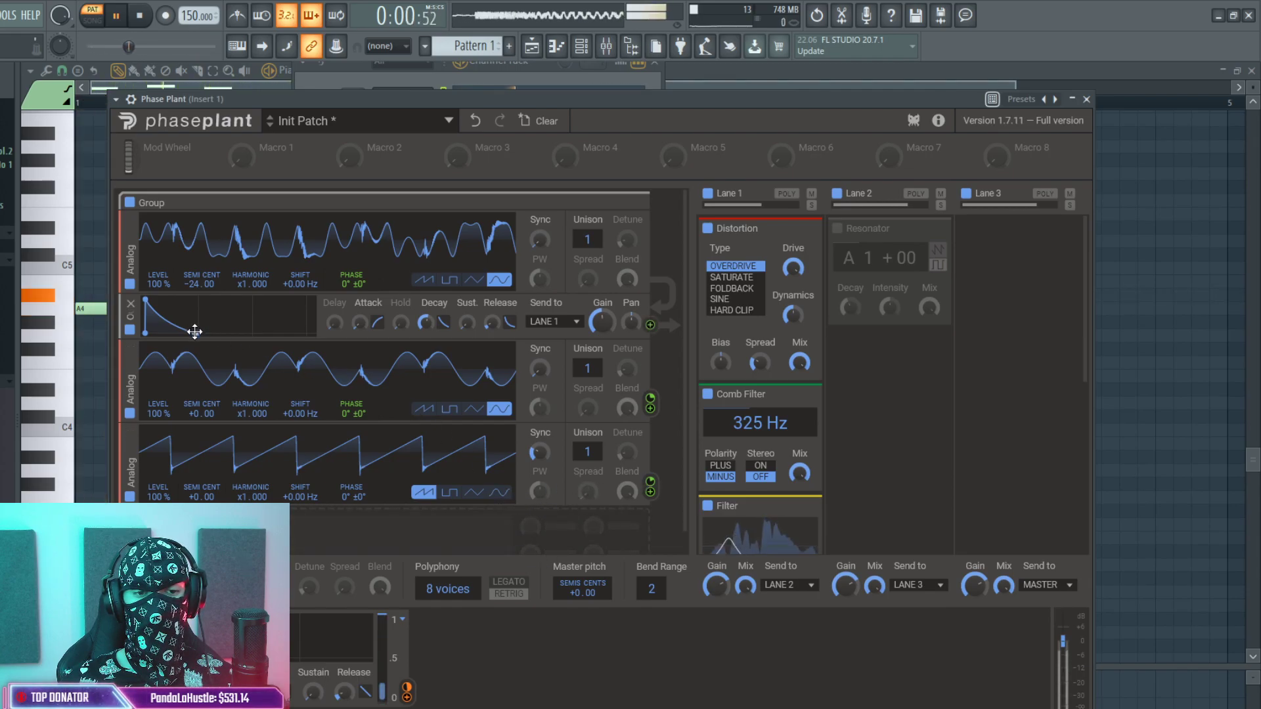
left_click_drag(196, 333, 196, 332)
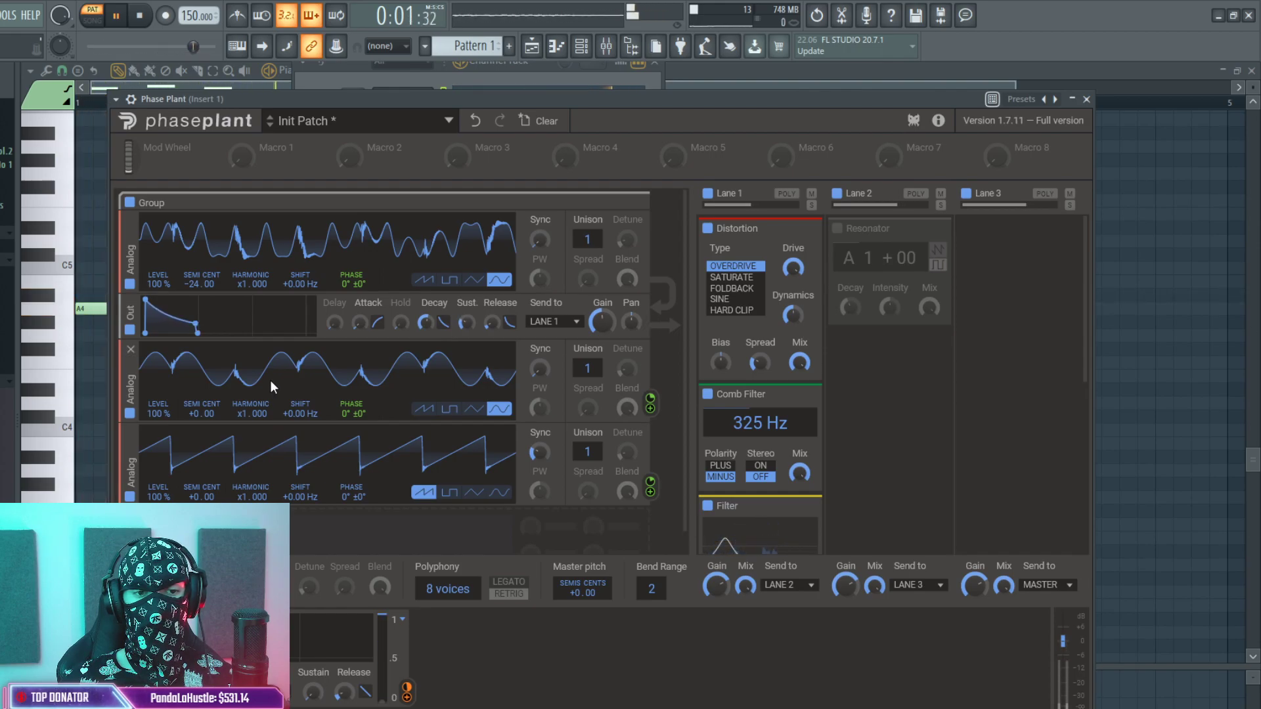
key("space")
left_click(1137, 299)
right_click(1137, 299)
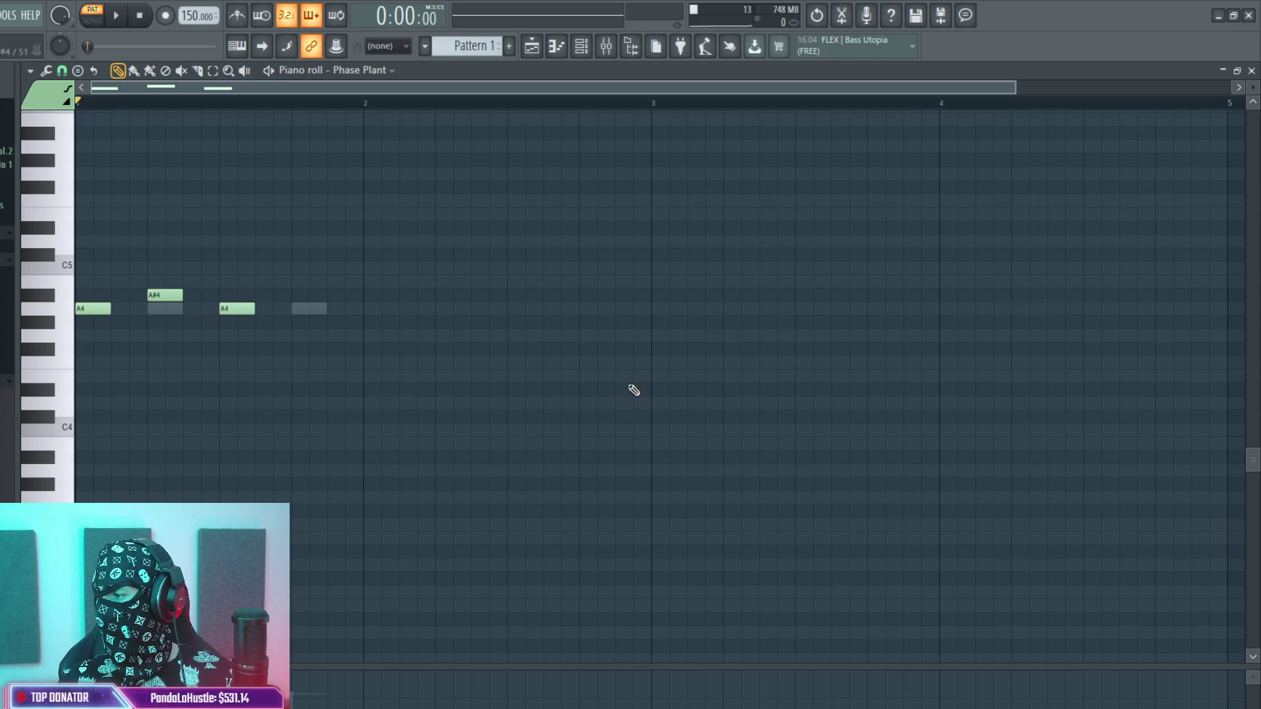
Reopen Phase Plant, set the third oscillator to a triangle waveform and play the pattern.
left_click(581, 46)
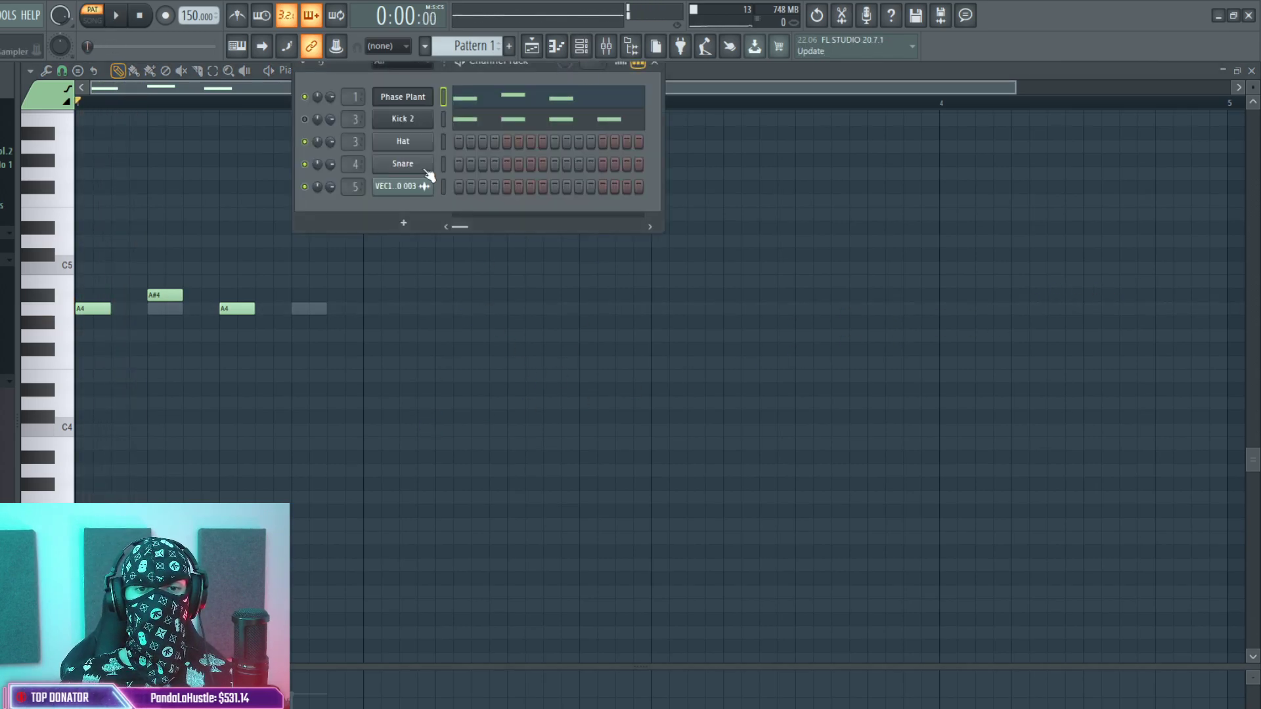
left_click(398, 99)
left_click(474, 493)
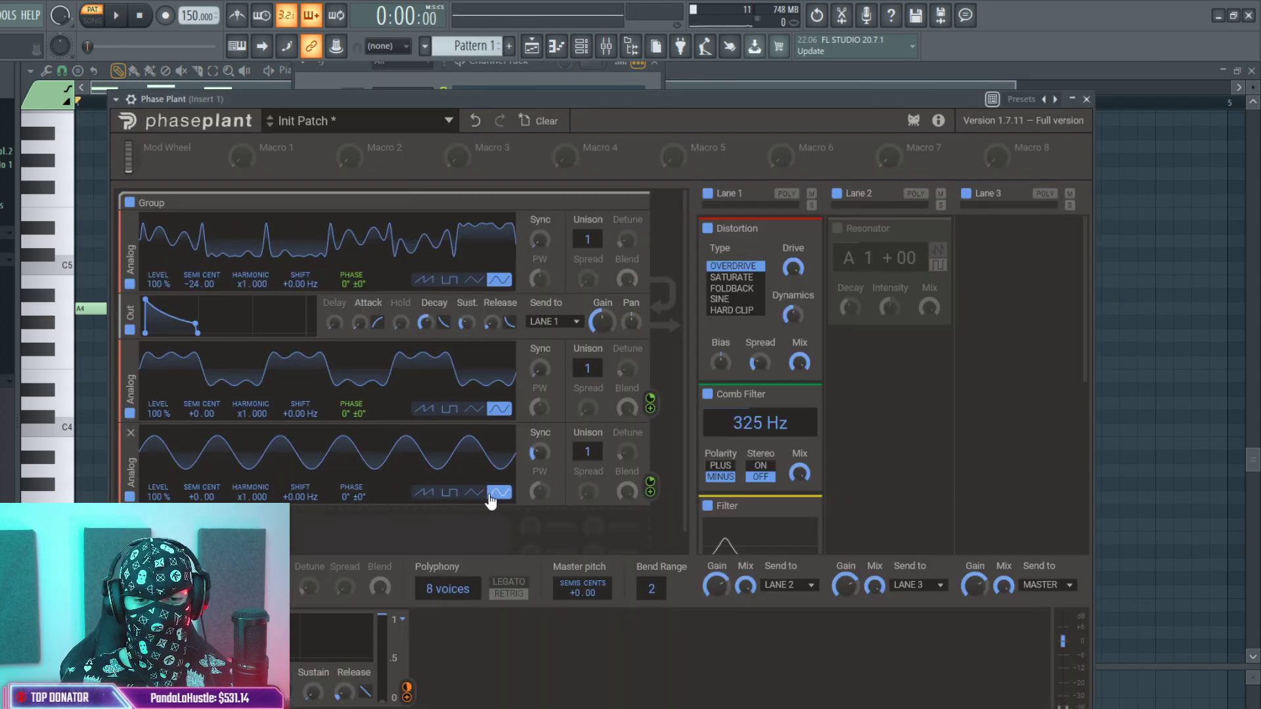
left_click(115, 15)
Set Lane 1's Comb Filter to 286 Hz and the output envelope to 0% sustain with a 340 ms decay.
left_click_drag(722, 420, 722, 456)
scroll(612, 420, "down", 1)
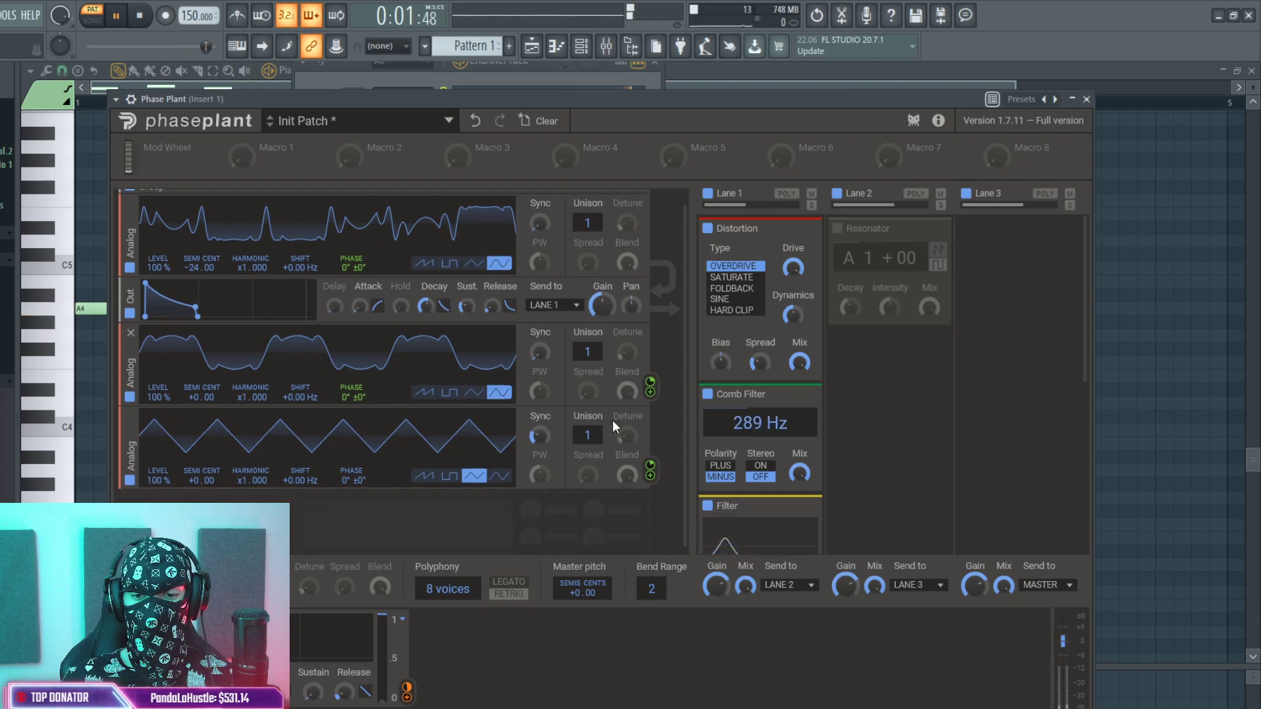
scroll(880, 482, "down", 5)
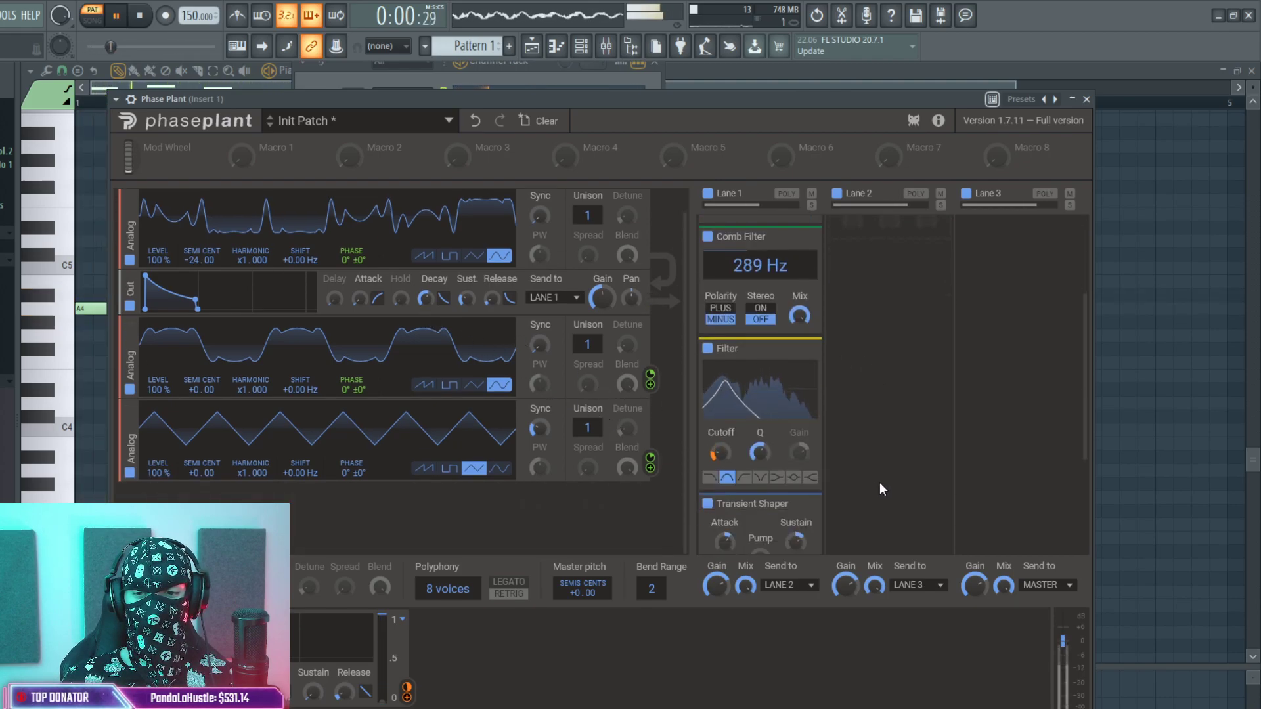
scroll(880, 482, "up", 4)
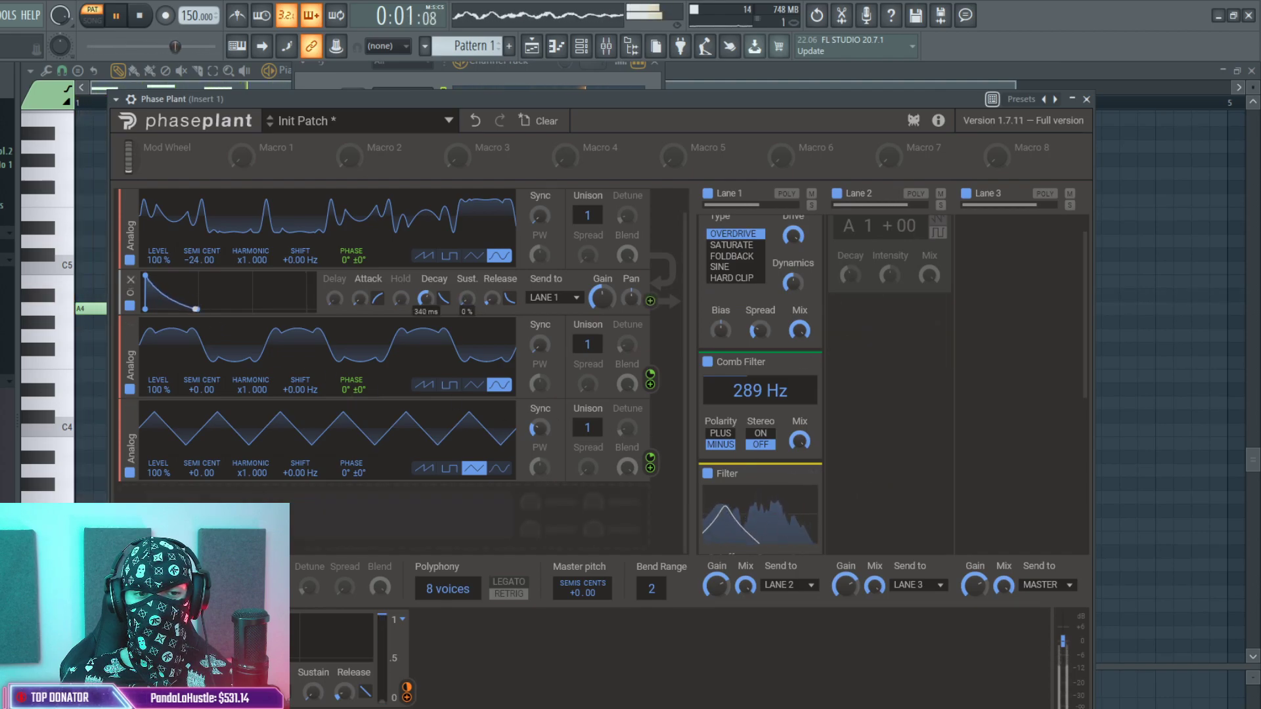
mouse_move(782, 397)
left_mouse_down()
mouse_move(782, 411)
mouse_move(782, 399)
left_mouse_up()
scroll(927, 415, "up", 1)
key("space")
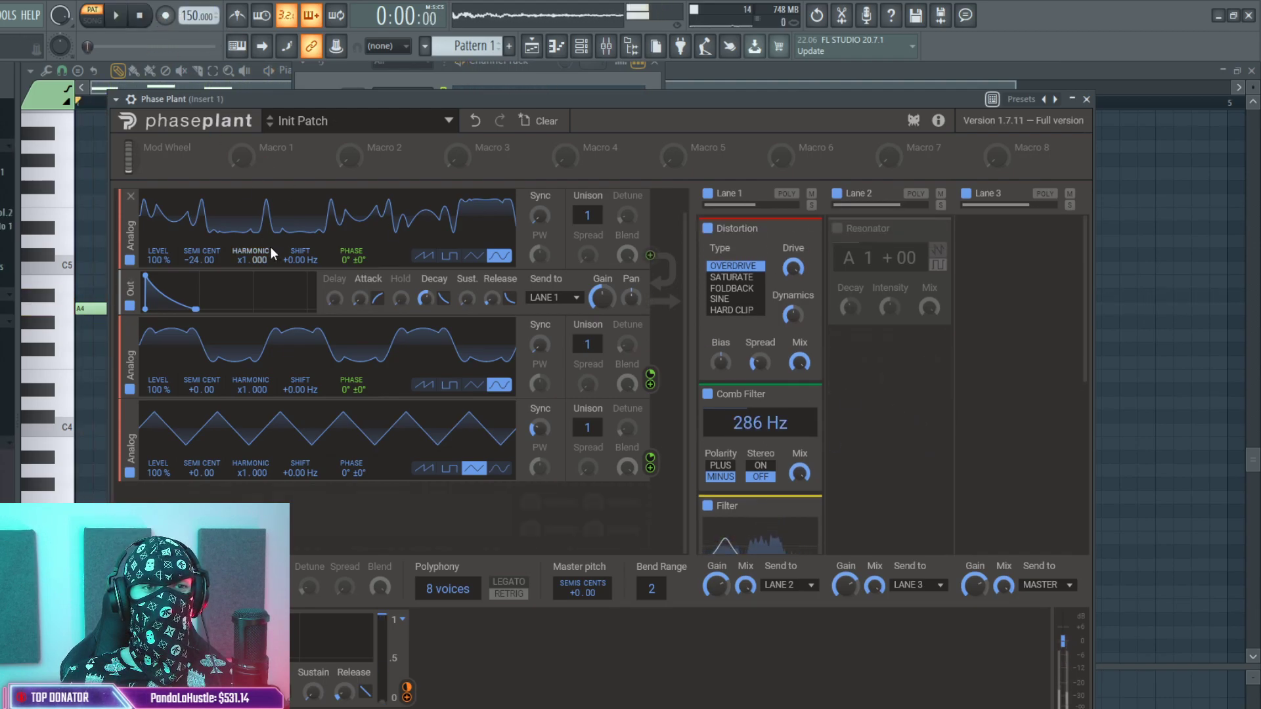
Replace all Phase Plant notes in the piano roll with a single A4 on beat two and play it.
left_click(563, 86)
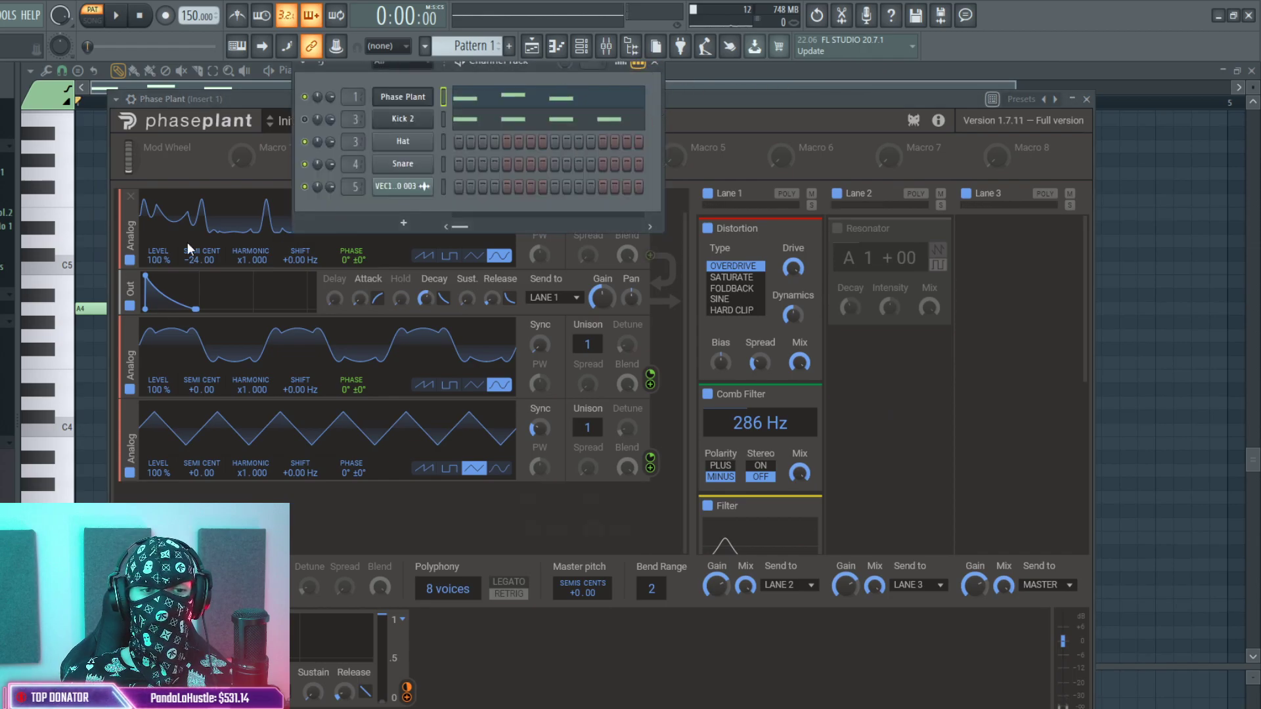
key("F7")
right_click(107, 267)
right_click(93, 308)
right_click(165, 295)
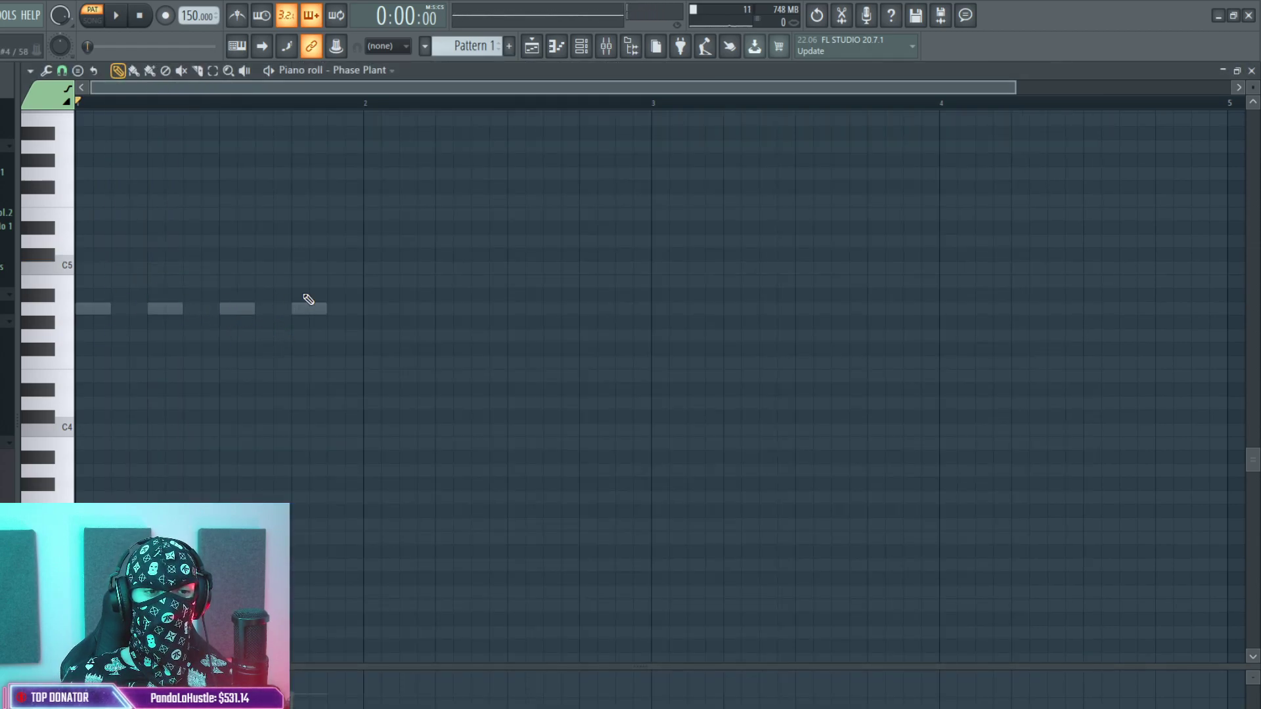
left_click(65, 245)
left_click(65, 266)
left_click(64, 270)
left_click_drag(134, 269, 143, 313)
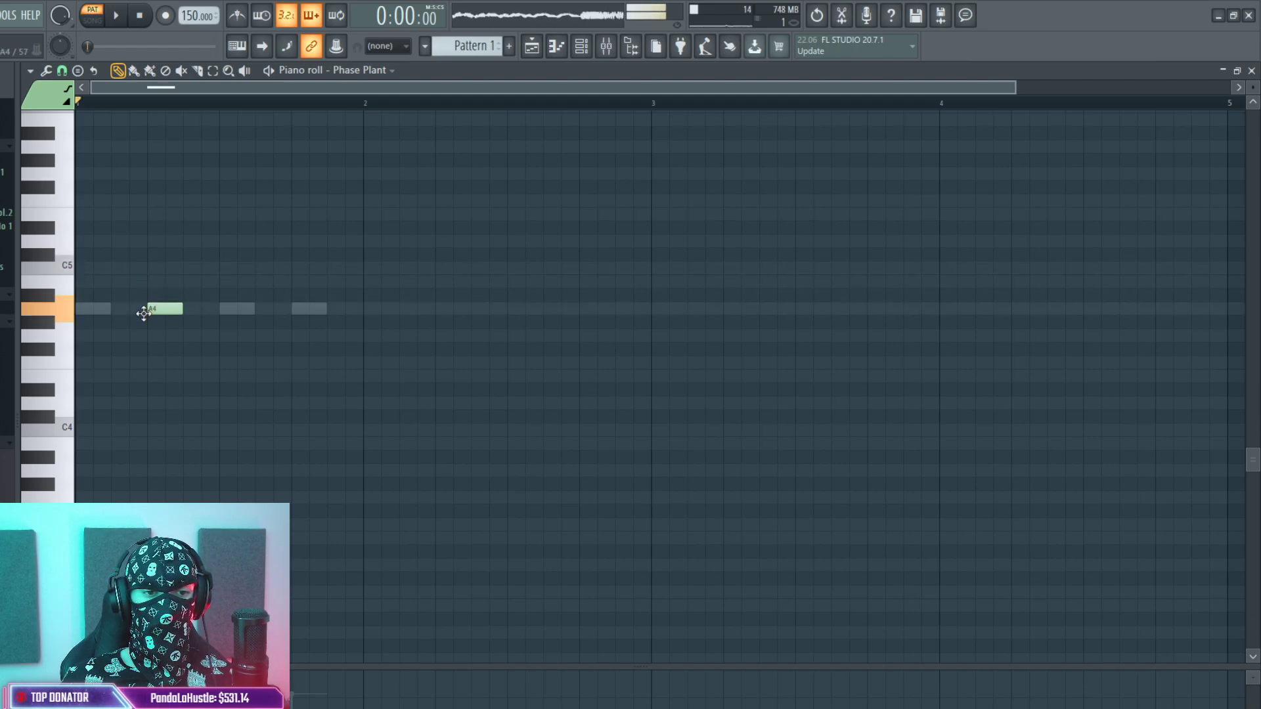
key("space")
key("space")
Select a range from bar 1 to past the middle of bar 2 and try recording the REC mixer track in song mode.
left_click_drag(525, 103, 75, 105)
key("r")
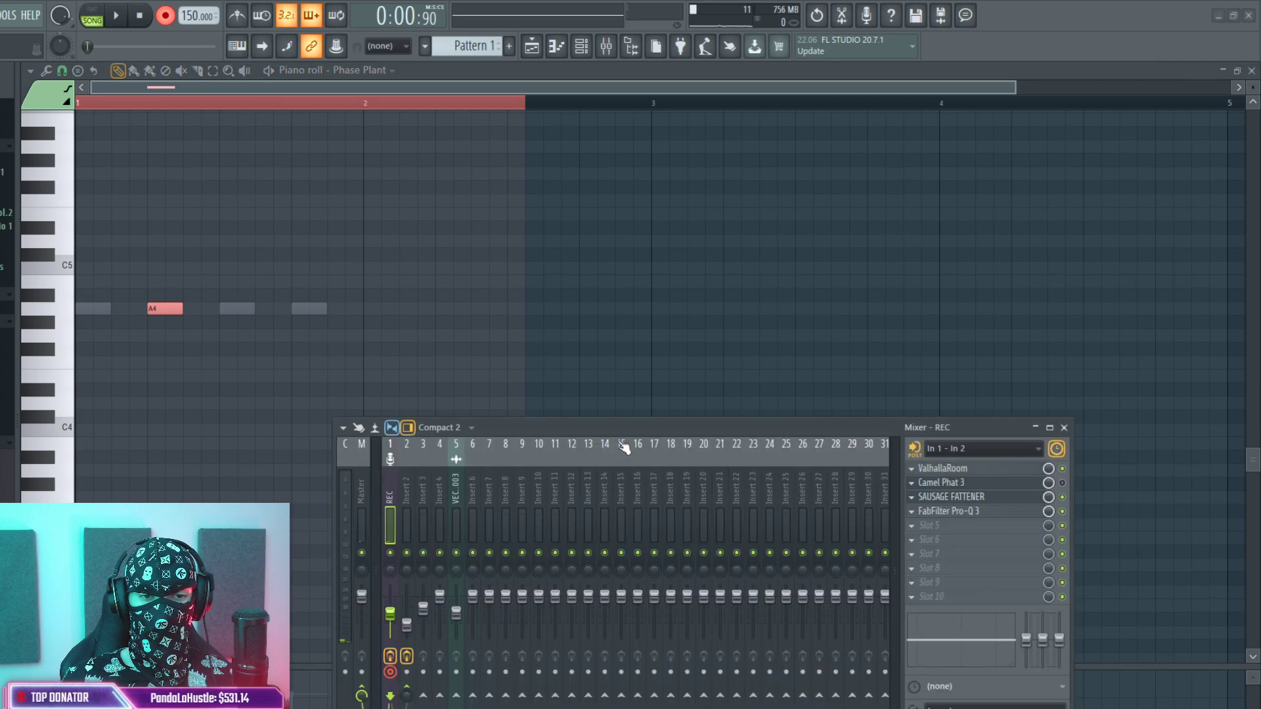
key("space")
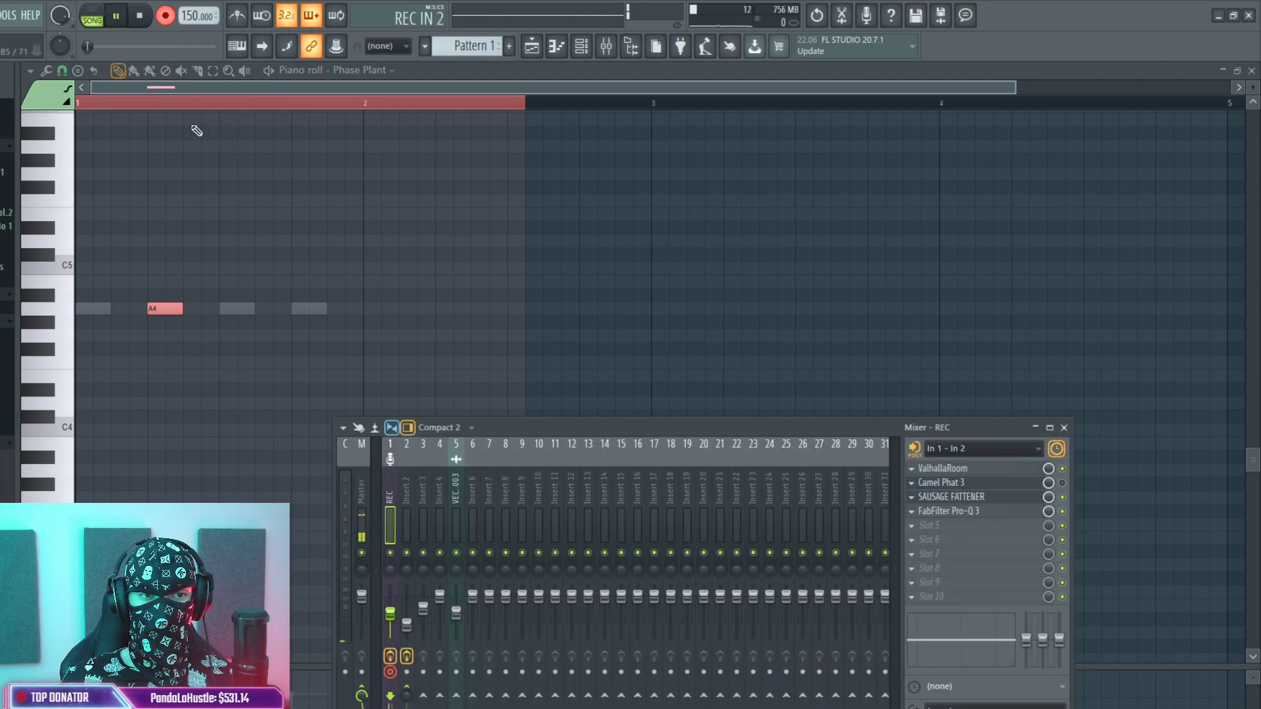
key("space")
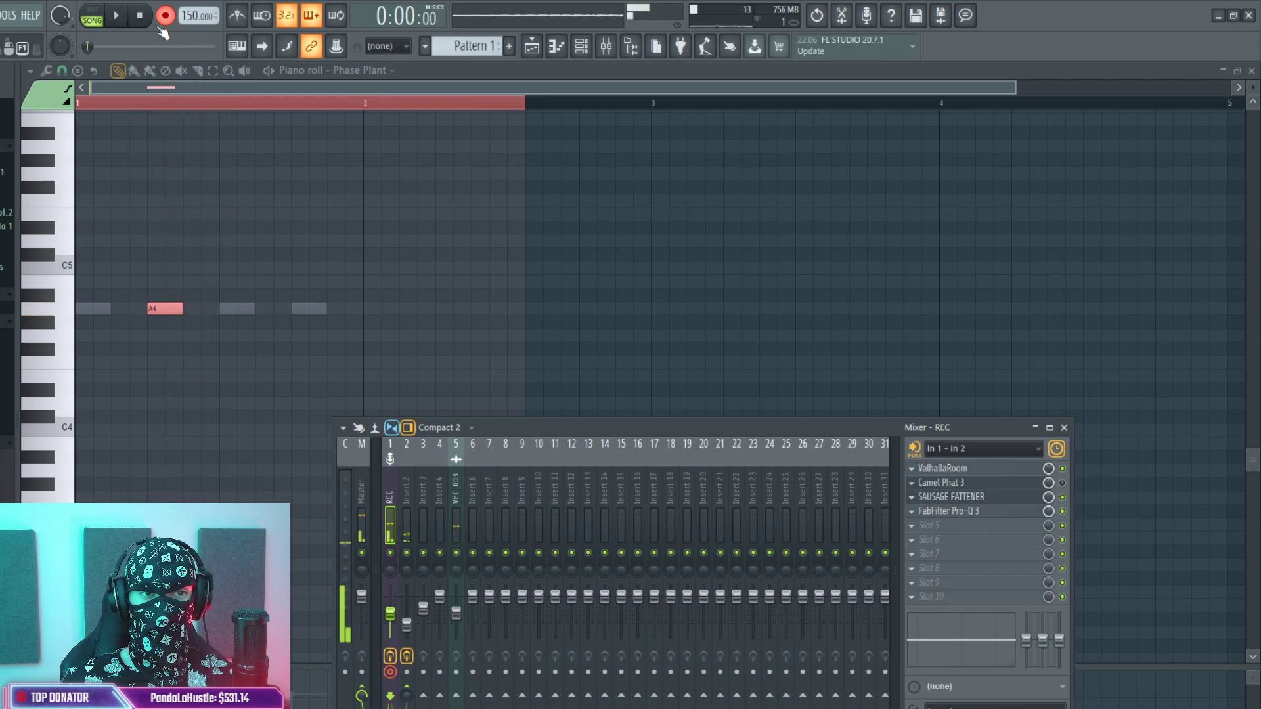
Turn off recording, disarm the REC mixer track and set its audio input to (none).
left_click(162, 19)
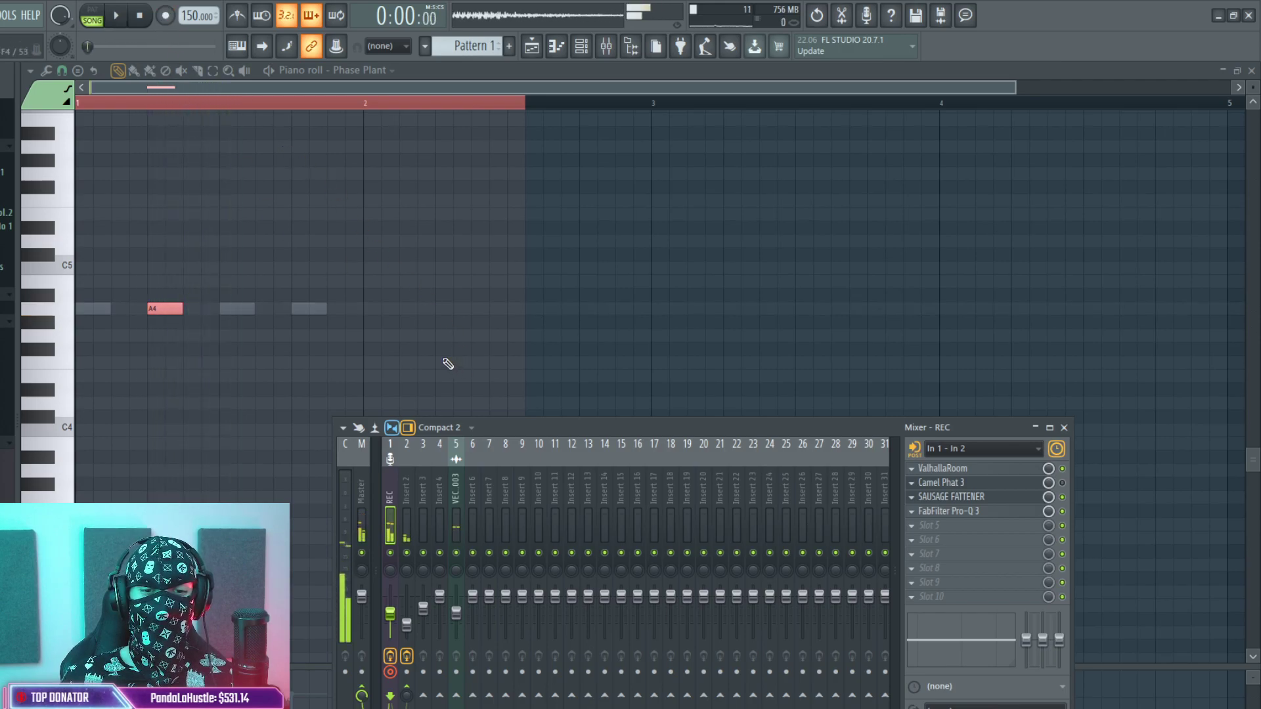
left_click(390, 672)
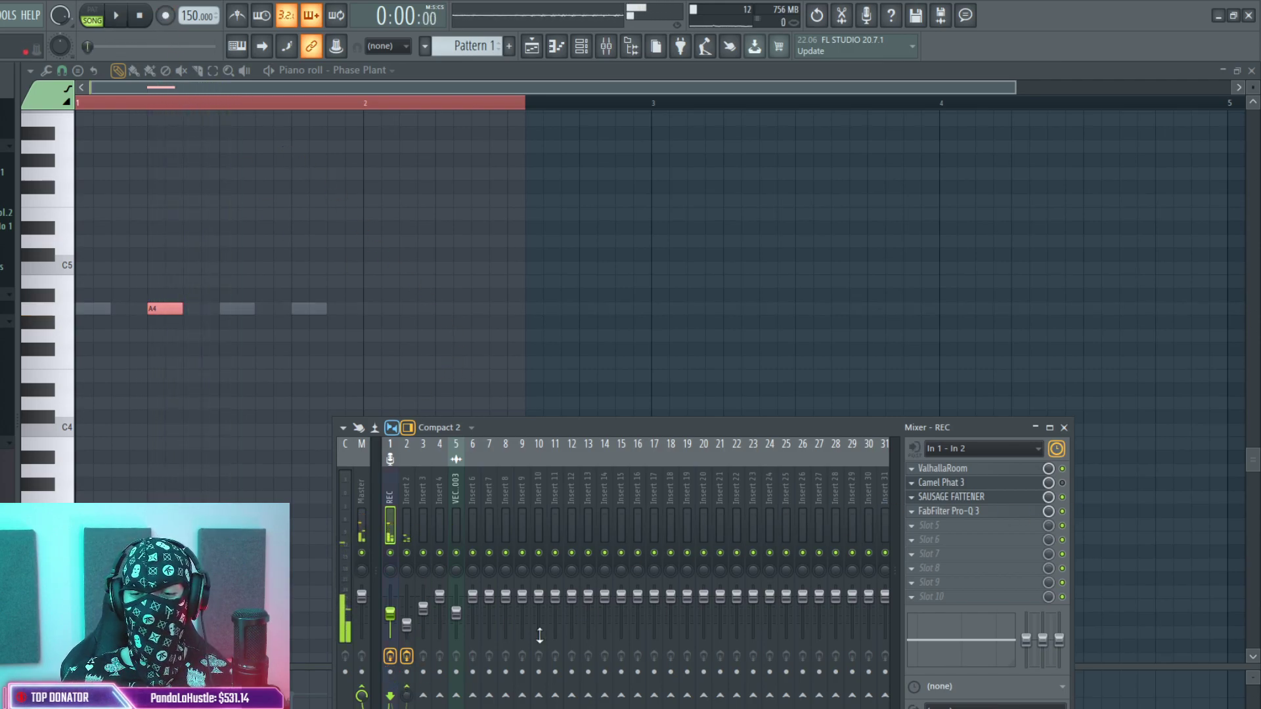
left_click(976, 542)
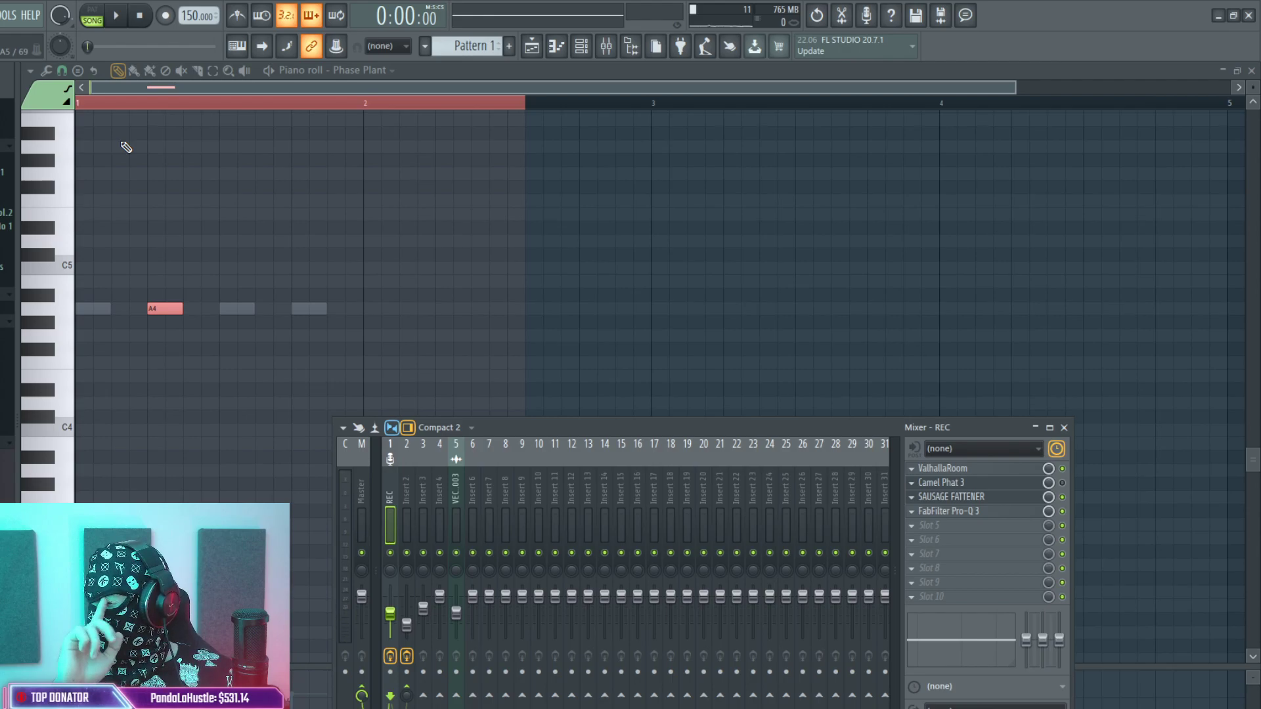
Audition the song, mute the mixer's insert 5 sample track and delete the recorded clip from the playlist's REC track.
key("space")
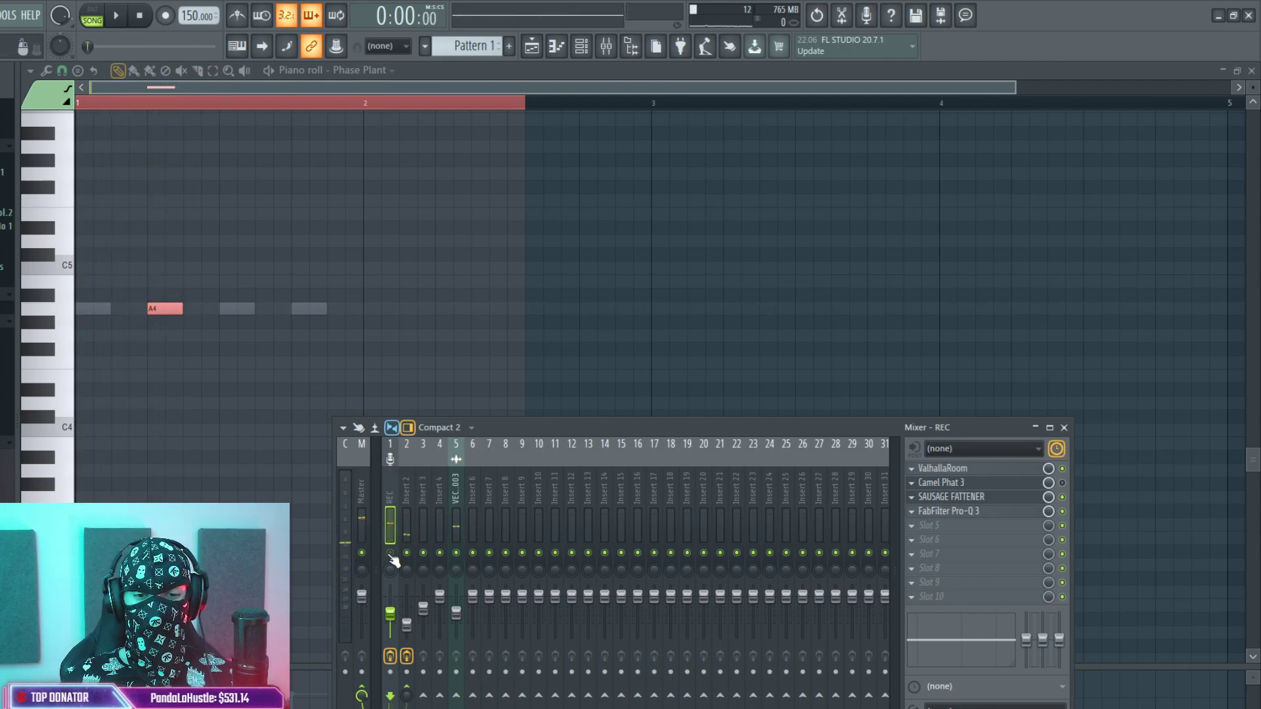
key("space")
left_click(456, 553)
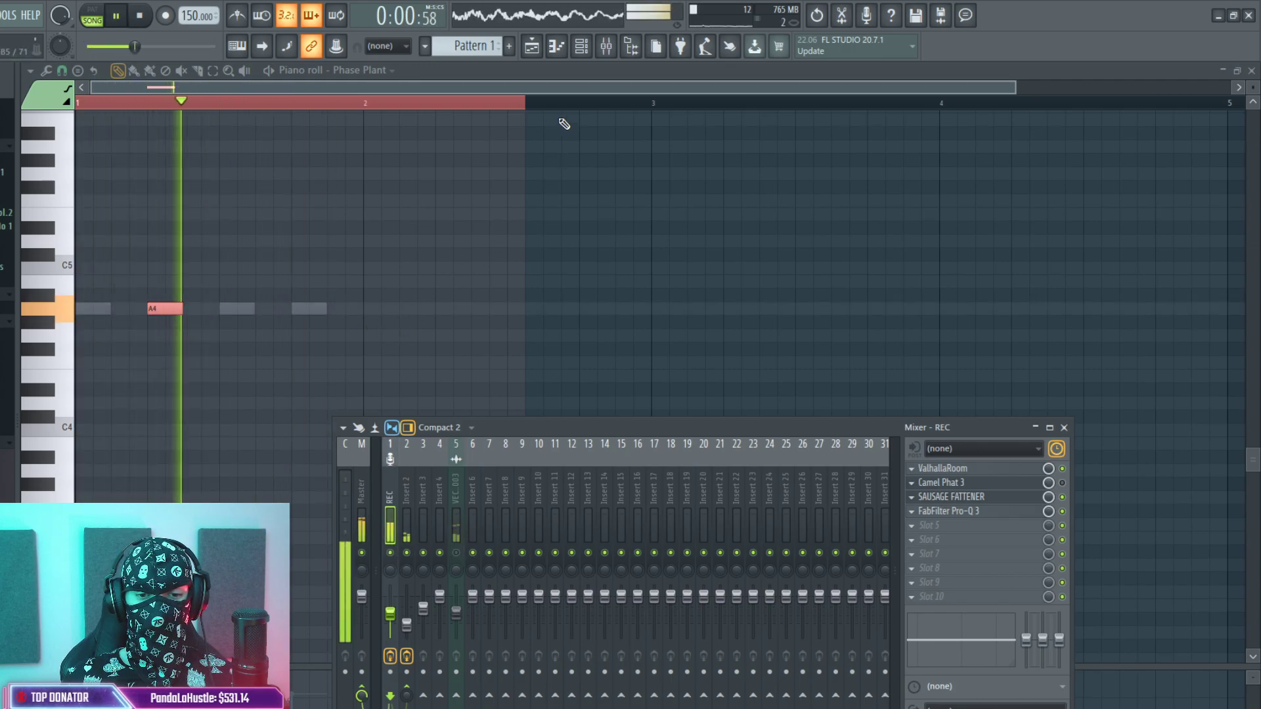
left_click(533, 48)
right_click(239, 218)
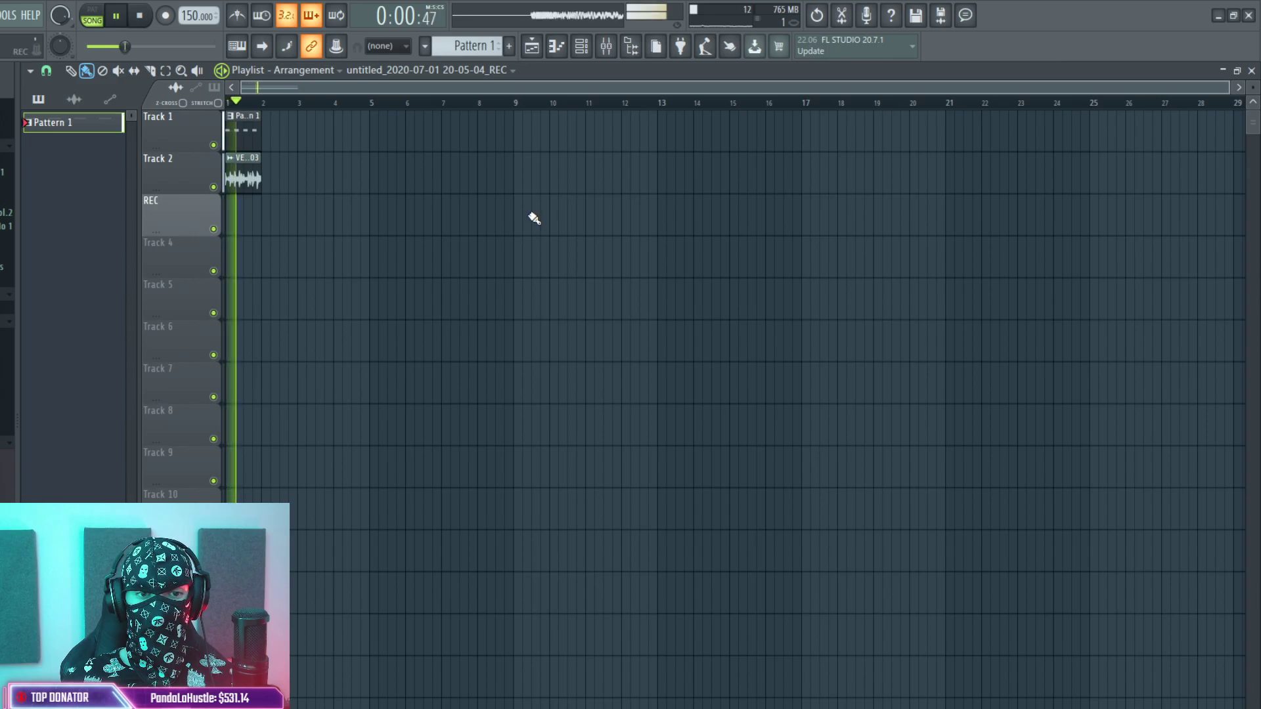
Stop playback and select the first three bars of the playlist as the playback range.
left_click(580, 48)
key("space")
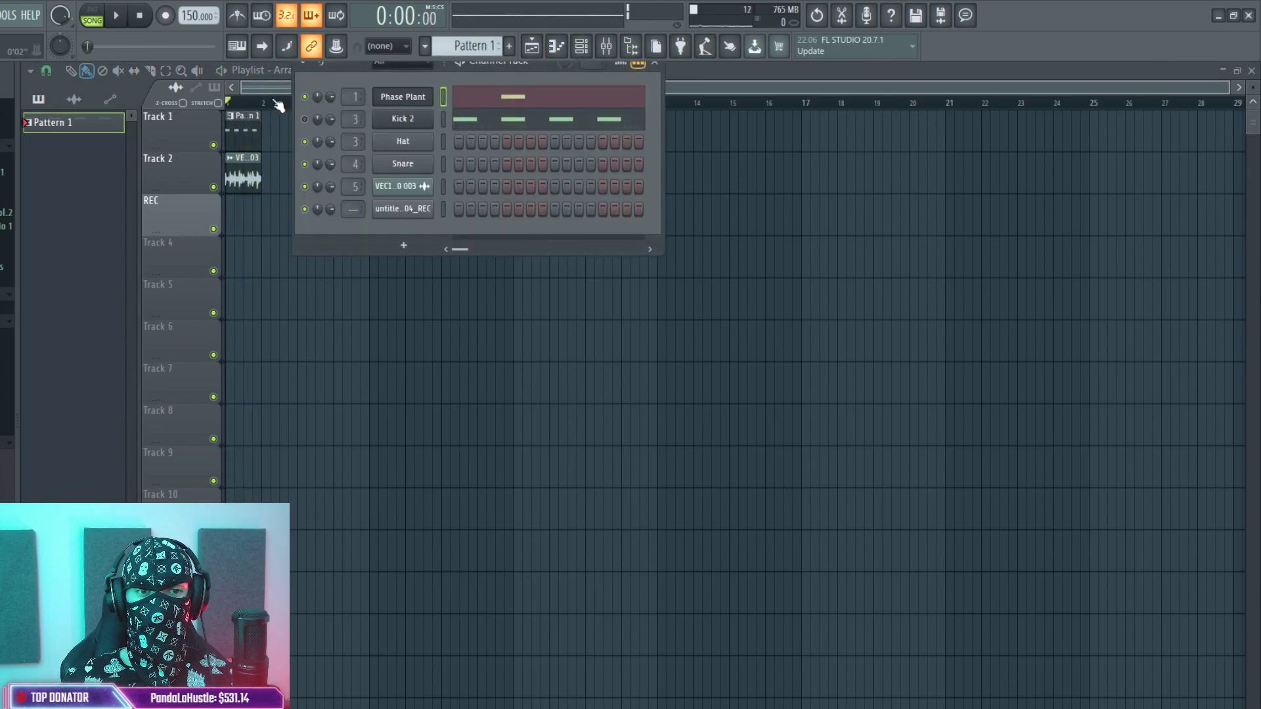
key("F6")
left_click_drag(333, 105, 226, 105)
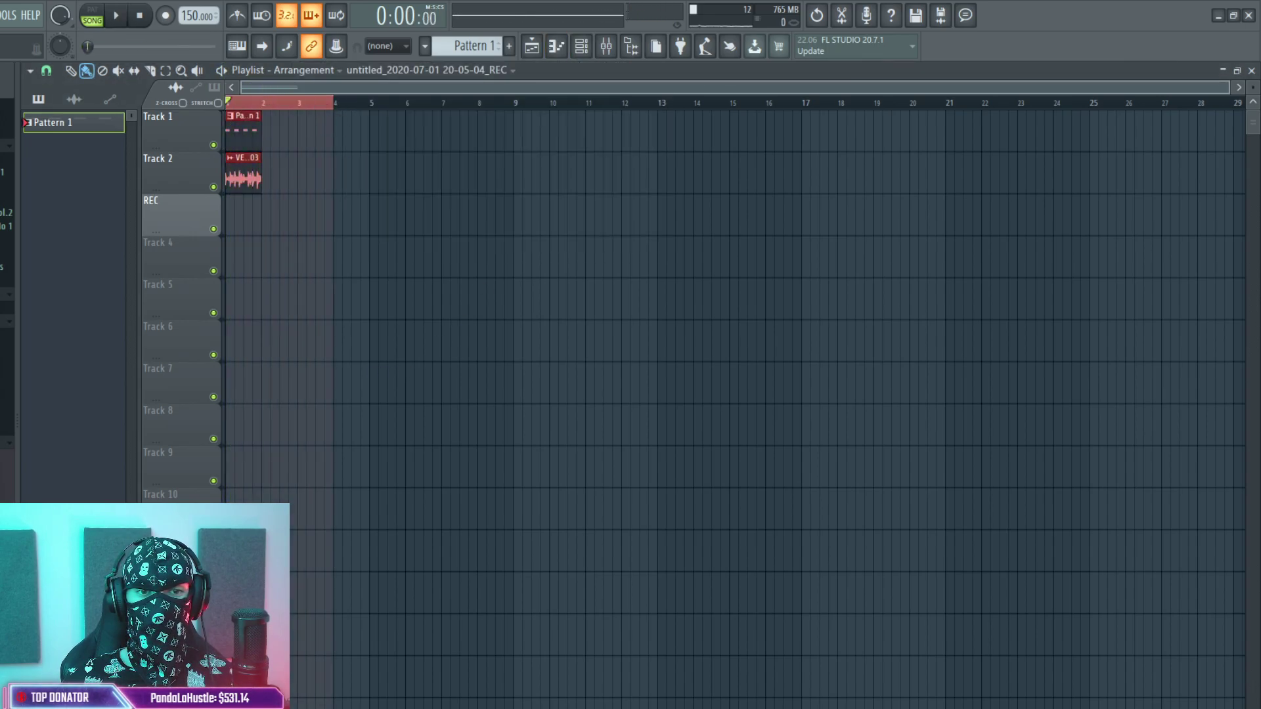
Load Edison on the REC mixer track and record the bass hit into it.
left_click(608, 48)
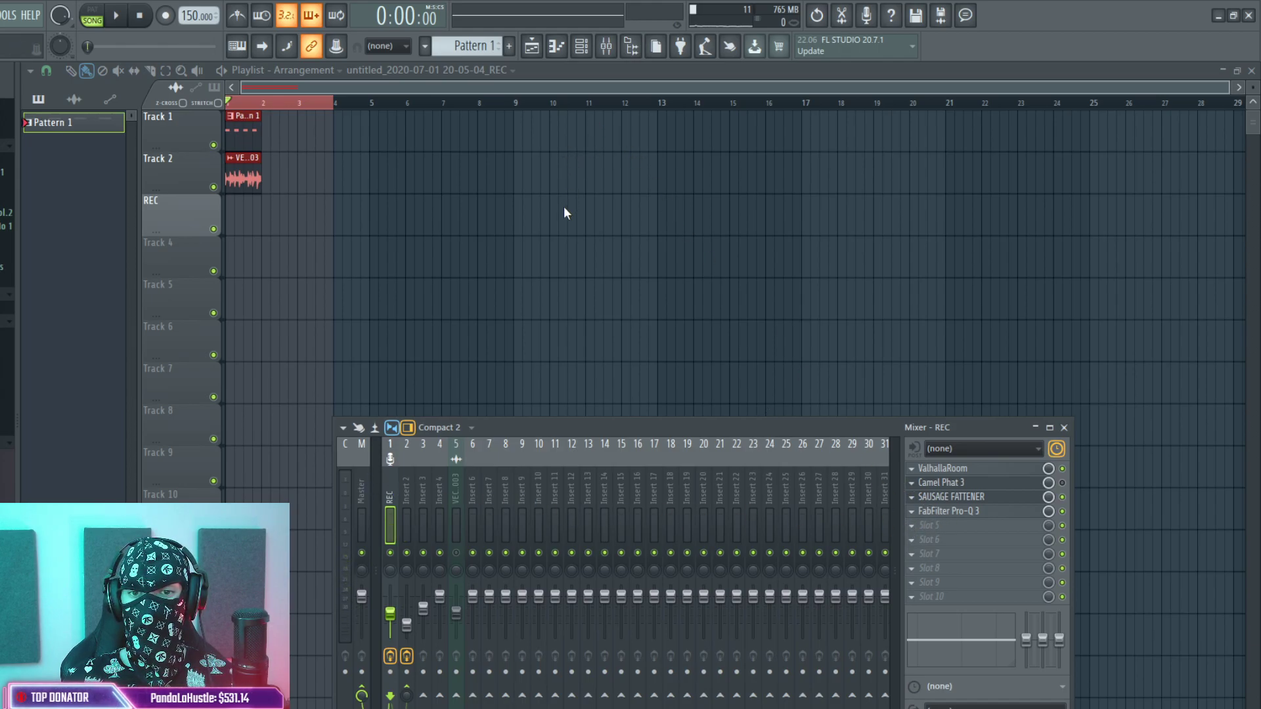
key("ctrl+e")
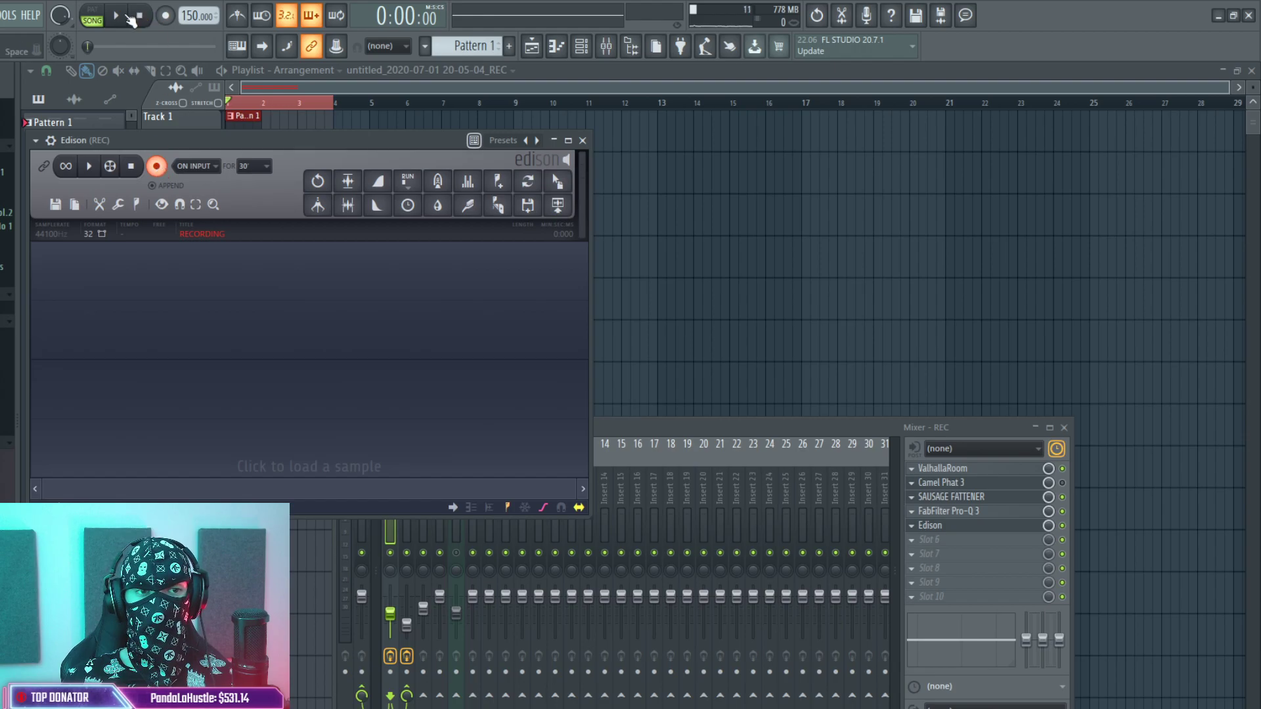
left_click(139, 15)
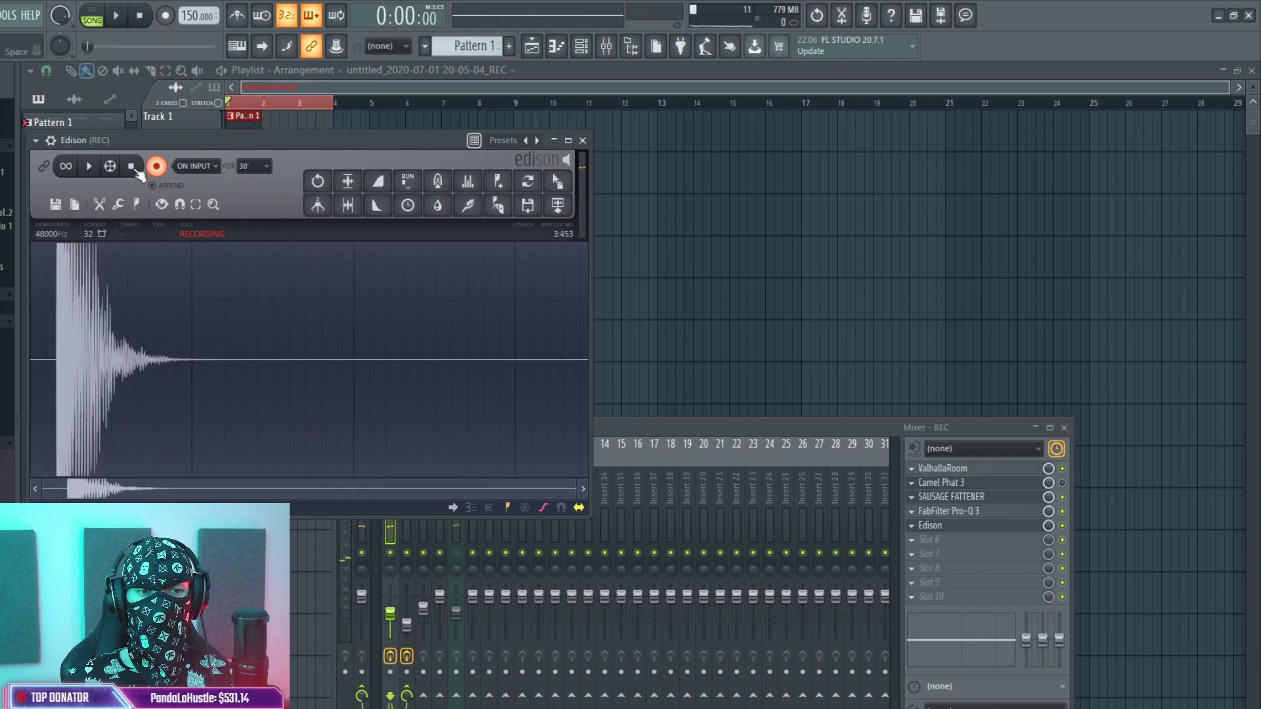
key("space")
left_click(655, 425)
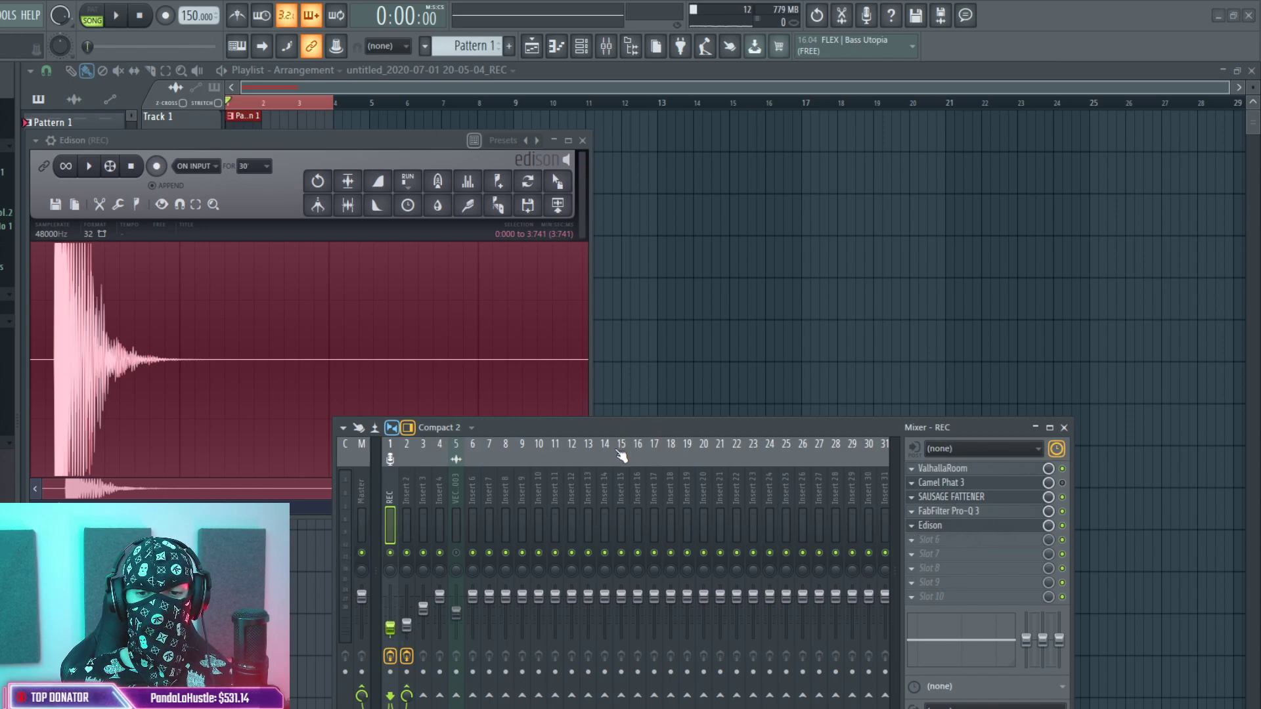
Load Edison on the Master mixer track and record the bass hit from playback.
key("Left")
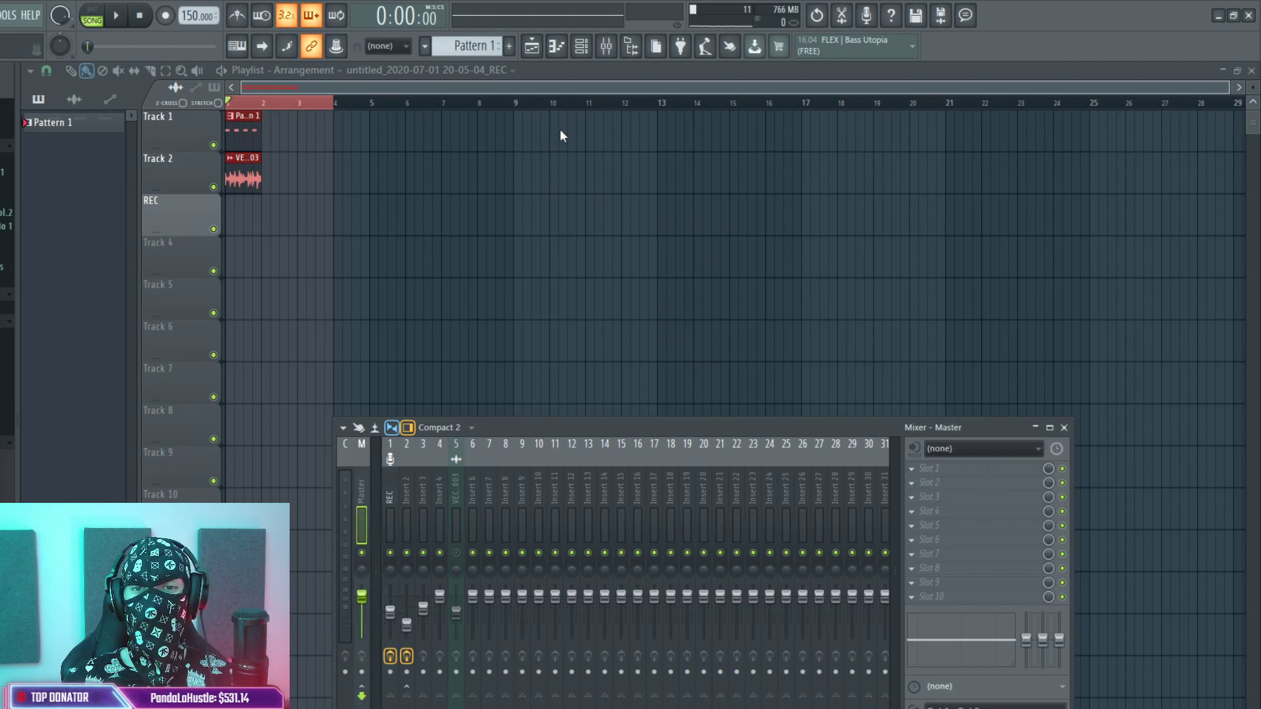
key("ctrl+e")
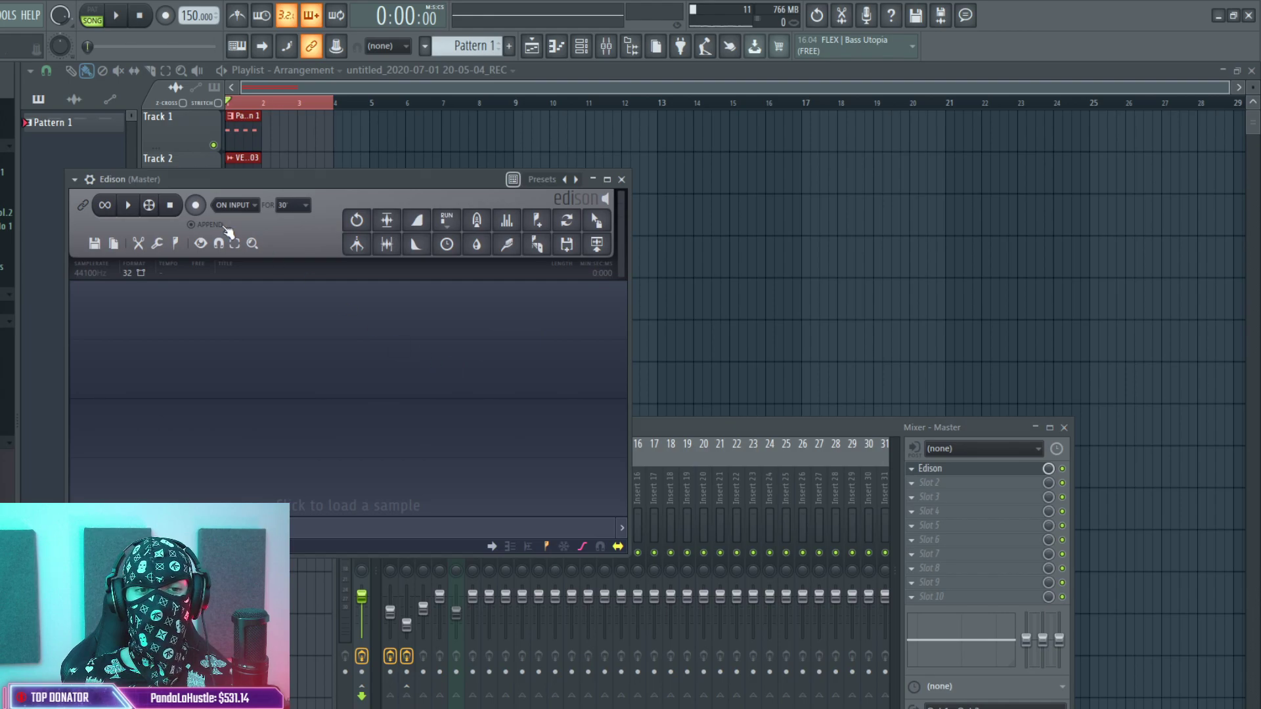
left_click(117, 16)
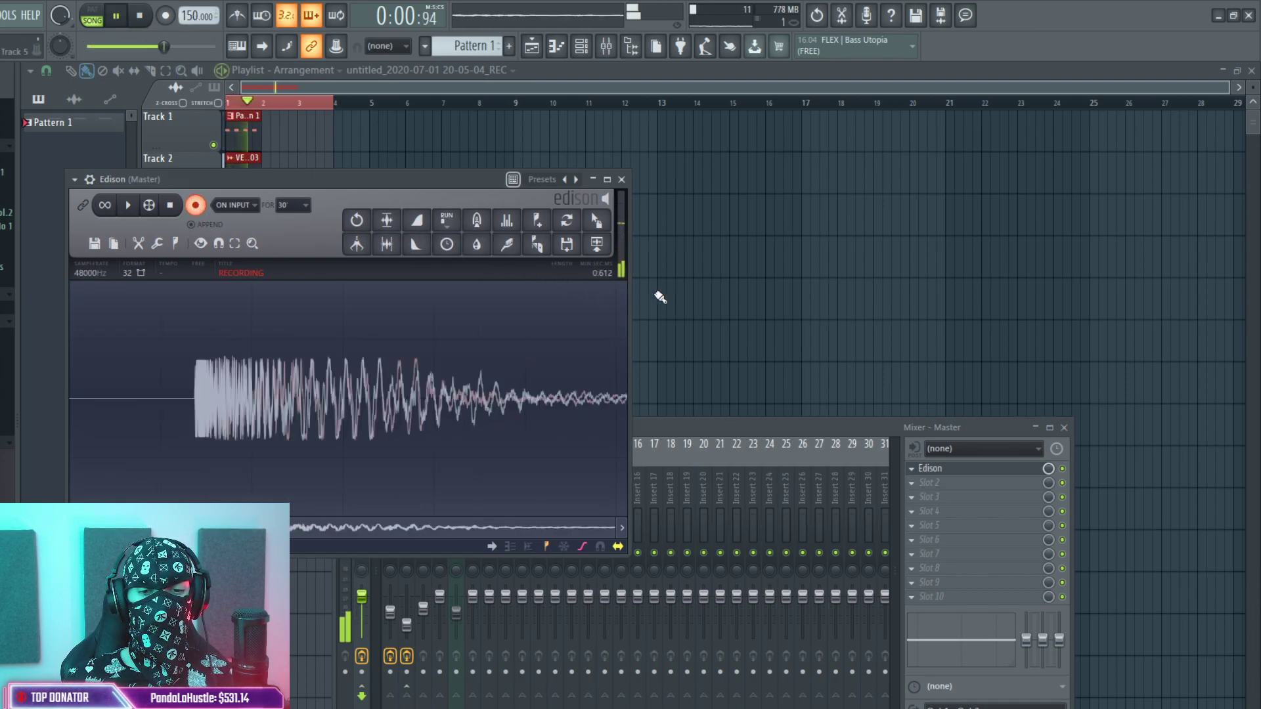
key("space")
left_click(172, 206)
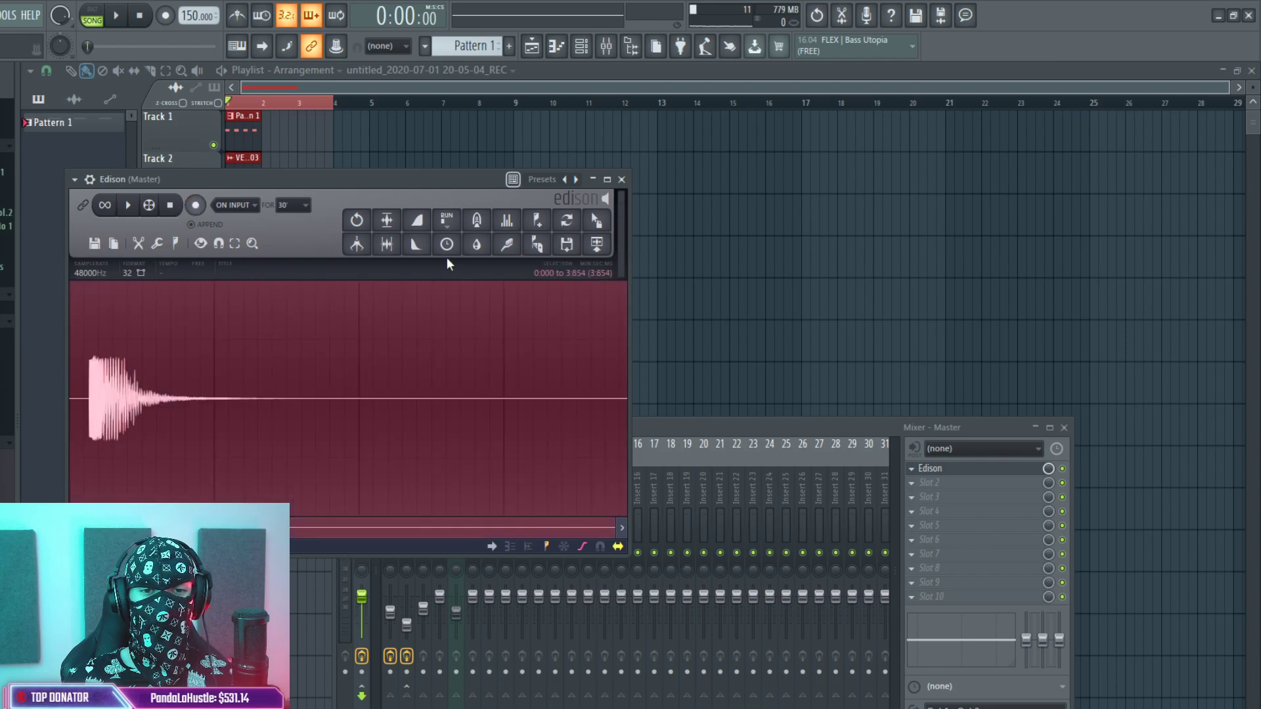
Remove the silence before the recorded bass hit in Edison so the sample starts on its transient.
scroll(90, 414, "up", 6)
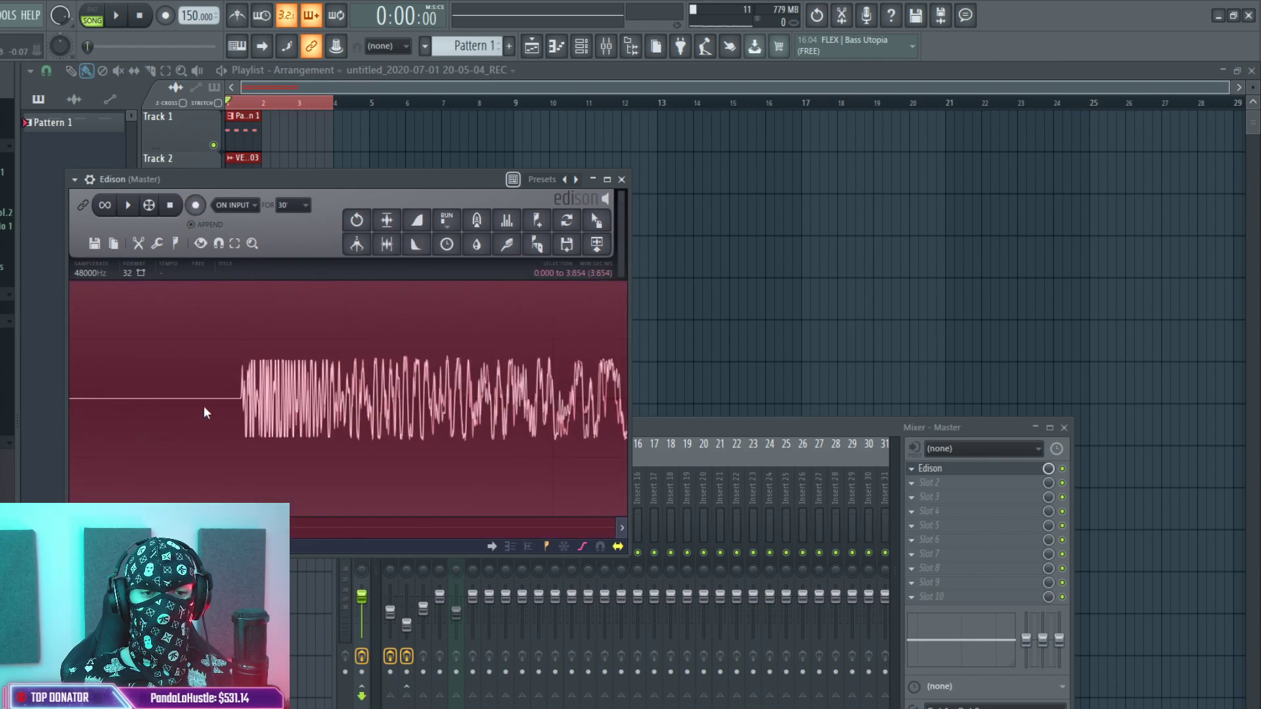
left_click_drag(260, 398, 71, 403)
scroll(237, 404, "up", 4)
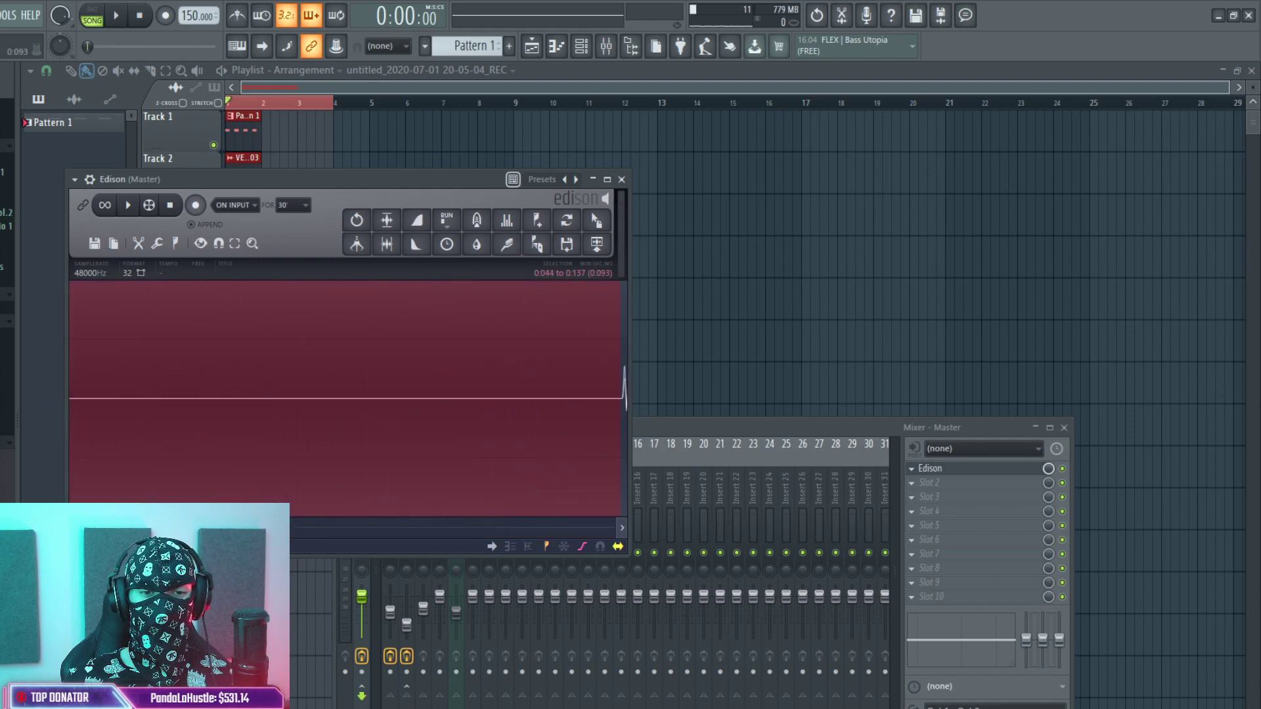
left_click(236, 412)
Delete the silent tail after the bass hit in Edison from about 1.493 s onward and play back the trimmed sample.
scroll(235, 412, "down", 6)
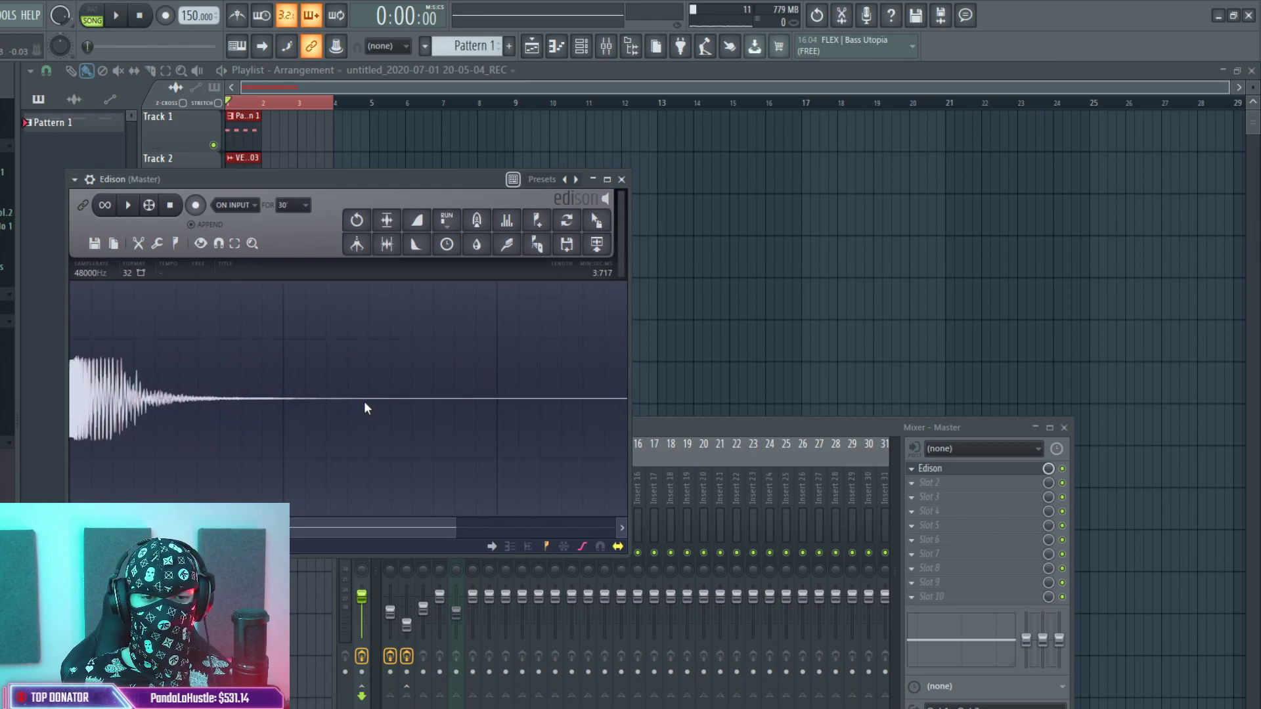
left_click_drag(293, 402, 541, 412)
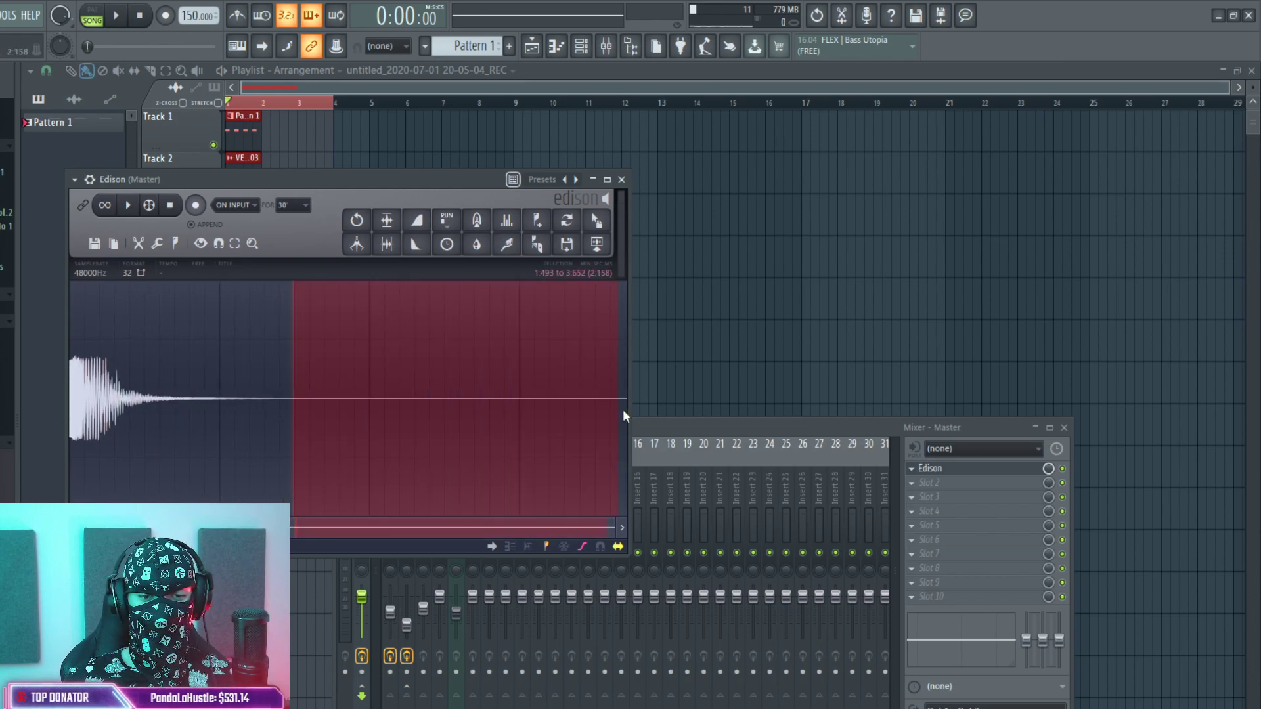
key("Delete")
left_click(128, 206)
left_click(171, 207)
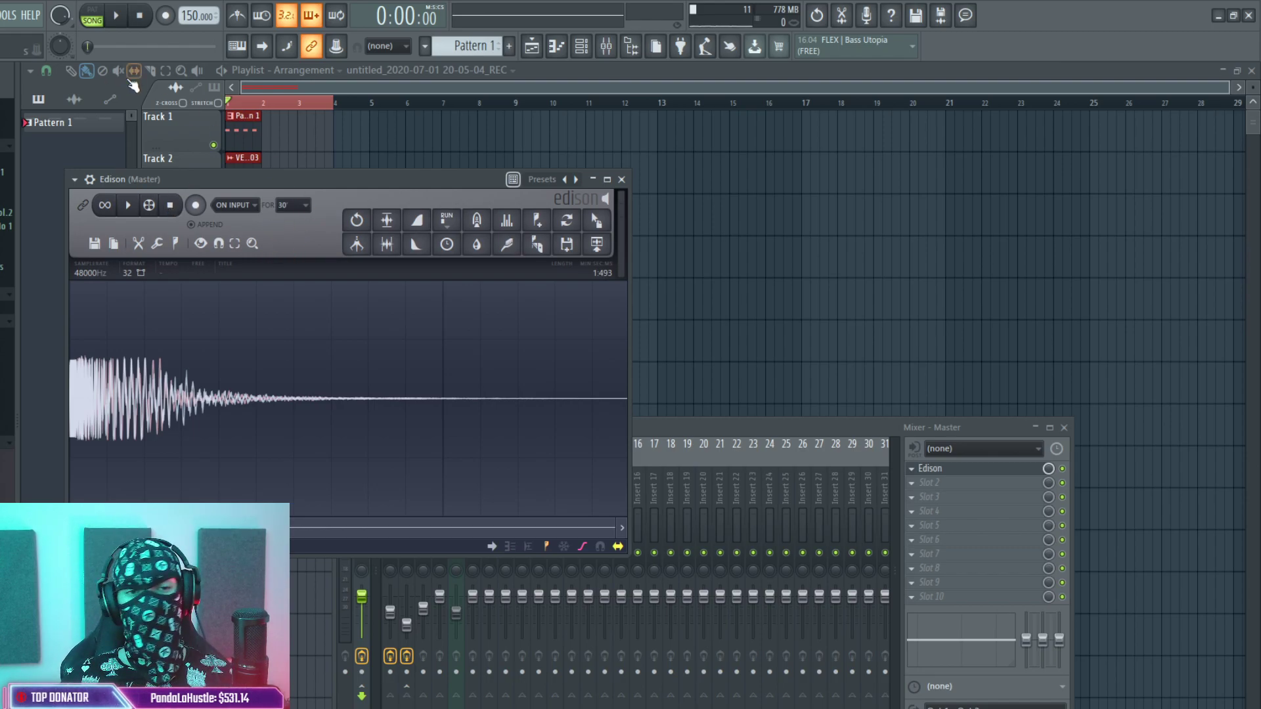
left_click(130, 206)
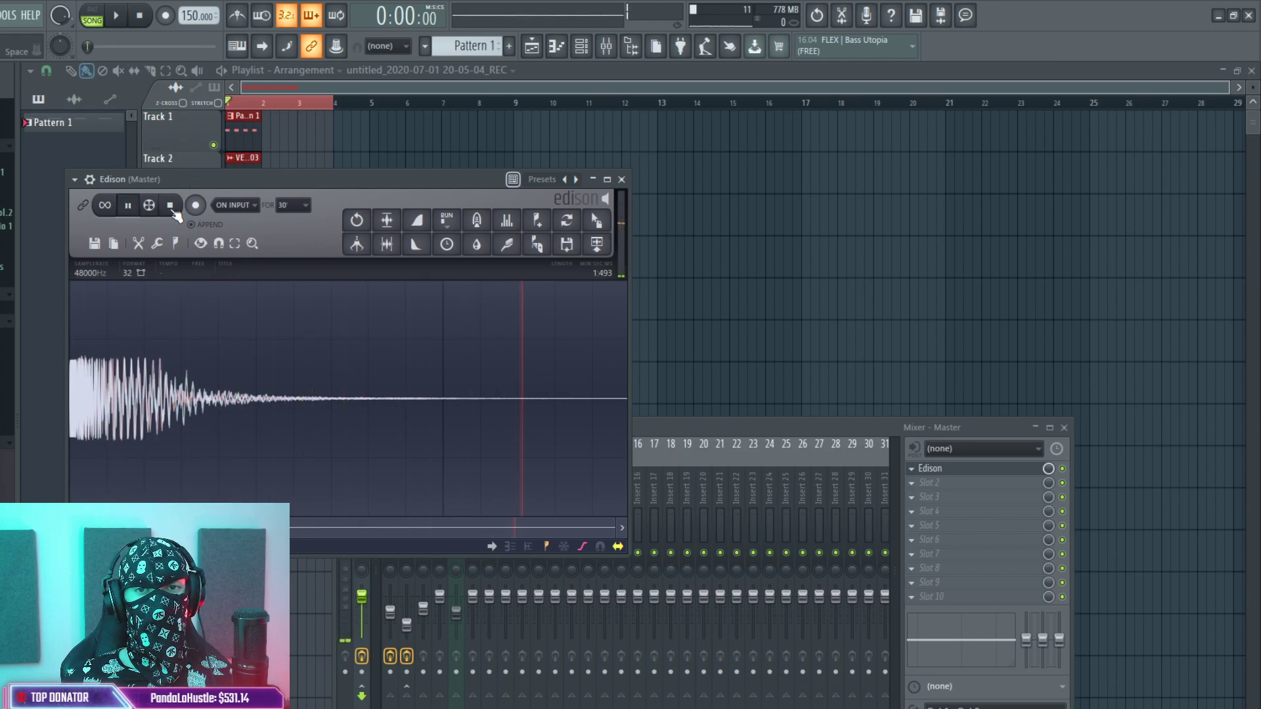
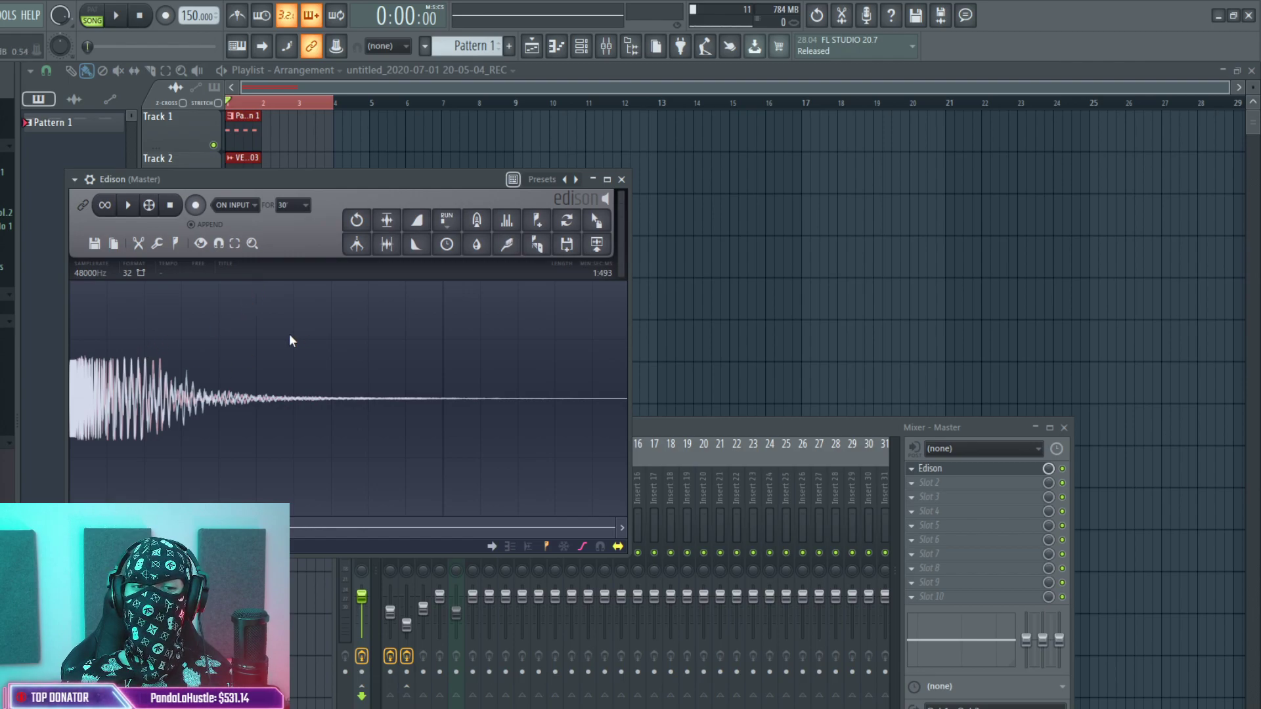
Reopen Phase Plant from the channel rack and add a second group containing a sine Analog oscillator and an Output.
left_click(589, 49)
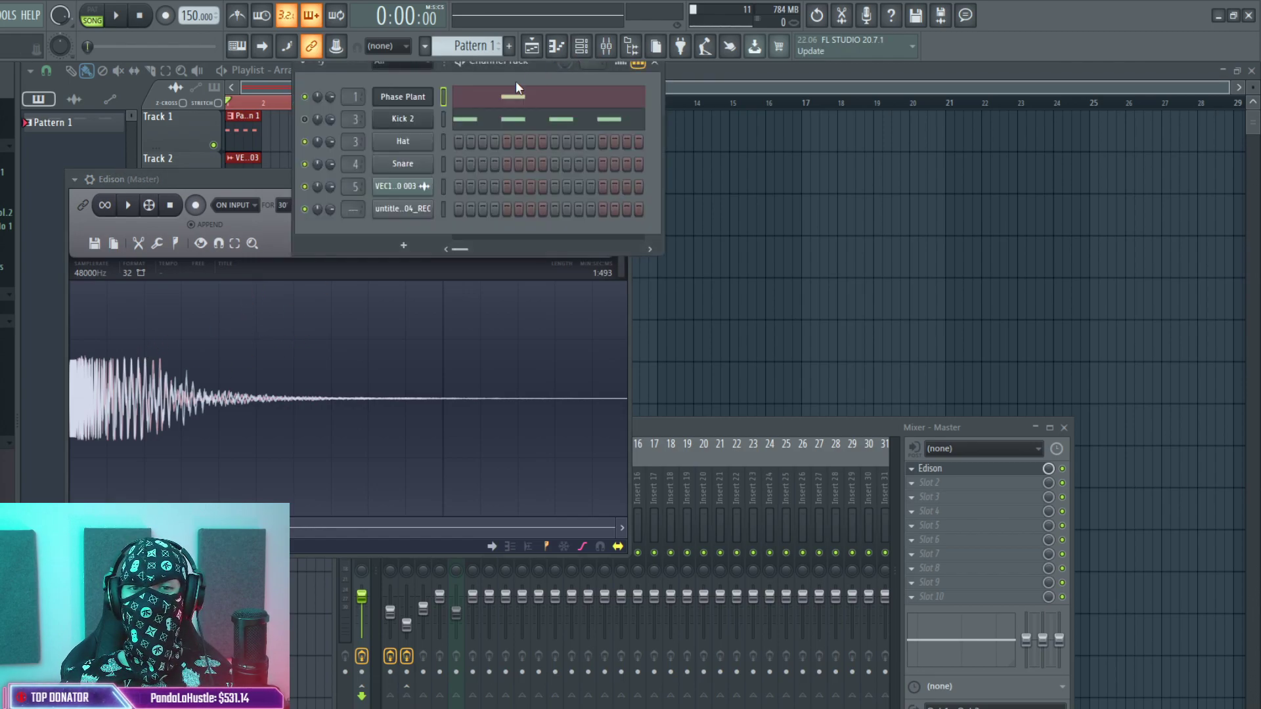
left_click(408, 99)
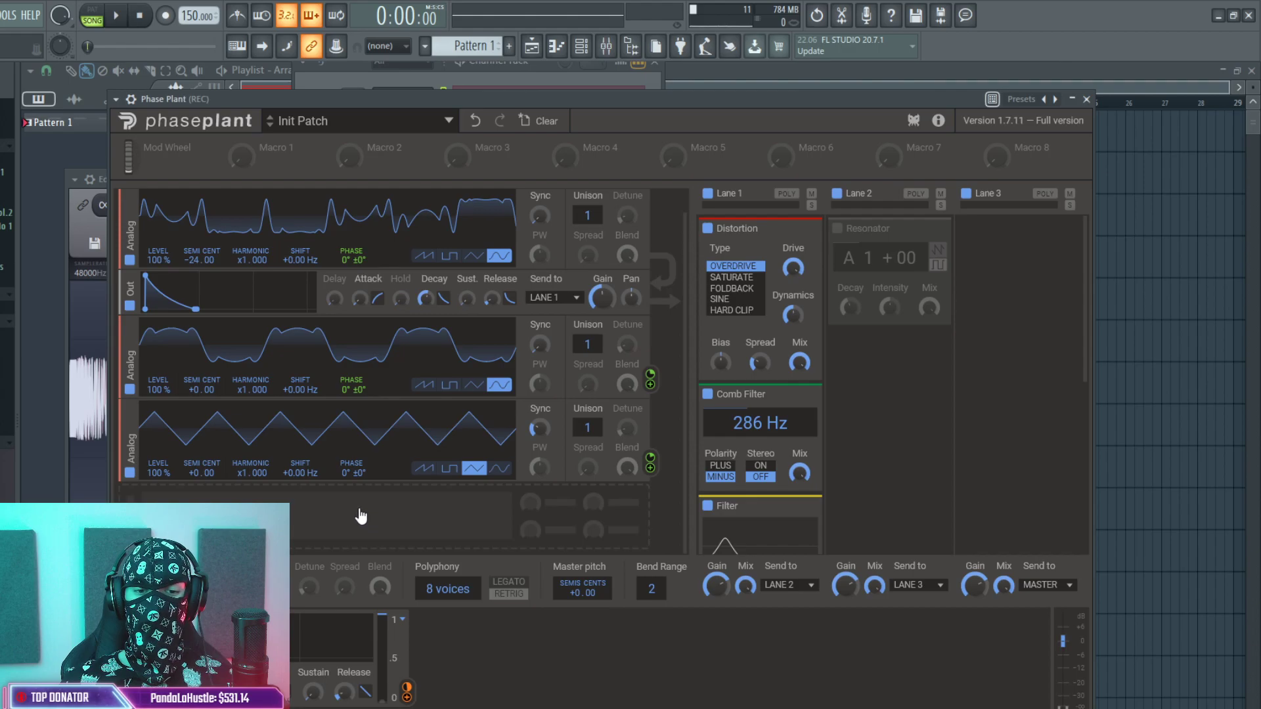
left_click(439, 519)
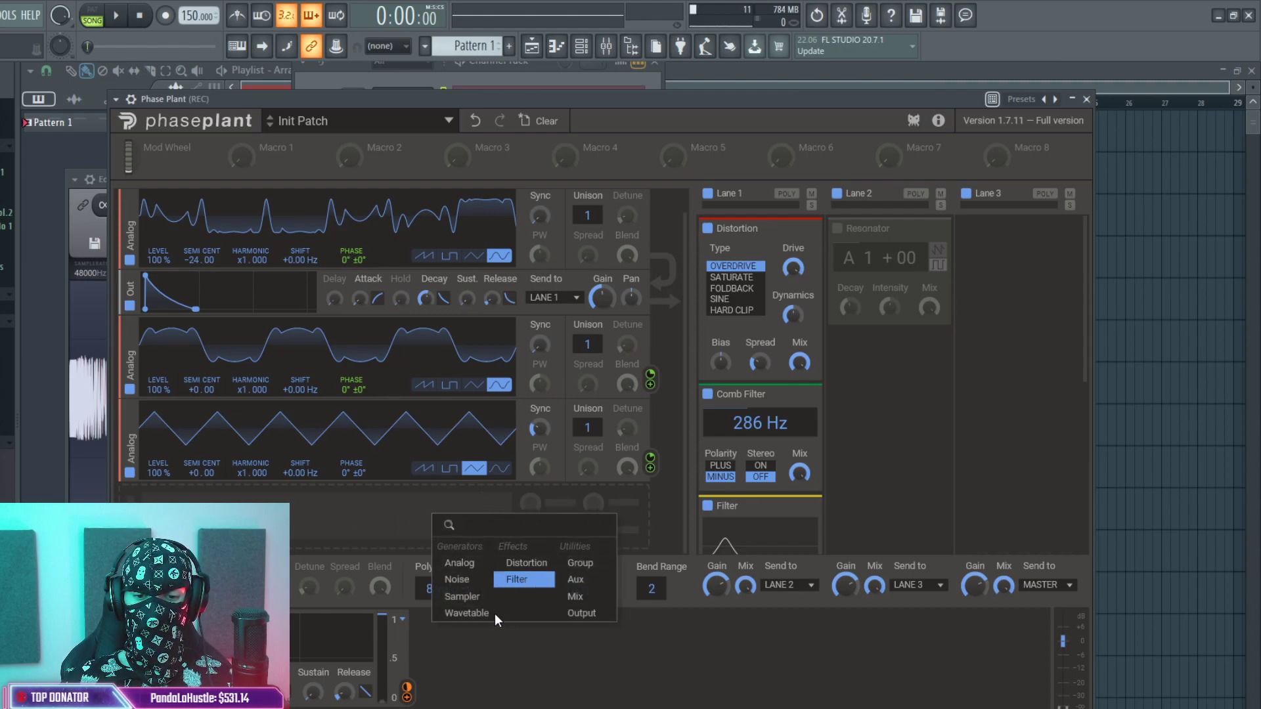
left_click(581, 563)
left_click(431, 516)
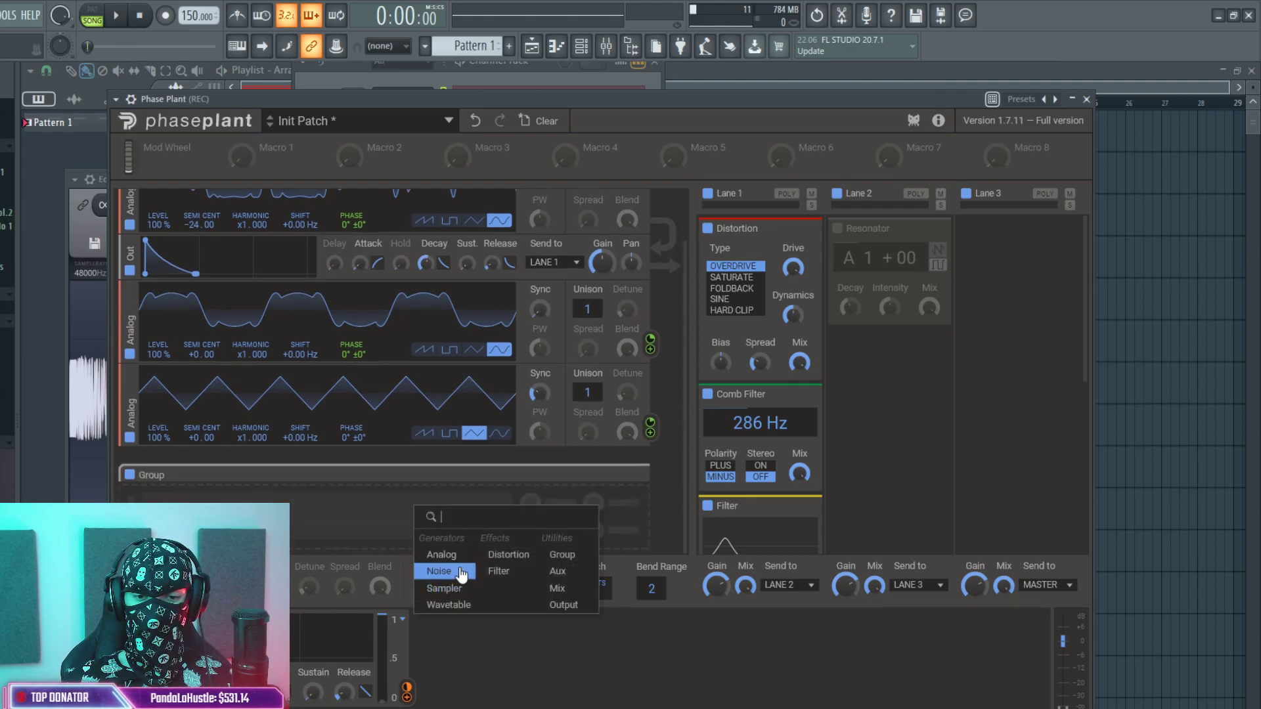
left_click(447, 557)
left_click(499, 469)
left_click(442, 517)
left_click(581, 595)
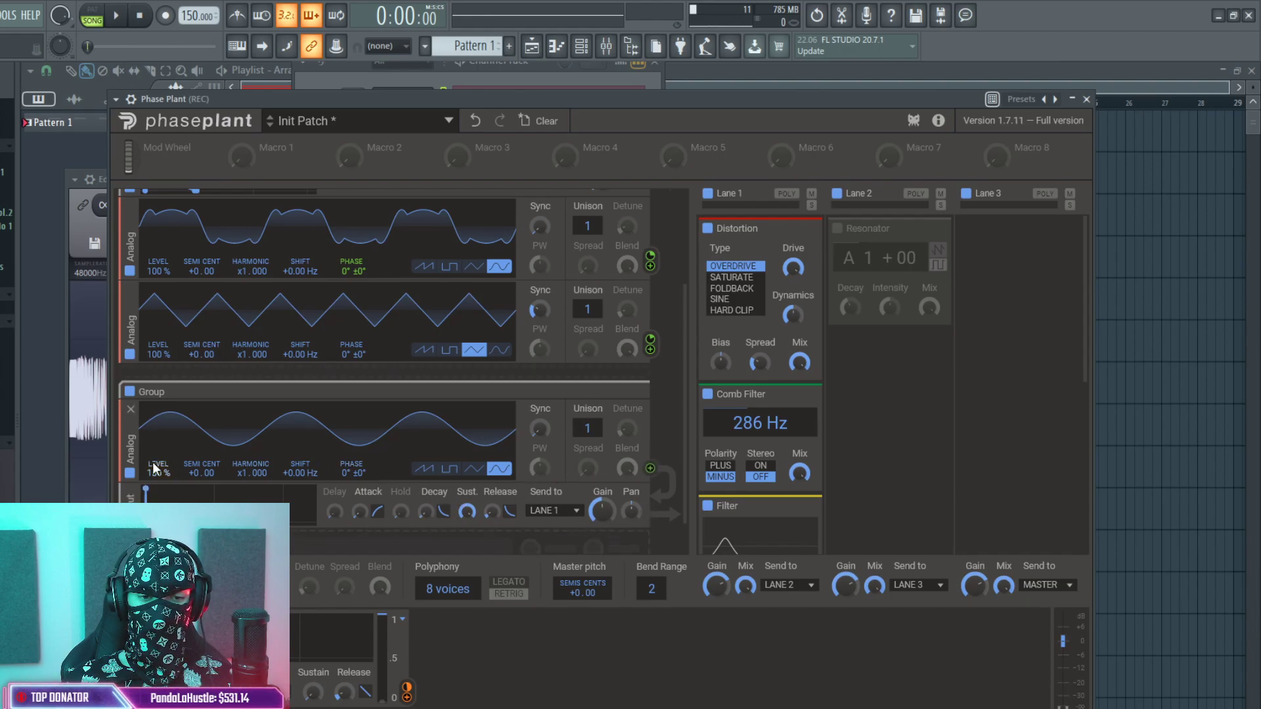
Raise the second group's oscillator to +60 semitones and lower its output gain to about -21 dB during playback.
mouse_move(194, 478)
left_mouse_down()
mouse_move(193, 453)
mouse_move(195, 484)
left_mouse_up()
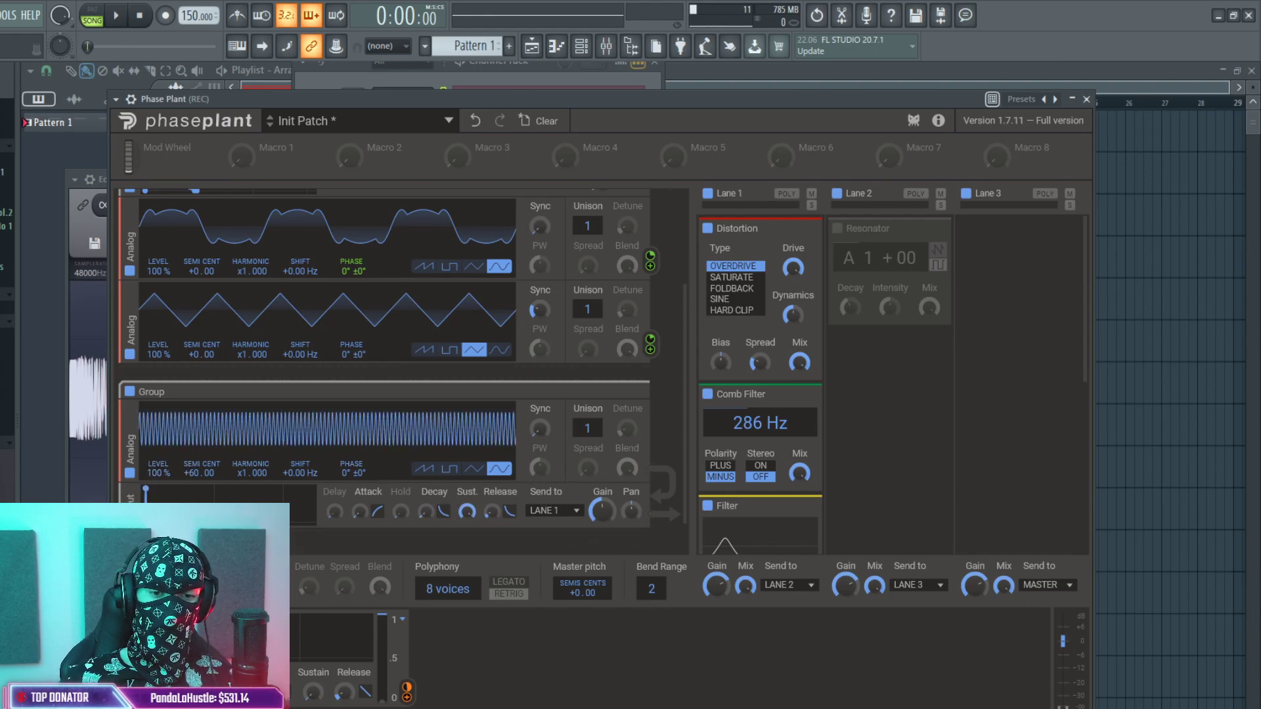
left_click(116, 15)
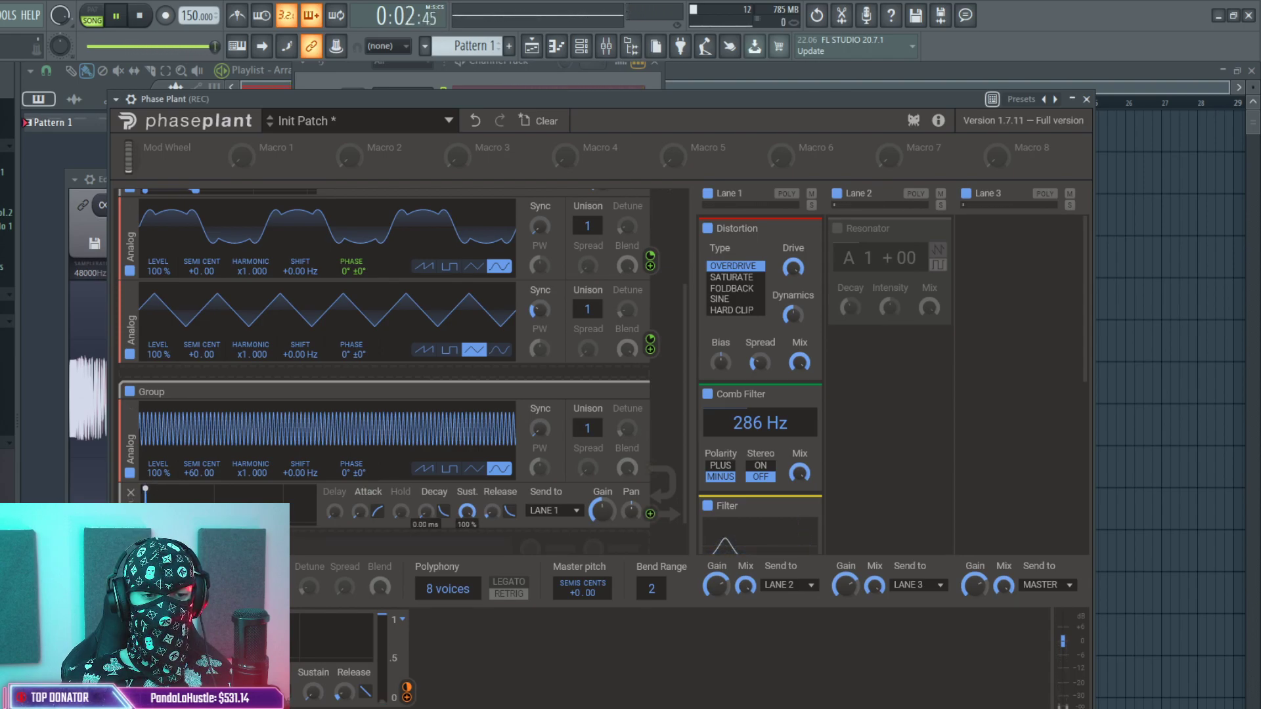
left_click_drag(214, 46, 91, 46)
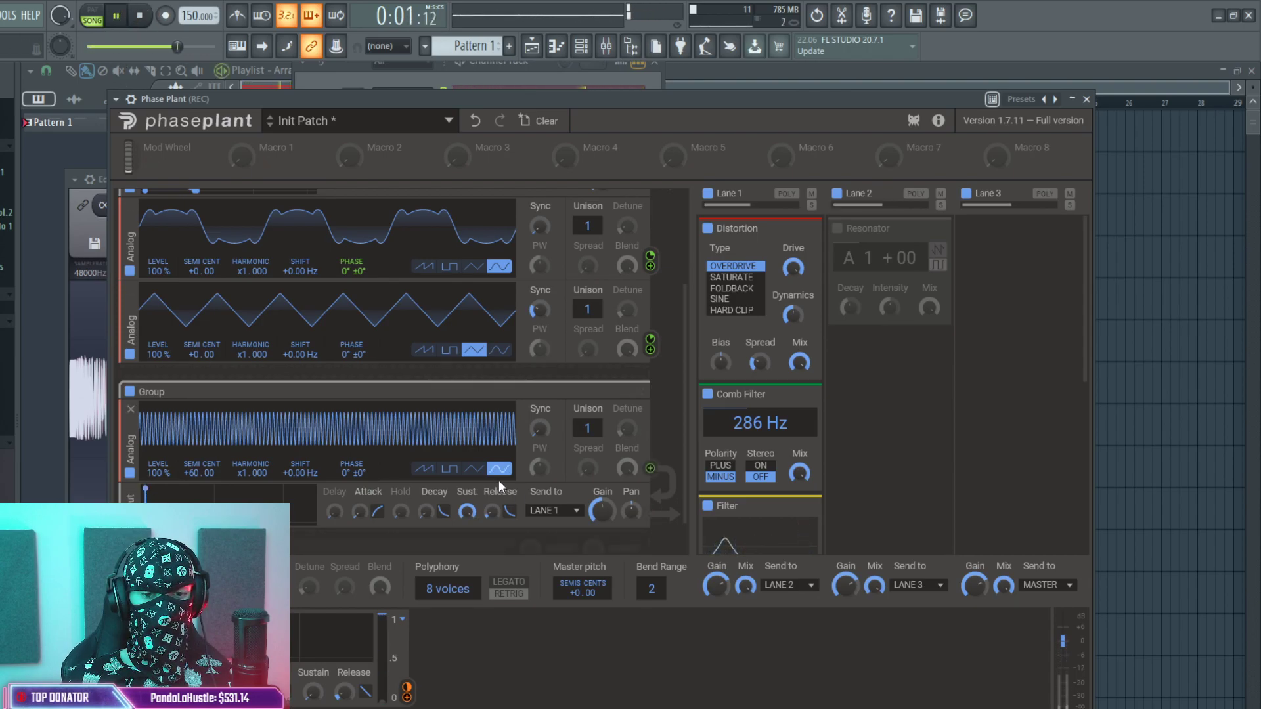
left_click_drag(602, 511, 603, 509)
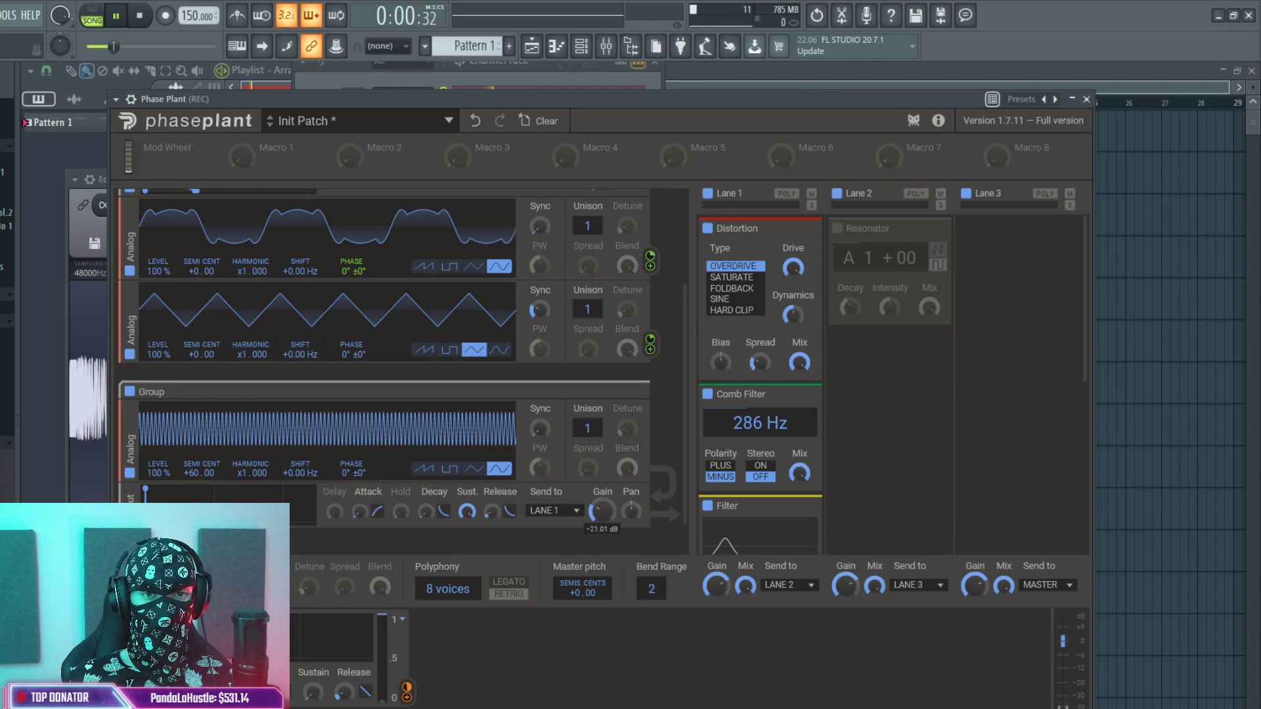
left_click_drag(603, 511, 603, 509)
key("space")
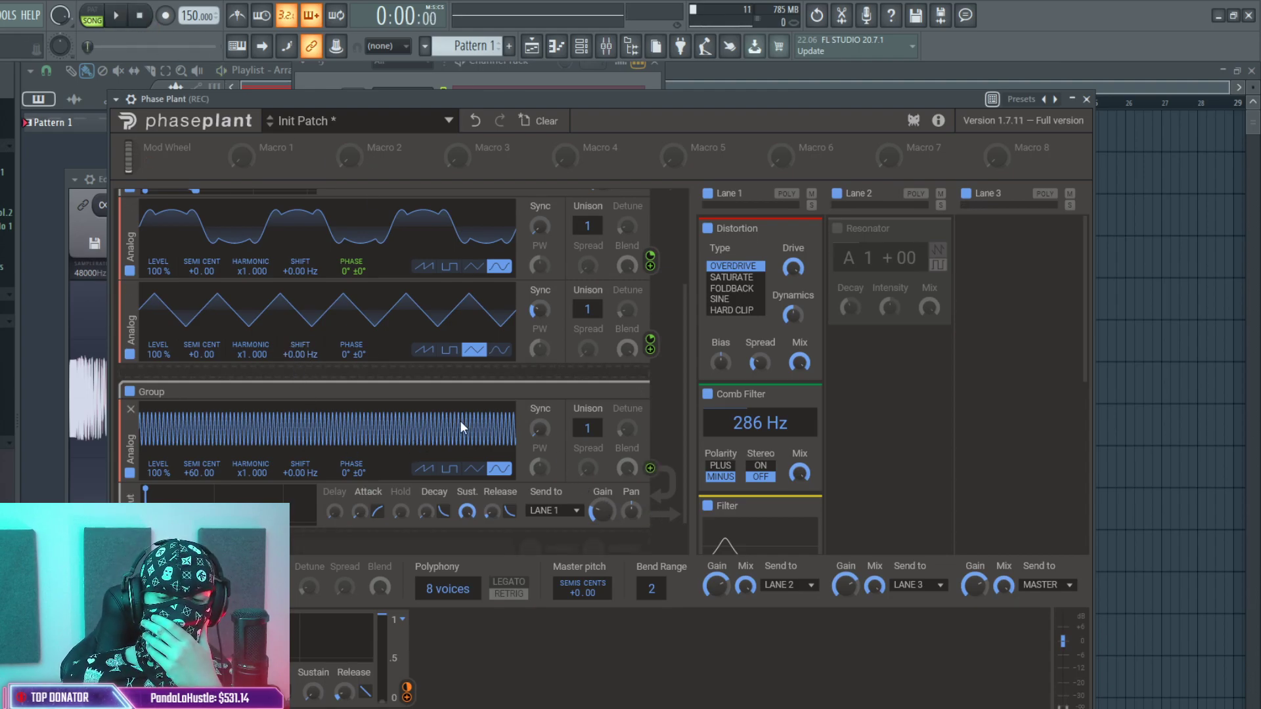
Switch the second group's oscillator to a triangle wave and set its pitch to +37 semitones during playback.
left_click(475, 469)
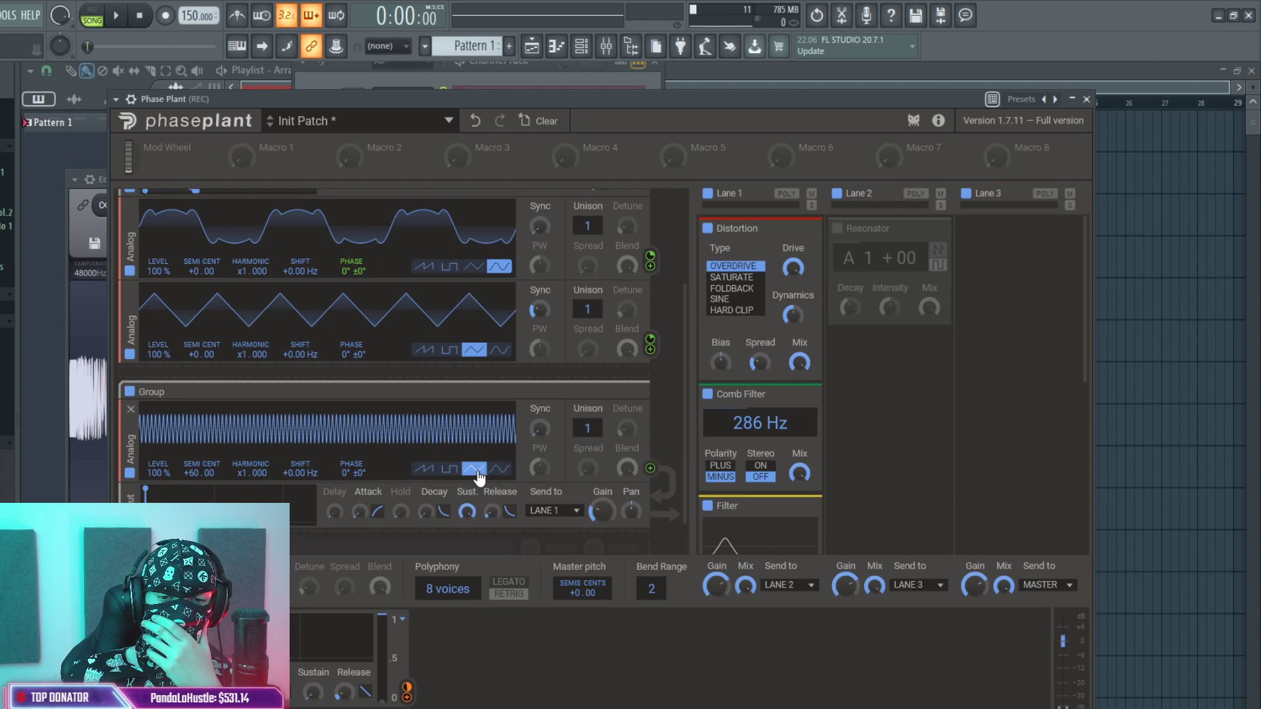
key("space")
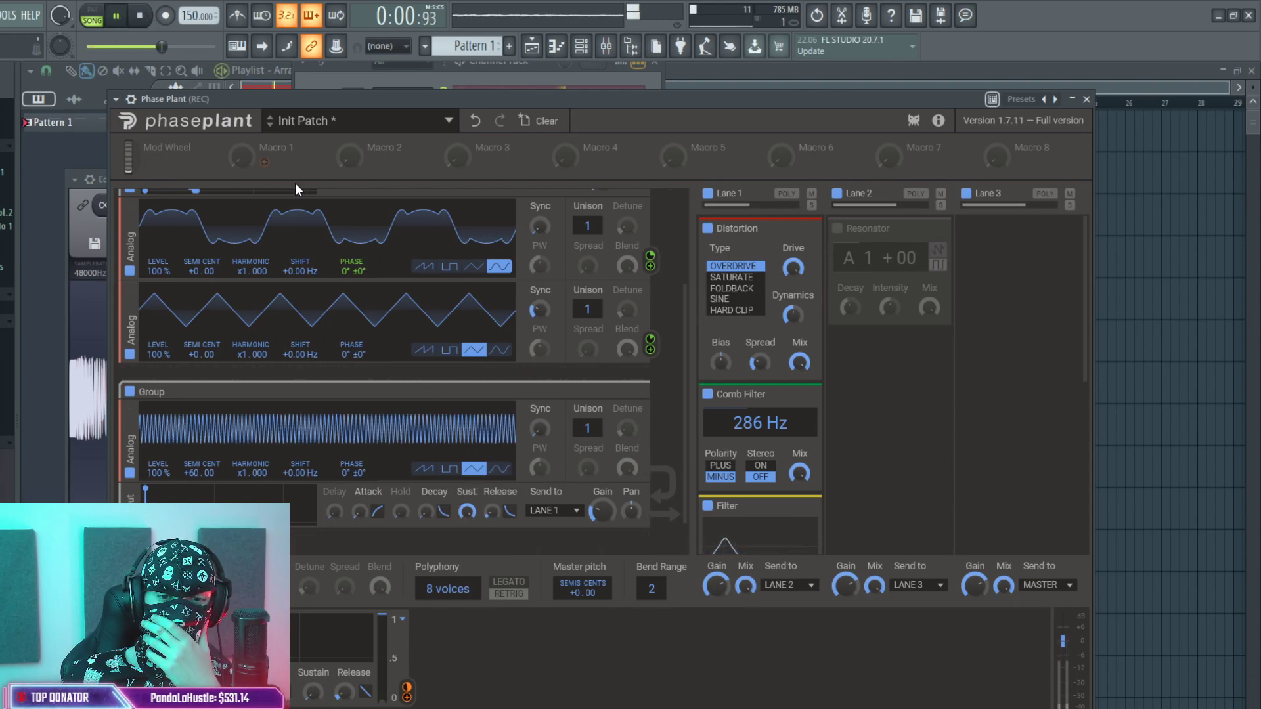
left_click_drag(188, 466, 183, 468)
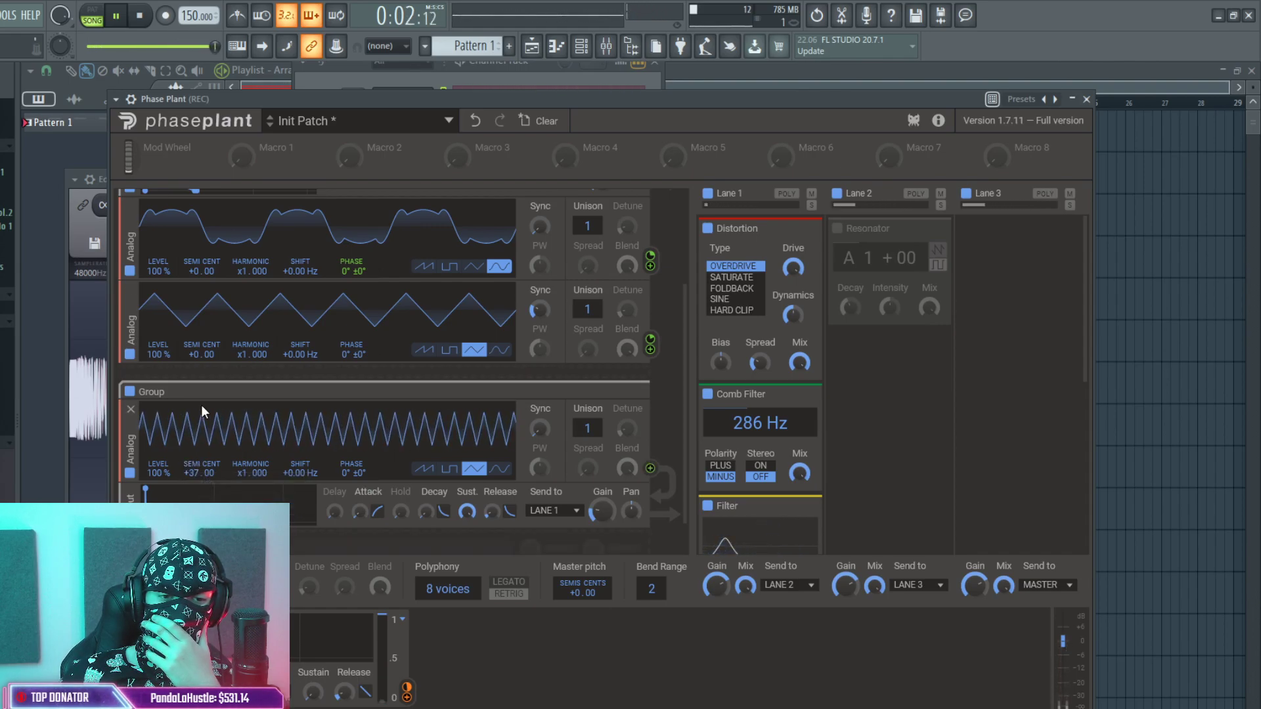
Open the Phase Plant pattern in the piano roll and add A4 notes on beats one, three and four of the first bar.
key("F9")
key("F6")
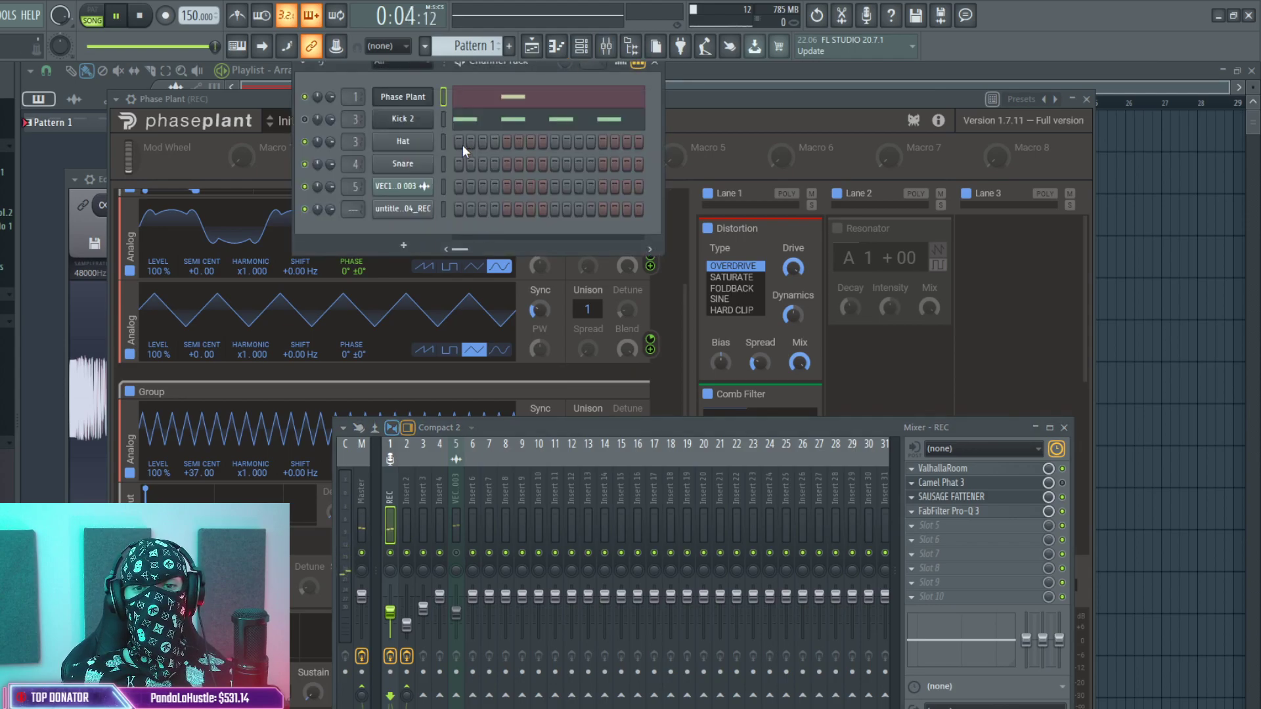
left_click(512, 97)
left_click(237, 308)
left_click(309, 309)
left_click_drag(300, 308, 283, 308)
left_click(92, 309)
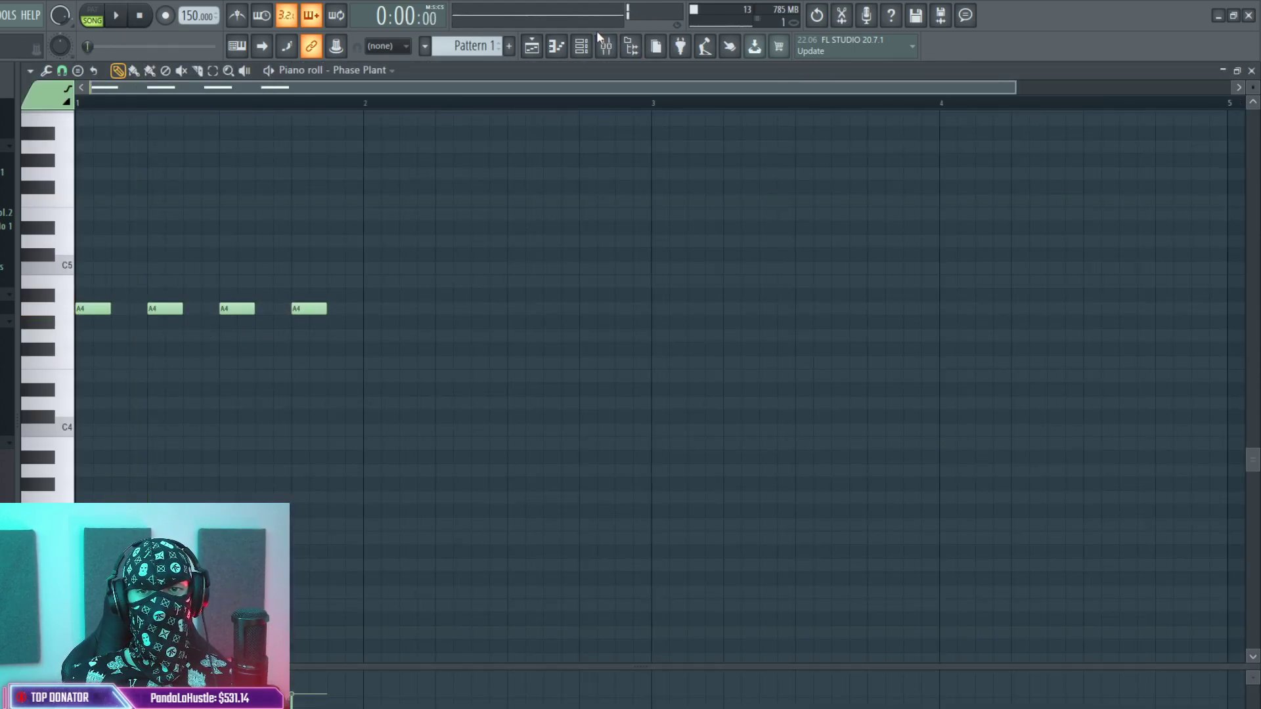
Reopen Phase Plant, give the second group's output envelope a very short decay and play the pattern to hear it.
left_click(581, 46)
left_click(408, 97)
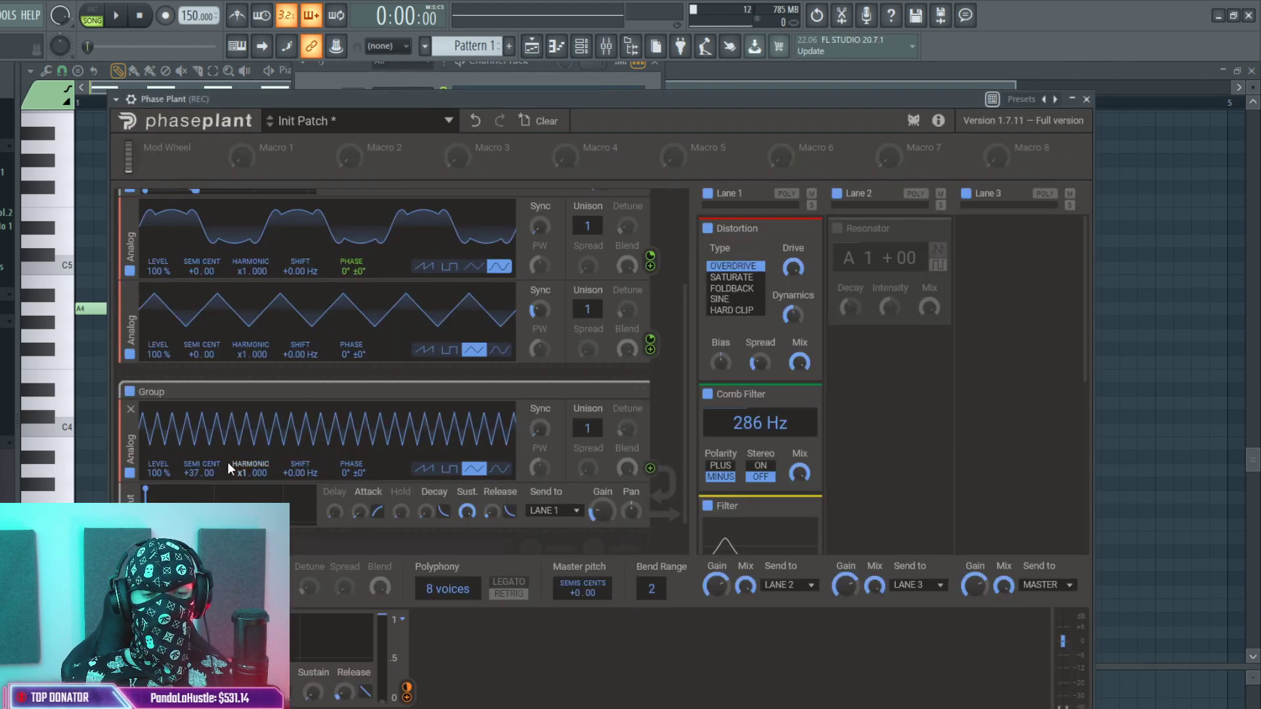
scroll(230, 459, "down", 1)
left_click_drag(146, 450, 177, 476)
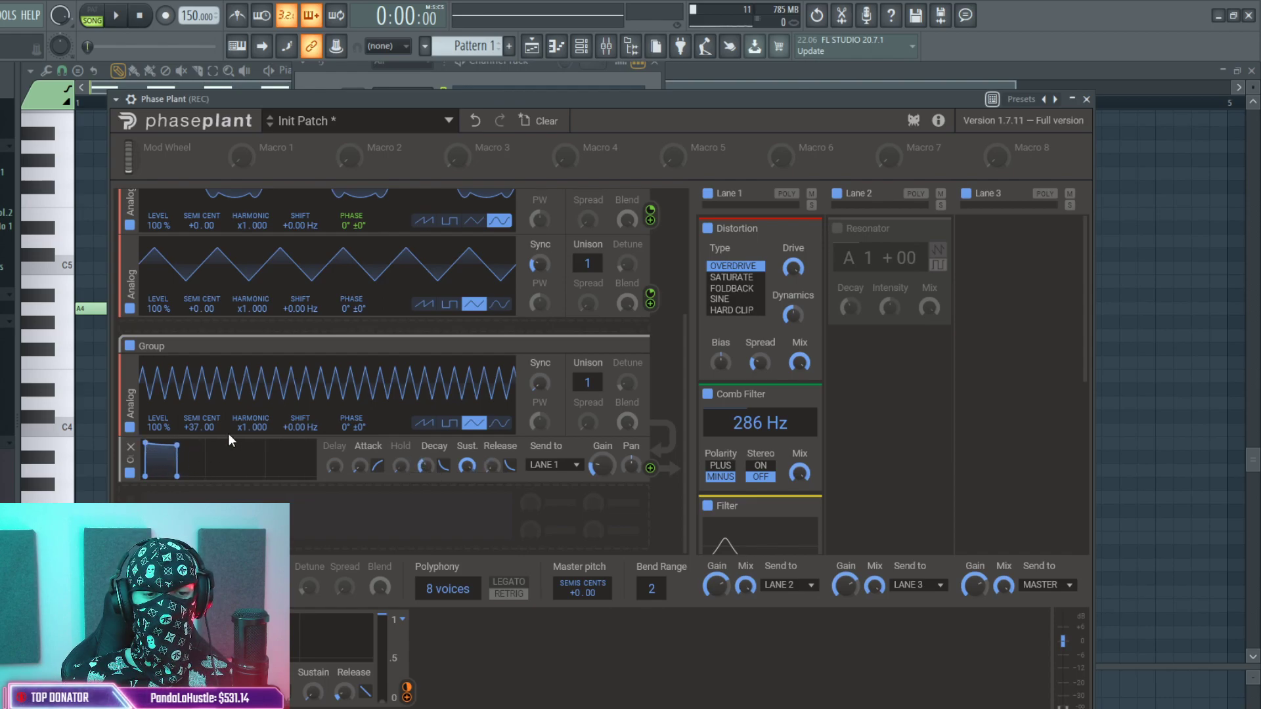
key("space")
left_click_drag(176, 444, 158, 444)
key("space")
left_click(122, 19)
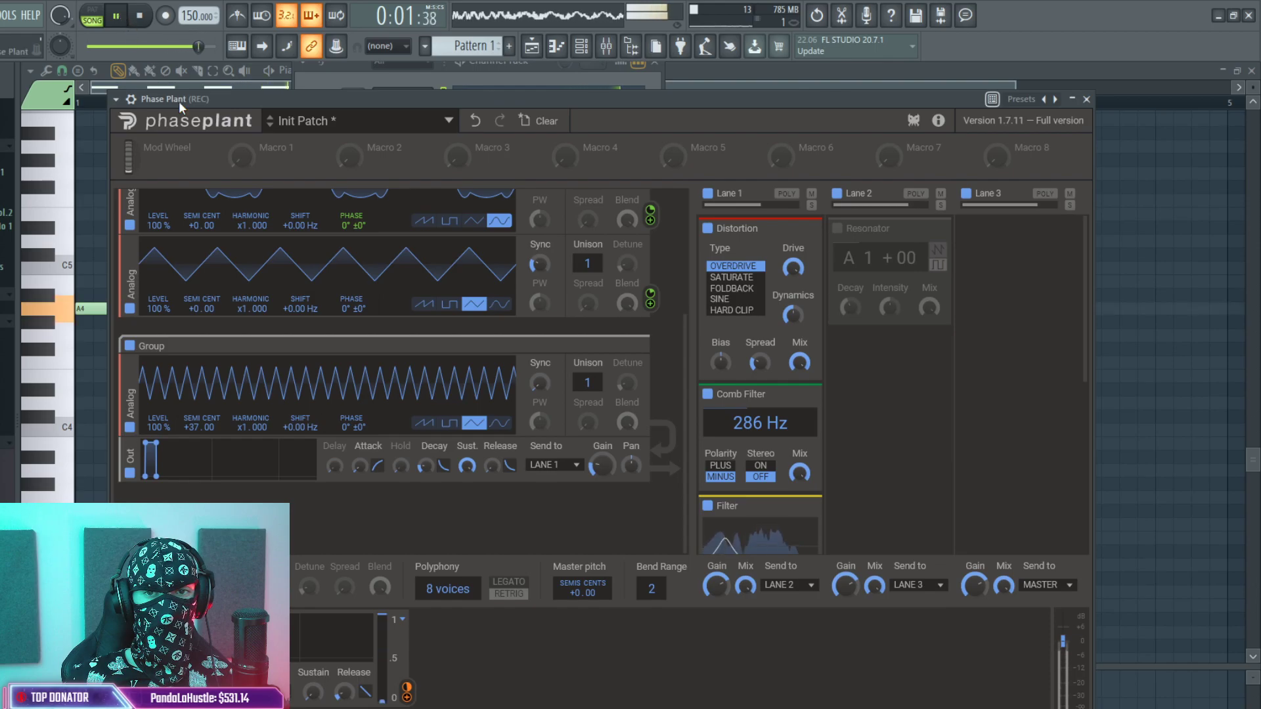
left_click(141, 15)
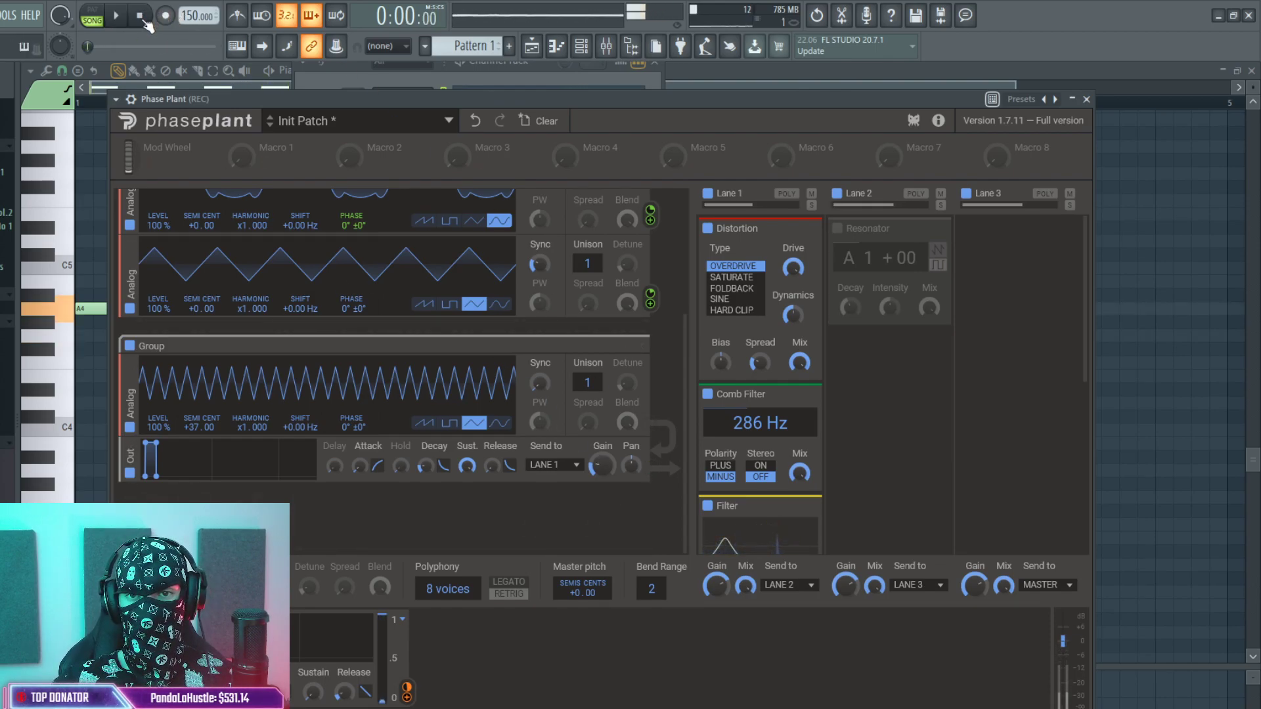
Switch off the second group and add a sawtooth Analog oscillator and a Default Wavetable oscillator to it.
left_click(130, 346)
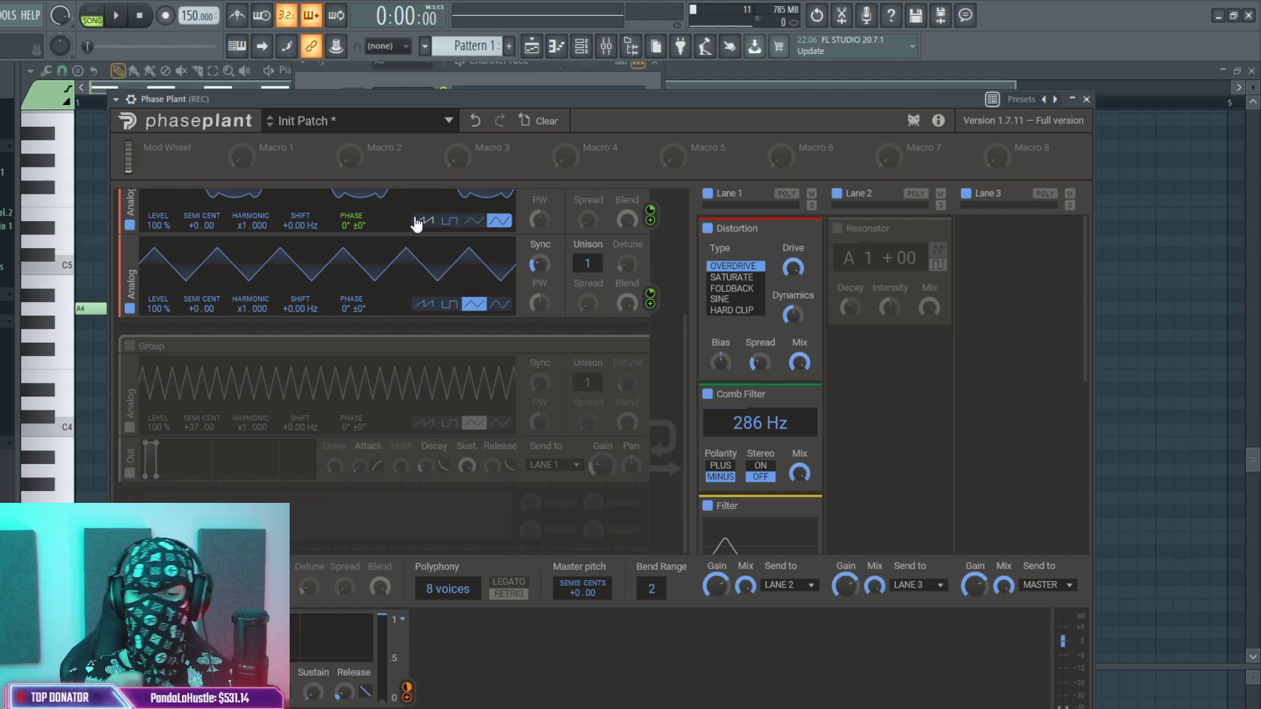
scroll(483, 321, "up", 3)
scroll(490, 316, "down", 3)
left_click(327, 510)
left_click(358, 557)
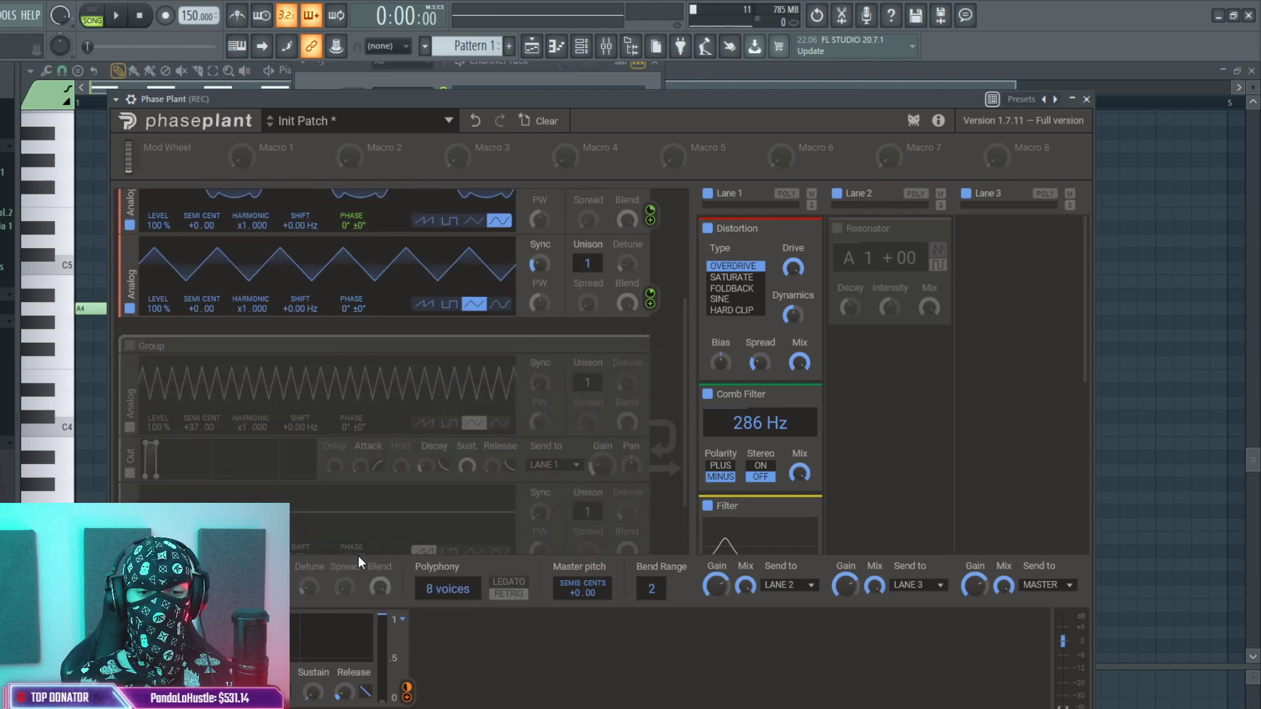
scroll(394, 526, "down", 2)
left_click(391, 521)
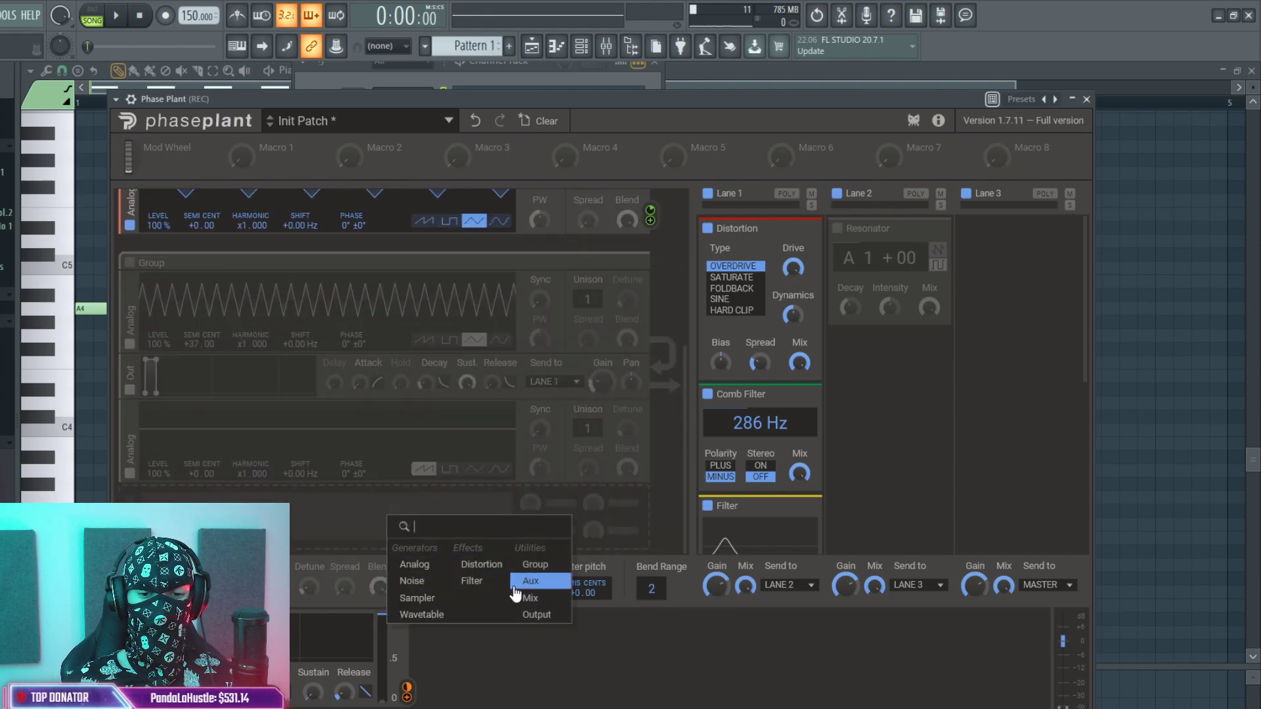
left_click(427, 615)
Re-enable the second group with its triangle oscillator at 0 semitones and replace its output with one below the Wavetable oscillator.
left_click_drag(147, 304, 195, 345)
scroll(272, 314, "down", 1)
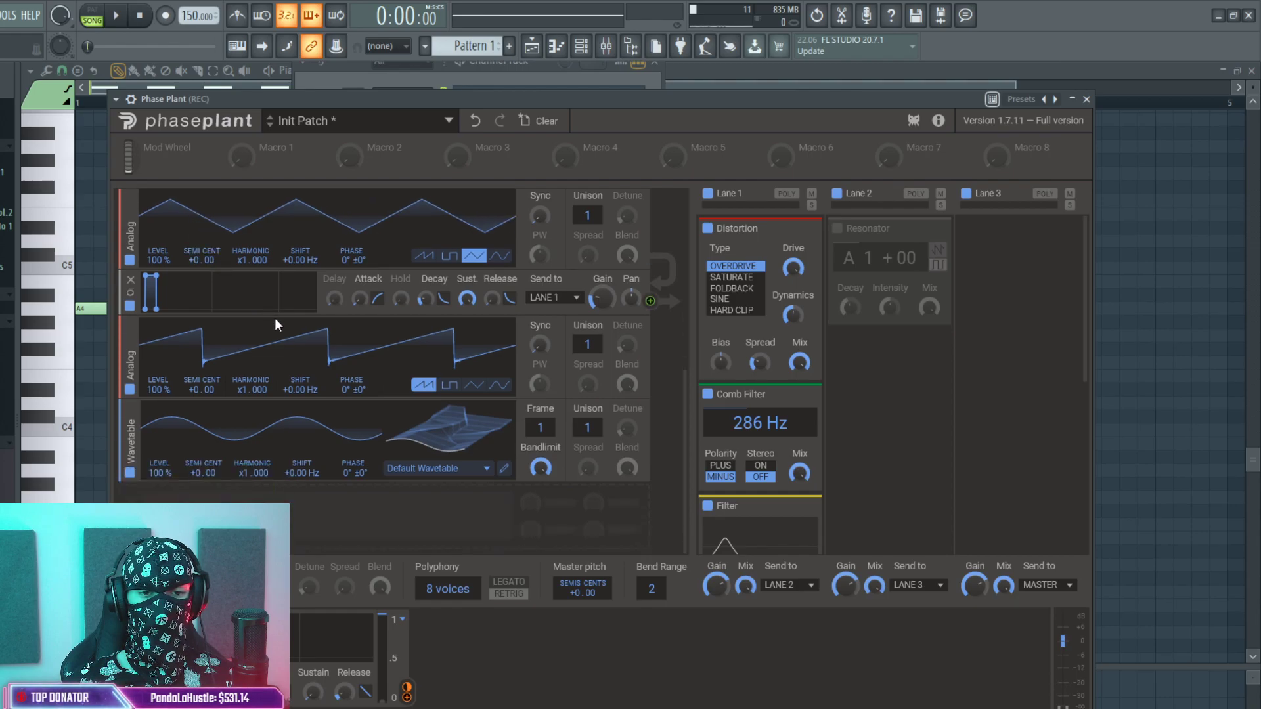
left_click(197, 519)
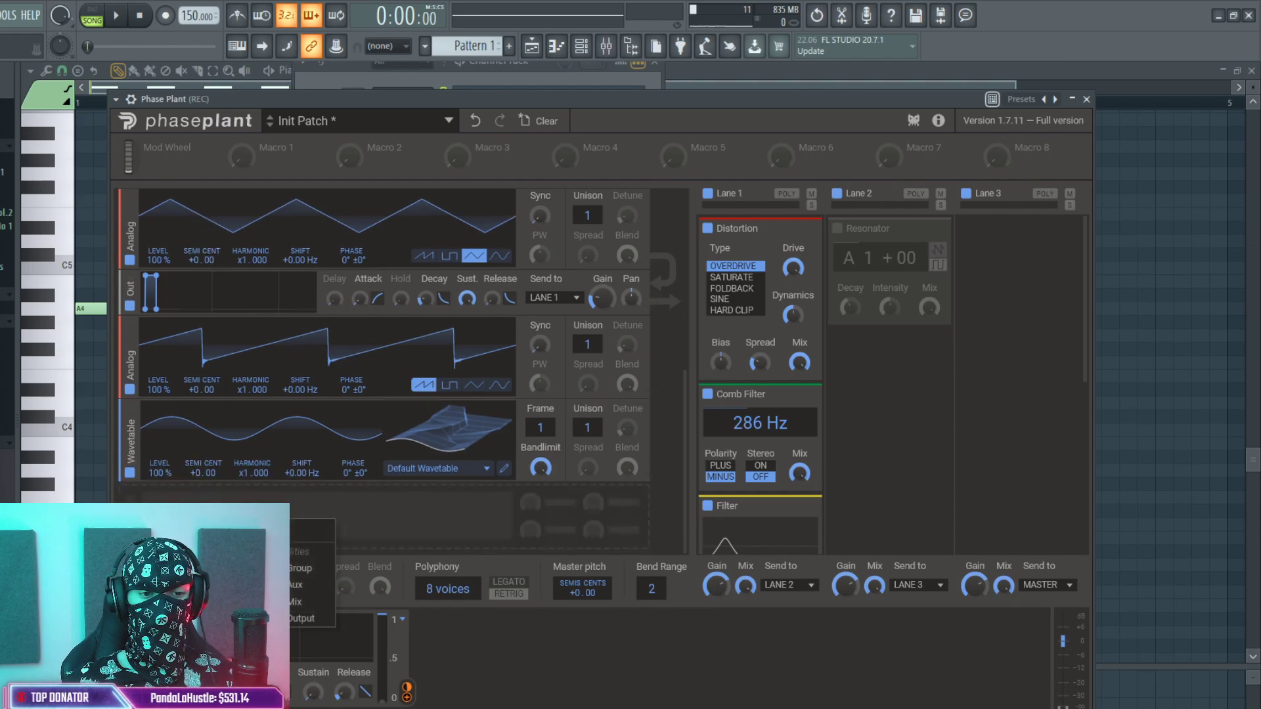
left_click(301, 618)
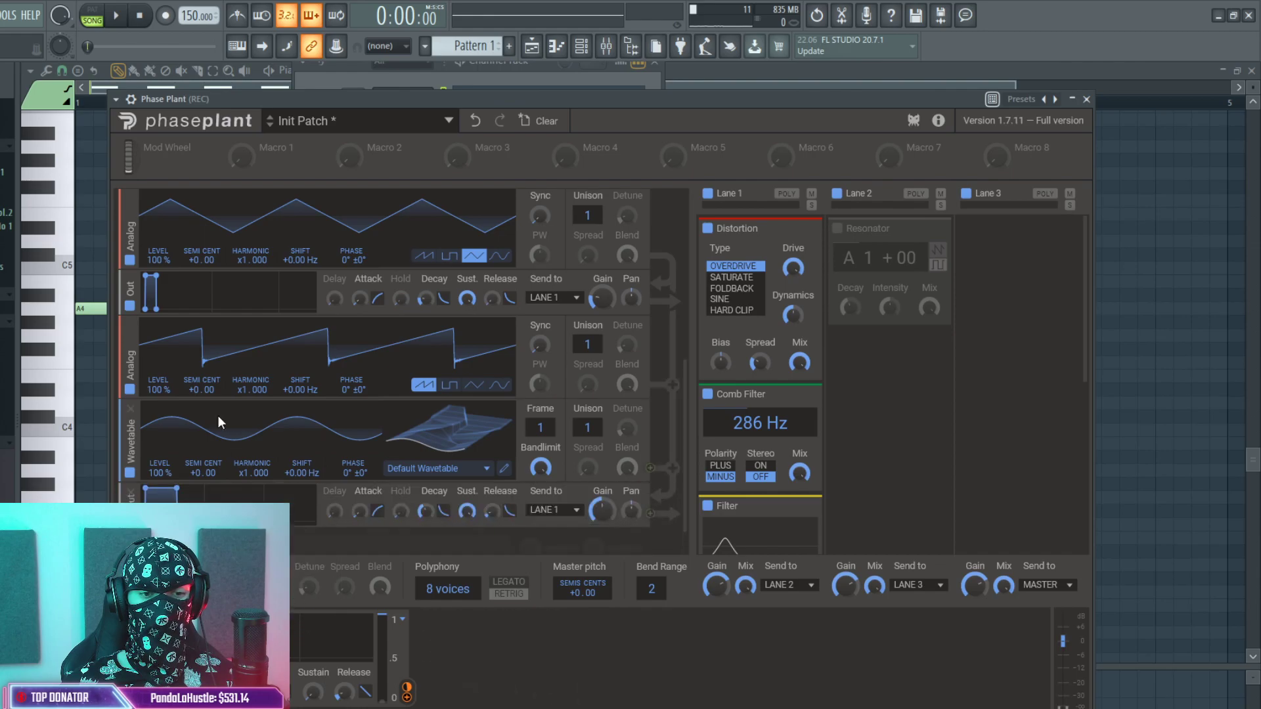
left_click(131, 281)
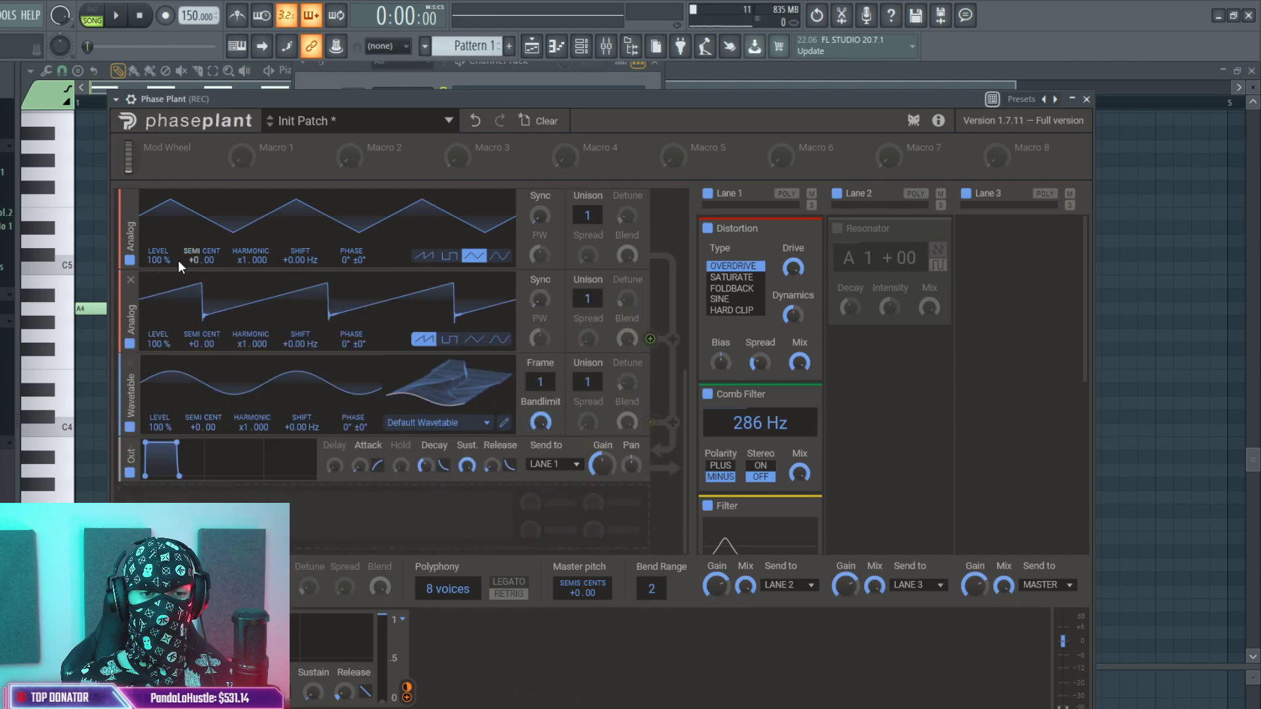
Play the pattern with the layered second group, switch that group off and stop playback.
left_click(116, 15)
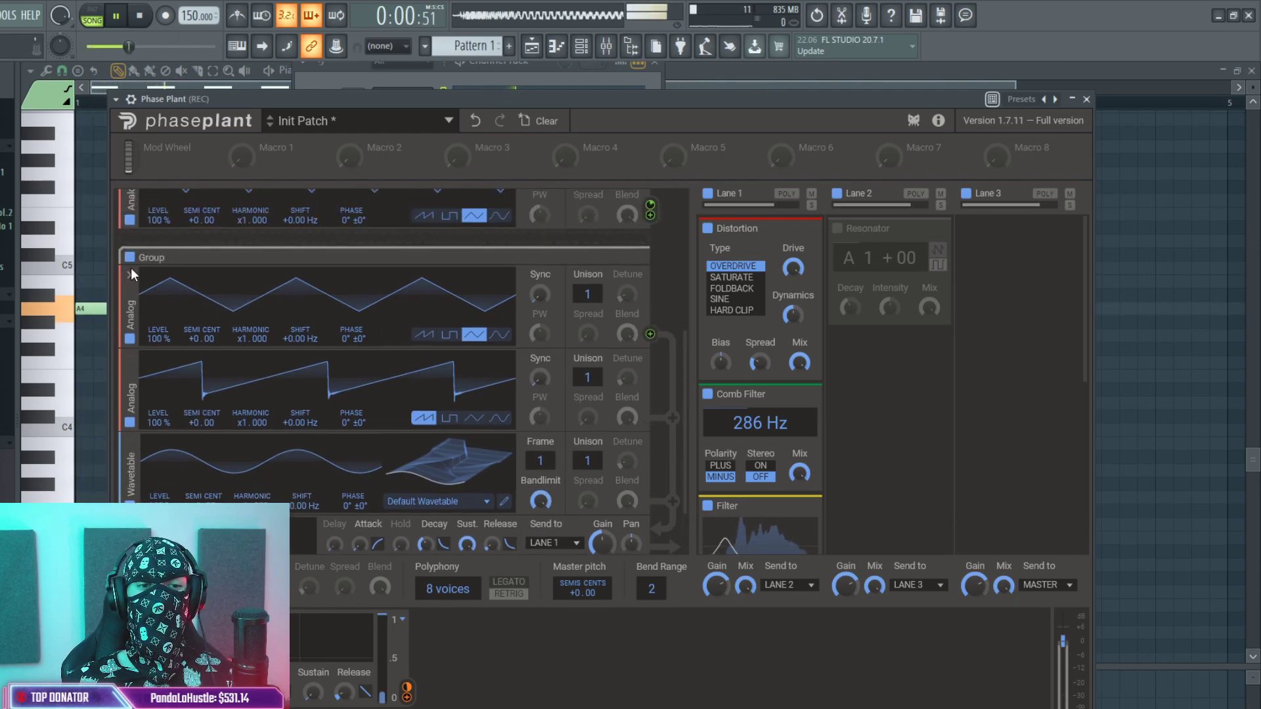
left_click(129, 257)
left_click(139, 15)
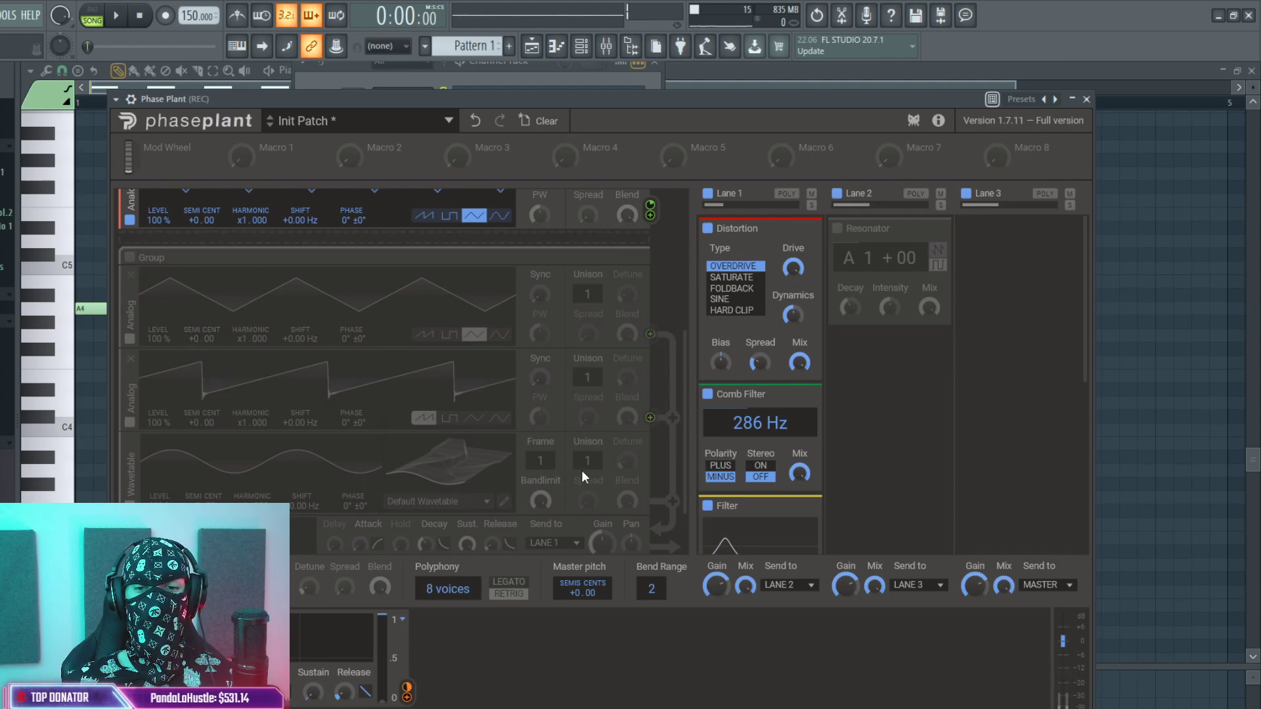
scroll(366, 420, "down", 1)
key("ctrl+z")
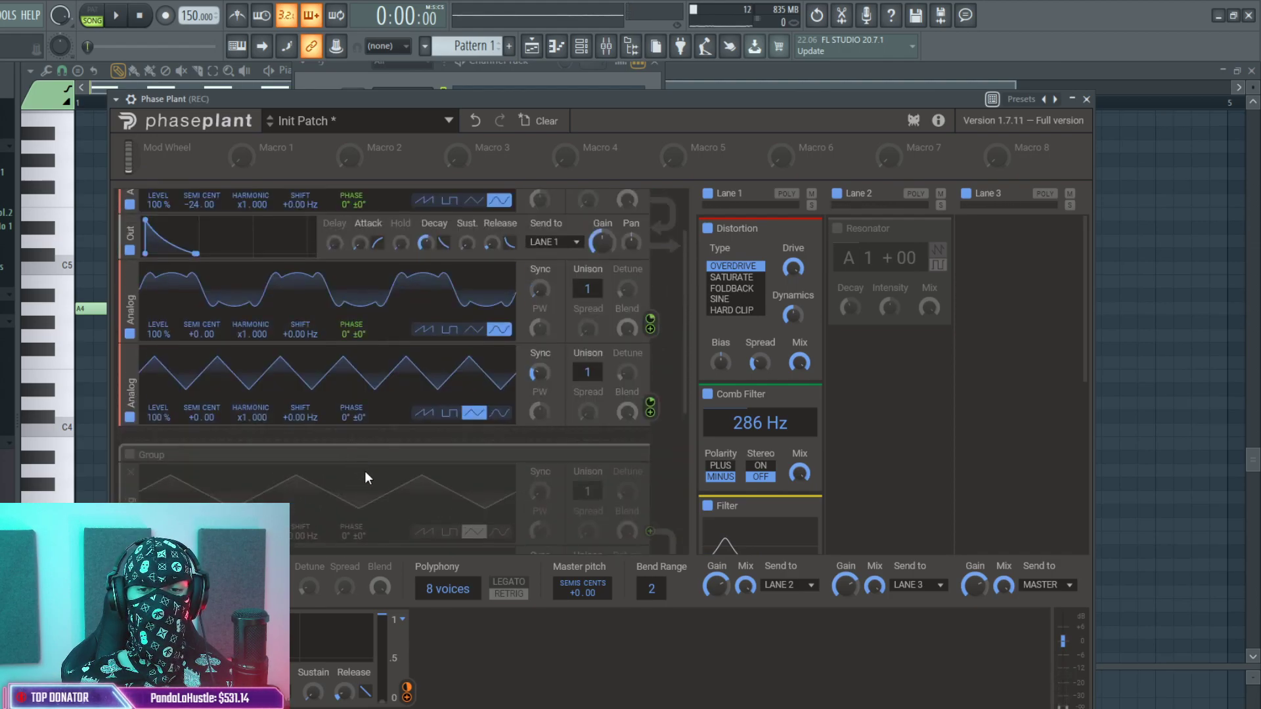
scroll(368, 464, "up", 1)
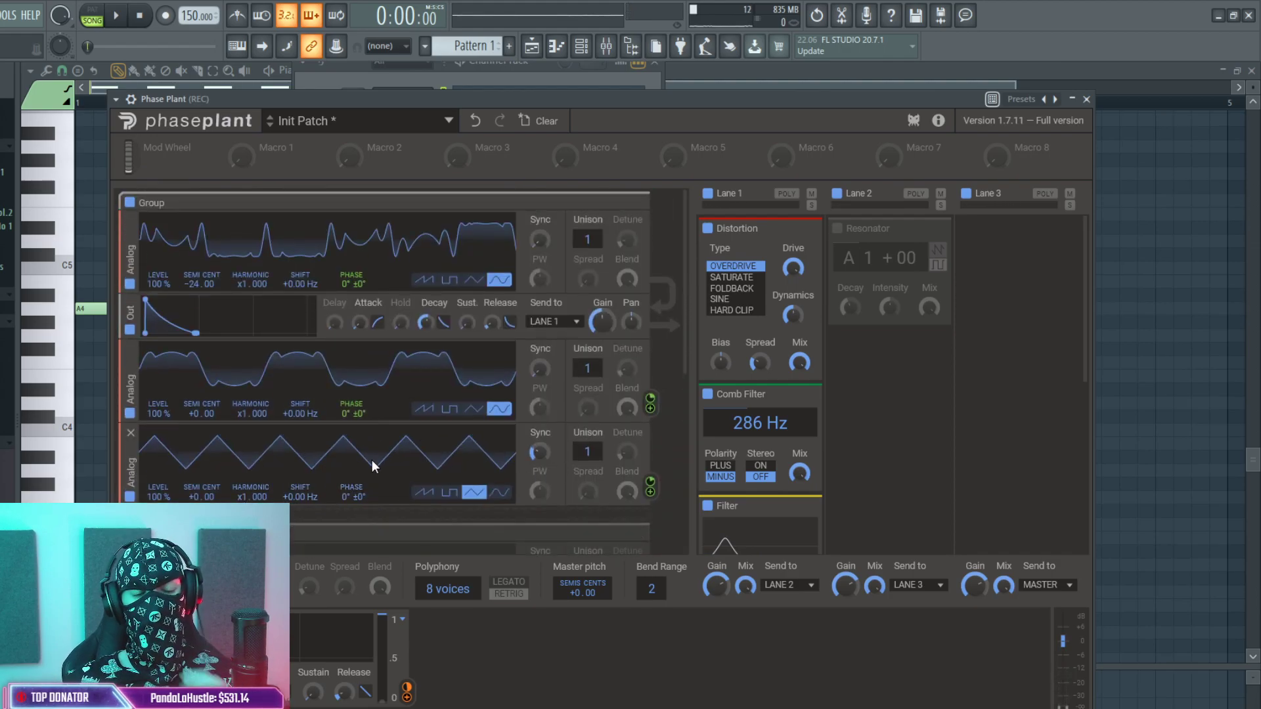
Remove the second oscillator group and add a Wavetable oscillator below the first group's triangle oscillator.
scroll(149, 456, "down", 1)
scroll(148, 451, "down", 1)
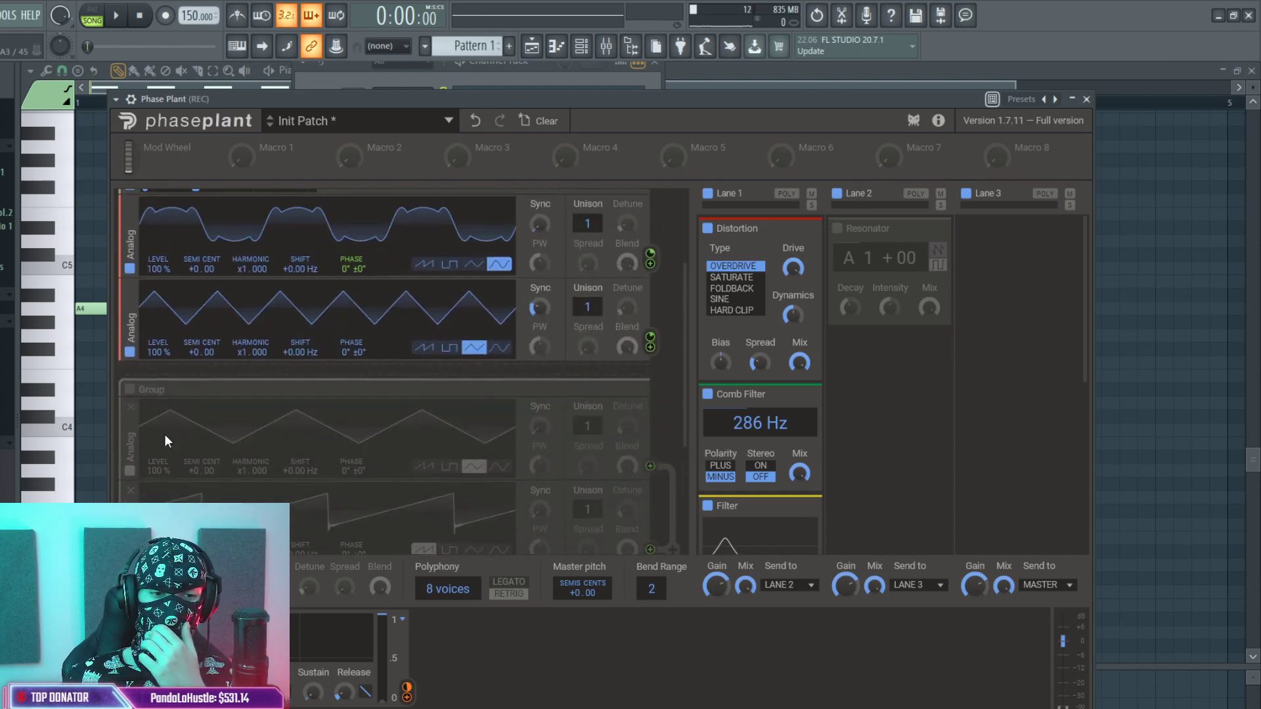
key("ctrl+z")
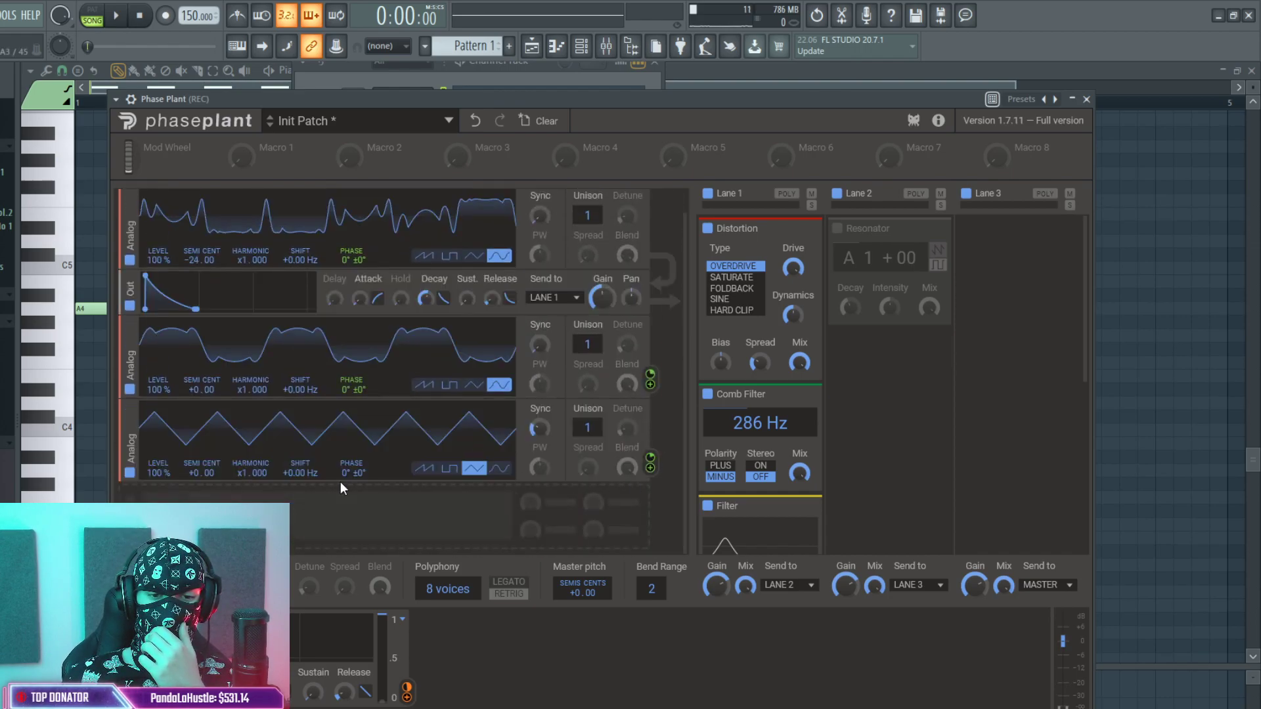
left_click(289, 524)
left_click(322, 598)
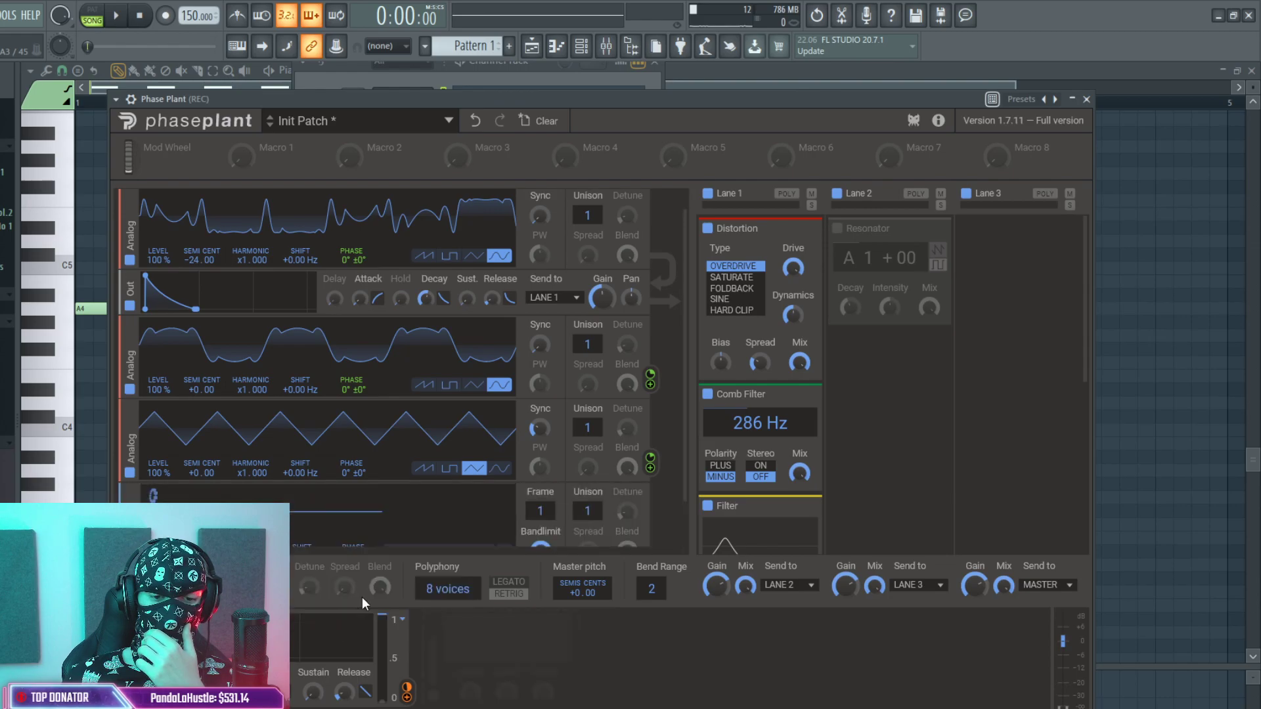
Switch off the triangle oscillator and load the Neuron wavetable from the Growls folder into the Wavetable oscillator.
left_click(130, 389)
left_click_drag(643, 462, 645, 463)
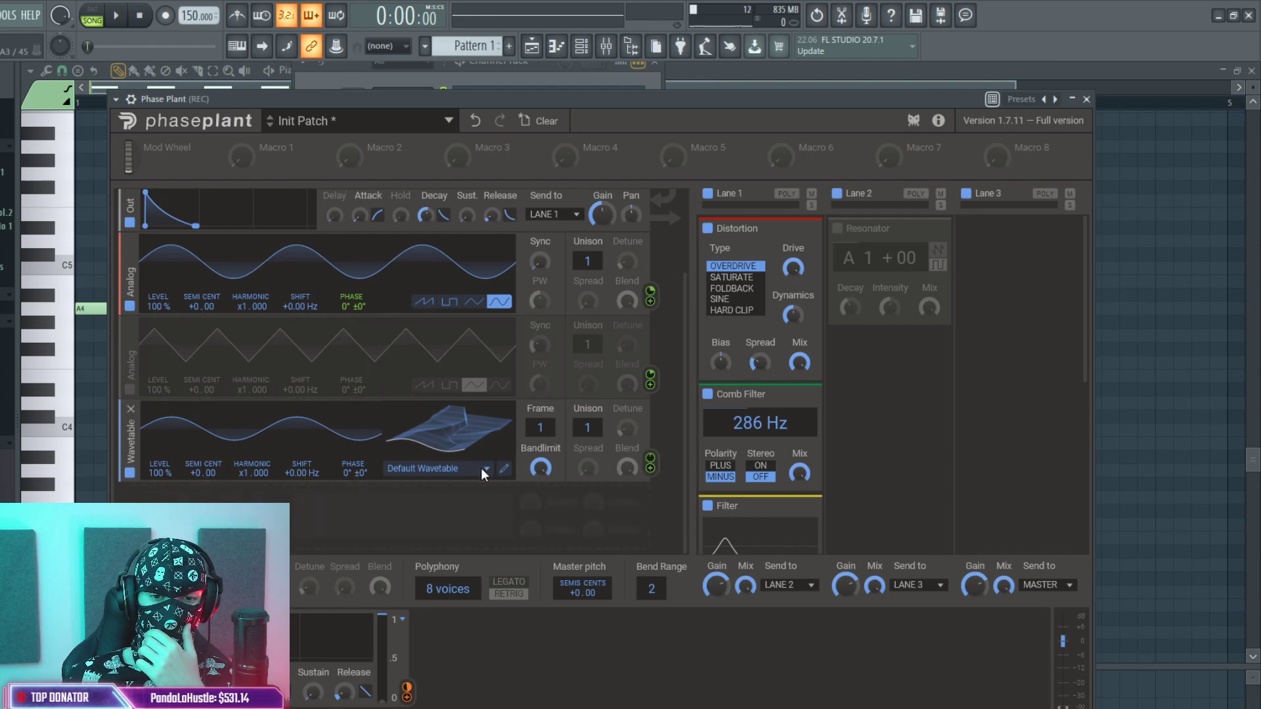
left_click(483, 469)
mouse_move(433, 512)
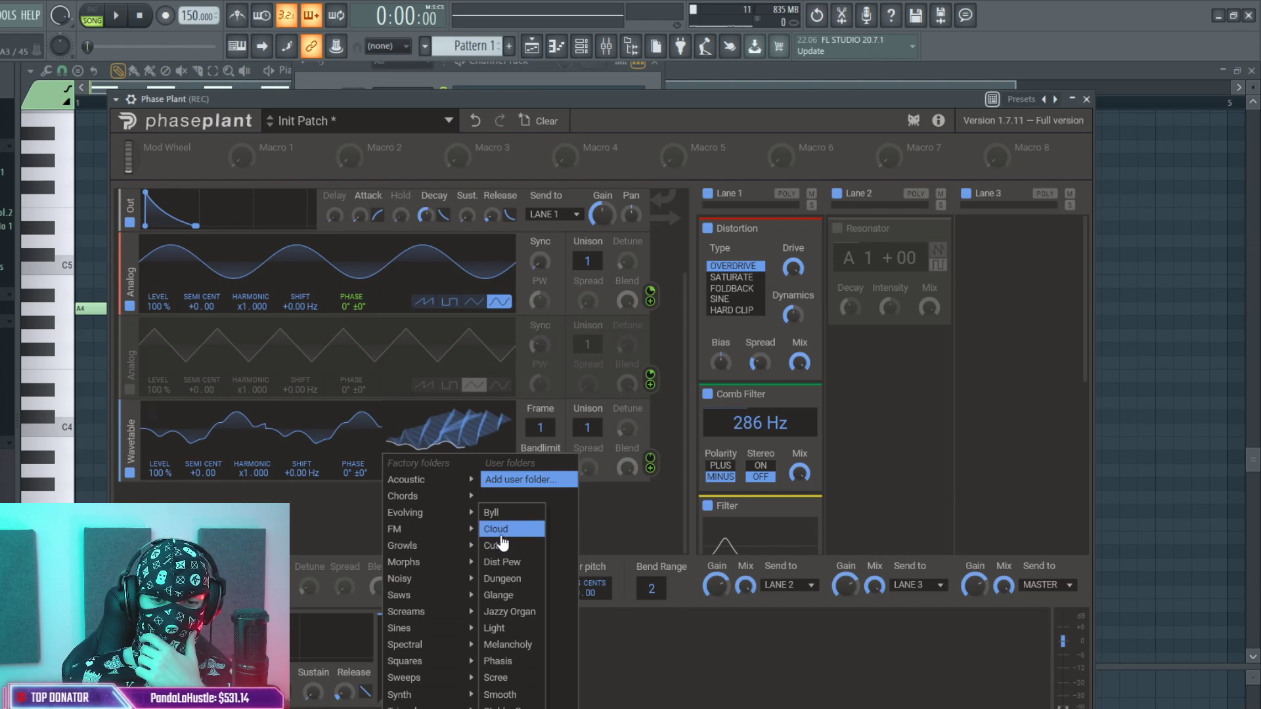
mouse_move(454, 557)
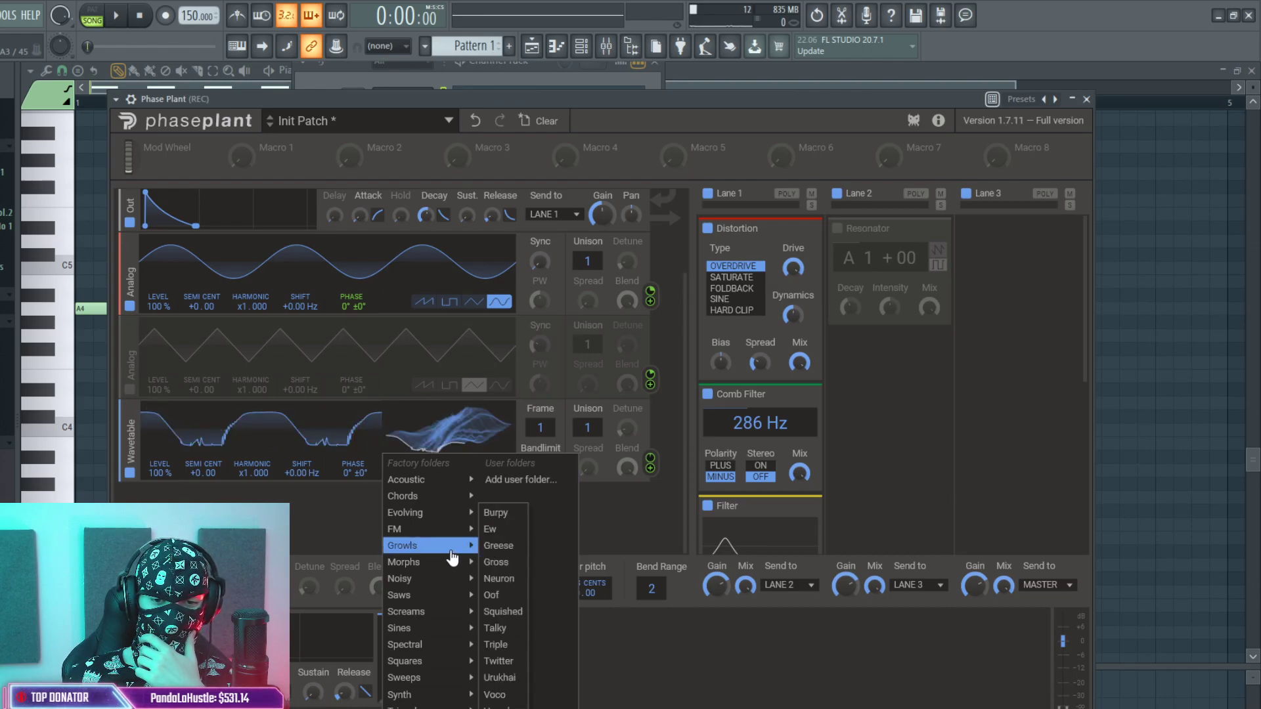
left_click(506, 581)
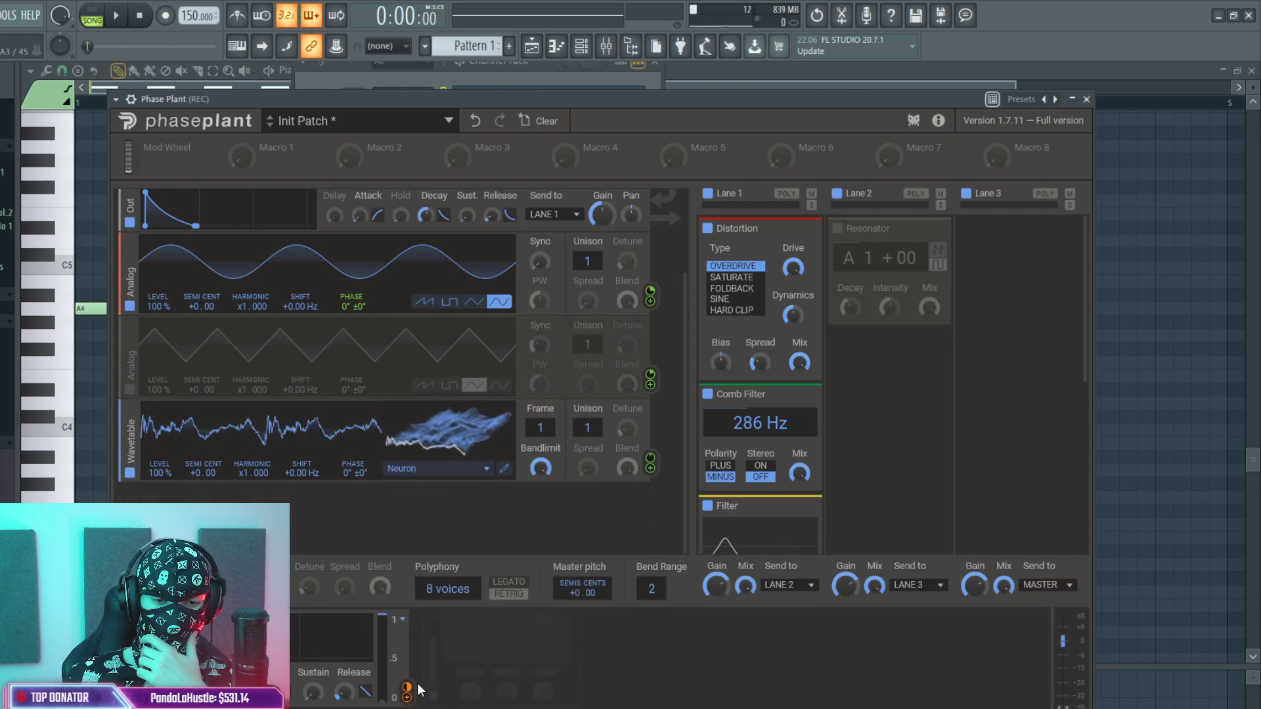
Modulate the wavetable's frame with the envelope and set the frame to 74 while listening to the pattern.
left_click_drag(408, 698, 351, 324)
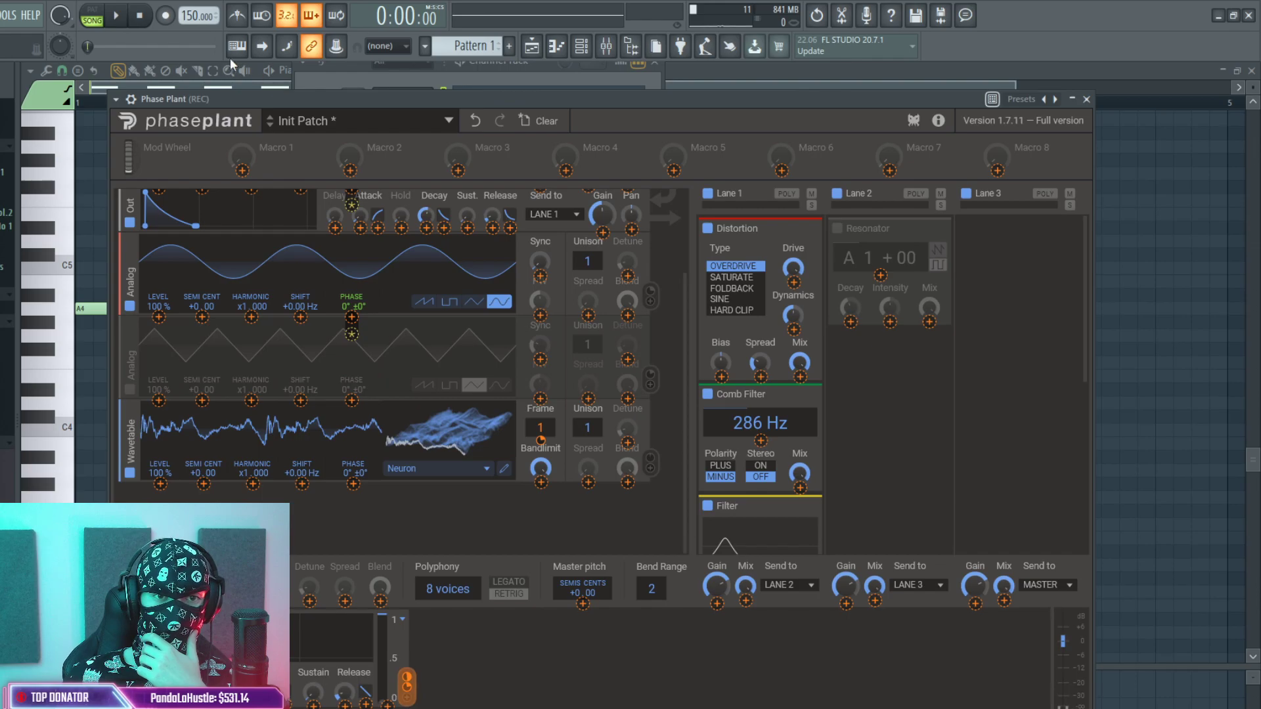
left_click(117, 17)
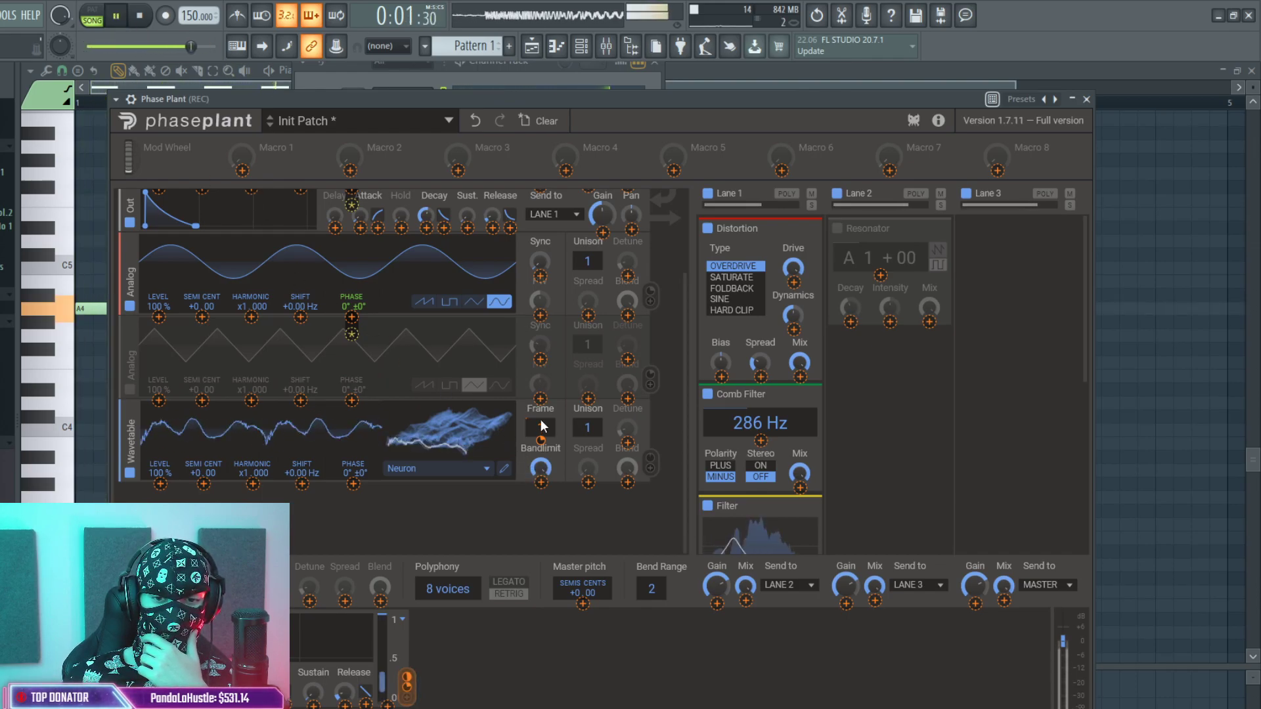
left_click_drag(540, 431, 540, 436)
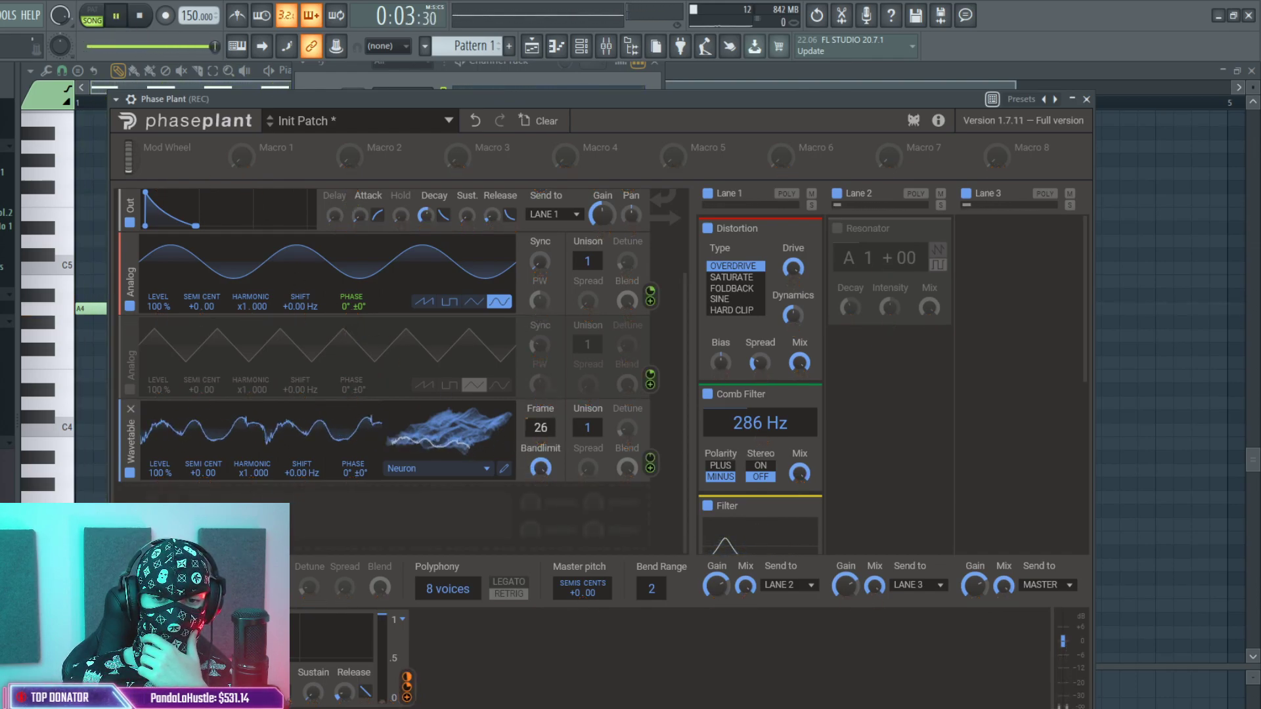
left_click(140, 17)
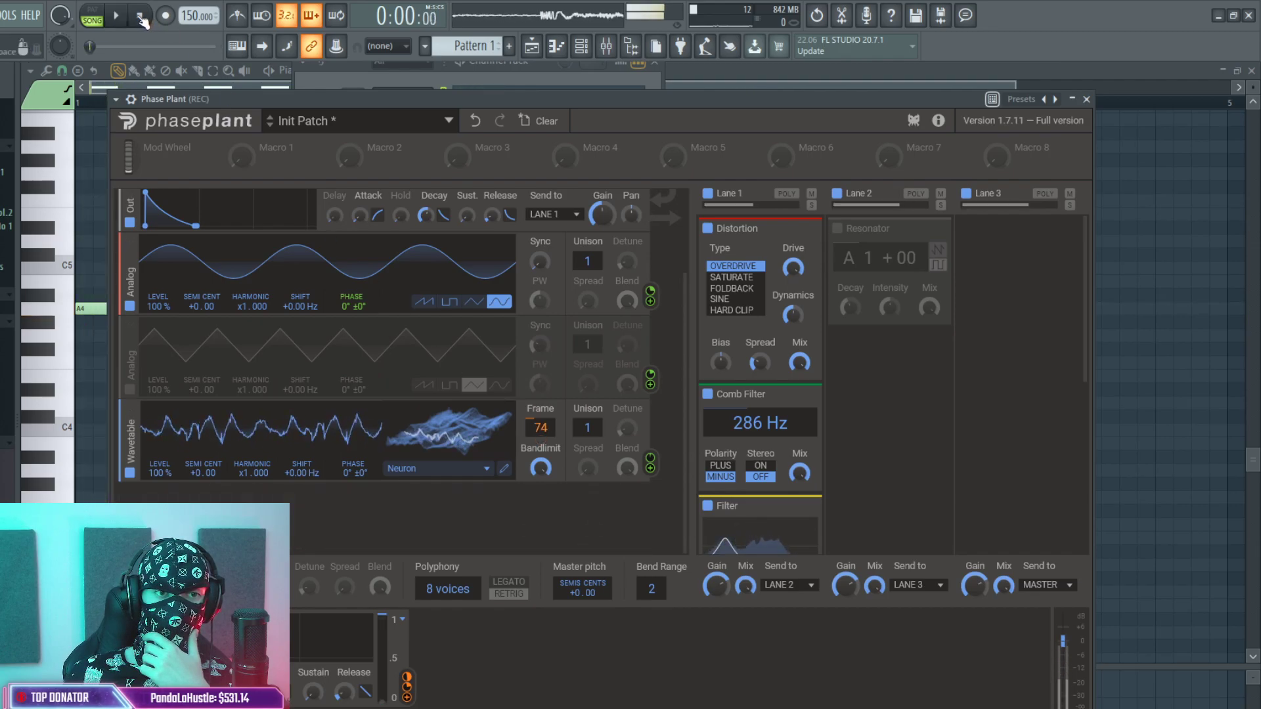
Play the arrangement, open the Phase Plant piano roll, select all its A4 notes and audition them in pattern mode.
key("space")
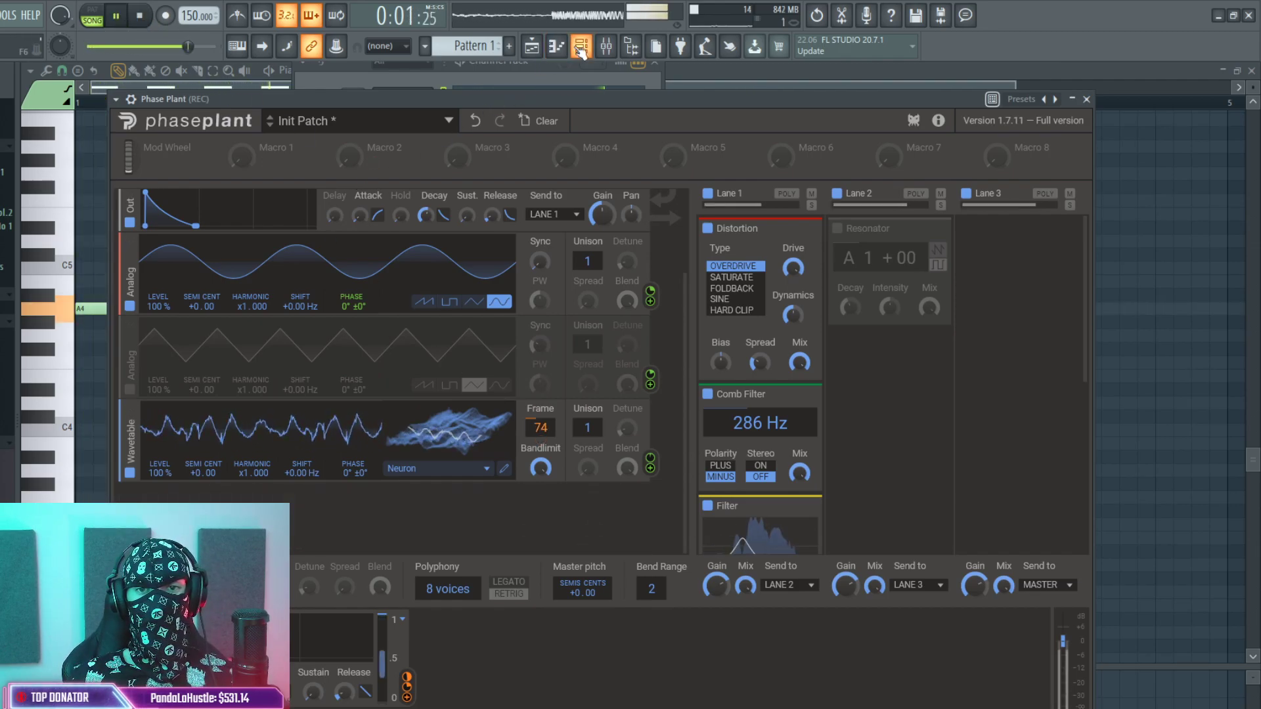
key("F6")
left_click(405, 98)
left_click(407, 97)
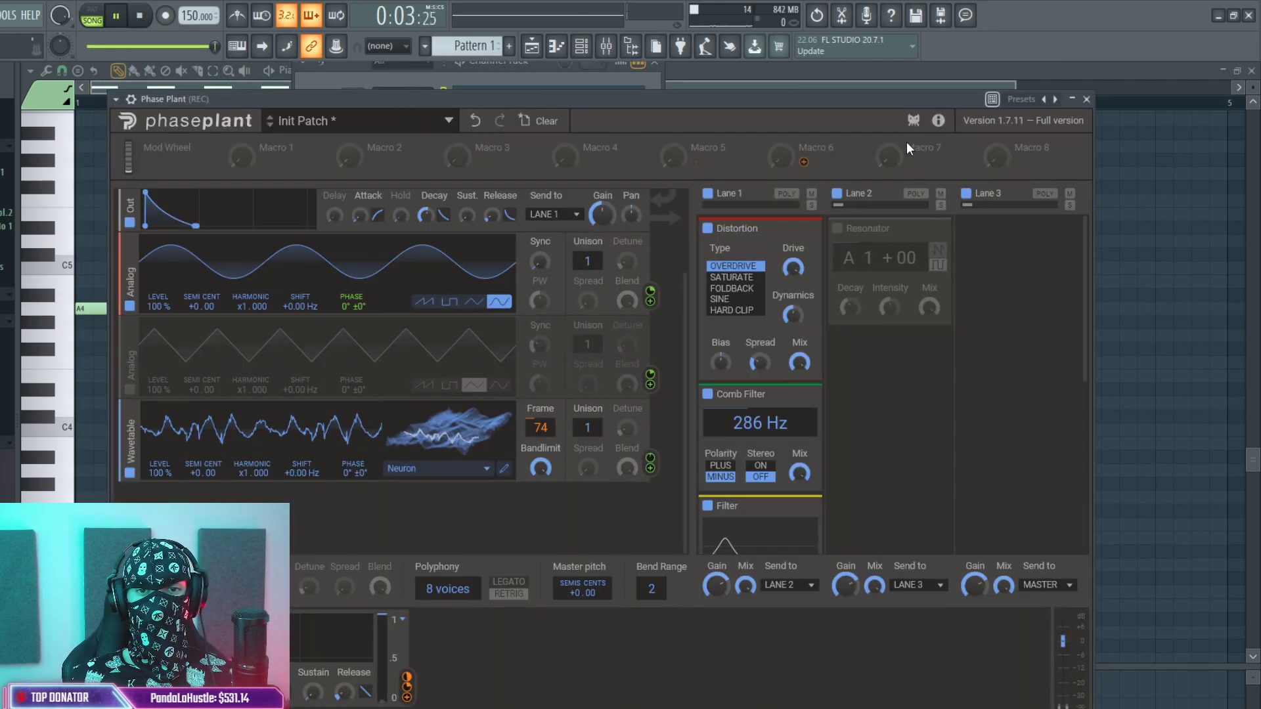
left_click(572, 45)
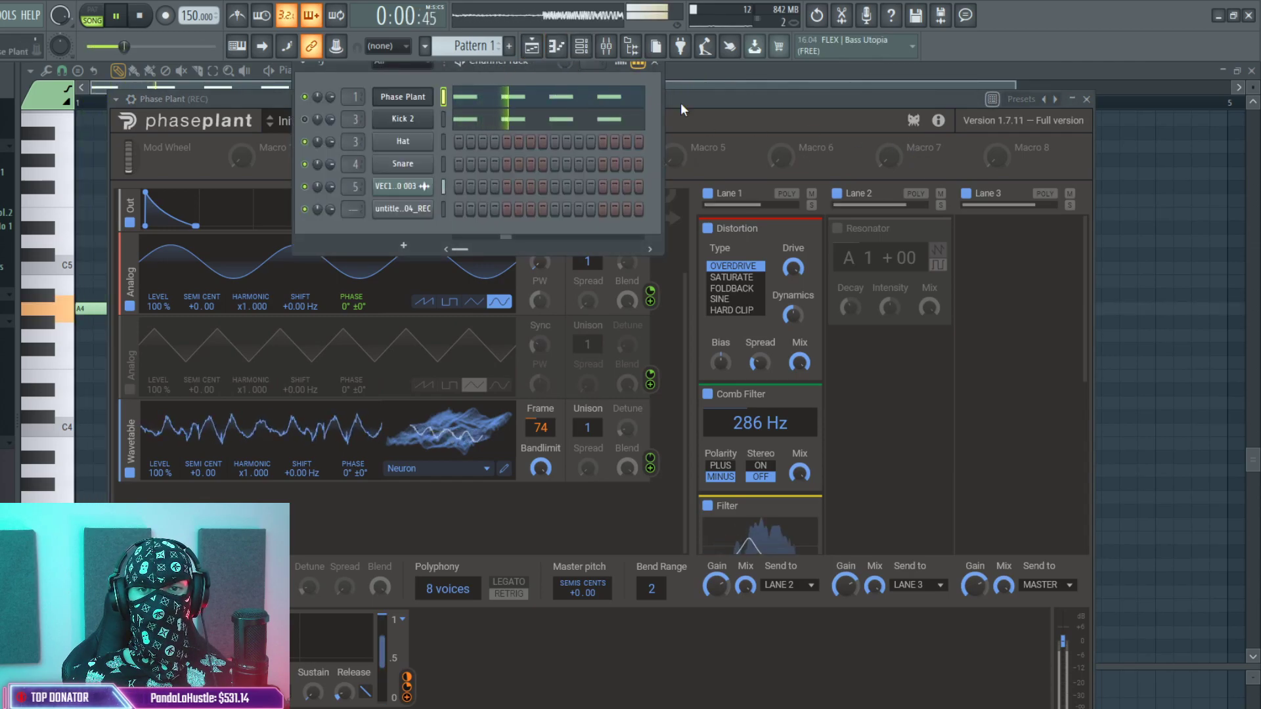
key("F7")
scroll(497, 299, "down", 2)
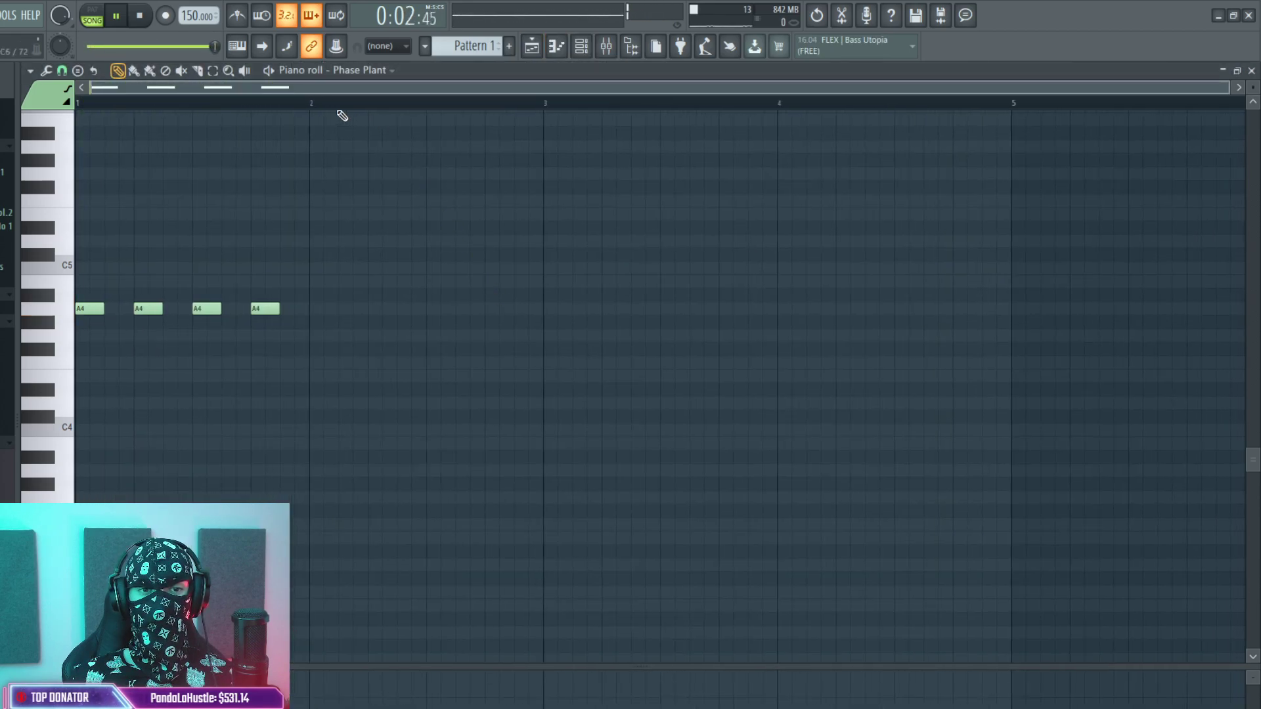
key("ctrl+a")
key("space")
left_click(98, 10)
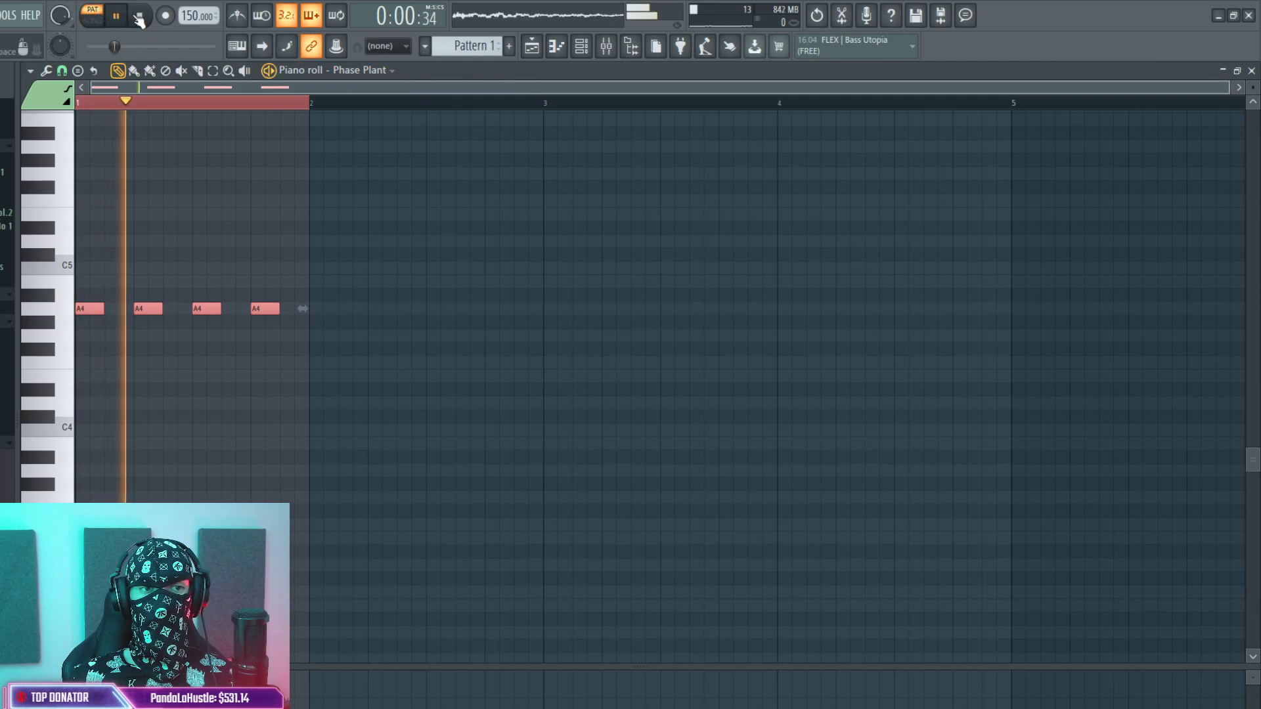
Reopen Phase Plant, change the Analog oscillator directly below the output to a triangle wave, and stop playback.
left_click(581, 46)
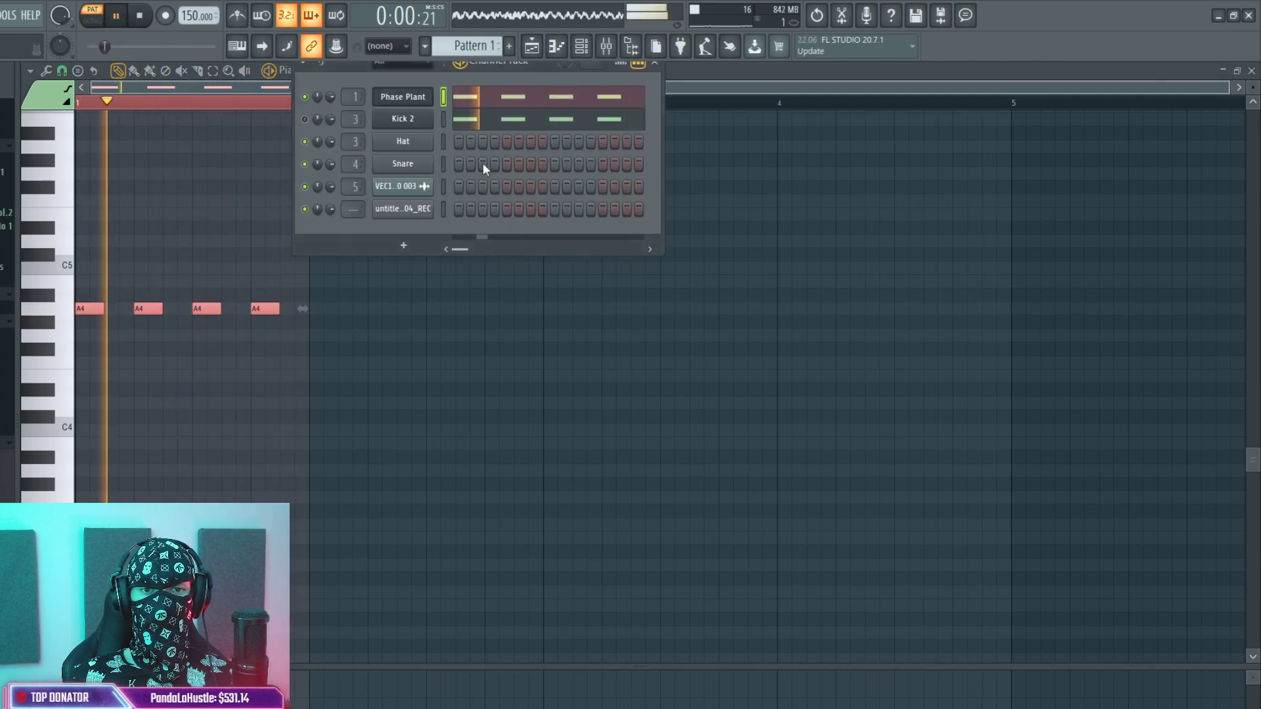
left_click(414, 97)
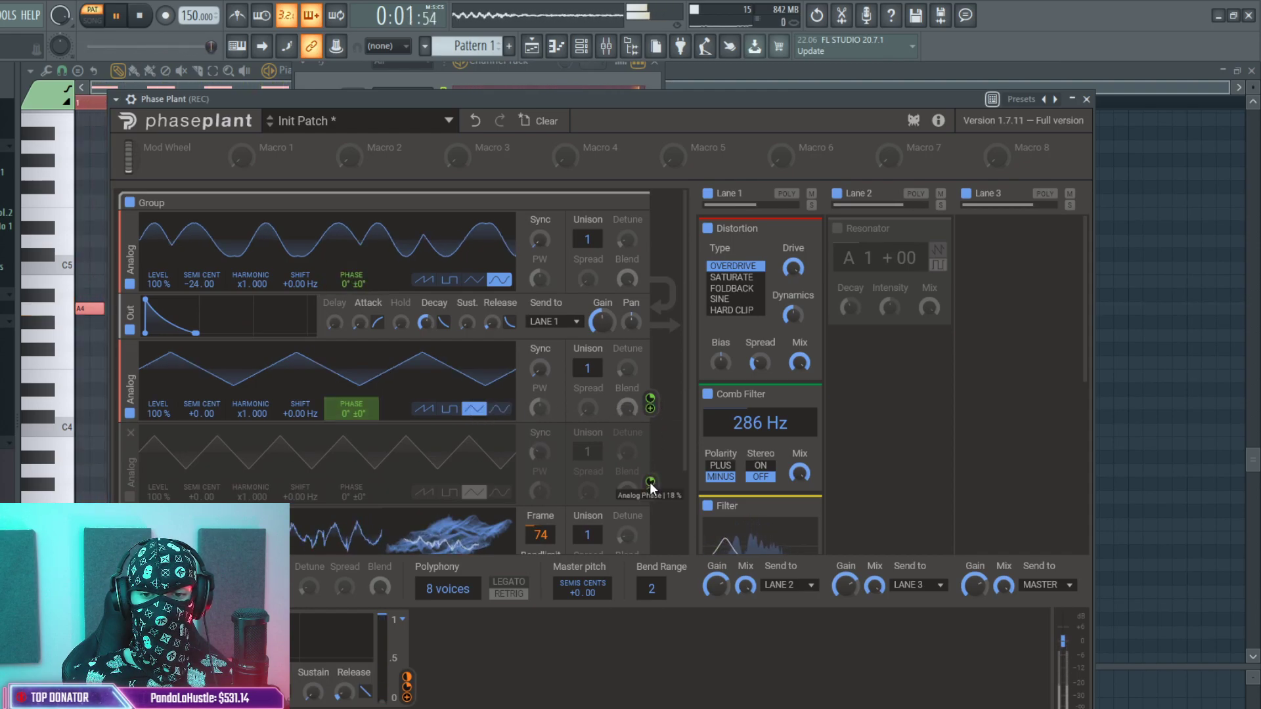
left_click_drag(650, 491, 377, 423)
scroll(377, 425, "down", 2)
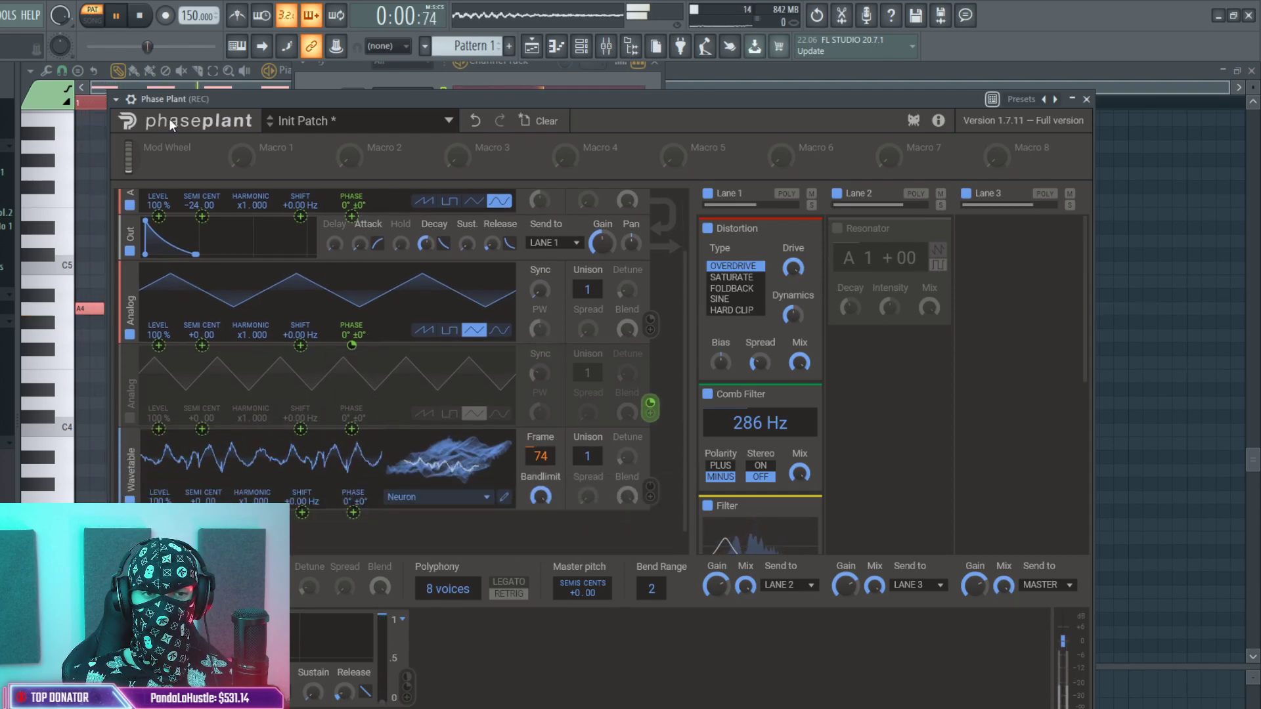
left_click(139, 16)
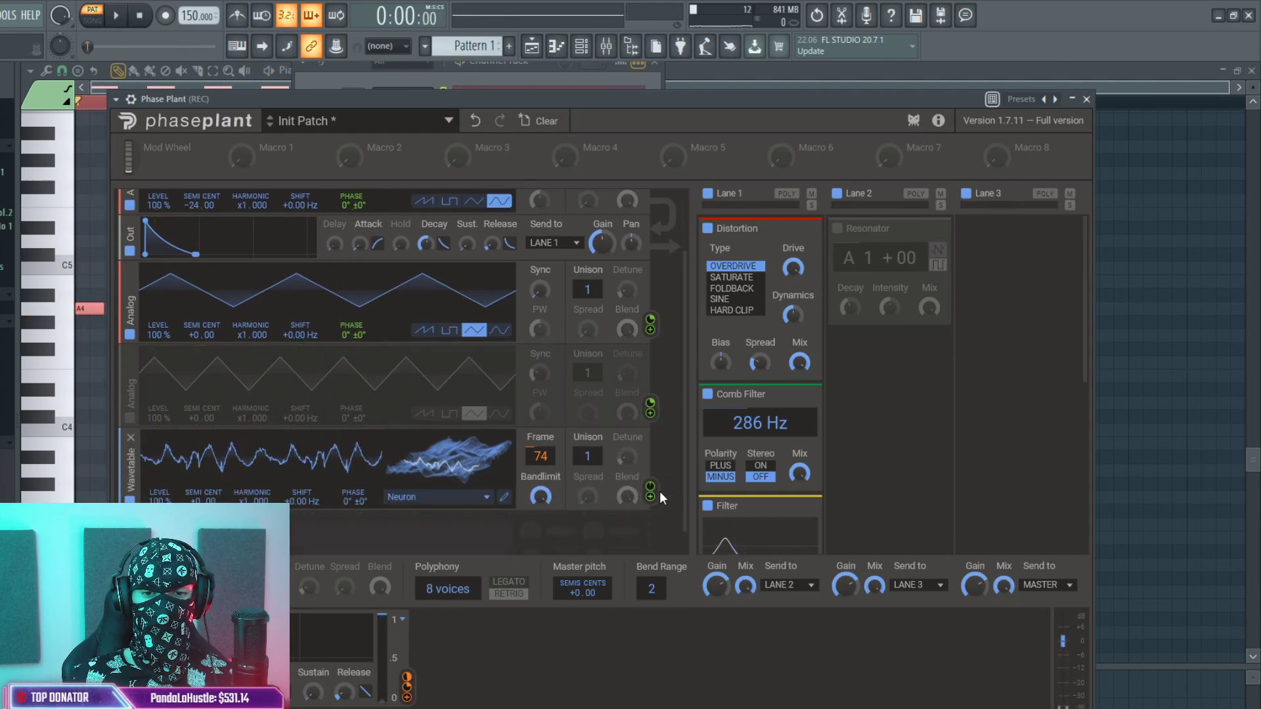
Set the Wavetable oscillator's phase modulation to 20 % and its frame to 102 while the pattern plays.
left_click_drag(651, 487, 650, 468)
left_click(114, 15)
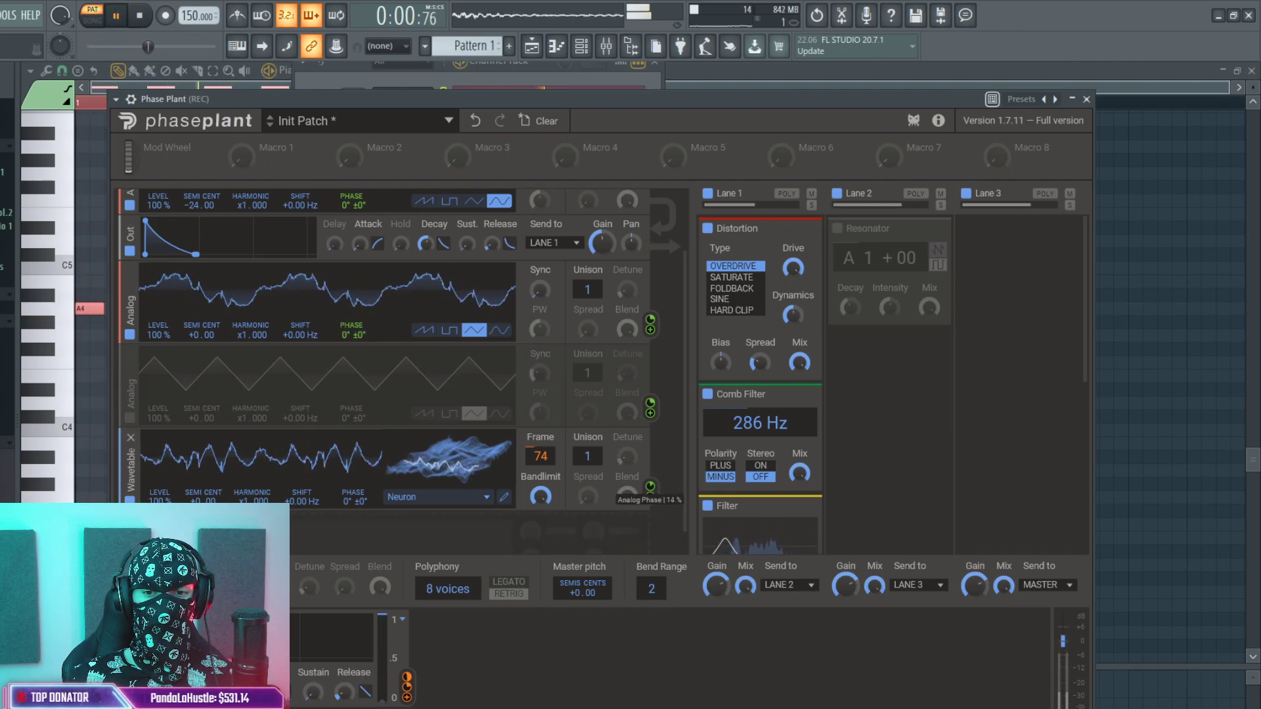
left_click_drag(538, 460, 539, 427)
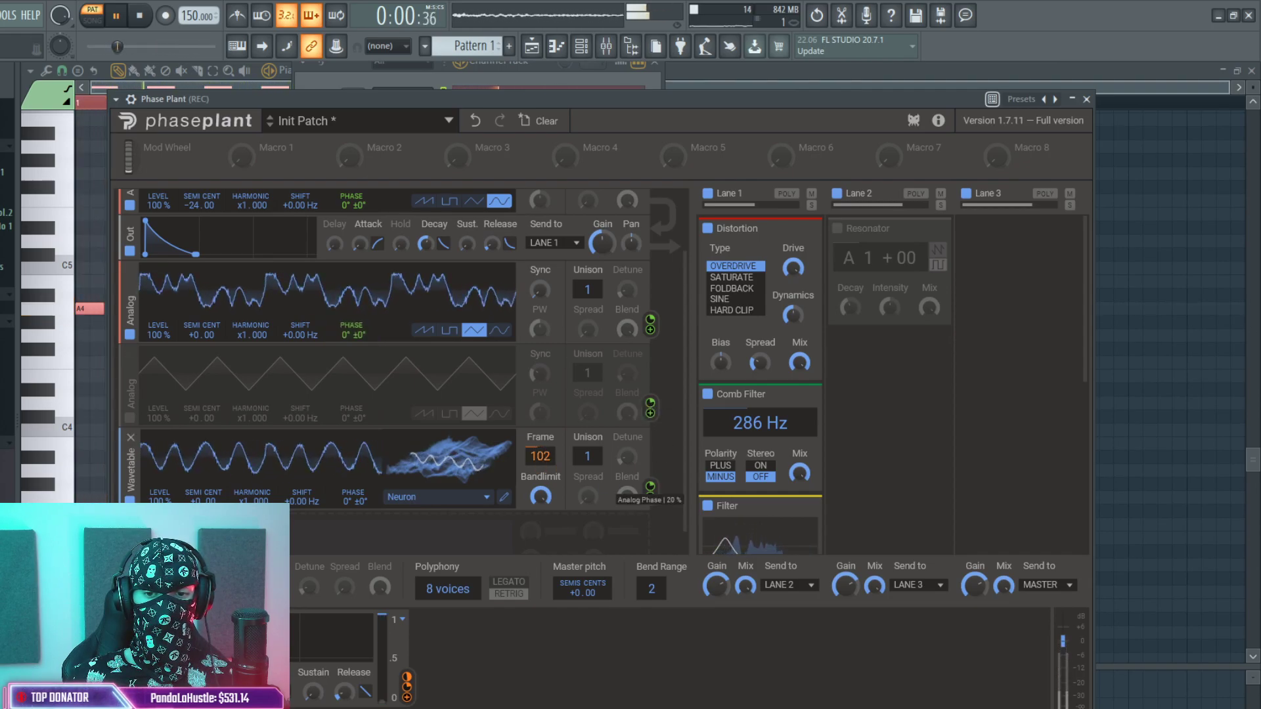
Rewrite the Phase Plant pattern as a longer A4 followed by shorter A#4, C#5 and C5 notes, and play it.
left_click(586, 61)
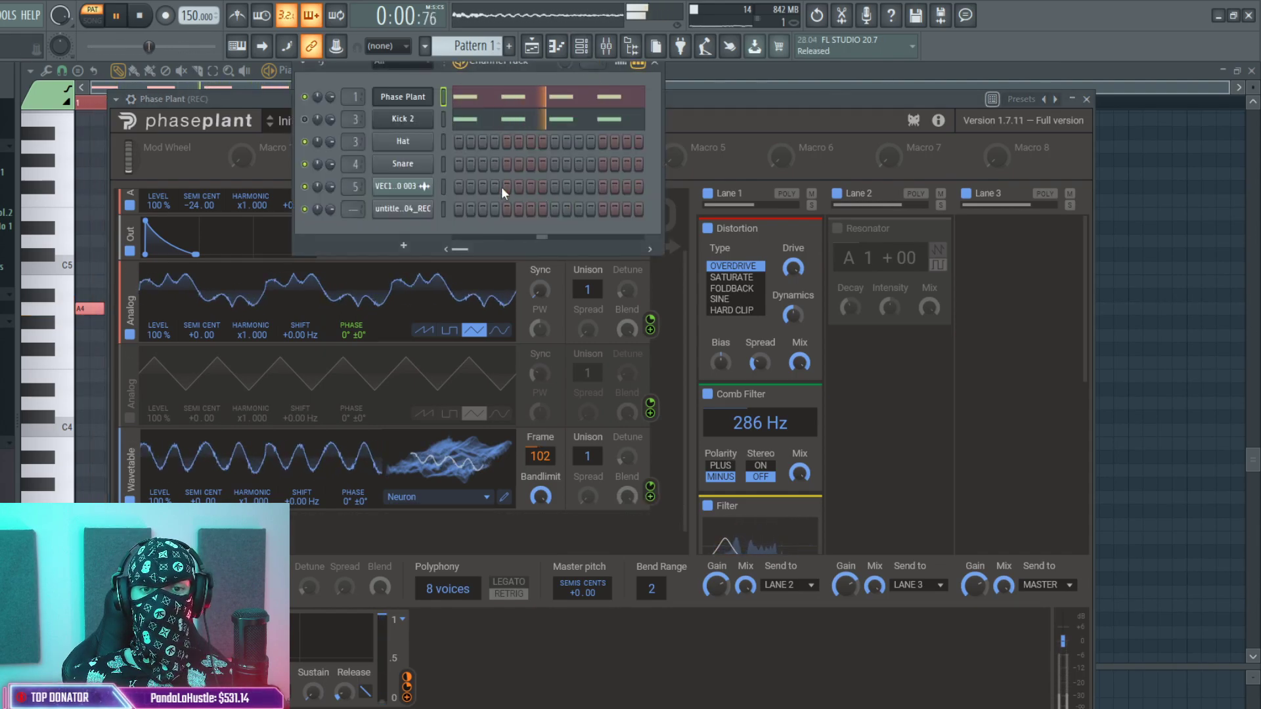
left_click(521, 107)
key("space")
left_click_drag(103, 310, 134, 310)
left_click(161, 294)
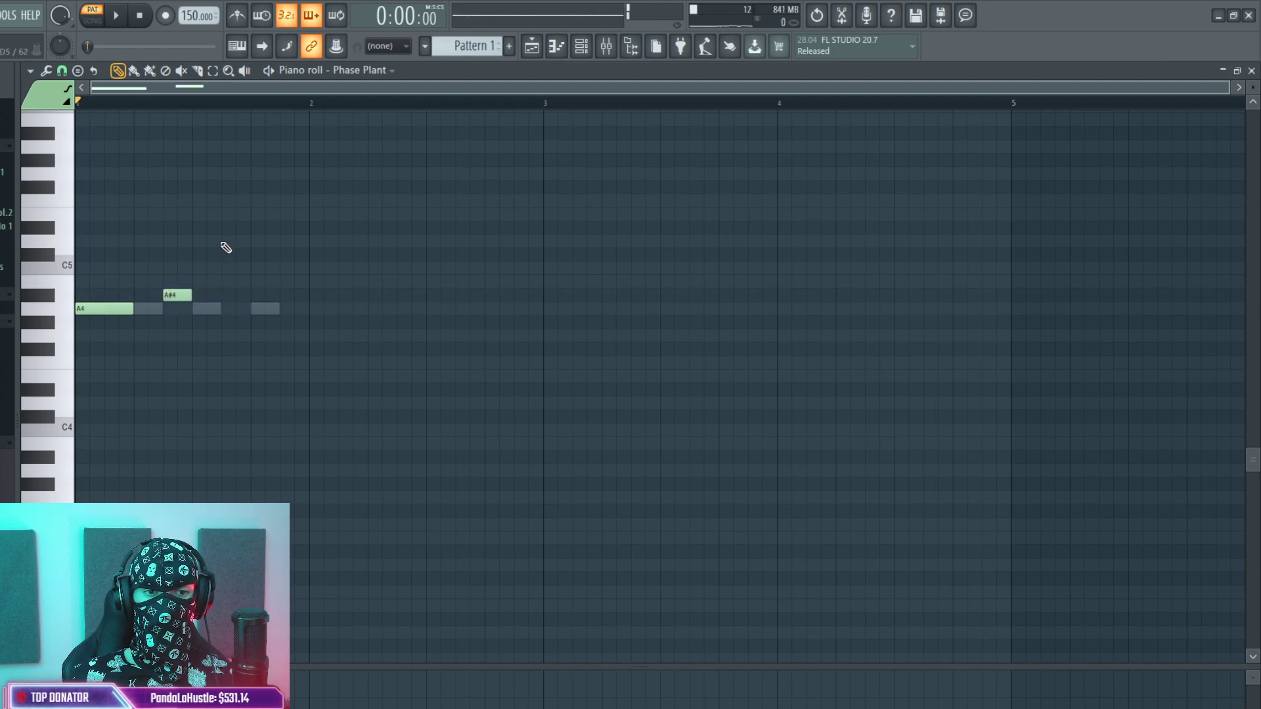
left_click_drag(231, 257, 228, 249)
key("space")
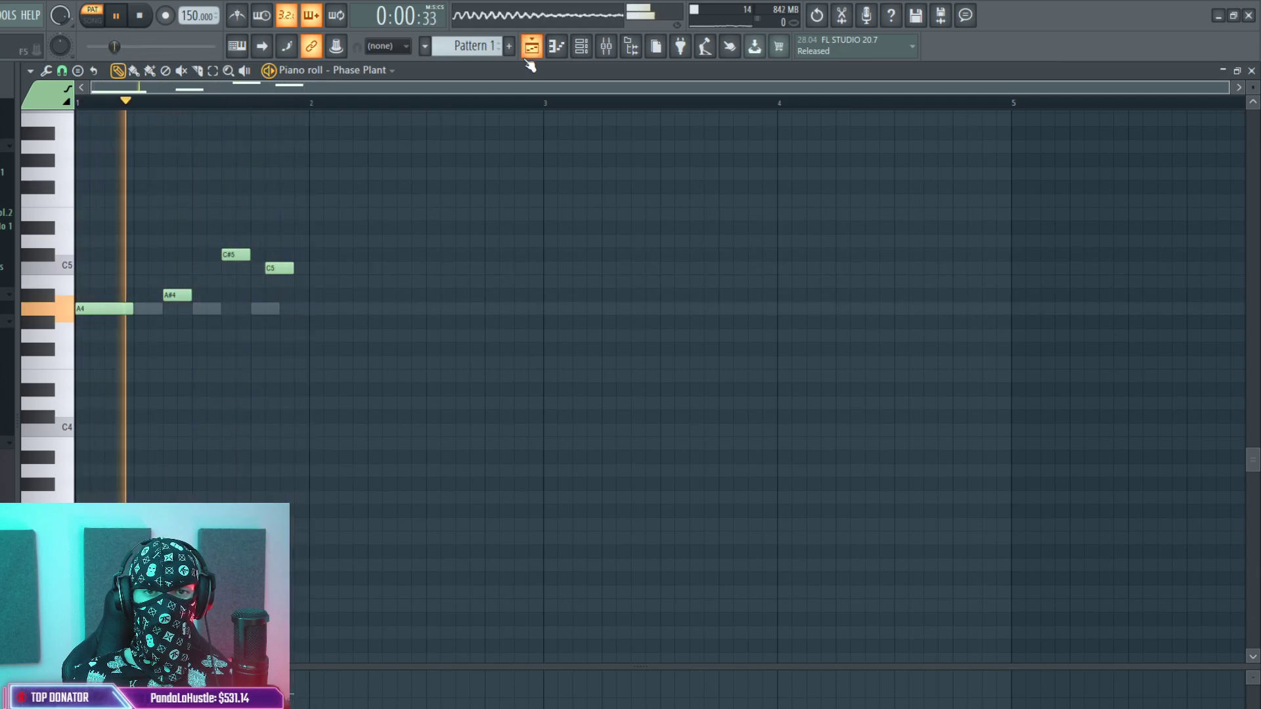
Open the playlist and play the arrangement with the drum loop in song mode.
key("F5")
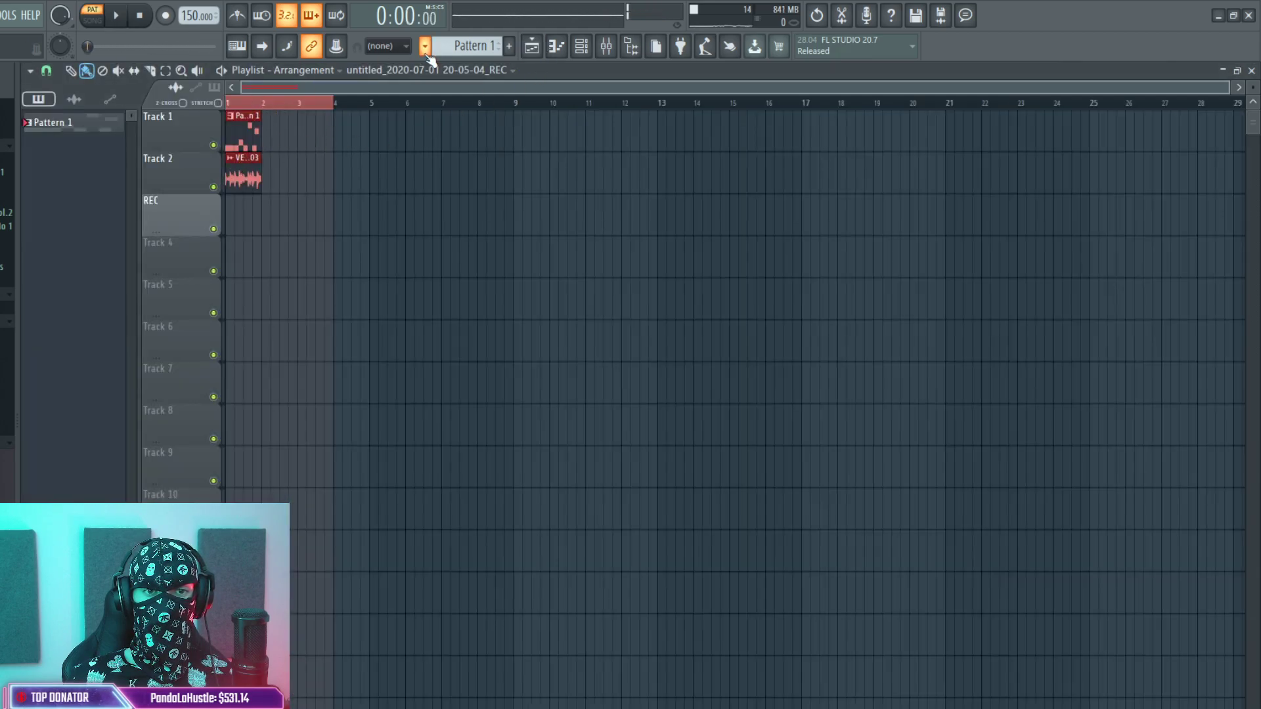
left_click(582, 55)
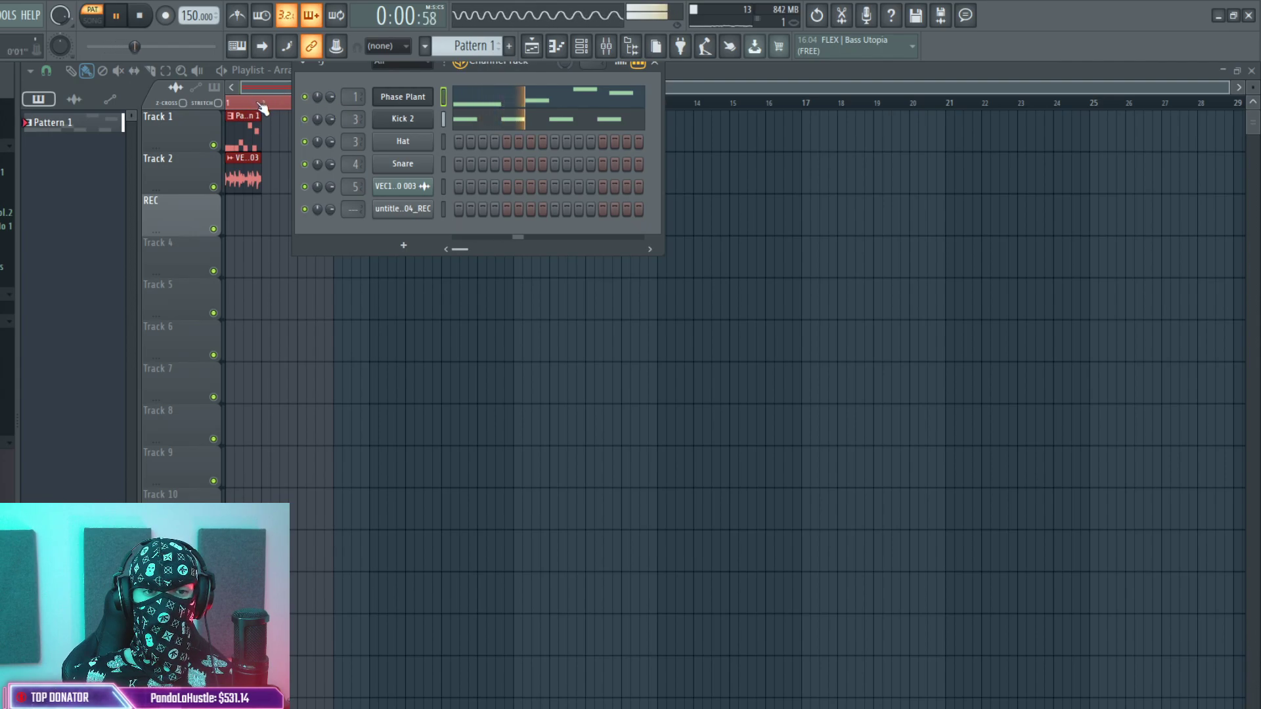
key("F6")
key("l")
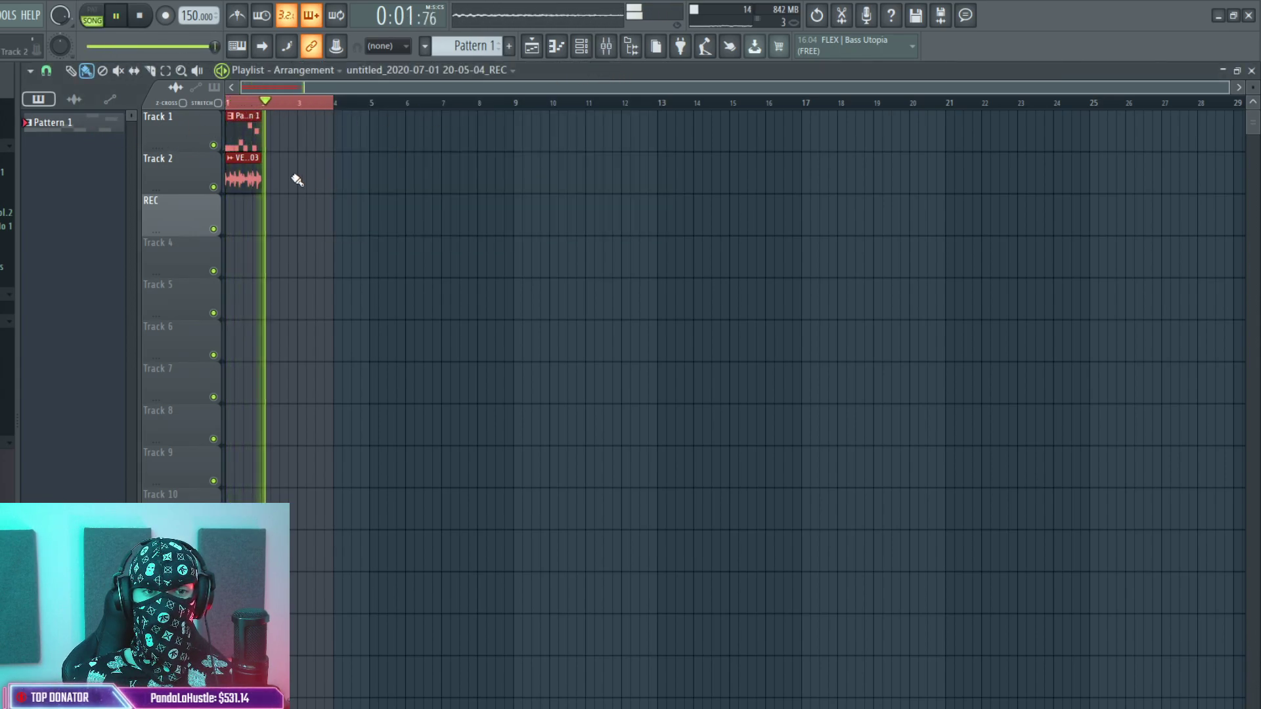
Open the VEC1 Loops140 003 clip's channel settings and mixer track, then replay the arrangement with those windows closed.
key("space")
double_click(250, 179)
key("F9")
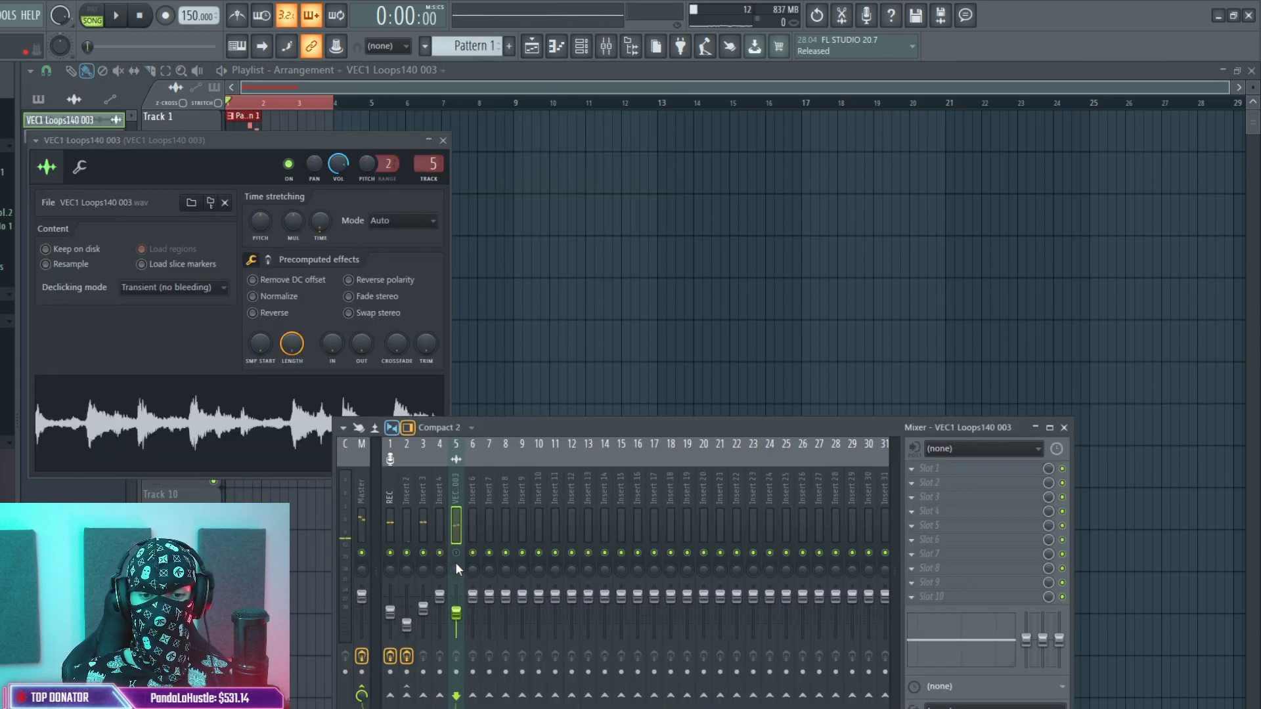
key("space")
key("F12")
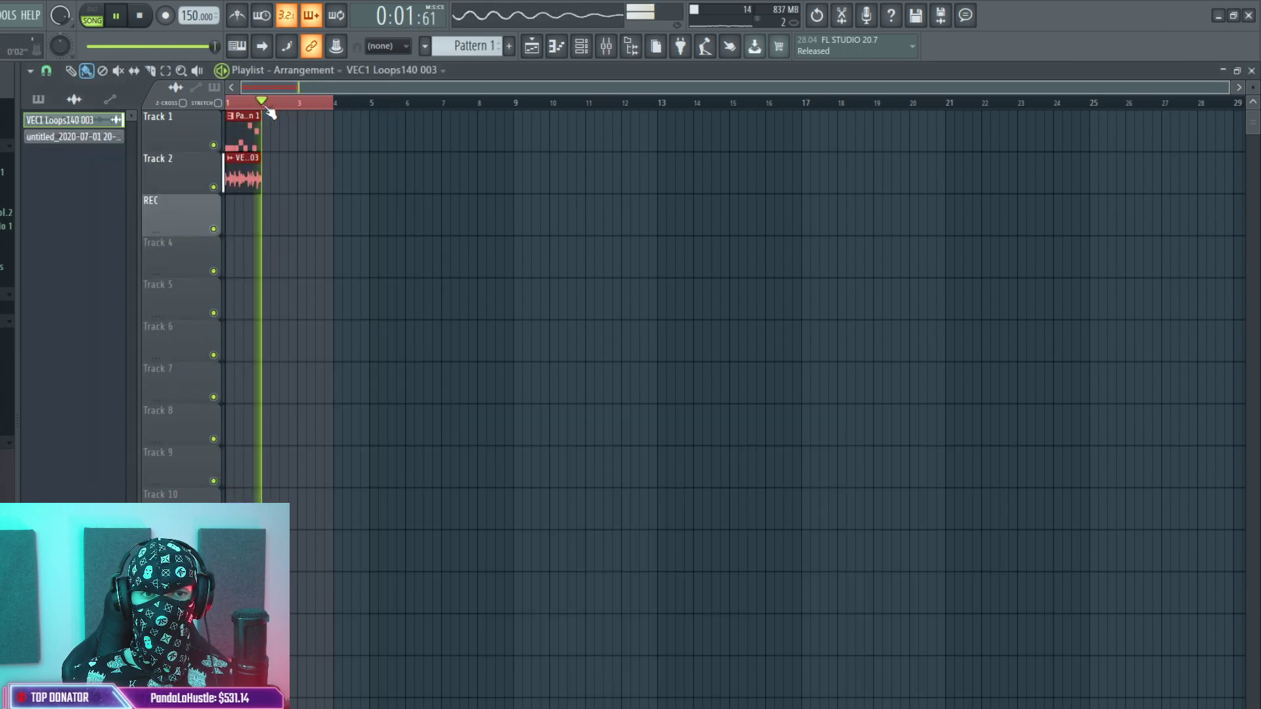
Reopen Phase Plant, set the Comb Filter to 349 Hz, the Filter's Q to about 1.34 and the wavetable frame to 175, and play the pattern.
key("F6")
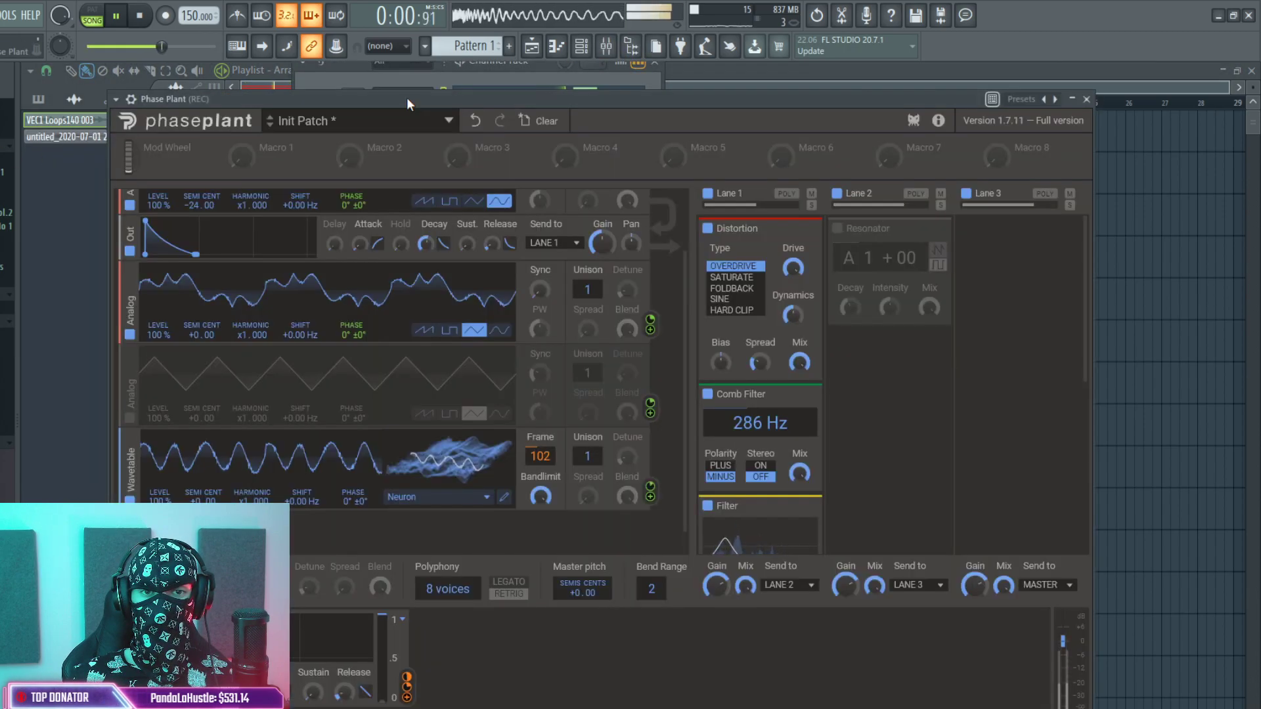
left_click(402, 96)
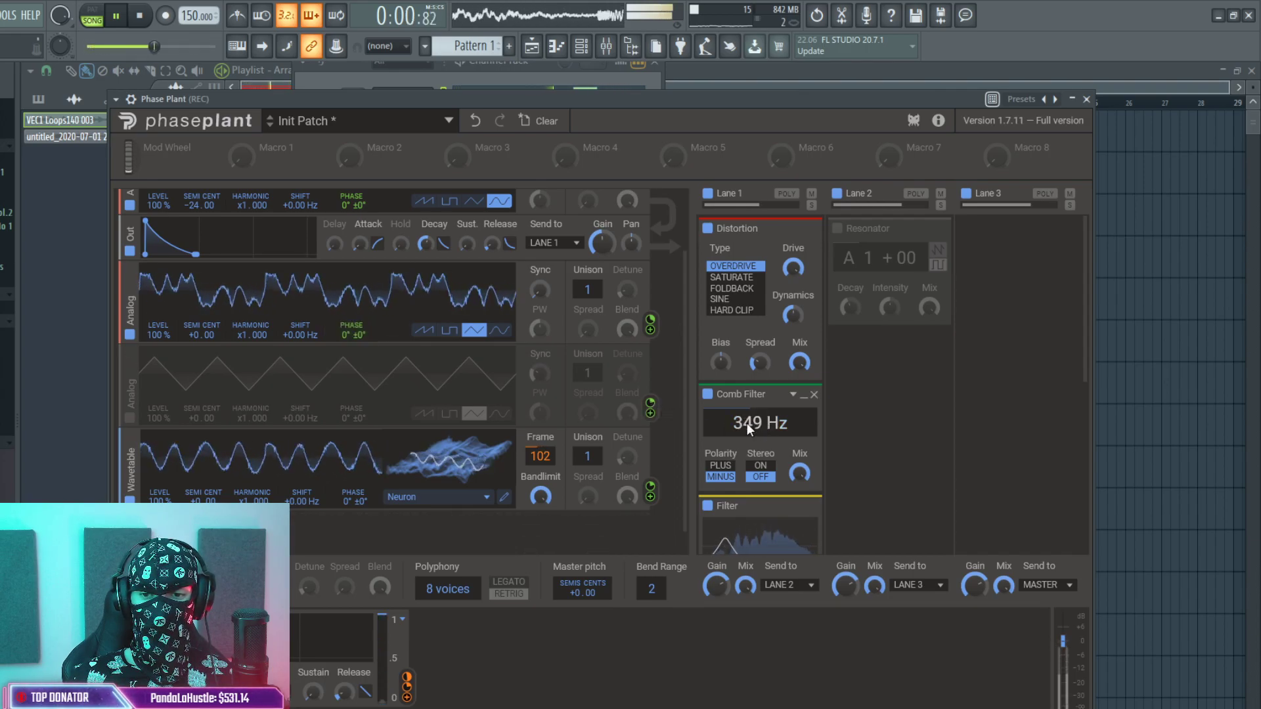
scroll(872, 458, "down", 2)
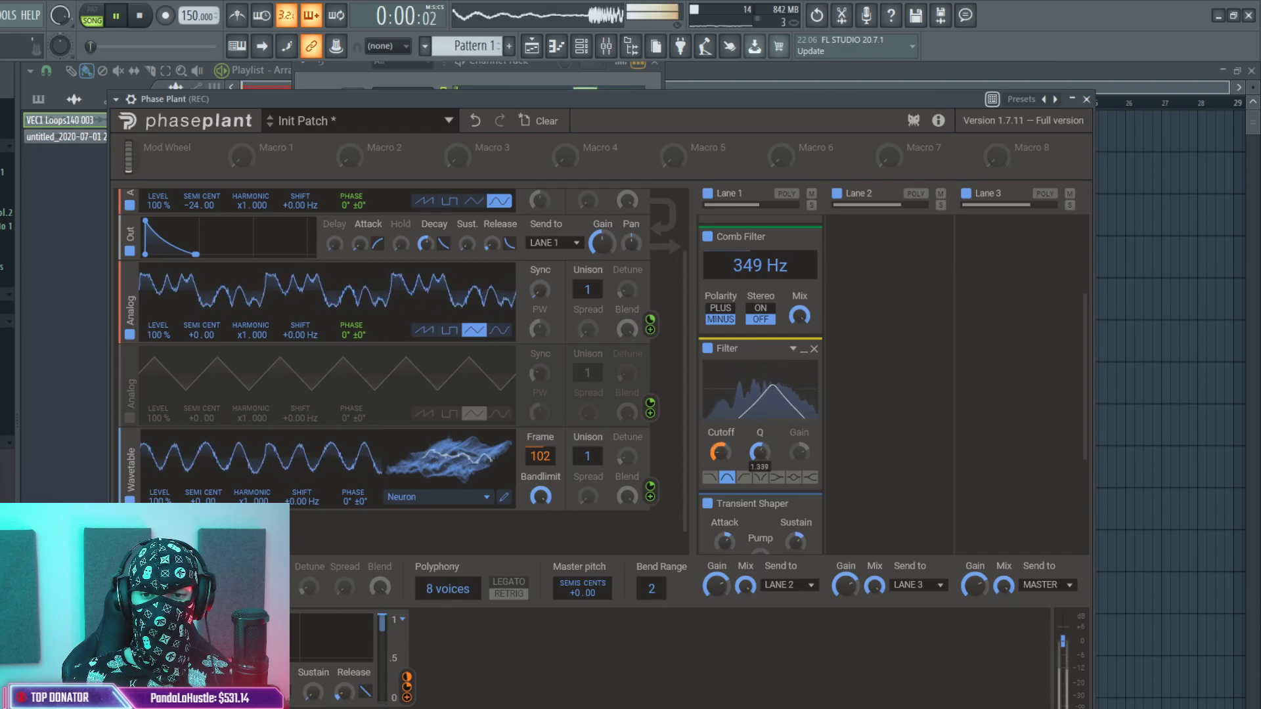
scroll(872, 443, "down", 2)
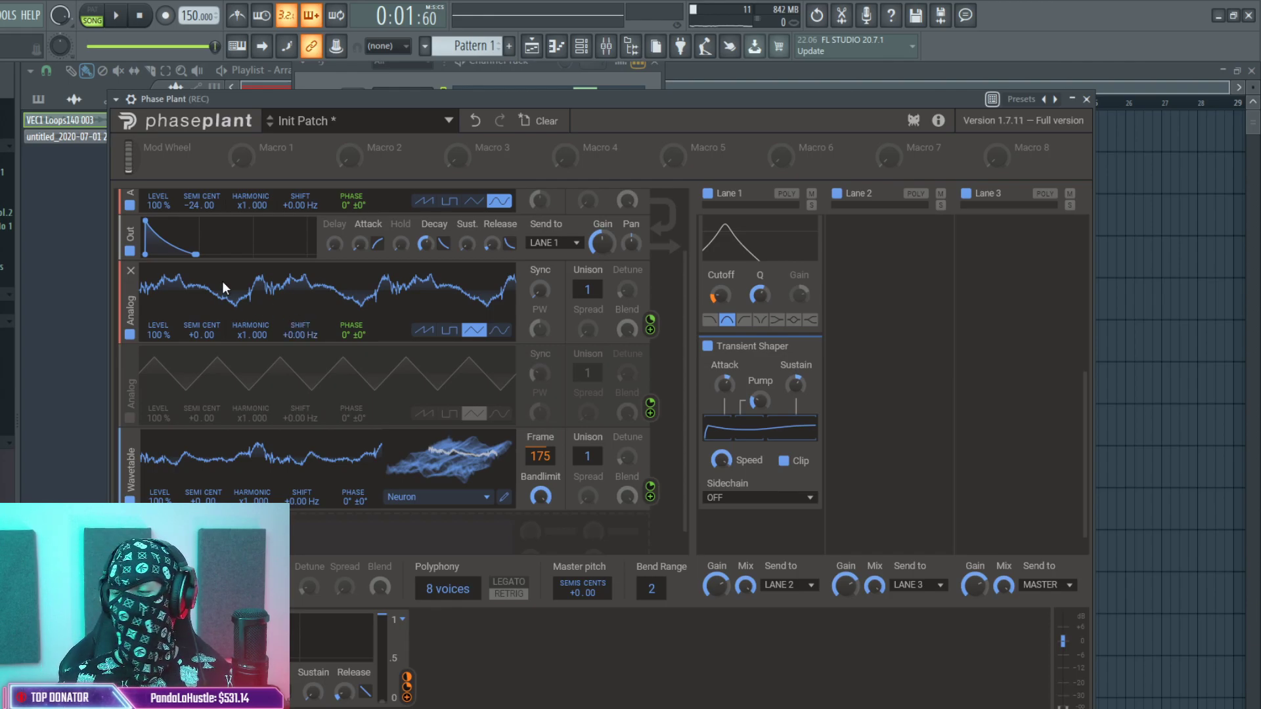
left_click(117, 16)
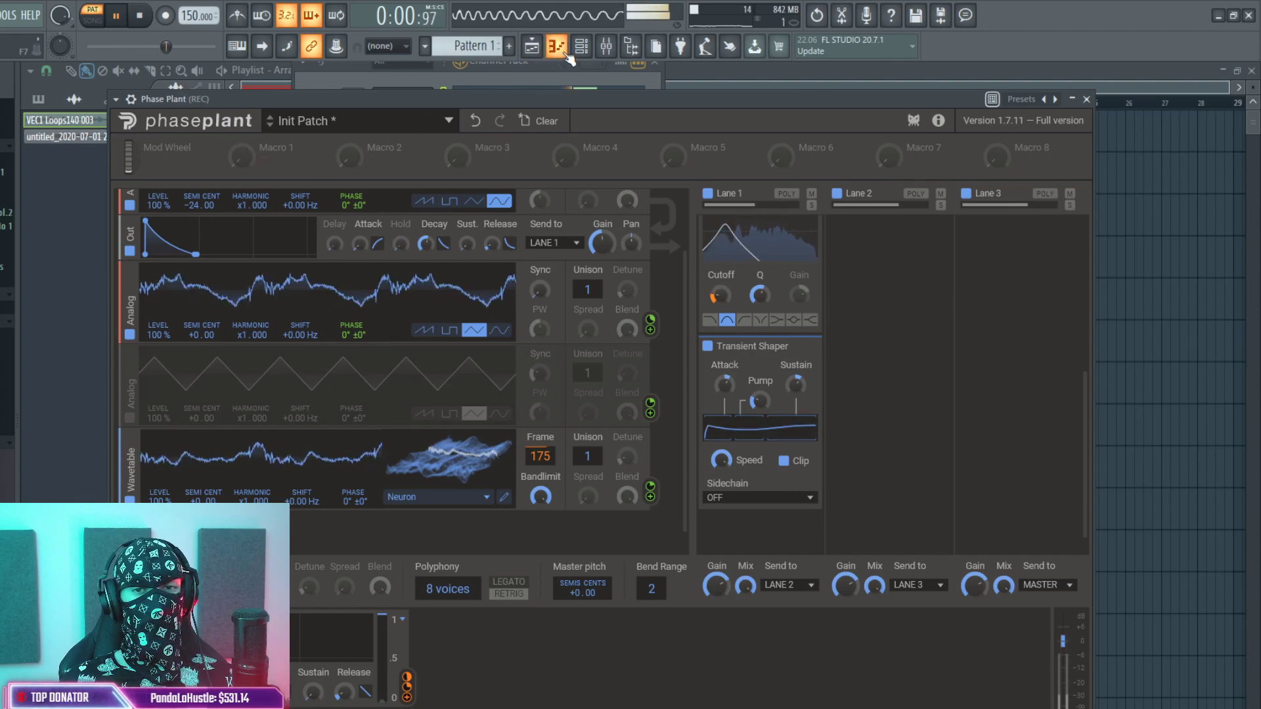
Rework the Phase Plant pattern into a long A4 and a short A4 followed by D5 and C#5.
key("F5")
left_click(591, 49)
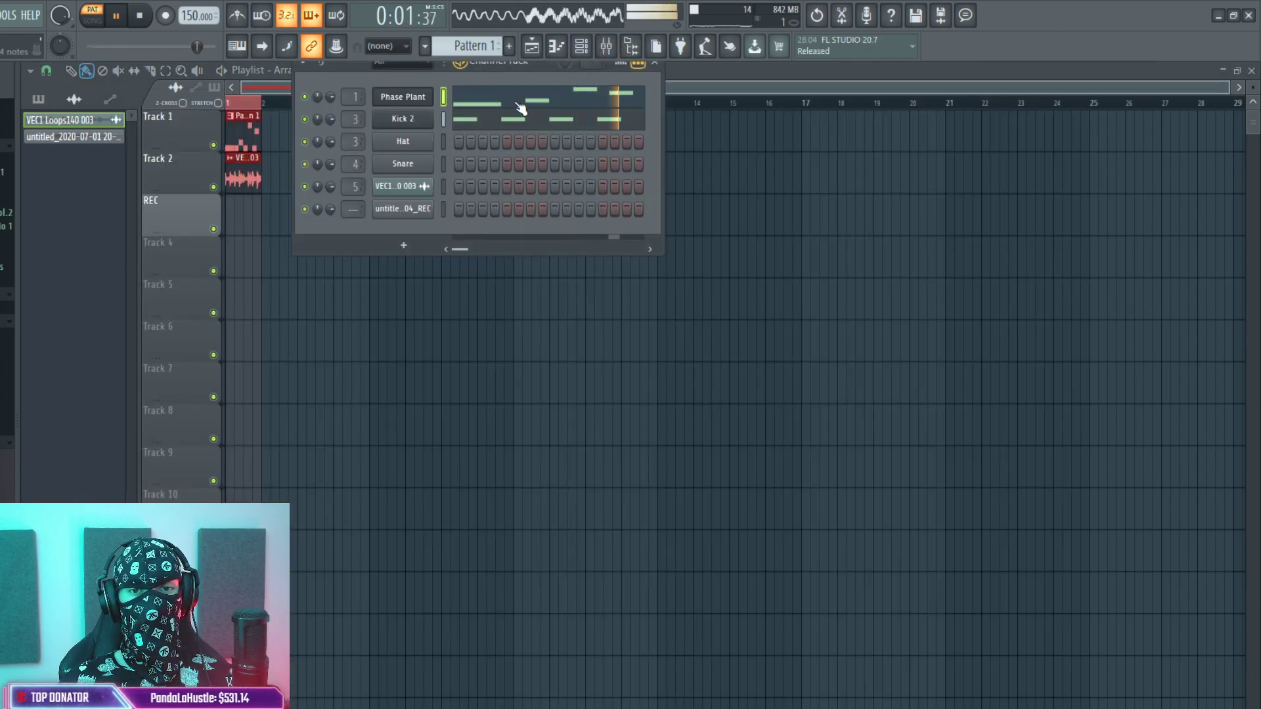
left_click(517, 104)
left_click_drag(228, 243, 299, 273)
mouse_move(275, 263)
left_mouse_down()
mouse_move(290, 236)
mouse_move(275, 249)
left_mouse_up()
left_click(301, 406)
key("space")
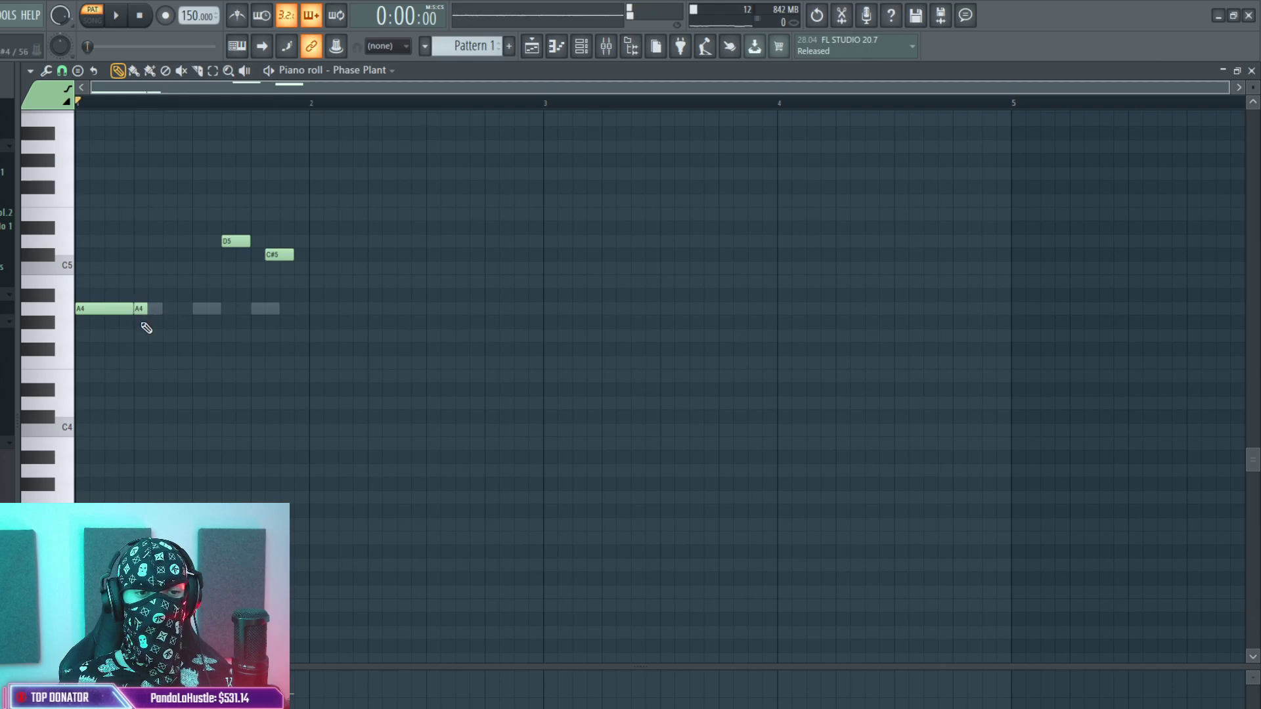
Add two more short A4 notes after the first short one in the Phase Plant pattern and play it.
scroll(147, 327, "up", 3, "ctrl")
scroll(147, 327, "up", 3)
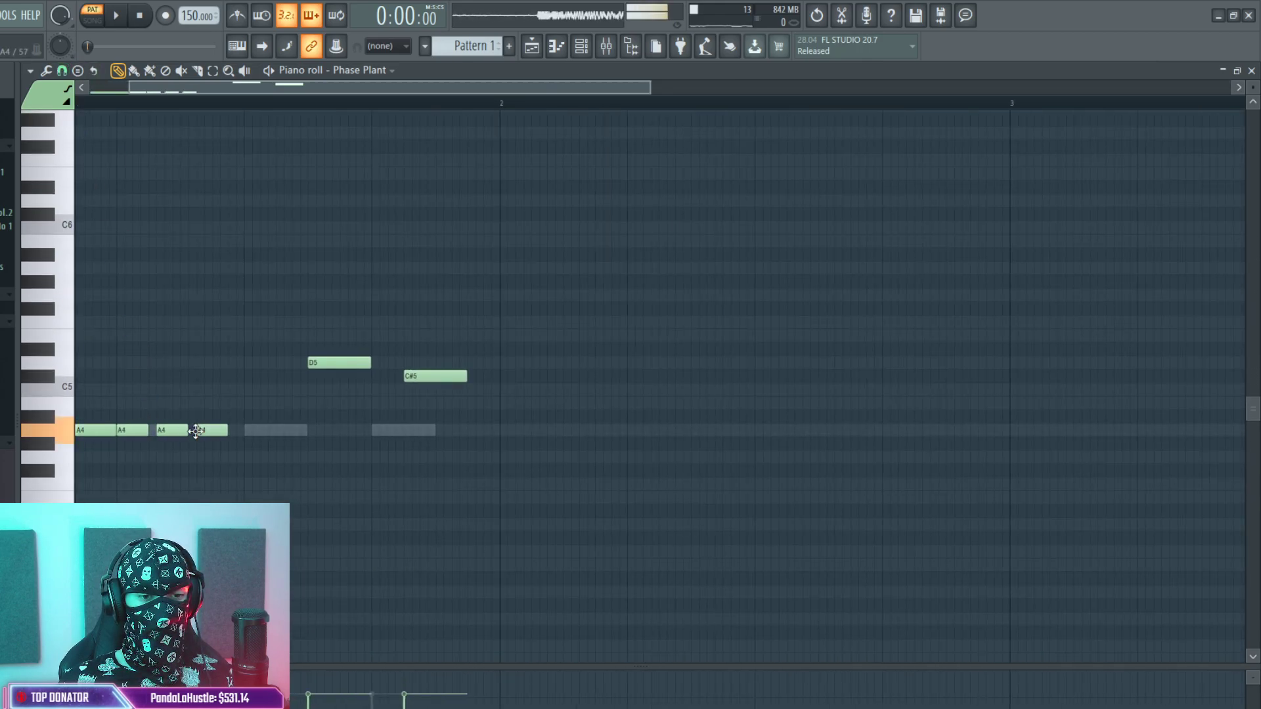
key("space")
key("space")
Delete the D5 and C#5 notes and add a one-beat A#4 on the third beat.
right_click(427, 363)
right_click(518, 376)
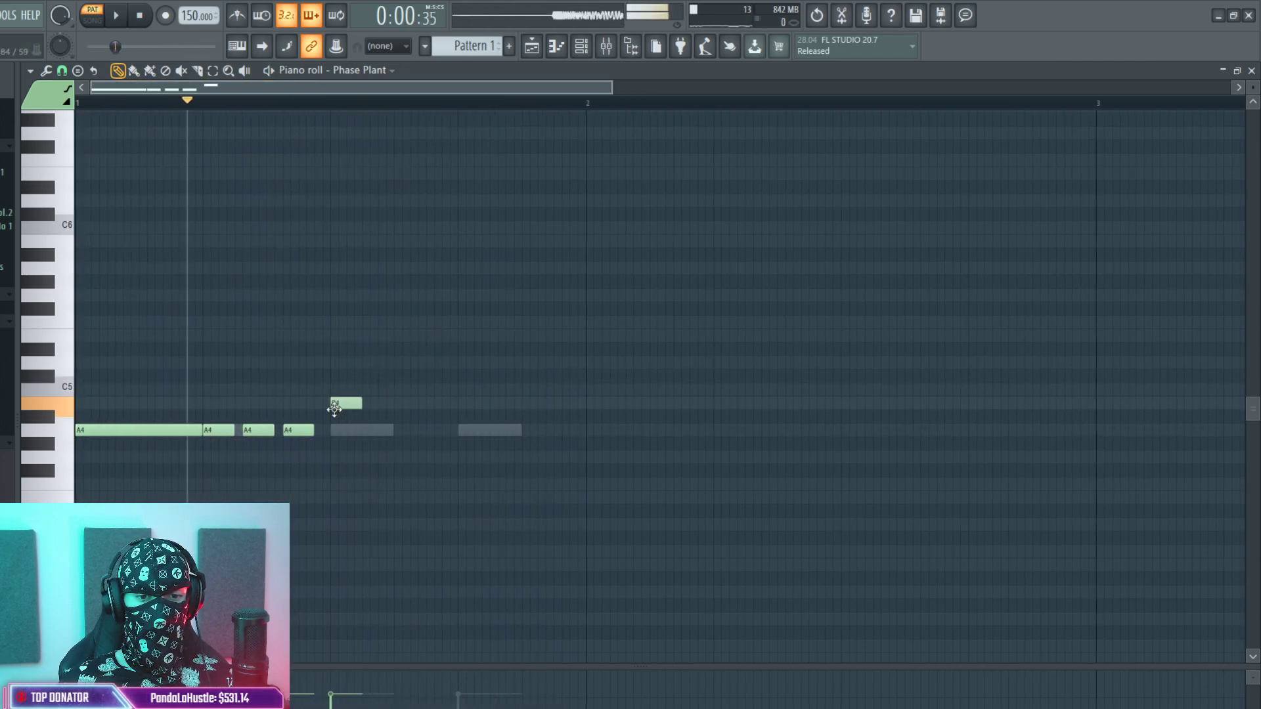
key("space")
left_click_drag(362, 419, 457, 421)
key("space")
Add a one-beat A4 on the fourth beat, start the first A4 half a beat into the bar, and play the pattern.
left_click(460, 430)
key("space")
key("space")
left_click_drag(201, 430, 172, 428)
key("space")
Reopen Phase Plant and, during playback, set the wavetable's Analog Phase modulation to 19 % and the Filter's Q to 2.287.
left_click(581, 46)
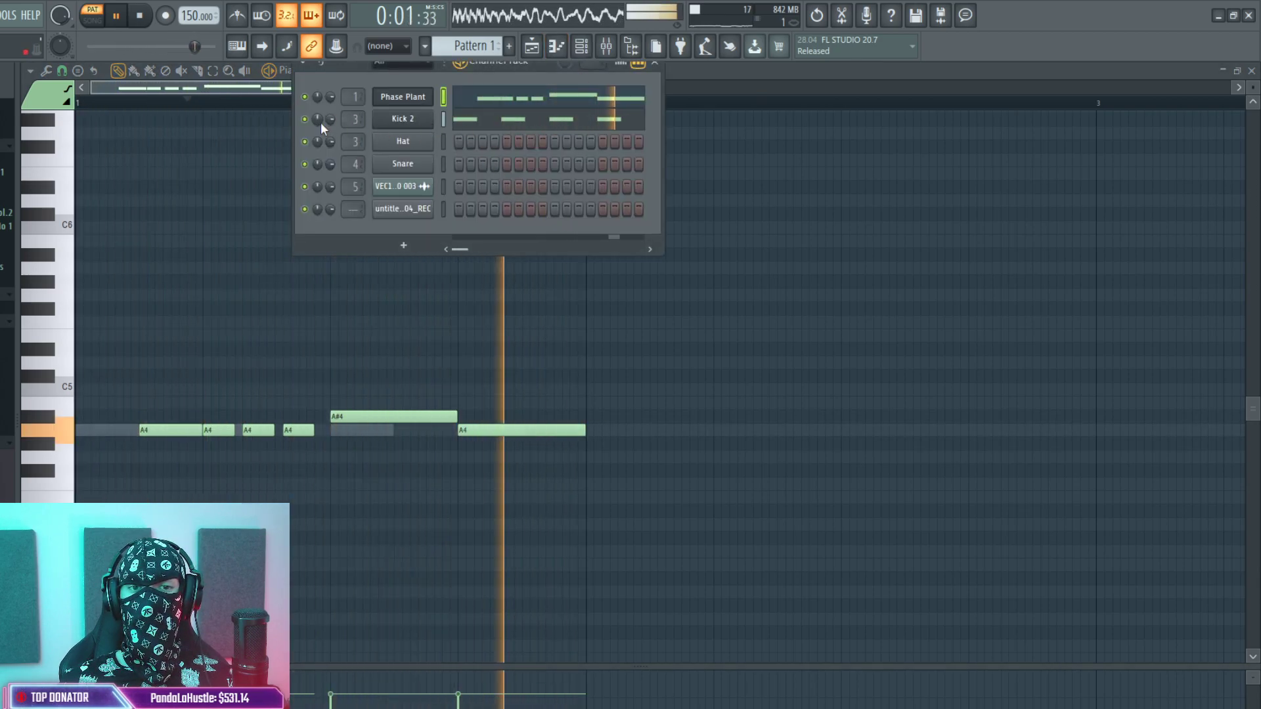
left_click(404, 97)
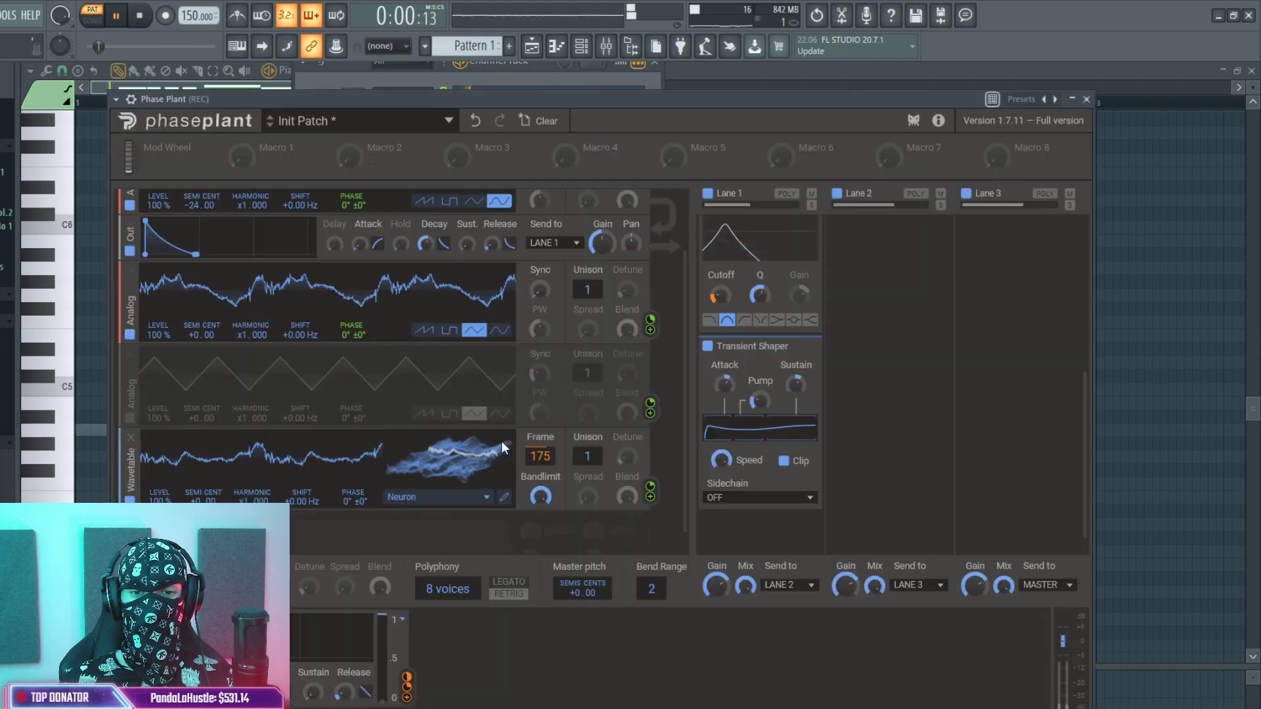
left_click_drag(649, 403, 648, 400)
left_click_drag(649, 490, 650, 486)
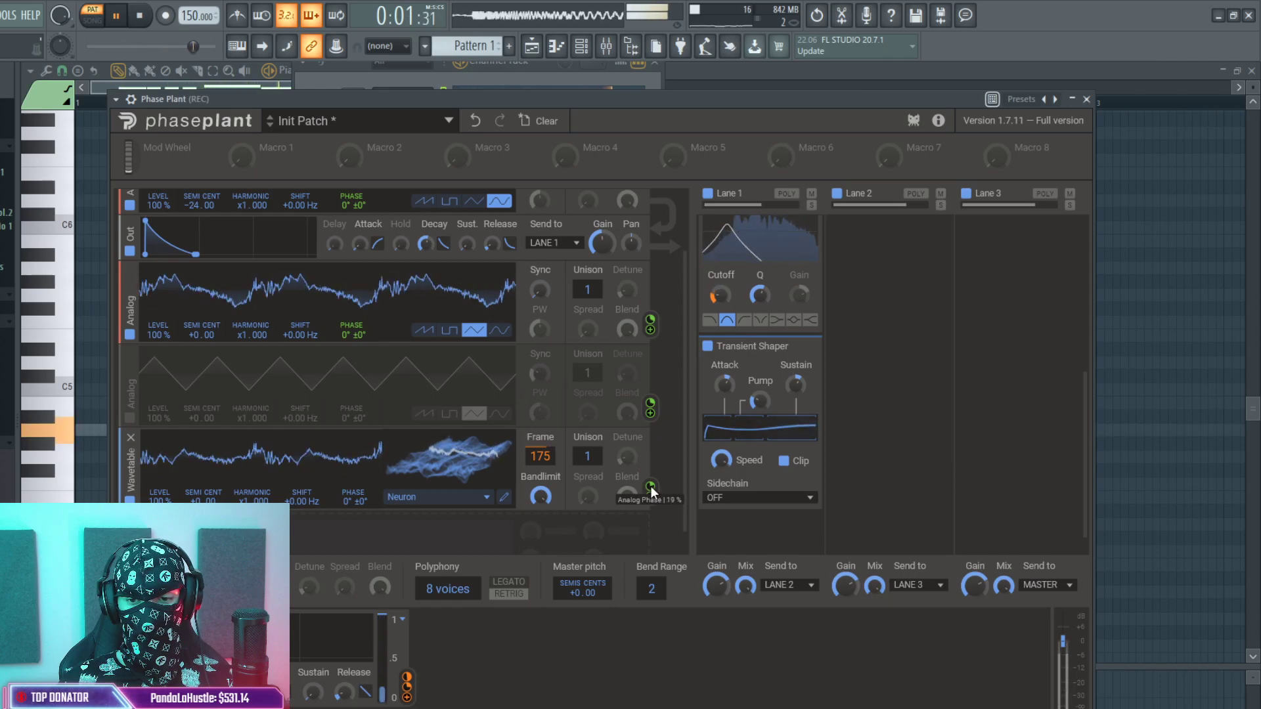
scroll(762, 460, "down", 2)
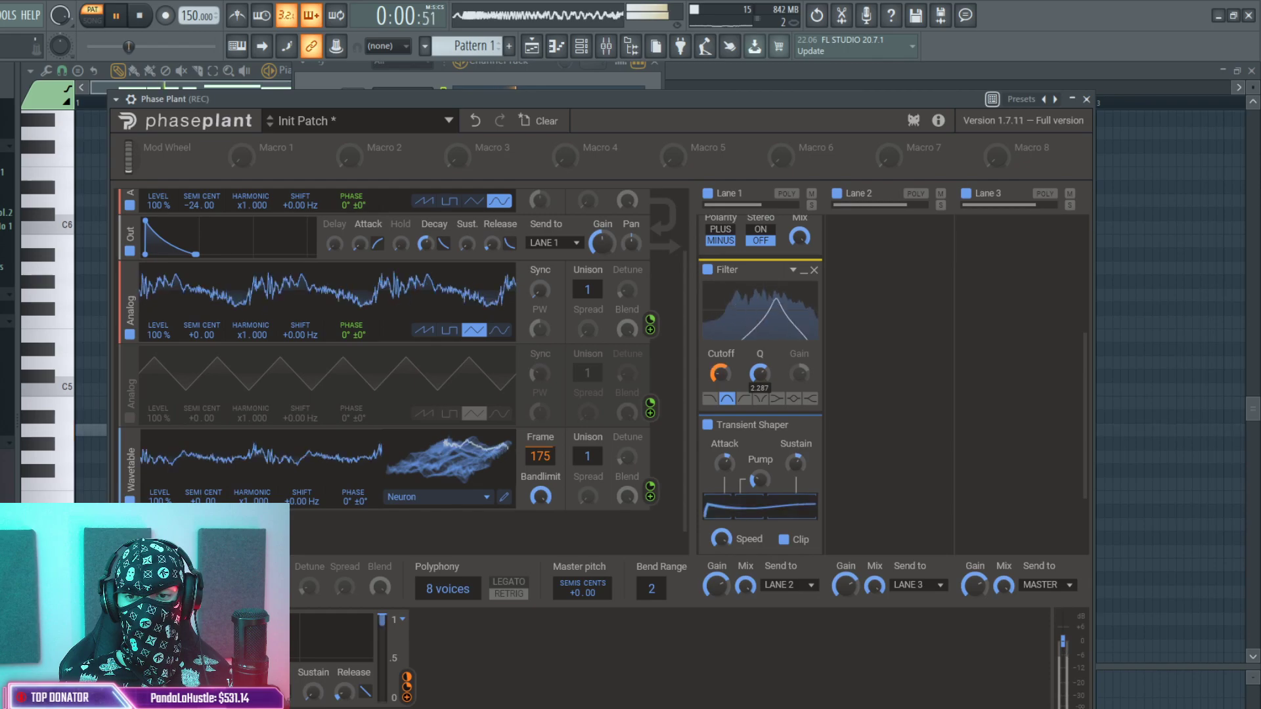
scroll(590, 404, "up", 2)
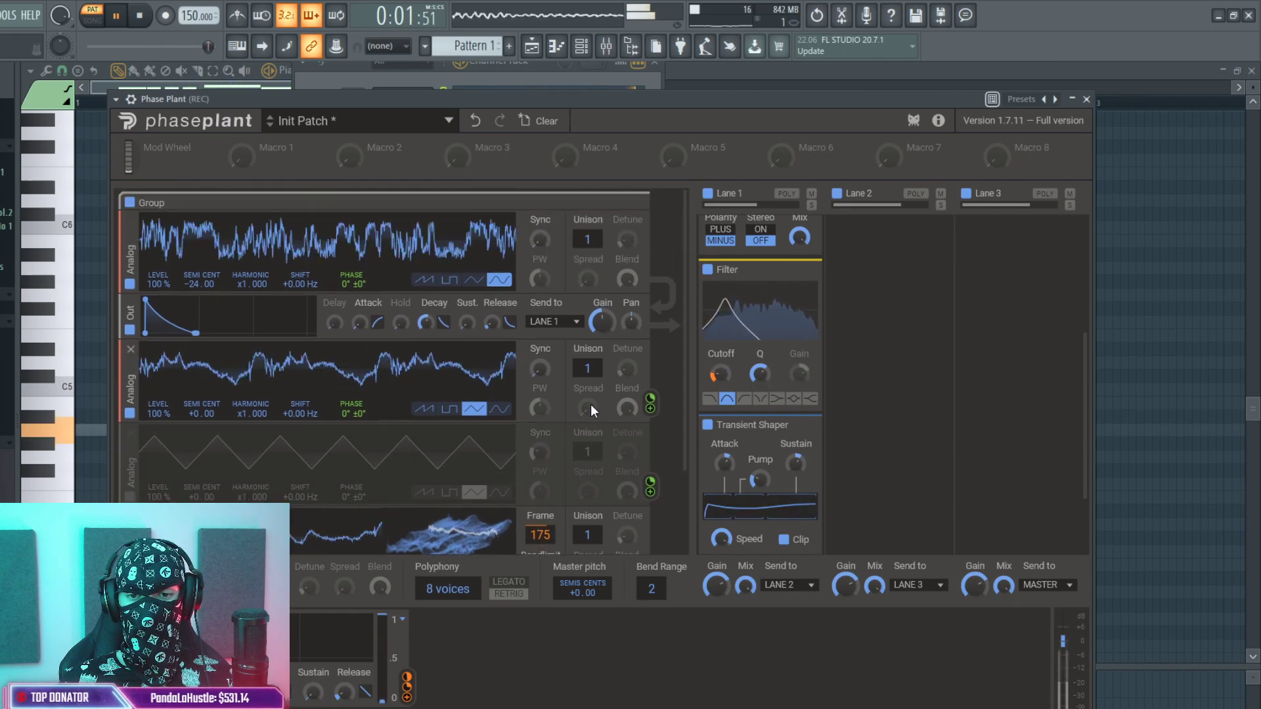
Try the triangle waveform on the -24 semitone analog oscillator and a different decay on the output envelope.
left_click(482, 283)
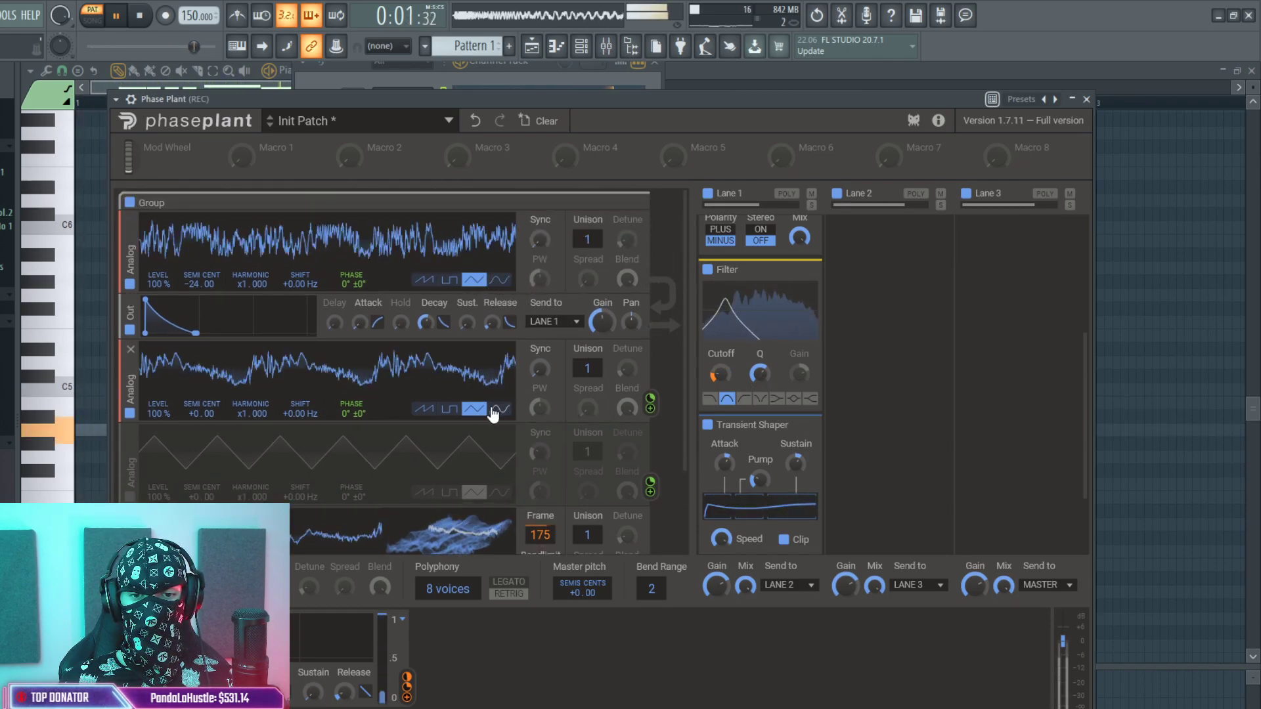
left_click(499, 280)
mouse_move(443, 321)
left_mouse_down()
mouse_move(443, 309)
mouse_move(425, 308)
left_mouse_up()
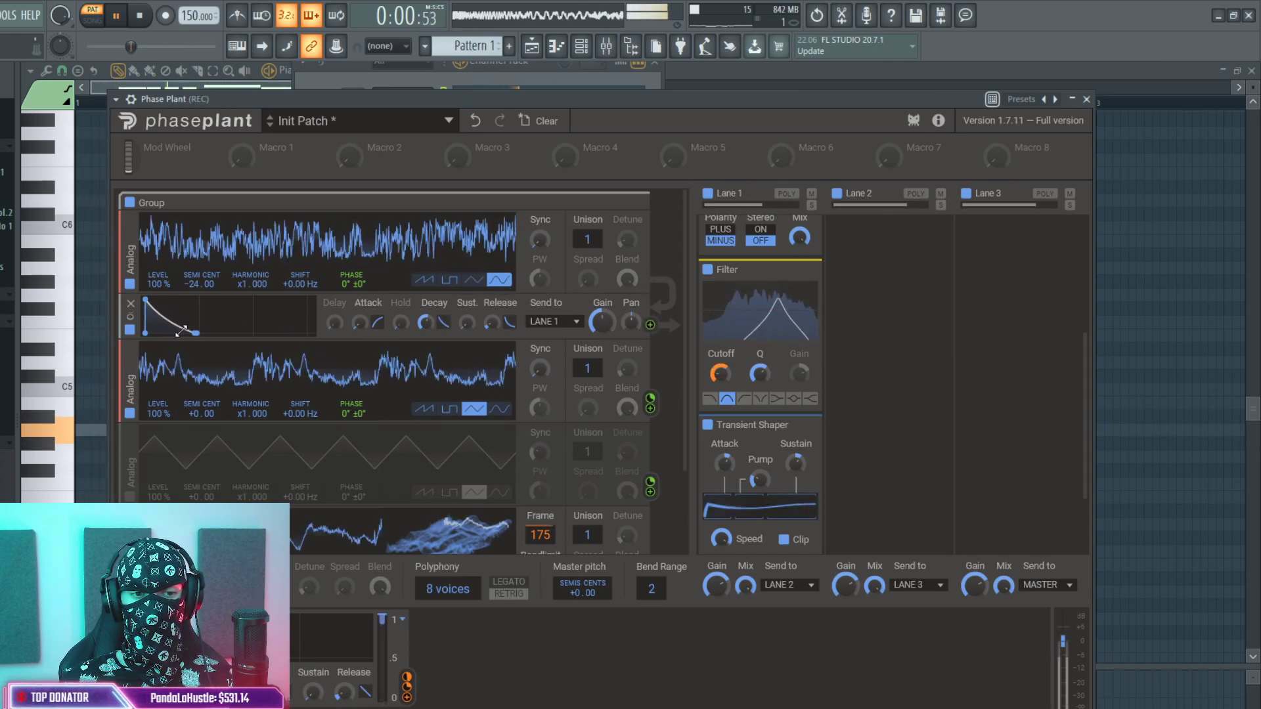
left_click_drag(195, 332, 191, 336)
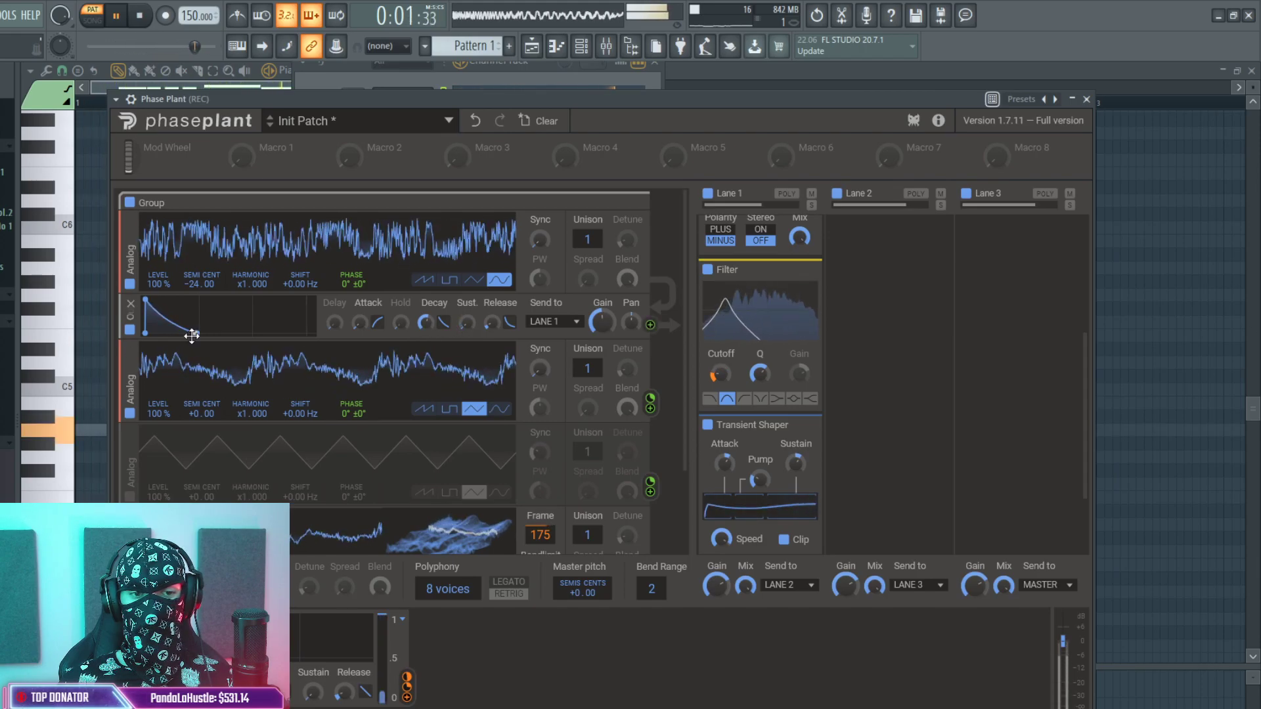
Set the Neuron wavetable's frame to 167 and stop playback.
scroll(425, 498, "down", 1)
scroll(425, 498, "down", 1)
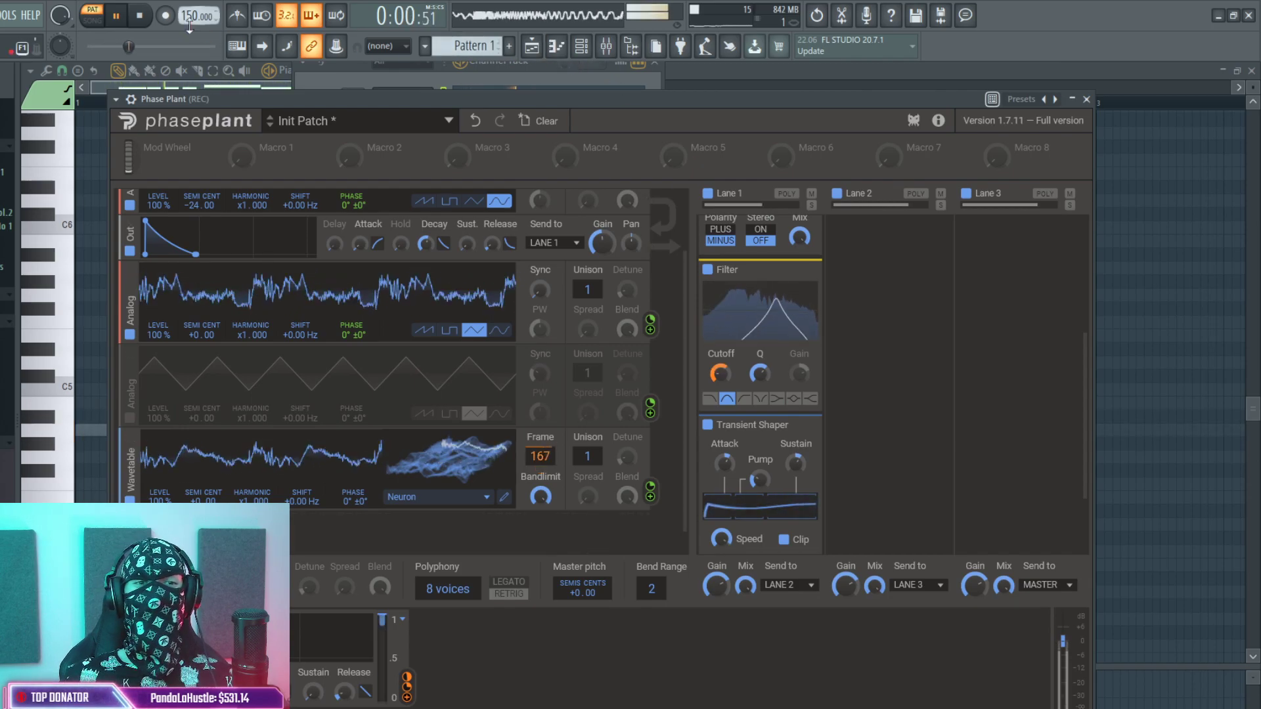
key("space")
Open the playlist and play the arrangement in song mode with the new bass pattern.
key("F5")
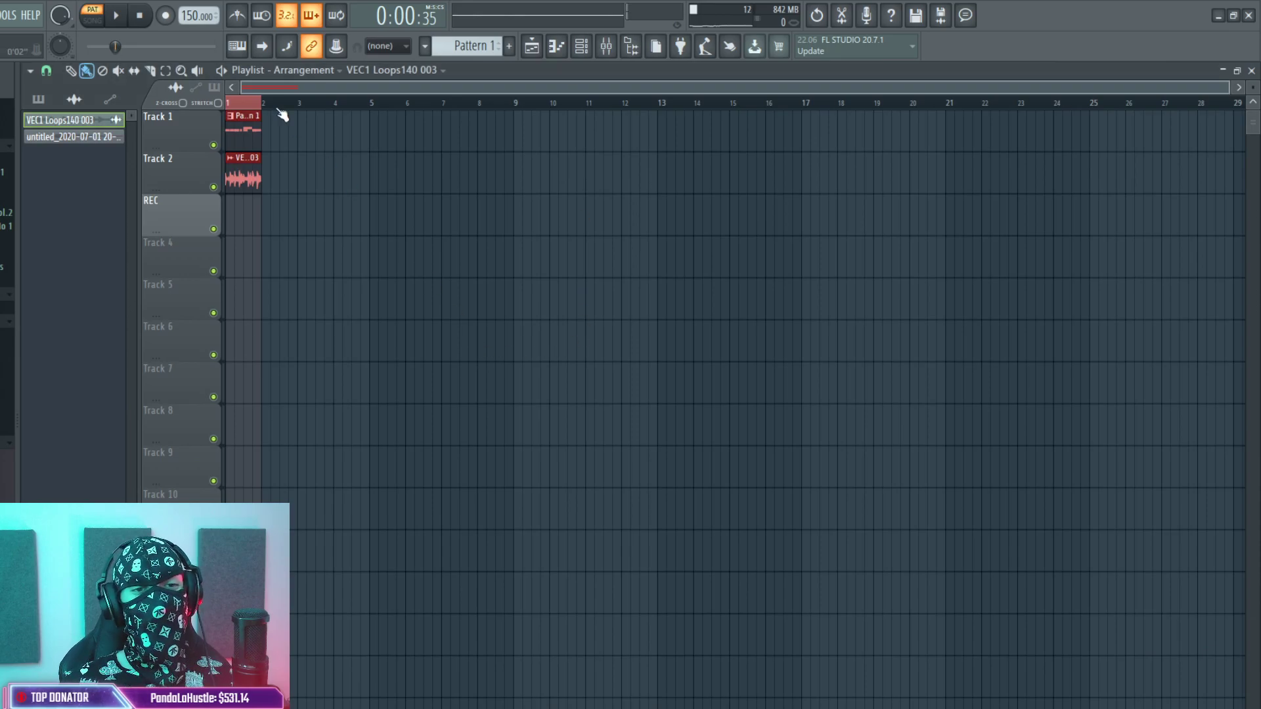
left_click(582, 46)
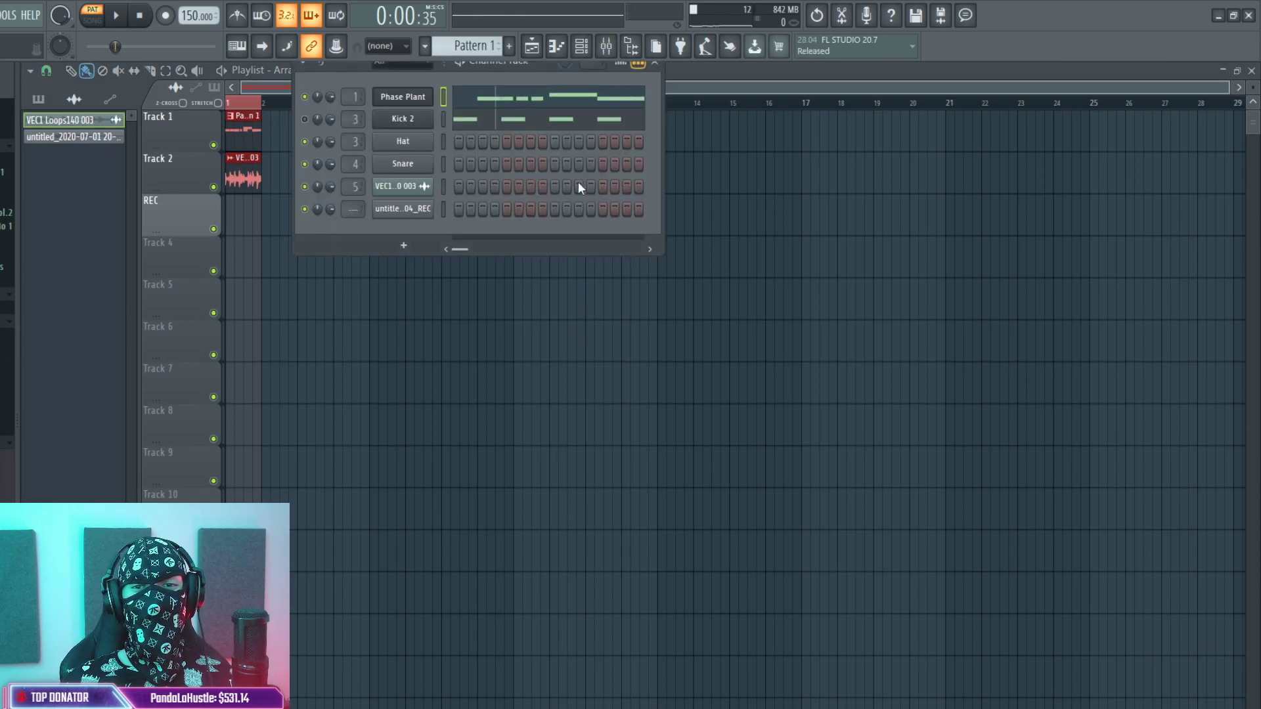
left_click(276, 112)
key("space")
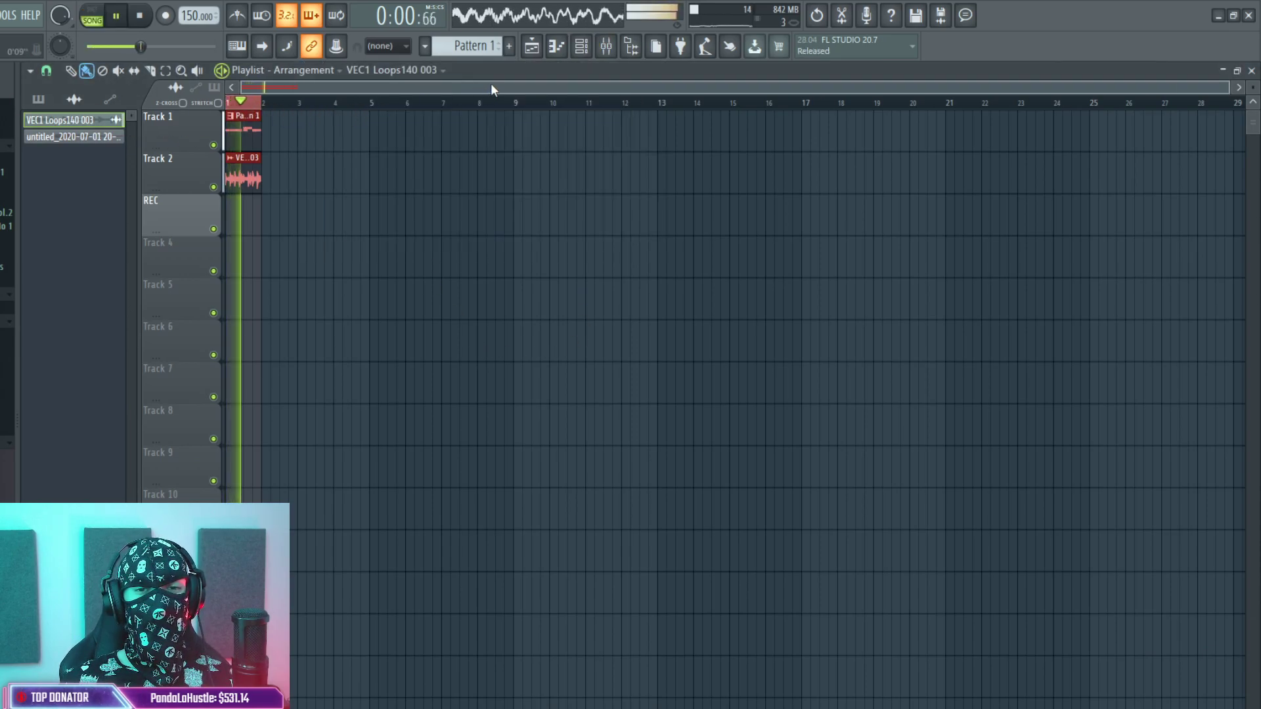
Delete the short A4 notes from the Phase Plant pattern, add a half-beat A#4 before the existing A#4, and play the arrangement.
key("F6")
key("space")
left_click(492, 101)
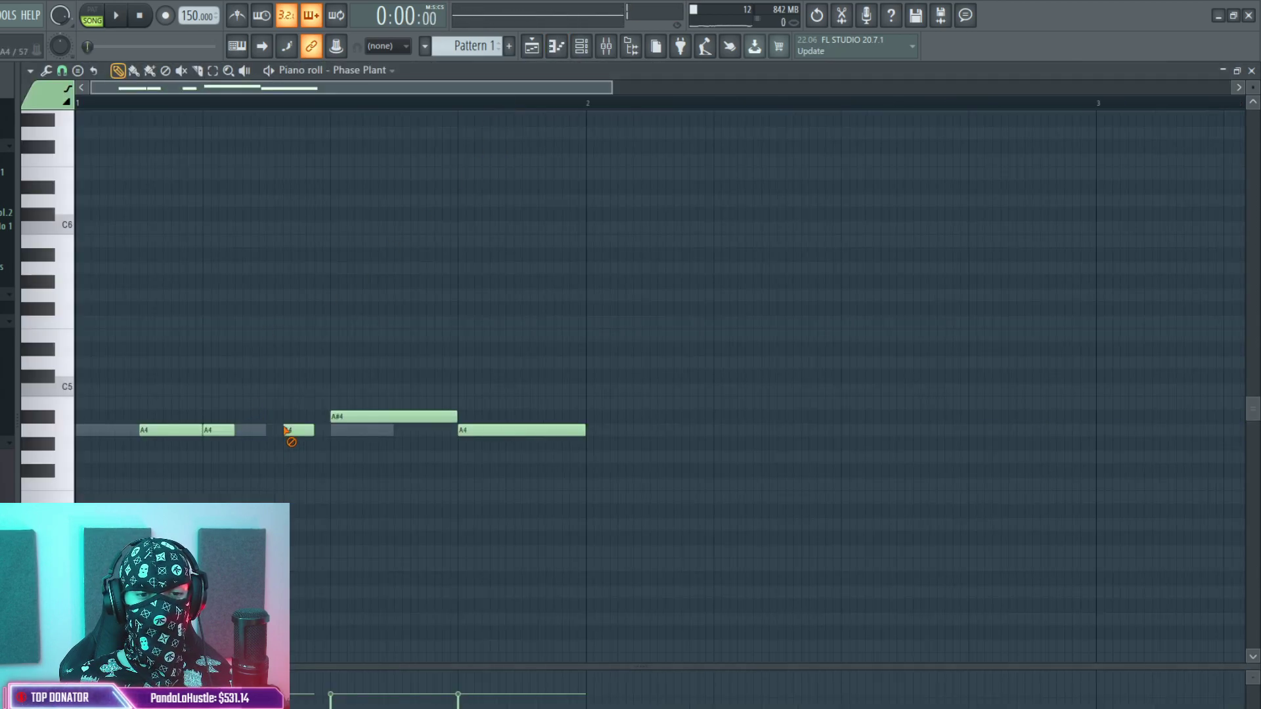
right_click(288, 431)
right_click(219, 430)
left_click(273, 416)
key("space")
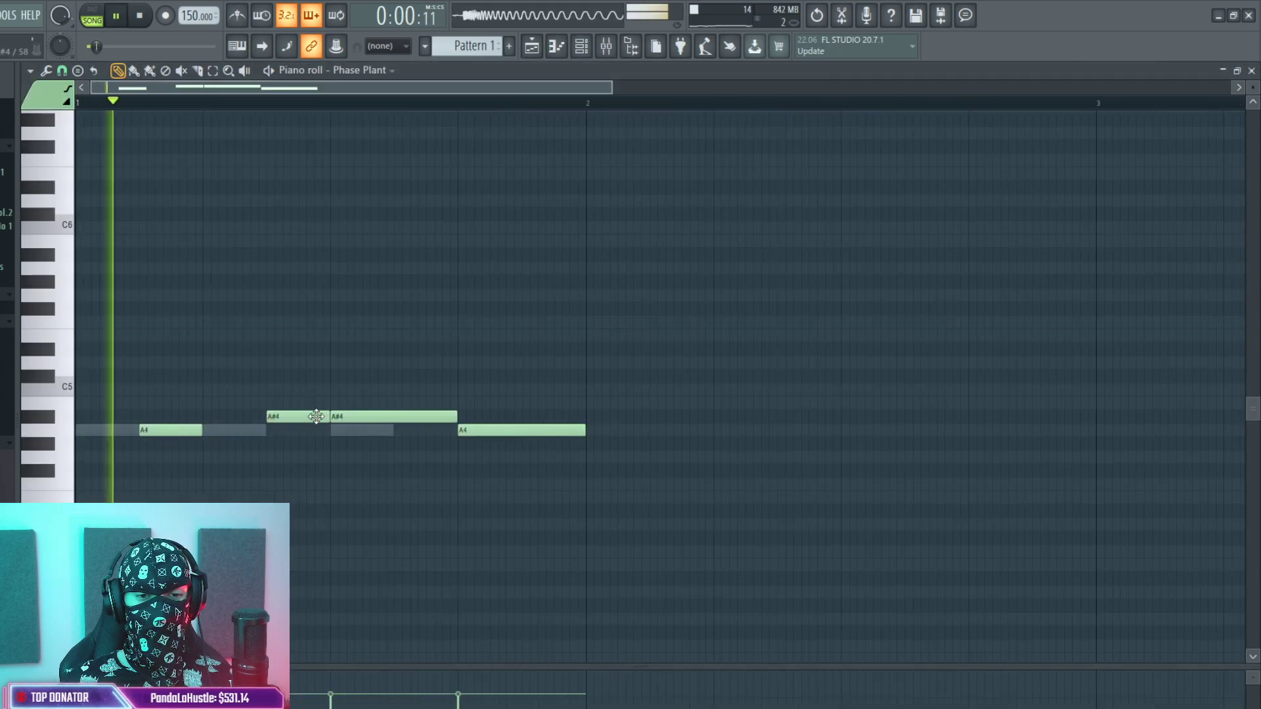
Replace the long A#4 and closing A4 with a half-beat A4 midway through beat three, and play the arrangement.
right_click(405, 416)
key("space")
left_click_drag(398, 416, 397, 438)
right_click(469, 432)
key("space")
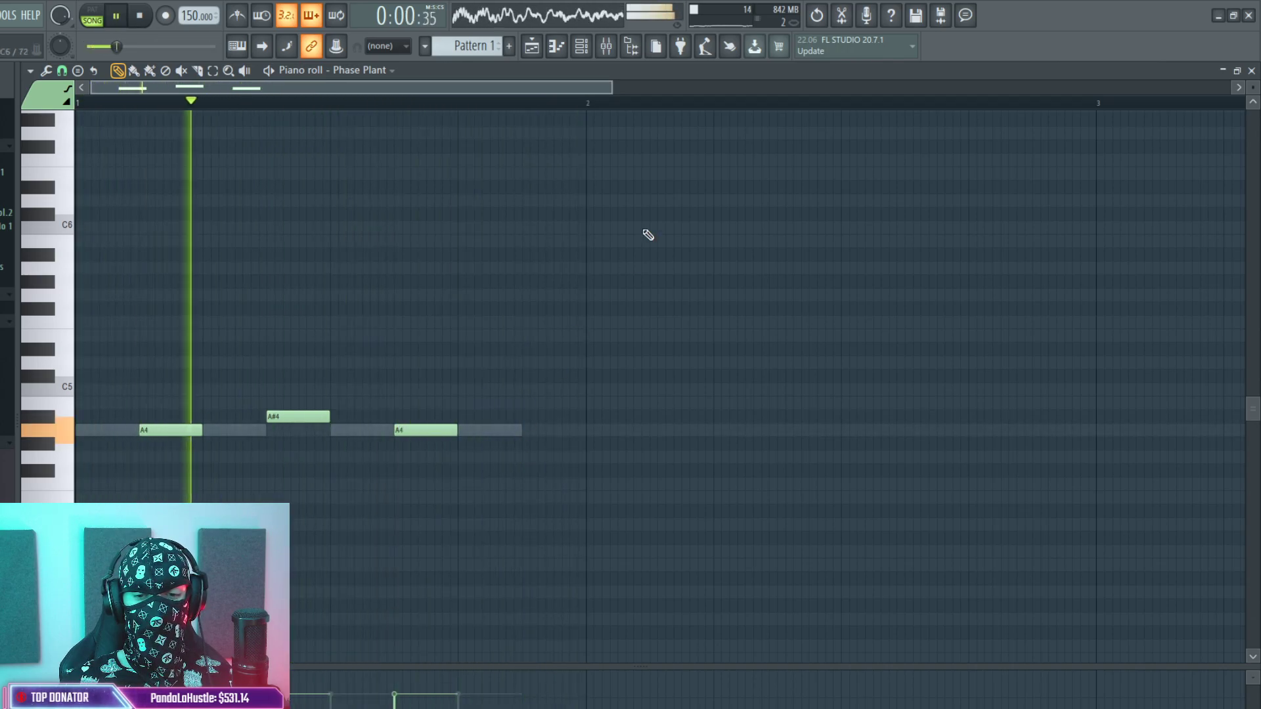
key("space")
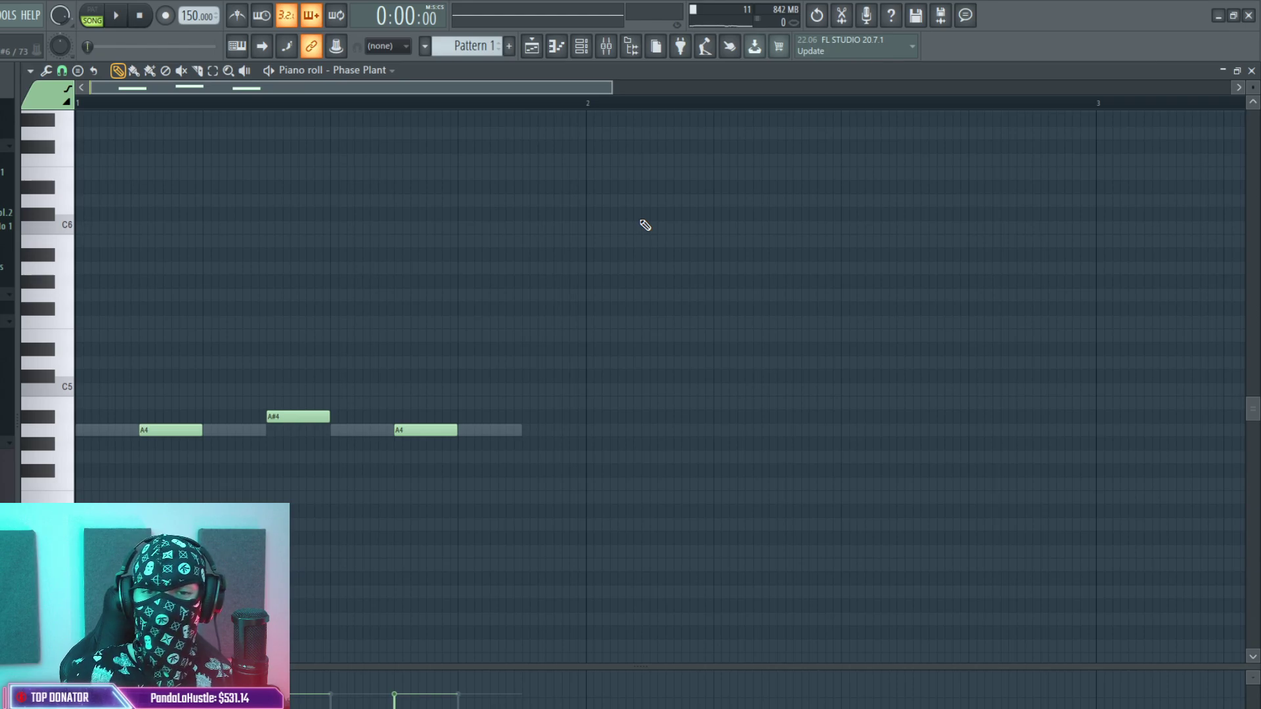
Reopen Phase Plant, play the arrangement, and set the Neuron wavetable's frame to 184.
left_click(580, 46)
left_click(407, 101)
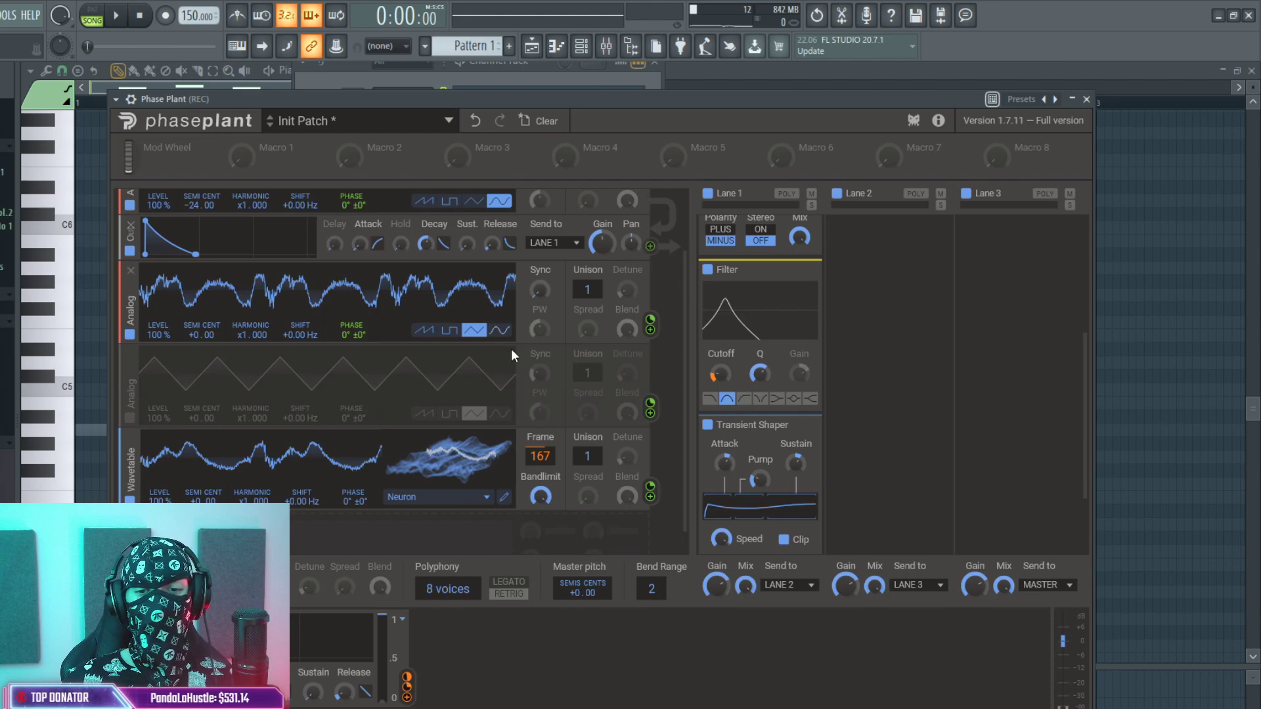
key("space")
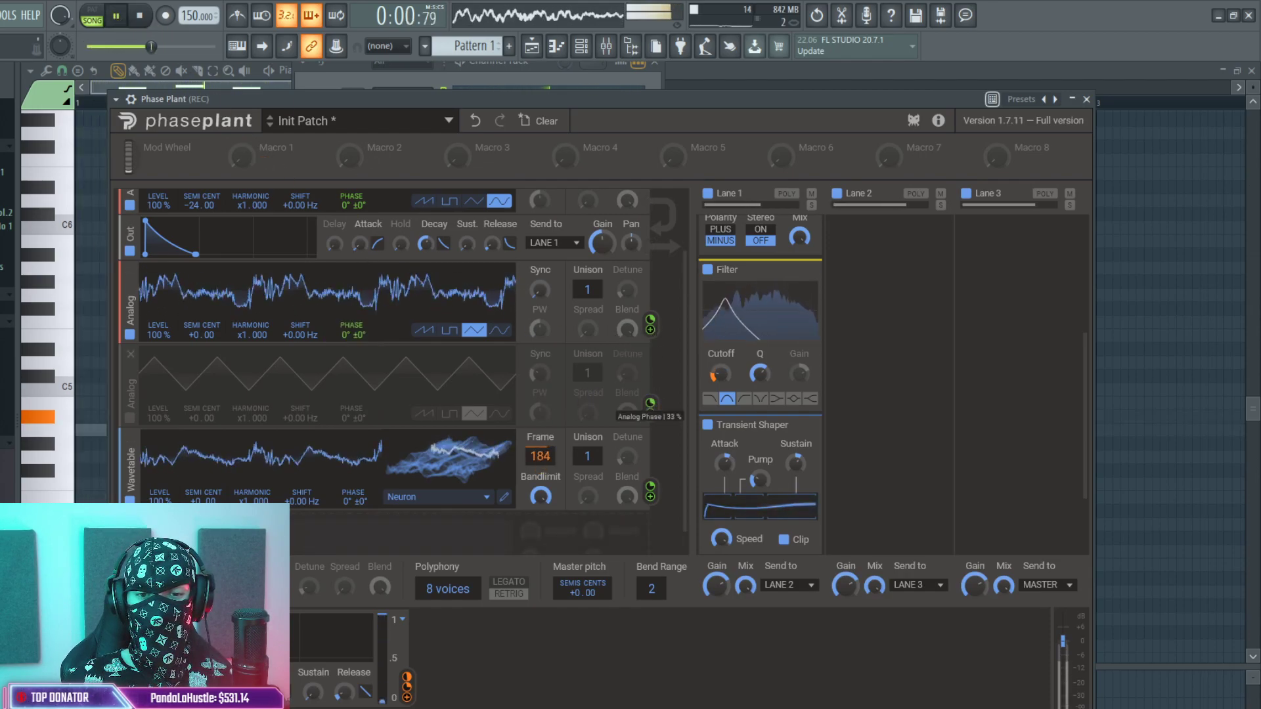
scroll(647, 385, "up", 1)
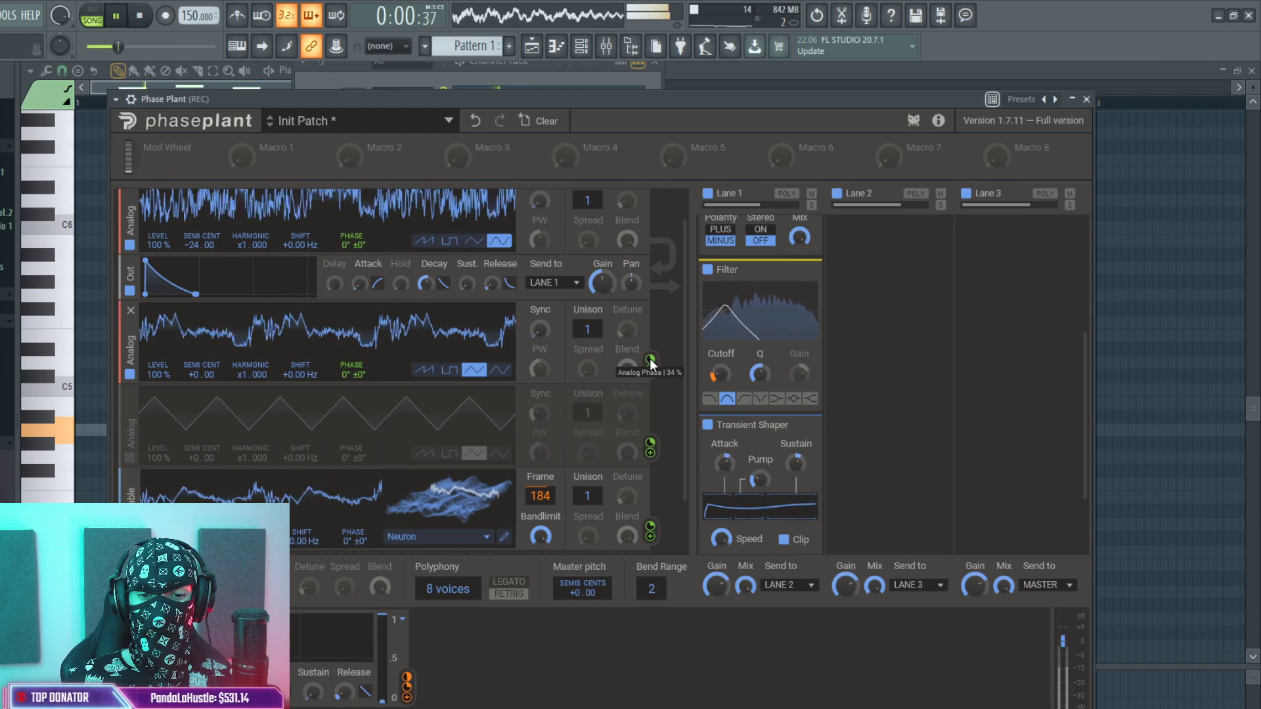
scroll(543, 439, "down", 2)
left_click(139, 15)
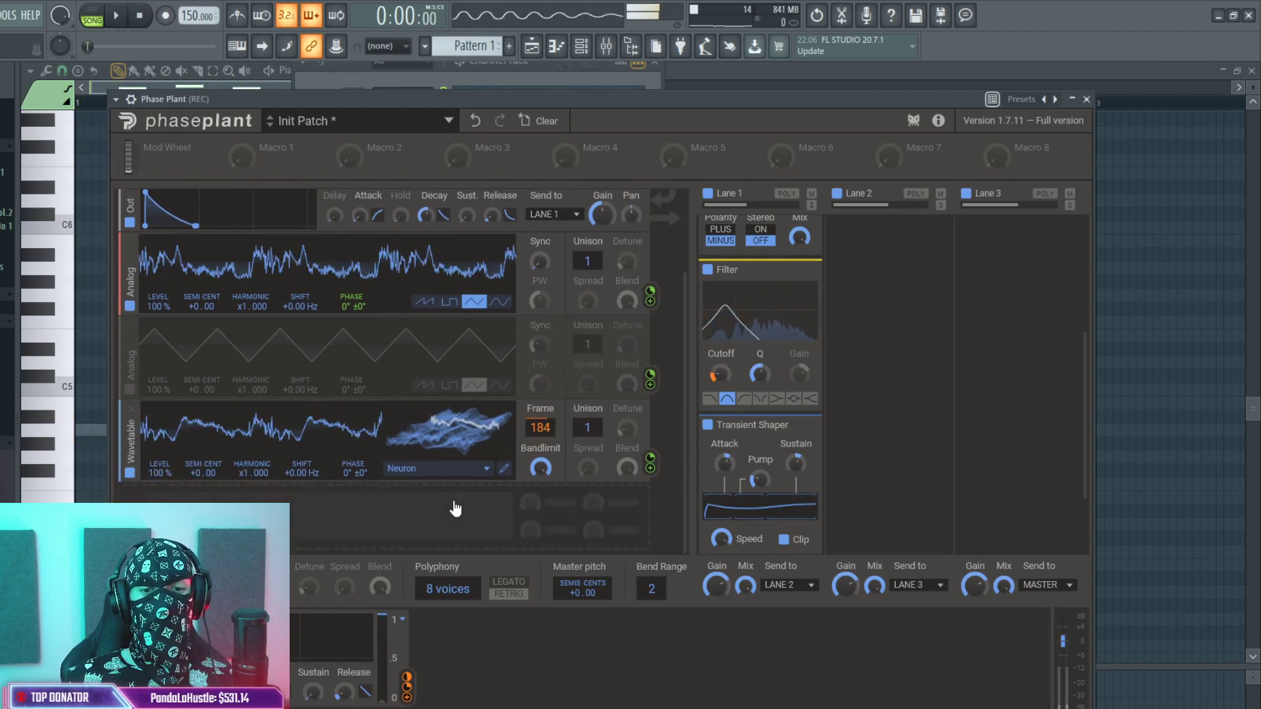
Load the Triple wavetable from the Growls folder, set its frame to 169, and play the arrangement.
left_click(484, 473)
mouse_move(453, 545)
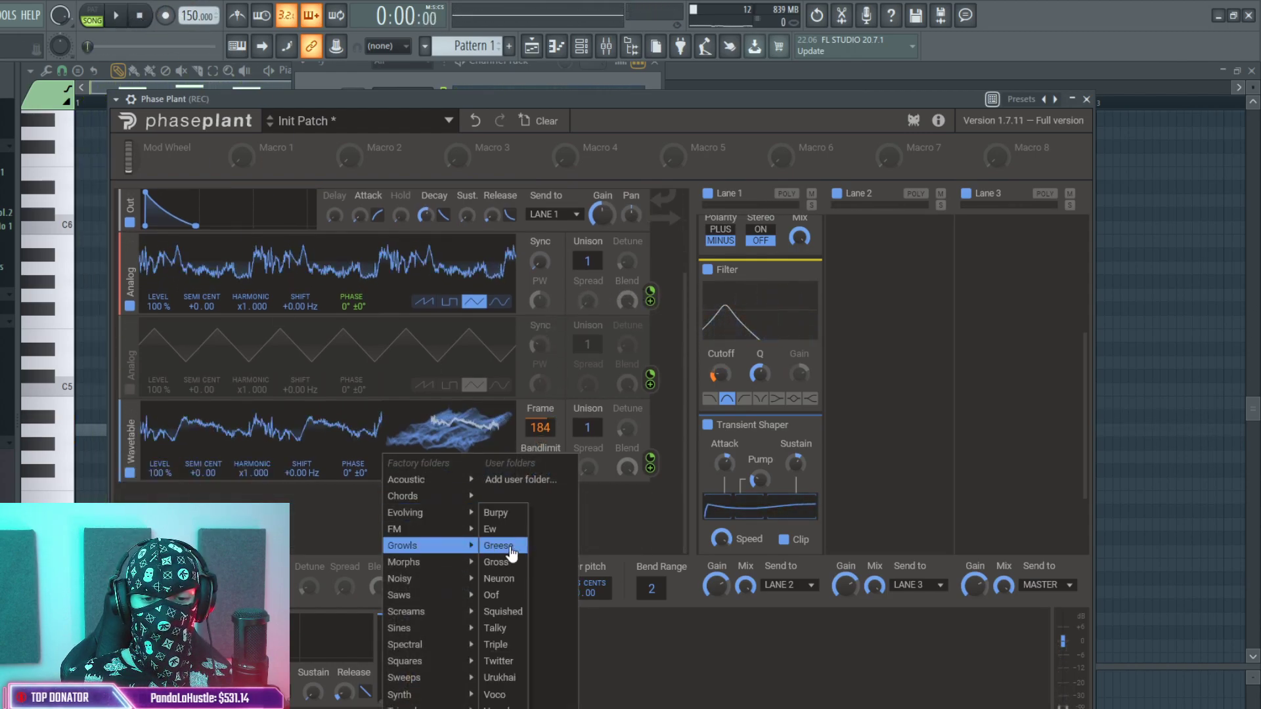
left_click(506, 645)
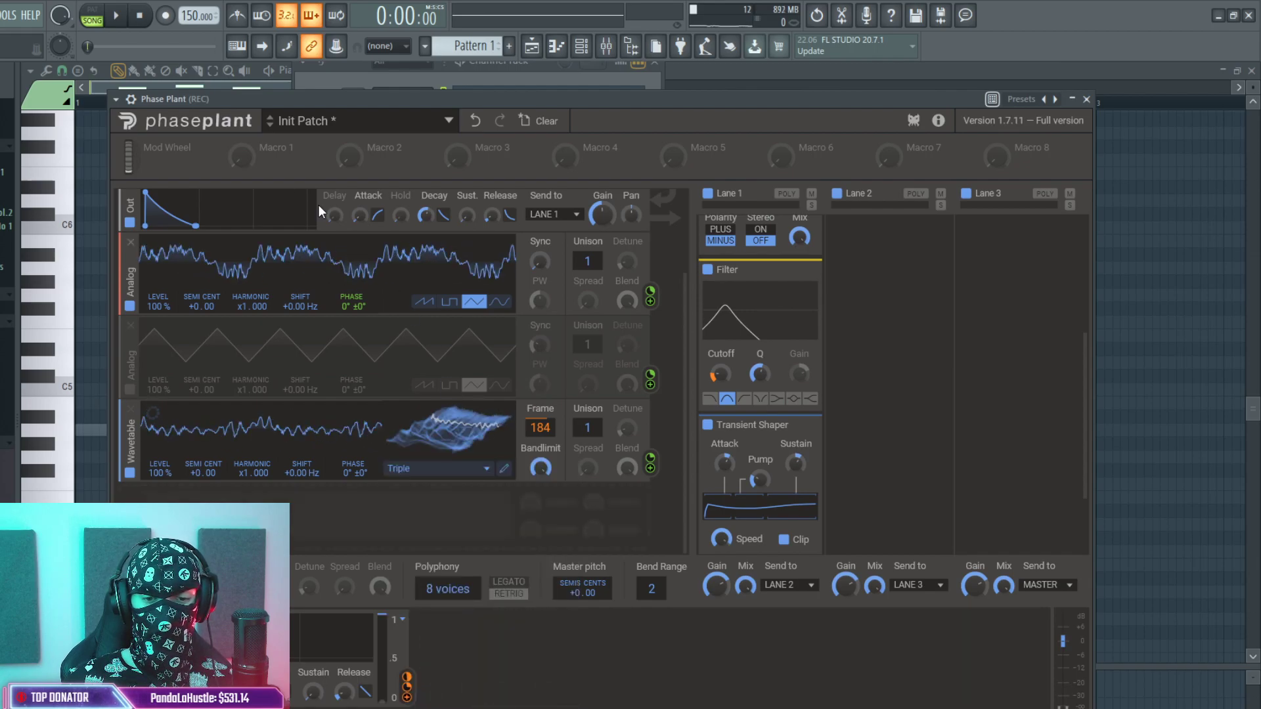
left_click(119, 18)
left_click_drag(538, 432, 539, 449)
key("l")
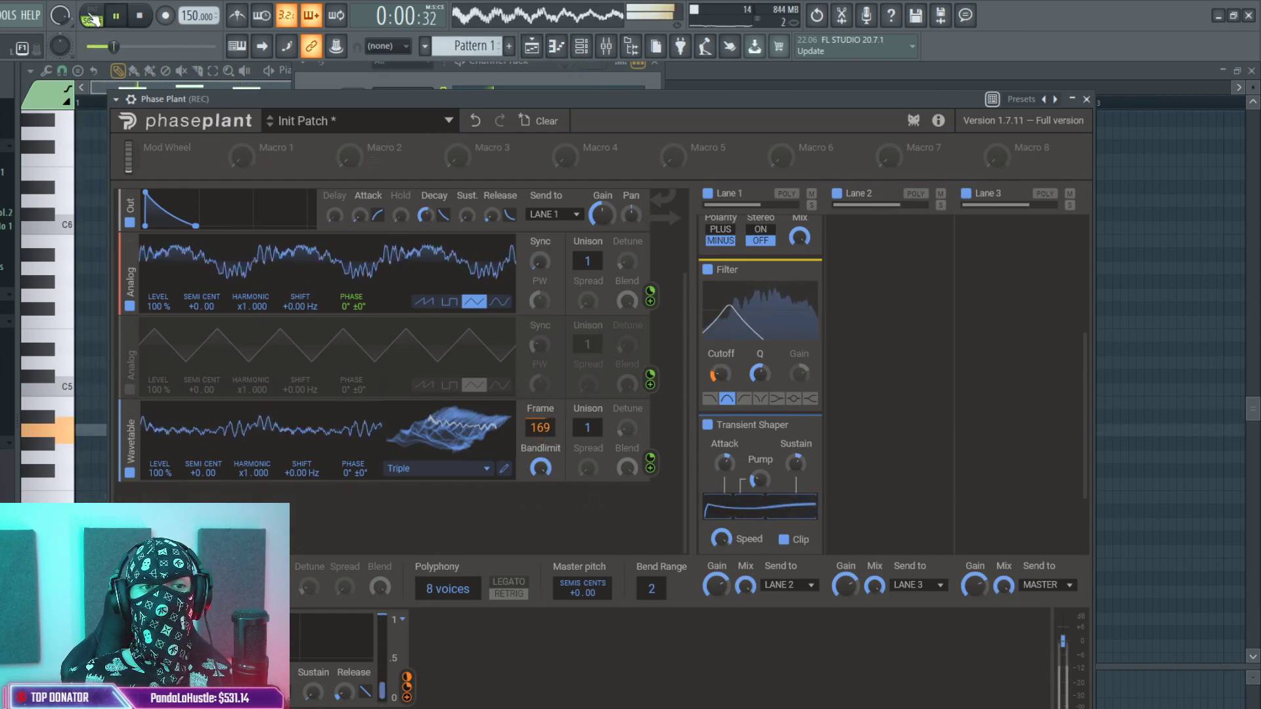
Reduce the Phase Plant pattern to a one-beat A4 on beat one and a one-beat A#4 on beat three, and play it.
left_click(500, 75)
key("space")
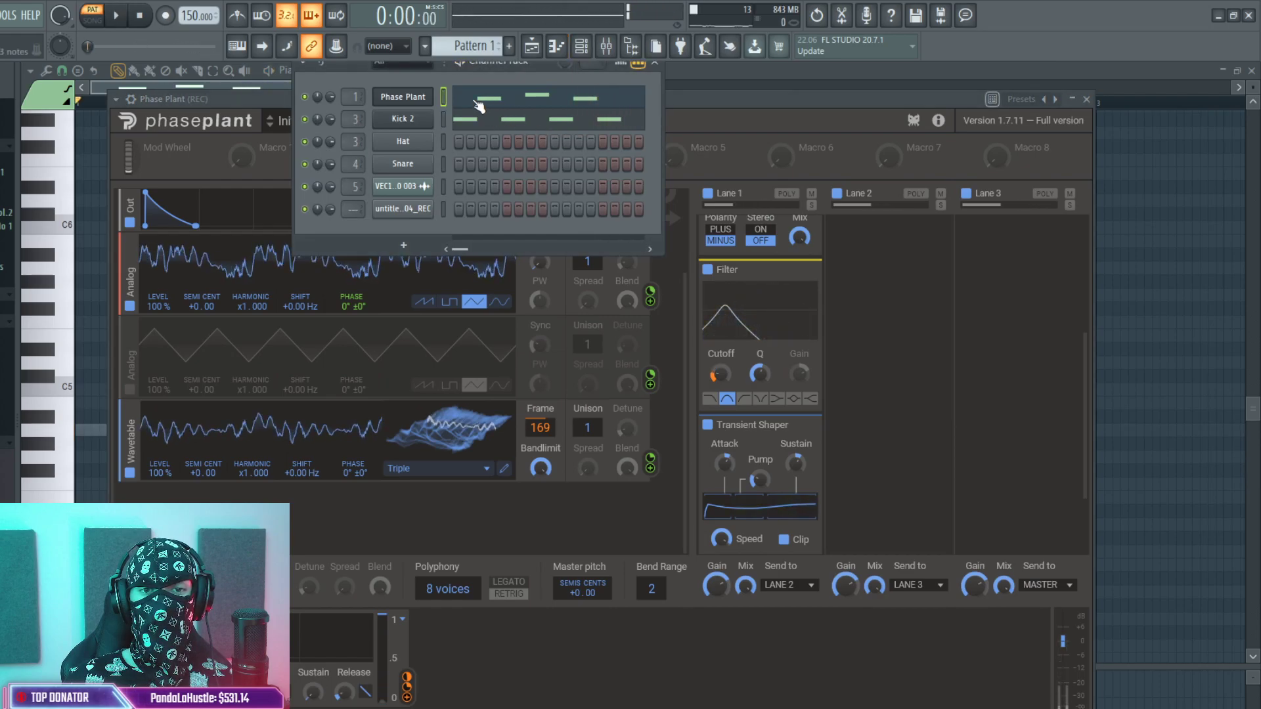
left_click(478, 99)
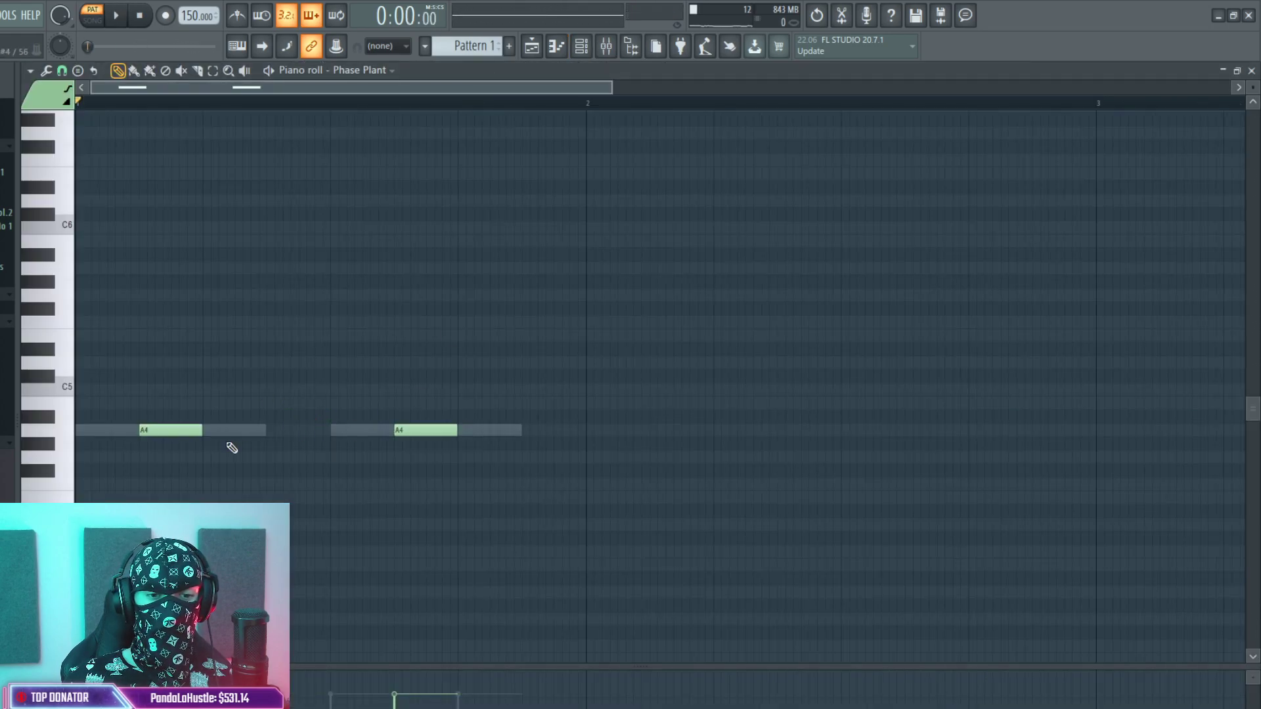
left_click_drag(171, 431, 107, 431)
key("space")
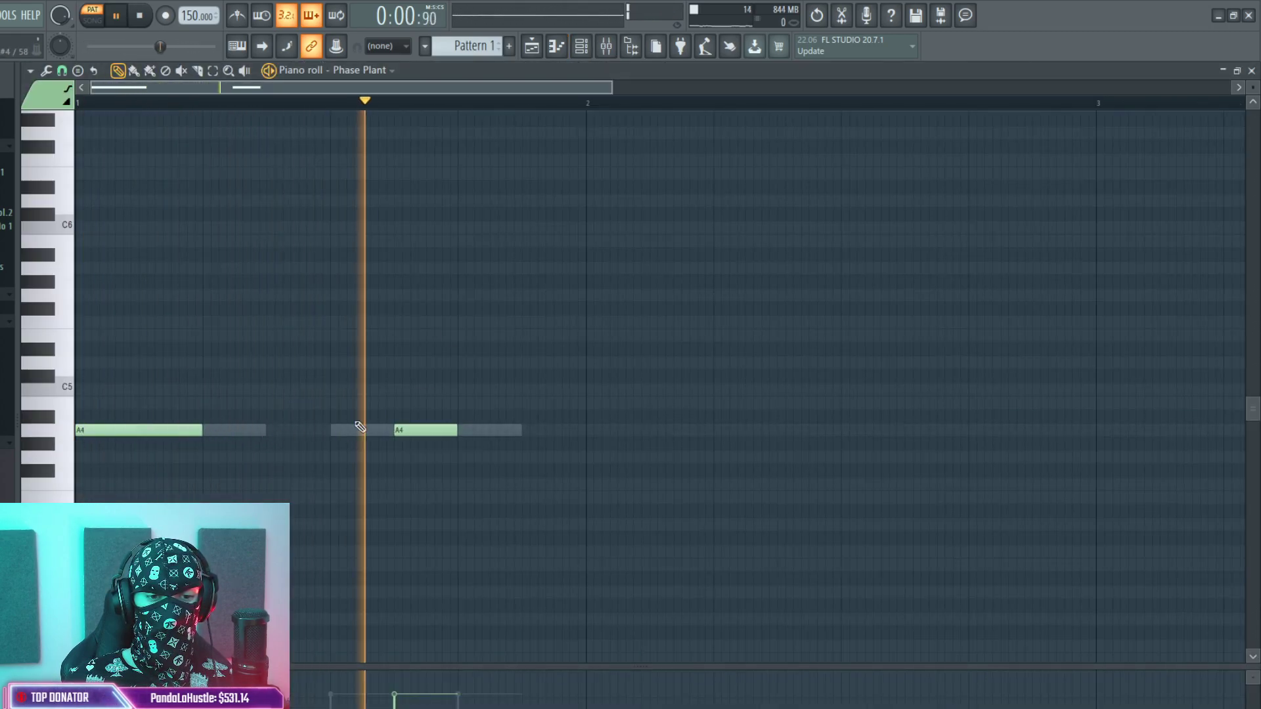
left_click(336, 417)
key("F6")
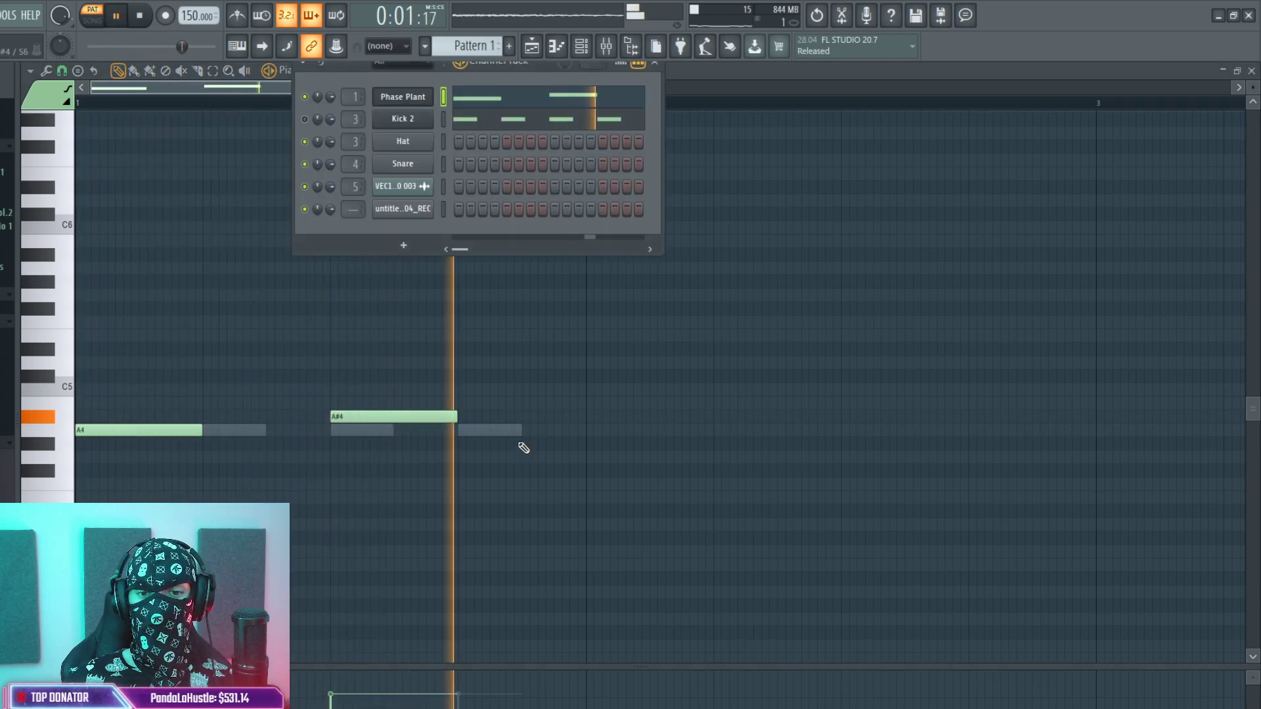
Reopen Phase Plant, set the Triple wavetable's frame to 102, and switch the -24 semitone analog oscillator to a triangle waveform.
left_click(414, 97)
left_click_drag(540, 428, 540, 471)
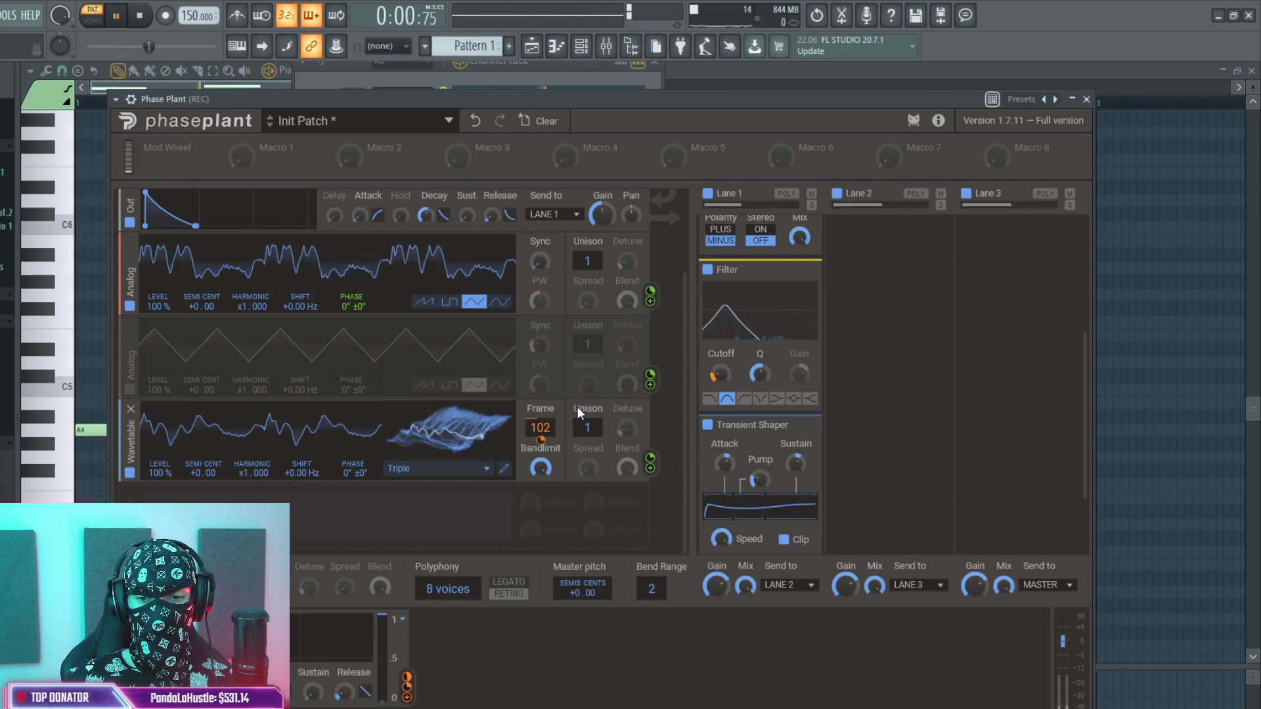
scroll(737, 420, "down", 1)
scroll(738, 420, "down", 2)
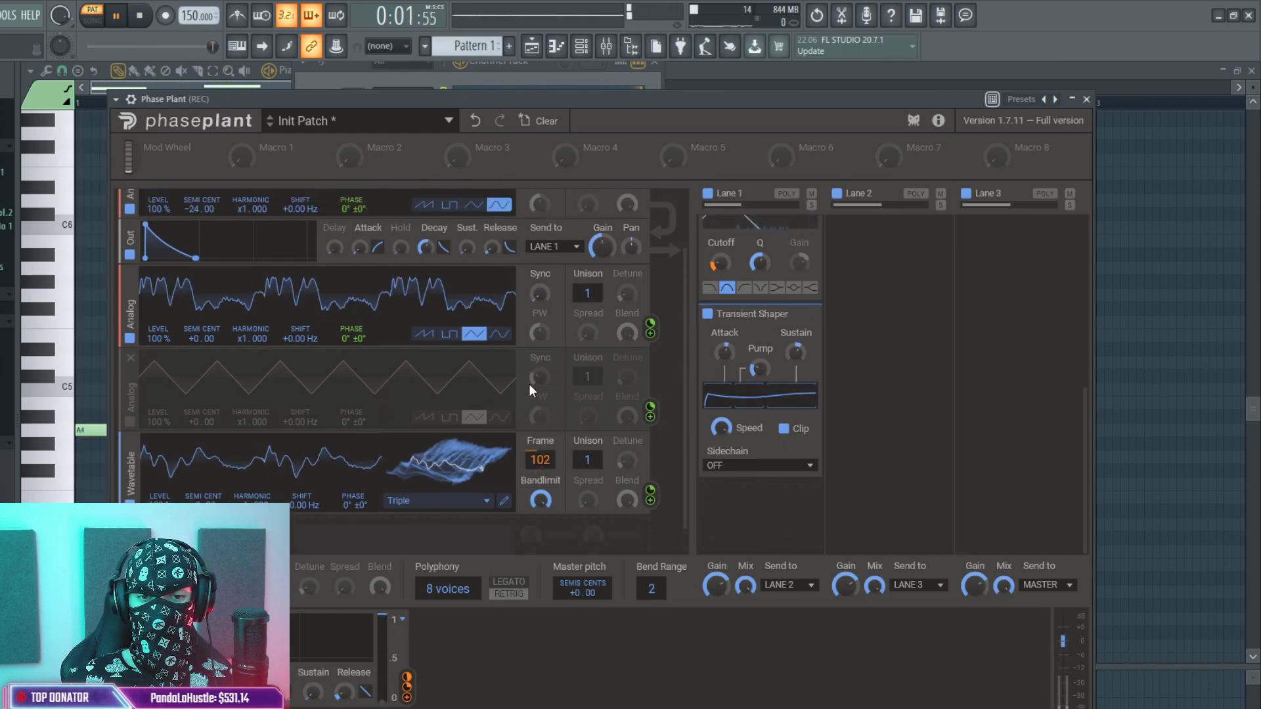
scroll(531, 385, "up", 3)
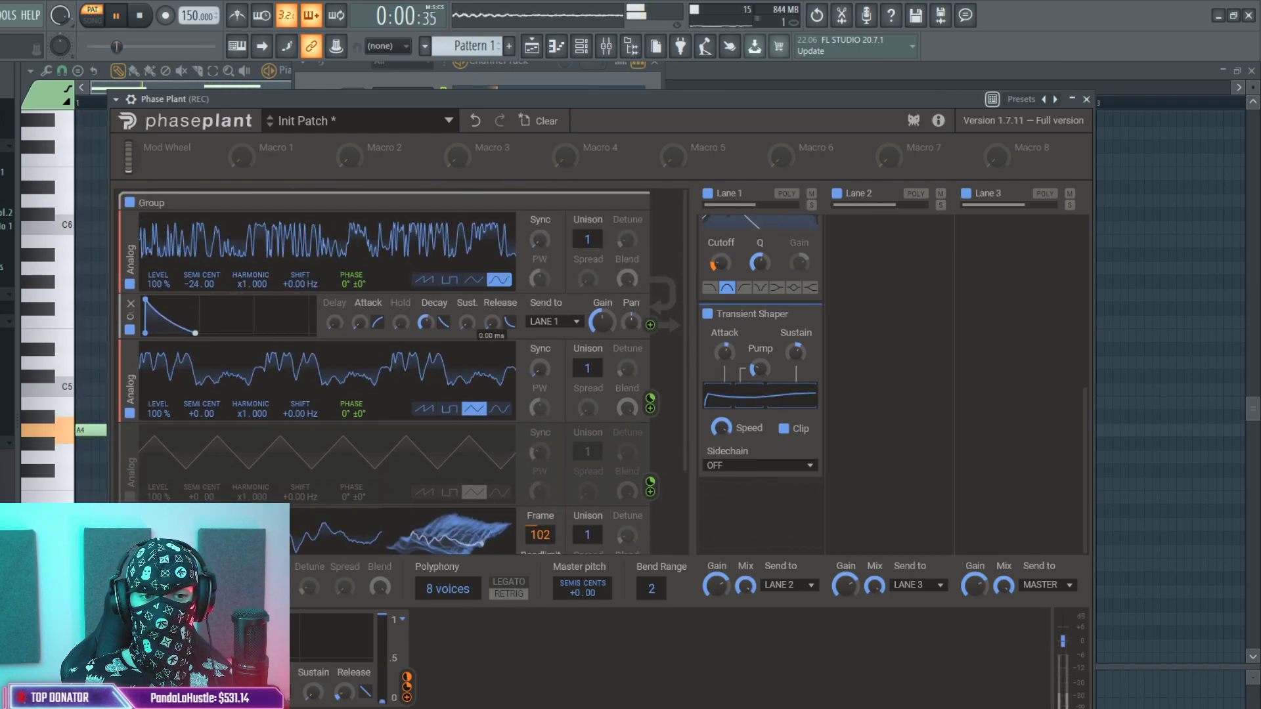
left_click(480, 285)
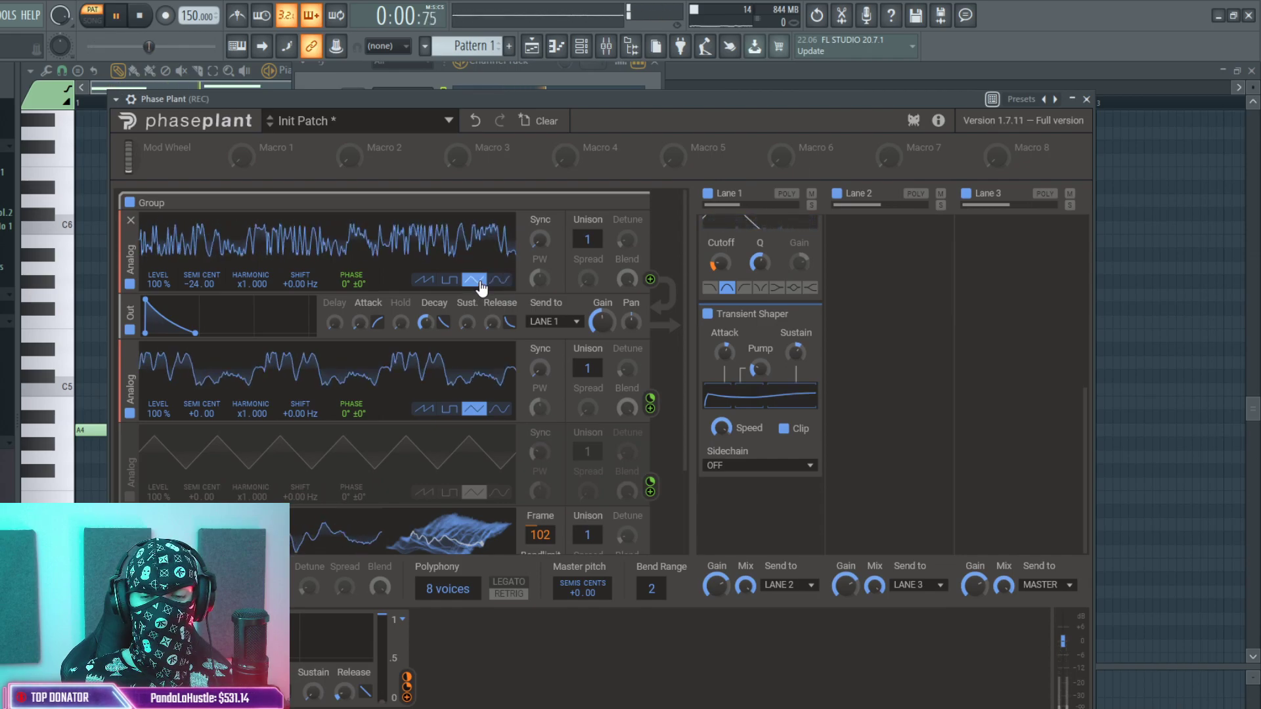
Switch both active analog oscillators to sine waveforms and set the Triple wavetable's frame to 160 during playback.
left_click(499, 280)
left_click(499, 409)
scroll(515, 404, "down", 3)
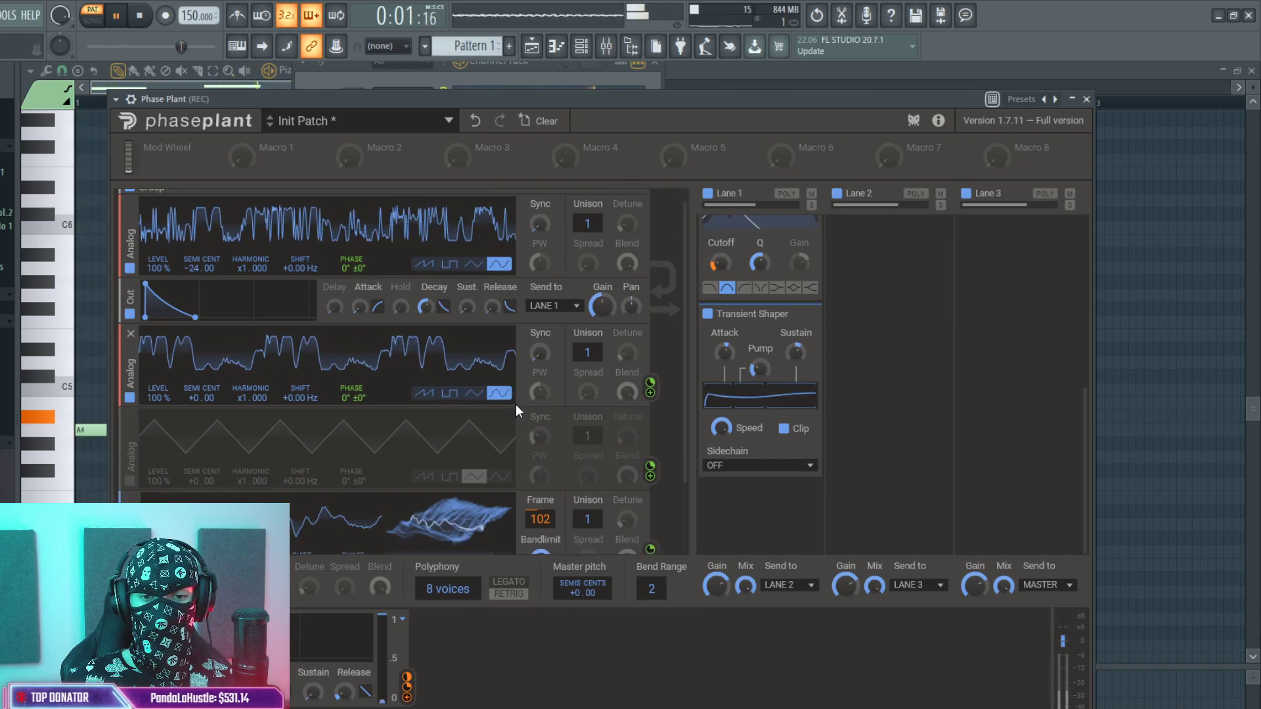
left_click_drag(540, 428, 491, 459)
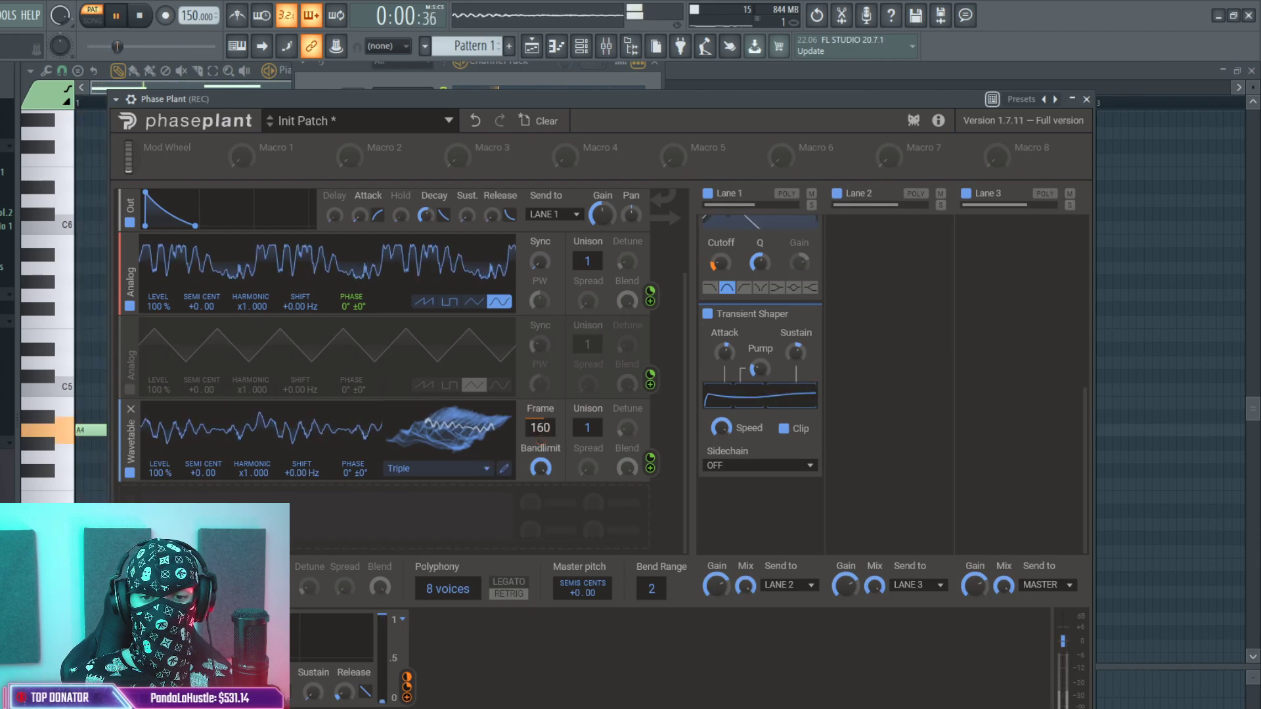
mouse_move(627, 463)
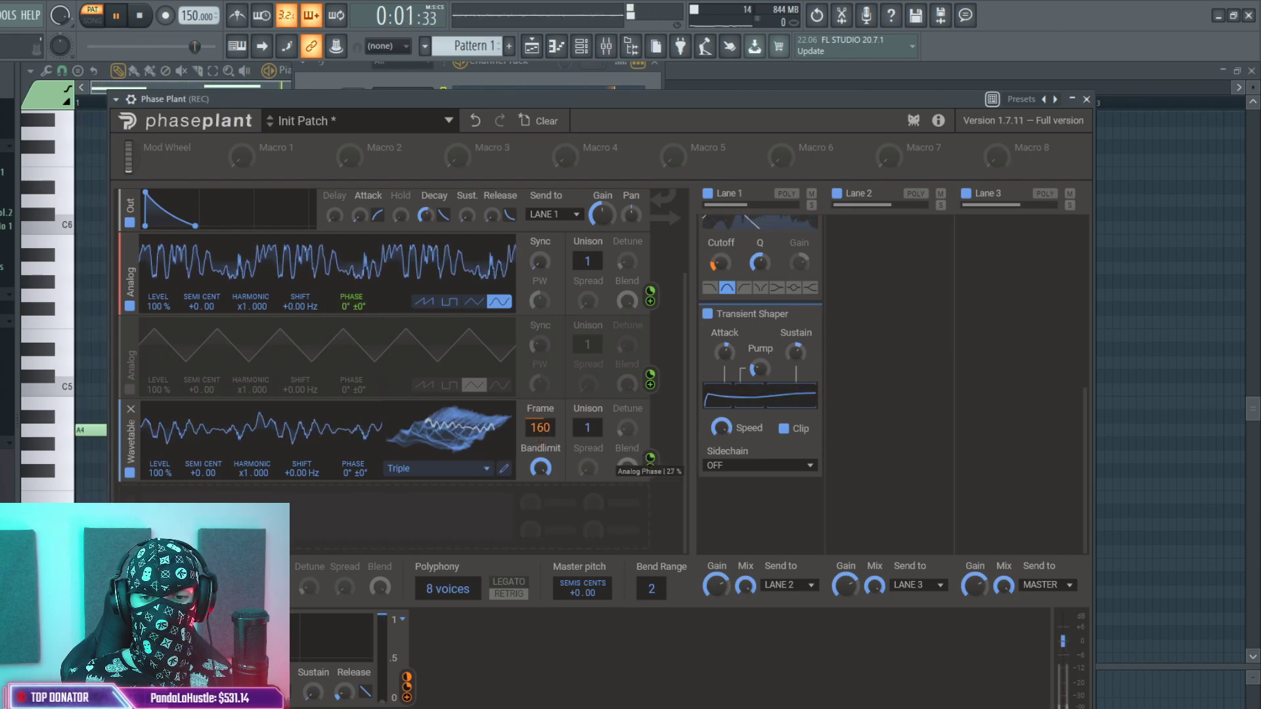
Return to the Phase Plant piano roll and stop playback.
left_click(639, 71)
key("space")
left_click(481, 106)
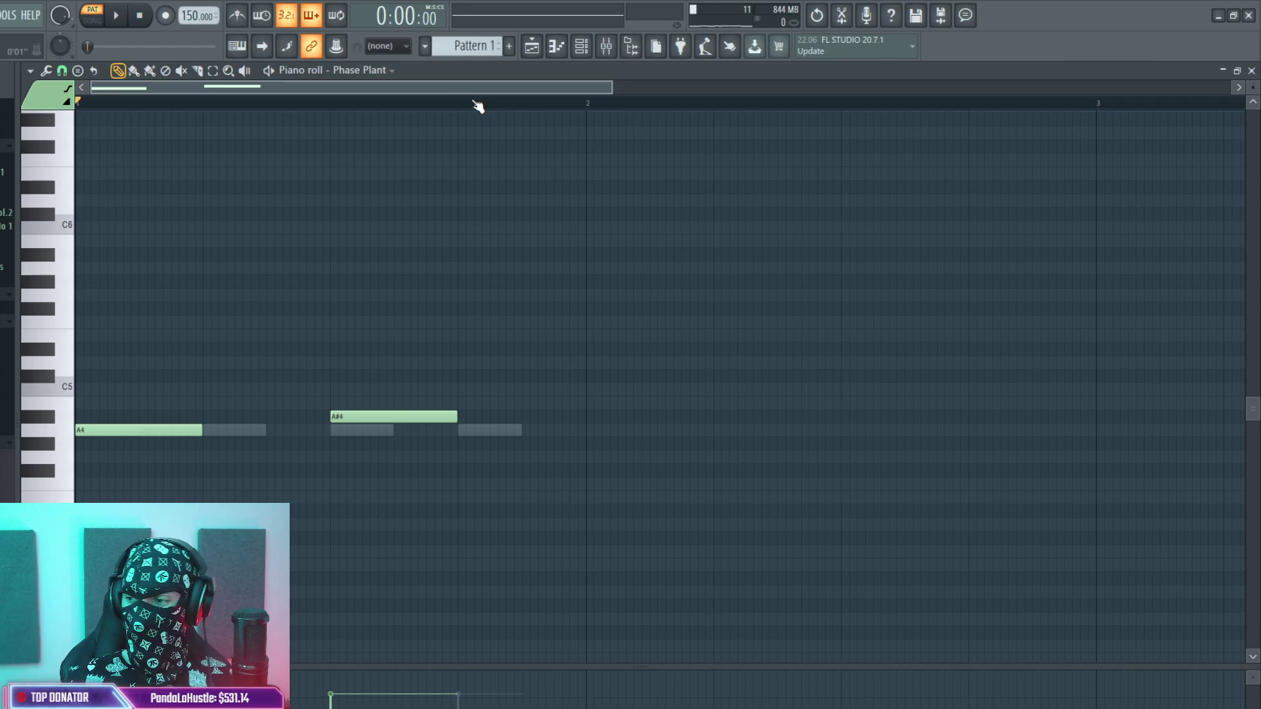
left_click(583, 48)
key("F6")
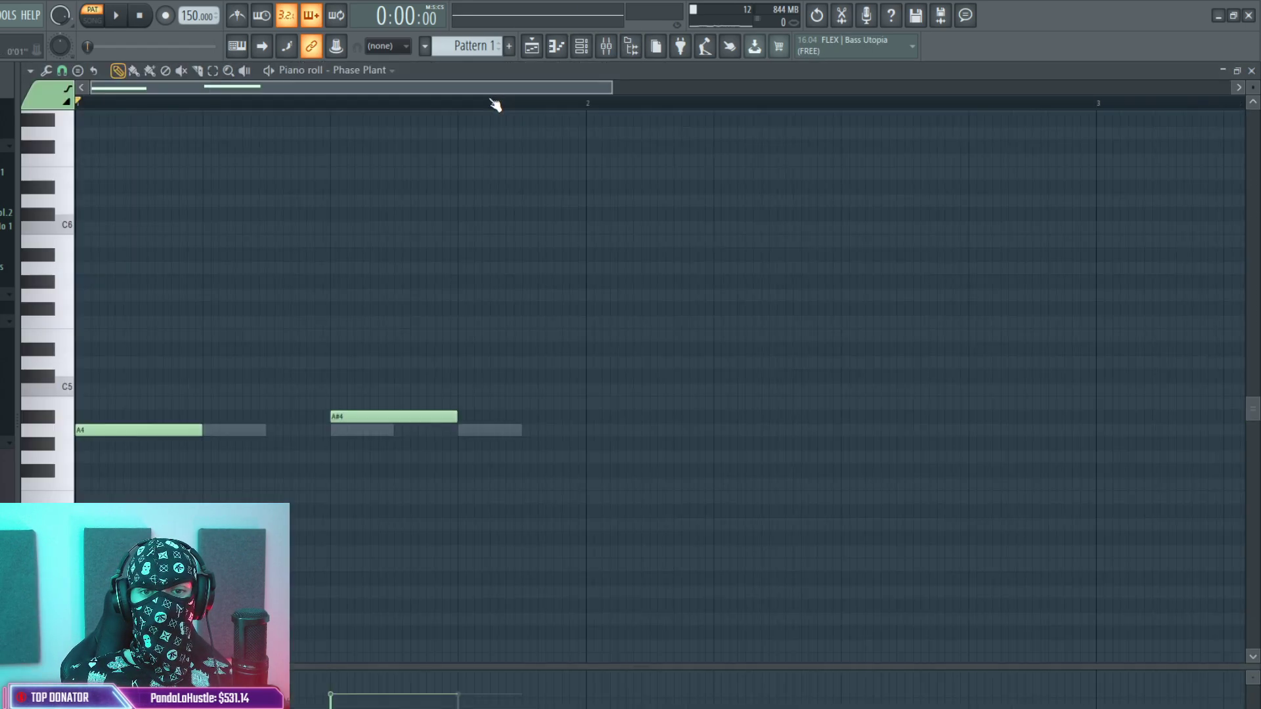
Delete the A#4 note and replace the one-beat A4 with a quarter-beat A4 on the first off-beat.
left_click(143, 430)
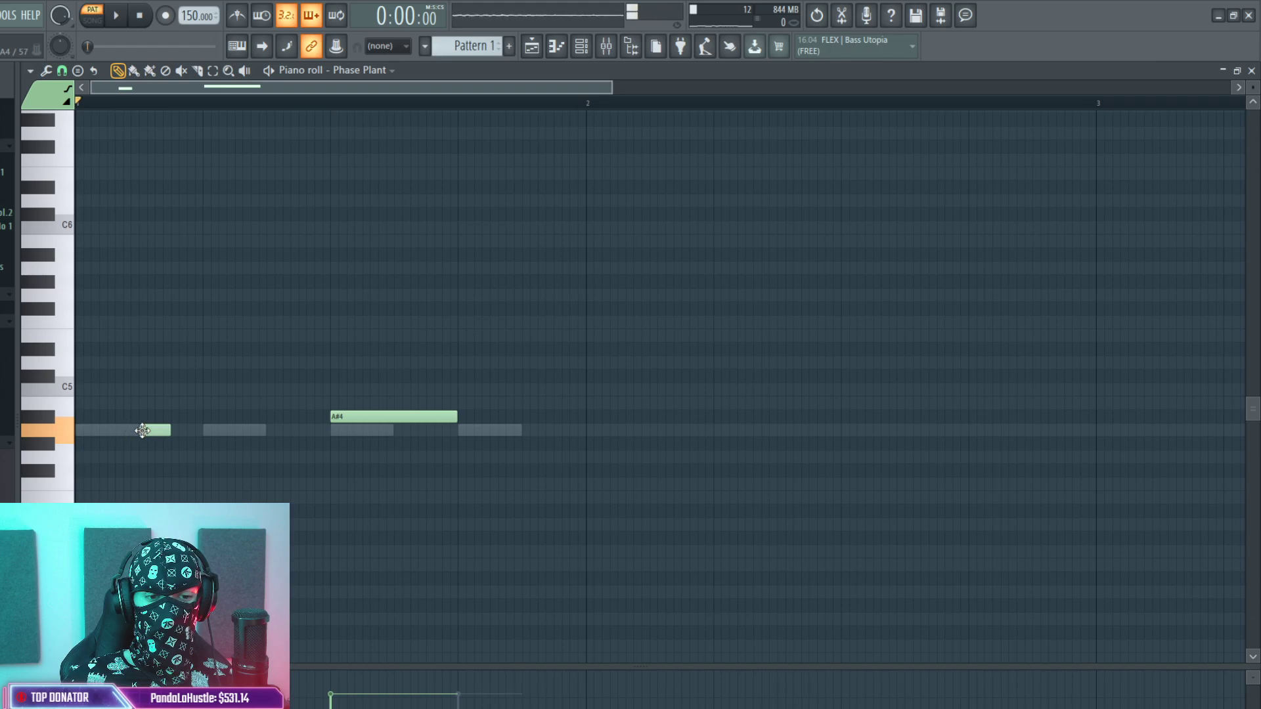
right_click(334, 418)
left_click(205, 417)
left_click(272, 430)
key("space")
key("space")
left_click_drag(300, 432, 342, 433)
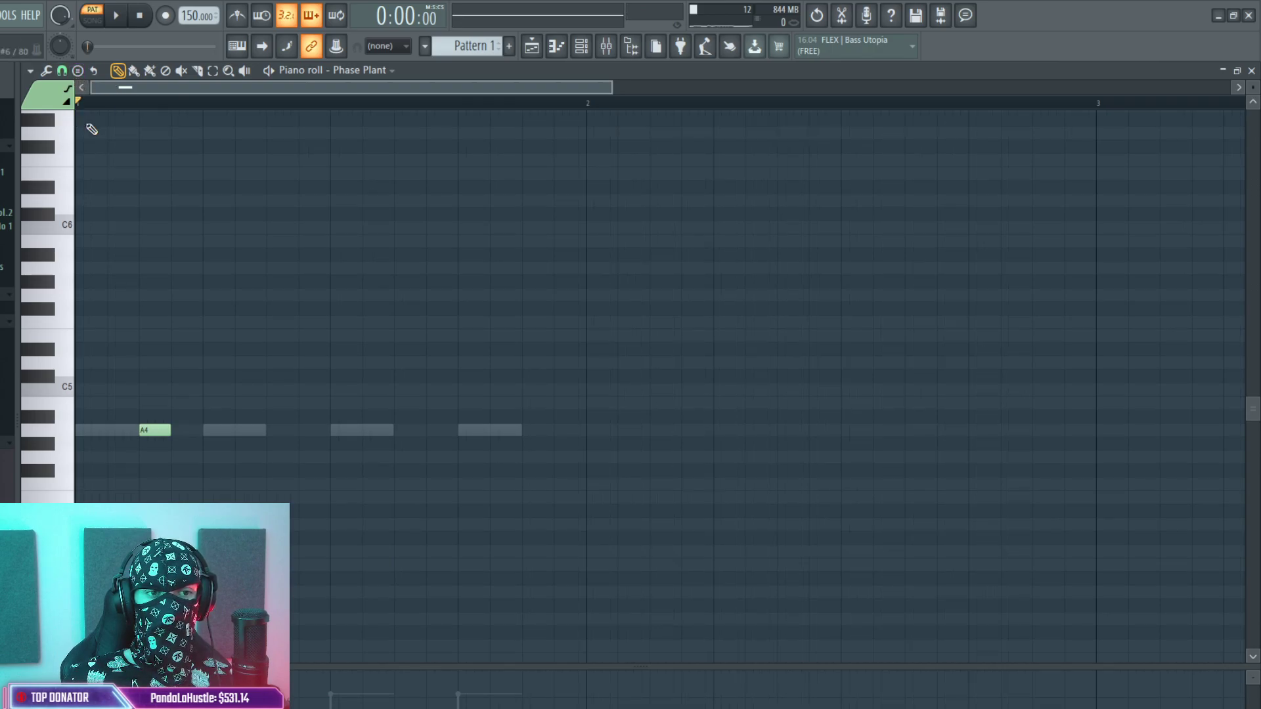
Place half-beat A4 notes on the off-beats of beats one, two and four, and play the pattern.
left_click(154, 432)
left_click(274, 431)
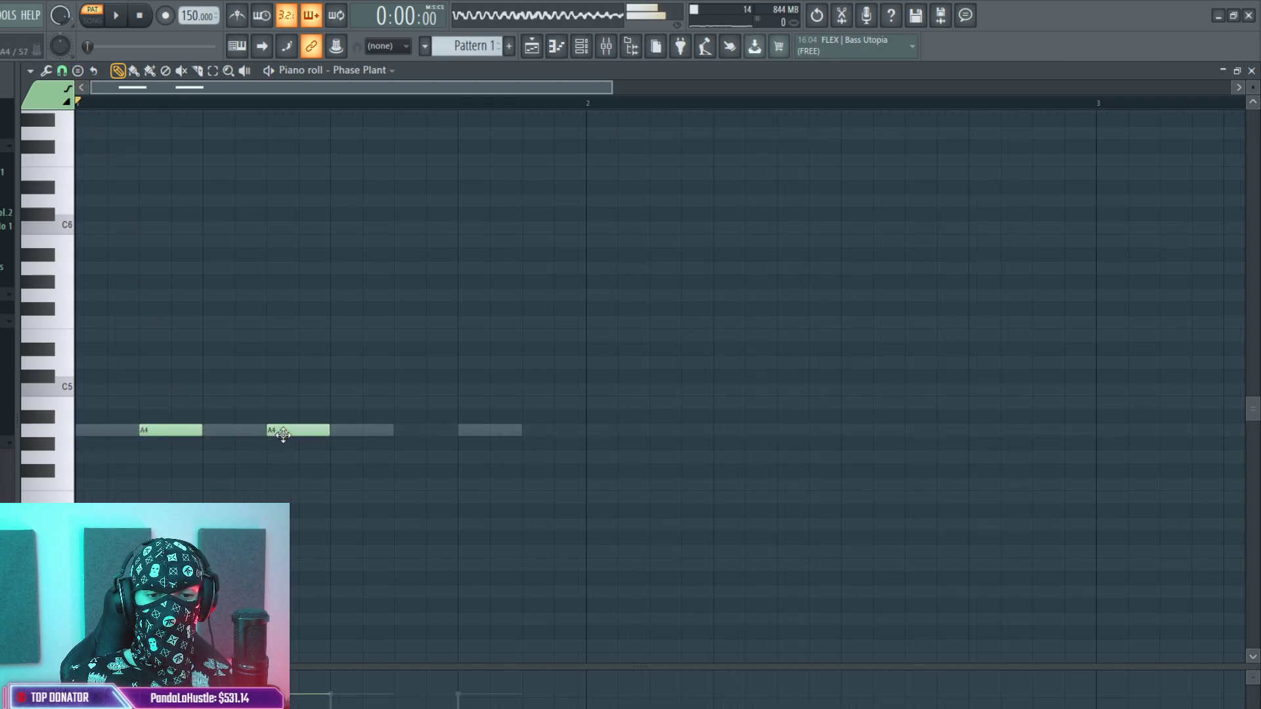
left_click(415, 430)
left_click(529, 430)
key("space")
right_click(430, 430)
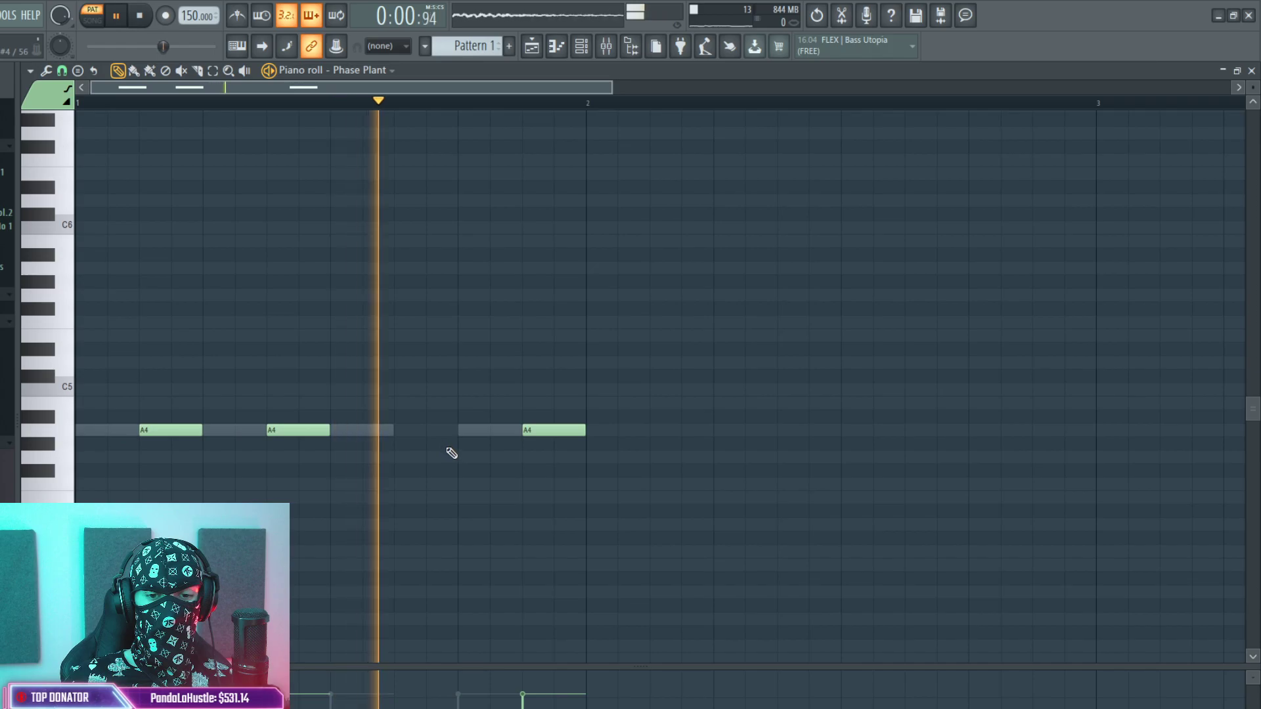
Stop playback and reopen the Phase Plant instrument at Lane 1's filter.
left_click(582, 46)
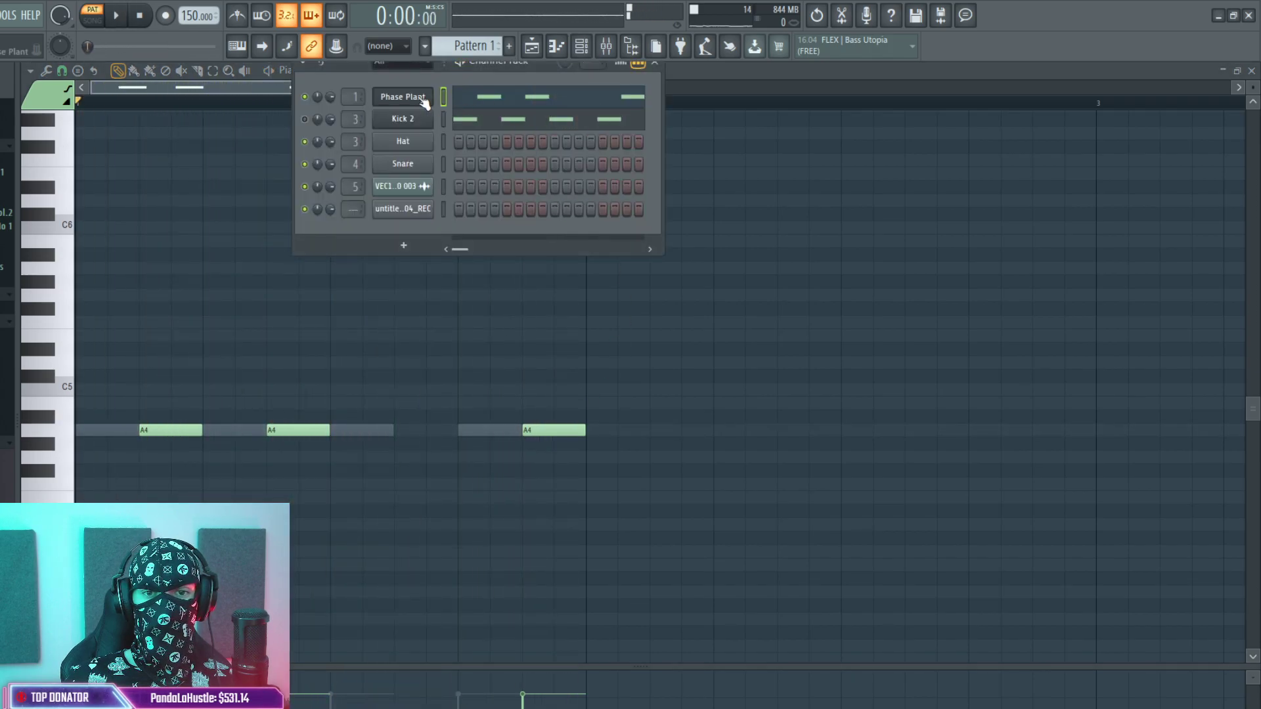
left_click(403, 96)
key("space")
scroll(789, 352, "up", 2)
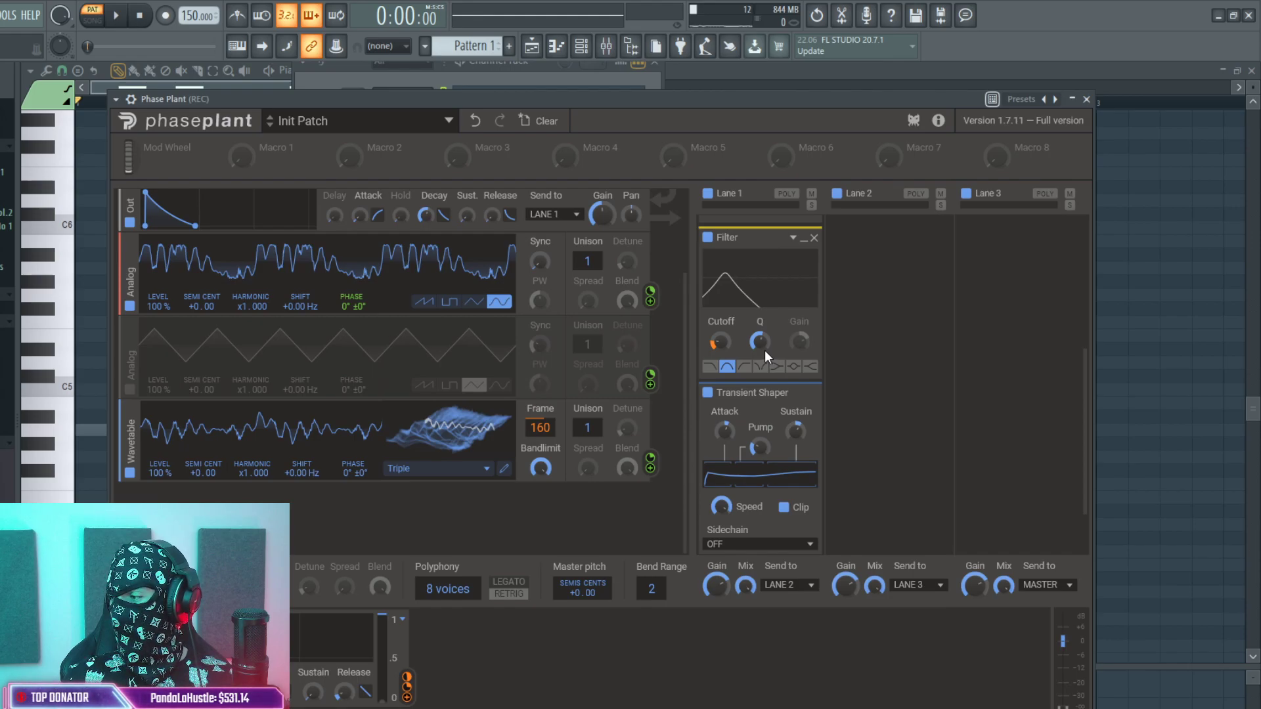
Adjust the Intensity and Decay of the Lane 2 Resonator while the pattern plays.
left_click(641, 56)
left_click(637, 53)
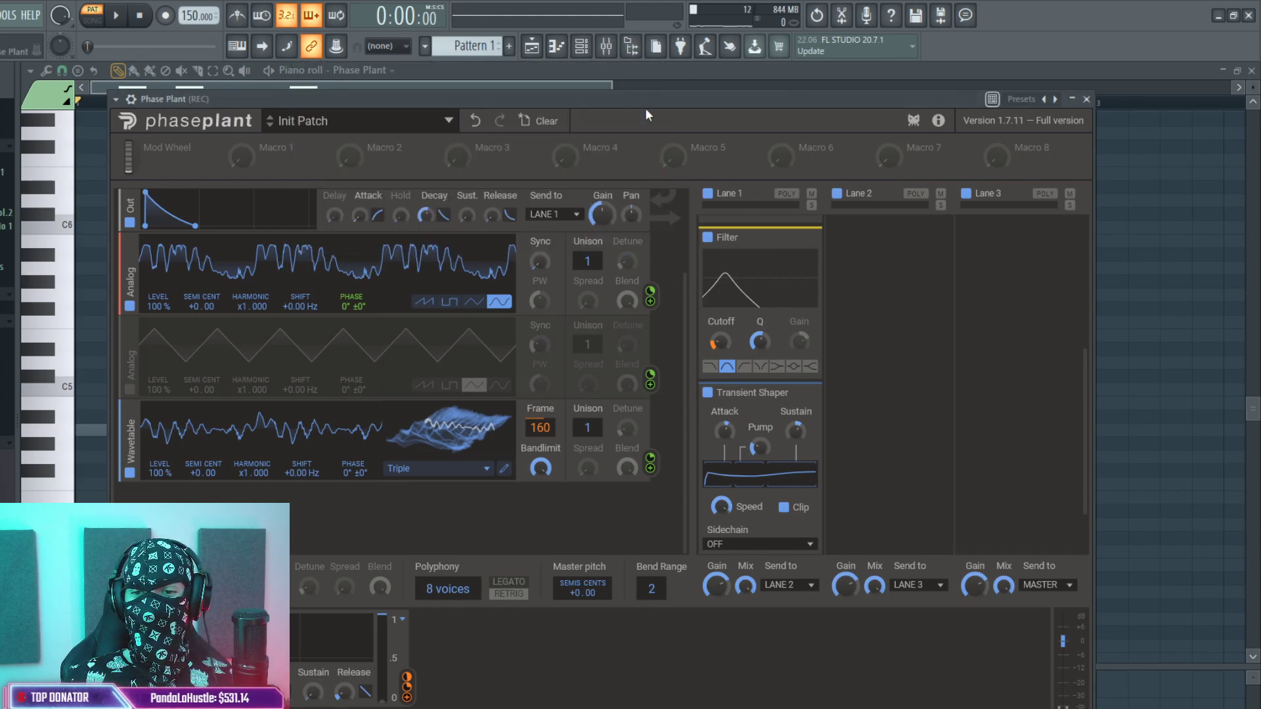
scroll(854, 348, "up", 3)
scroll(854, 351, "up", 1)
left_click_drag(763, 321, 764, 352)
key("space")
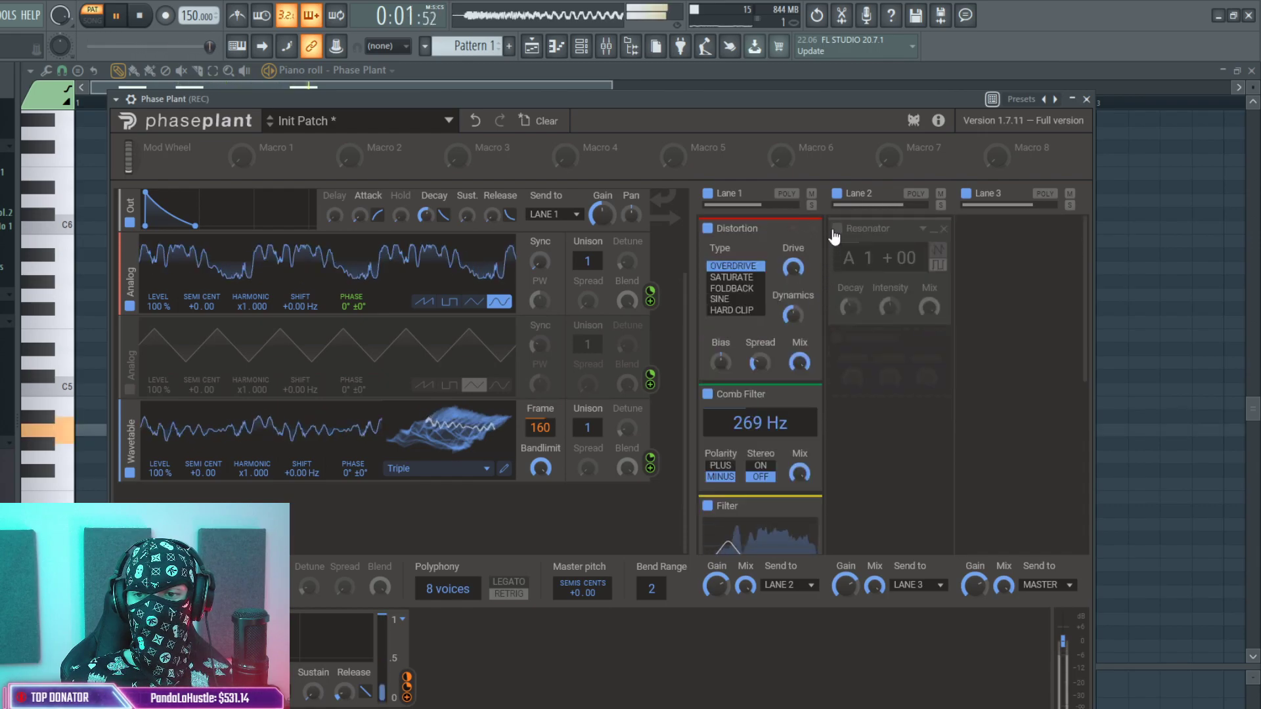
left_click_drag(890, 307, 889, 299)
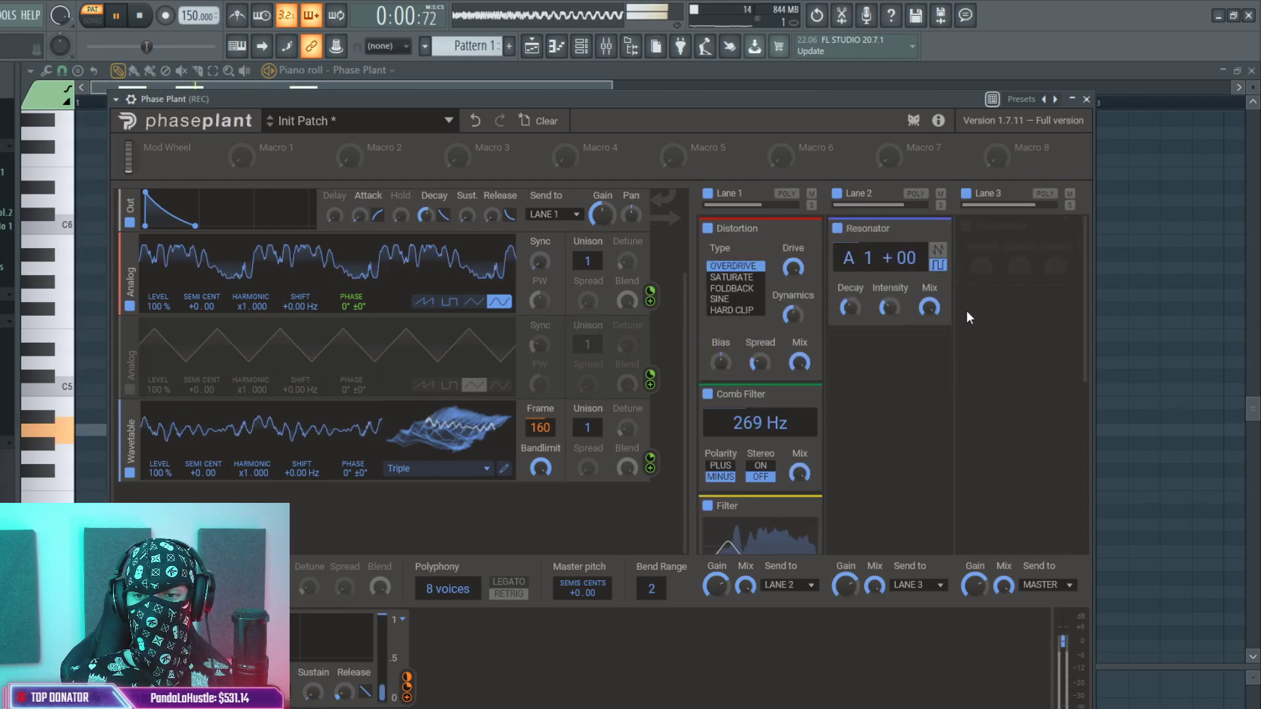
left_click_drag(850, 307, 847, 303)
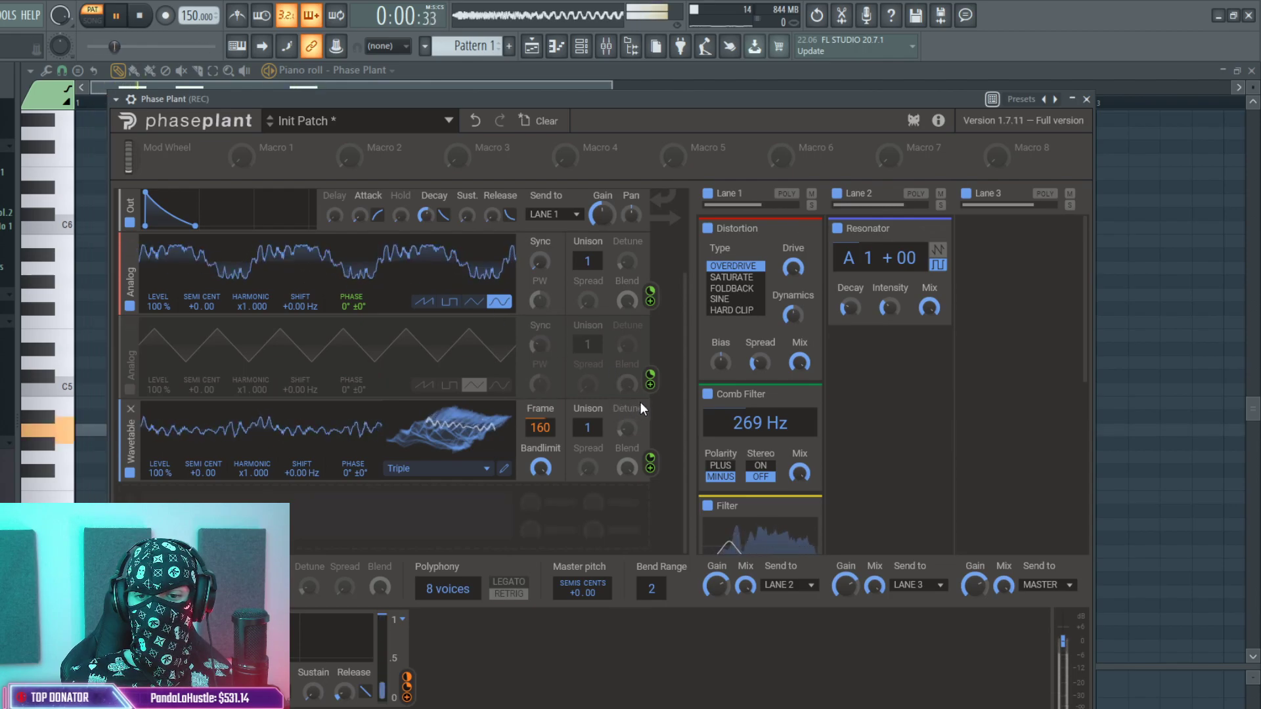
In Phase Plant's piano roll, add half-beat notes G#5 on beat 3 and G5 shortly after it, and delete the second A4.
left_click(557, 46)
left_click(581, 46)
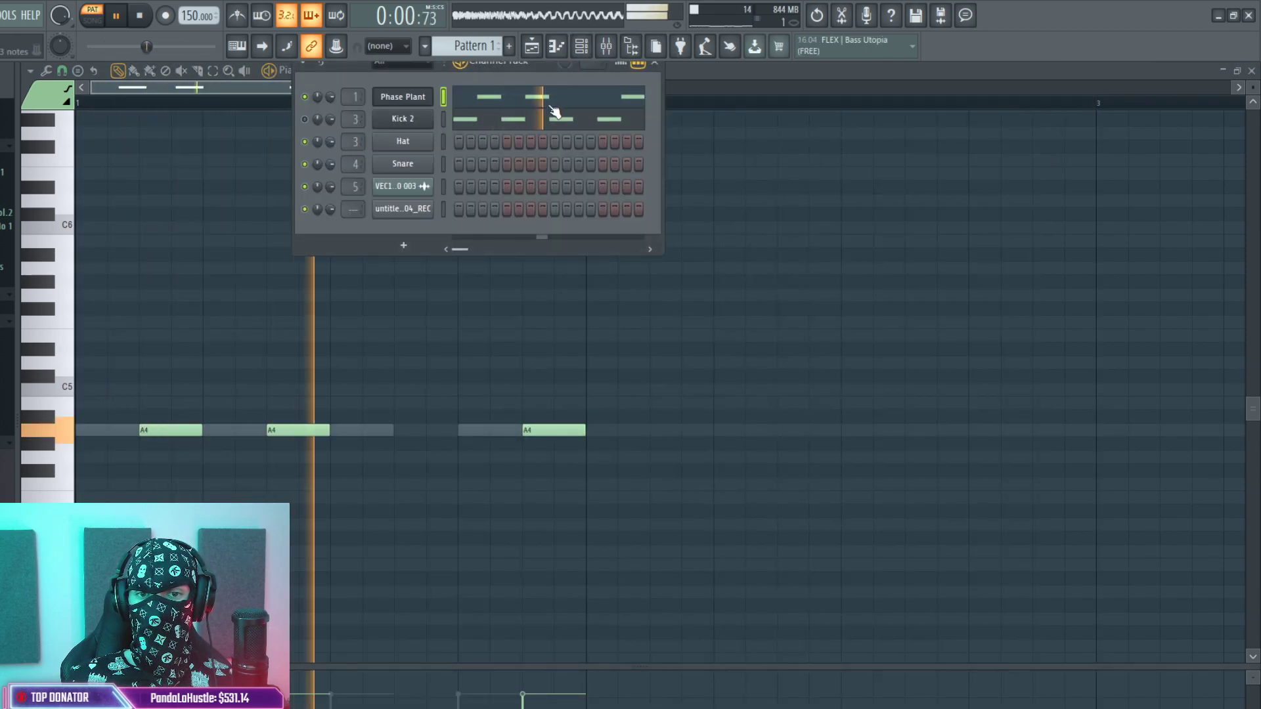
left_click(550, 105)
key("space")
left_click(336, 281)
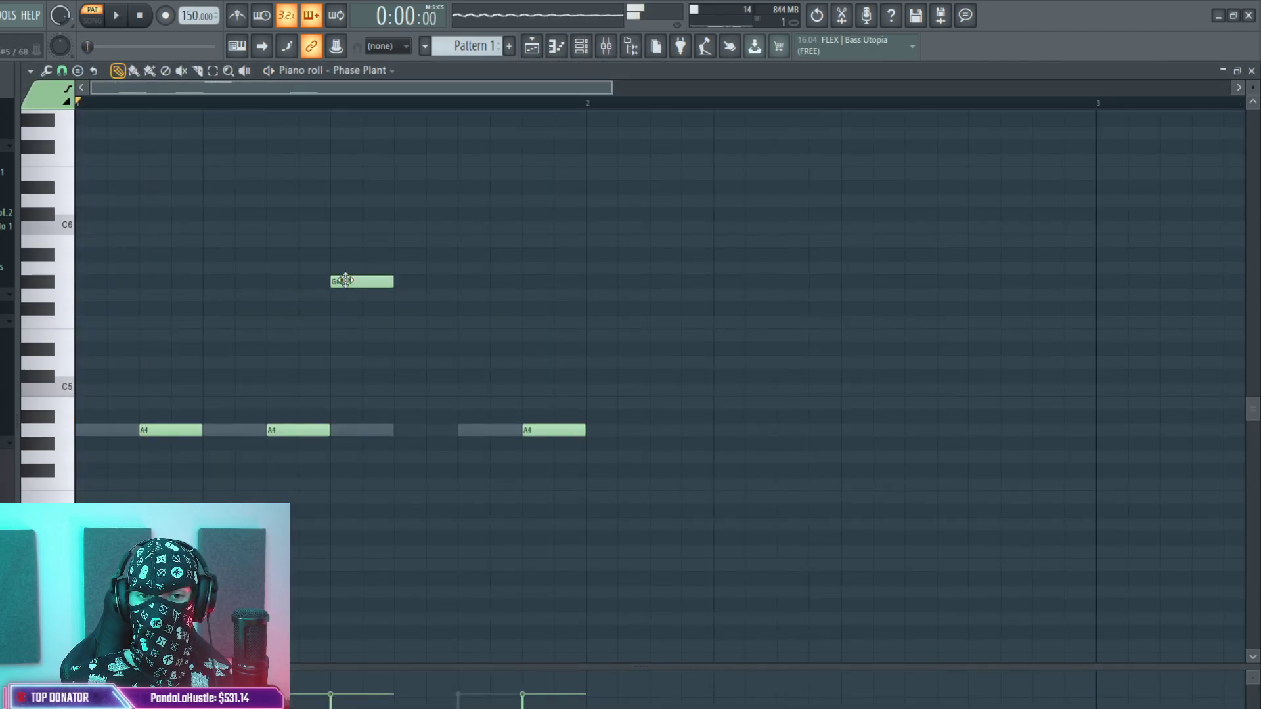
left_click(397, 295)
key("space")
right_click(309, 430)
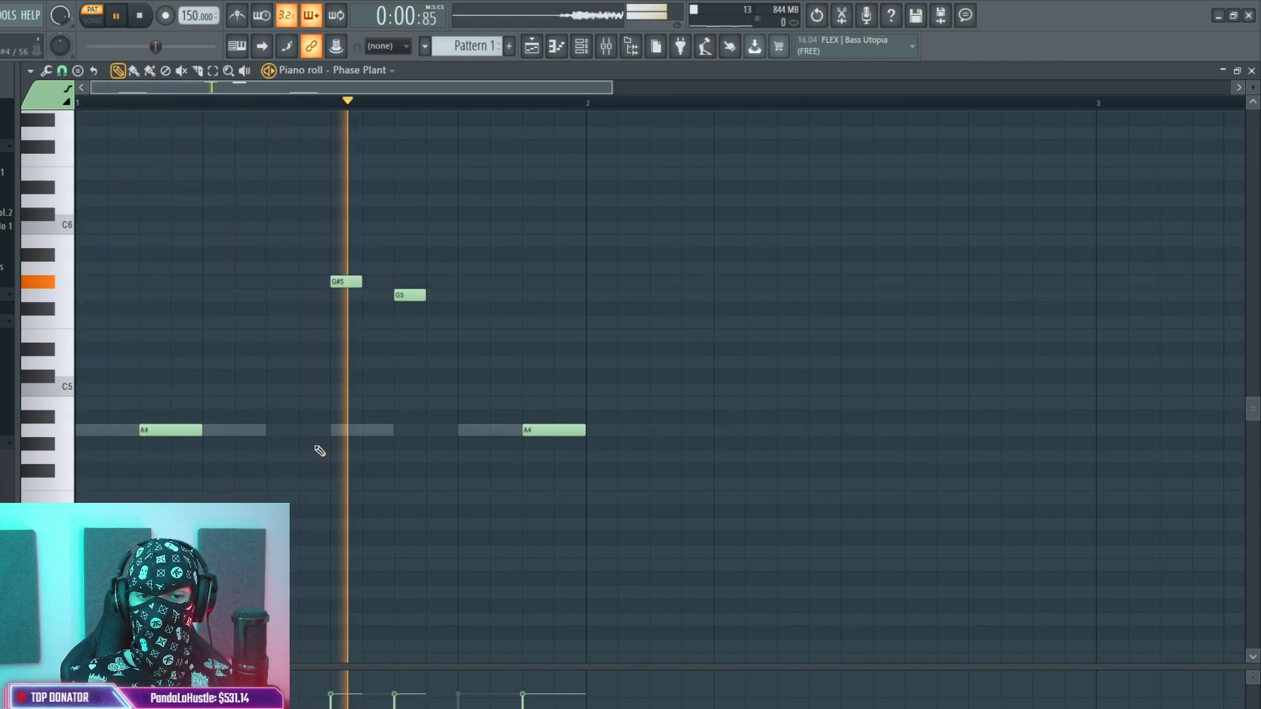
key("space")
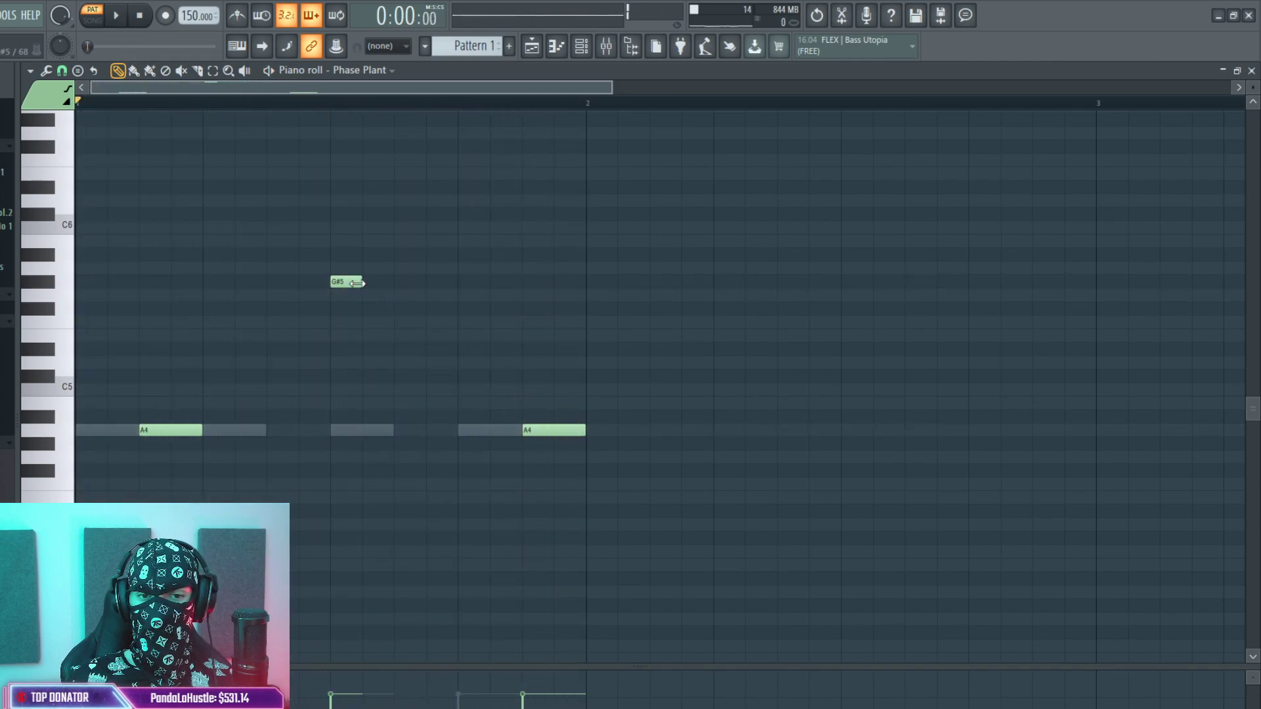
left_click(435, 295)
key("space")
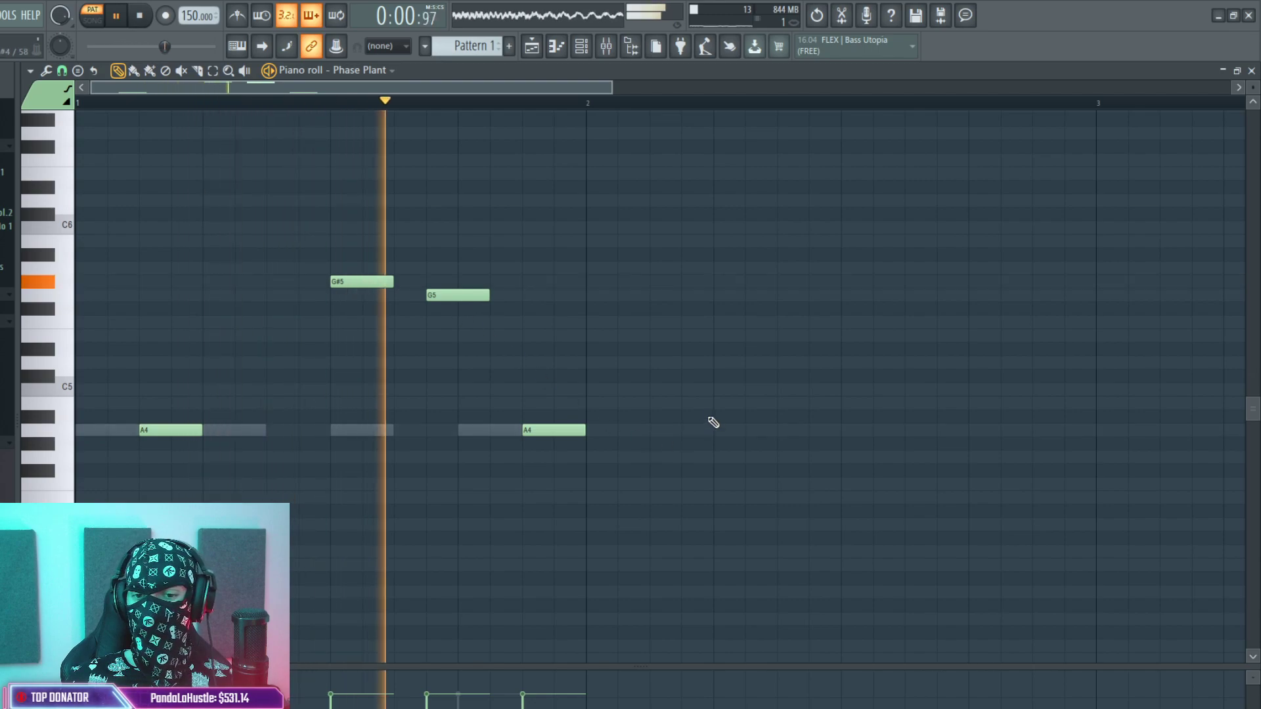
Replace the last A4 at the end of bar 1 with an A#4 note.
right_click(571, 428)
left_click(537, 322)
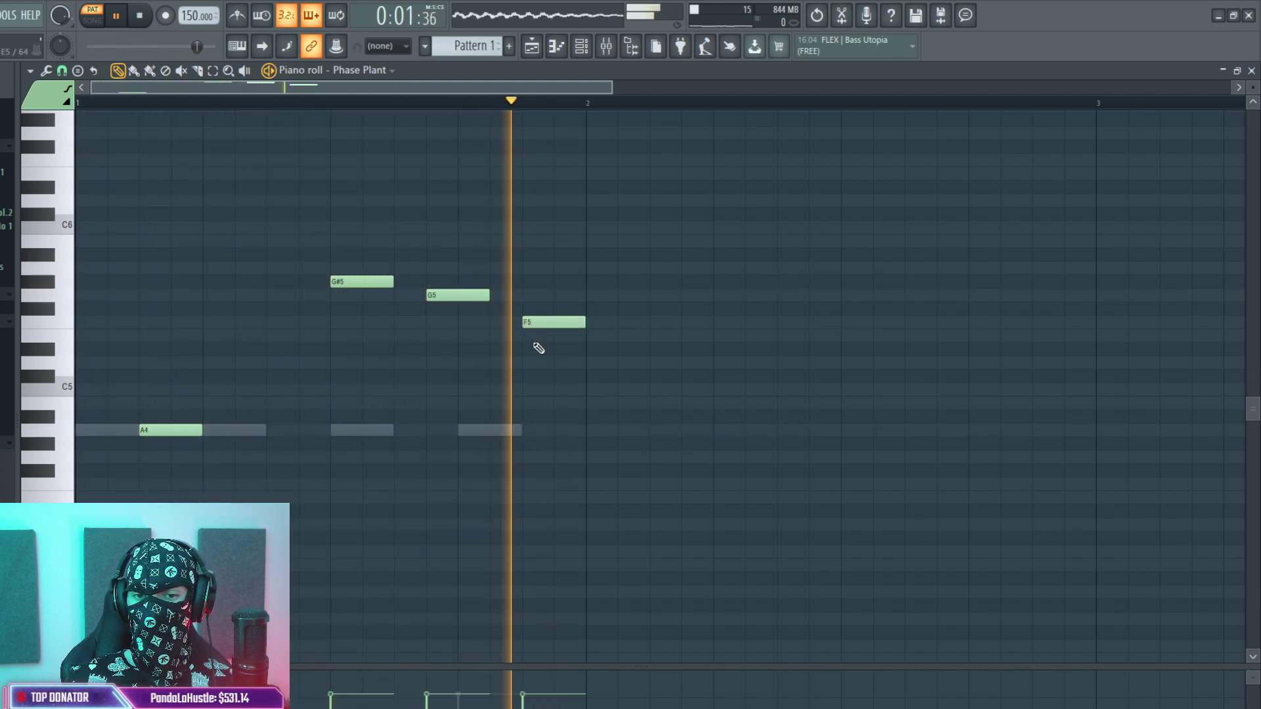
left_click_drag(550, 323, 530, 418)
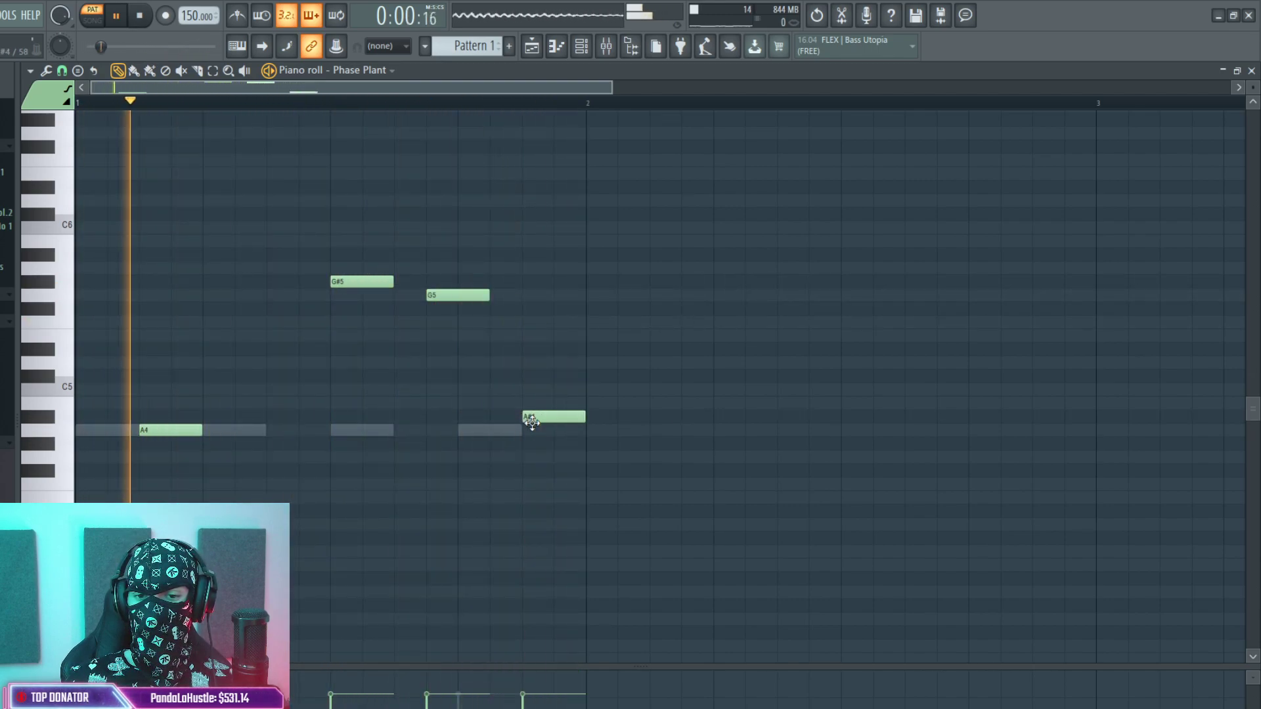
key("space")
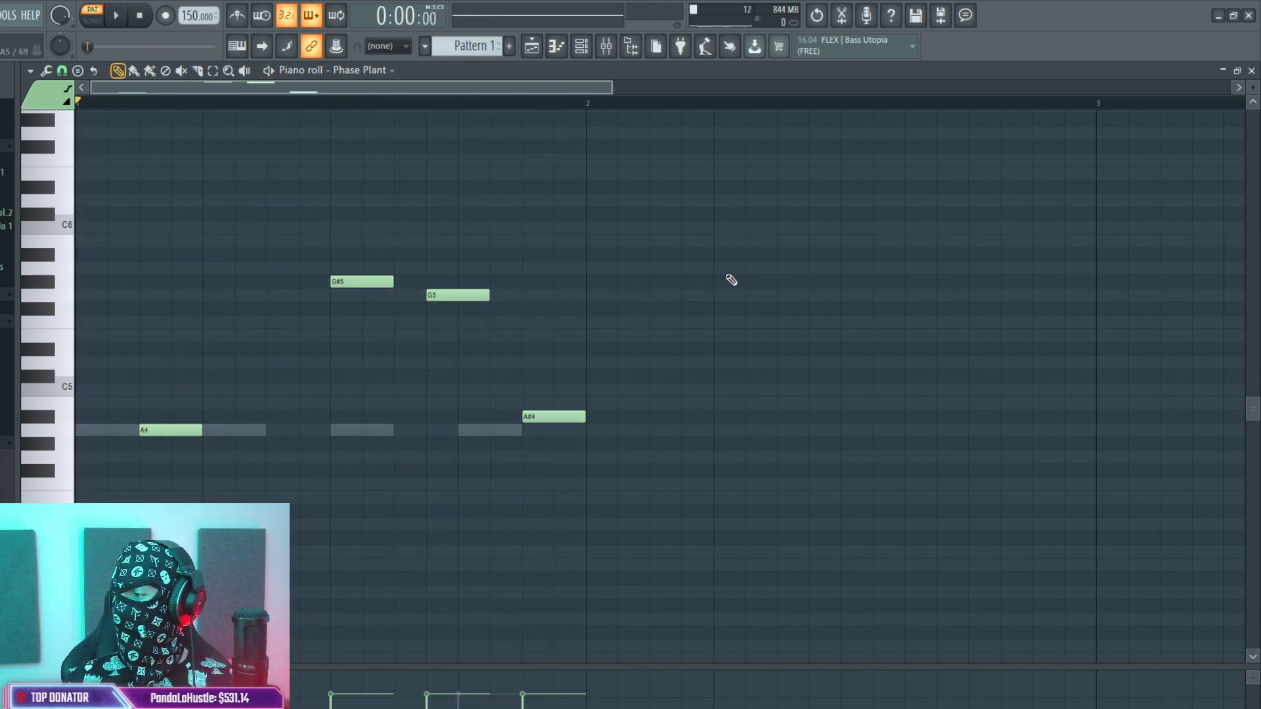
Play the pattern to audition the edited note sequence.
key("space")
key("space")
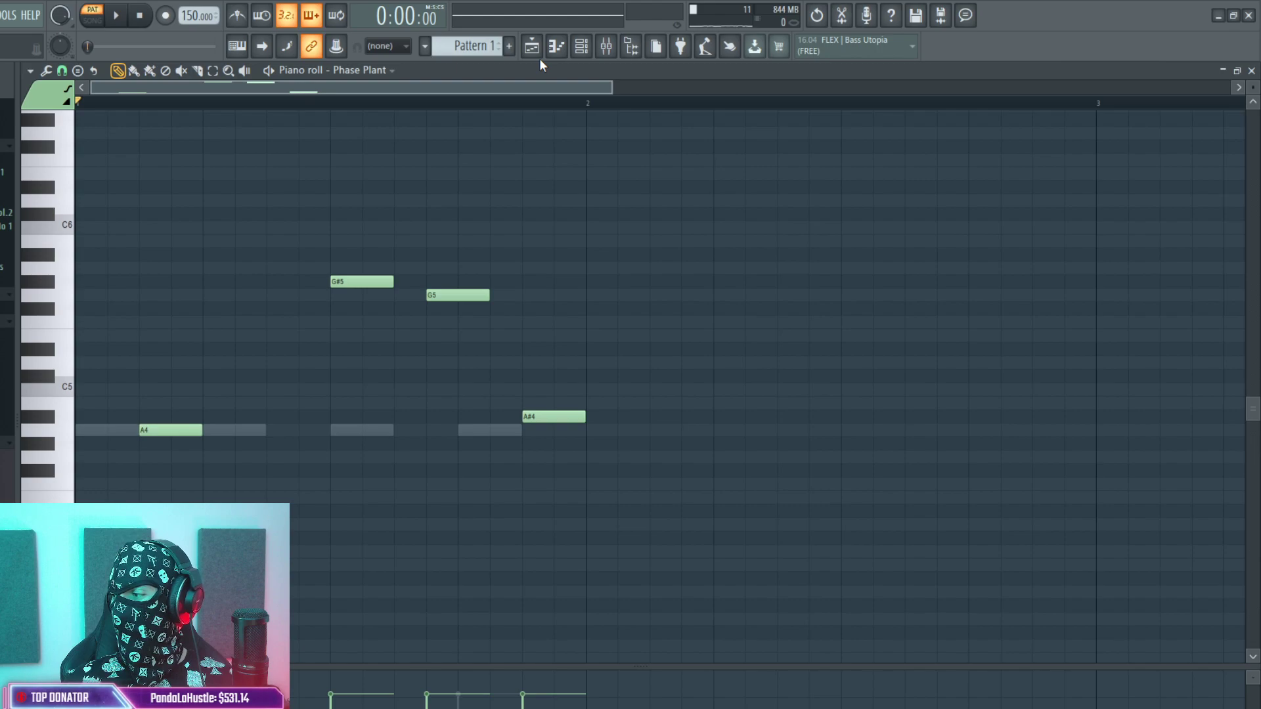
key("space")
key("space")
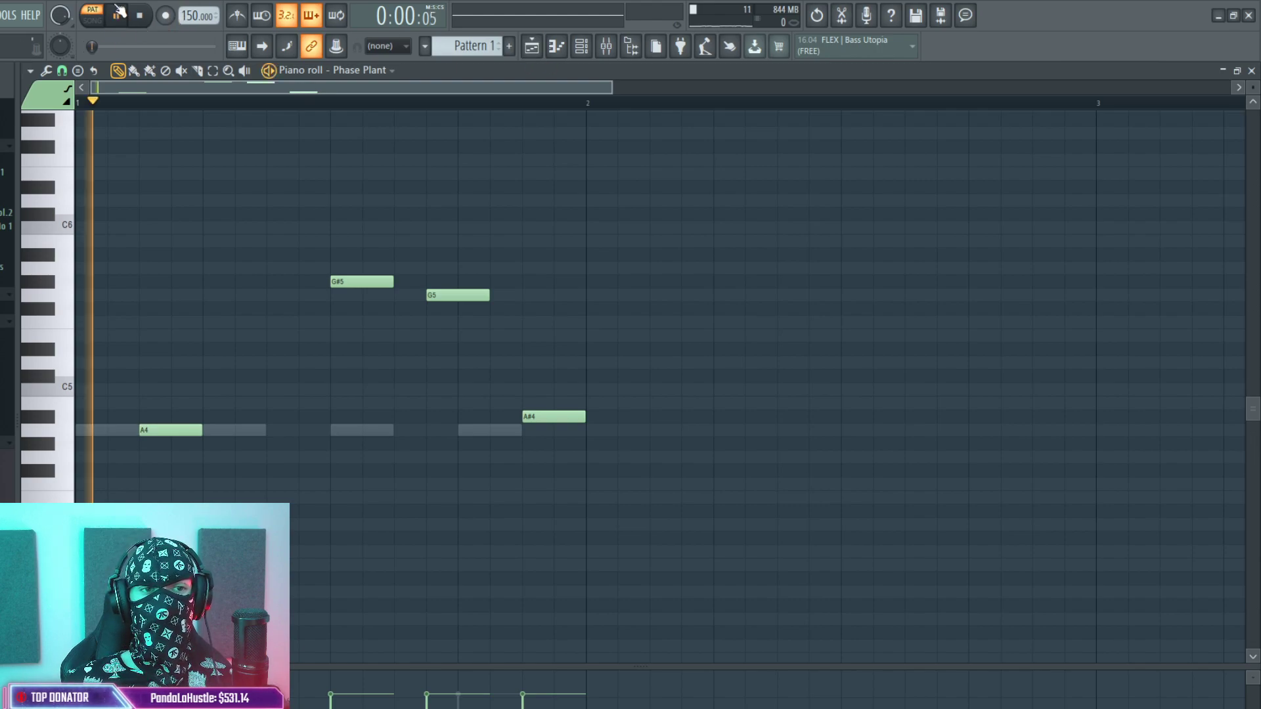
Place a one-beat A4 note at the start of bar 1 in place of the existing A4, and play it back.
left_click(86, 441)
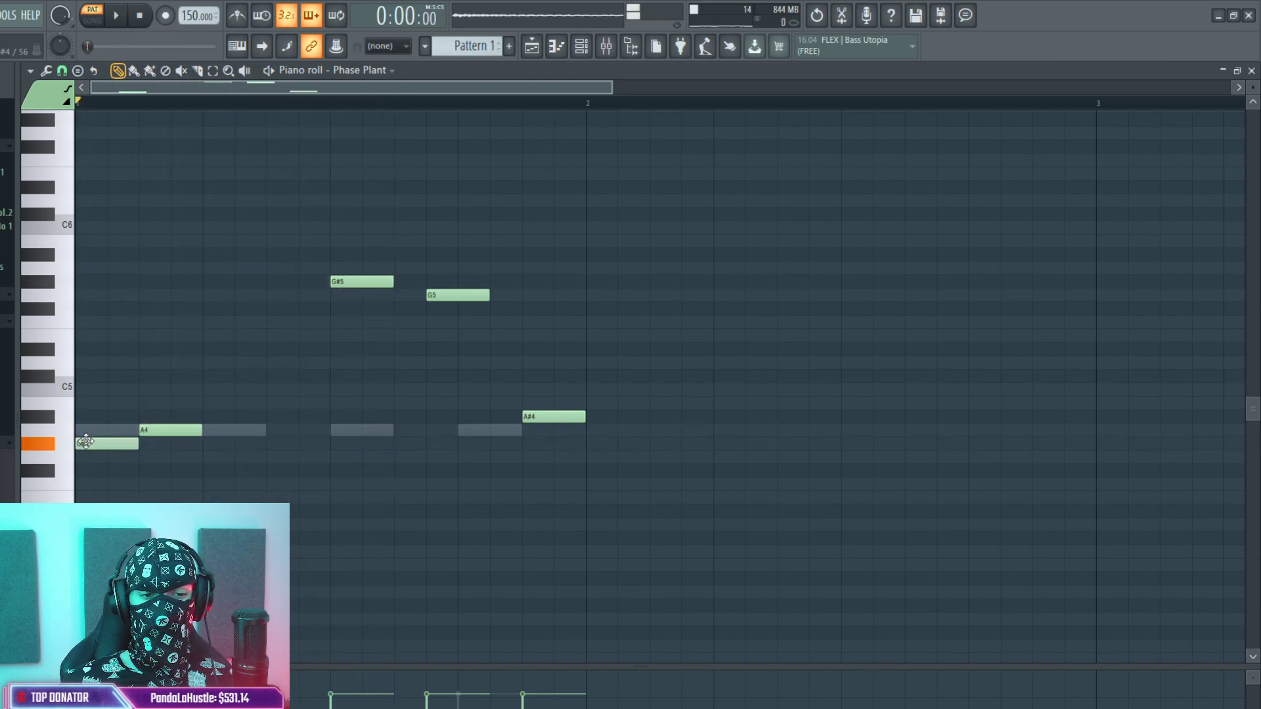
left_click_drag(115, 445, 197, 434)
key("space")
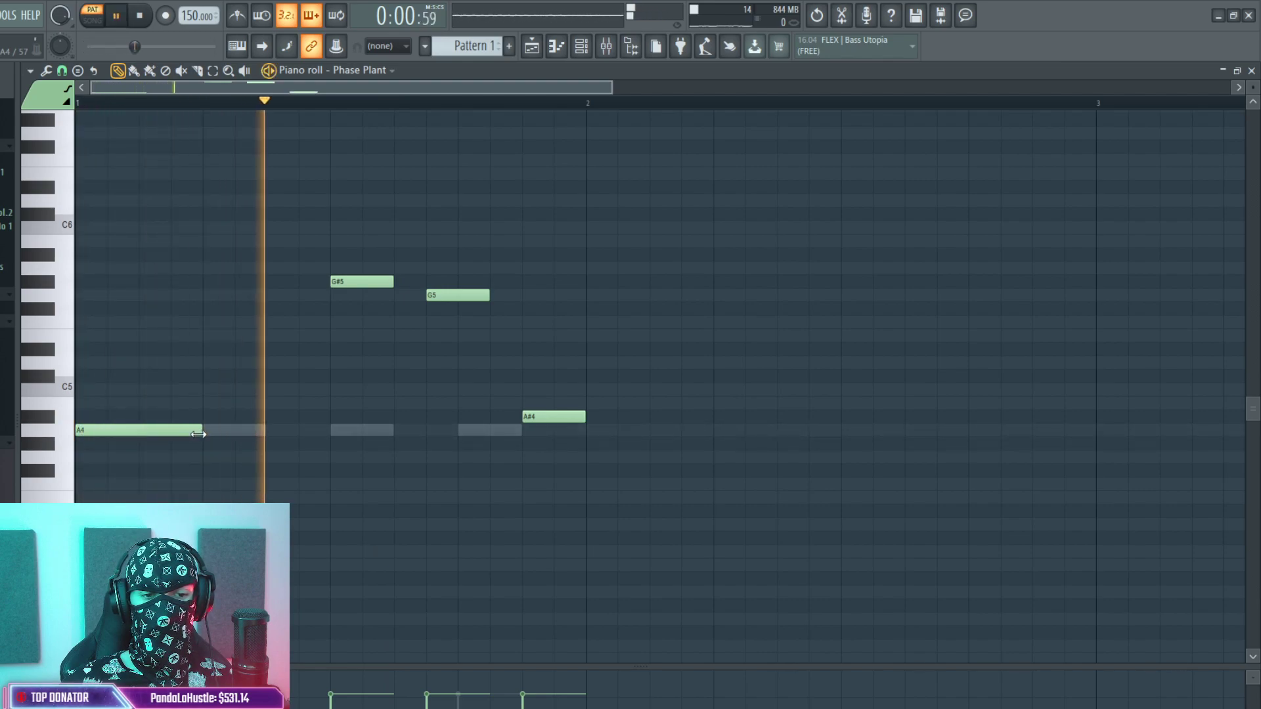
key("space")
Delete the G5, A#4 and G#5 notes and move the remaining A4 to beat 2.
right_click(458, 295)
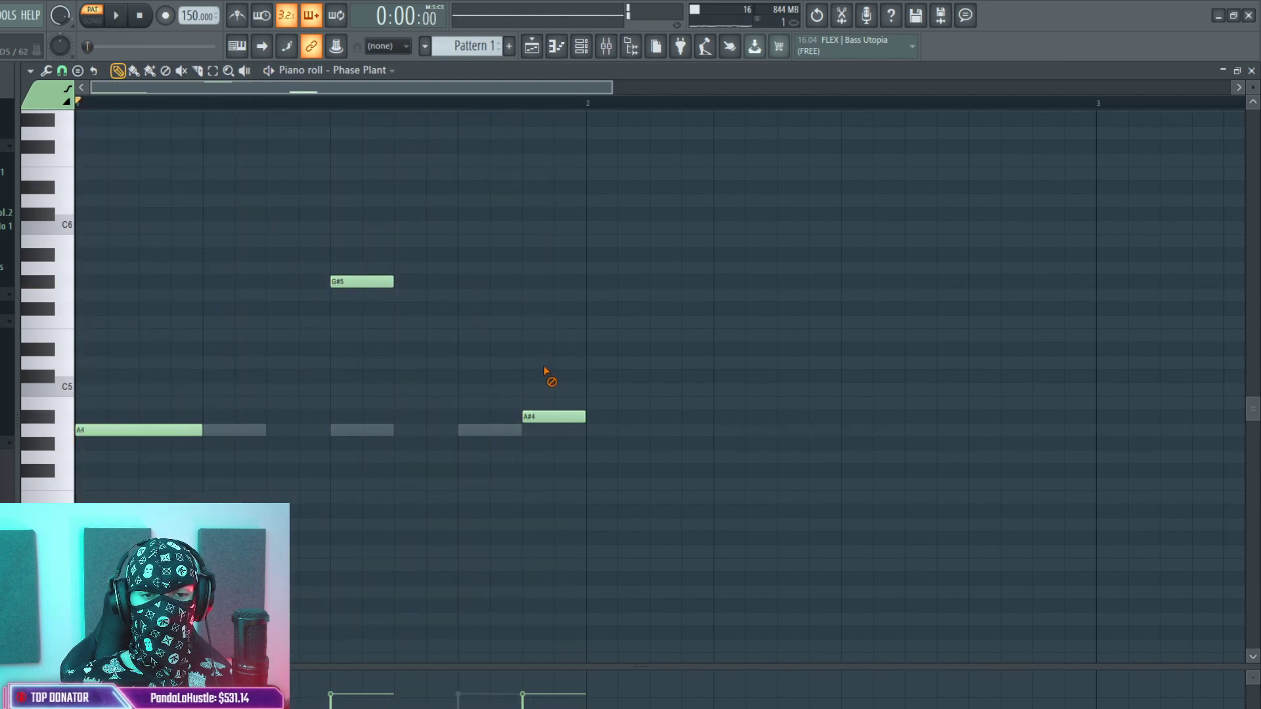
right_click(554, 417)
right_click(362, 283)
key("space")
left_click_drag(152, 431, 289, 433)
key("space")
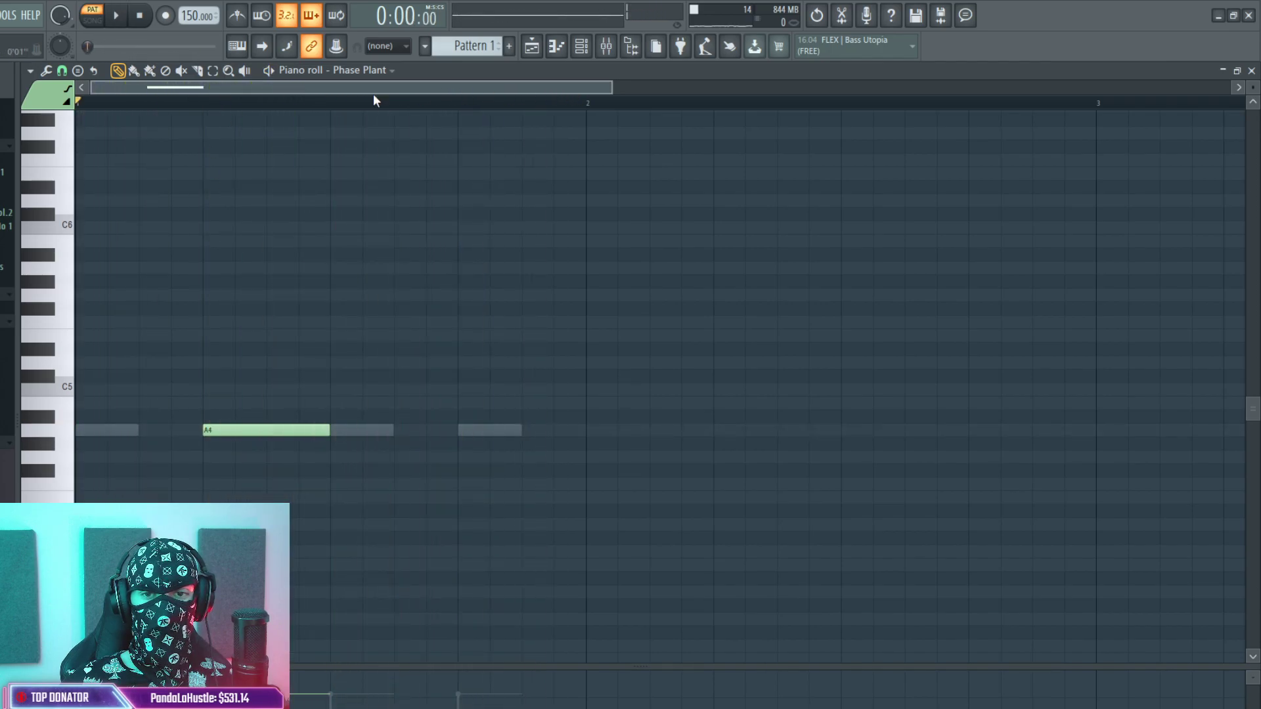
Open Edison on the Master mixer track.
left_click(636, 52)
key("Left")
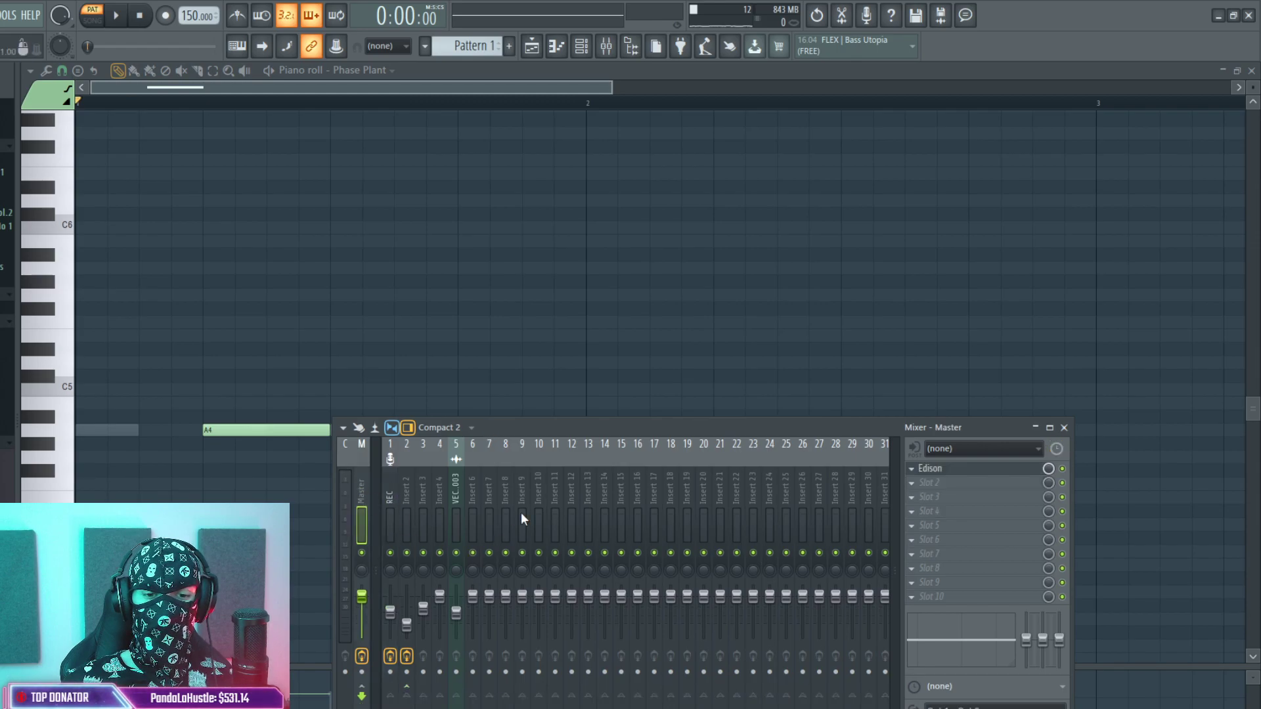
left_click(963, 470)
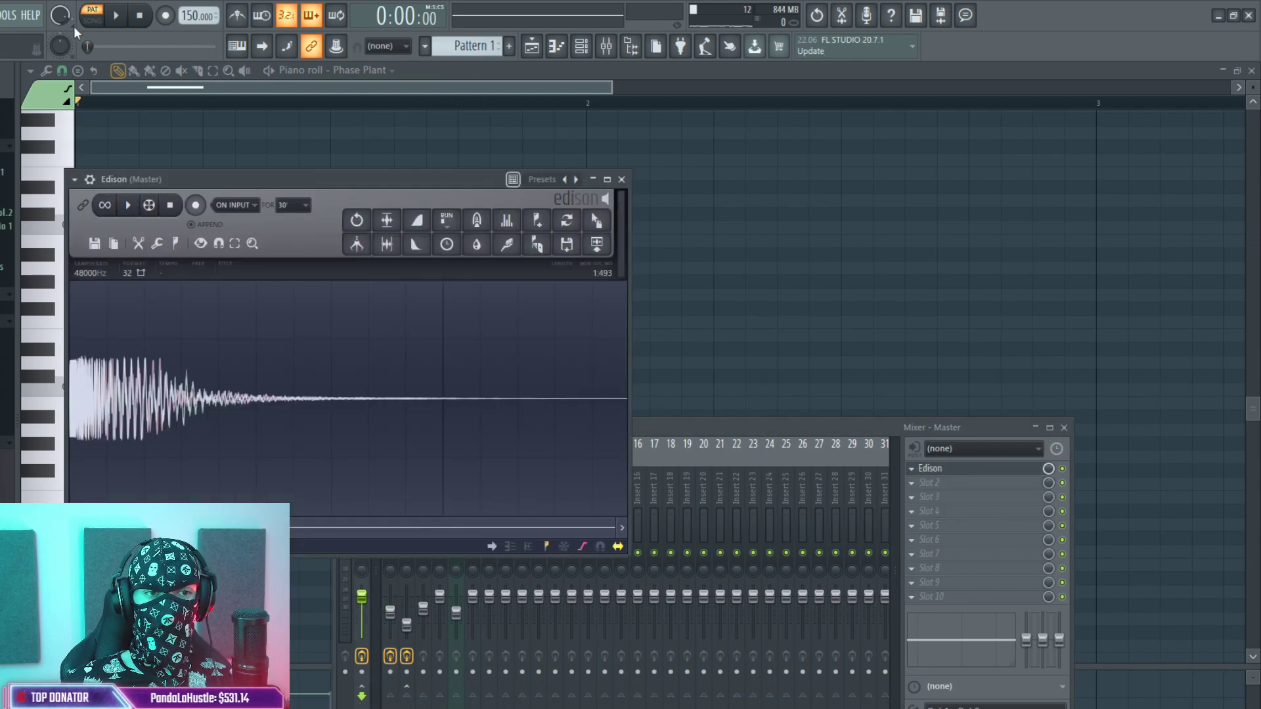
In the playlist, select the range from bar 1 to about mid-bar 4 and mute Track 2 for song-mode playback.
left_click(545, 52)
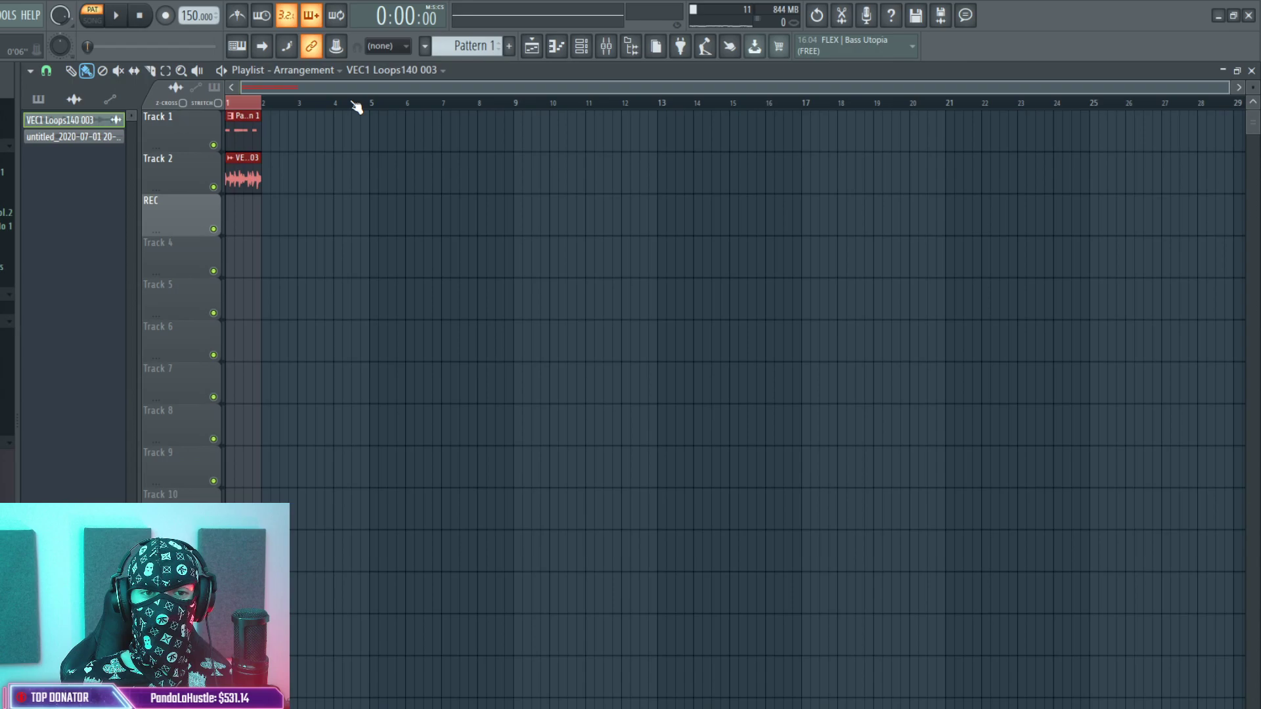
left_click_drag(355, 105, 156, 140)
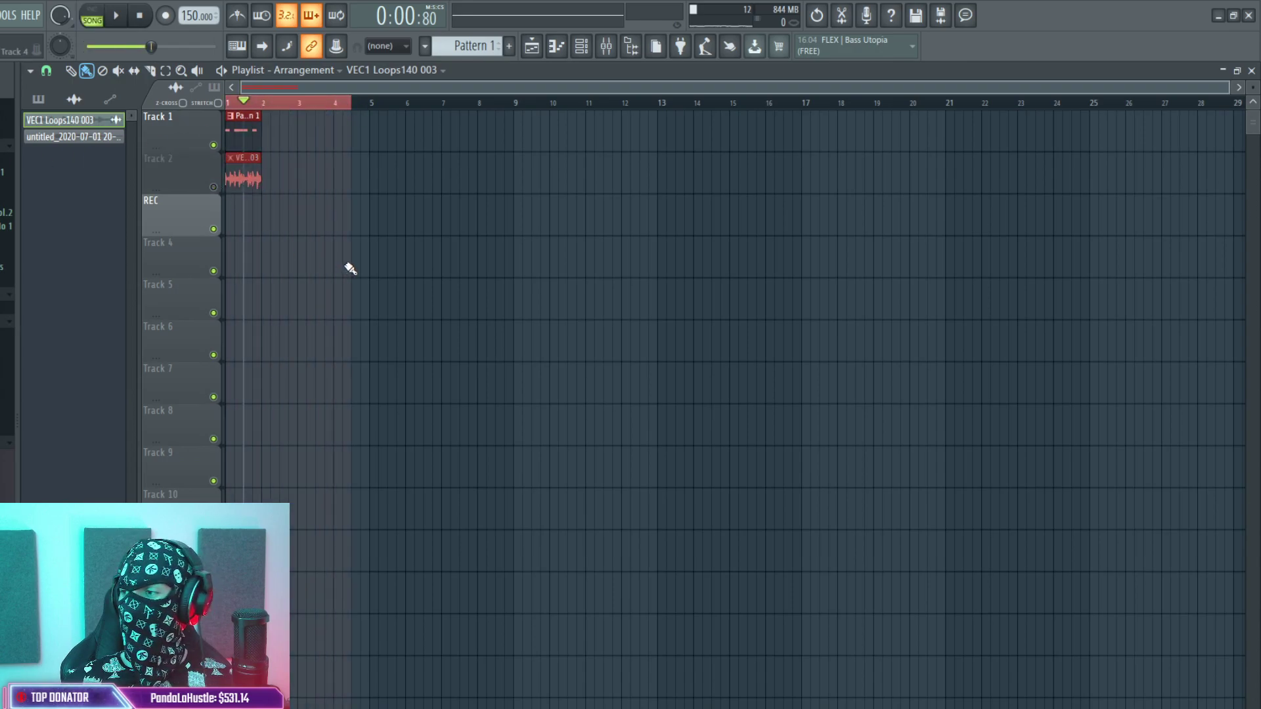
key("space")
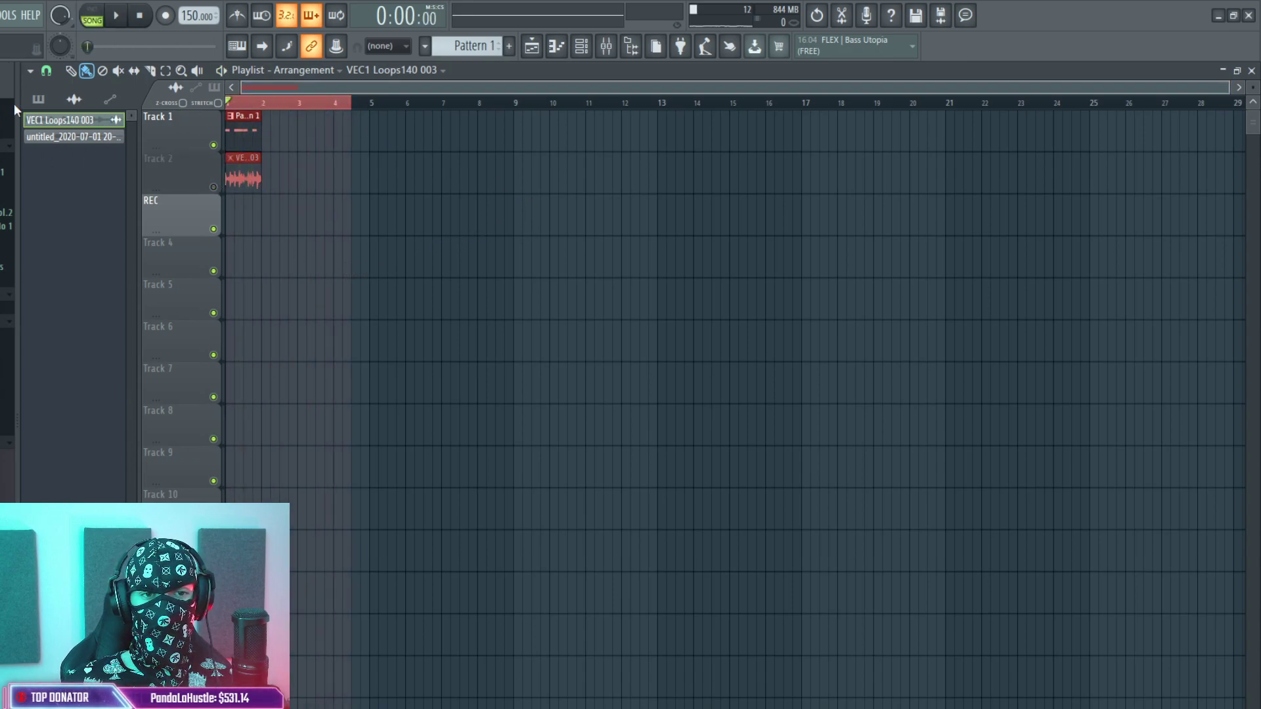
Clear the old audio in the Master track's Edison and record the single Phase Plant note from song playback.
left_click(606, 46)
key("space")
left_click(387, 491)
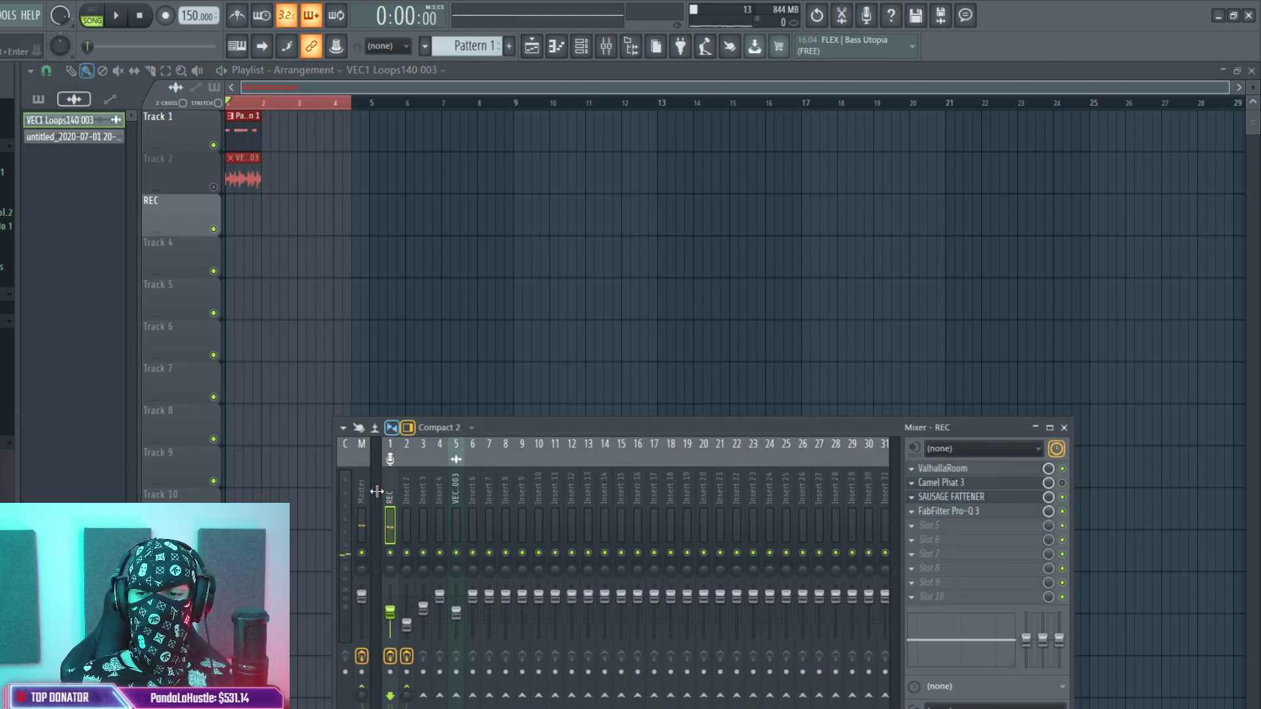
left_click(983, 471)
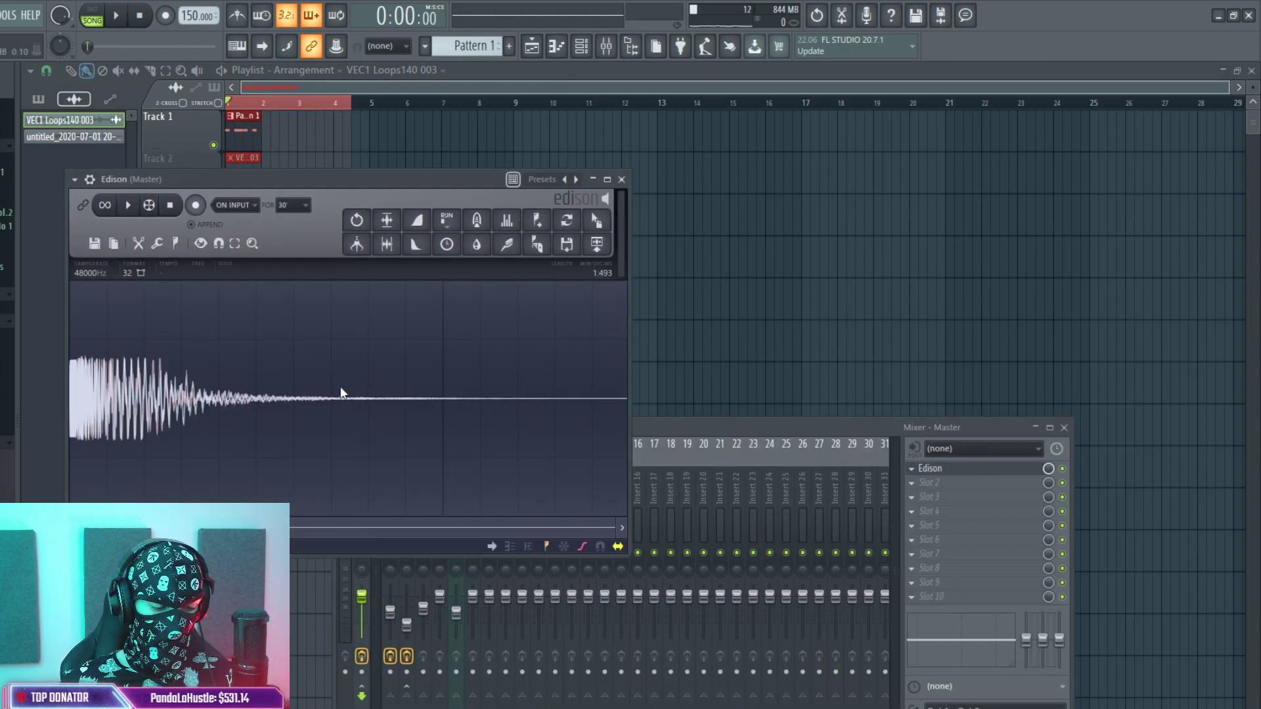
key("ctrl+a")
key("Delete")
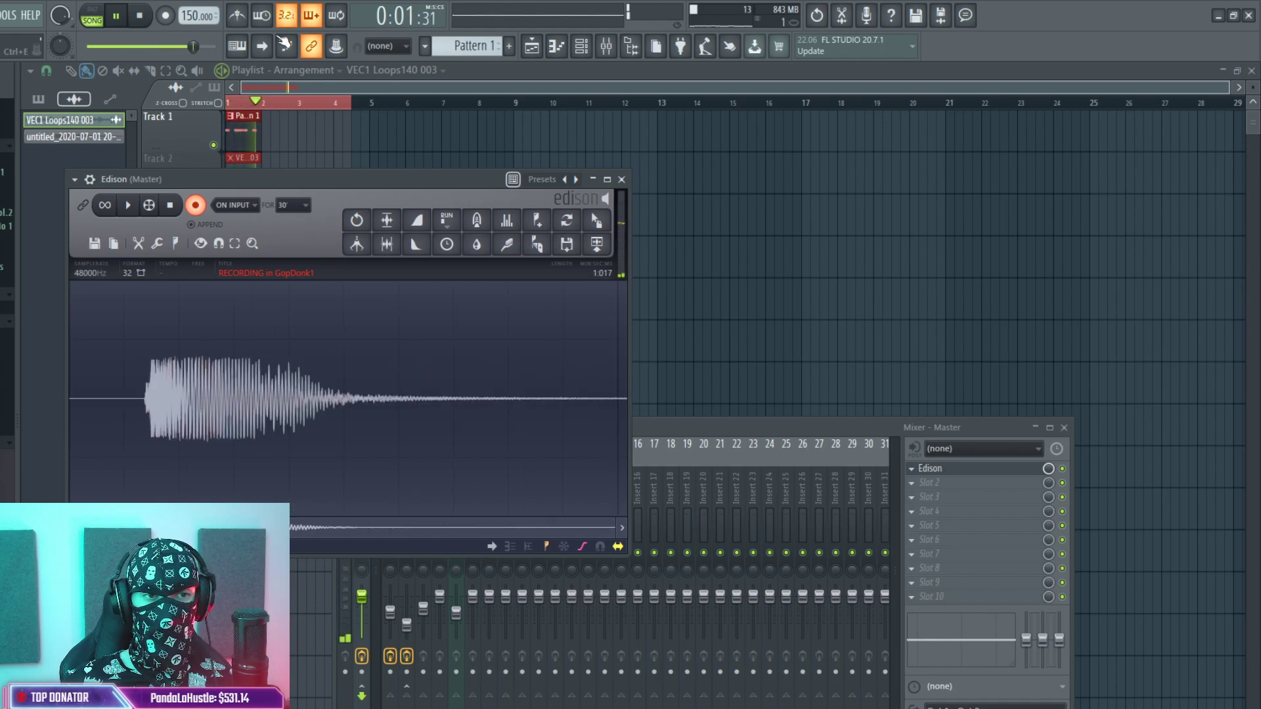
left_click(140, 17)
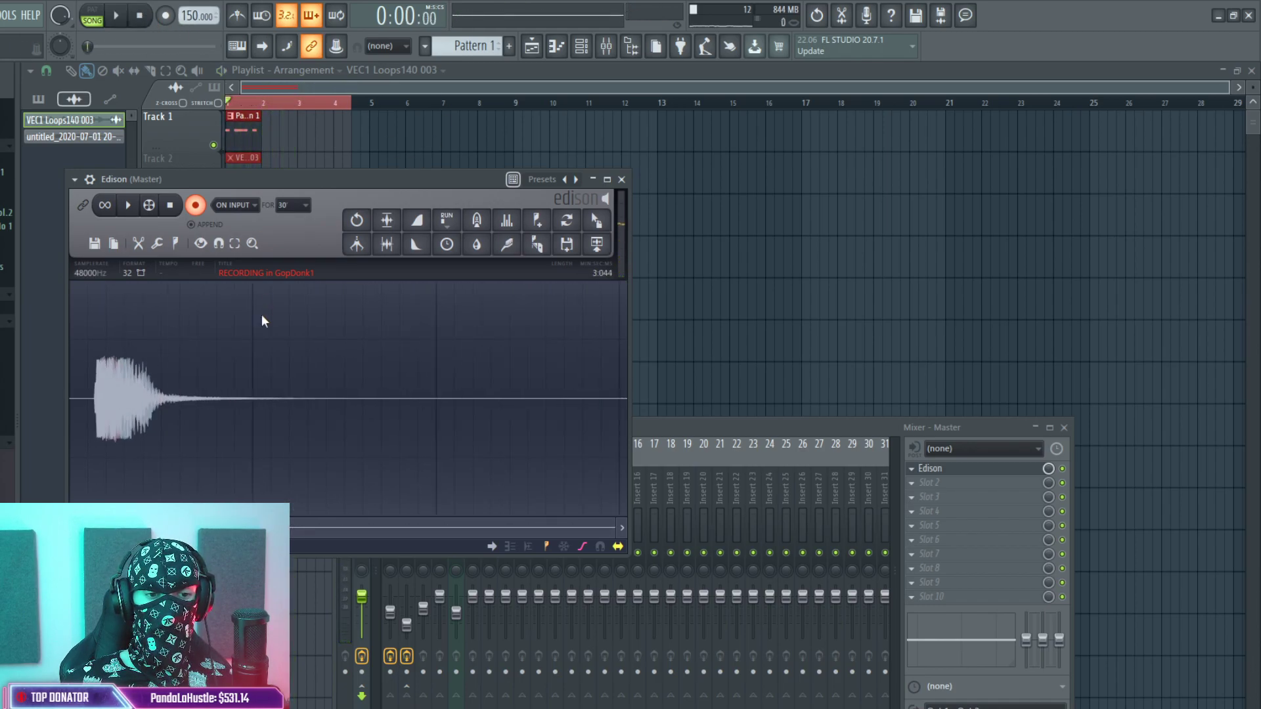
Trim the recording in Edison by deleting the silence before the note and the silent tail after it.
scroll(97, 428, "up", 4)
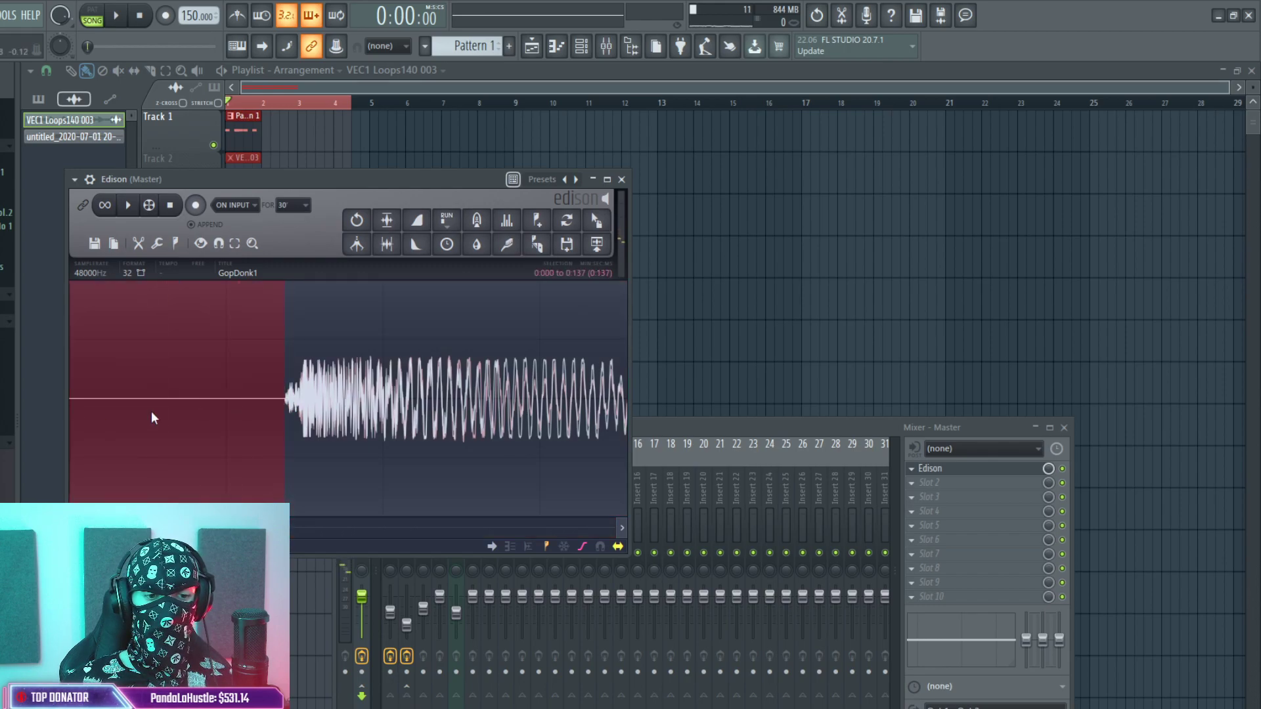
key("Delete")
scroll(284, 381, "down", 6)
left_click_drag(412, 397, 1145, 444)
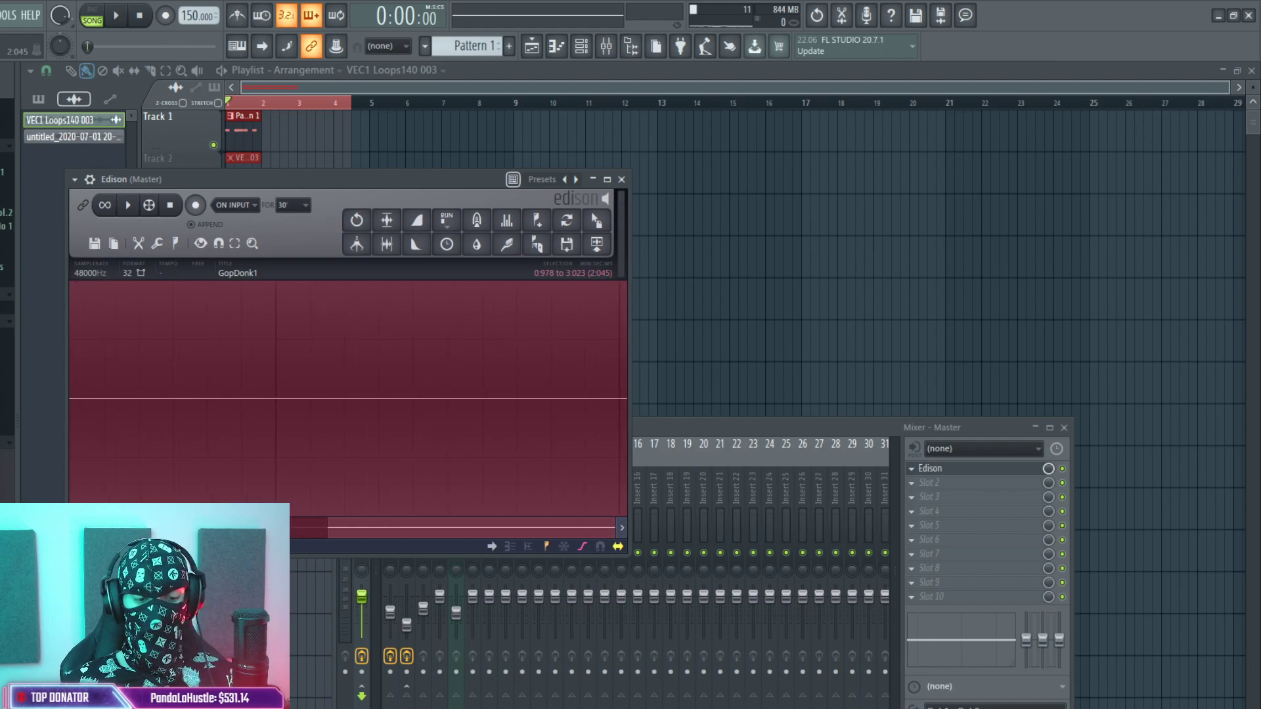
key("Delete")
scroll(788, 394, "down", 3)
scroll(525, 414, "down", 8)
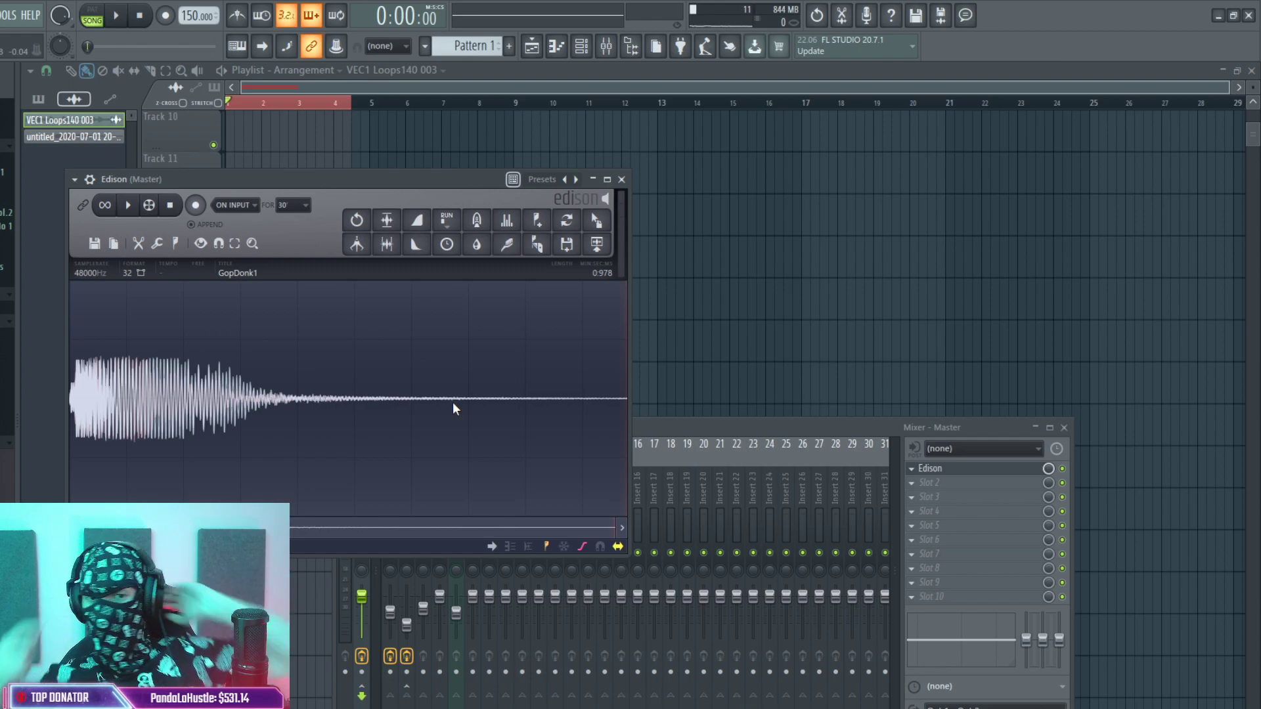
Delete the A4 note on beat 2 in Phase Plant's piano roll.
left_click(592, 46)
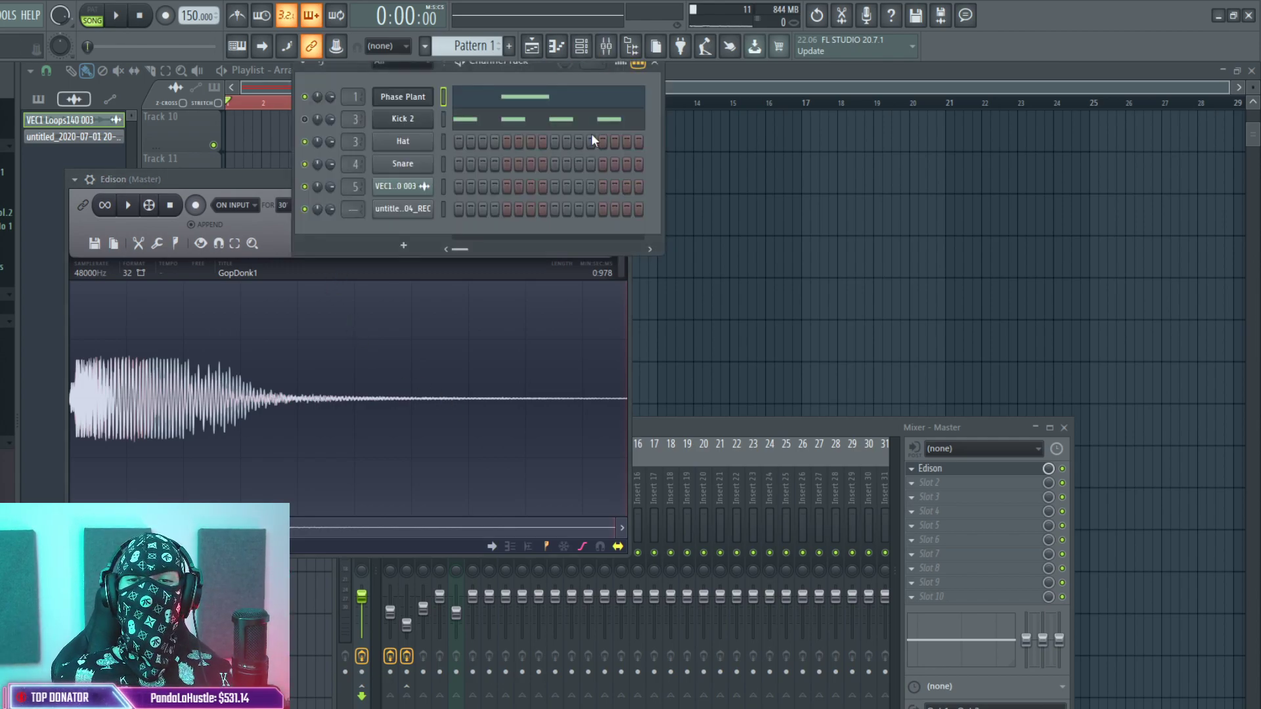
left_click(504, 100)
right_click(267, 426)
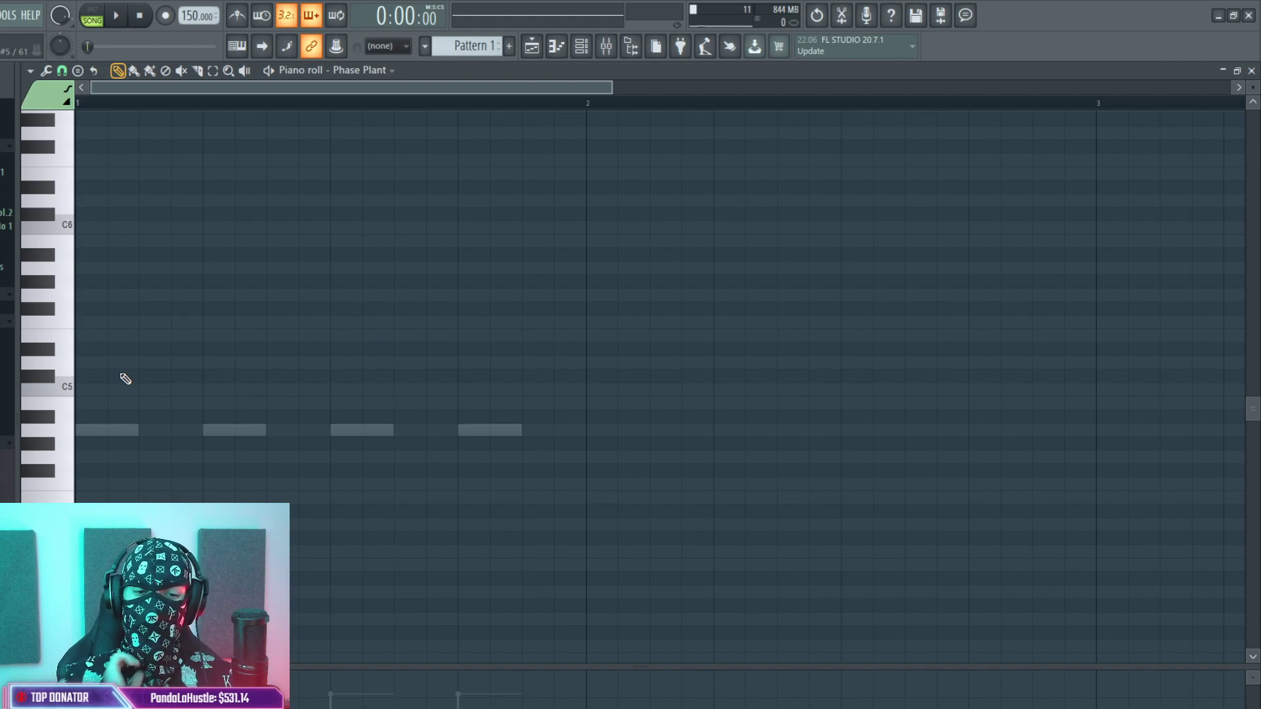
Draw half-beat notes A4 on beat 1, D#5 on beat 2, then D5 and A#4, and play the sequence.
left_click(92, 430)
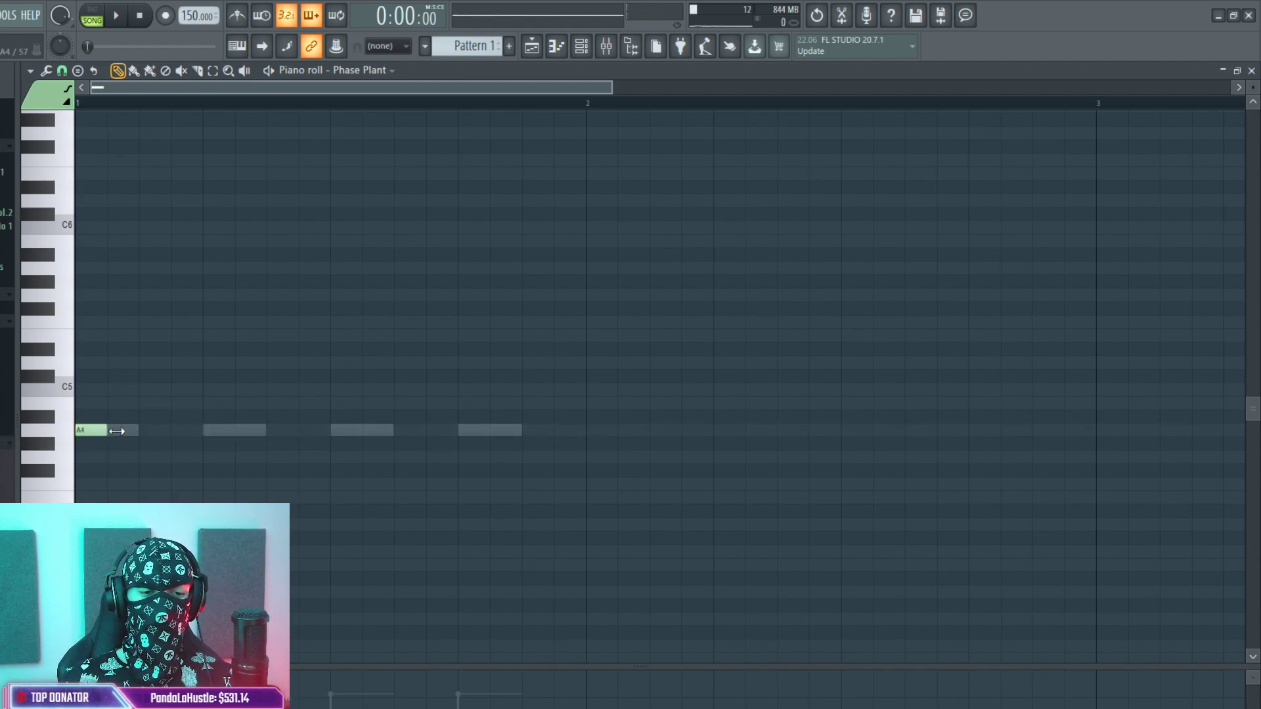
left_click(223, 349)
left_click(305, 362)
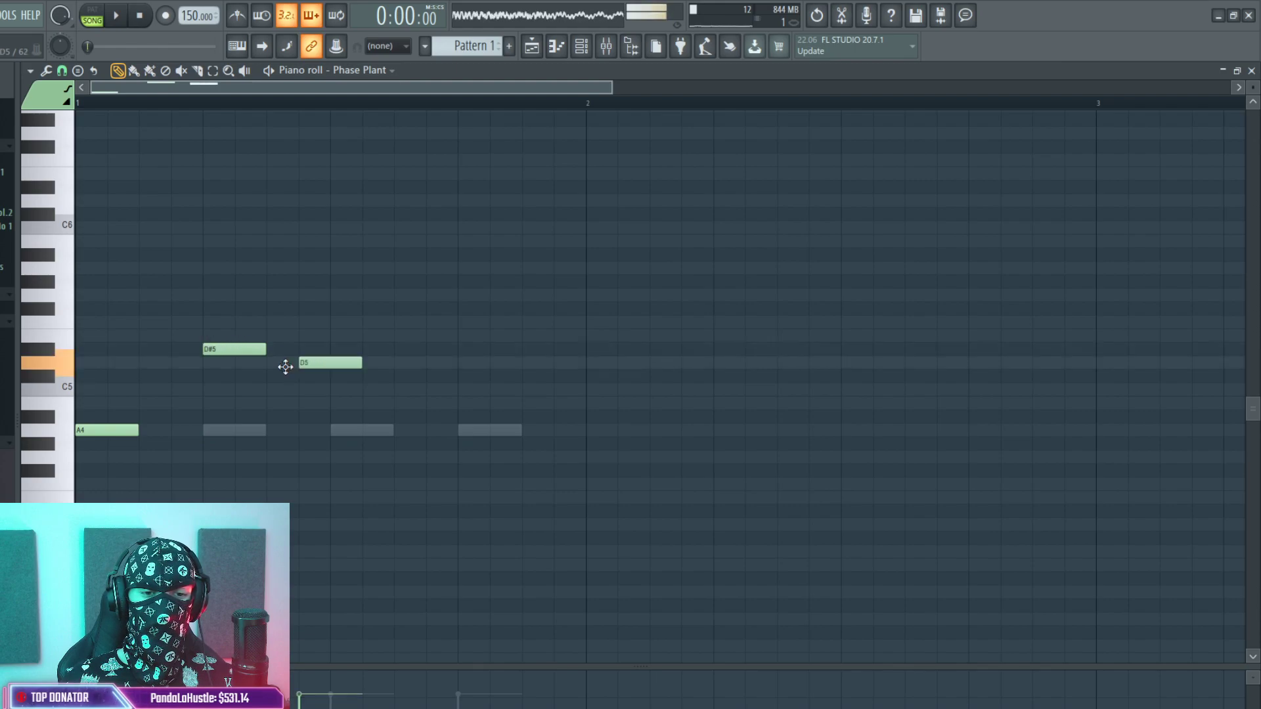
left_click(397, 417)
key("space")
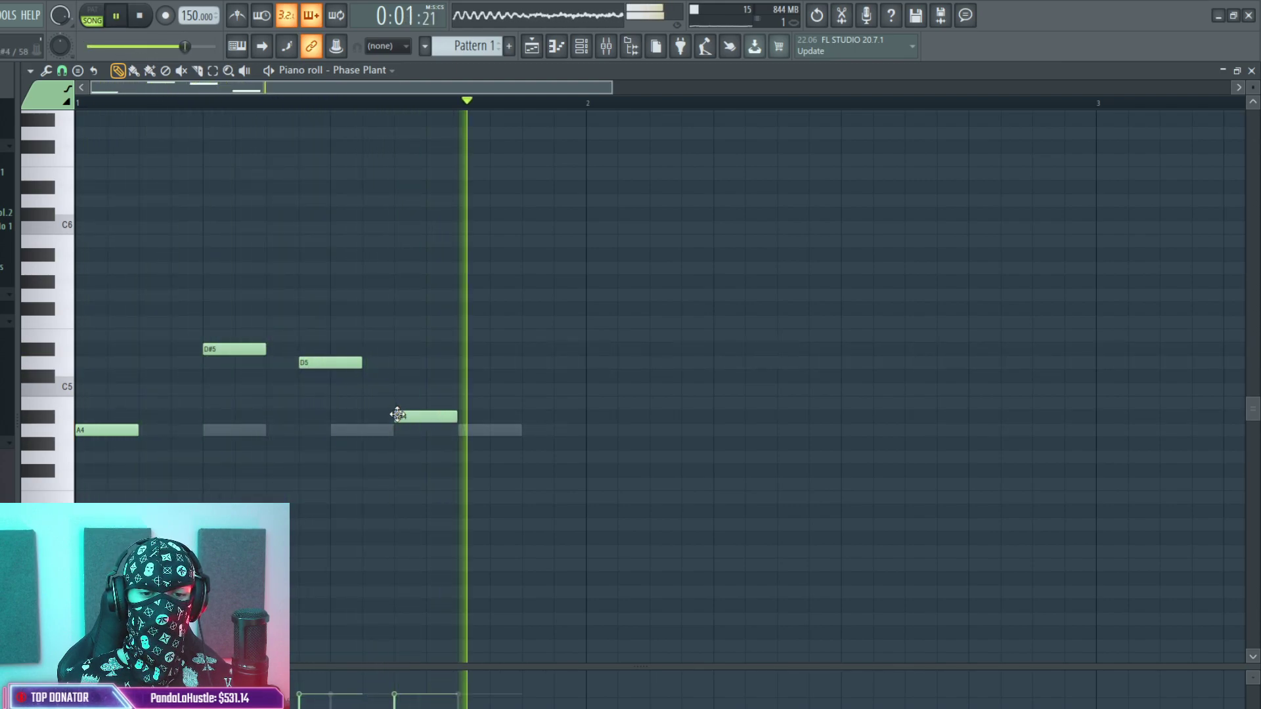
Try a half-beat D#4 and a full-beat E4 as the closing note on beat 4, deleting each after listening.
left_click(460, 511)
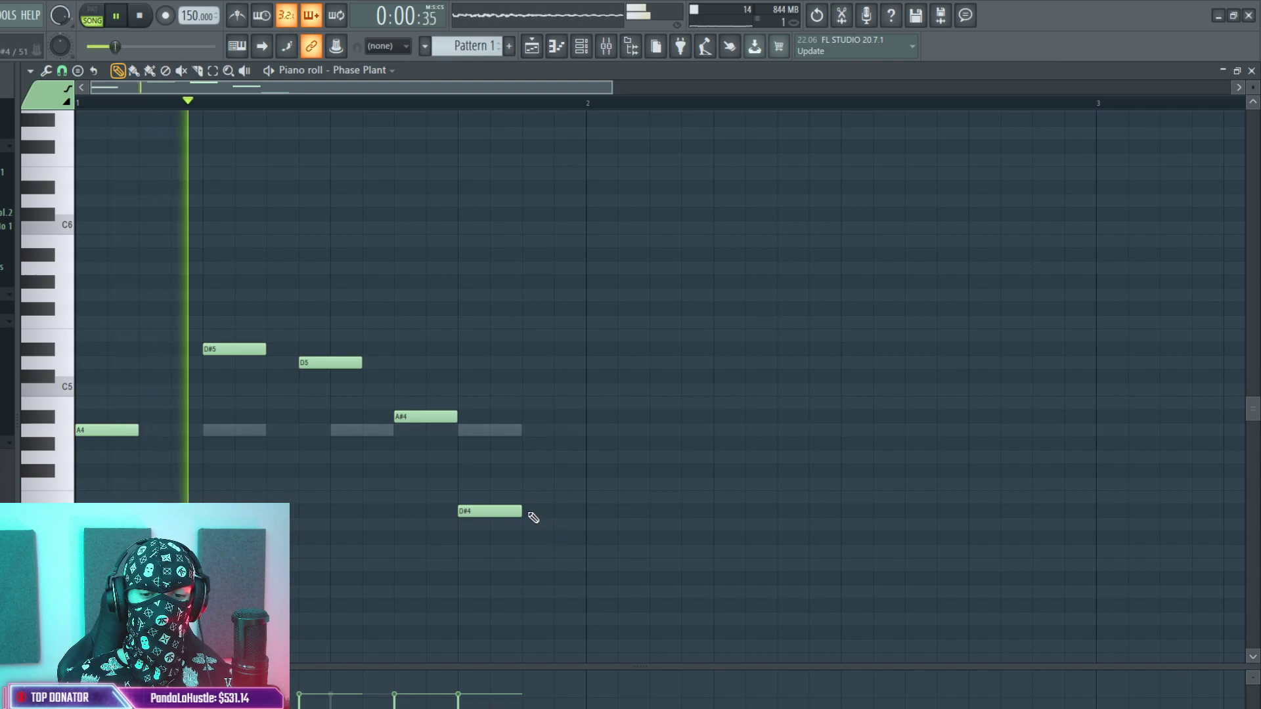
left_click_drag(522, 513, 572, 513)
right_click(565, 511)
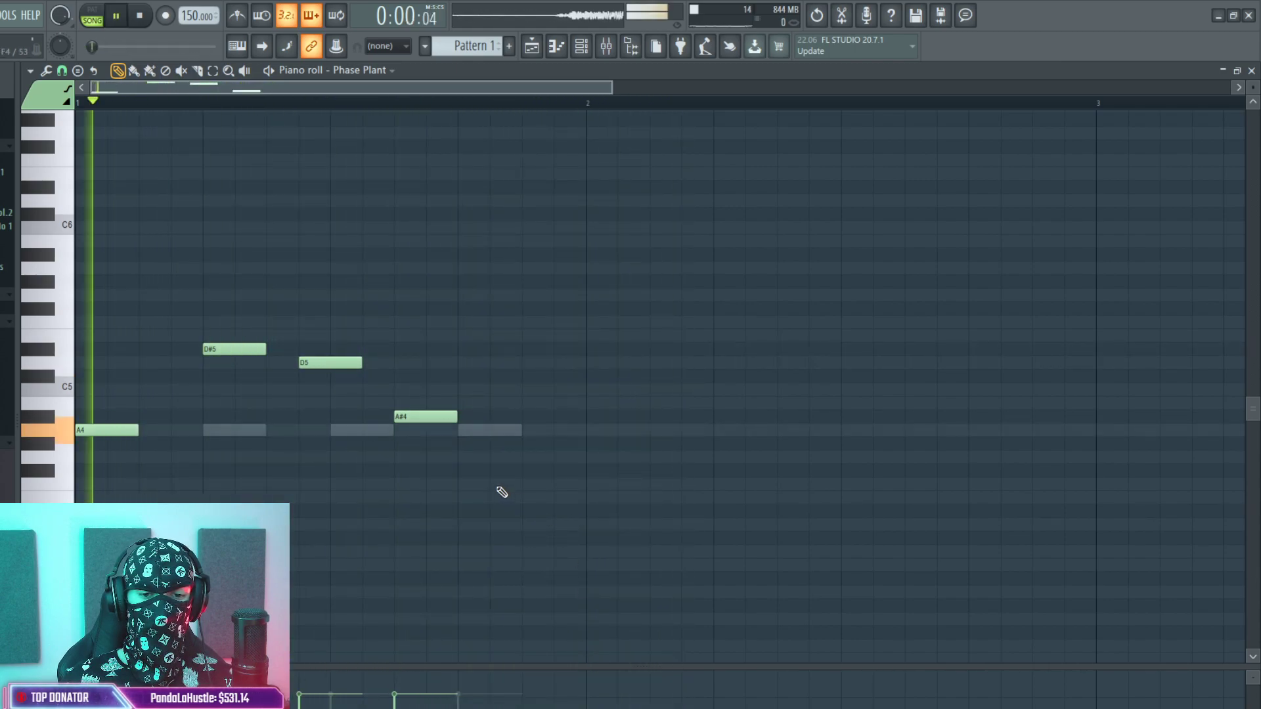
key("space")
left_click(494, 499)
key("space")
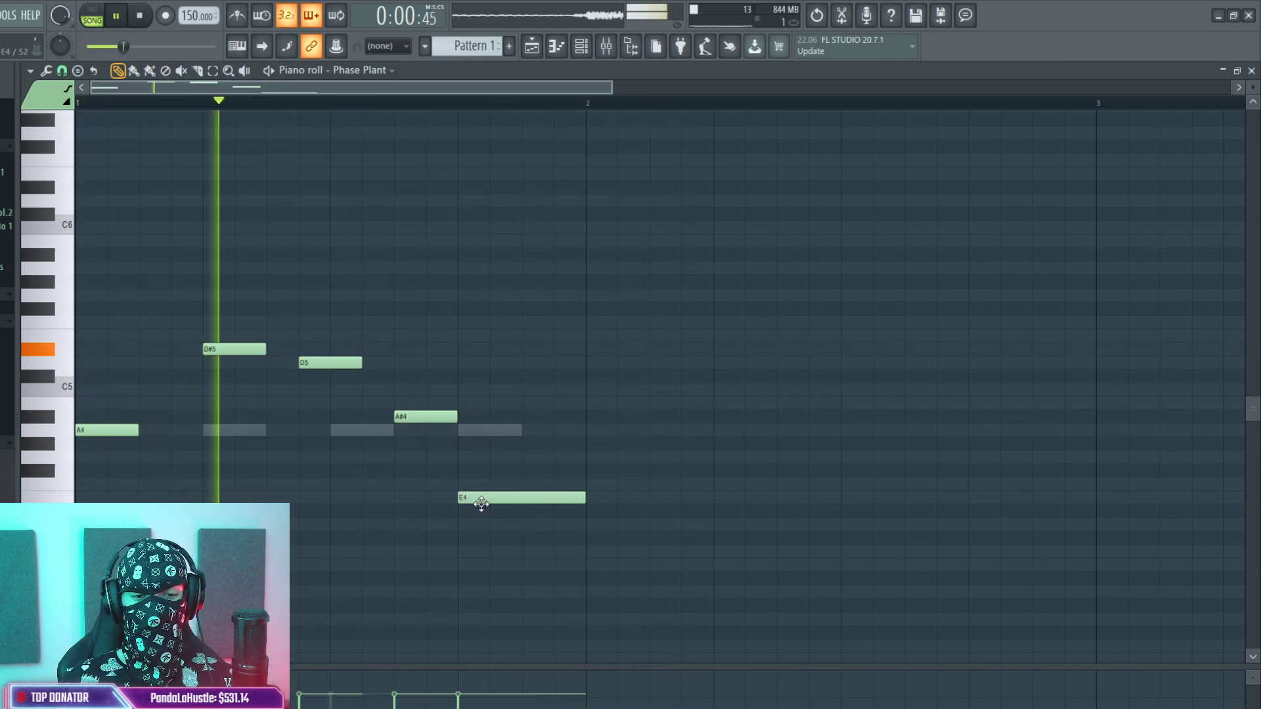
right_click(483, 502)
key("space")
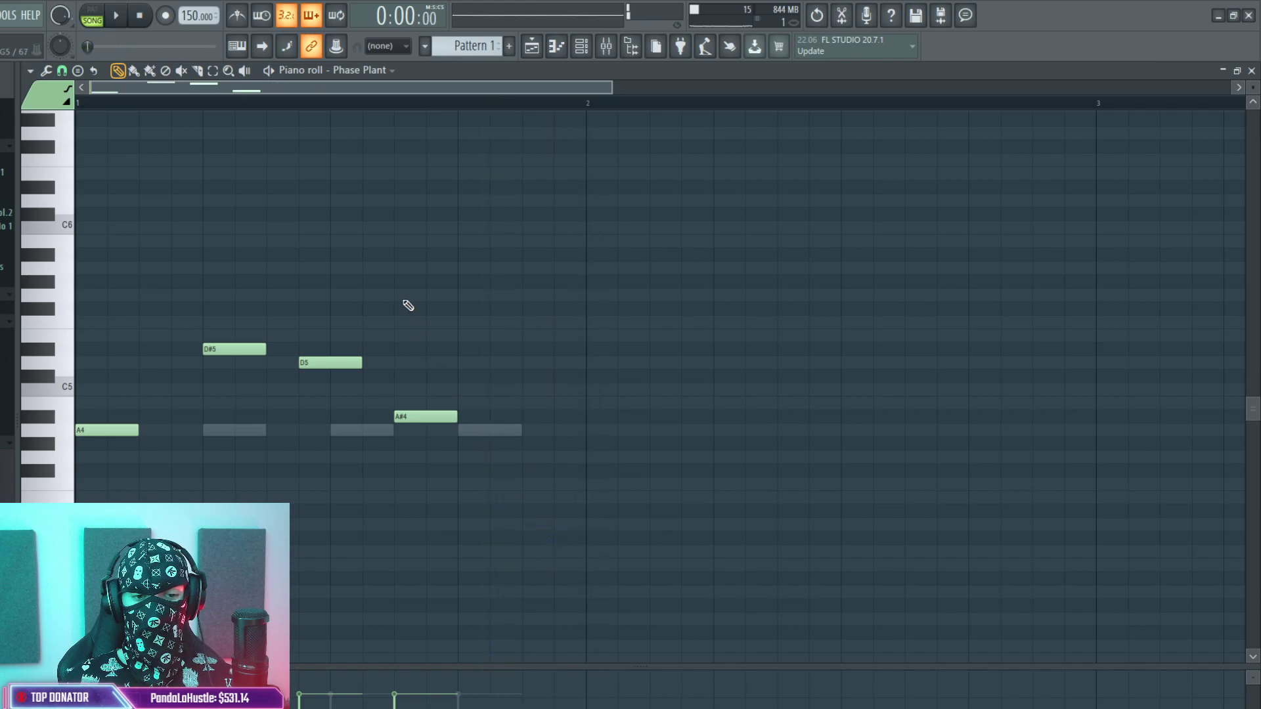
In Phase Plant, re-enable the bypassed triangle Analog oscillator and set the Triple wavetable's frame to 133 during song playback.
left_click(578, 51)
left_click(421, 101)
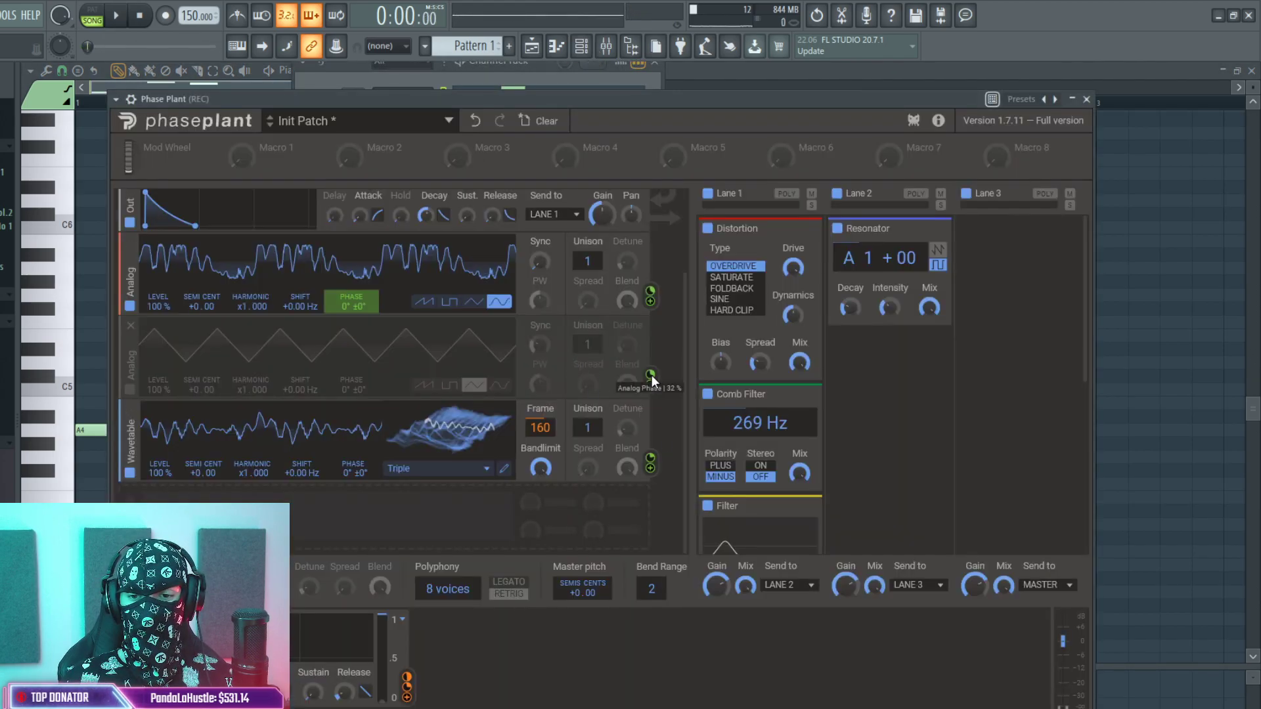
key("space")
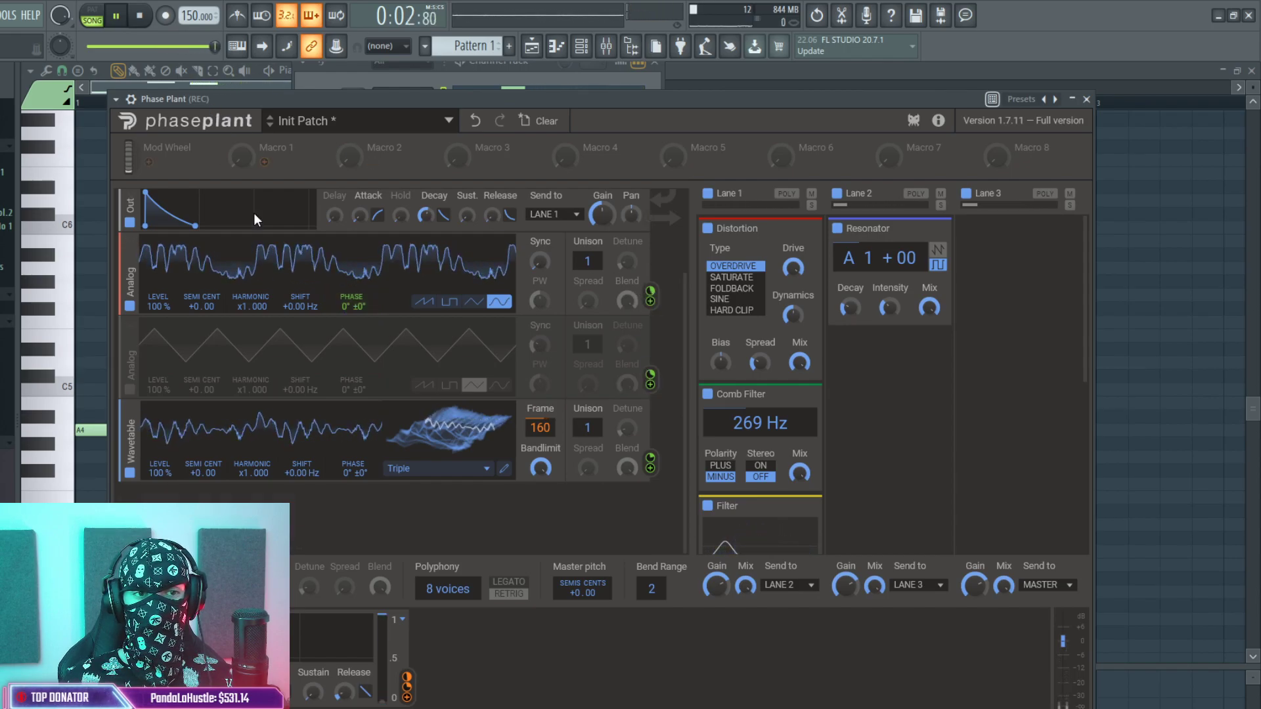
left_click(141, 351)
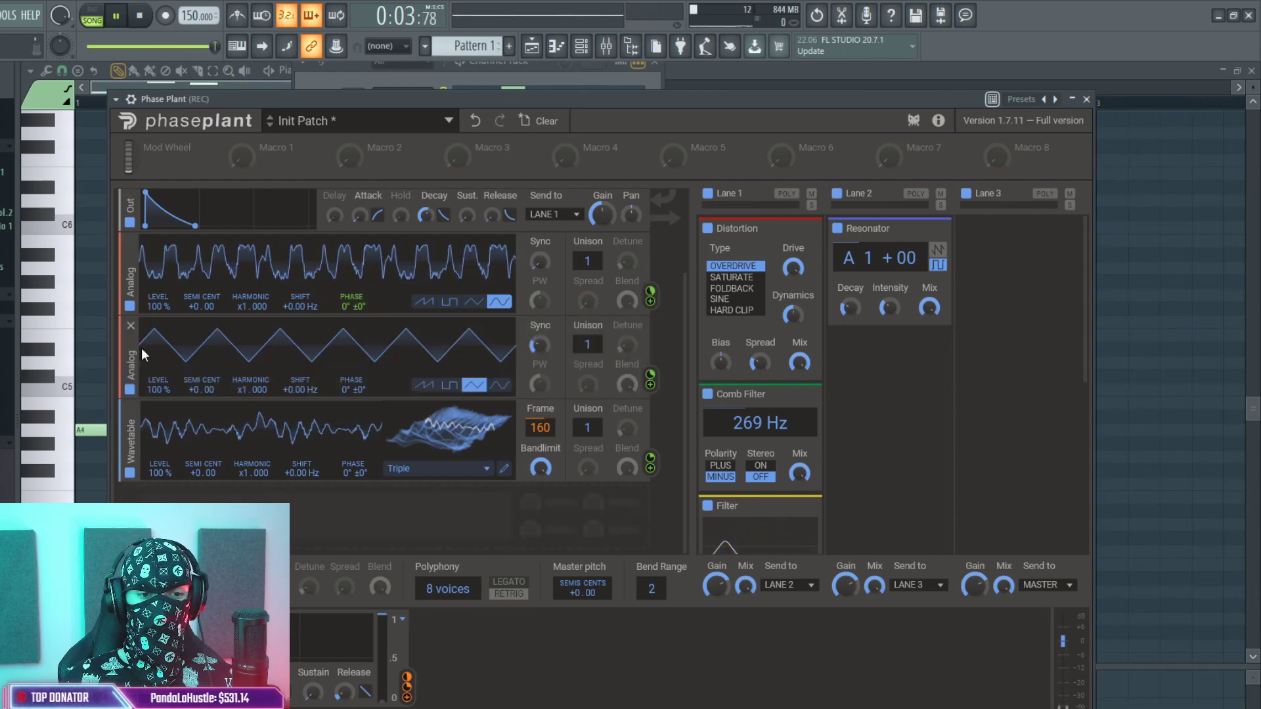
left_click(125, 17)
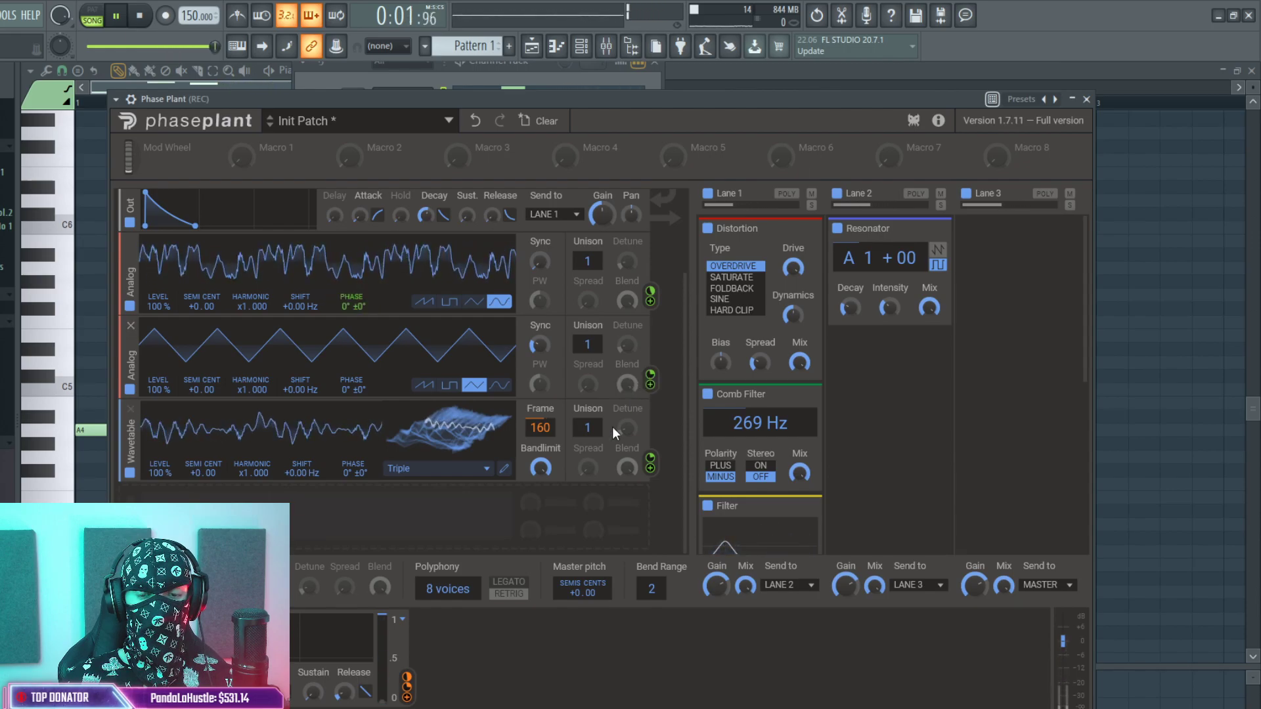
left_click_drag(542, 435, 549, 392)
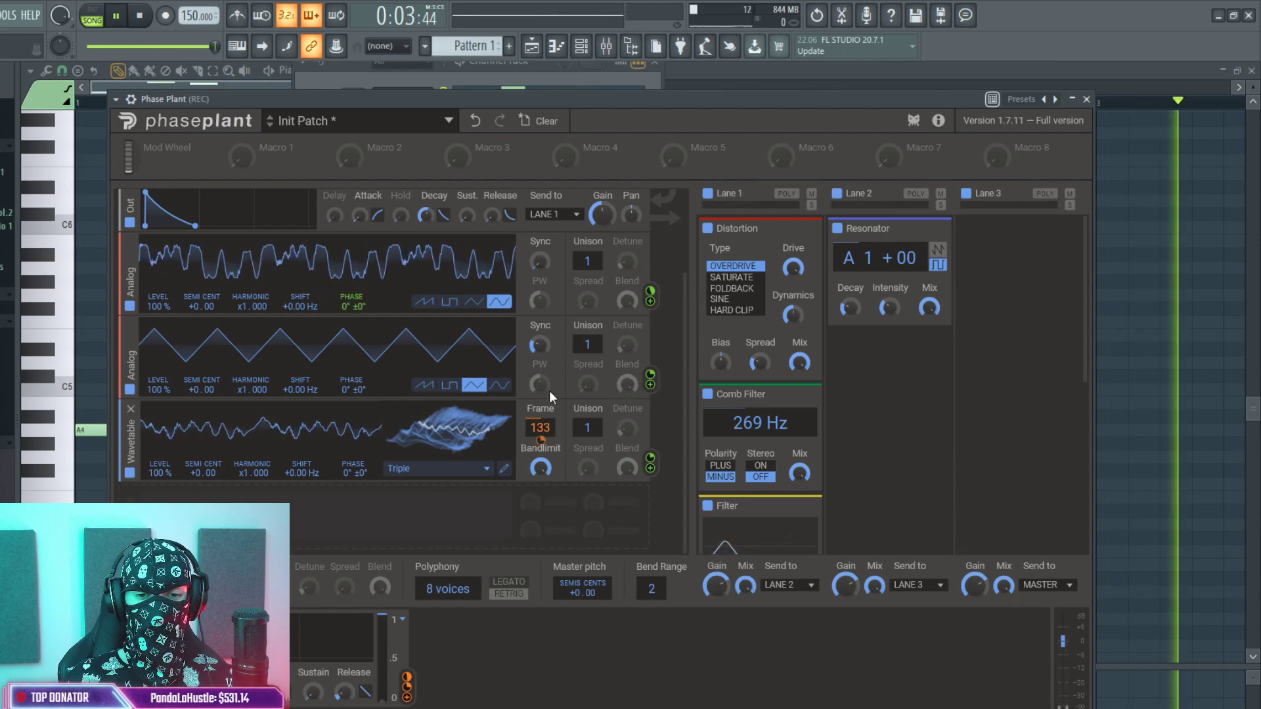
Select the first bar with all its notes in the piano roll and loop it in pattern mode.
left_click(707, 86)
key("space")
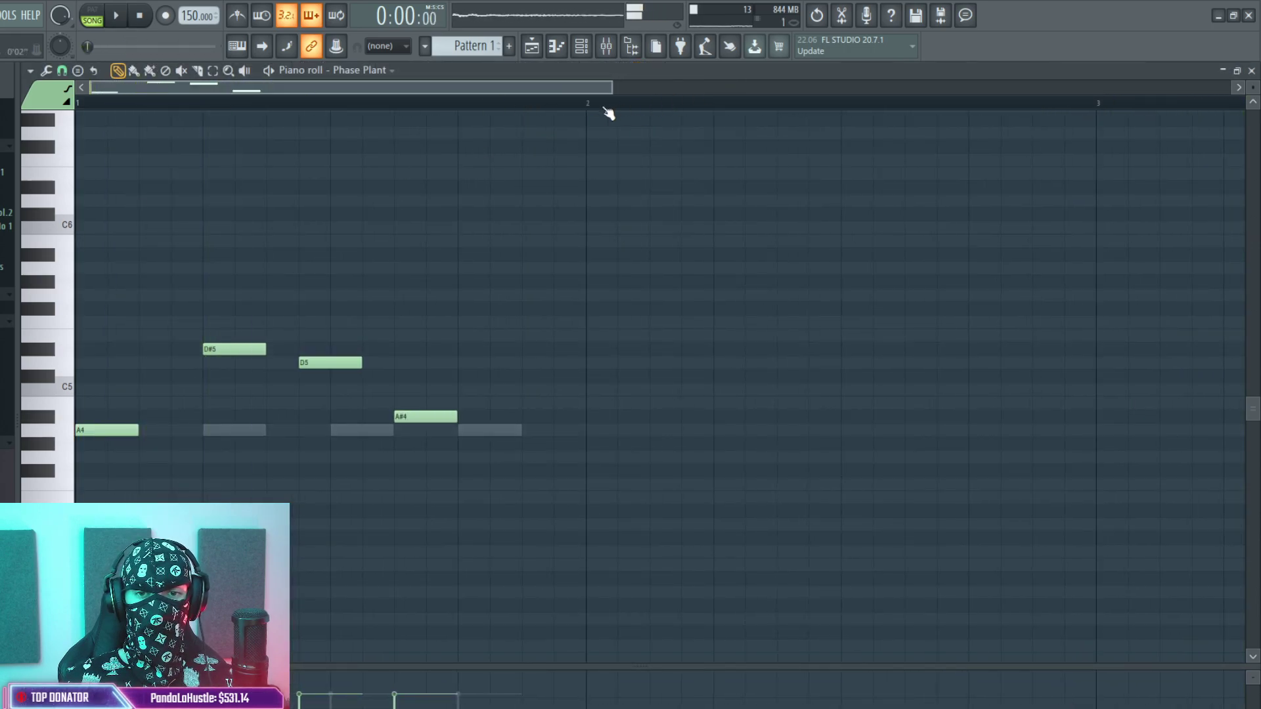
key("ctrl+a")
key("space")
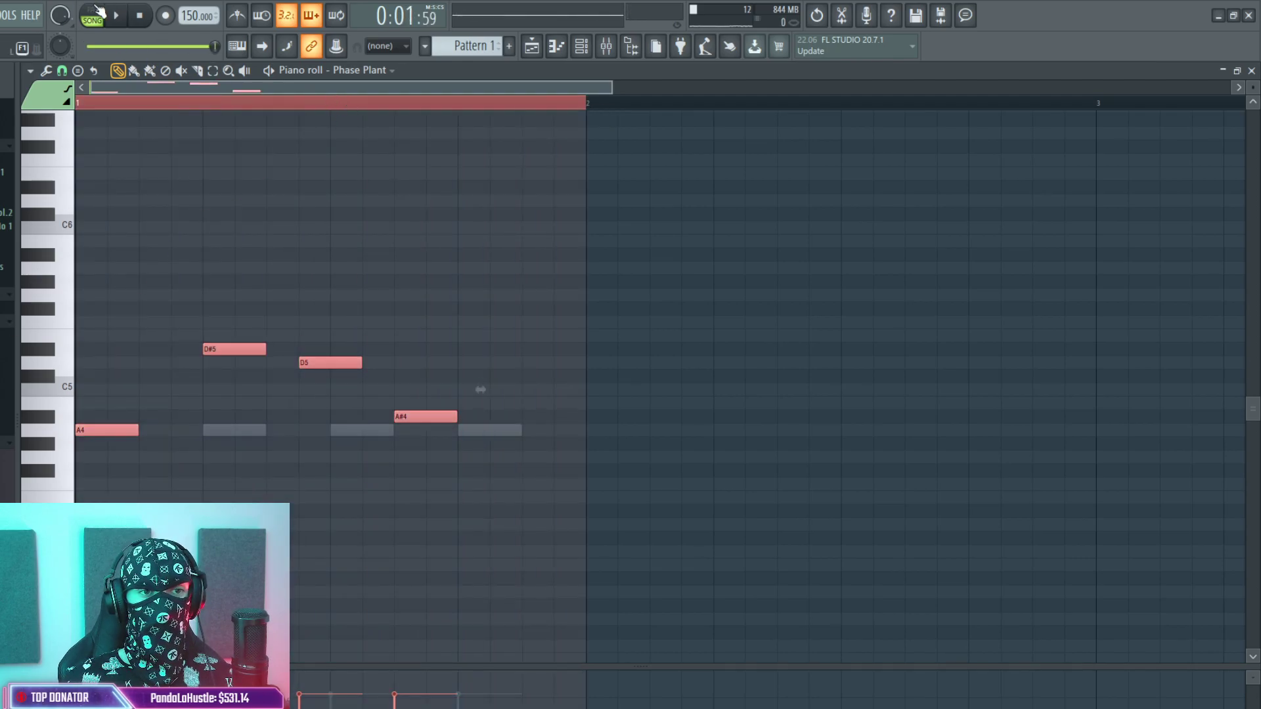
left_click(86, 10)
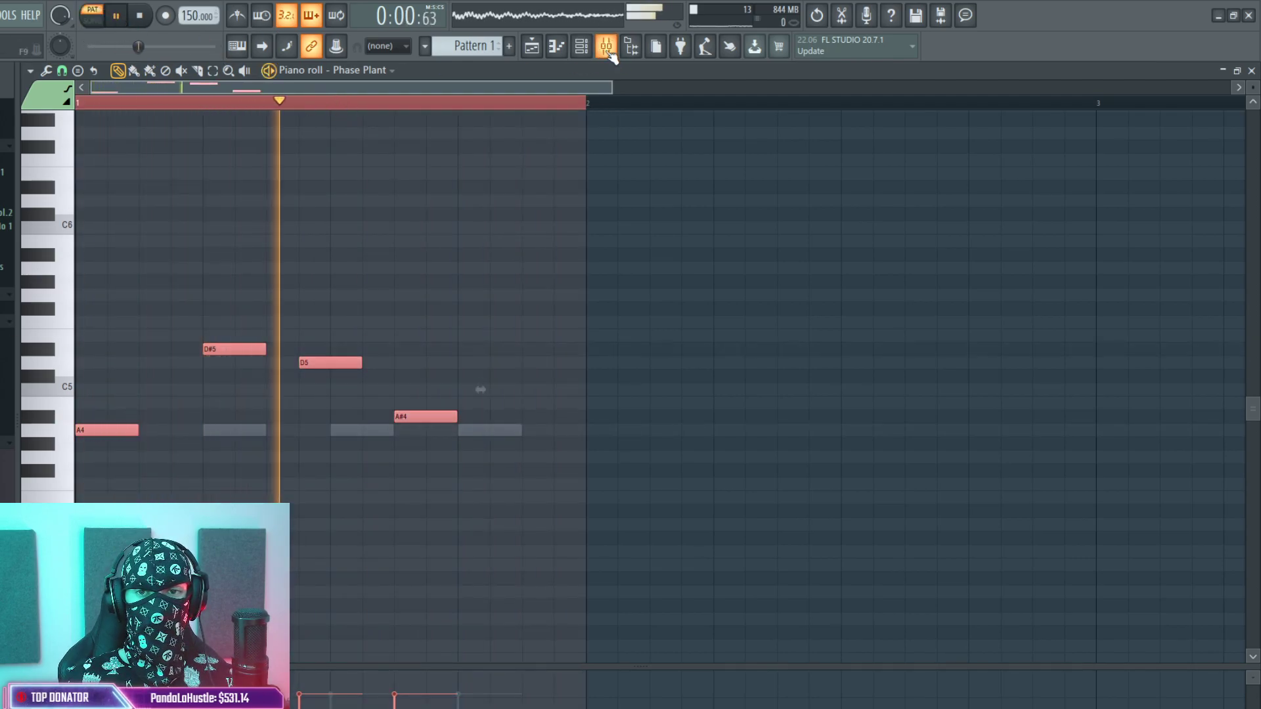
In Phase Plant, change the triangle Analog oscillator to a sine wave and set the Comb Filter to 378 Hz.
key("F6")
left_click(403, 98)
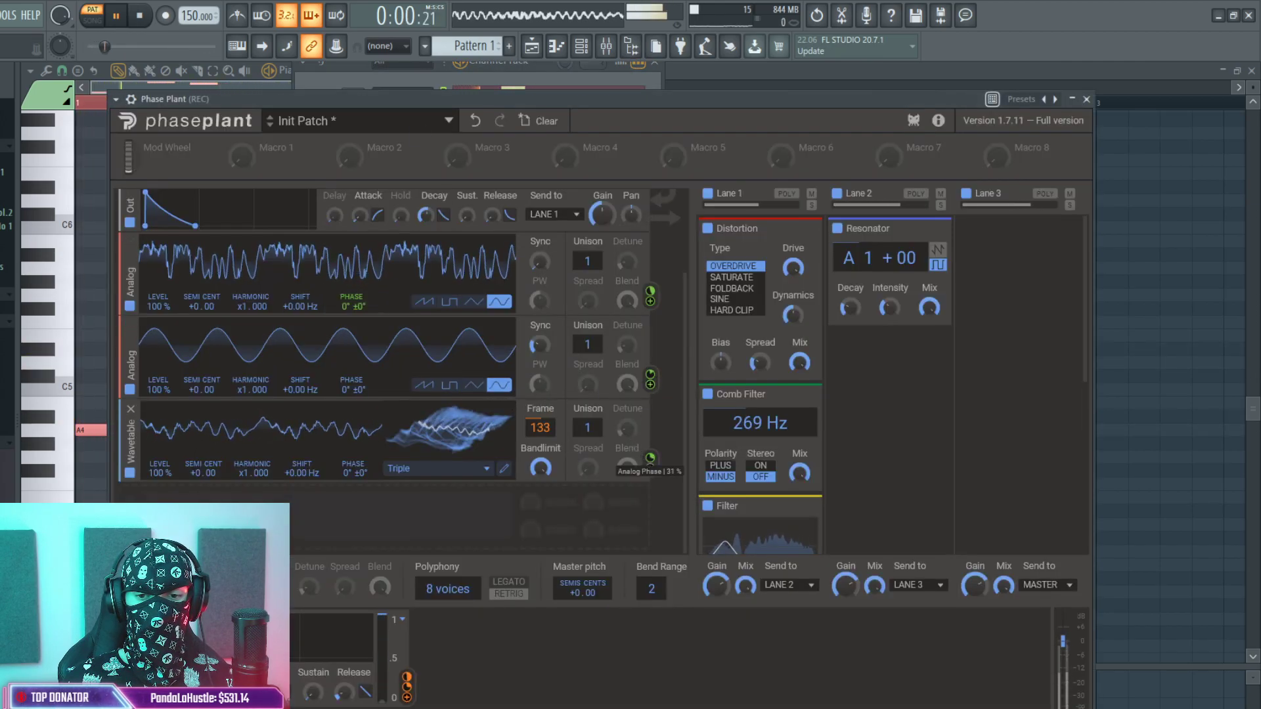
scroll(904, 440, "down", 3)
scroll(798, 436, "up", 2)
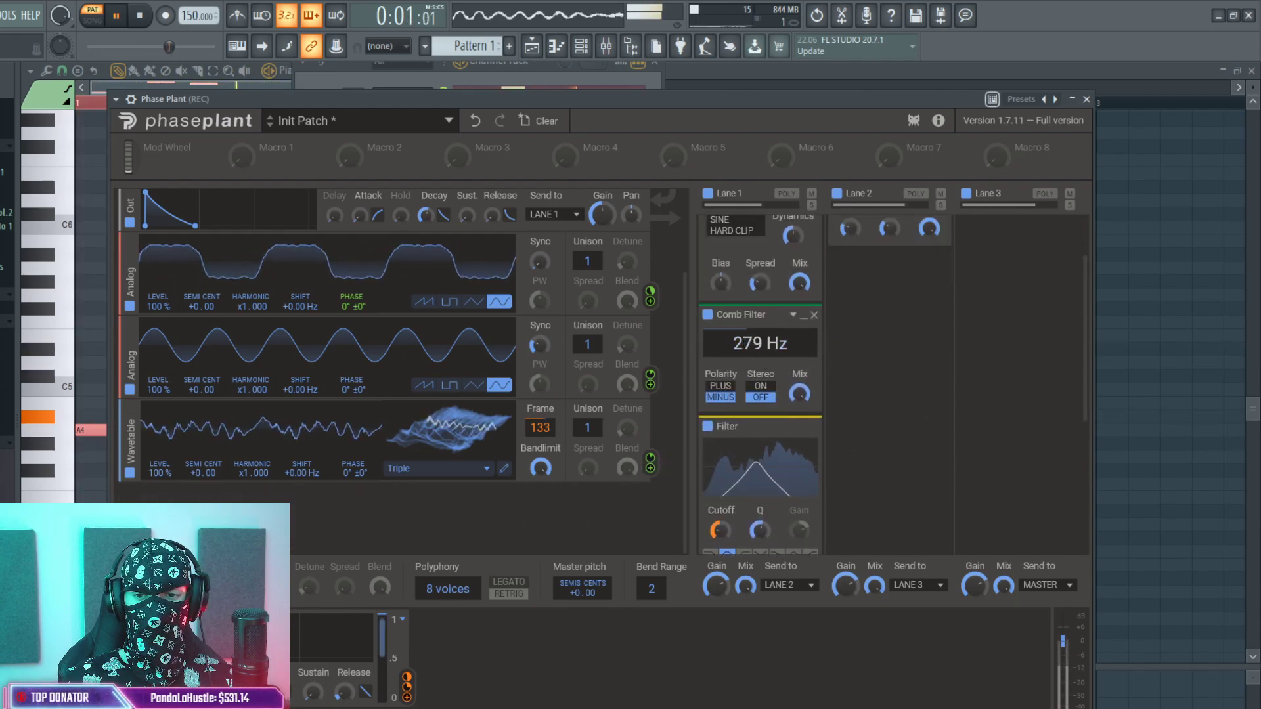
scroll(877, 440, "up", 2)
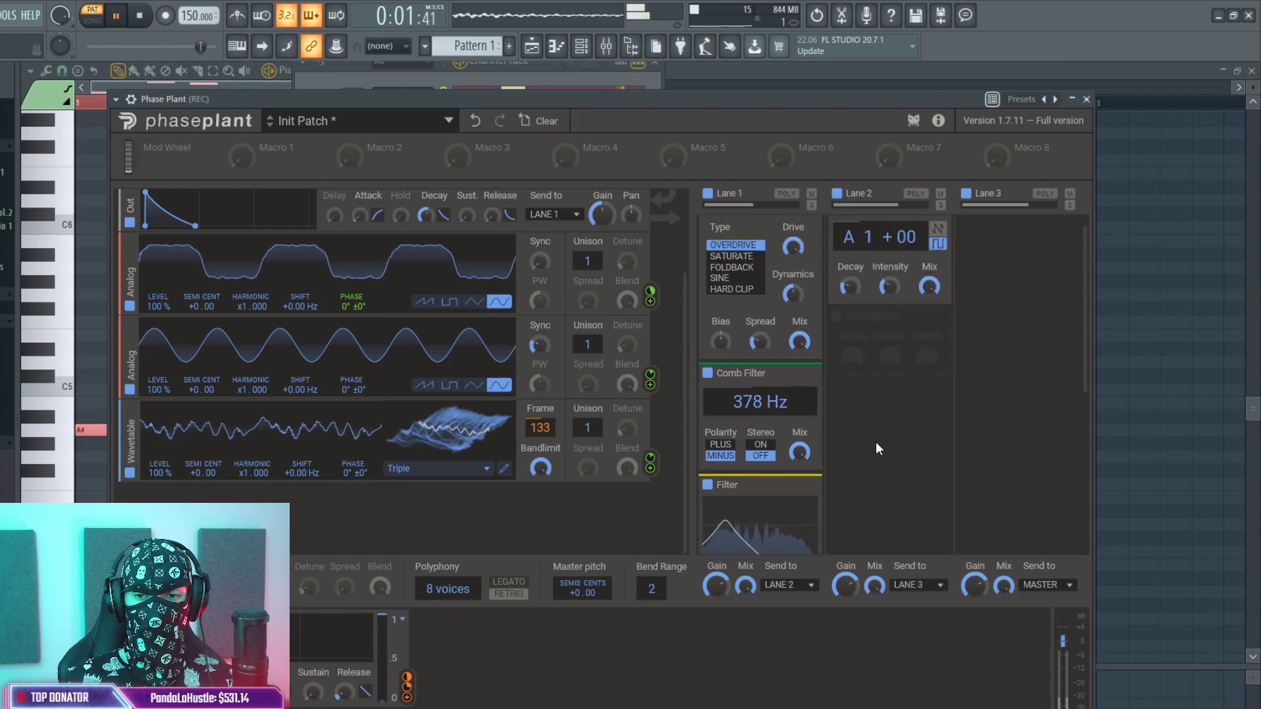
Compare the sound with the Resonator bypassed and re-enabled, and set the Distortion type to Saturate.
left_click(838, 229)
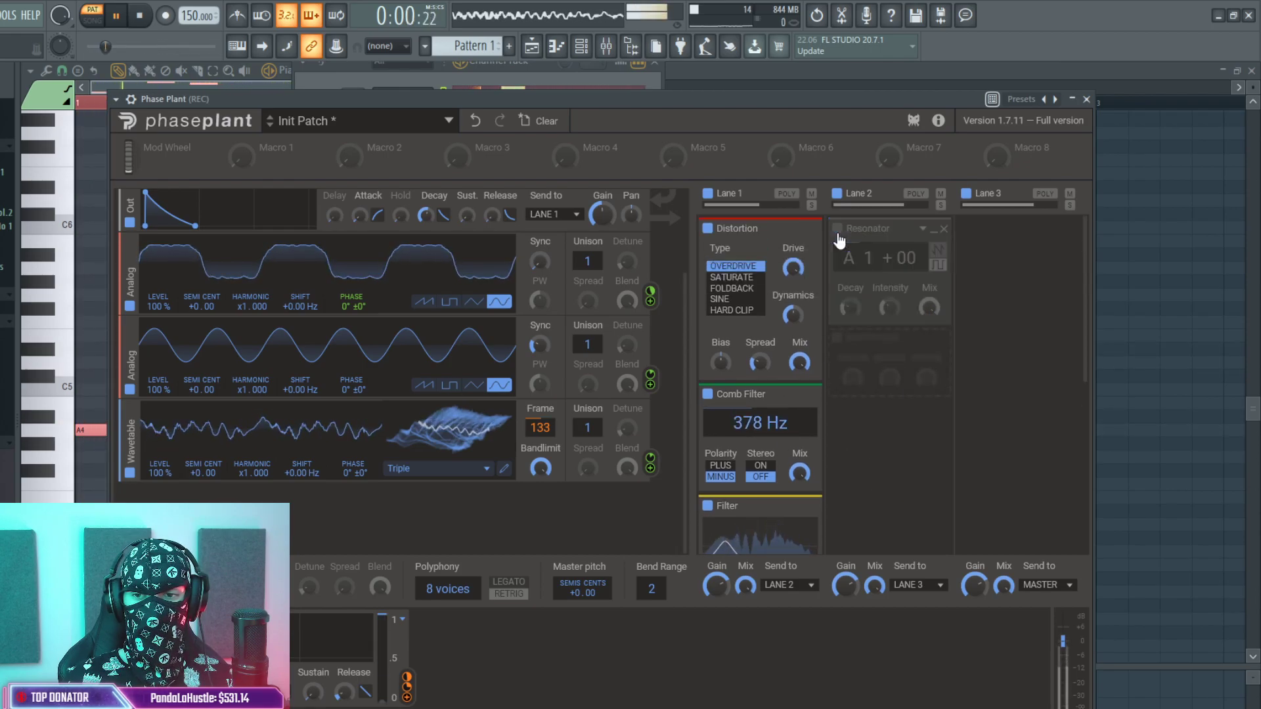
left_click(838, 229)
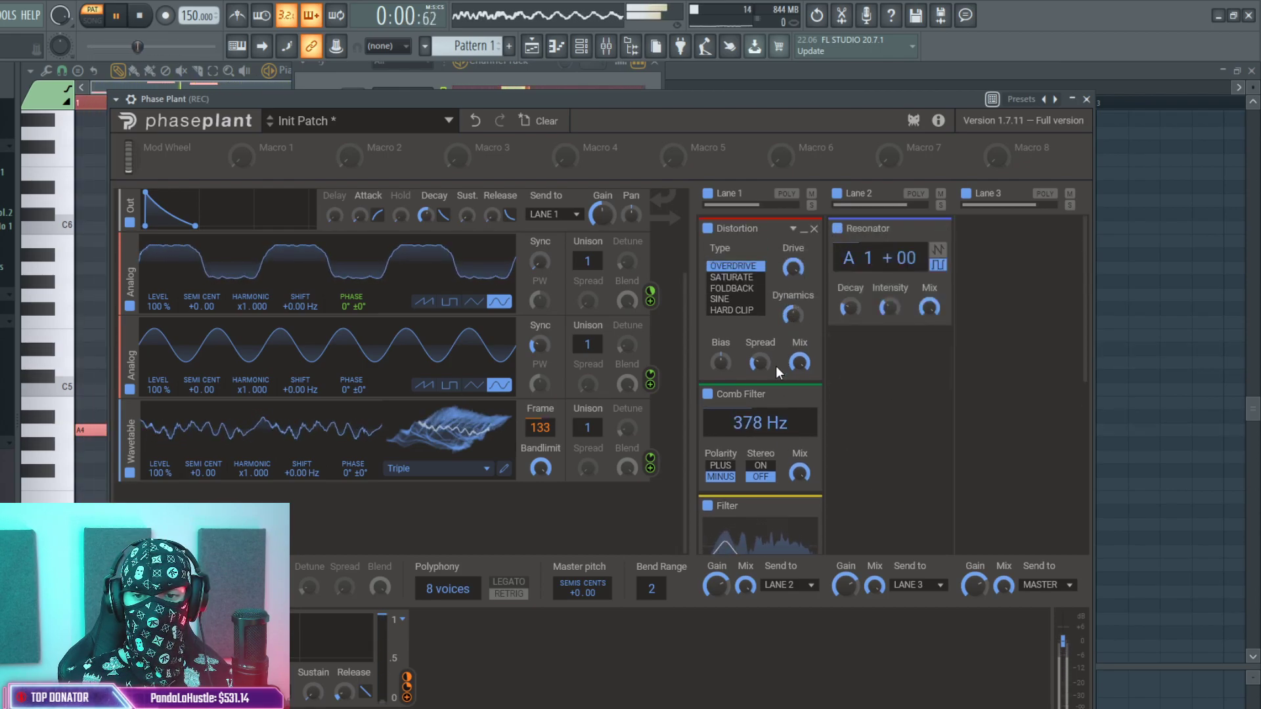
left_click(735, 277)
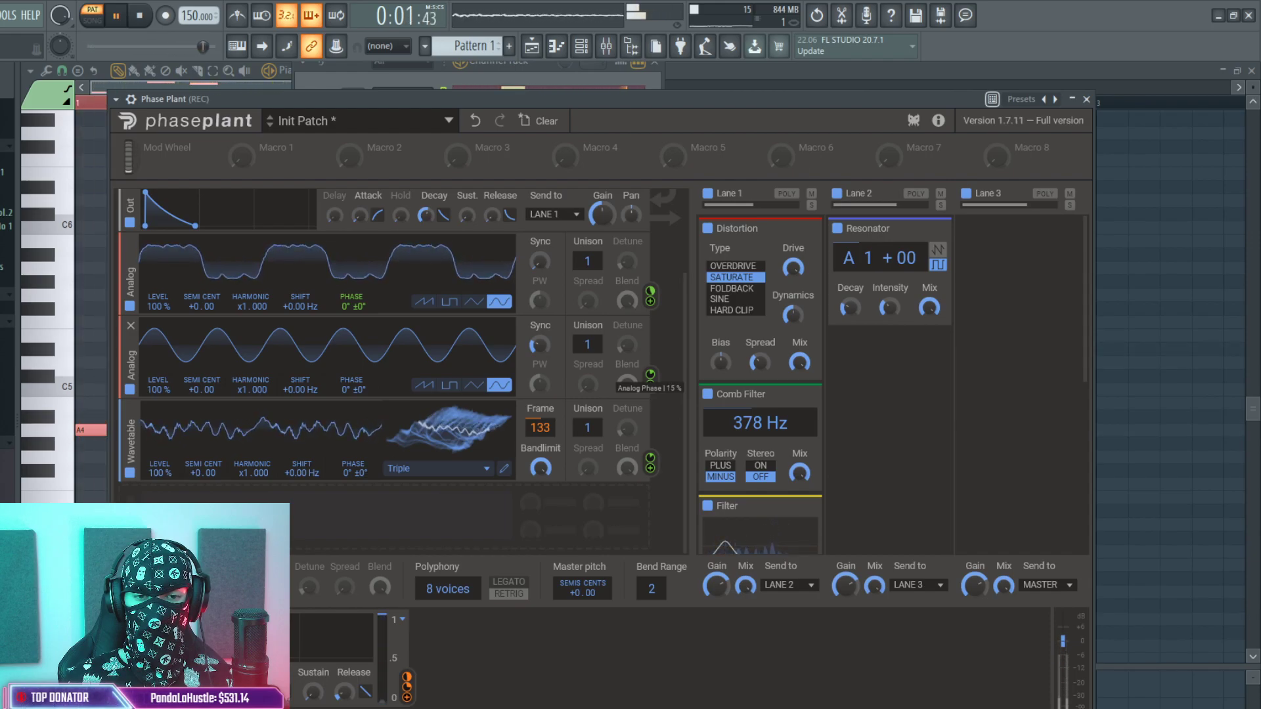
Set the Analog Phase modulation to 20% from the upper modulating Analog oscillator, 23% from the lower sine one and 12% from the wavetable.
key("ctrl+z")
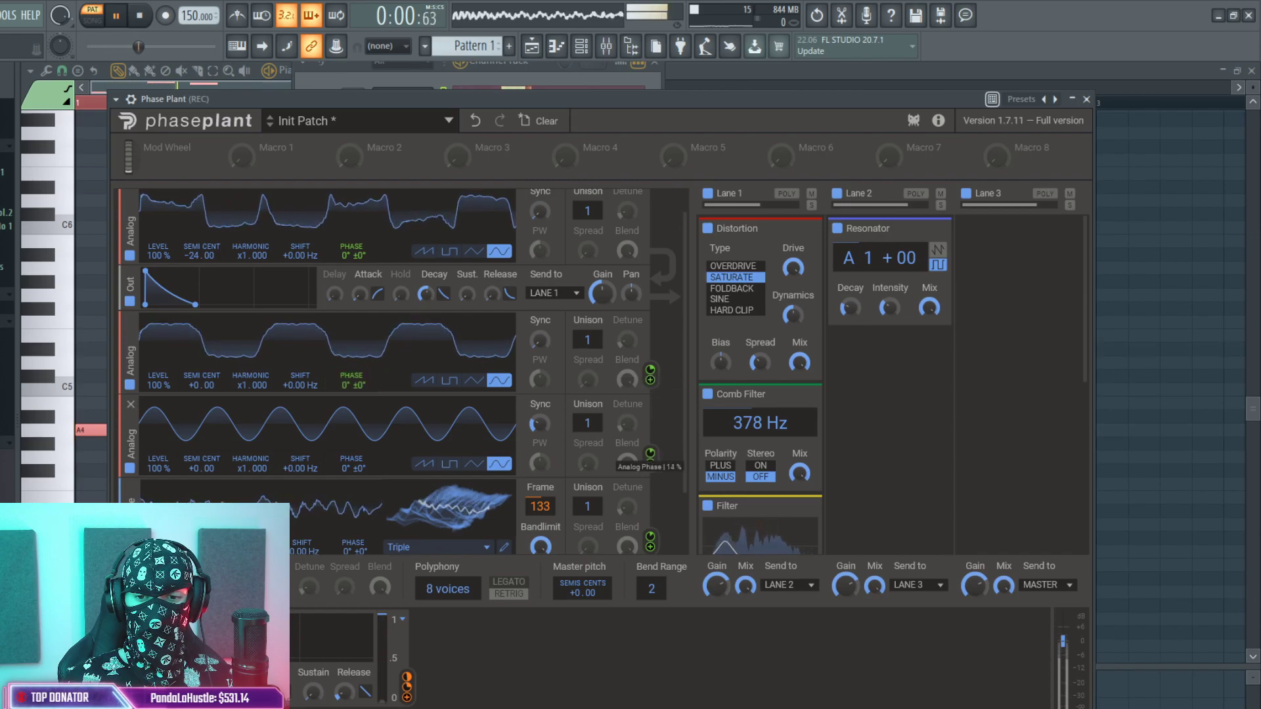
key("ctrl+z")
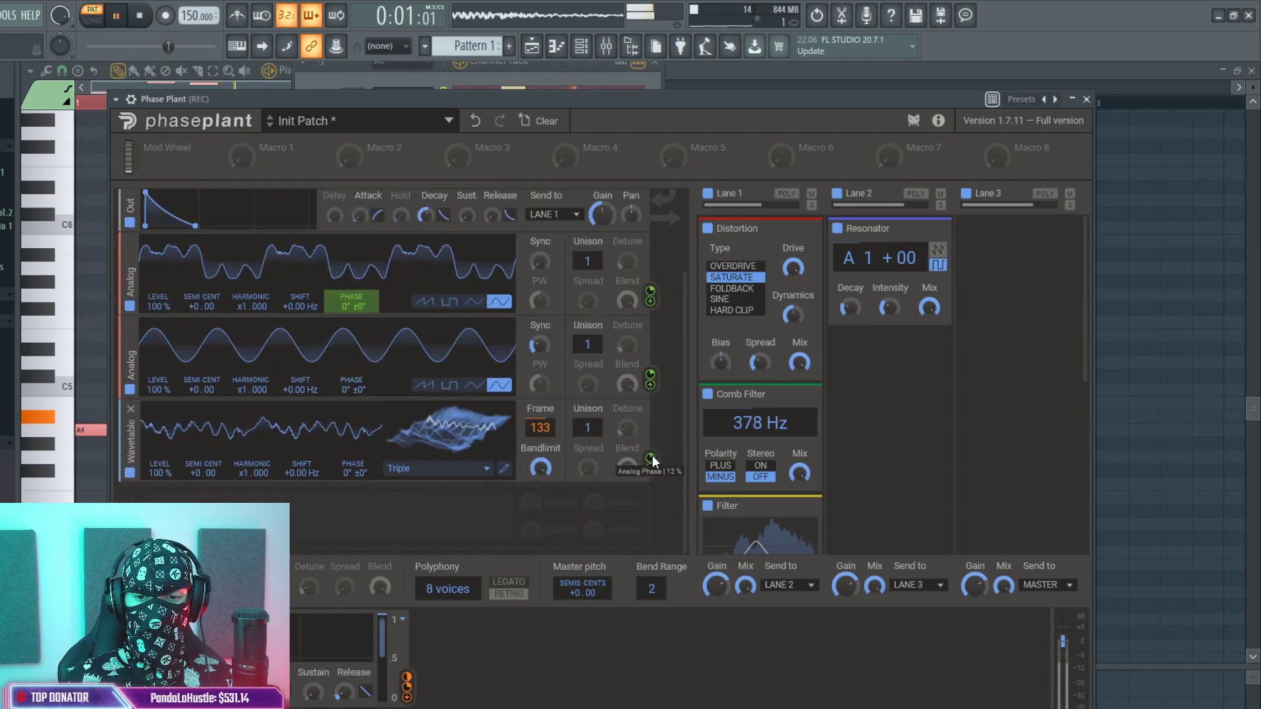
key("ctrl+z")
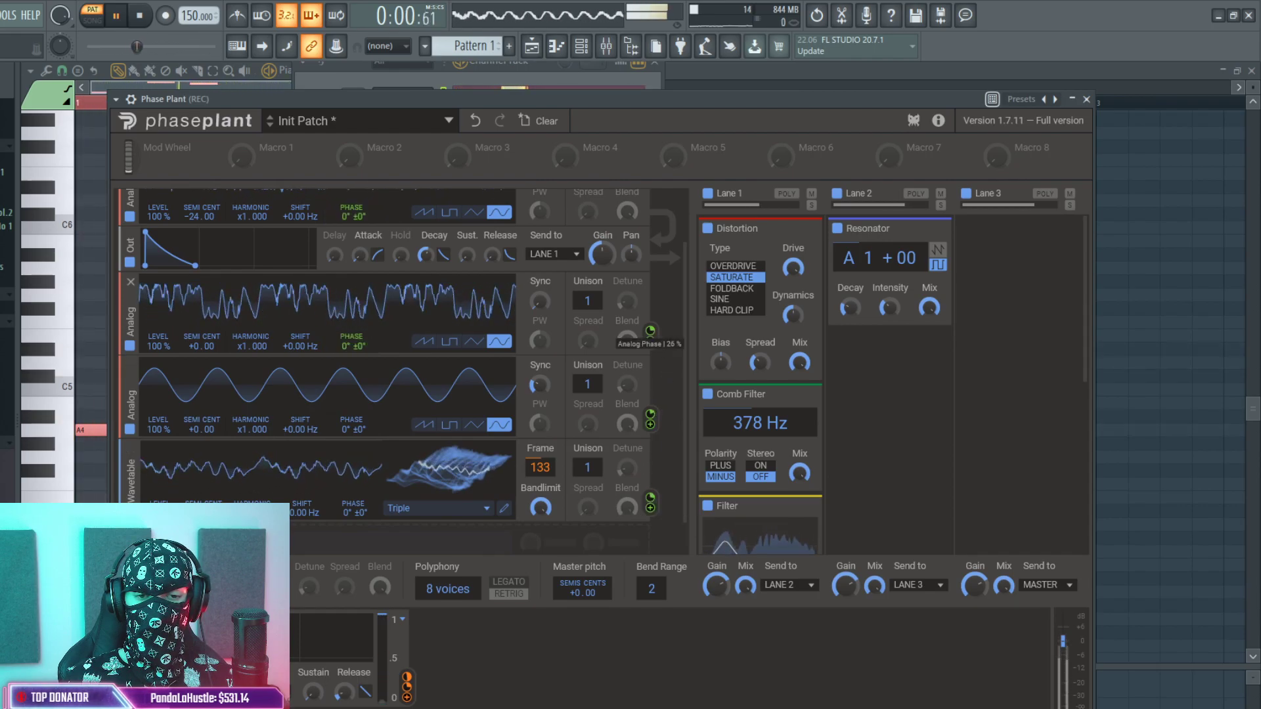
scroll(616, 394, "up", 1)
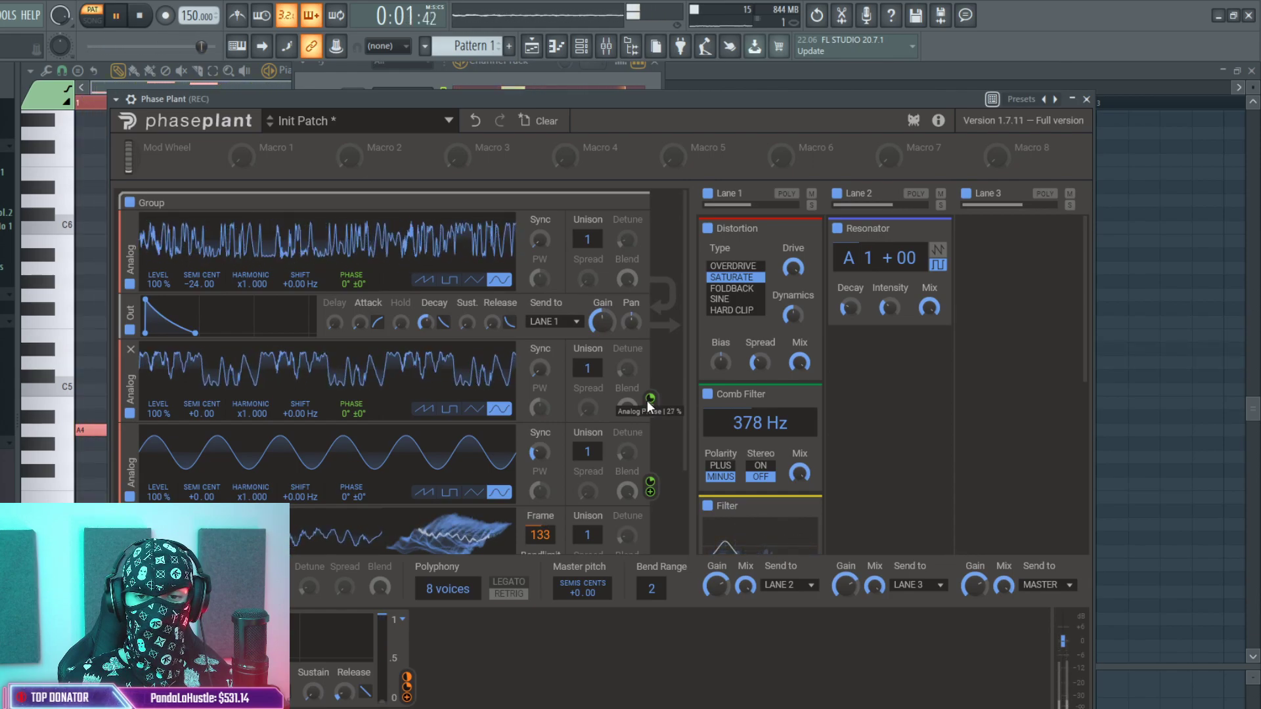
scroll(645, 466, "down", 1)
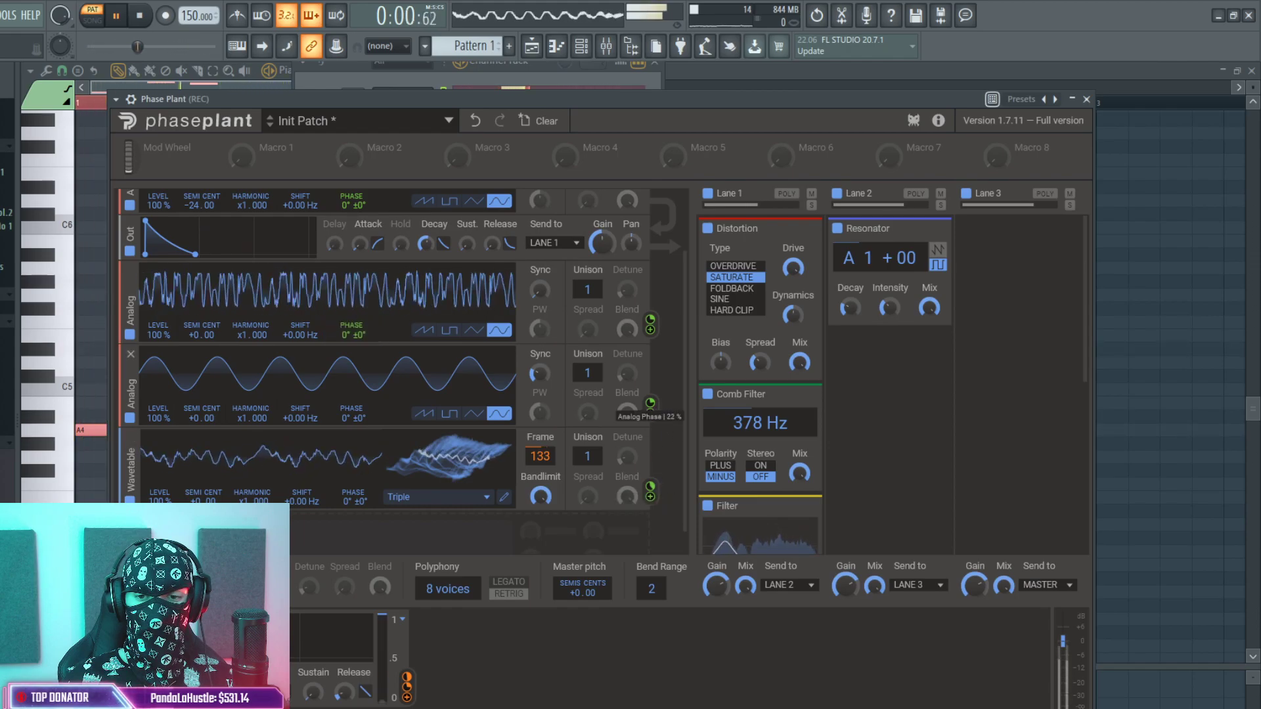
scroll(659, 404, "up", 1)
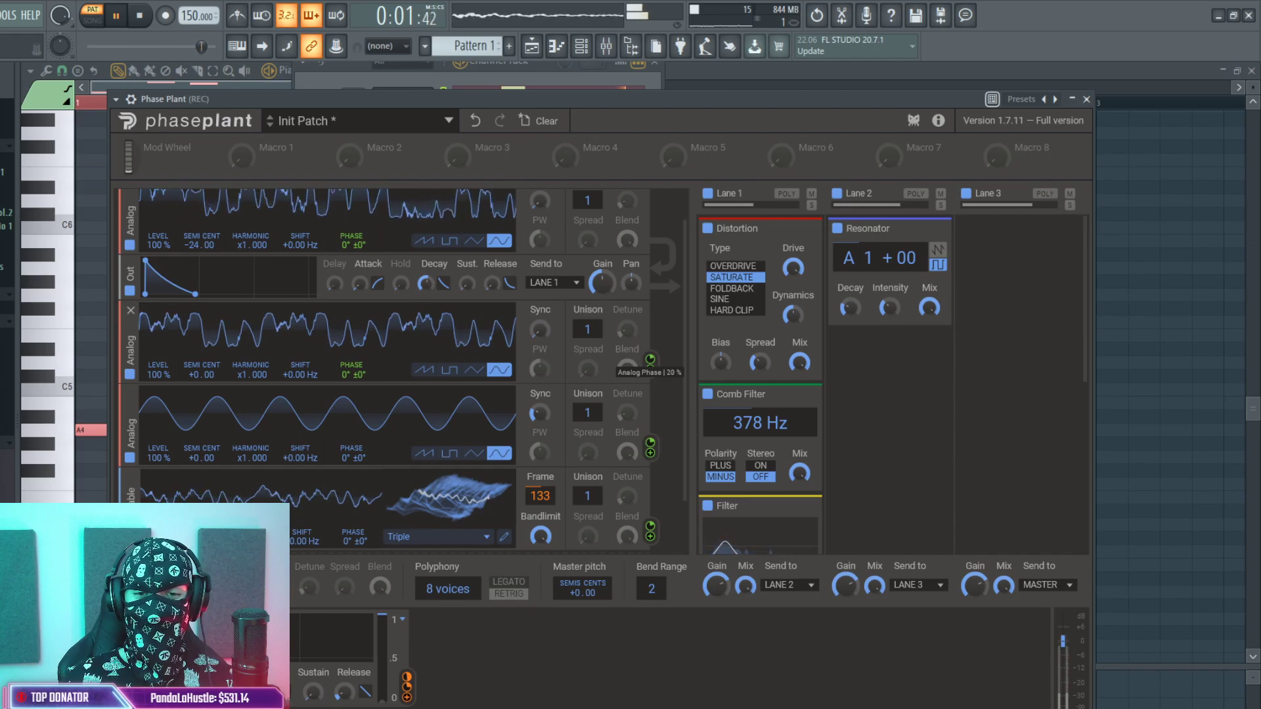
scroll(675, 413, "up", 1)
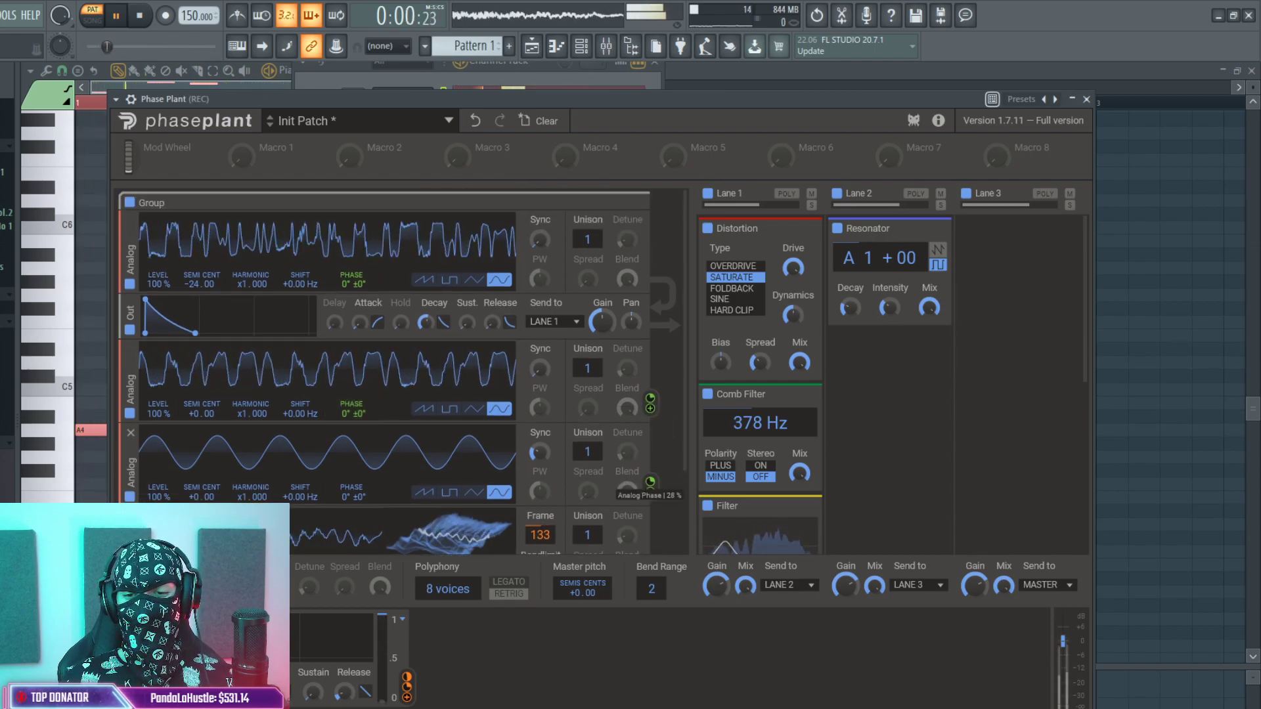
key("space")
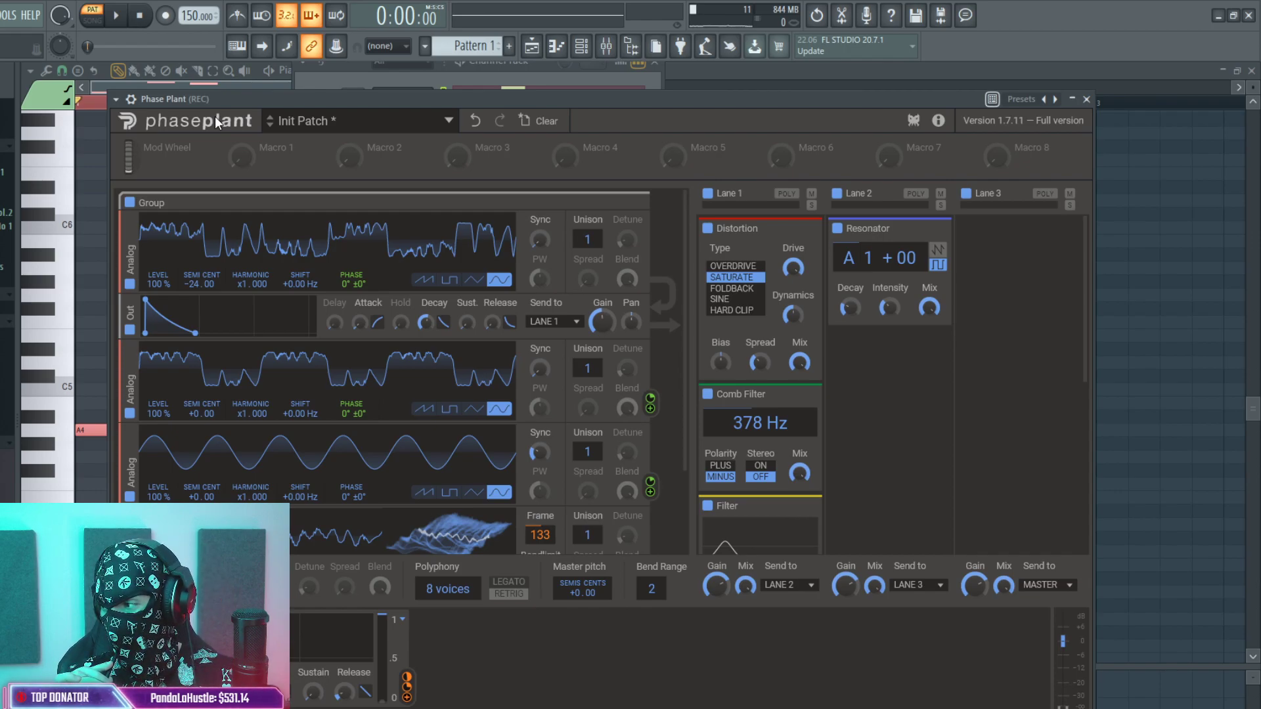
key("space")
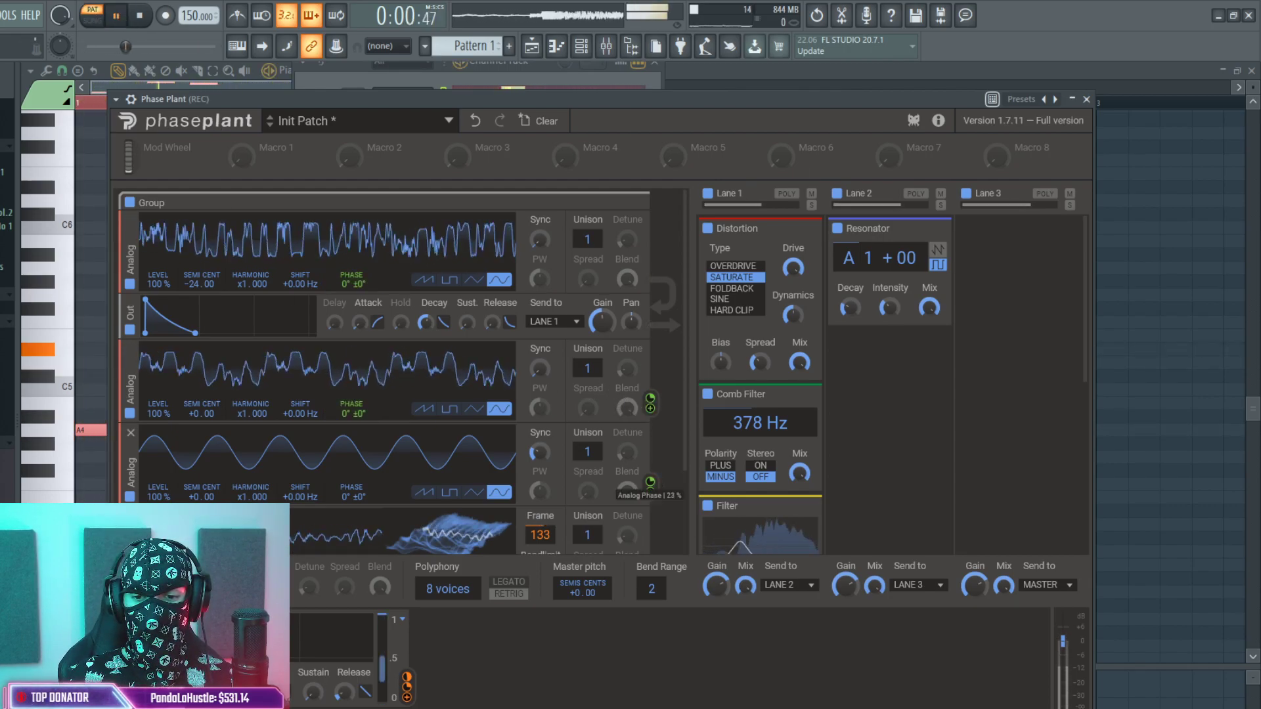
Set the wavetable frame to 147 and raise the Lane 2 Resonator pitch to G2.
scroll(653, 484, "down", 2)
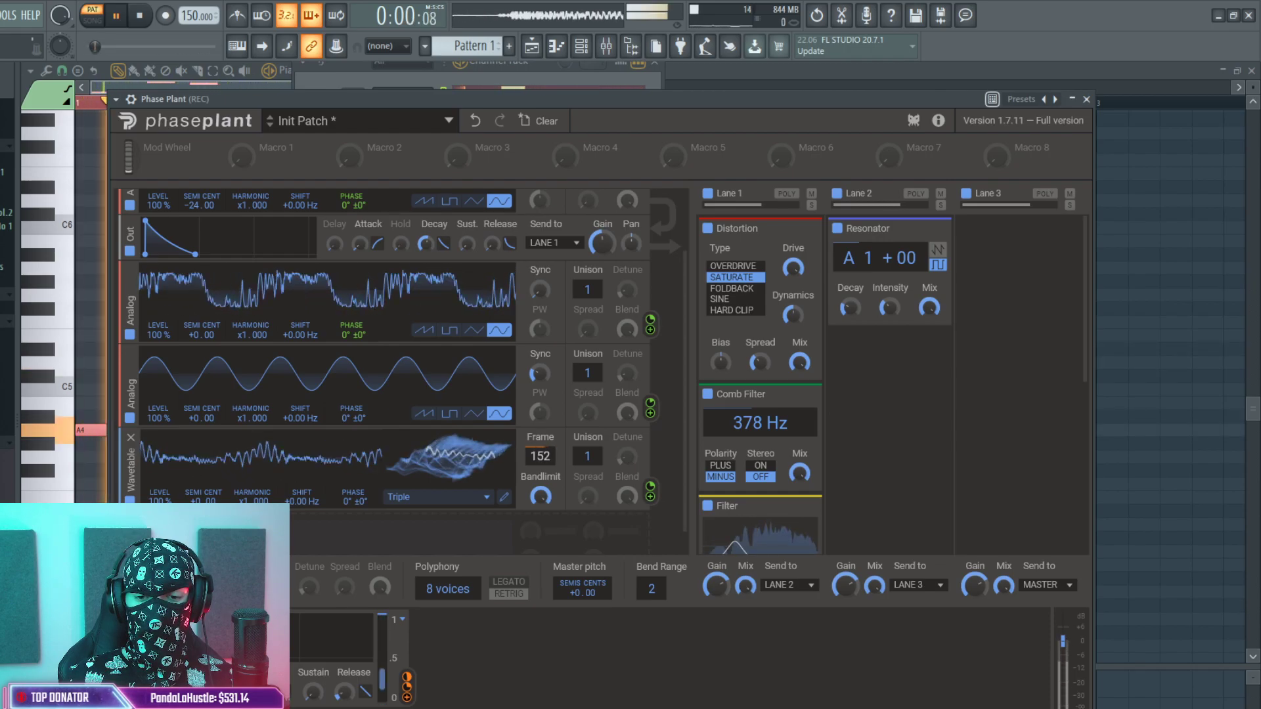
scroll(586, 407, "down", 1)
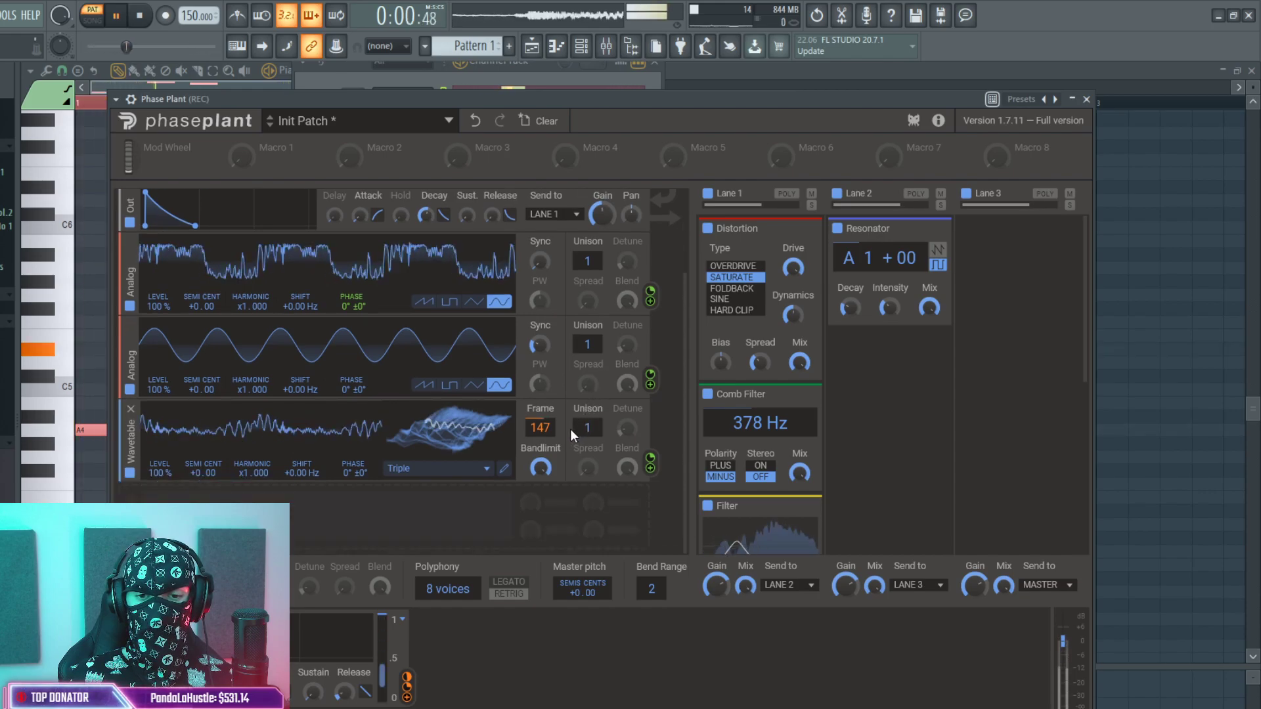
mouse_move(898, 263)
left_mouse_down()
mouse_move(899, 224)
mouse_move(898, 243)
left_mouse_up()
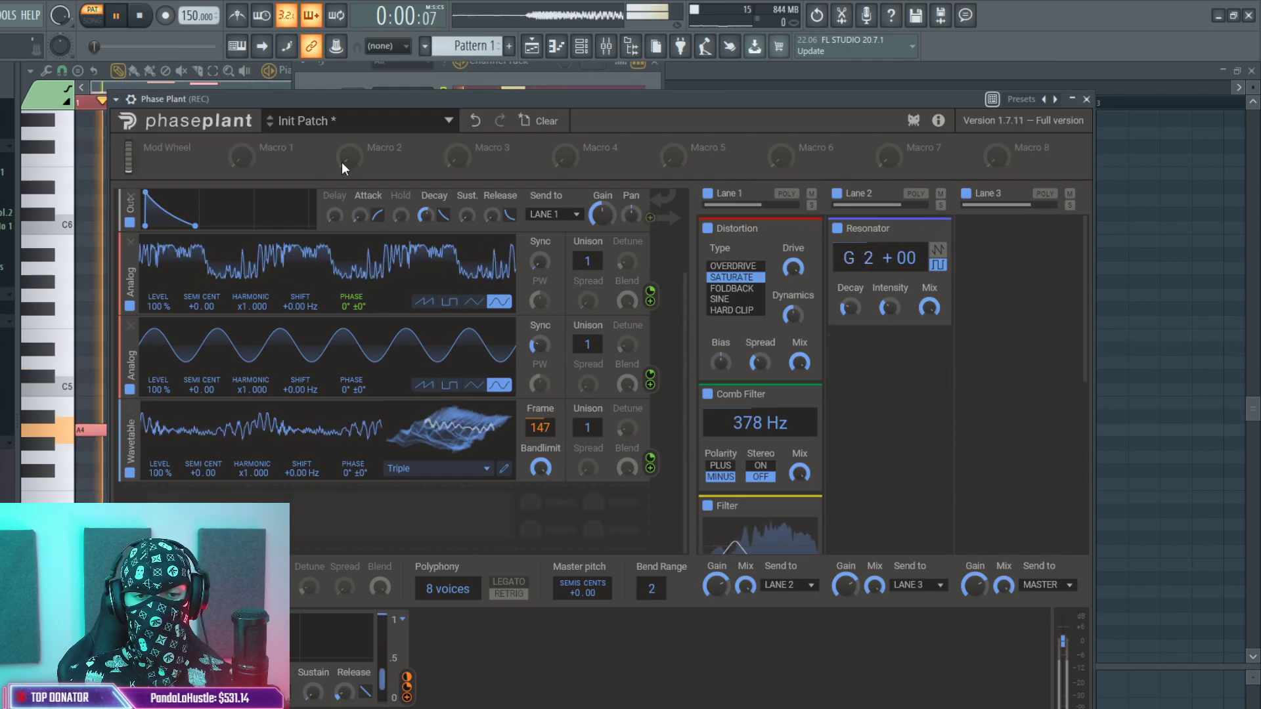
Unmute the Kick 2 channel and play the arrangement from the start in song mode to hear the bassline with the drums.
scroll(270, 203, "up", 5)
key("space")
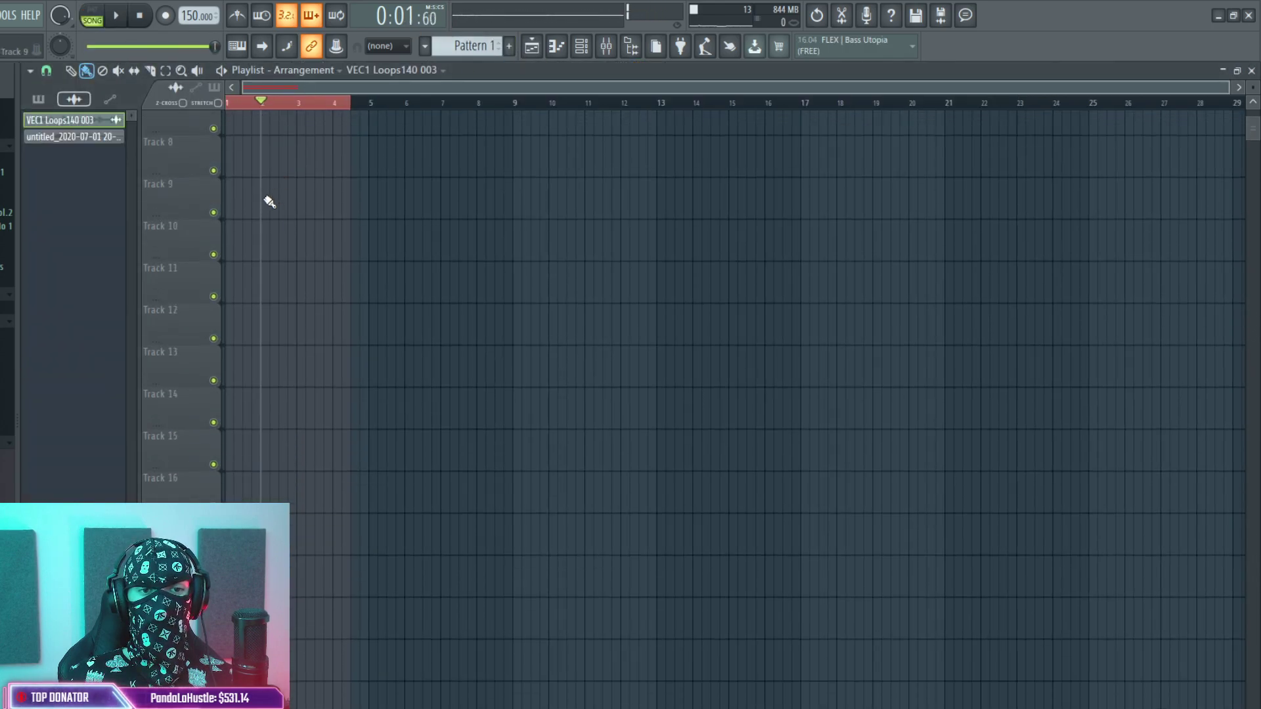
left_click(578, 47)
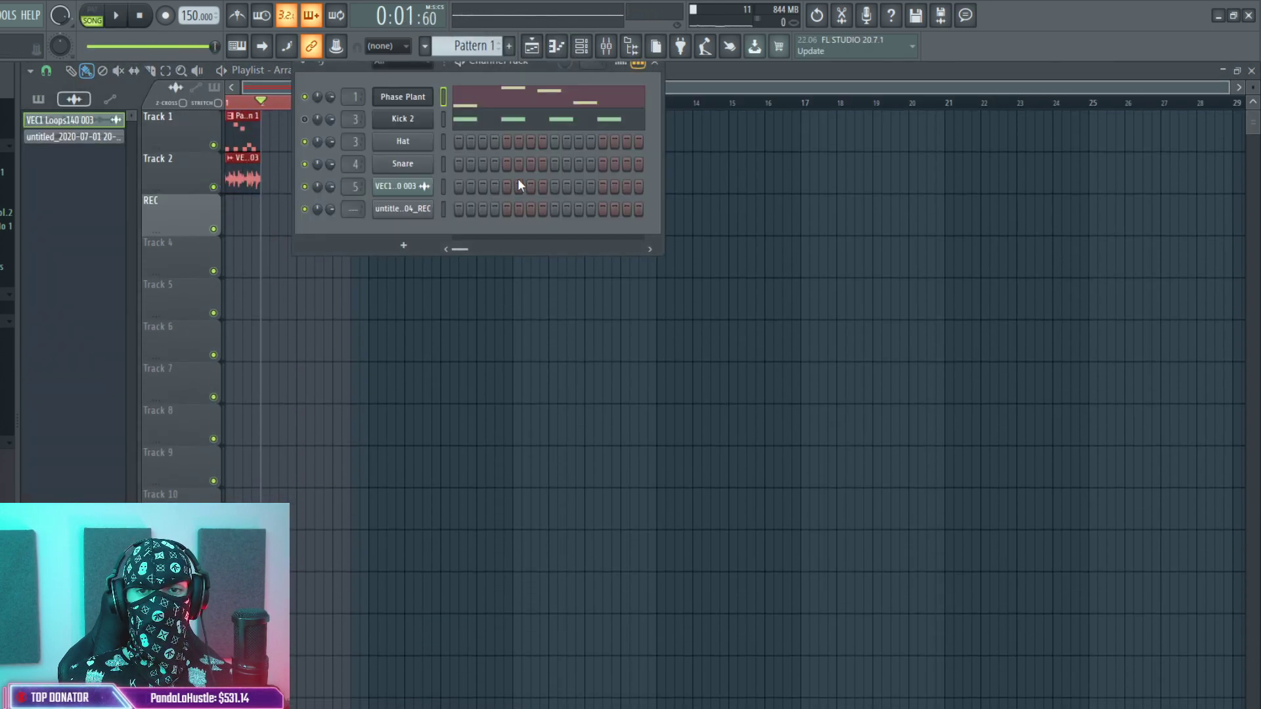
left_click(250, 93)
key("space")
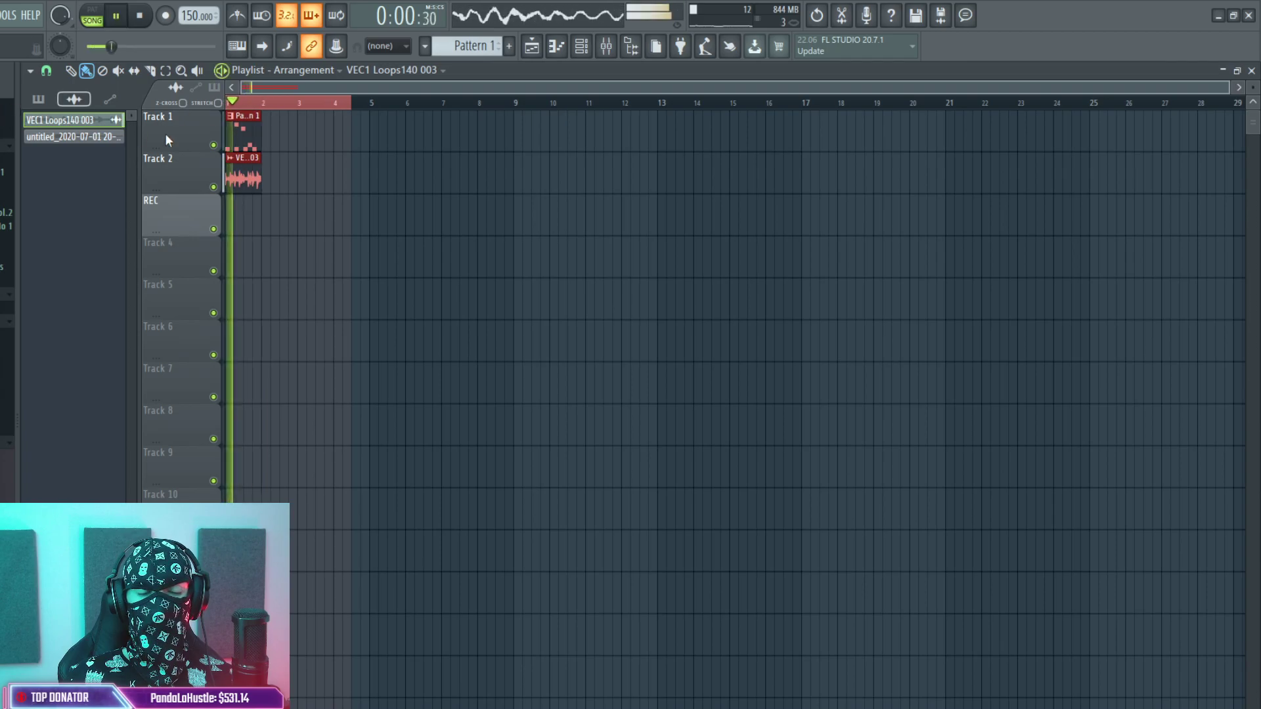
left_click(578, 47)
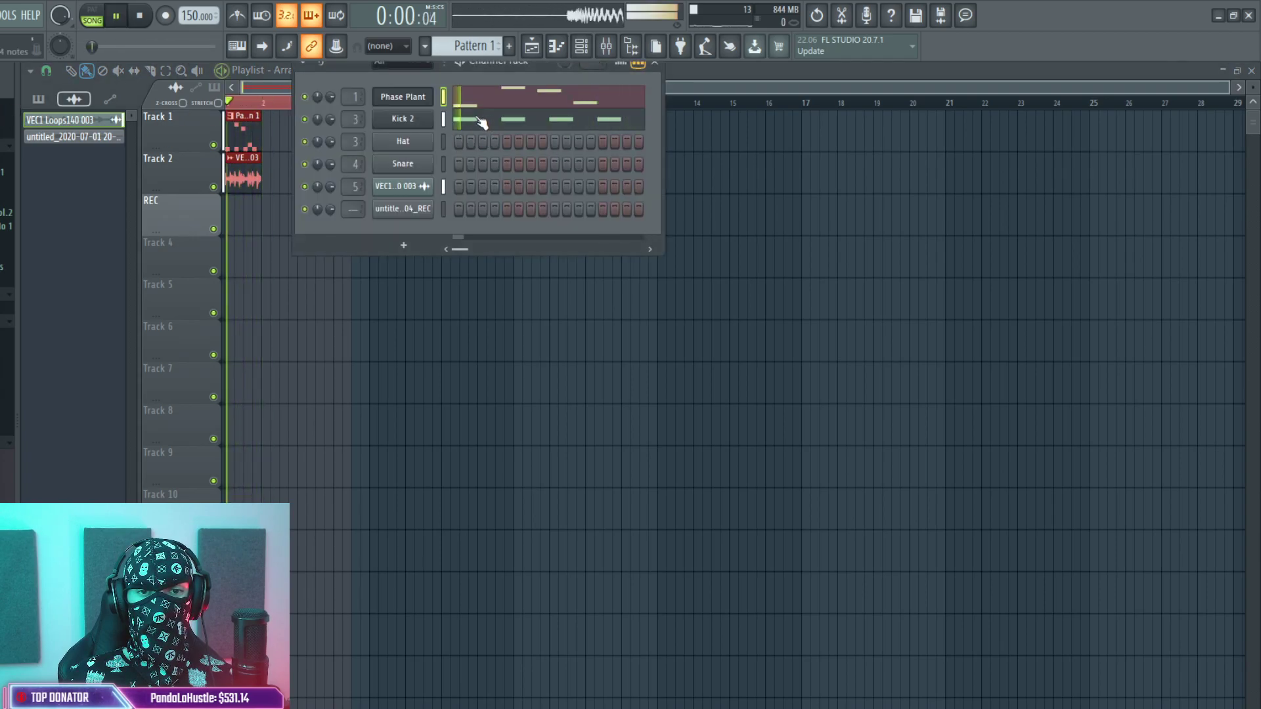
key("space")
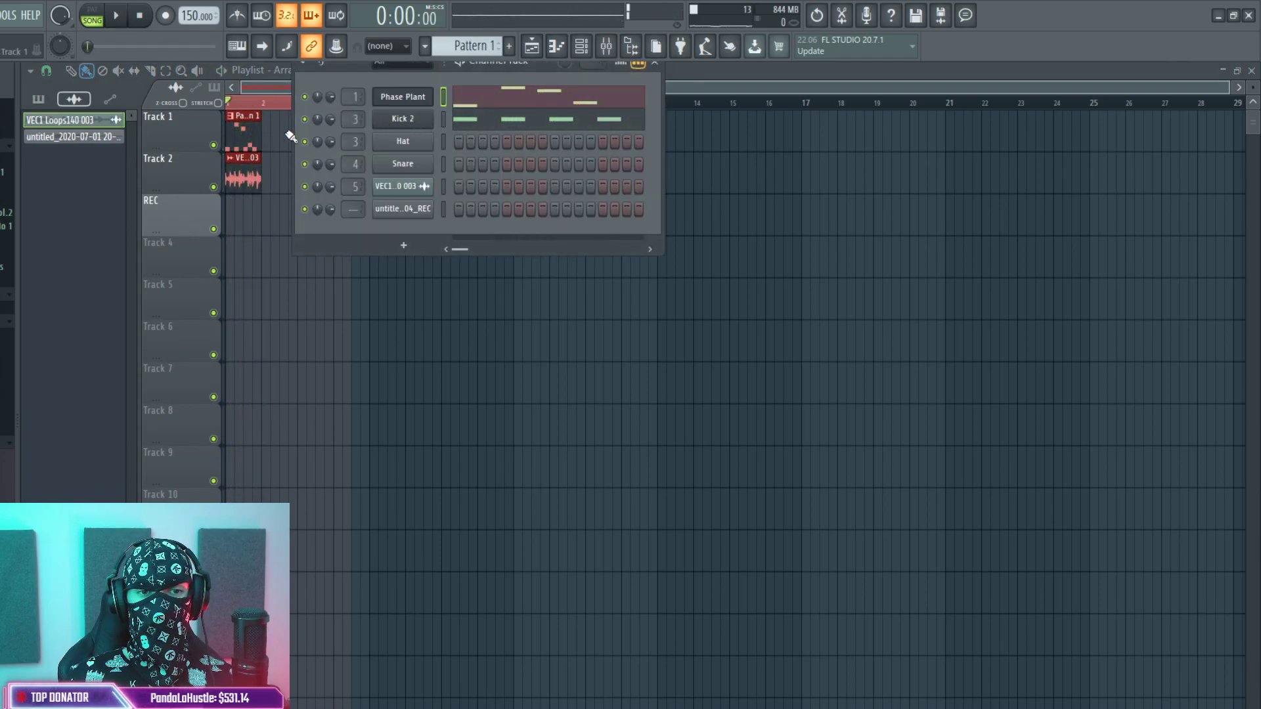
Rework the Phase Plant bassline into offbeat notes A4, A#4 and A4 between the kicks, deleting the D#5 note.
left_click(482, 103)
left_click_drag(98, 431, 162, 430)
key("space")
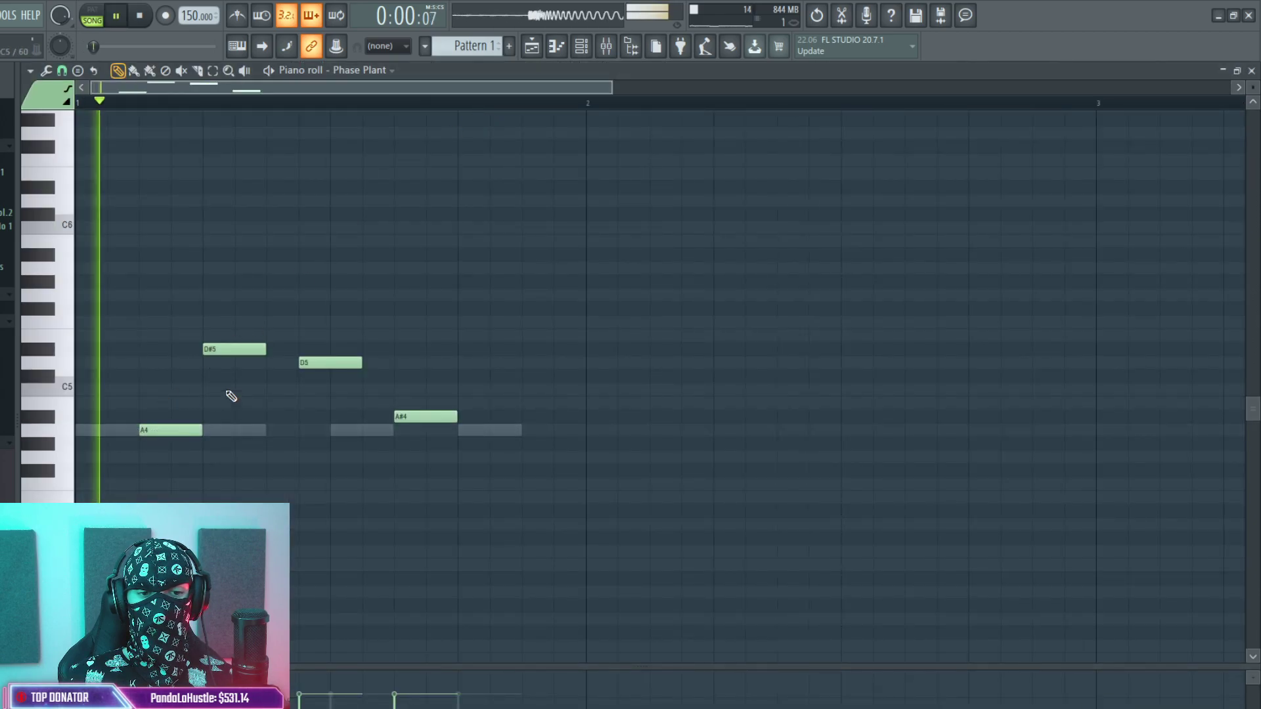
right_click(234, 349)
key("space")
left_click(315, 359)
left_click_drag(315, 360, 283, 413)
key("space")
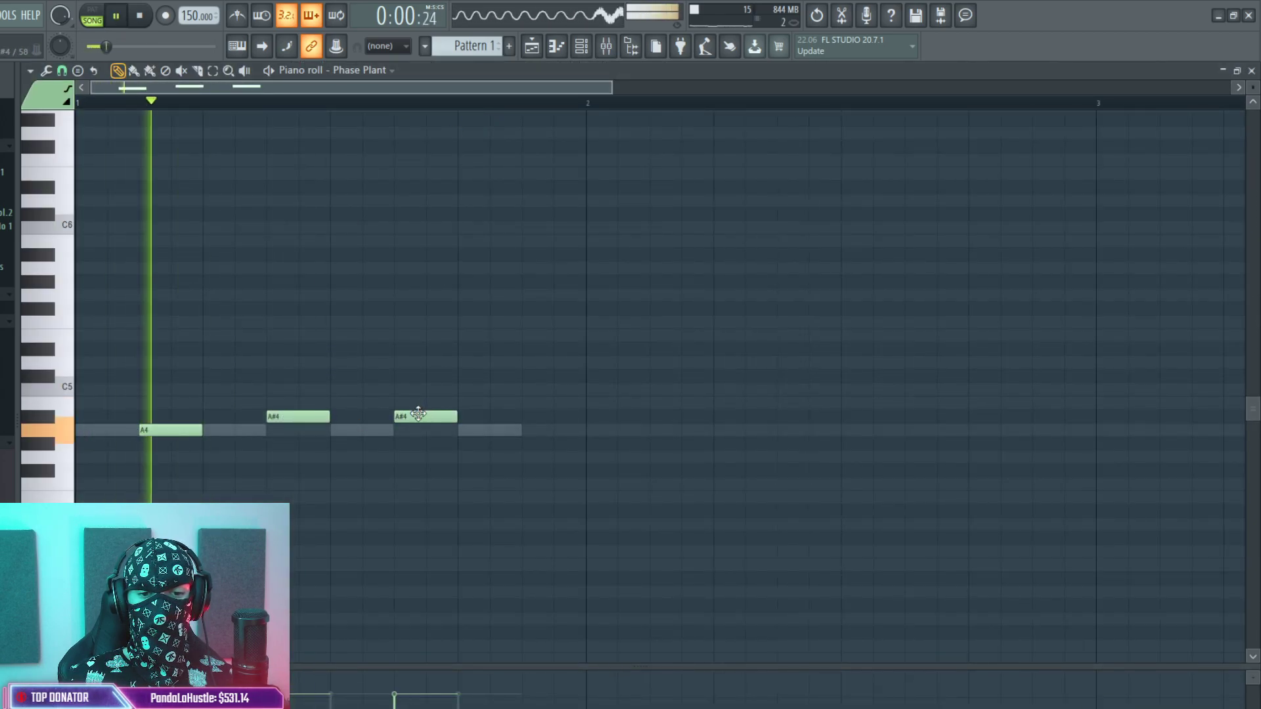
left_click_drag(411, 418, 410, 432)
Try two short D4 notes at the end of the first bar and remove them.
left_click(547, 501)
left_click_drag(585, 498, 543, 524)
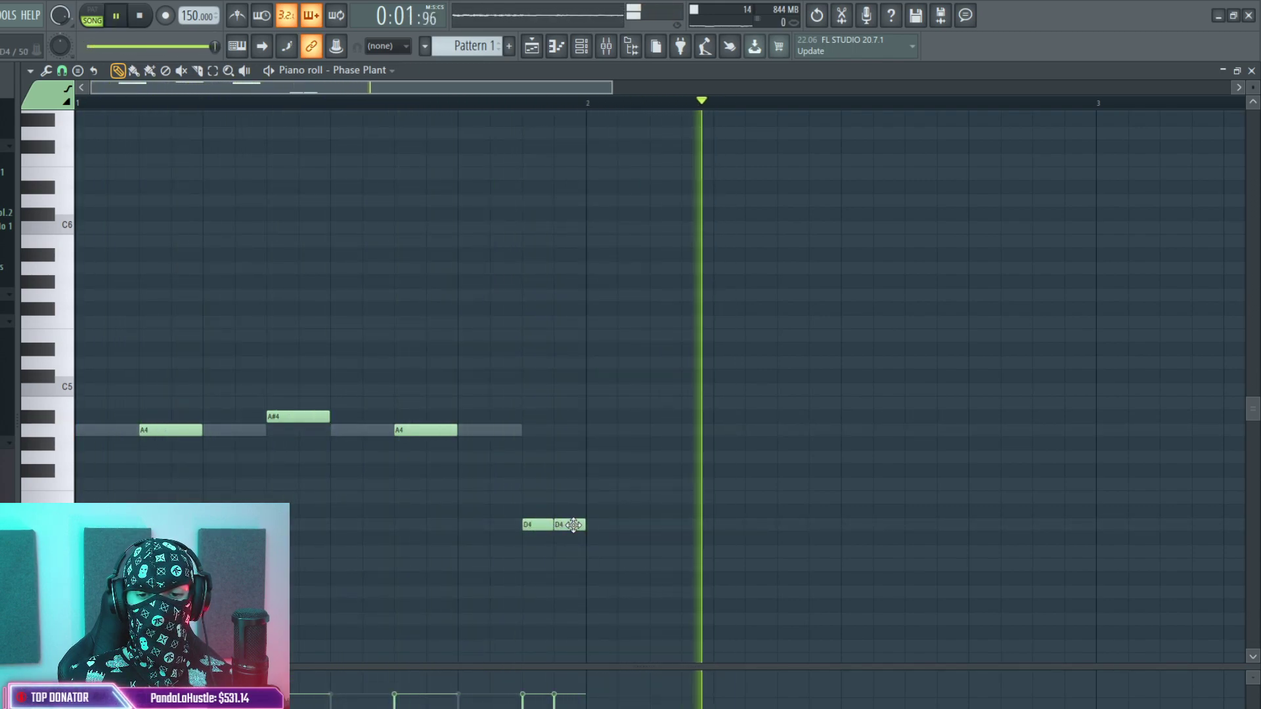
key("space")
right_click(549, 524)
Switch to pattern mode and play the three-note bassline.
left_click(92, 15)
key("space")
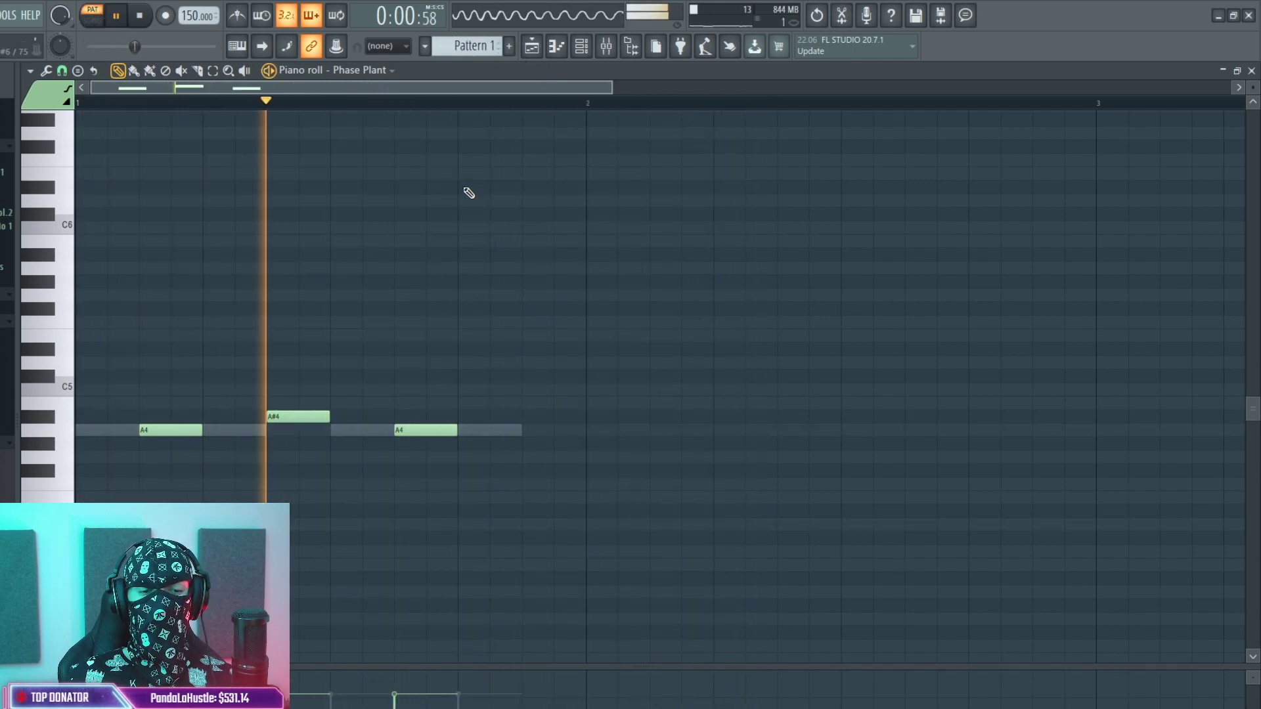
key("space")
Raise the Transient Shaper attack in Phase Plant to around neutral and set the wavetable frame to 187 while the pattern plays.
left_click(582, 46)
left_click(399, 99)
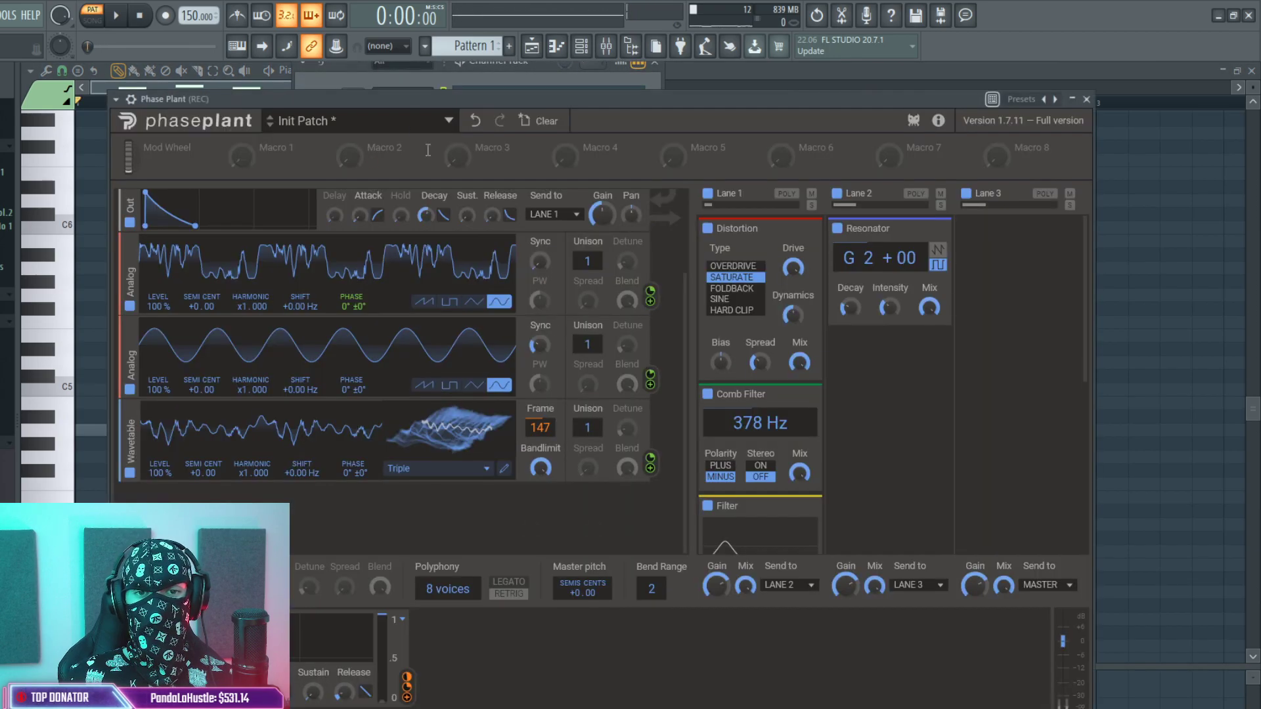
scroll(782, 433, "down", 5)
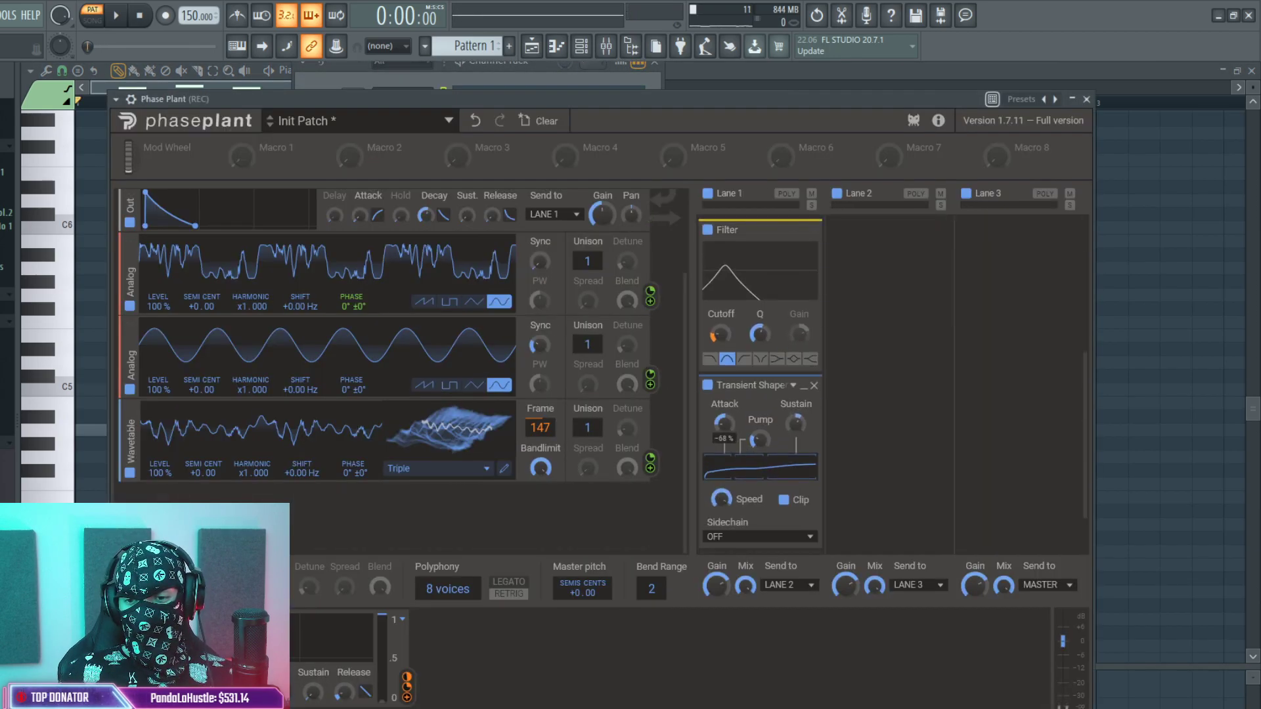
key("space")
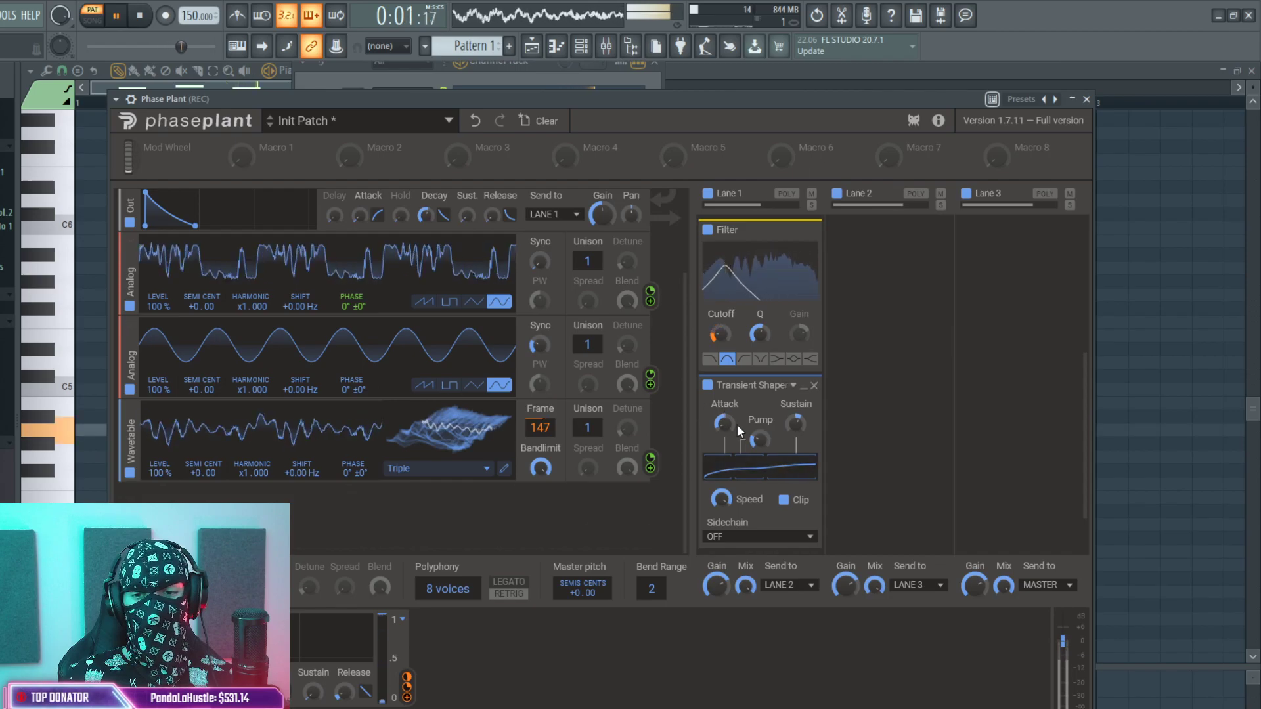
left_click_drag(760, 441, 724, 428)
left_click_drag(540, 427, 539, 405)
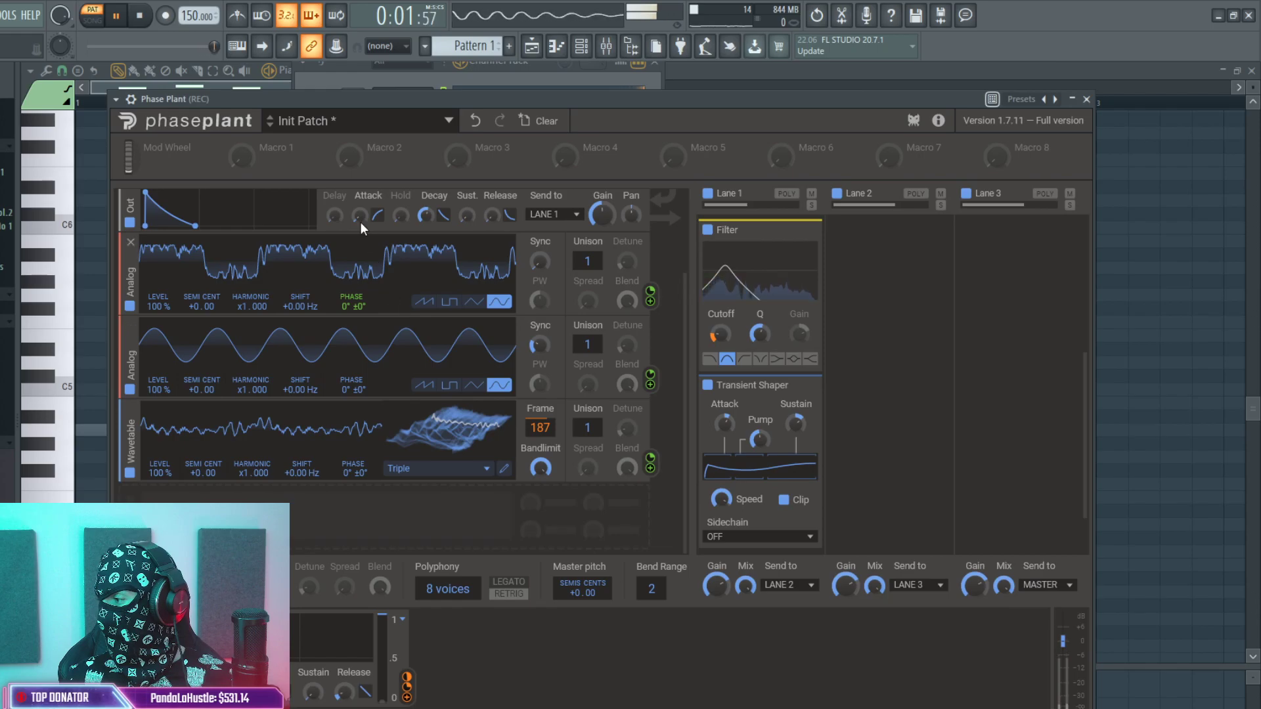
left_click(138, 16)
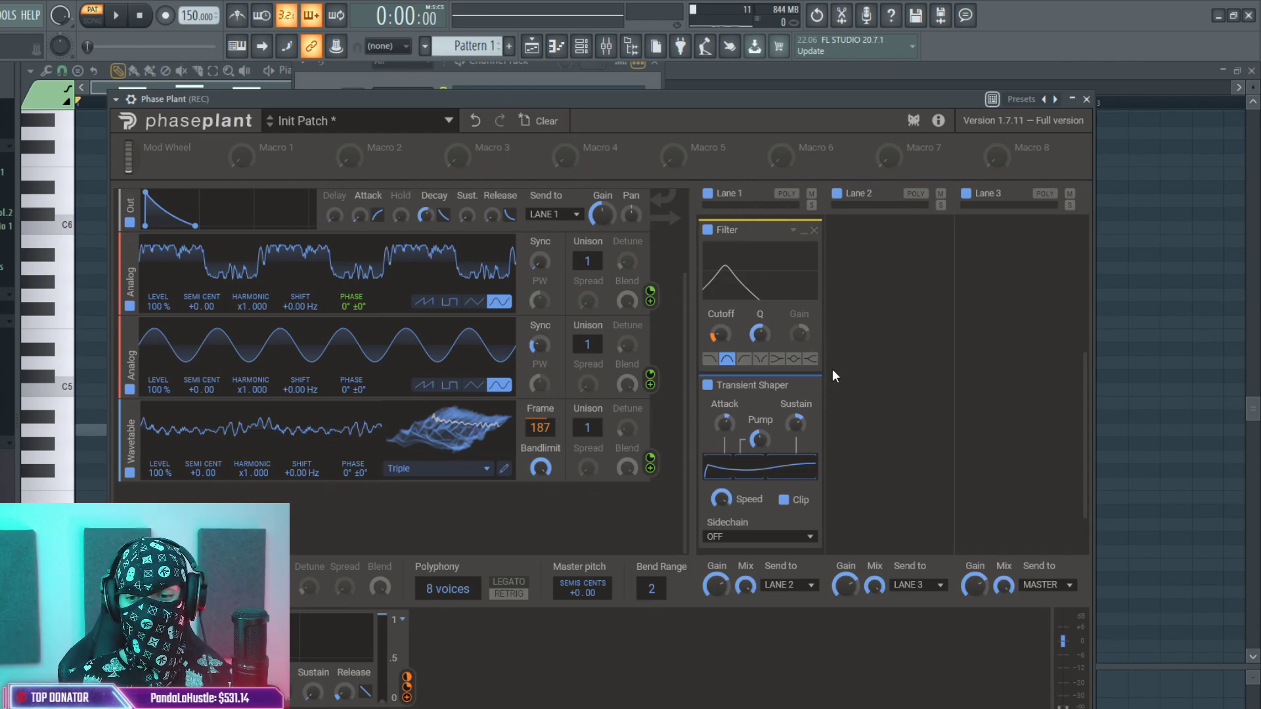
Try the Transient Shaper sustain at 100% during playback and return it to its neutral position.
scroll(814, 407, "up", 1)
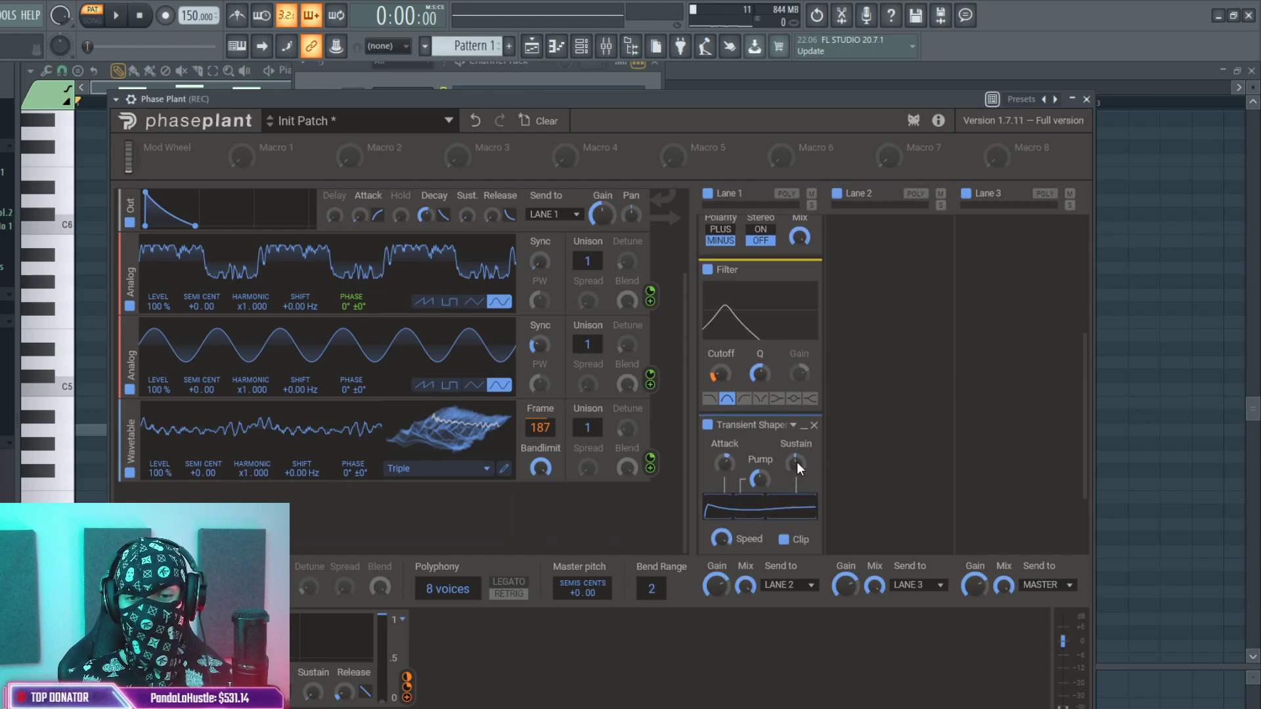
key("space")
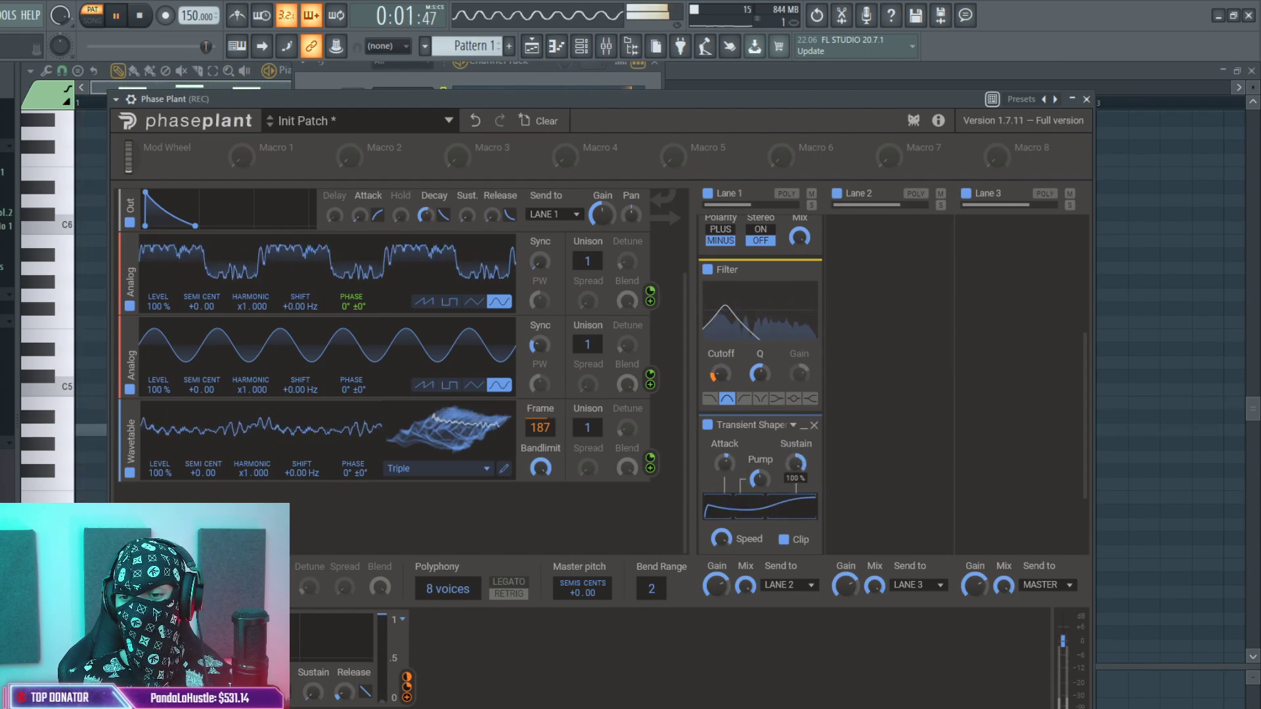
mouse_move(795, 464)
left_mouse_down()
mouse_move(796, 434)
mouse_move(795, 464)
left_mouse_up()
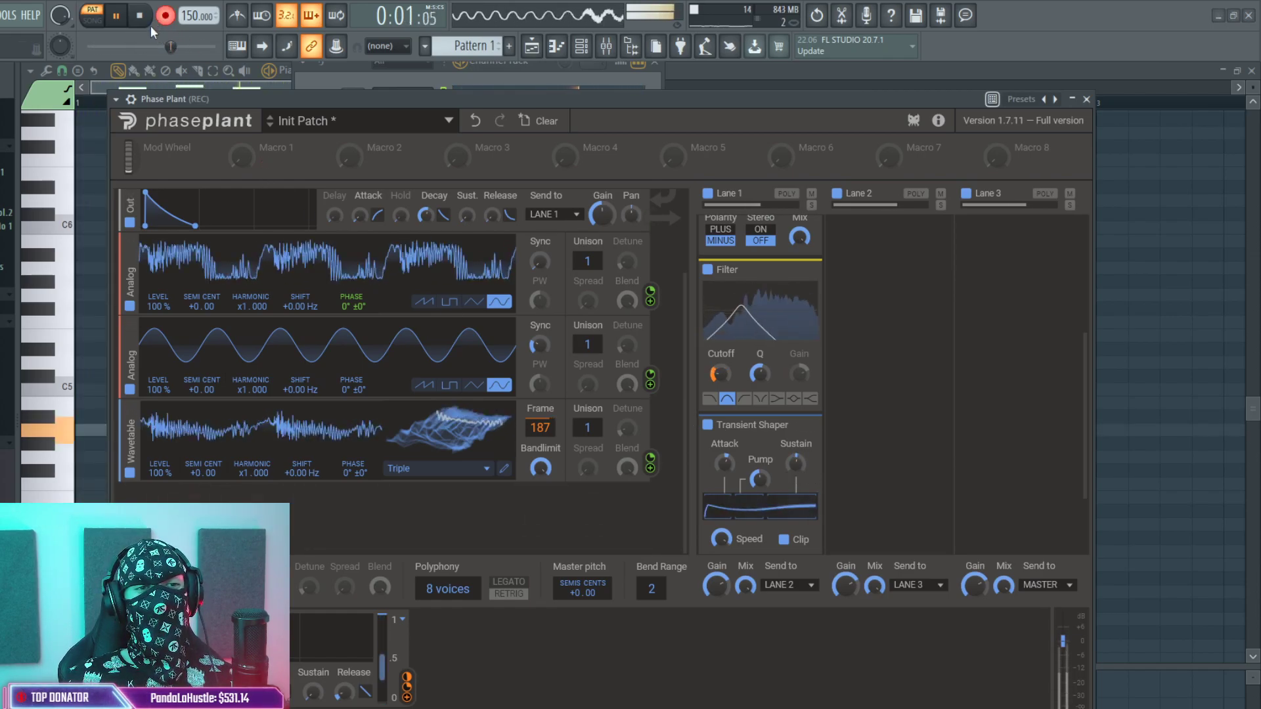
key("space")
Play the pattern to judge the sound with the current Transient Shaper, Distortion and Resonator settings.
scroll(795, 463, "down", 2)
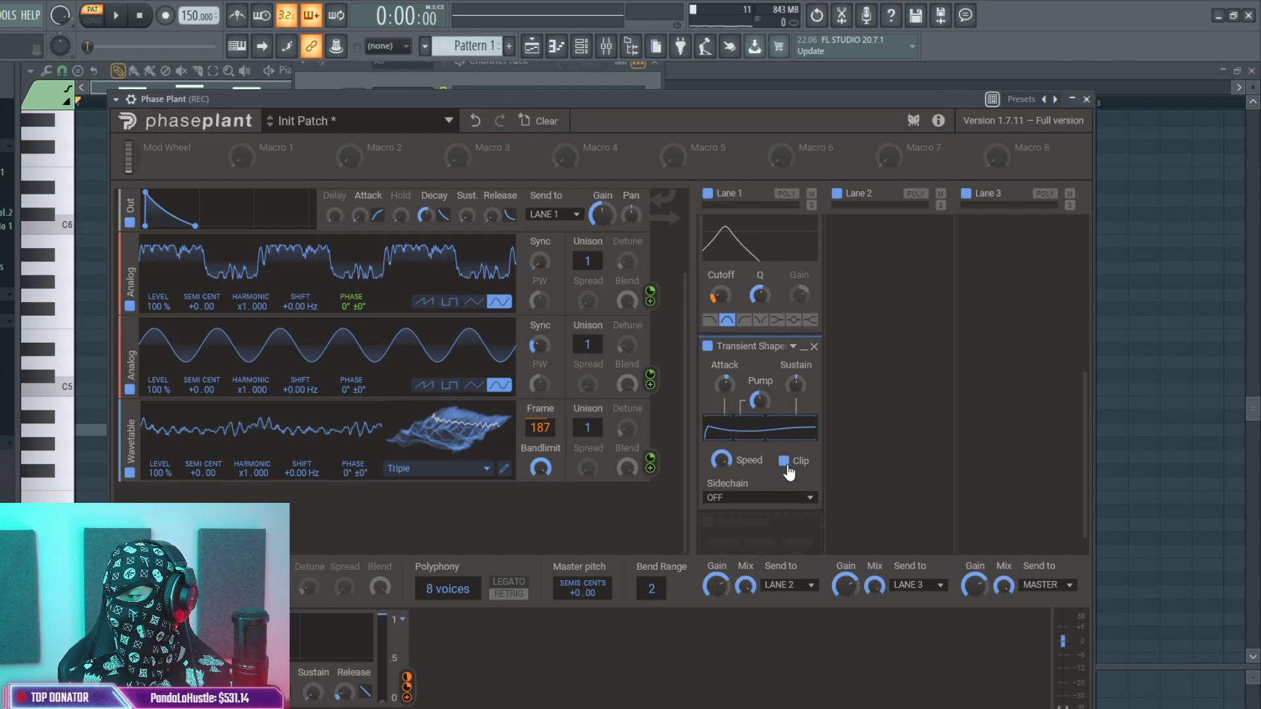
key("space")
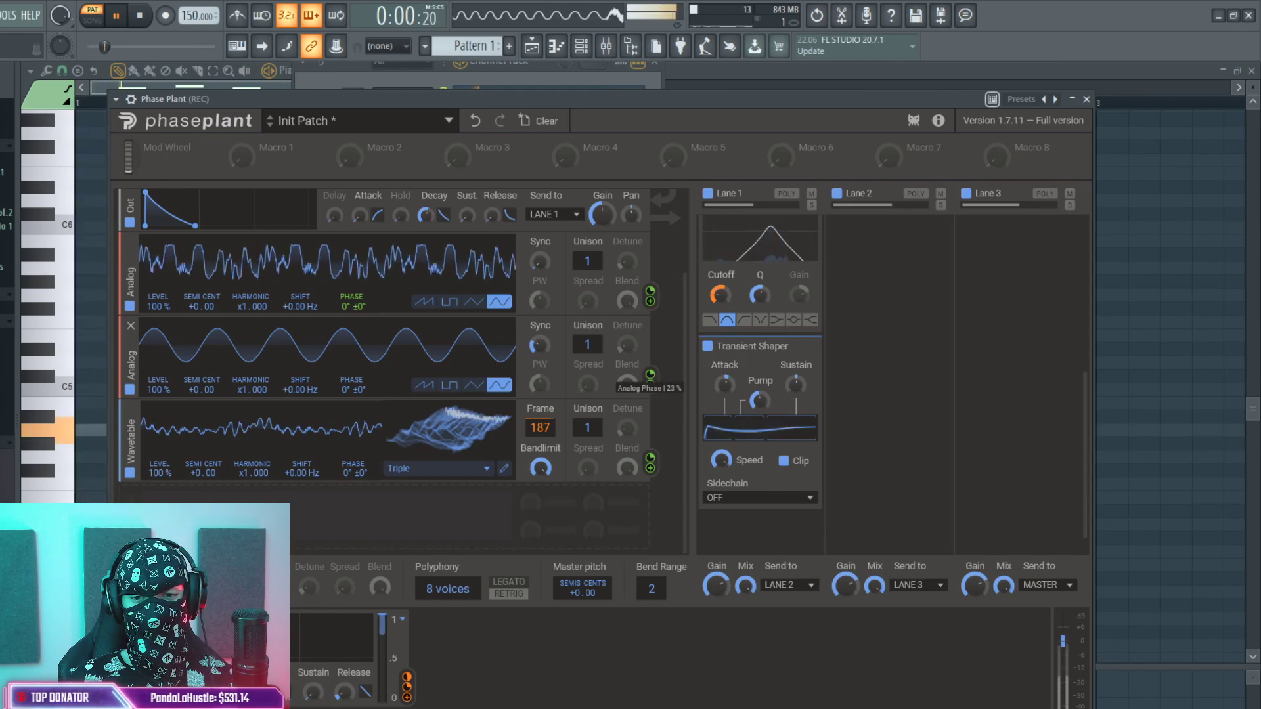
scroll(830, 427, "up", 5)
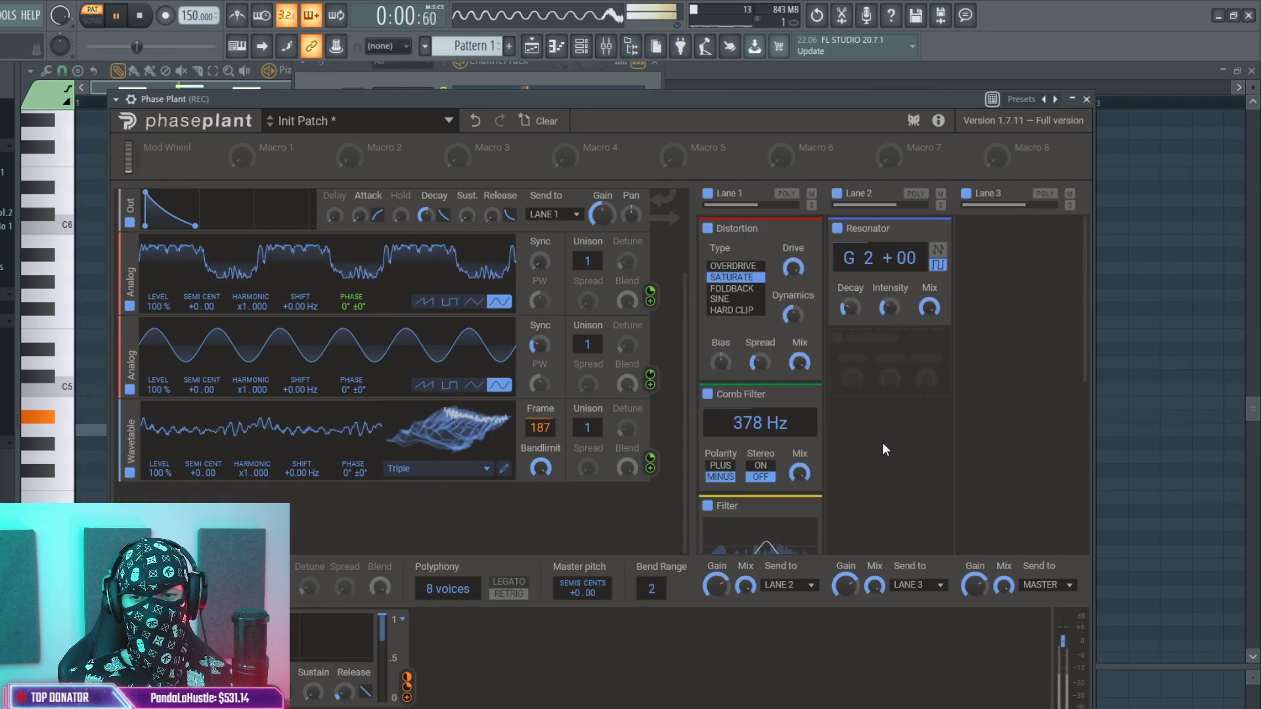
left_click(147, 19)
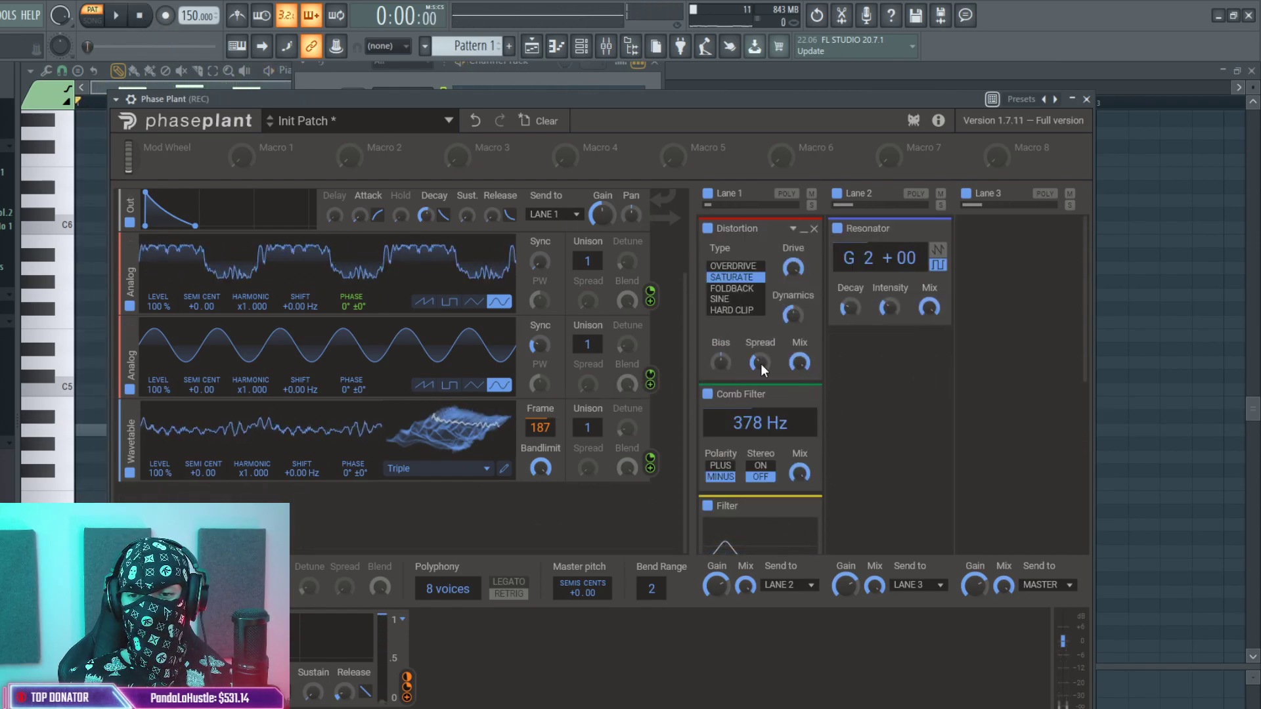
Set the Comb Filter to 318 Hz, and the wavetable to frame 171 with 19% Analog Phase modulation.
left_click_drag(771, 366, 760, 432)
key("space")
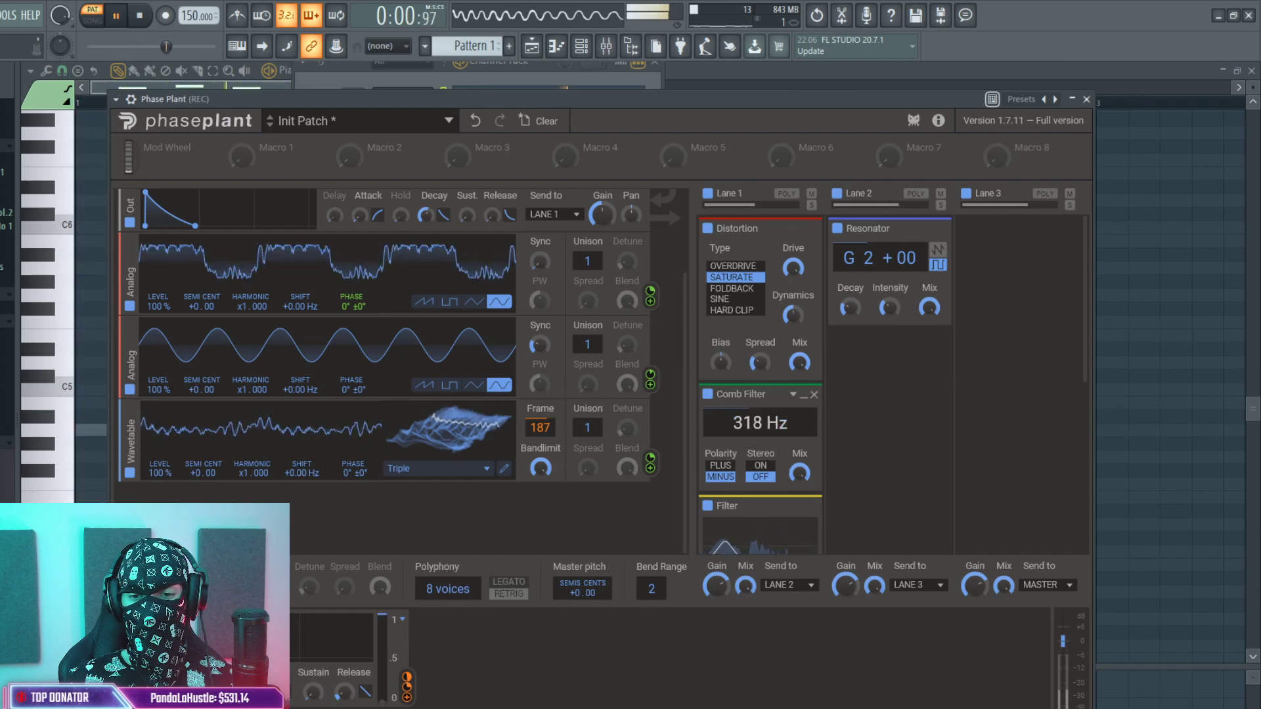
left_click_drag(541, 429, 540, 436)
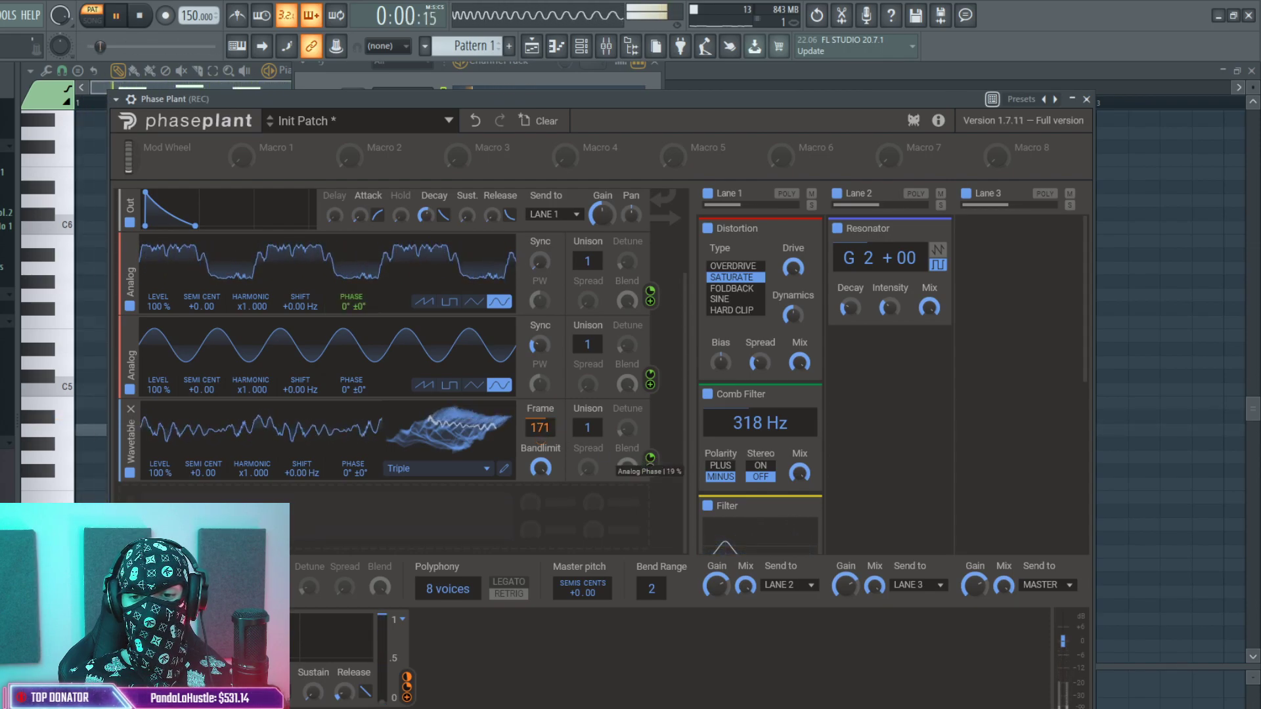
left_click(653, 459)
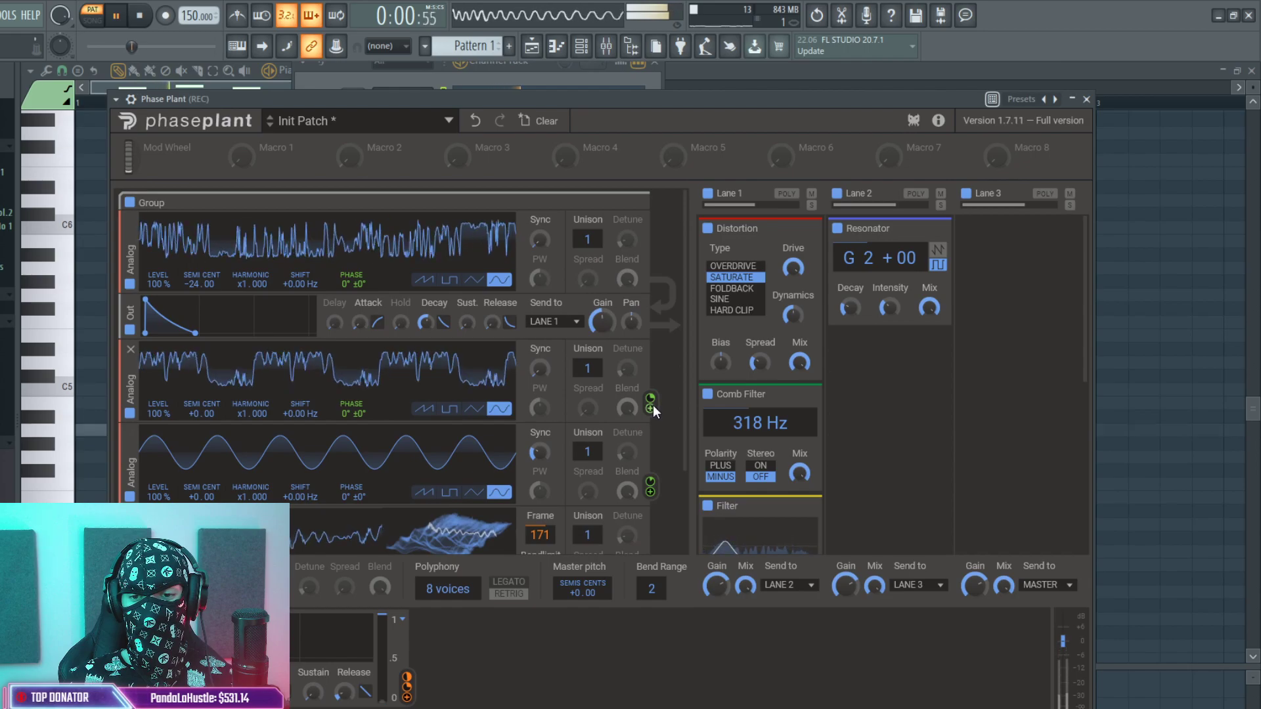
key("space")
Place the GopDonk1 sample on Track 1 at bar 6 of the playlist and play it in song mode.
key("F9")
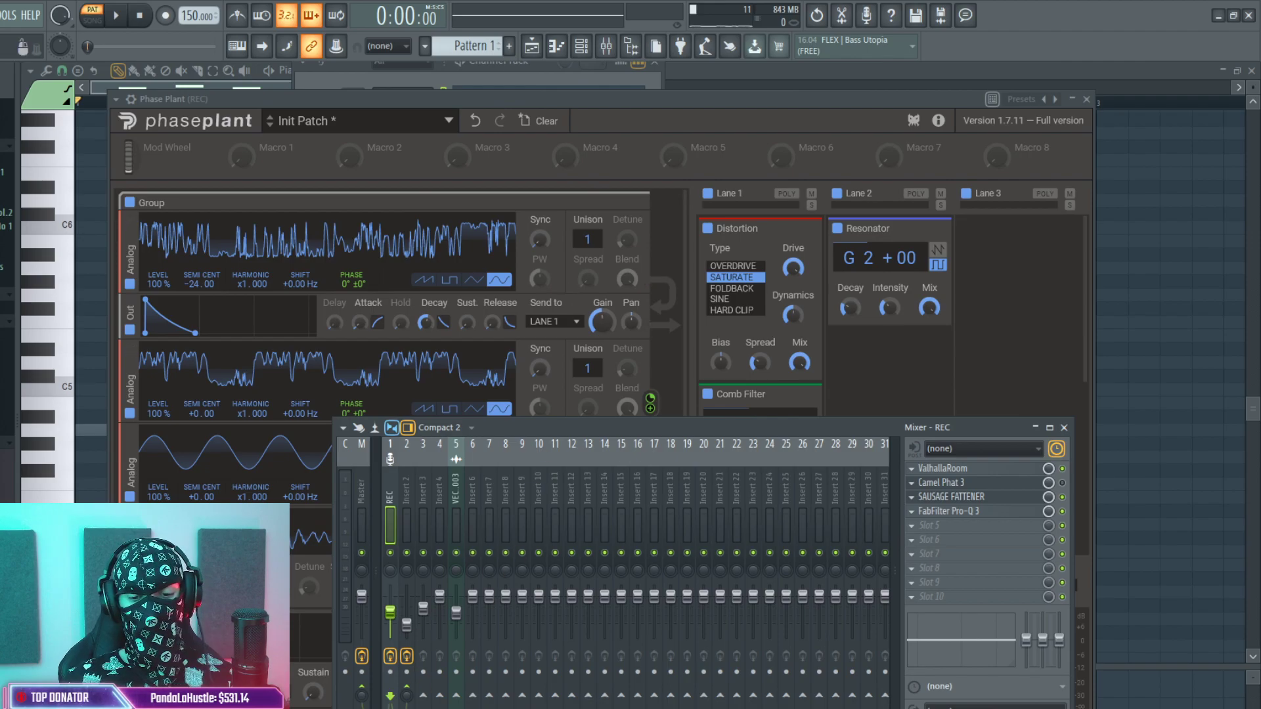
left_click(532, 46)
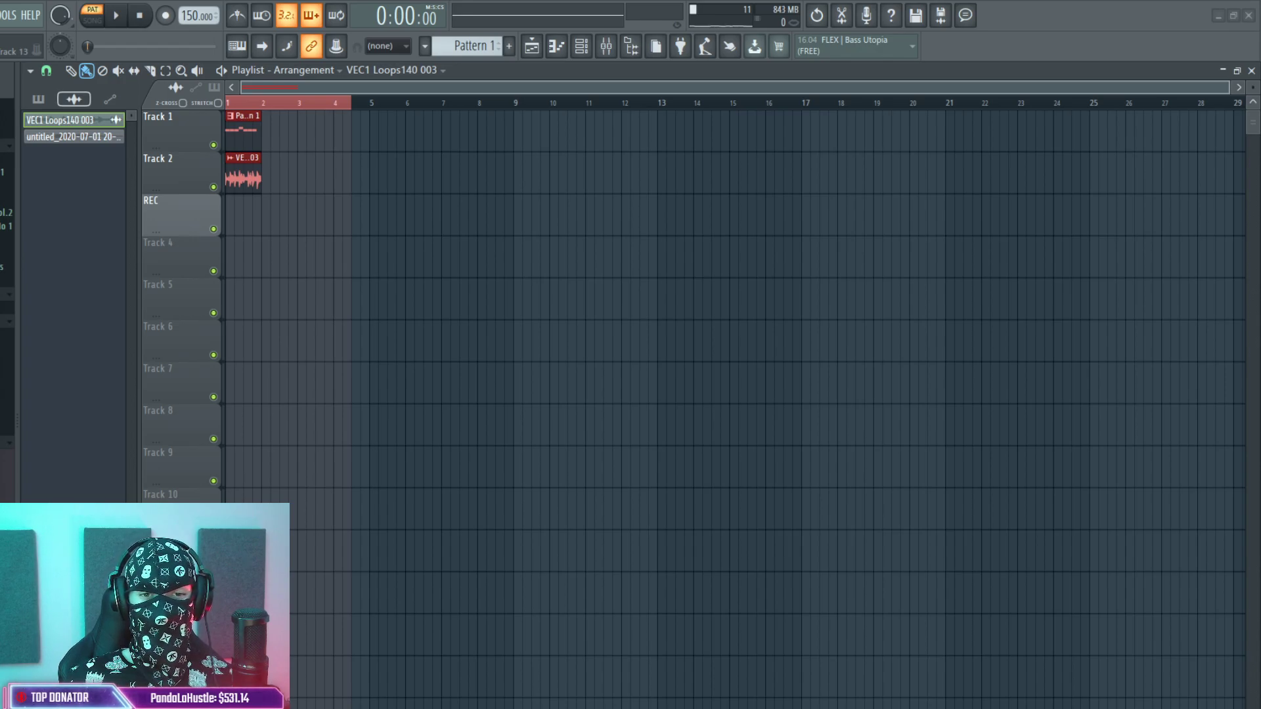
left_click_drag(1248, 138, 426, 153)
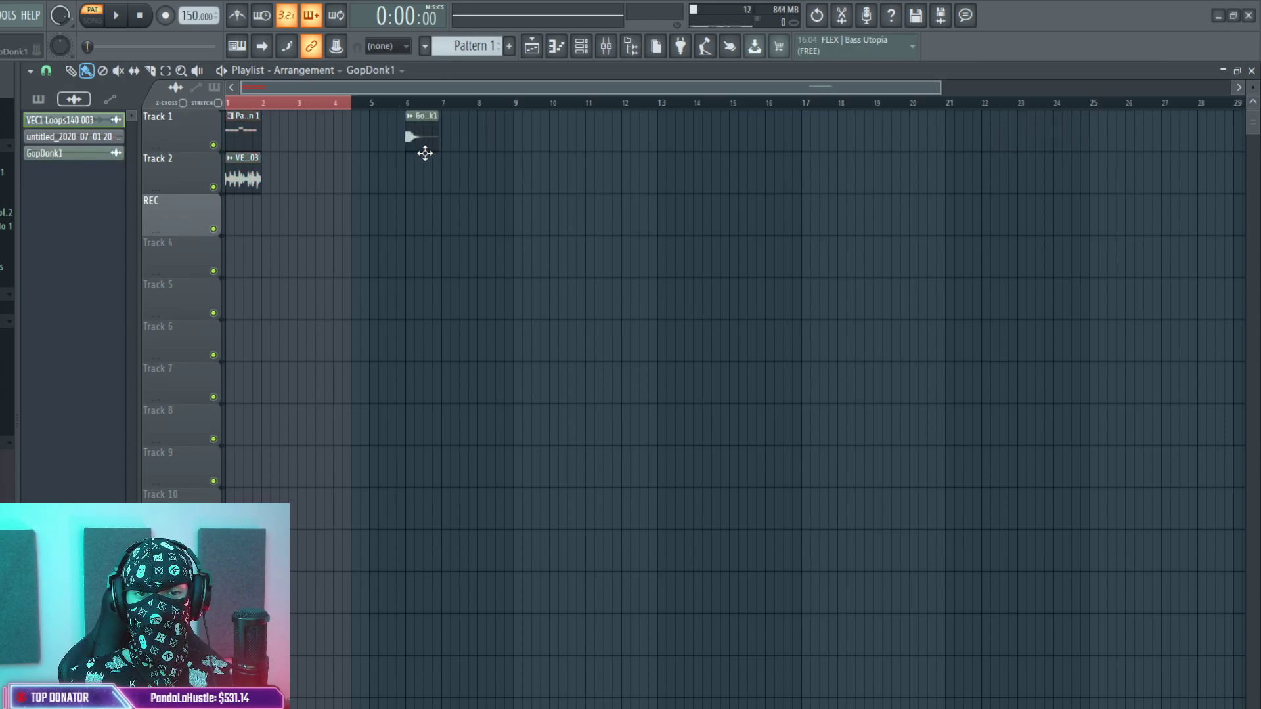
left_click(280, 103)
key("space")
left_click(397, 103)
key("space")
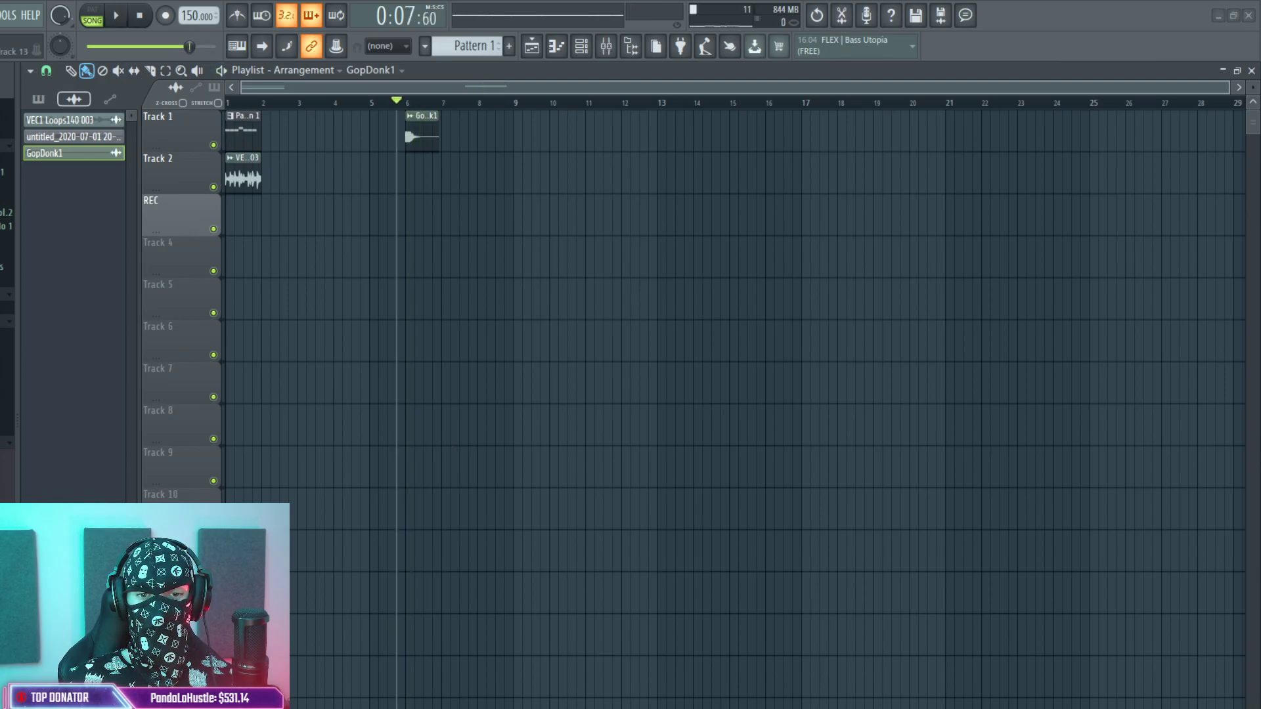
Place the GopDonk2 sample on Track 1 at bar 9 and play it from there.
left_click_drag(1093, 215, 1044, 175)
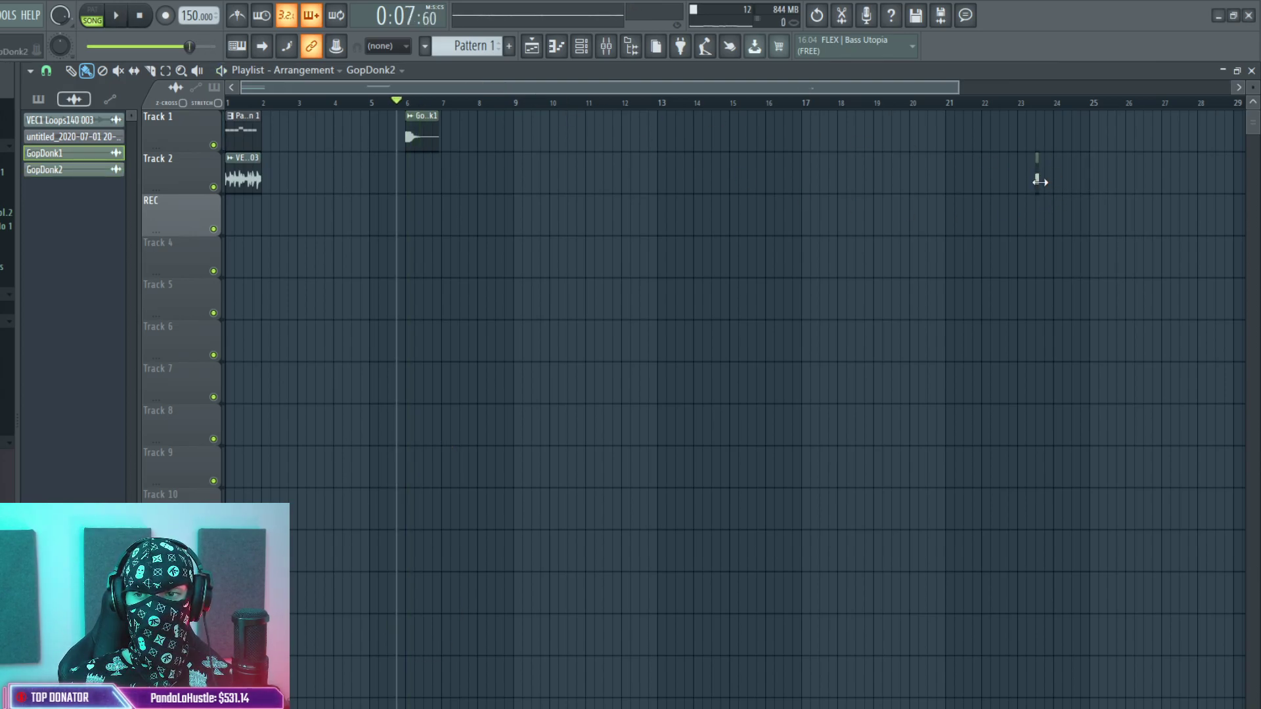
left_click_drag(1053, 176, 531, 124)
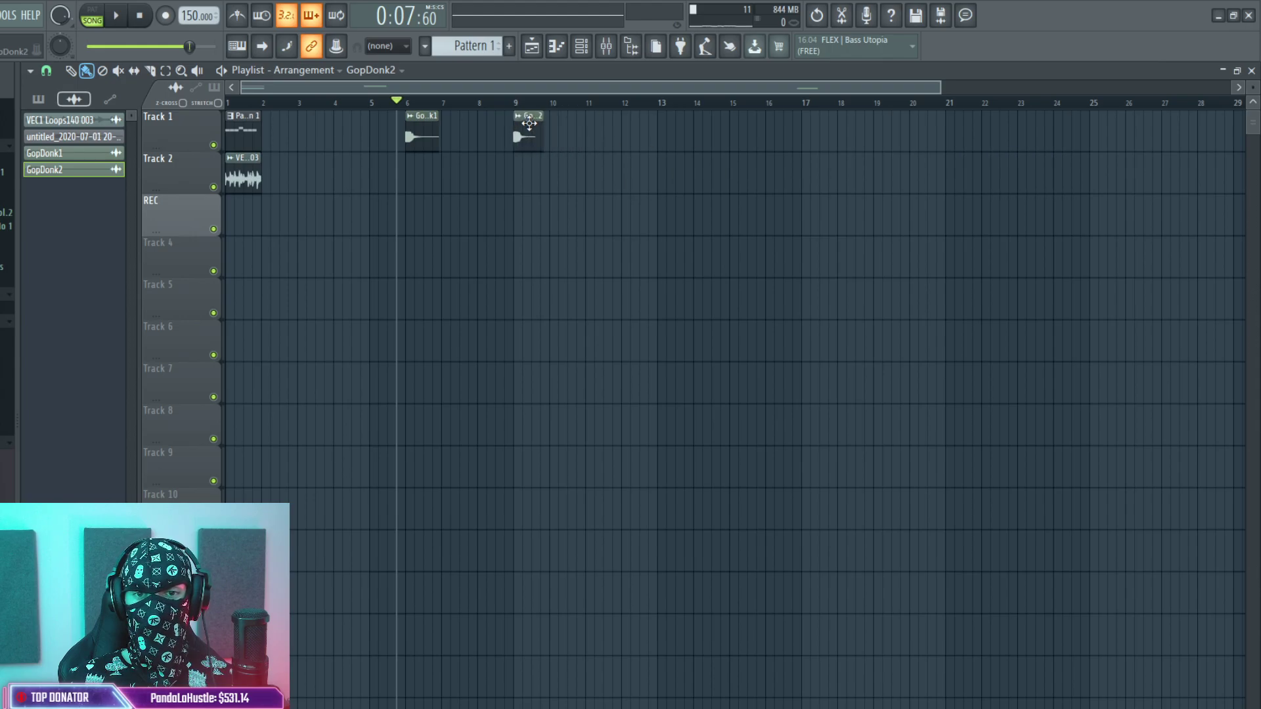
left_click(516, 103)
key("space")
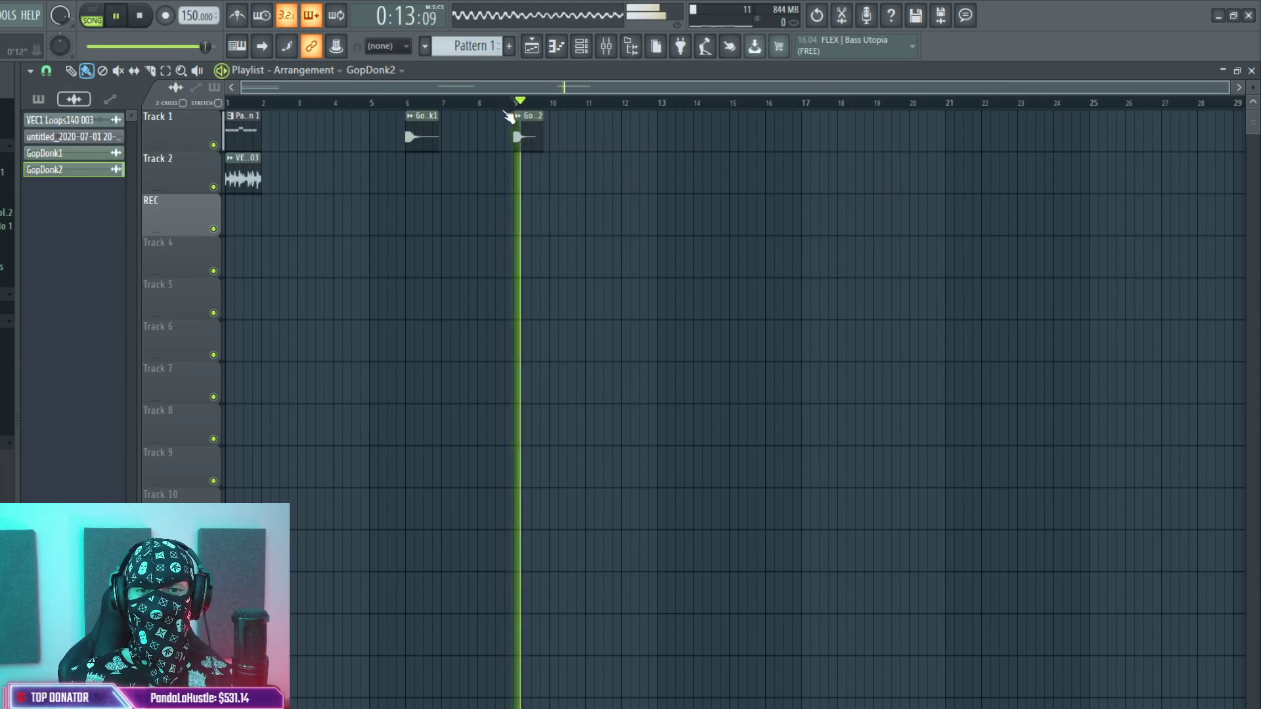
key("space")
key("space")
key("space")
Compare the GopDonk2 sample with the Phase Plant pattern by alternating playback between song and pattern mode.
key("F6")
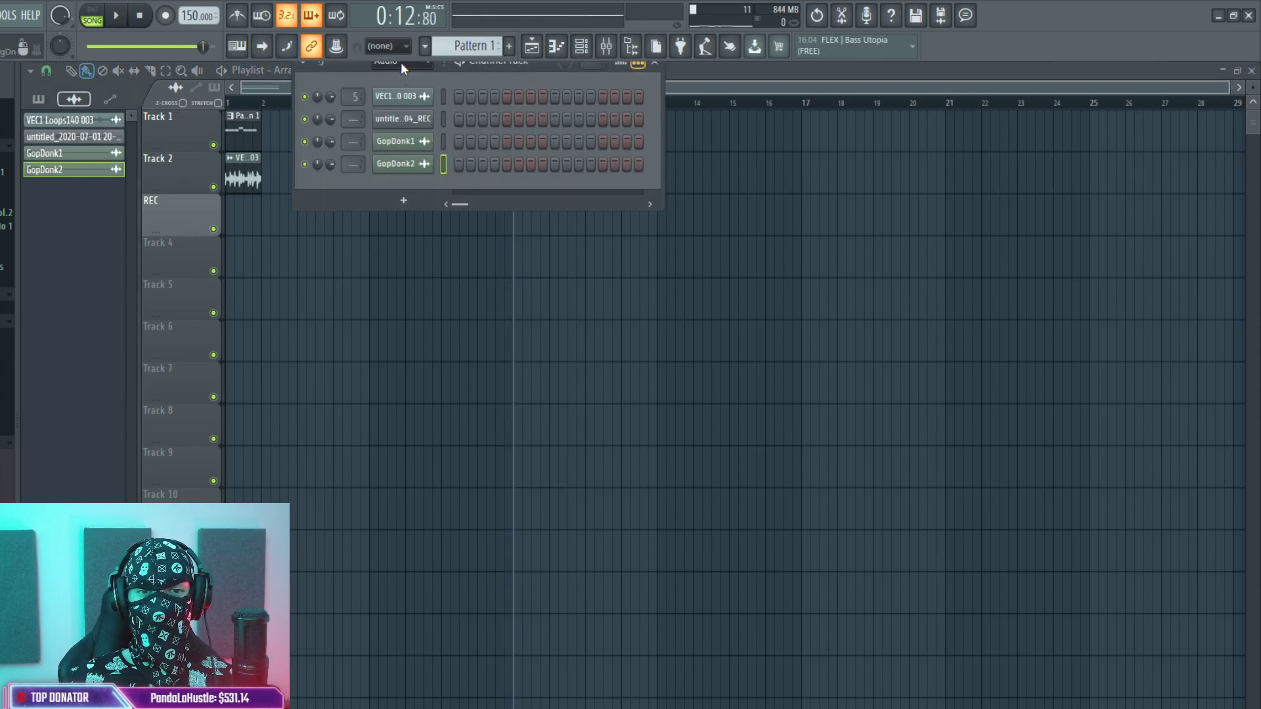
scroll(401, 61, "up", 2)
left_click(421, 99)
key("space")
key("space")
key("l")
key("space")
key("space")
key("F5")
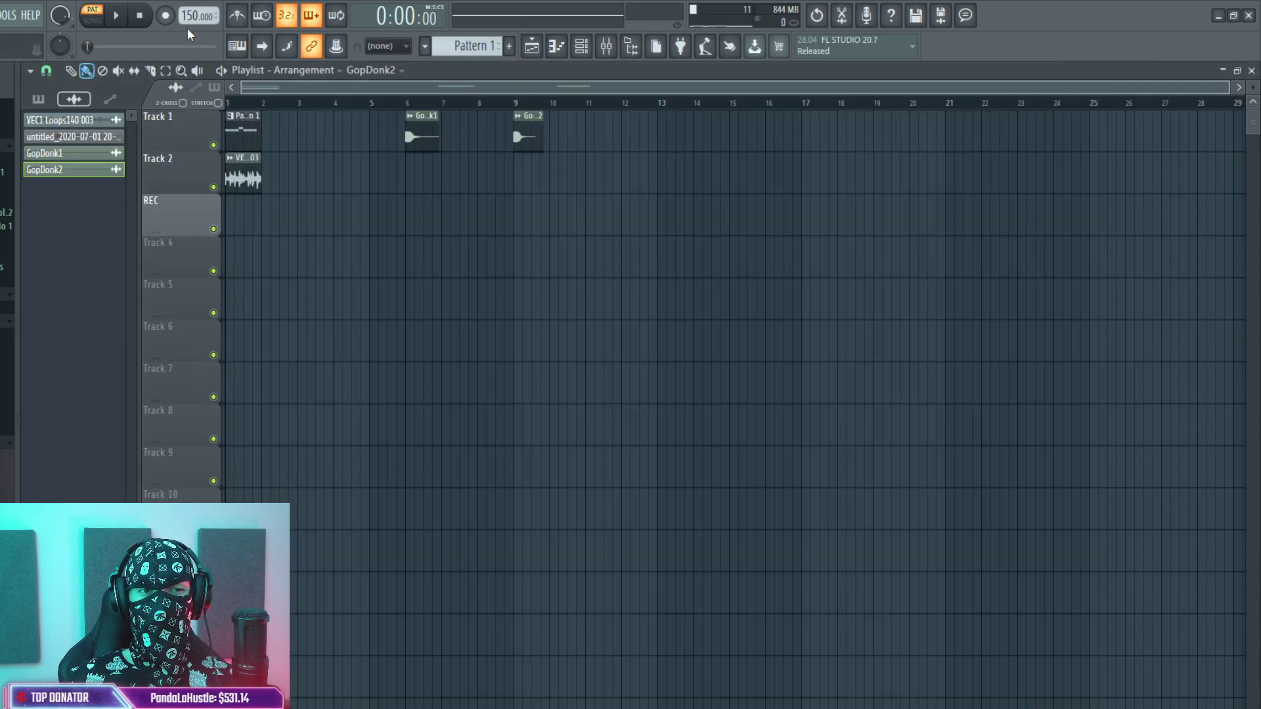
Delete the A#4 and last A4 notes from the Phase Plant pattern and place the remaining A4 one beat long on beat 3.
left_click(581, 46)
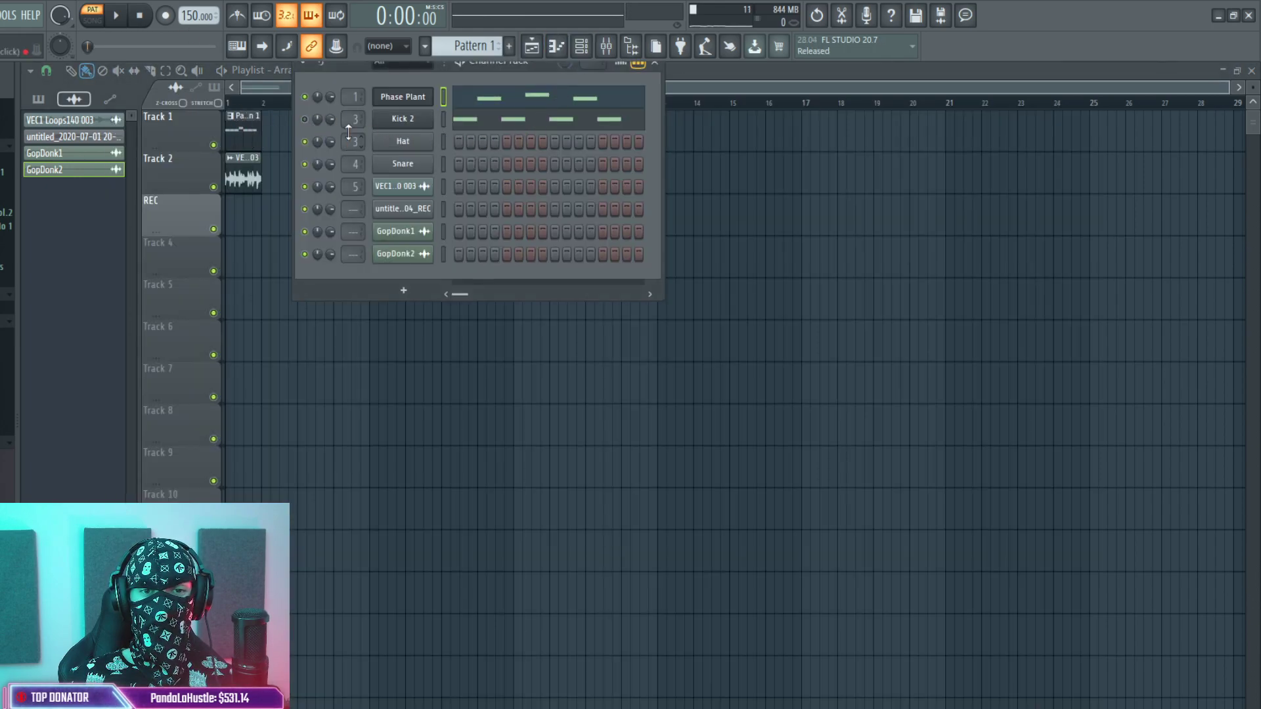
left_click(121, 15)
left_click(512, 118)
key("space")
right_click(427, 430)
right_click(322, 416)
left_click_drag(171, 430, 459, 440)
key("space")
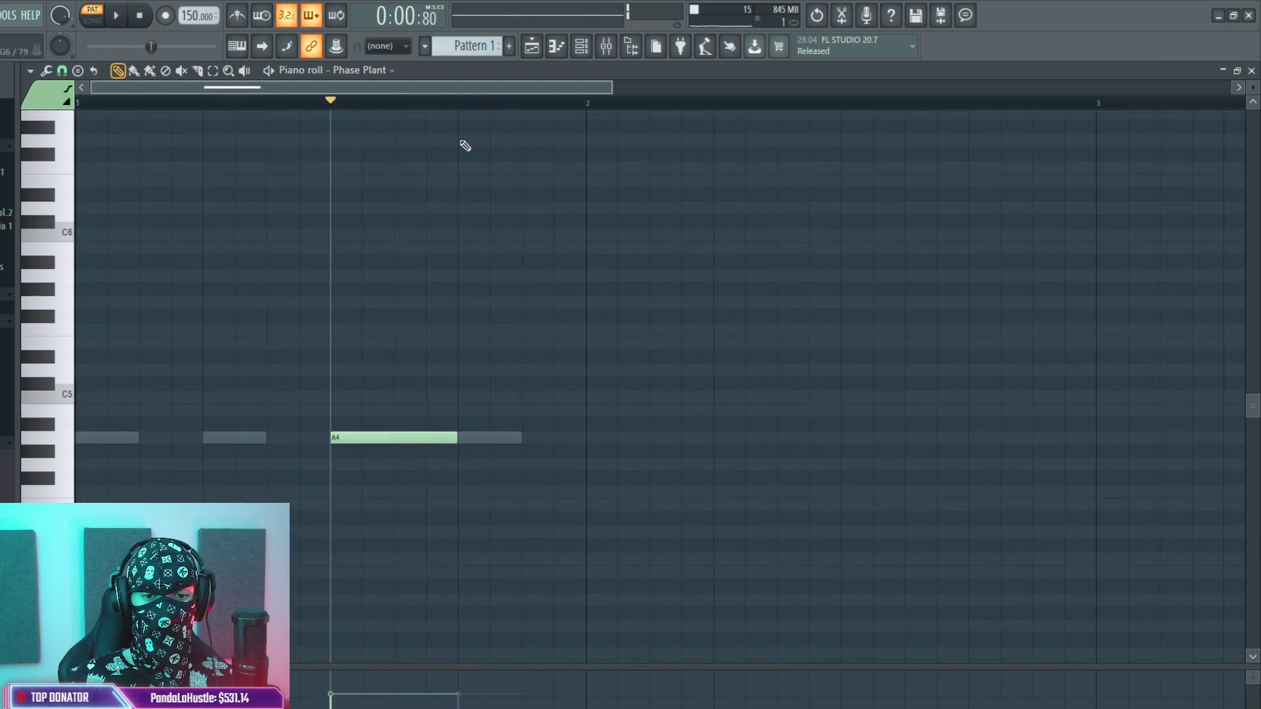
Move the A4 note to beat 2, shorten it to half a beat, and add a one-beat A4 on the last beat of bar 2.
key("space")
key("space")
left_click_drag(453, 436, 338, 456)
key("space")
left_click(988, 444)
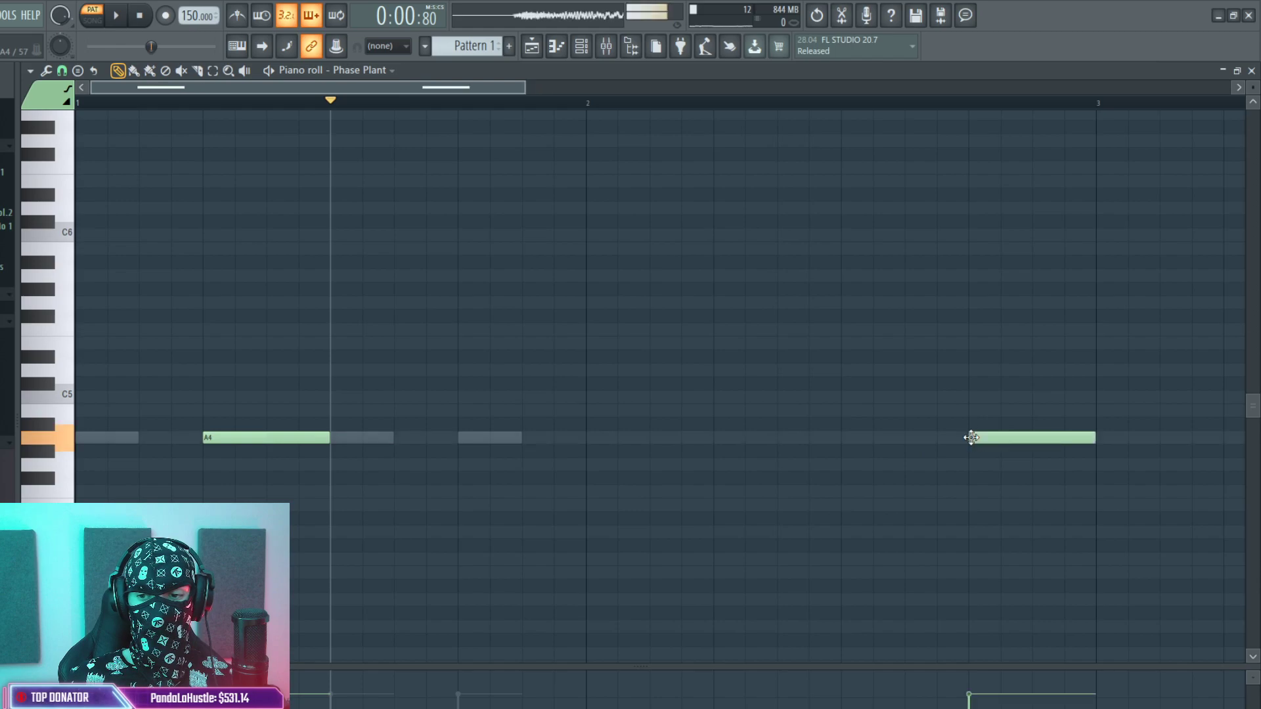
left_click_drag(328, 438, 291, 441)
scroll(85, 109, "up", 2)
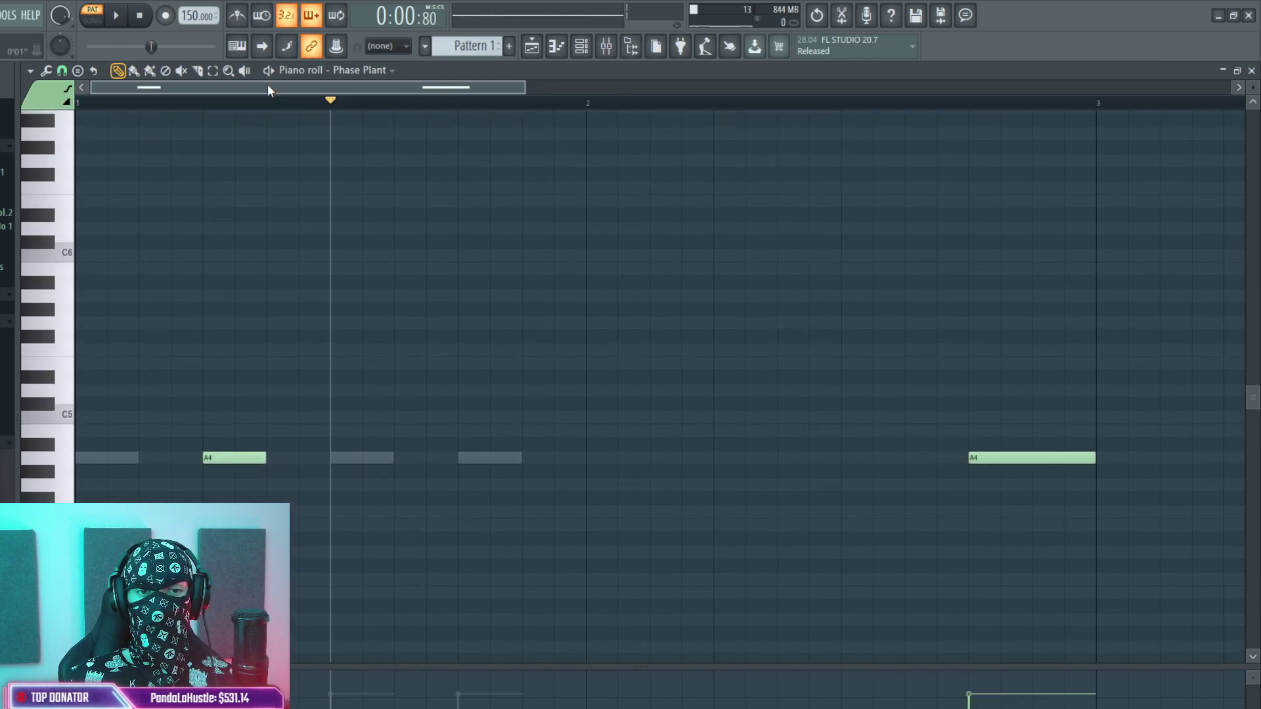
Delete the VEC1 Loops drum clip from Track 2 in the playlist and switch to song mode.
left_click(532, 46)
right_click(248, 179)
key("l")
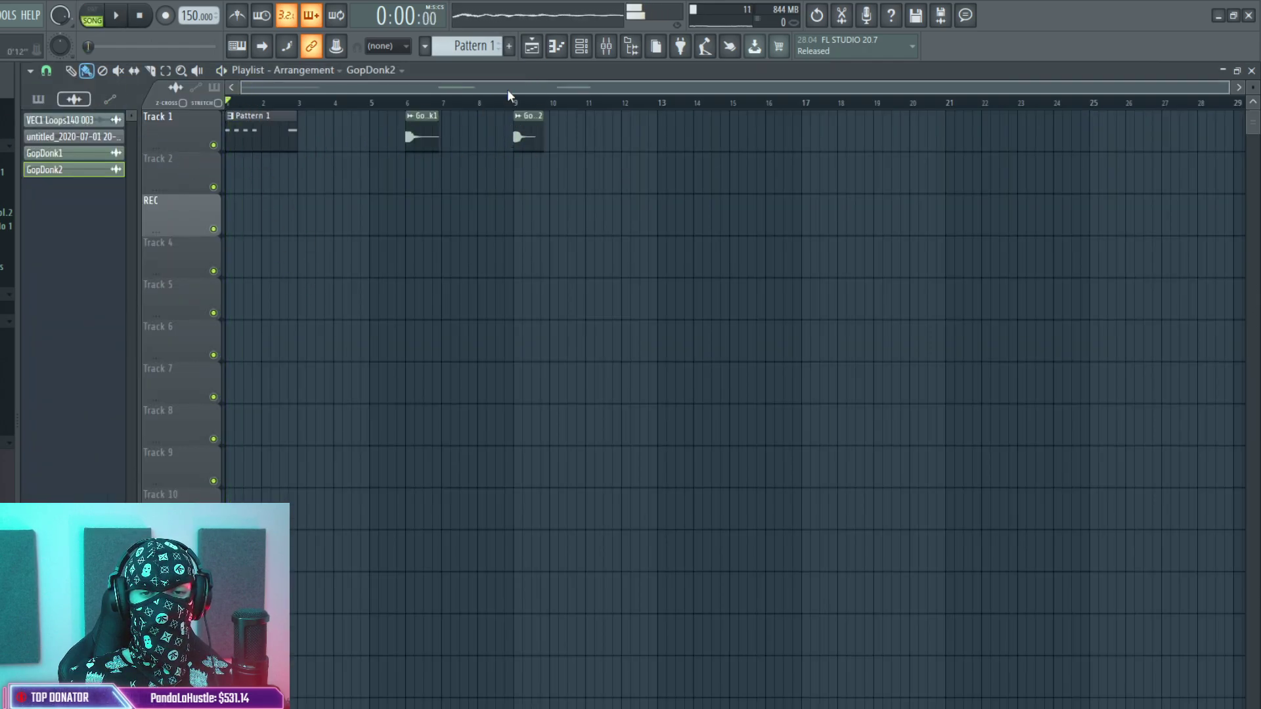
Open Edison on the Master mixer channel and clear the whole GopDonk2 audio from it.
left_click(609, 45)
left_click(362, 506)
key("ctrl+e")
key("ctrl+a")
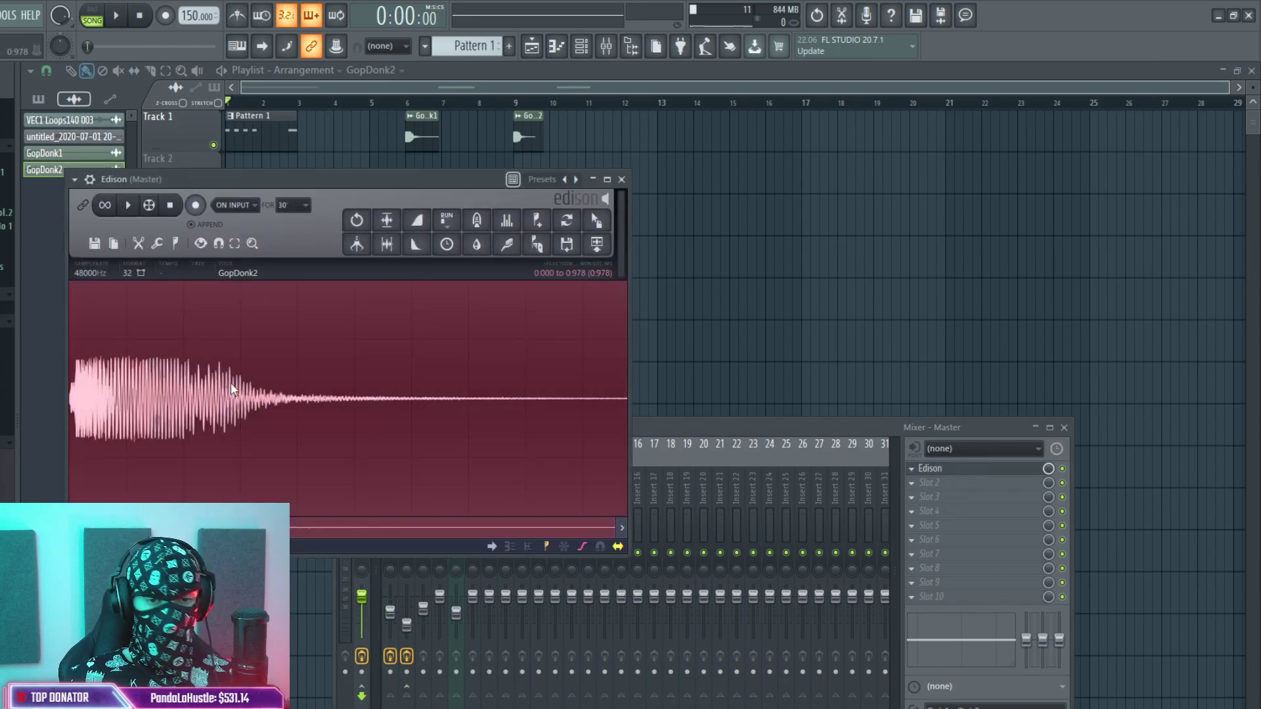
key("Delete")
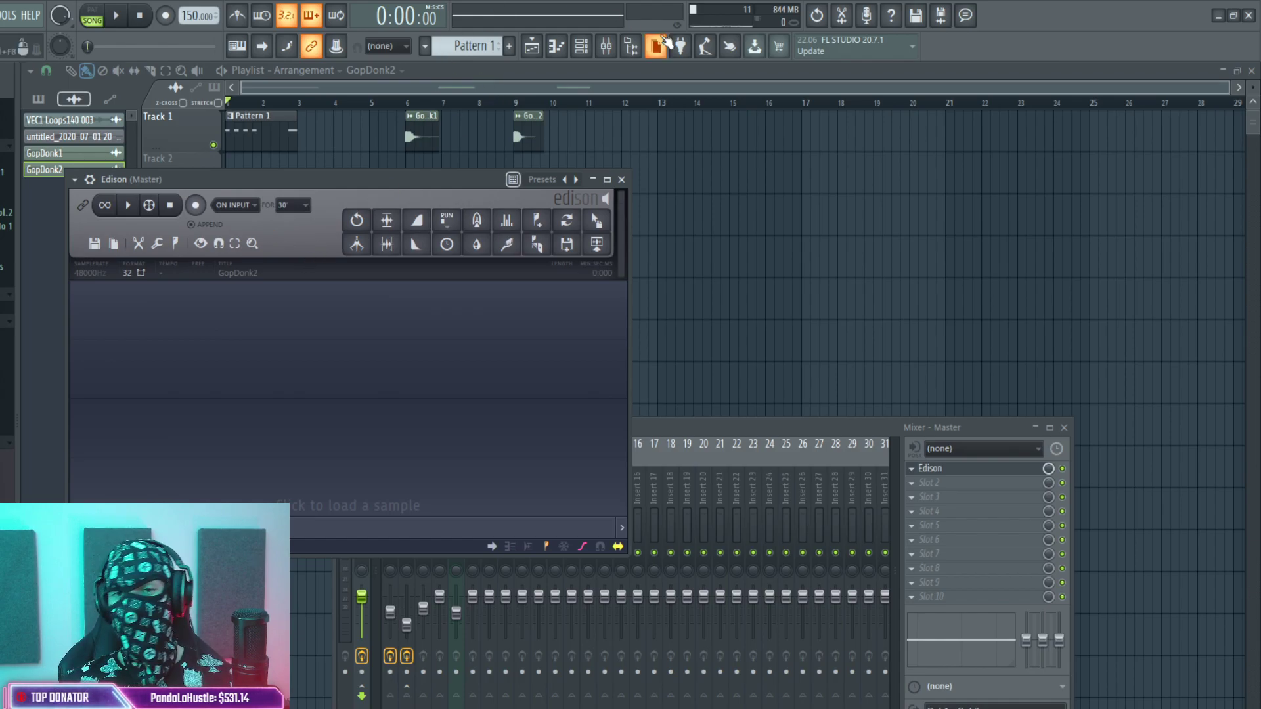
Load SPAN on the Master mixer channel and play the song to analyse the donk's spectrum.
left_click(606, 46)
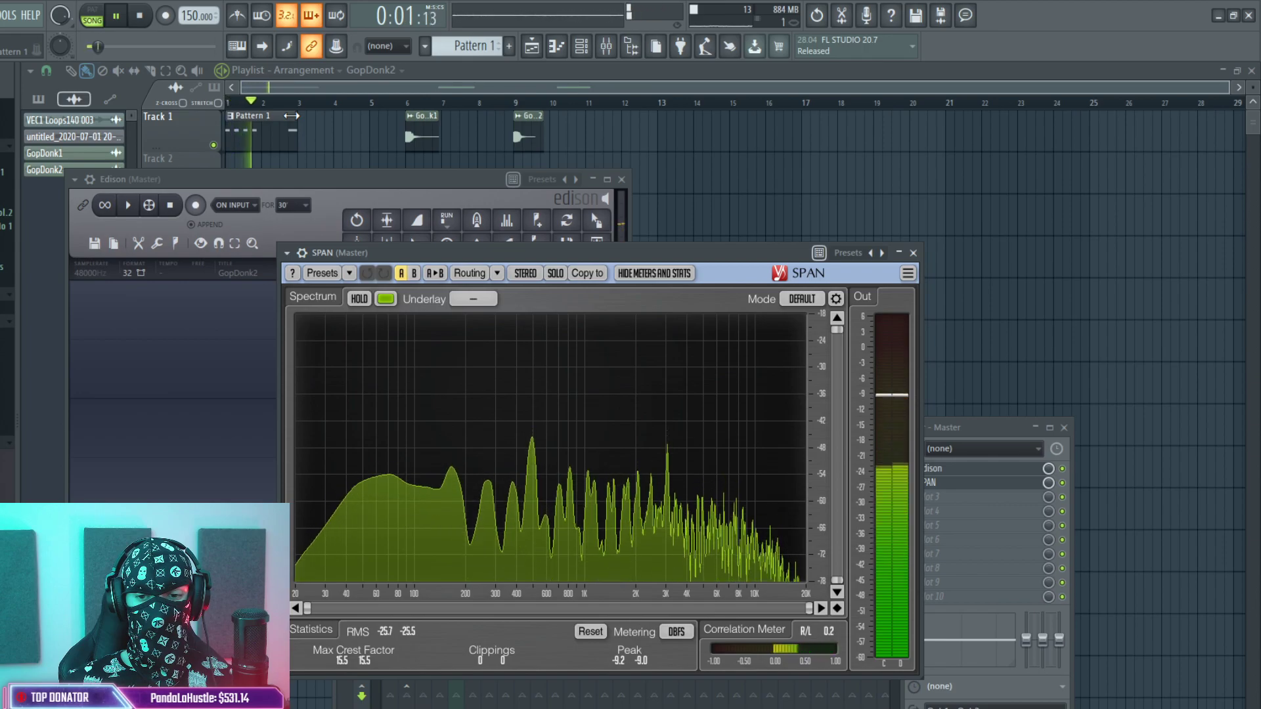
key("space")
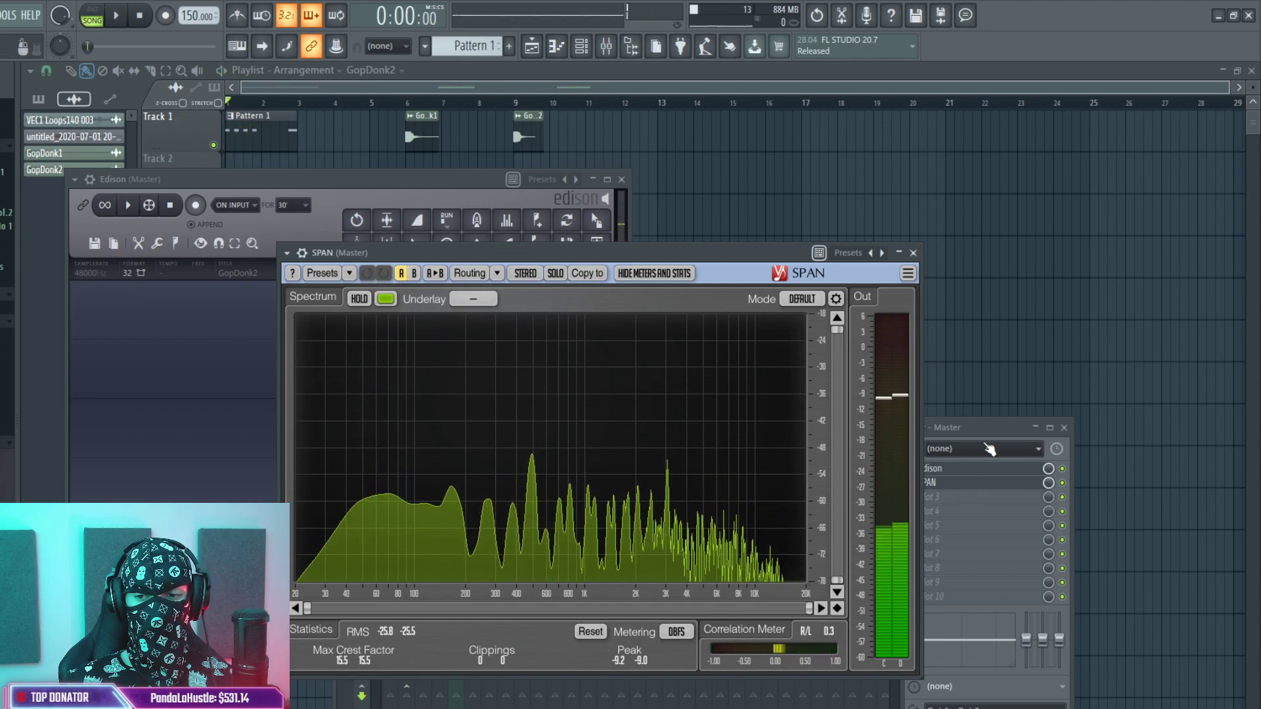
Open FabFilter Pro-Q 3 on the REC channel and add a 12 dB/oct low cut at about 88 Hz.
key("F9")
left_click(389, 501)
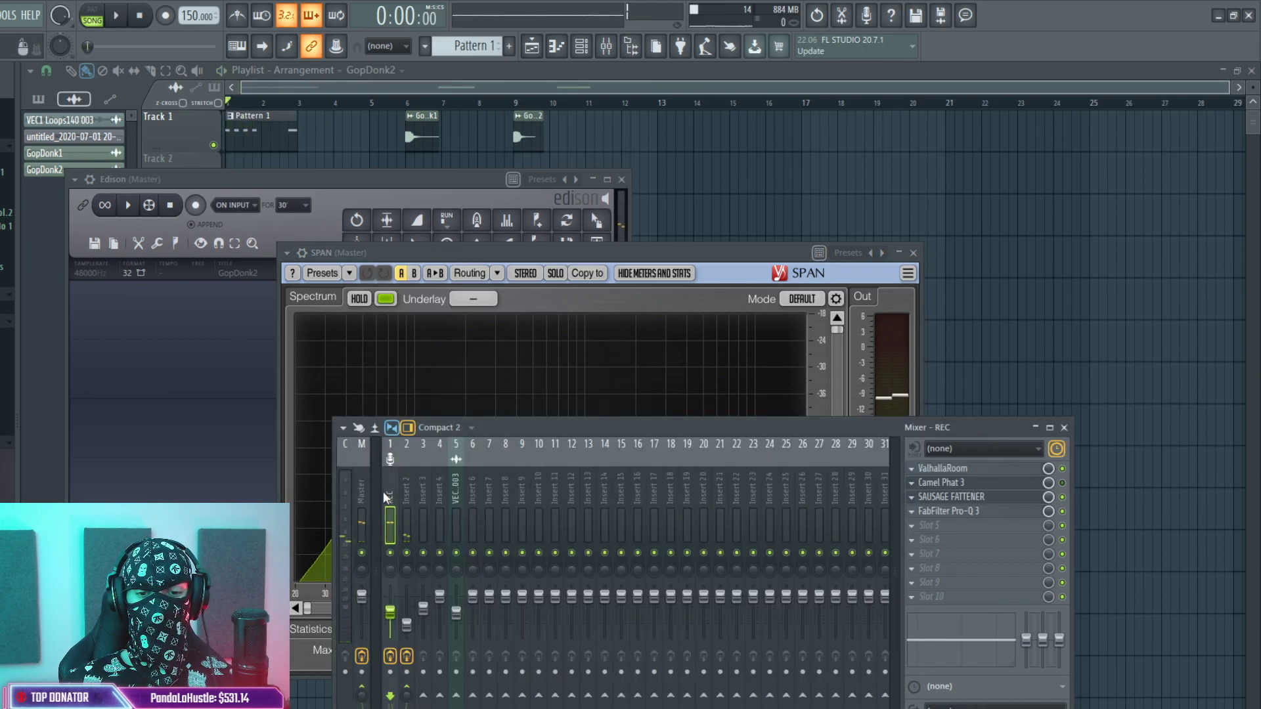
left_click(956, 513)
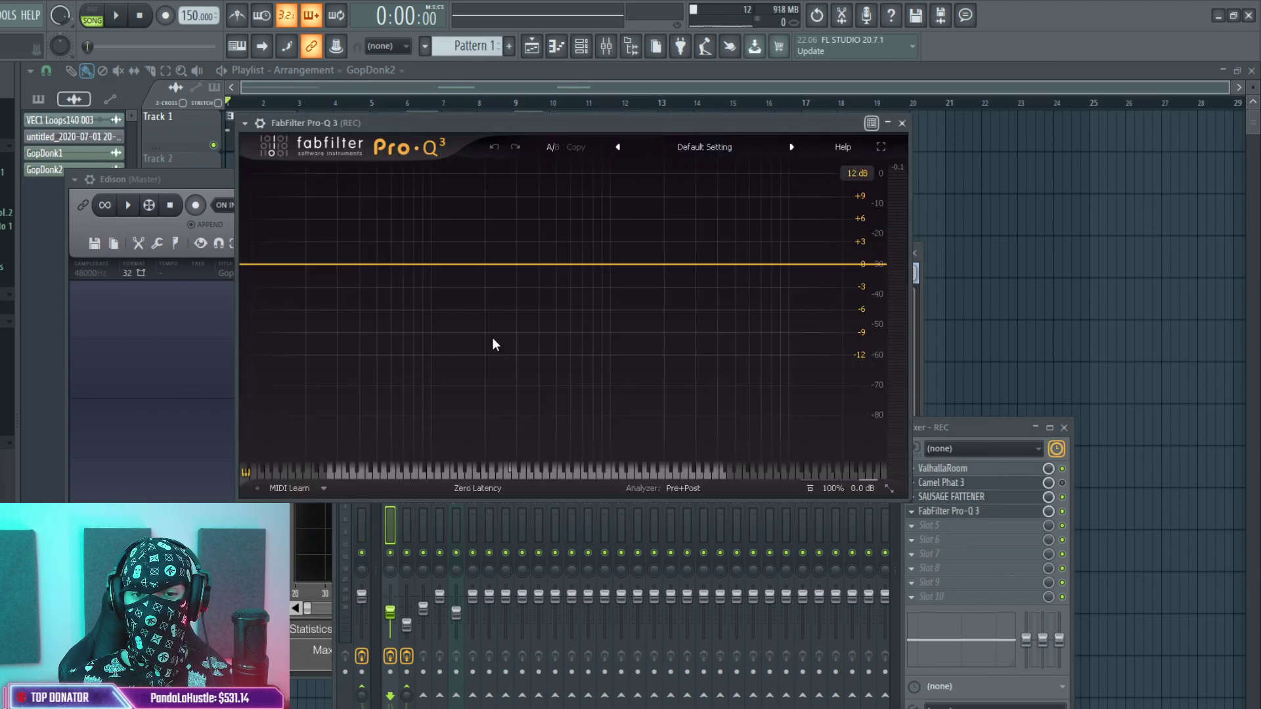
key("space")
double_click(346, 285)
scroll(348, 283, "up", 3)
left_click_drag(350, 281, 421, 278)
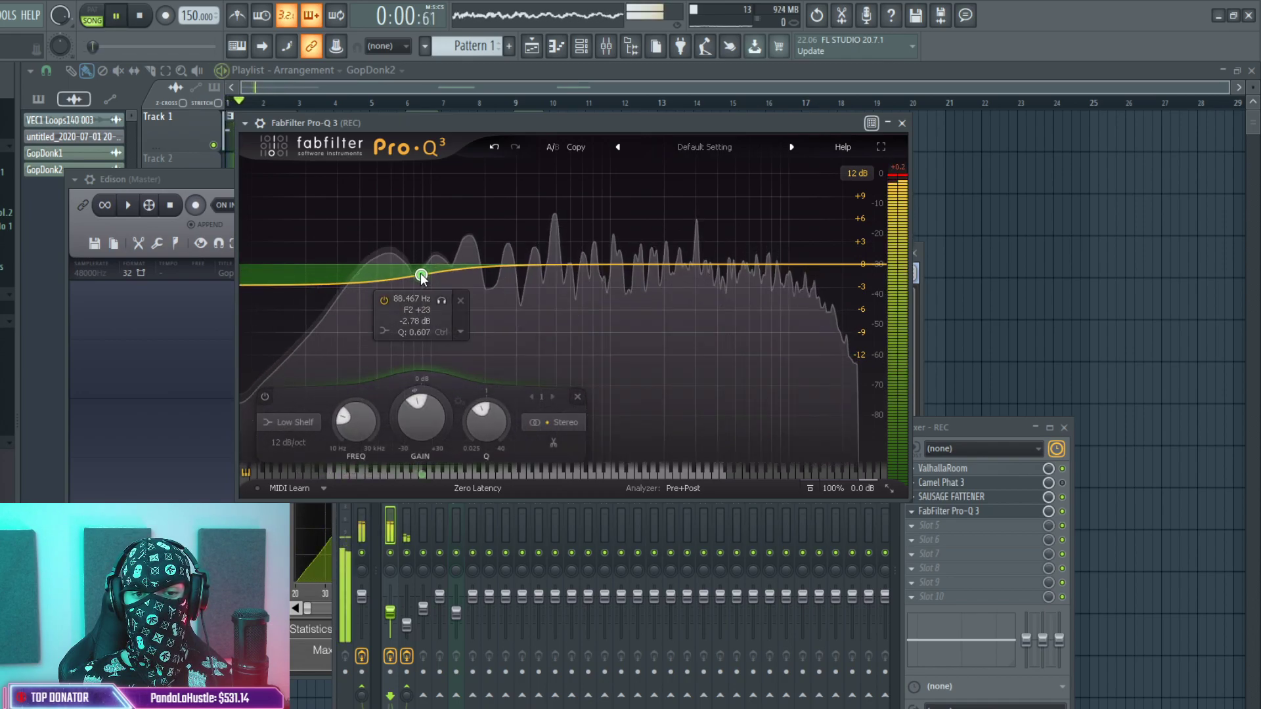
left_click(449, 309)
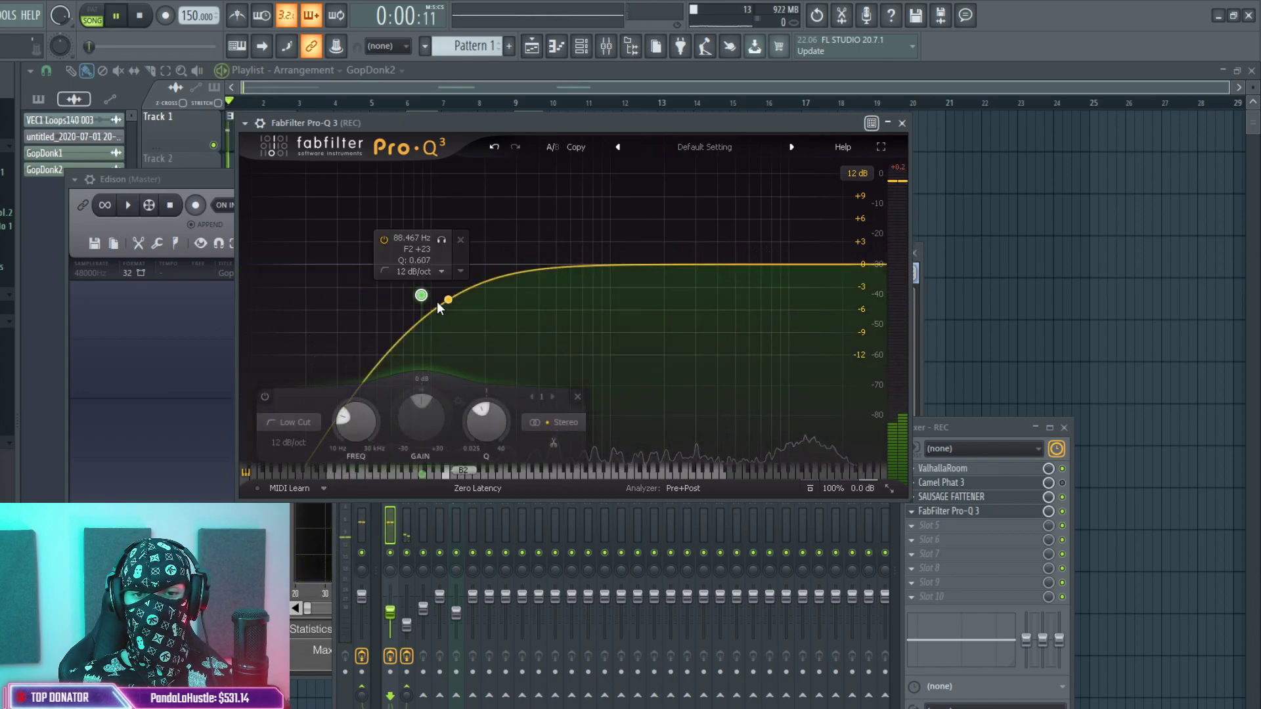
Change the Pro-Q 3 low cut to a Brickwall slope and lower it to about 29 Hz while auditioning the pattern.
key("space")
scroll(423, 289, "up", 6)
left_click_drag(423, 298, 335, 281)
scroll(335, 270, "up", 2)
key("space")
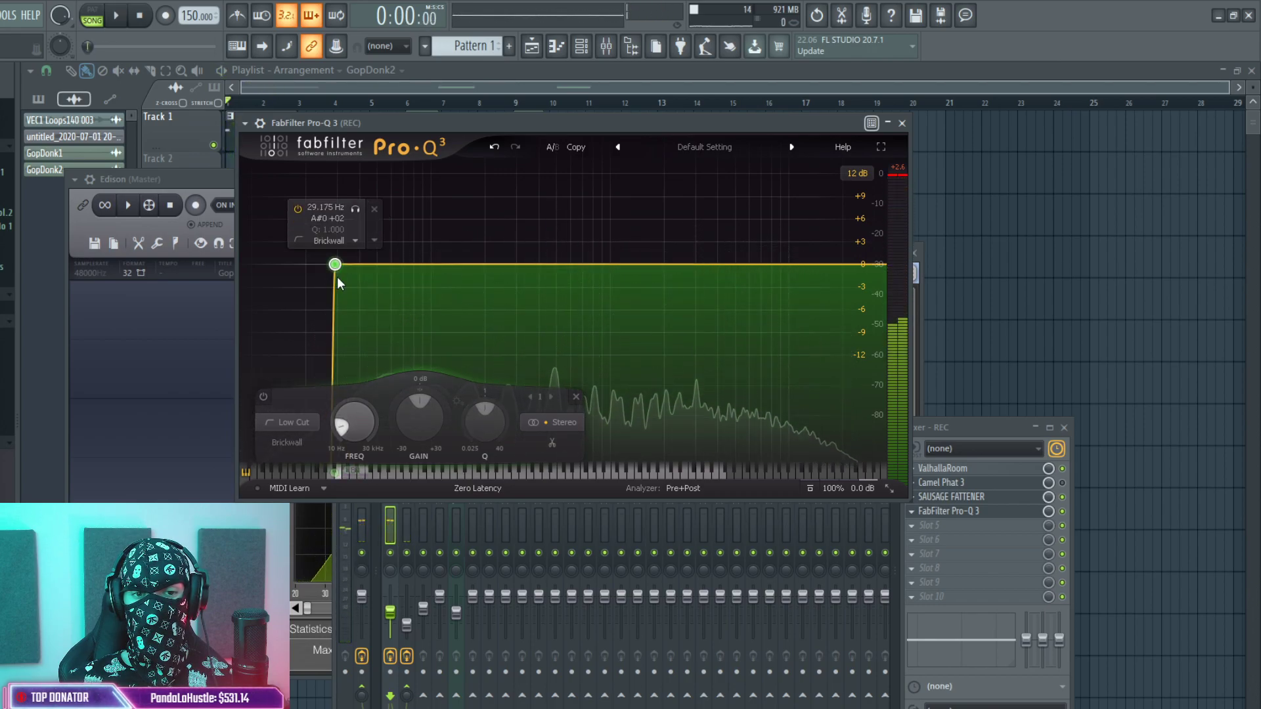
key("space")
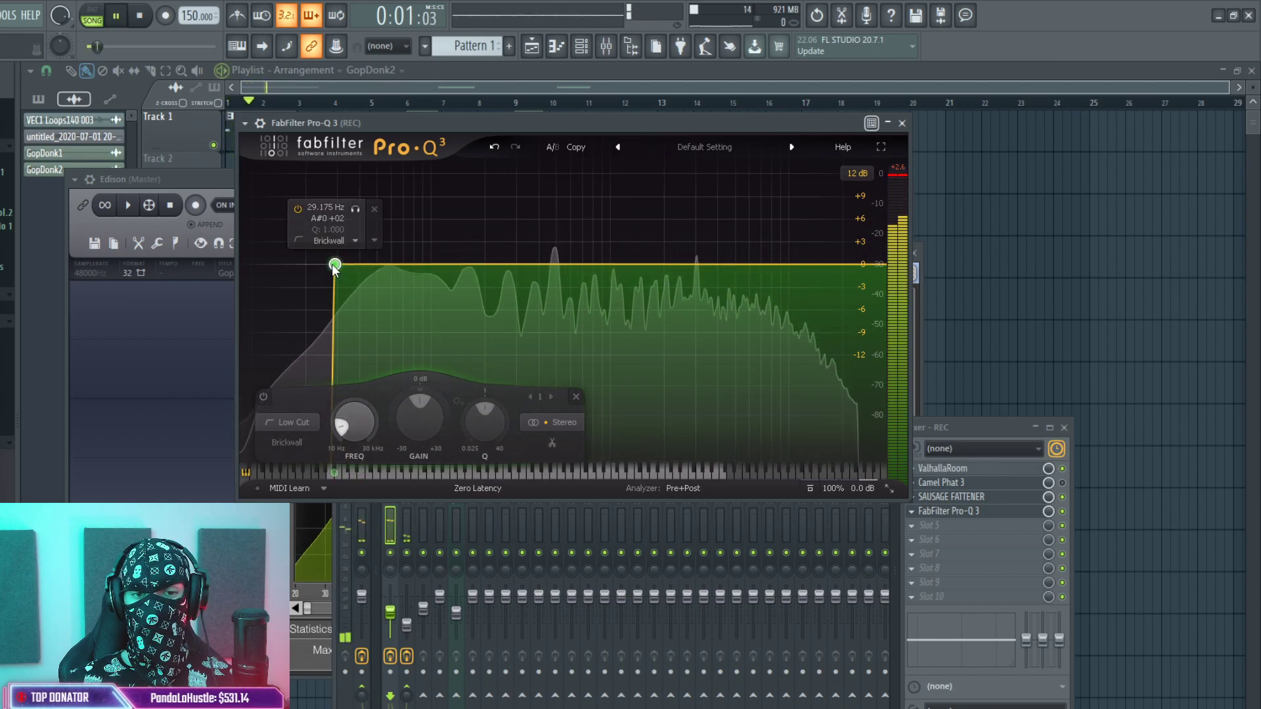
scroll(335, 267, "down", 3)
left_click_drag(335, 267, 330, 279)
key("space")
key("space")
Select the playlist time range from bar 1 to about the middle of bar 5.
left_click(535, 46)
key("space")
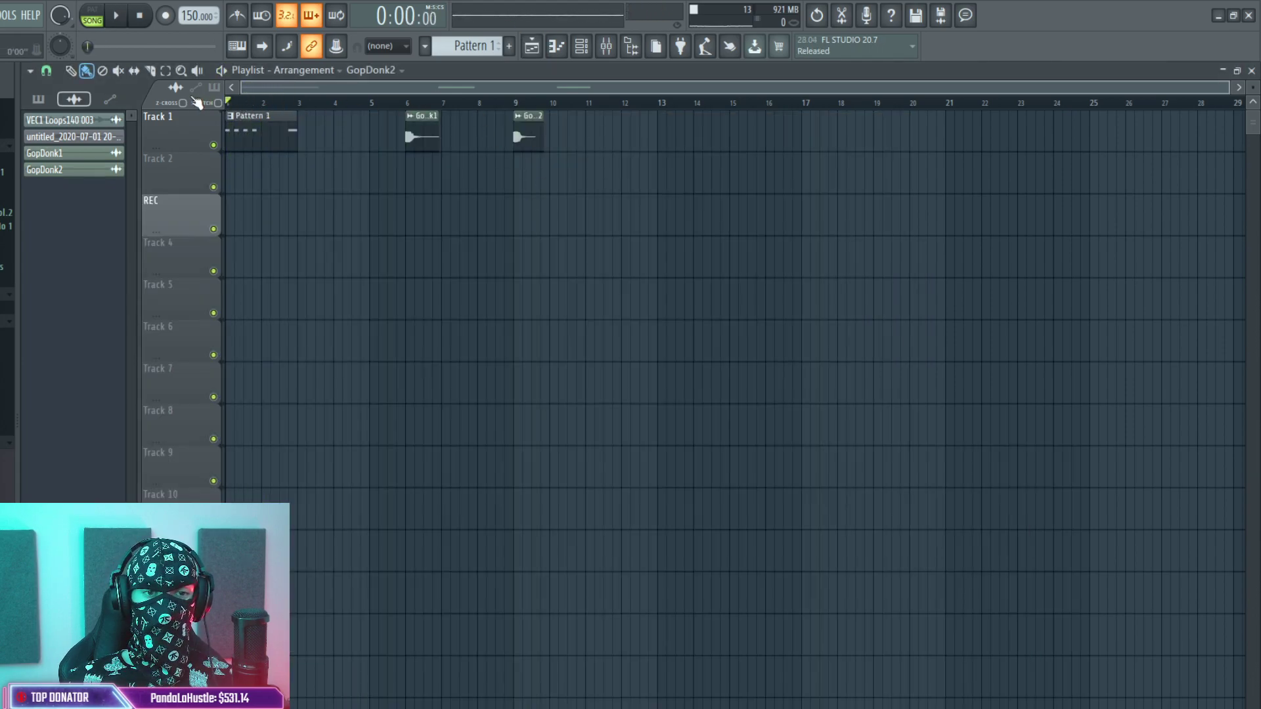
left_click_drag(312, 107, 213, 102)
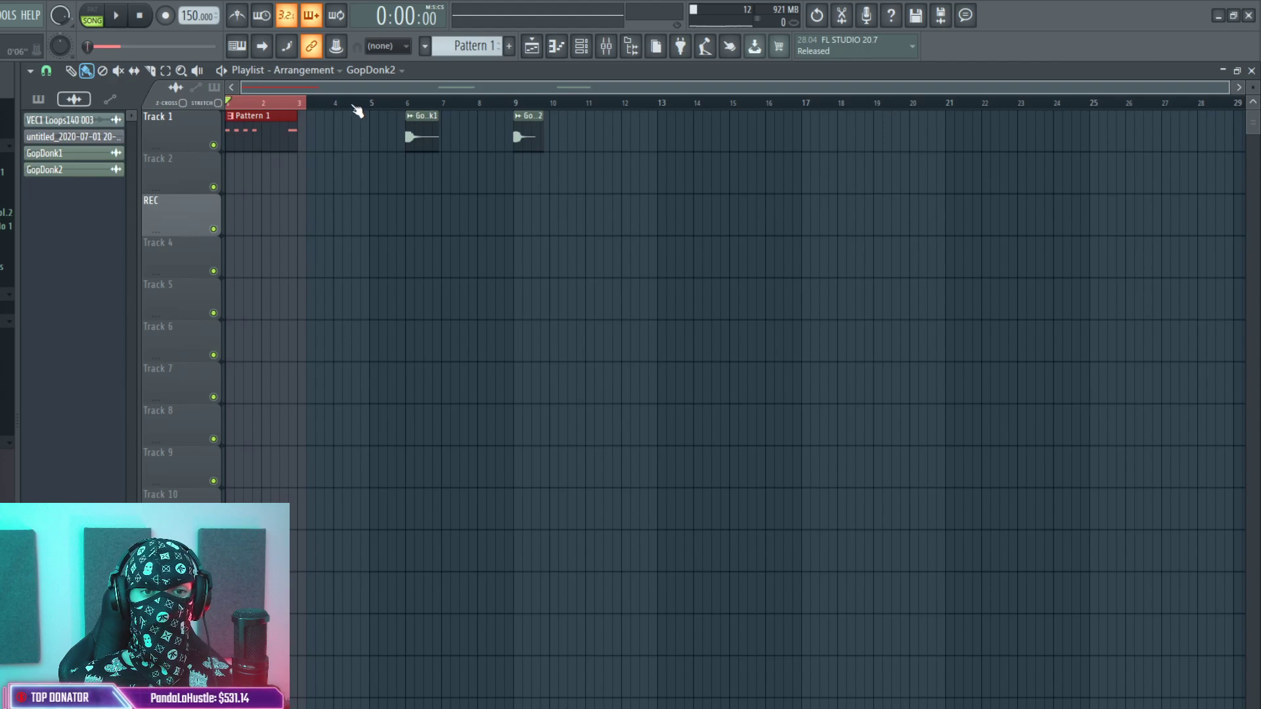
left_click_drag(388, 105, 74, 115)
Open Edison on the Master channel and record the first donk note from song playback.
left_click(610, 49)
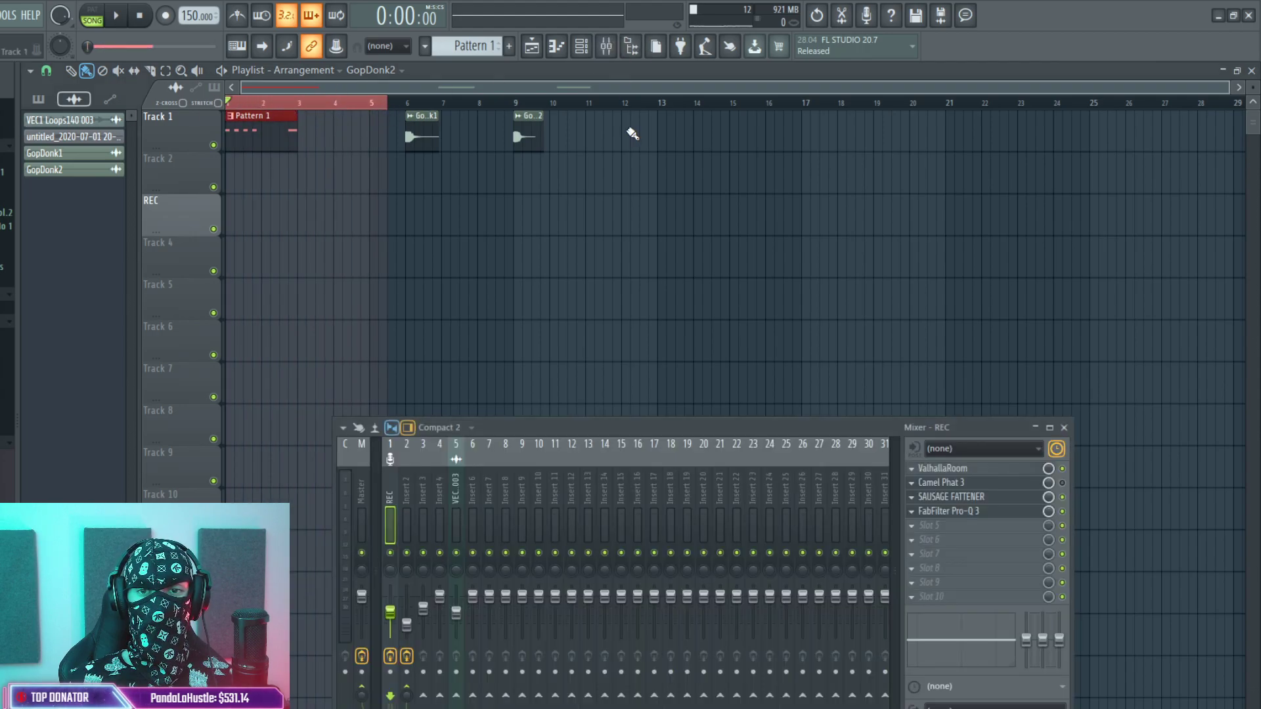
left_click(366, 494)
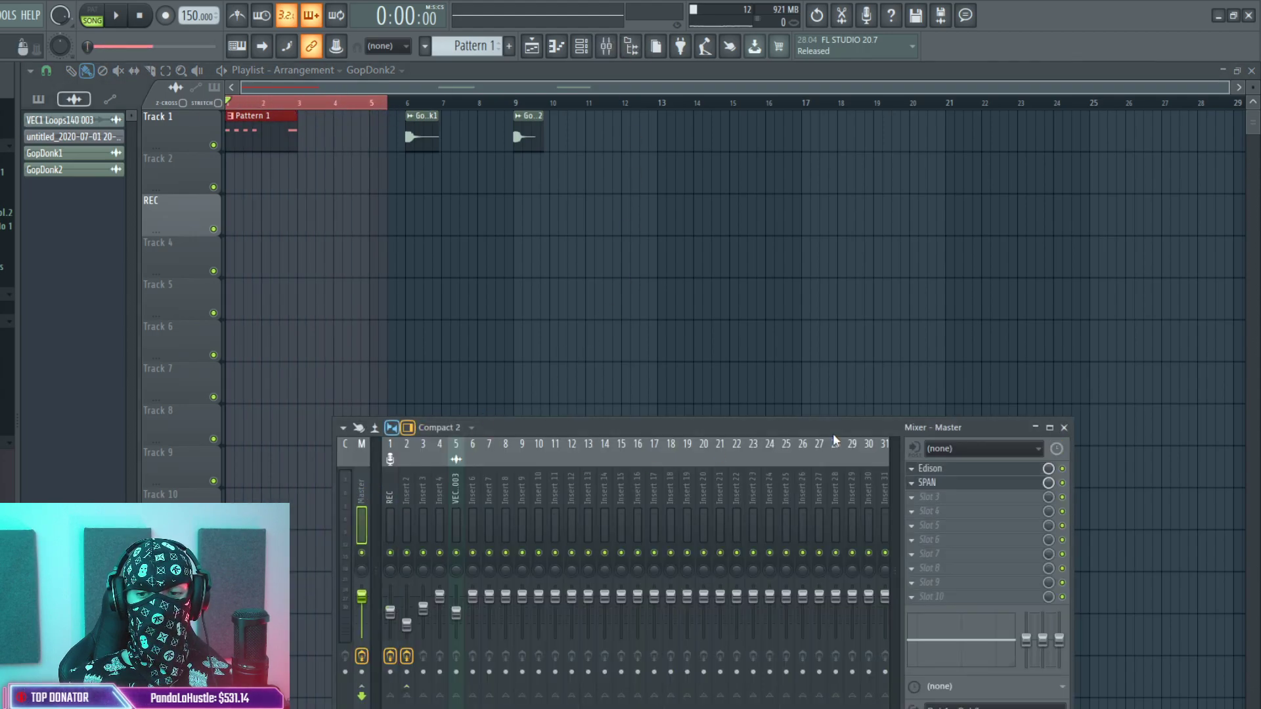
left_click(980, 469)
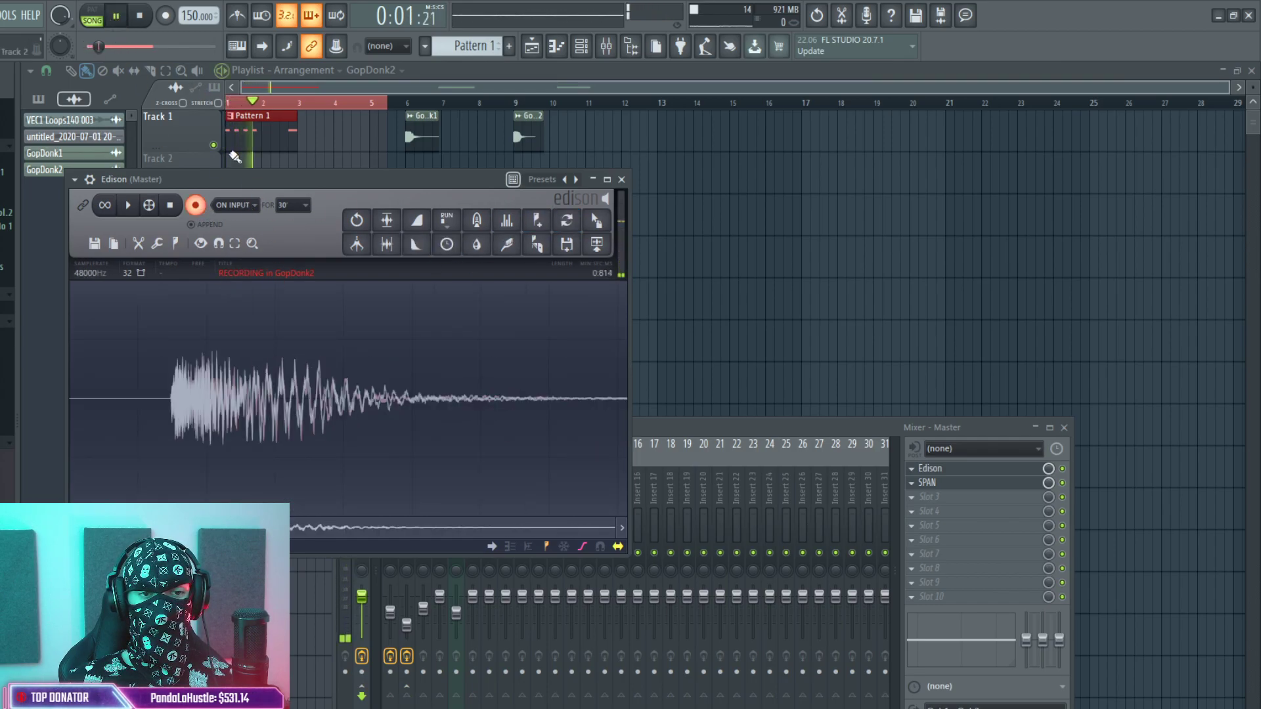
key("space")
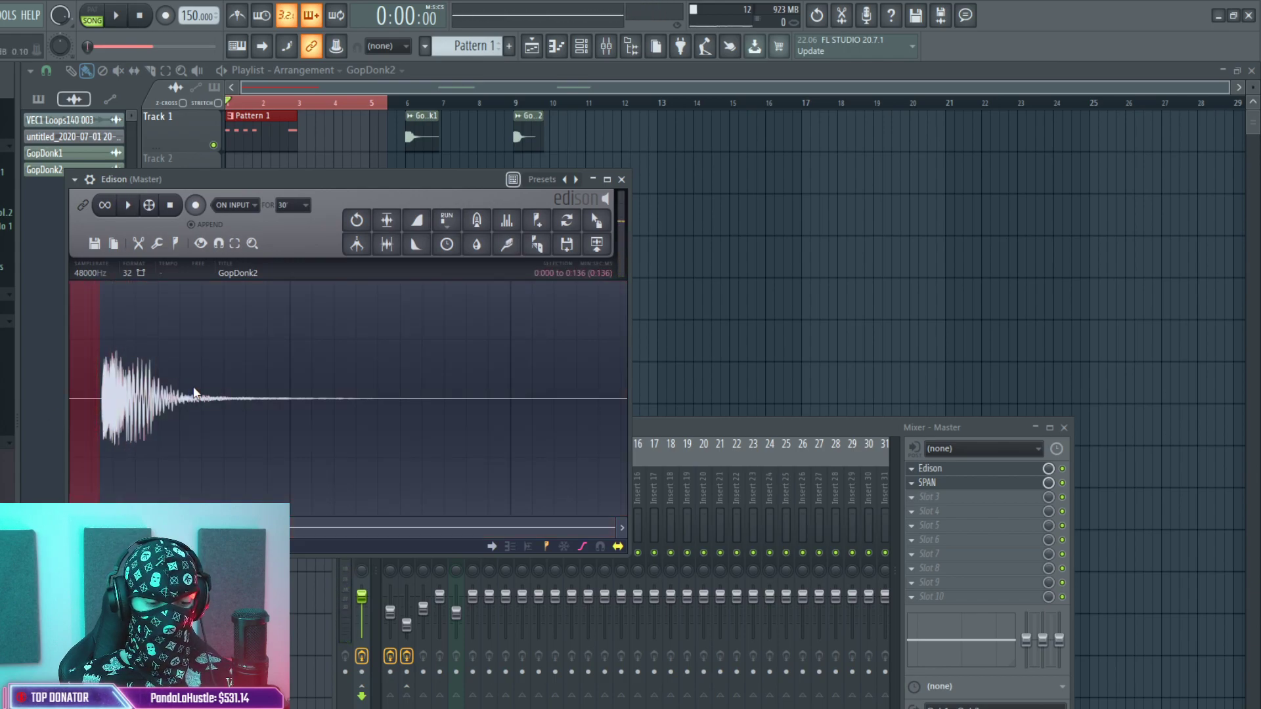
Delete the silence before the donk in Edison and cut the tail after about 1.198 s.
key("Delete")
scroll(125, 430, "up", 2)
scroll(124, 430, "up", 3)
left_click_drag(97, 402, 69, 402)
key("Delete")
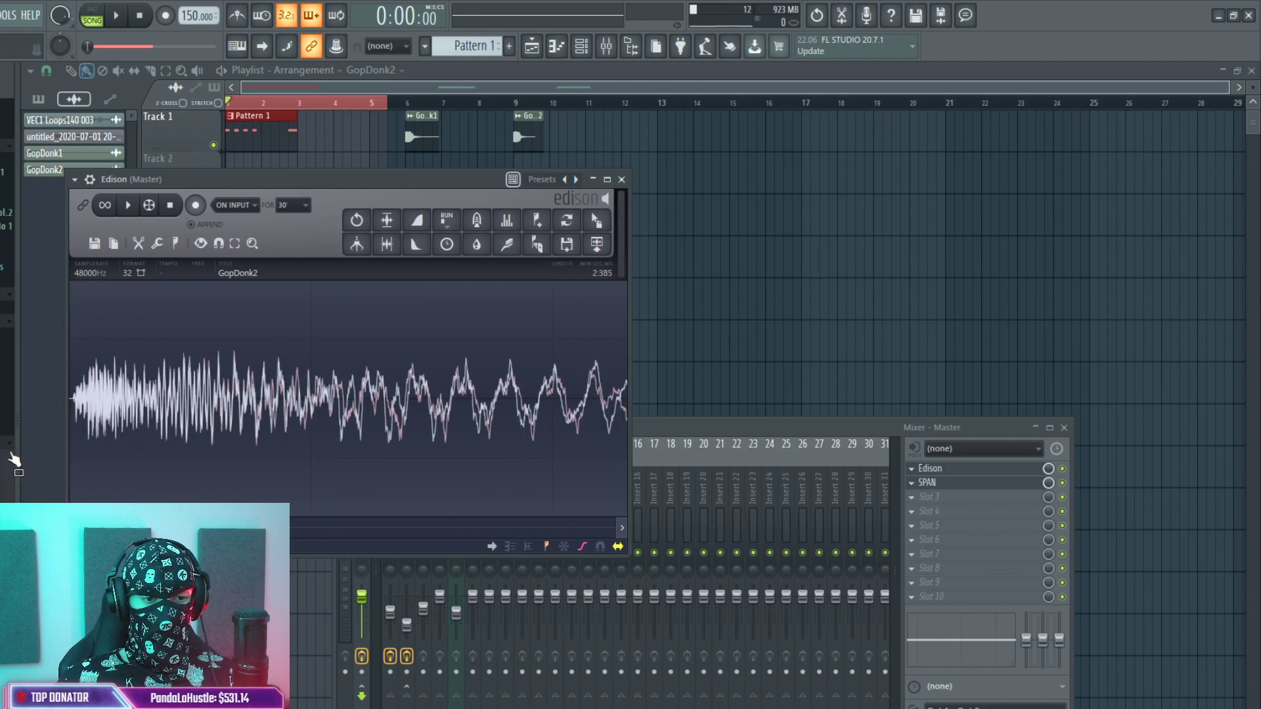
scroll(117, 453, "down", 3)
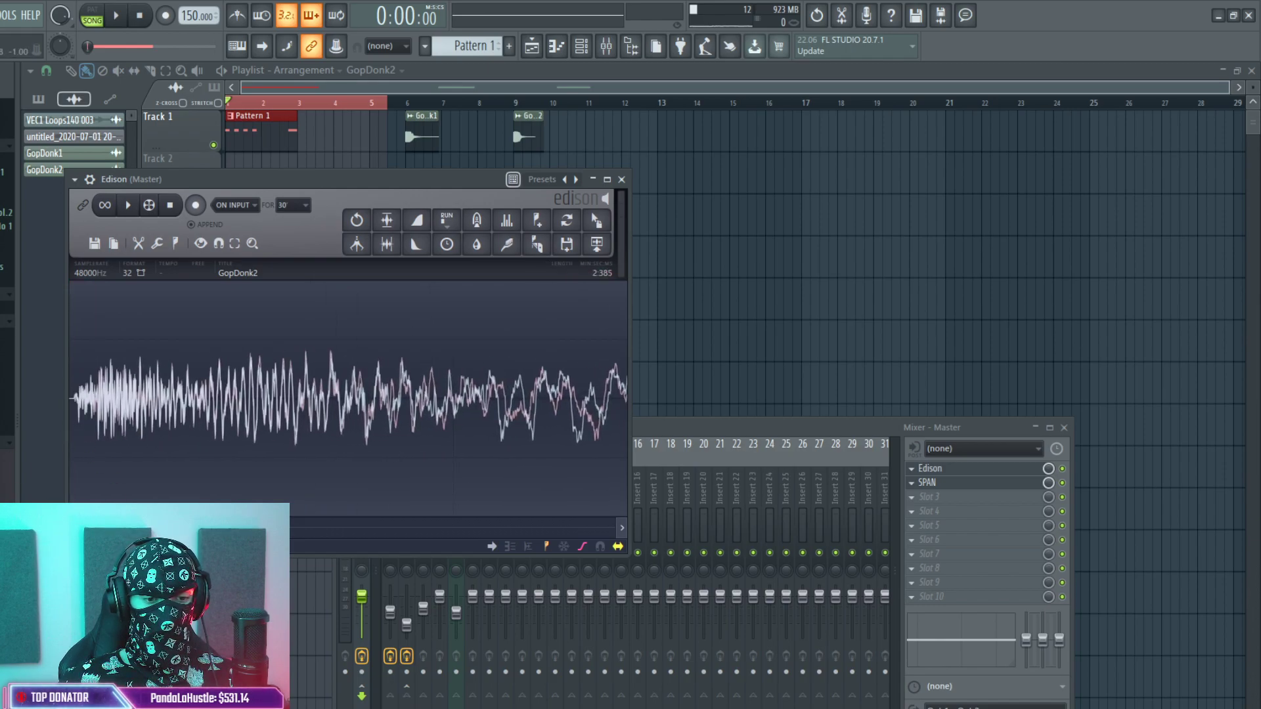
left_click_drag(73, 396, 69, 396)
key("Delete")
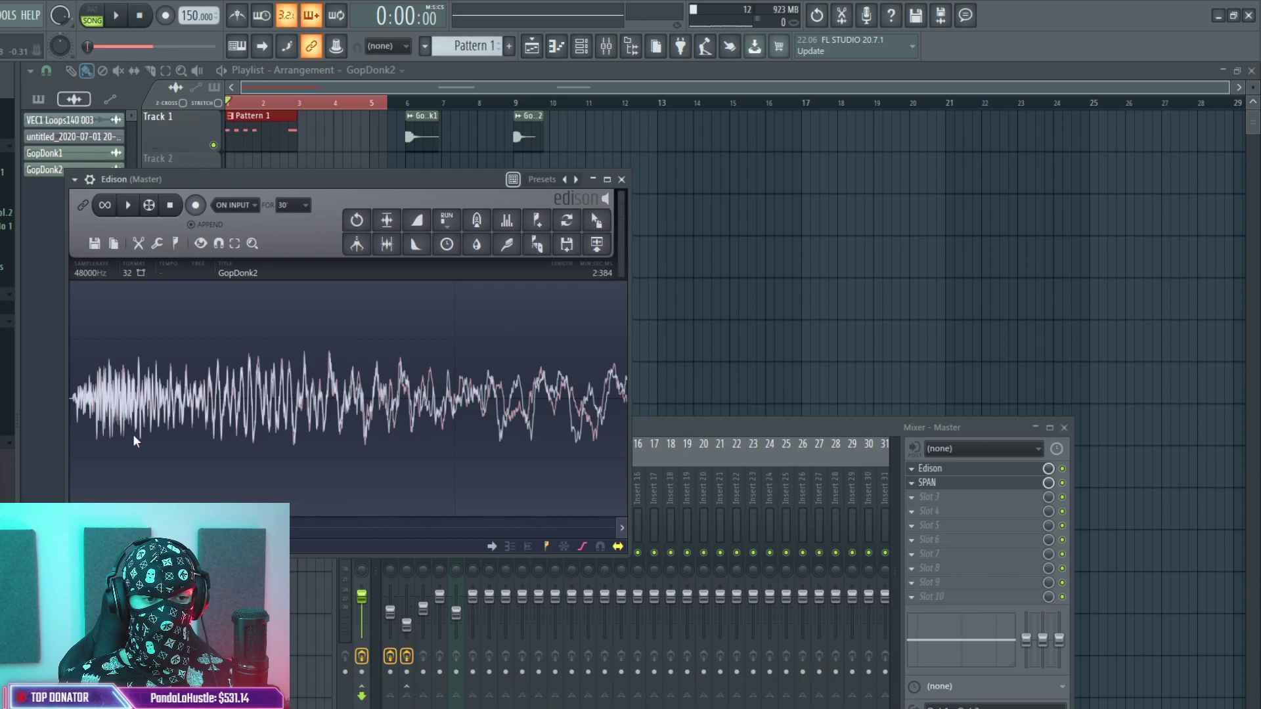
scroll(117, 432, "down", 5)
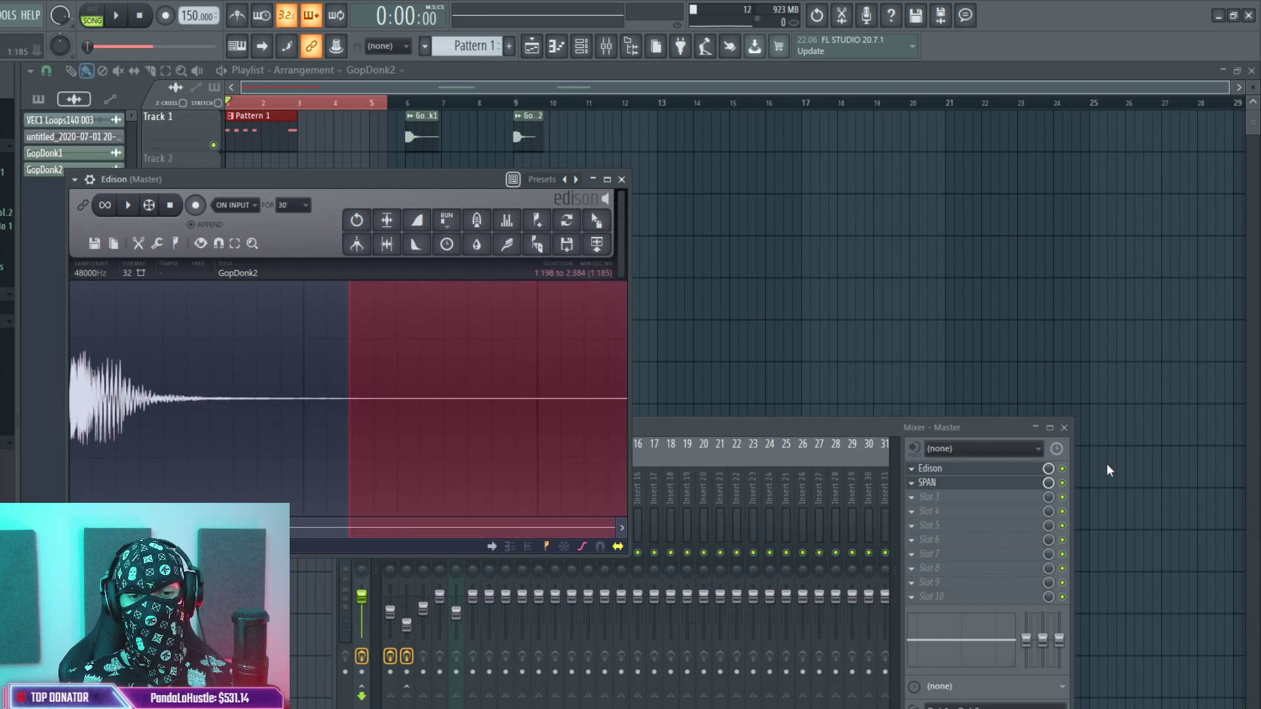
key("Delete")
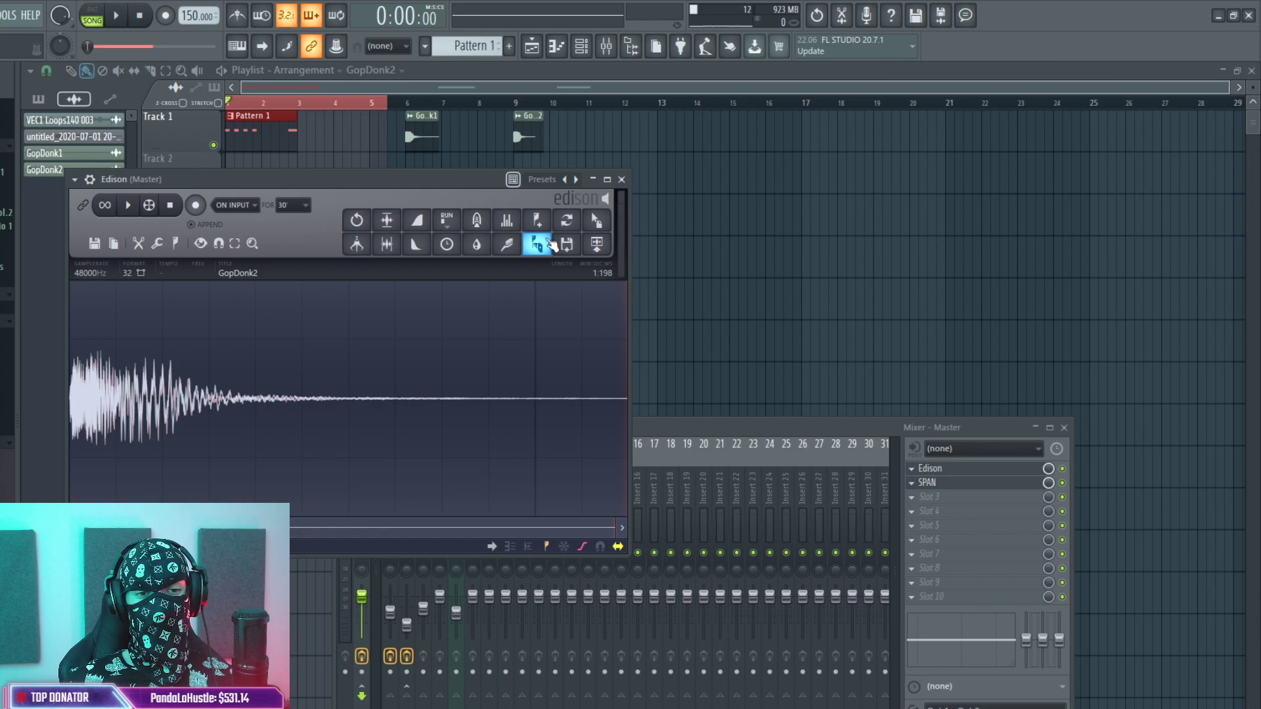
Move the playback position into bar 2 and record the one-beat donk note at the bar's end into Edison on the Master.
key("F12")
key("space")
left_click(308, 103)
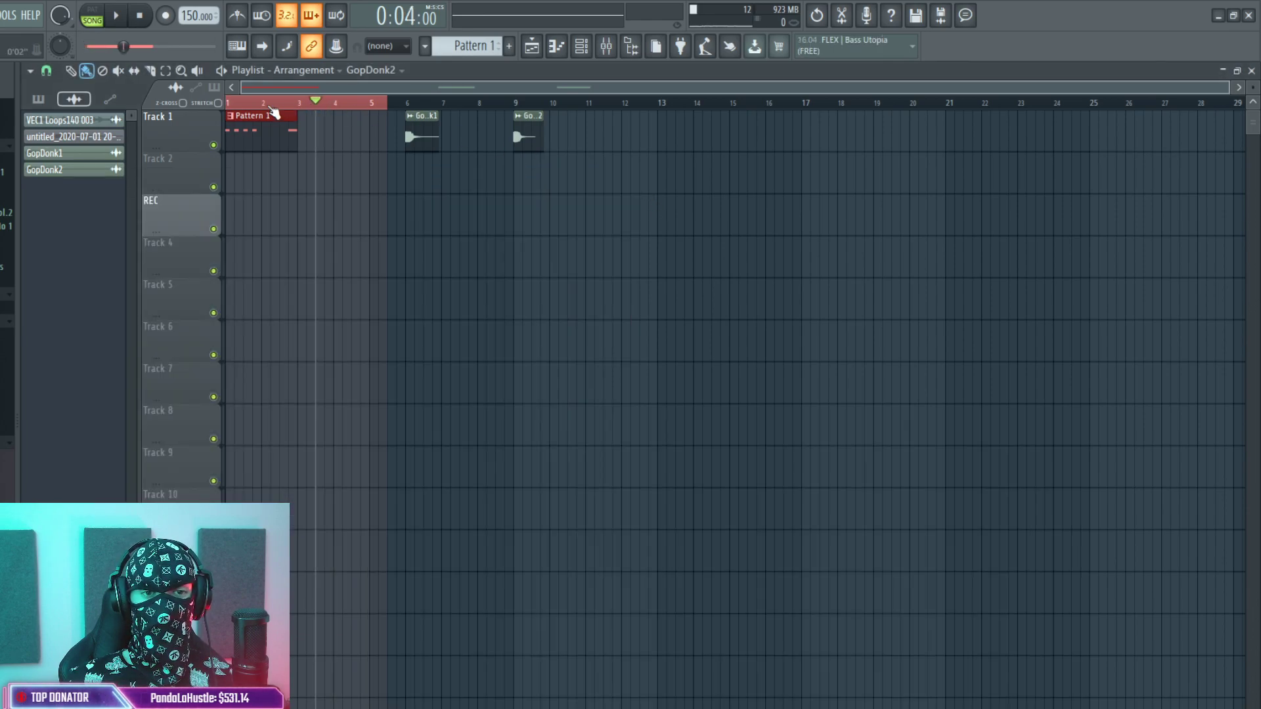
left_click(271, 103)
key("space")
key("F9")
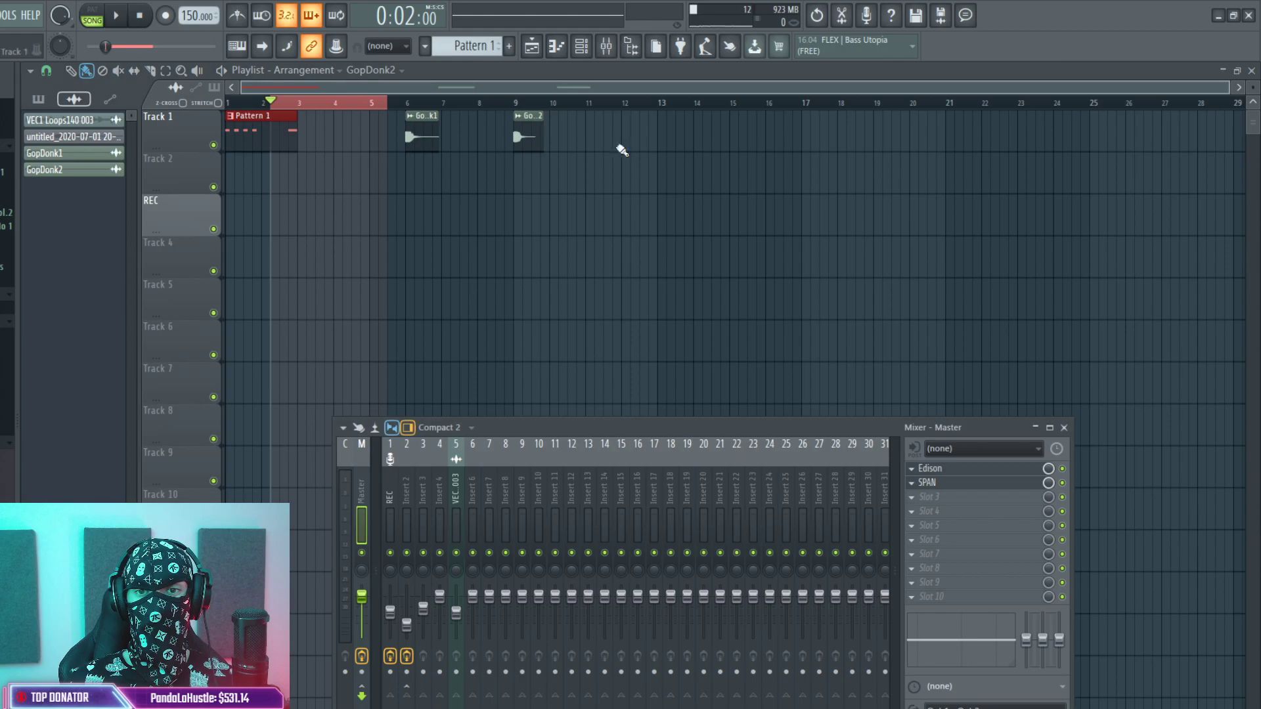
left_click(966, 470)
left_click(195, 205)
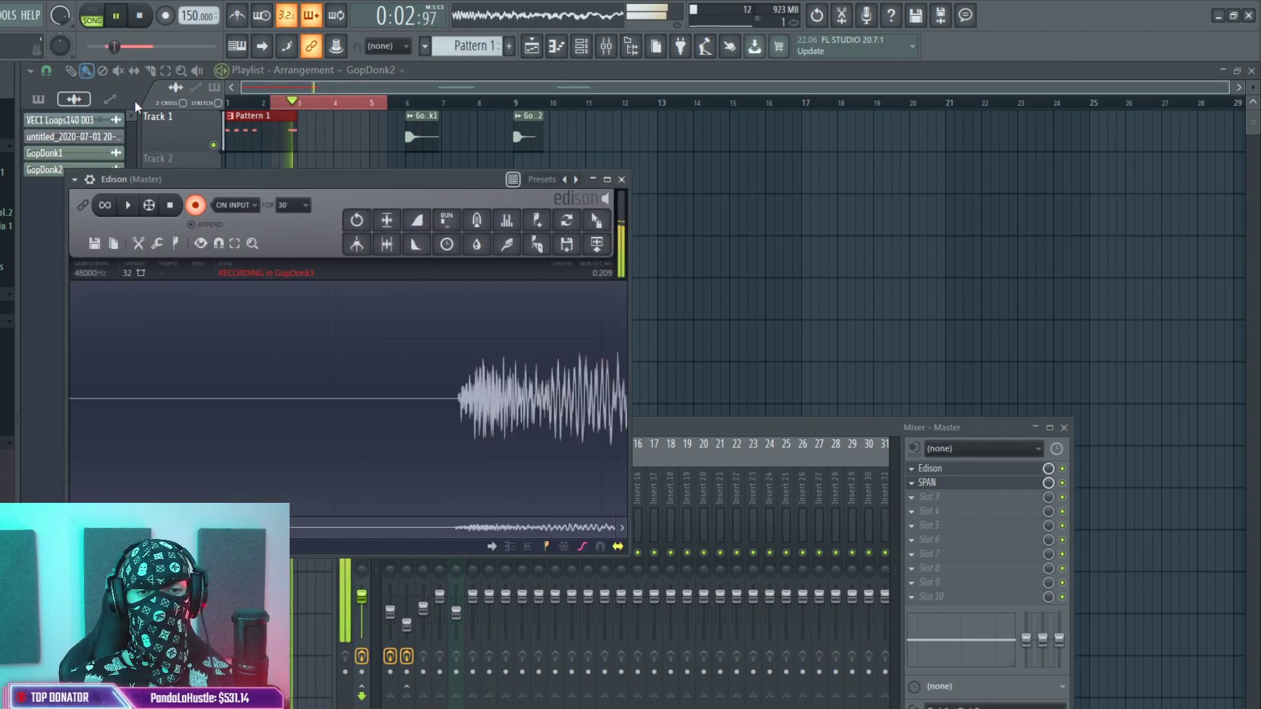
left_click(139, 15)
Trim the silence before the longer donk recording and remove everything after about 1.223 s.
scroll(159, 409, "up", 3)
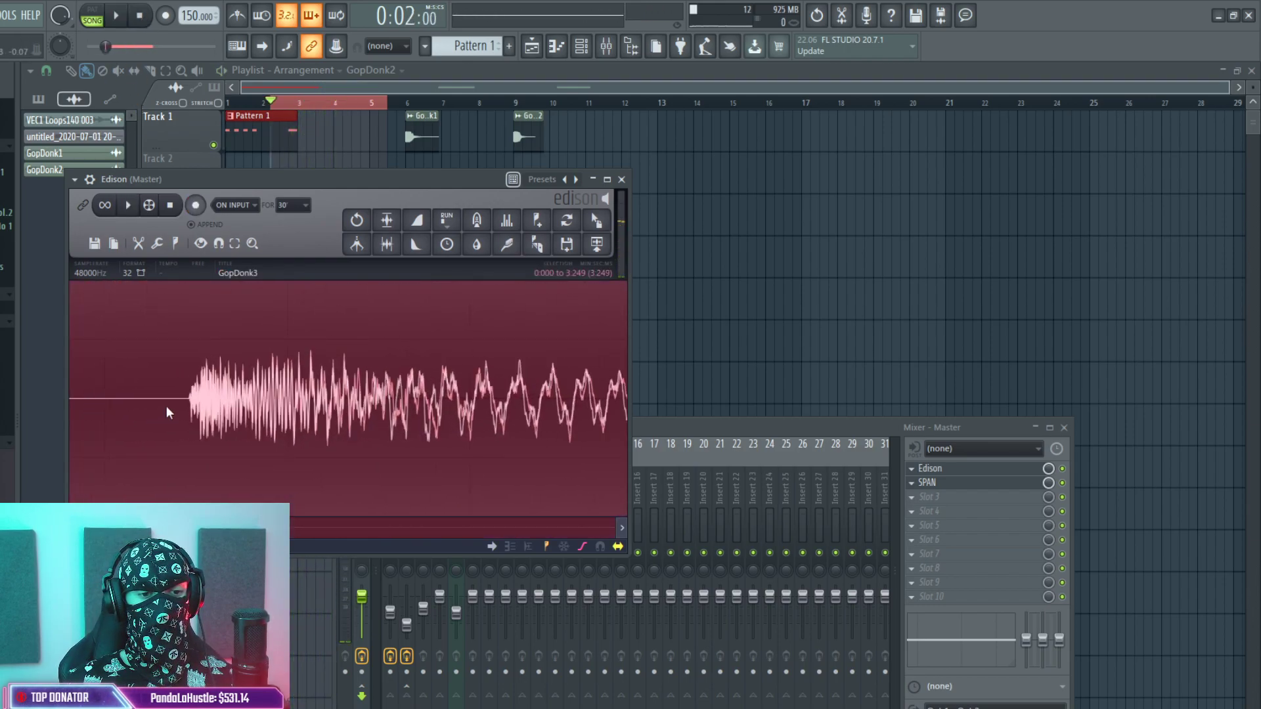
scroll(184, 404, "down", 1)
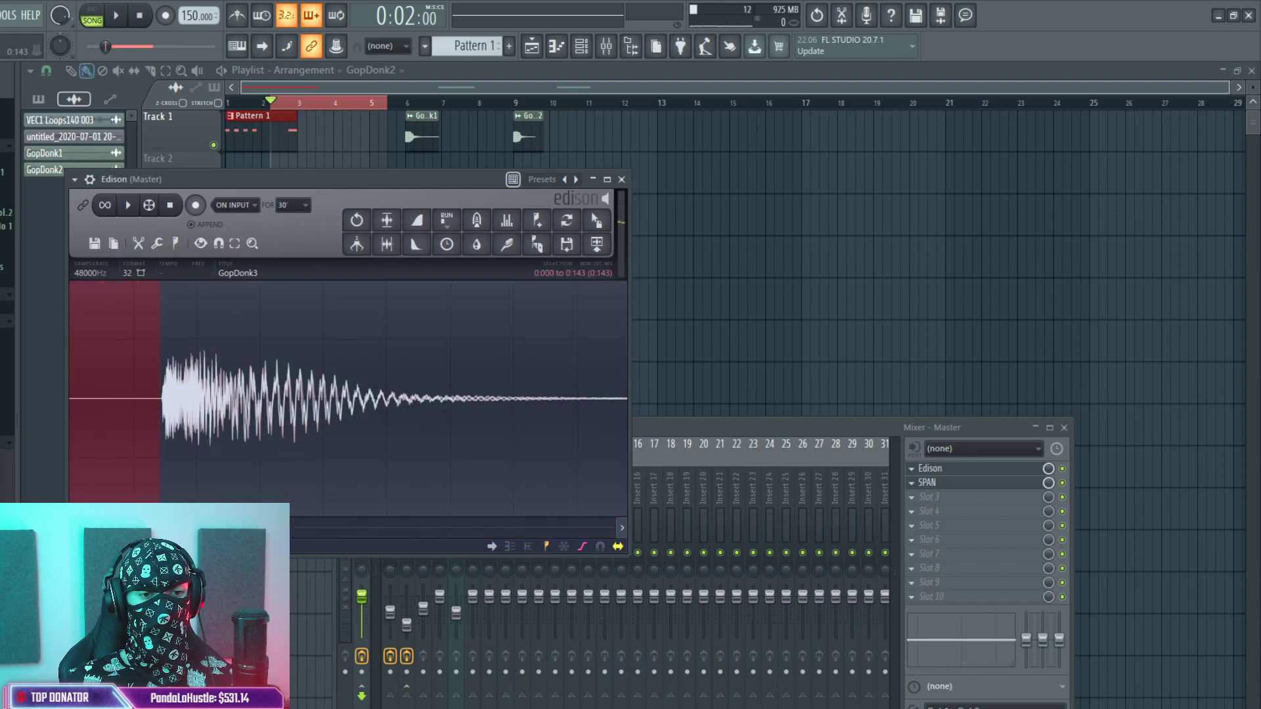
scroll(118, 358, "down", 4)
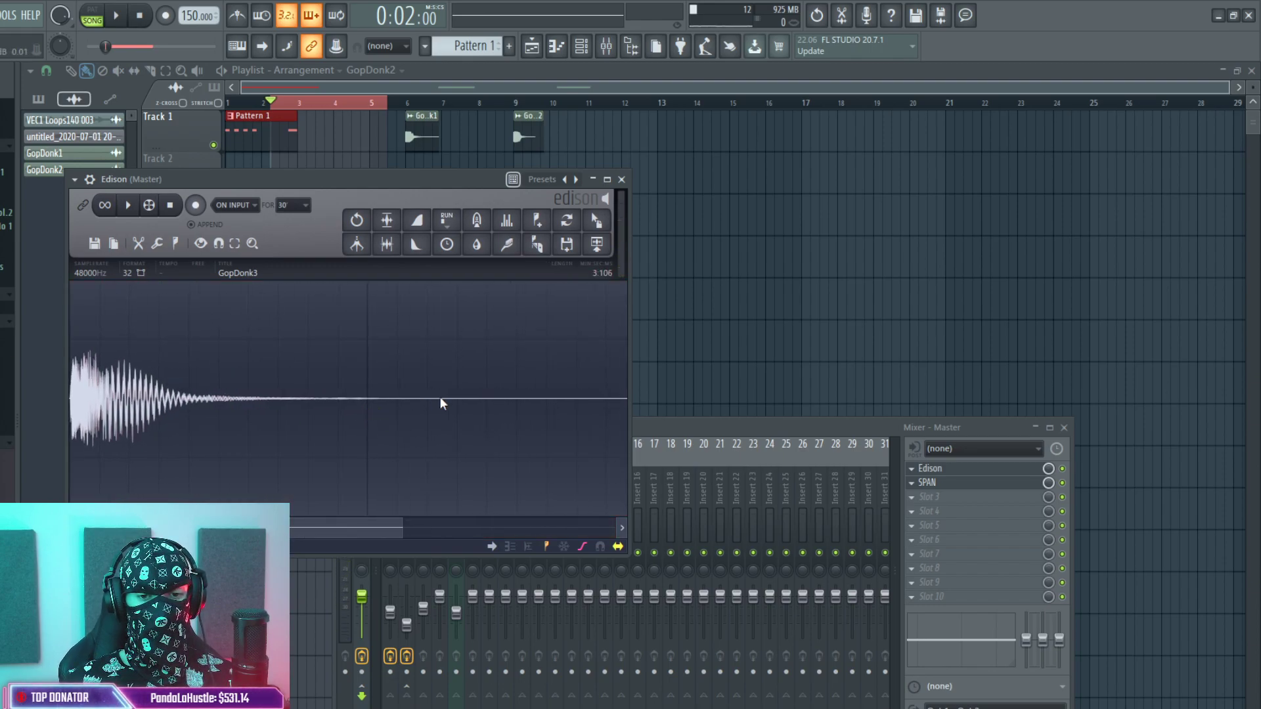
left_click_drag(356, 400, 848, 400)
scroll(341, 417, "down", 2)
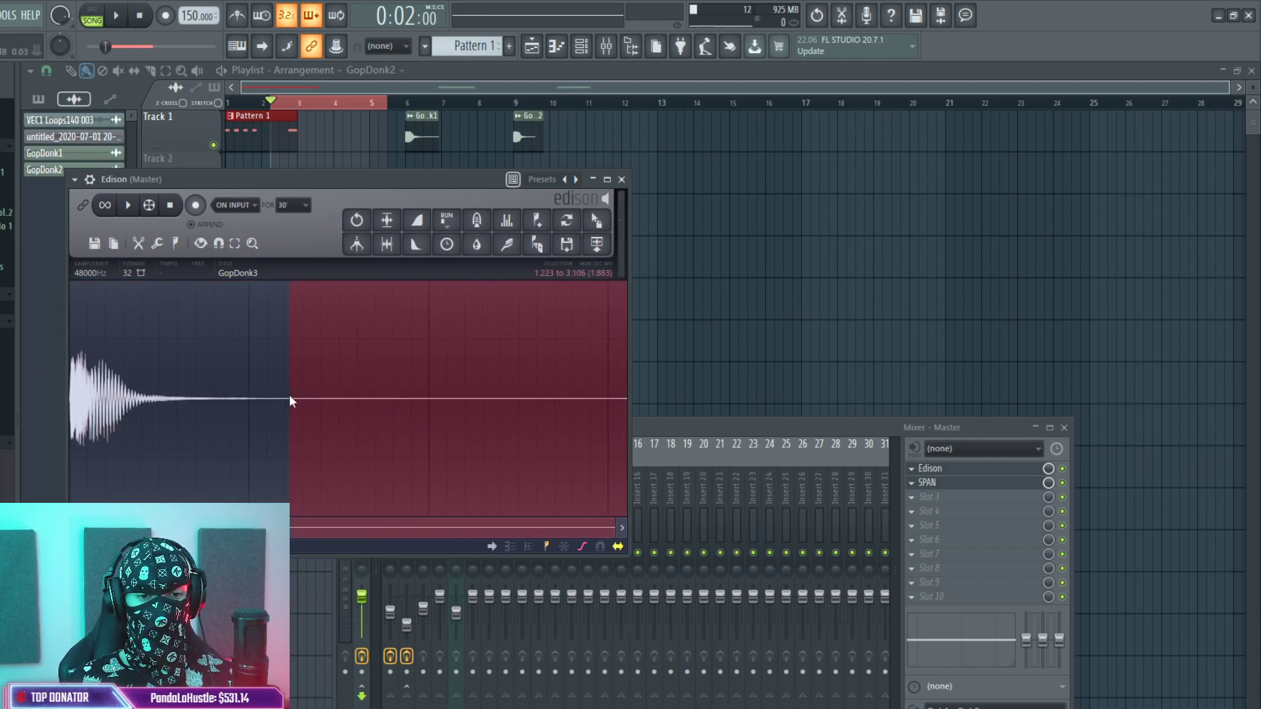
key("Delete")
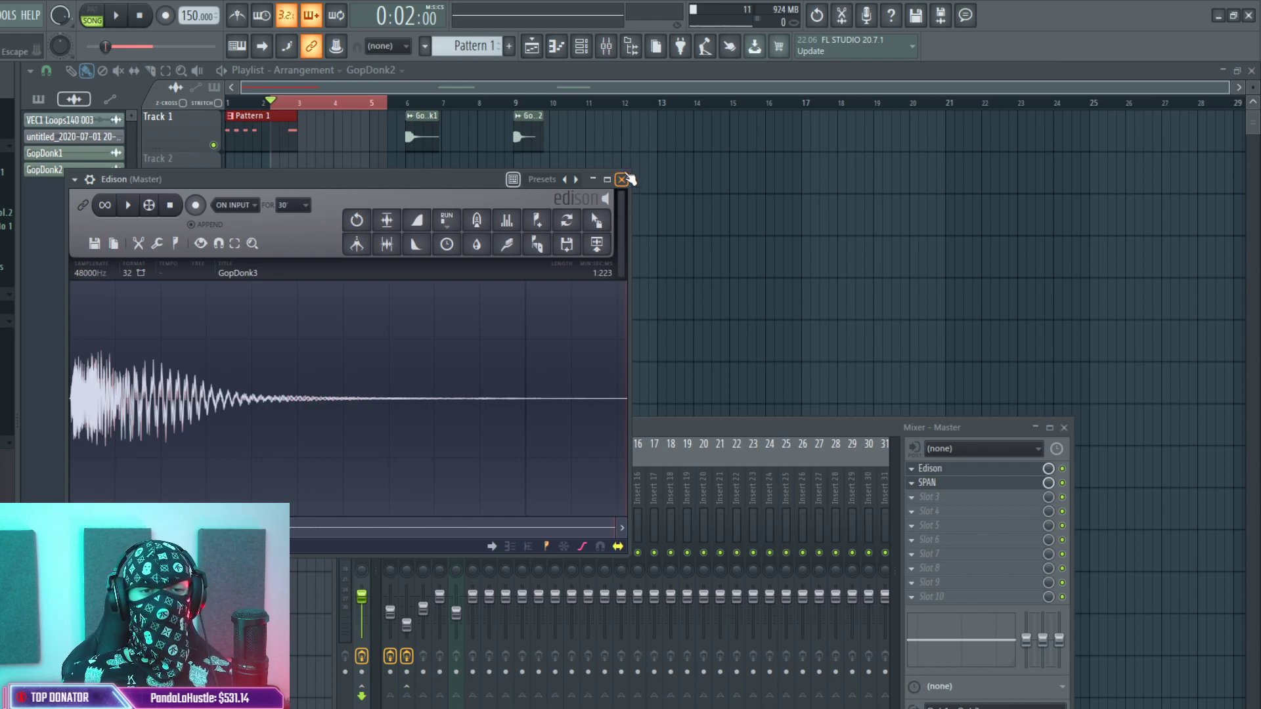
Replace the playlist time selection with bar 1 only.
key("F12")
left_click(318, 102)
left_click_drag(306, 103, 227, 103)
key("space")
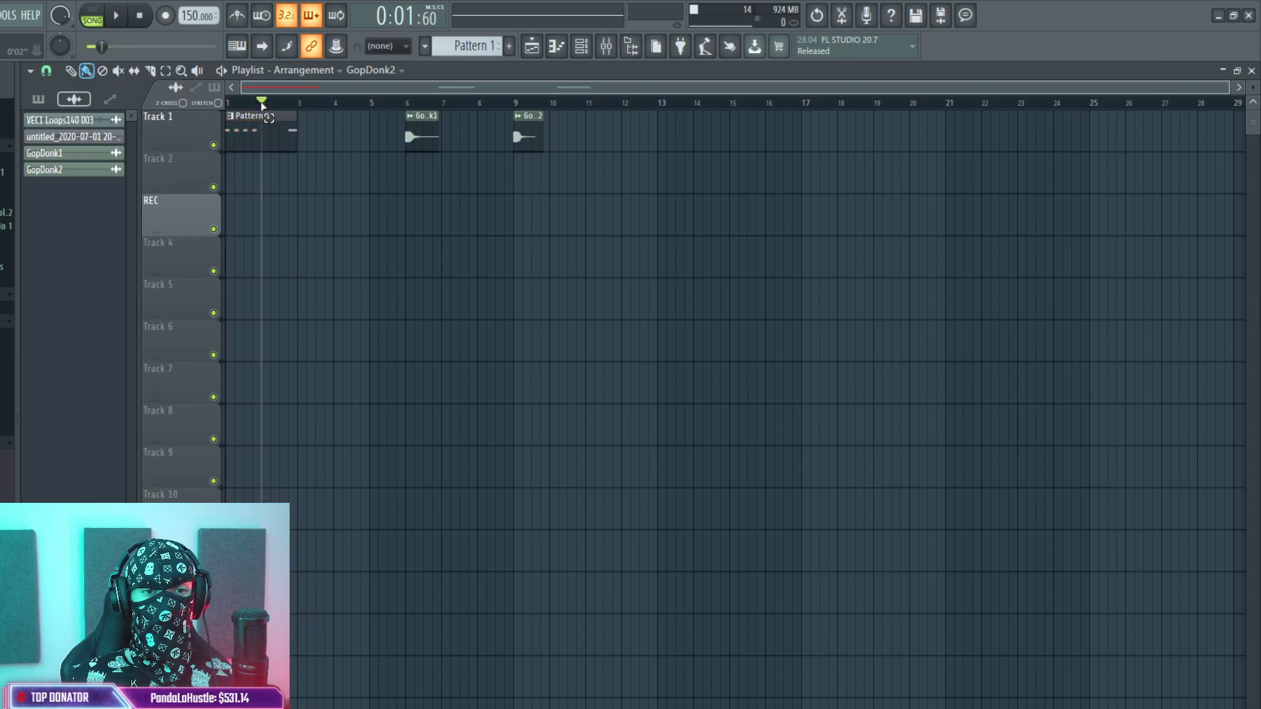
Bypass the Lane 2 Resonator in Phase Plant and retune the Lane 1 Comb Filter to 348 Hz during playback.
key("F9")
key("F6")
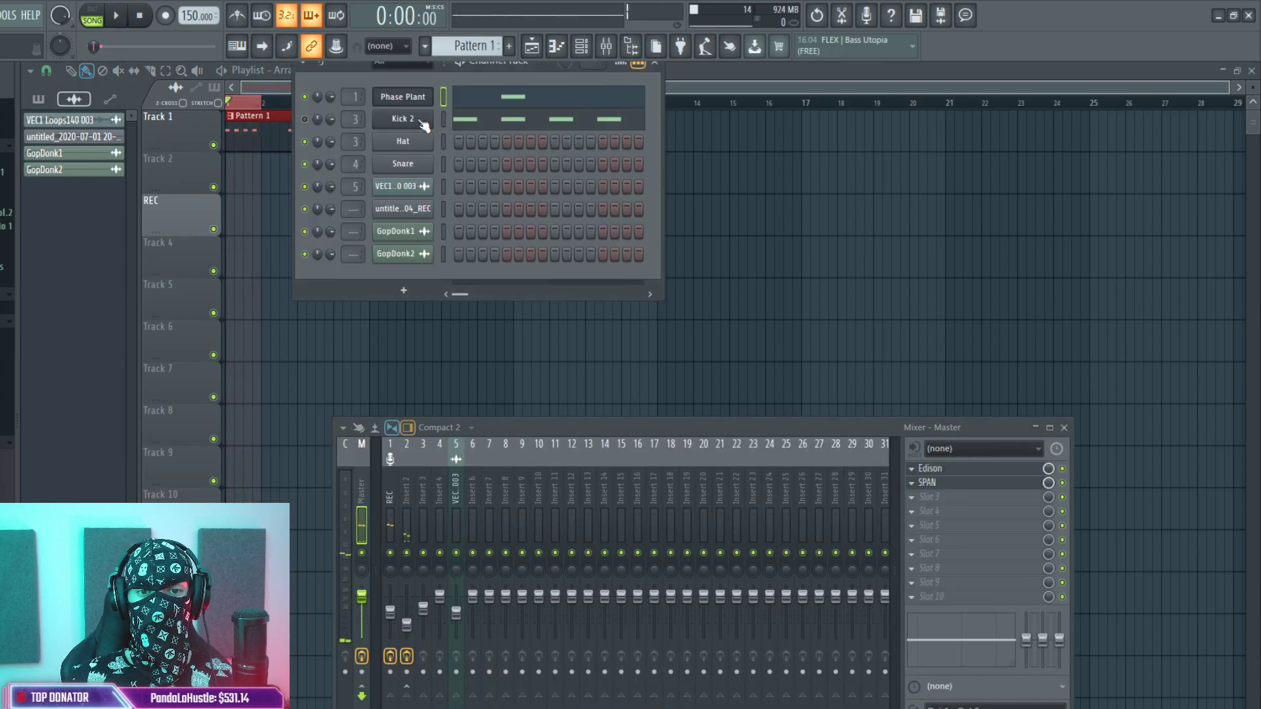
key("space")
left_click(421, 97)
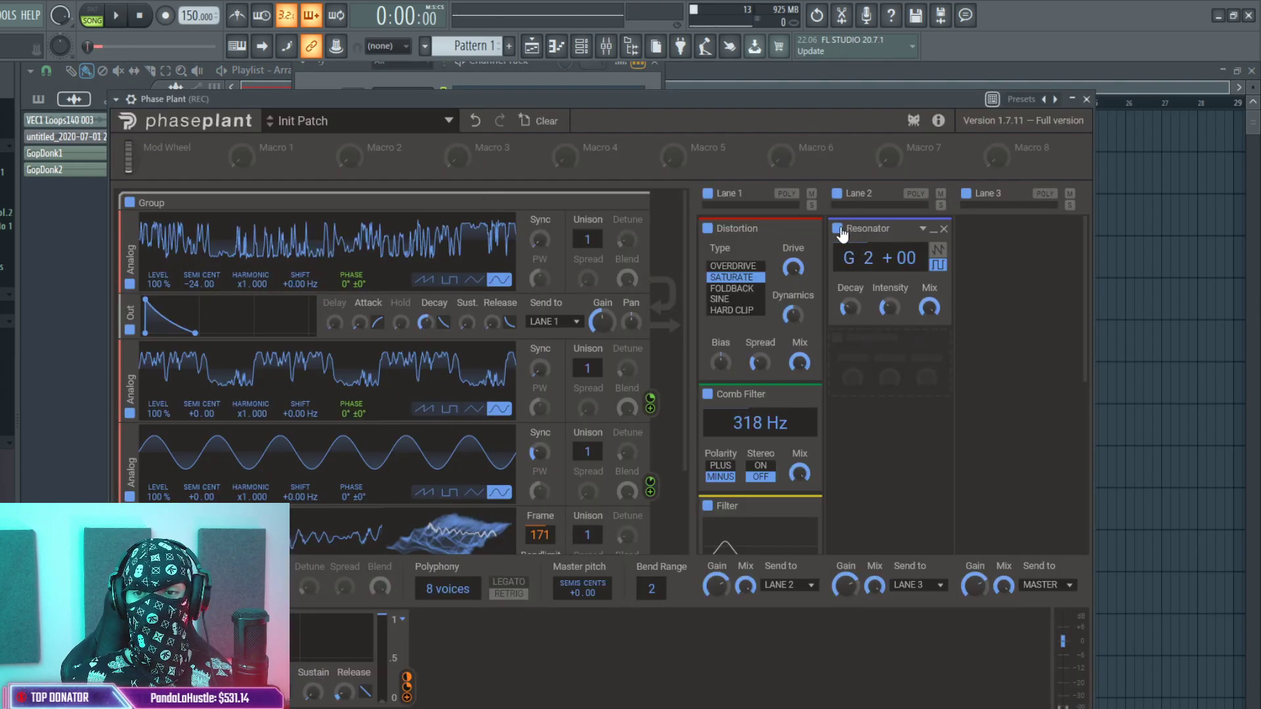
left_click(840, 229)
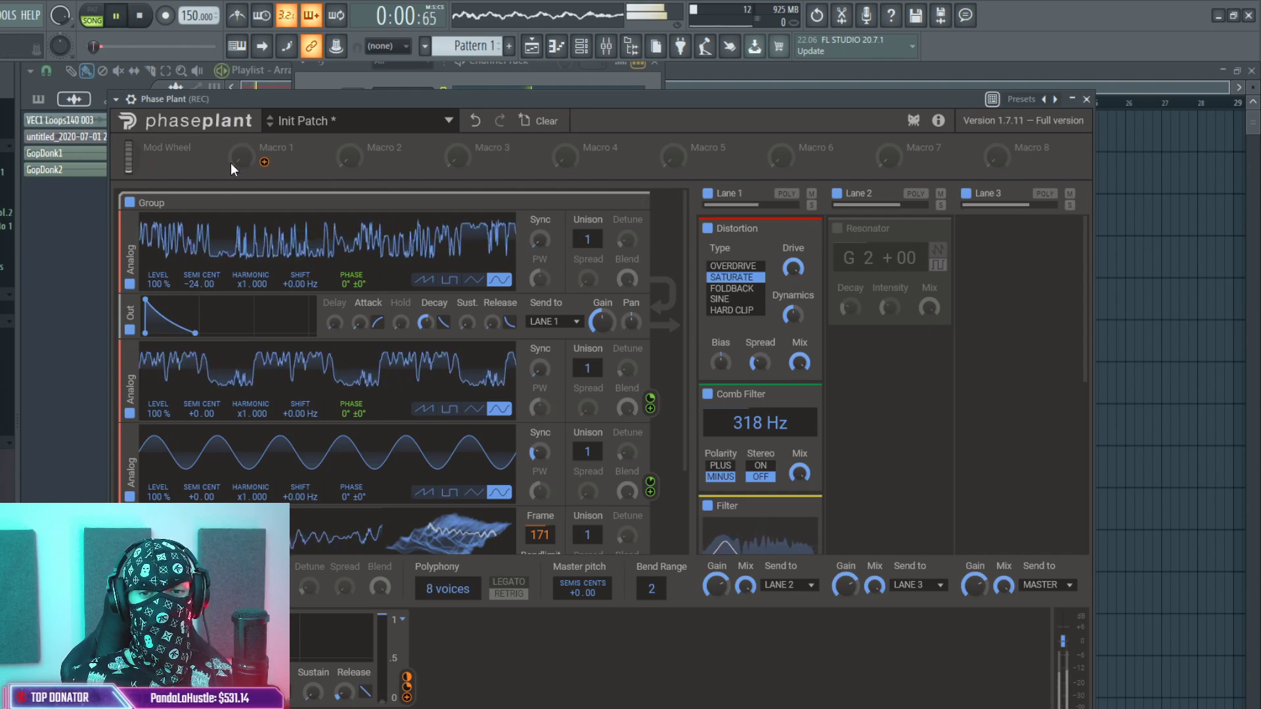
left_click_drag(760, 423, 760, 444)
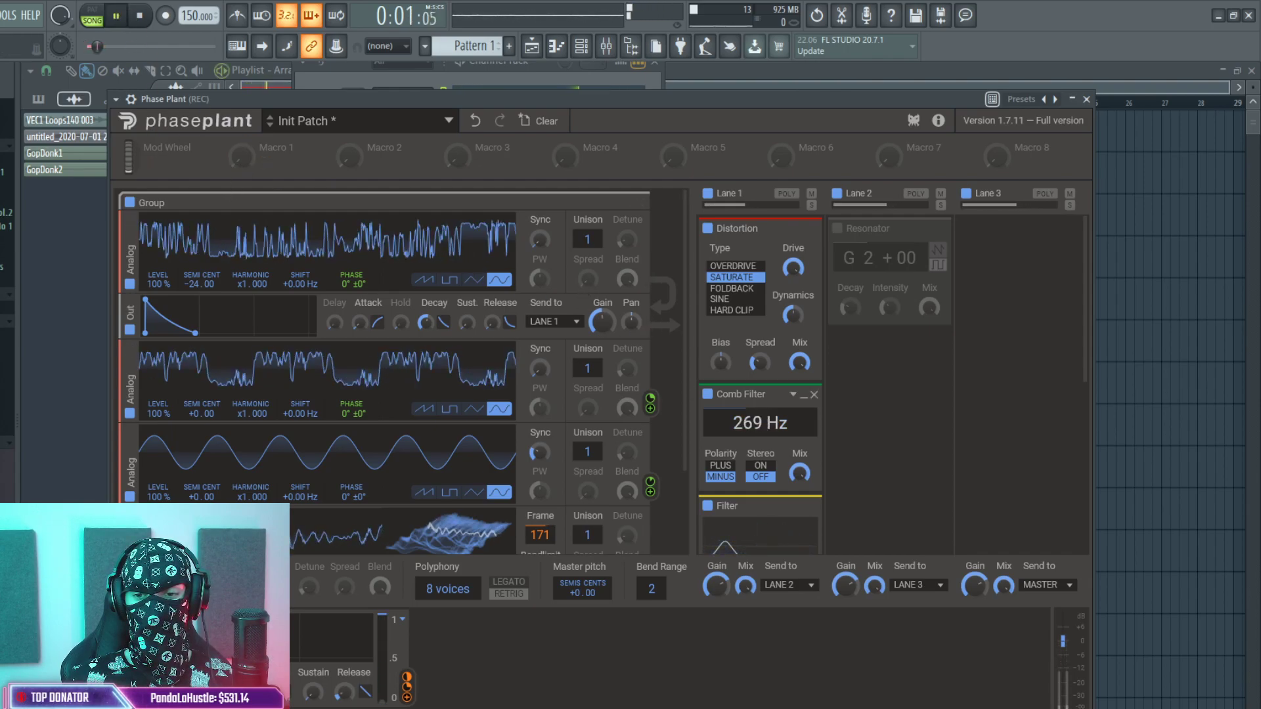
scroll(663, 378, "down", 3)
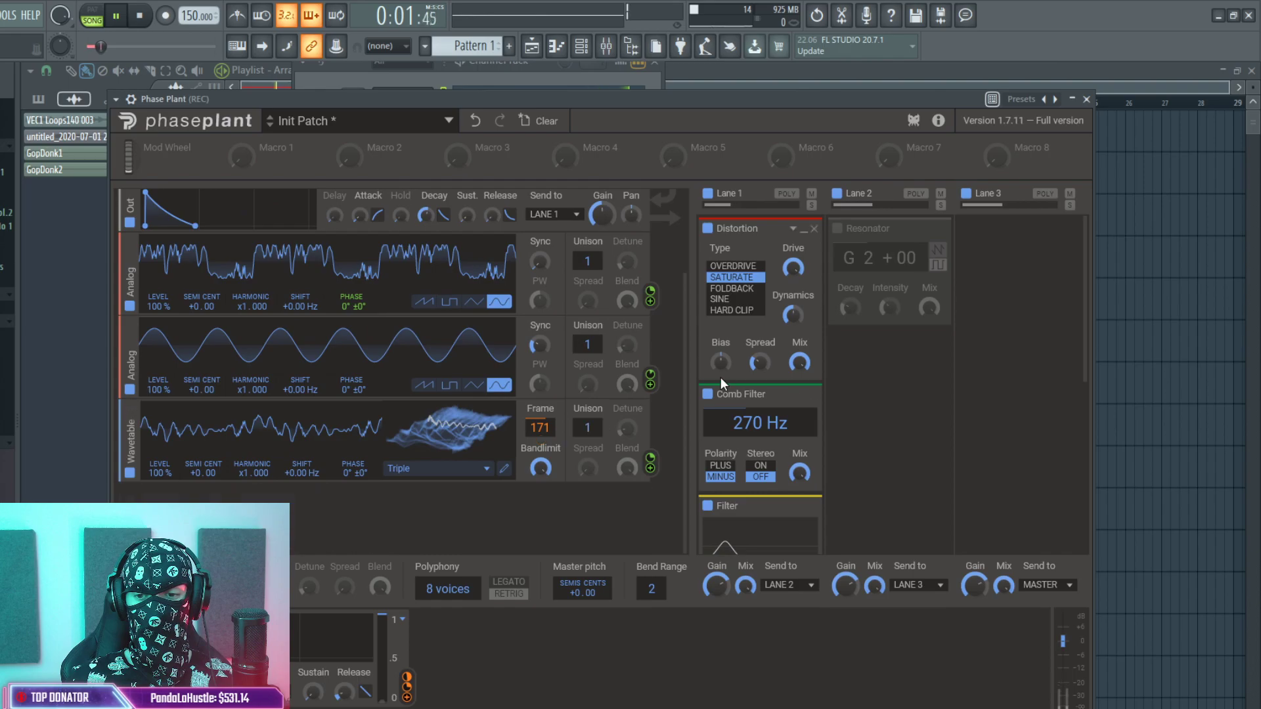
scroll(641, 394, "up", 1)
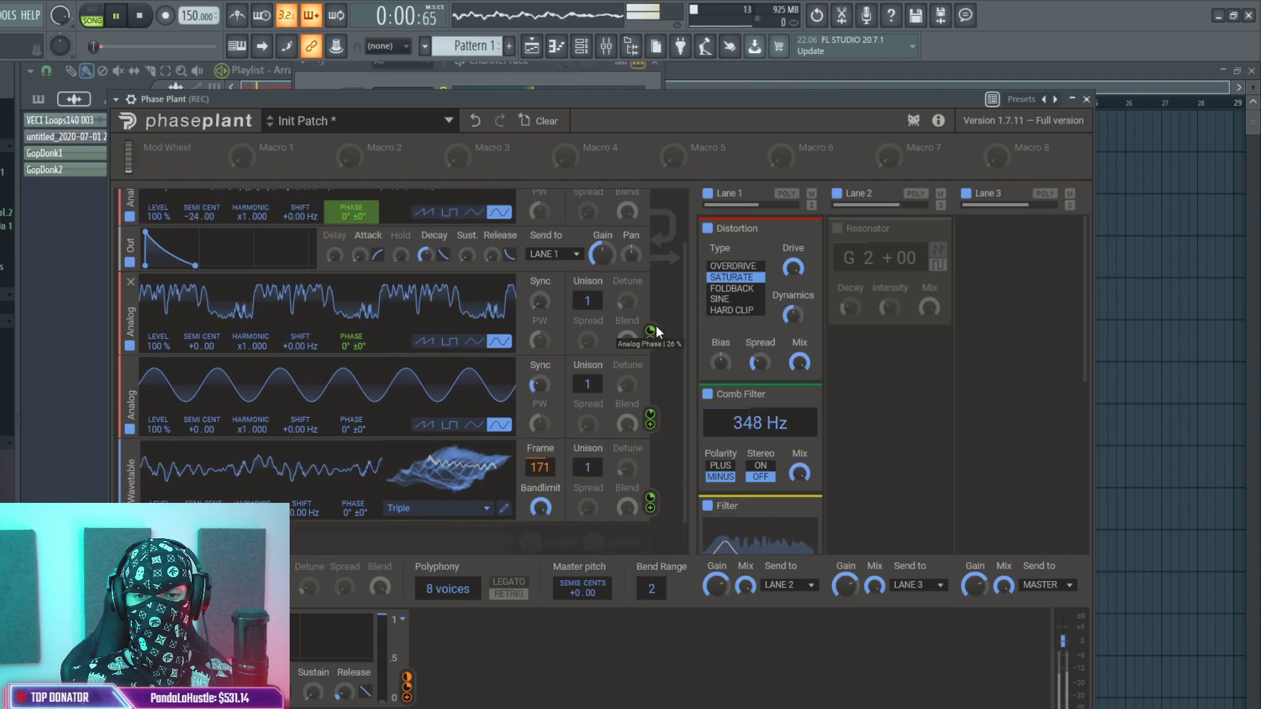
Fill bar 1 of the Phase Plant piano roll with half-beat A4 notes on beats 1 to 4 and play it.
left_click(581, 46)
left_click(484, 99)
key("space")
left_click(138, 459)
left_click_drag(197, 433, 199, 457)
left_click(341, 459)
left_click(492, 458)
key("space")
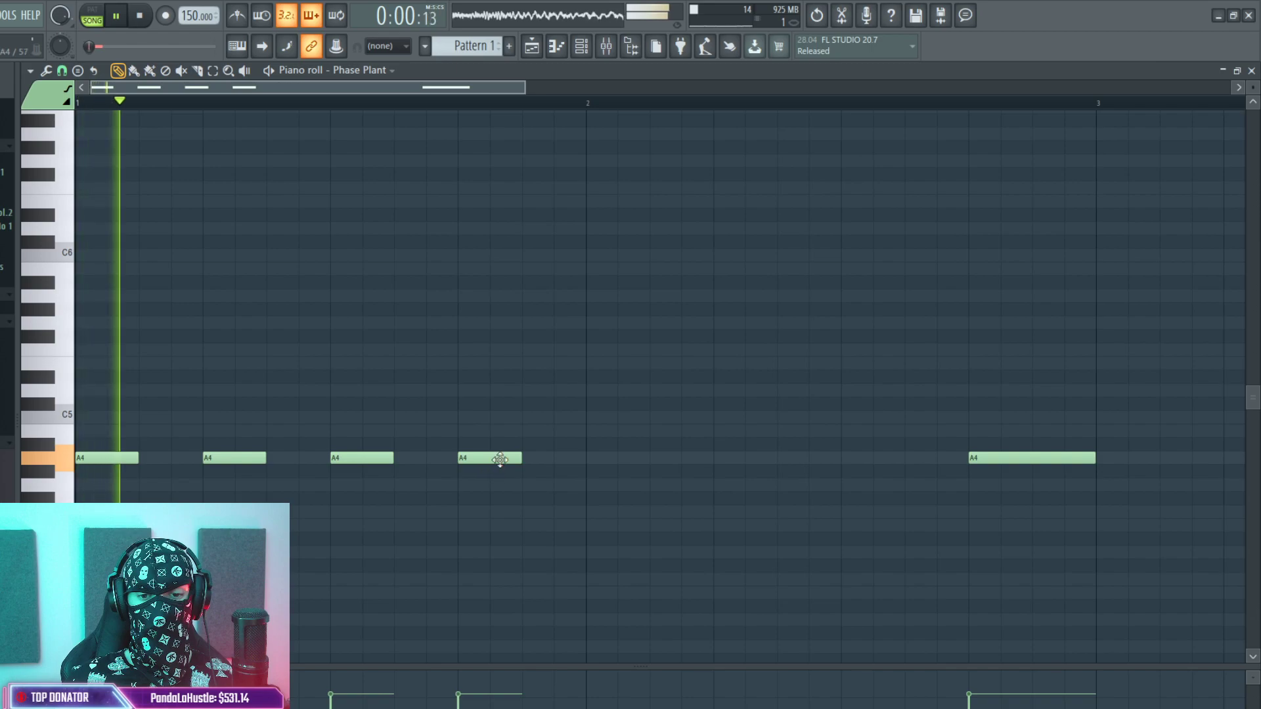
Move the beat-3 note in bar 1 a quarter beat later, raise it to A#4, and play the pattern.
left_click_drag(362, 458, 394, 458)
left_click(484, 457)
key("space")
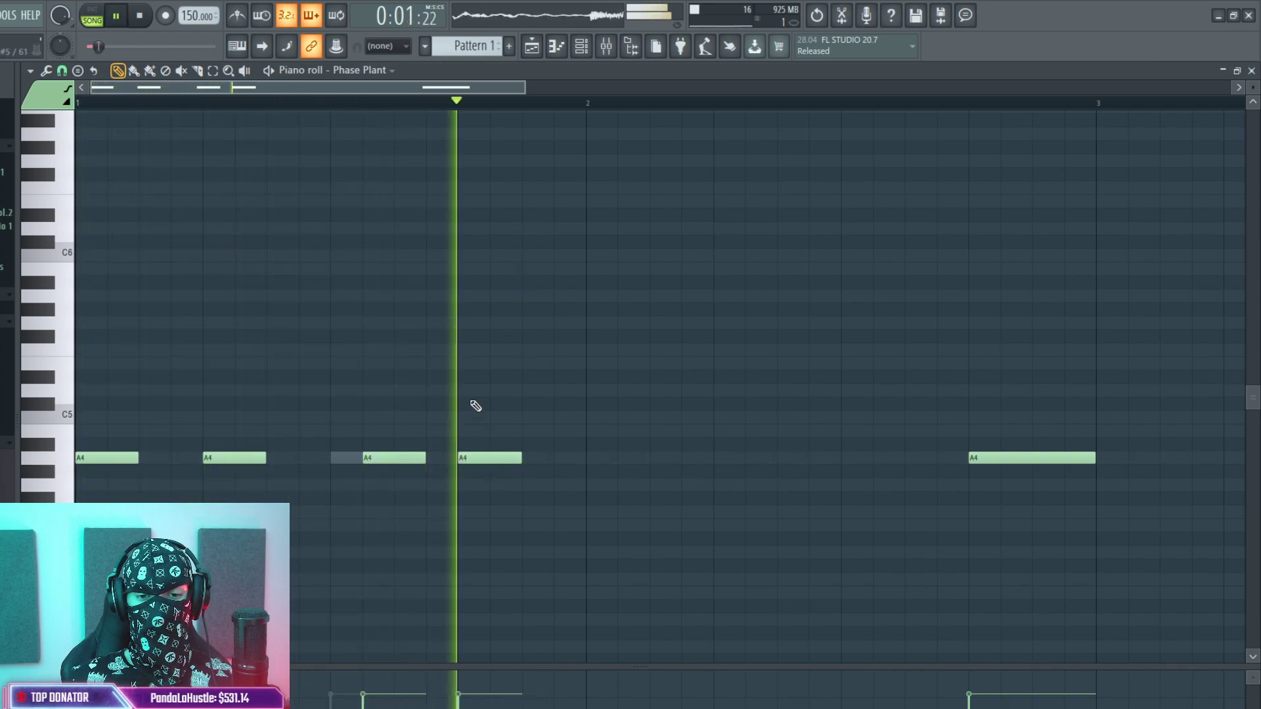
key("F6")
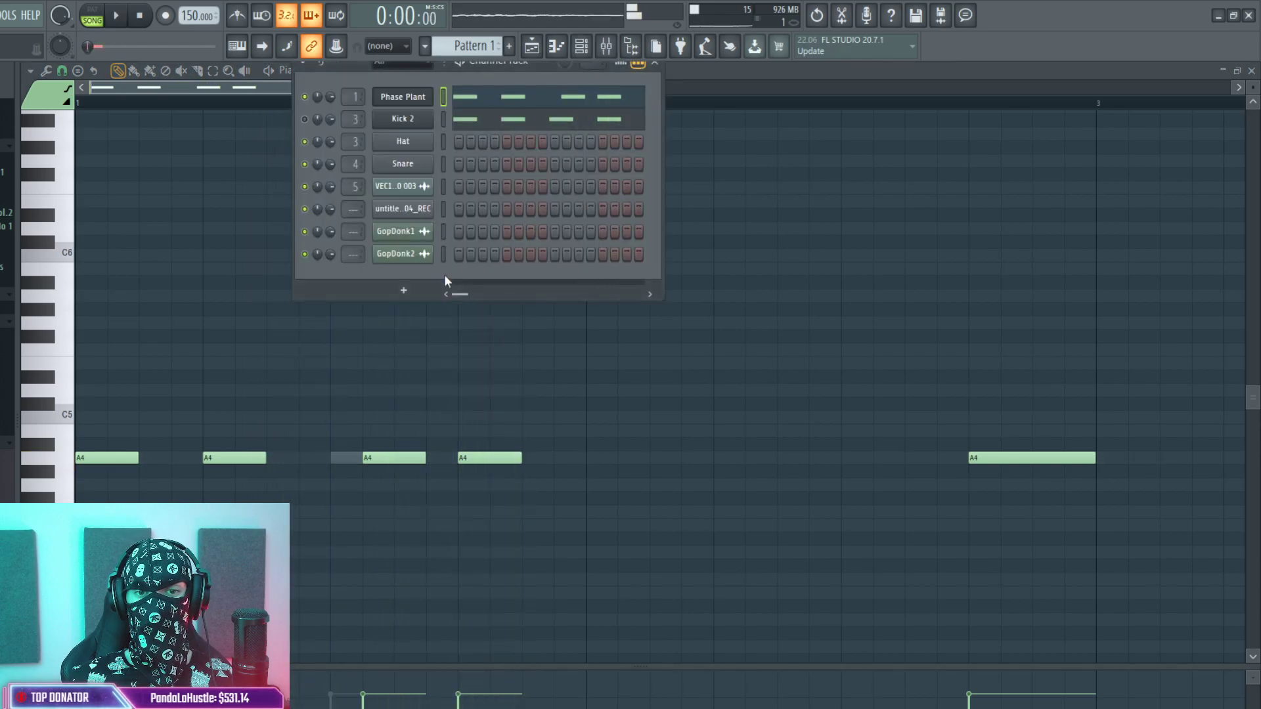
key("F6")
left_click_drag(394, 458, 394, 444)
left_click(579, 53)
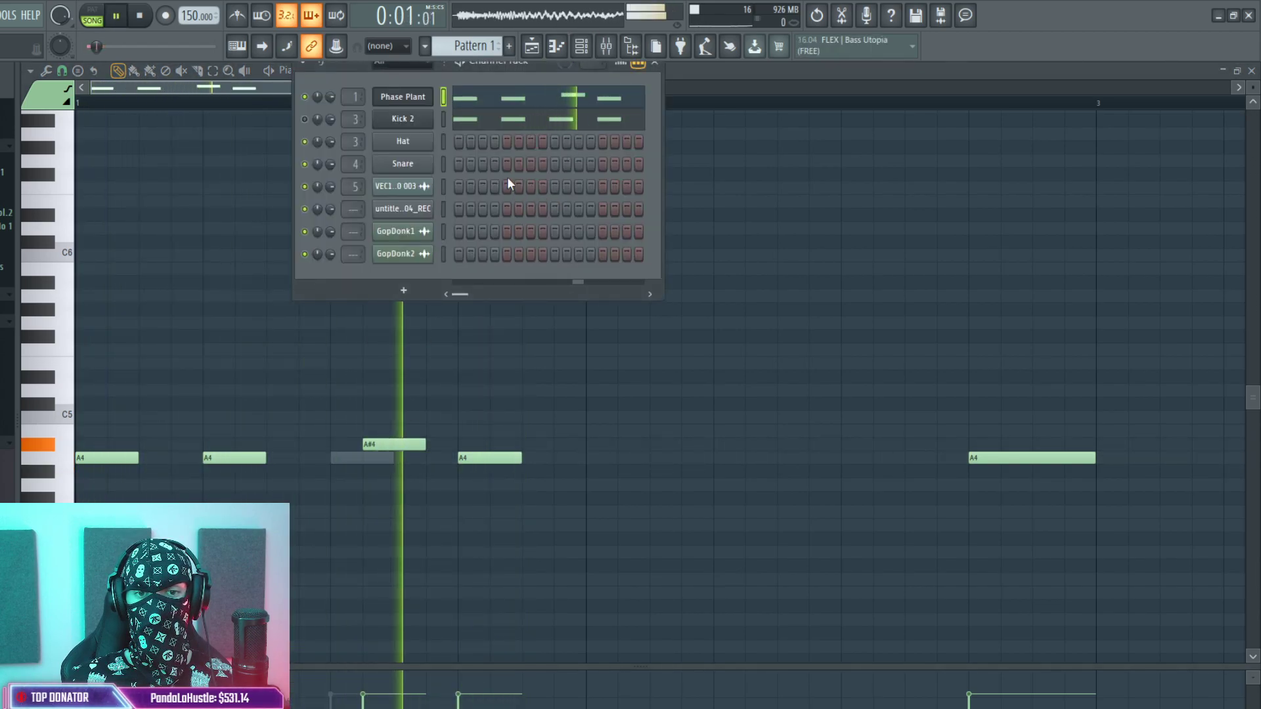
key("space")
Open Phase Plant from the channel rack and switch the second analog oscillator to a triangle wave during playback.
left_click(402, 97)
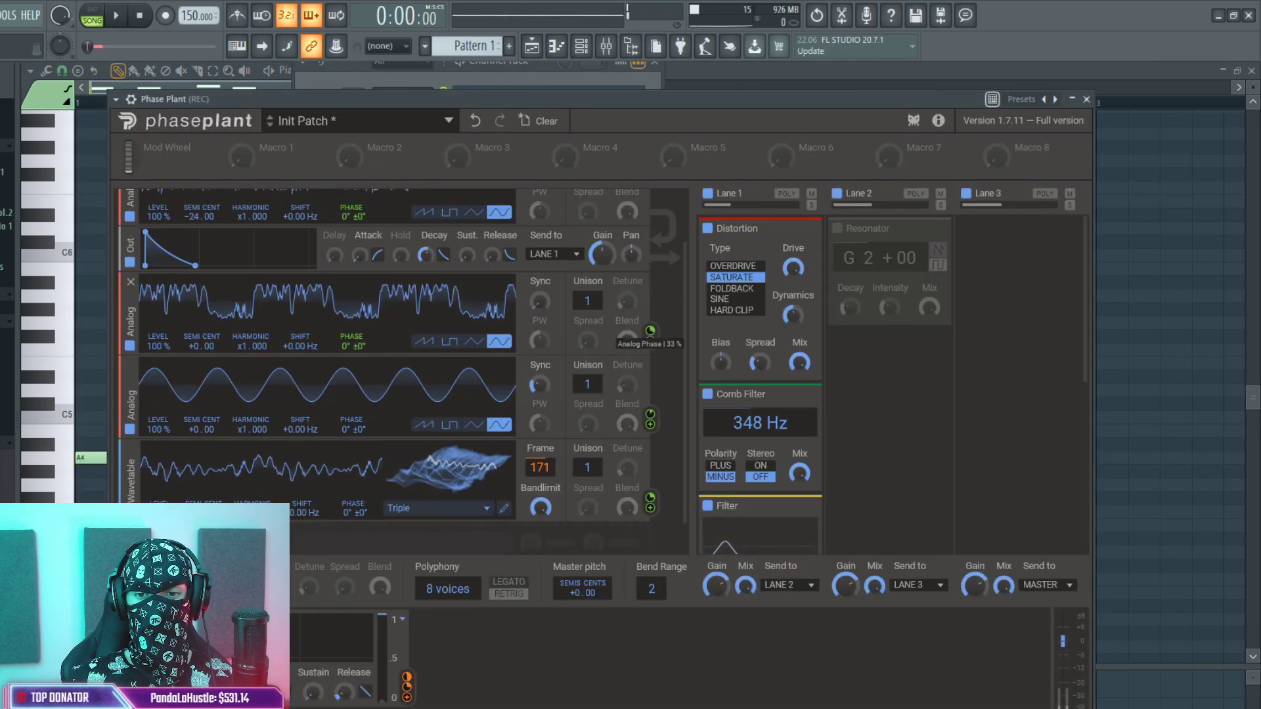
key("space")
left_click(475, 341)
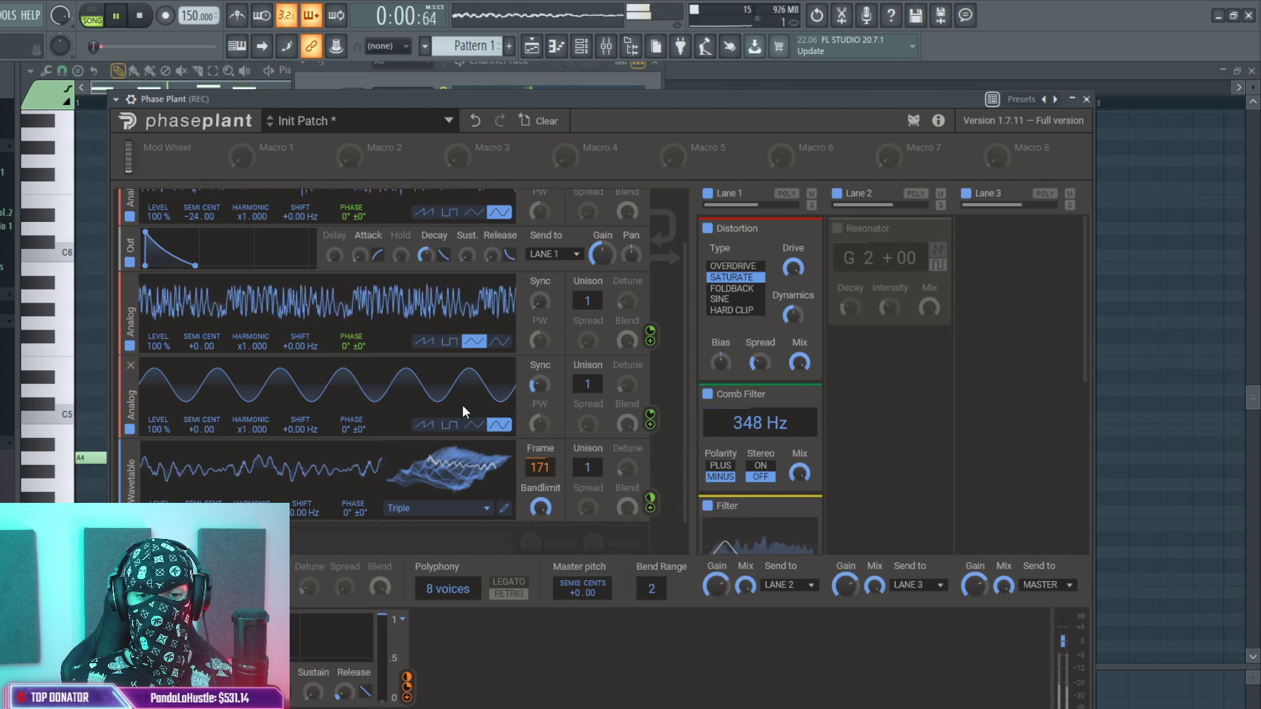
Load the Complex FM 1 wavetable from the FM folder, set its frame to 135, and play the sound.
left_click_drag(650, 498, 650, 485)
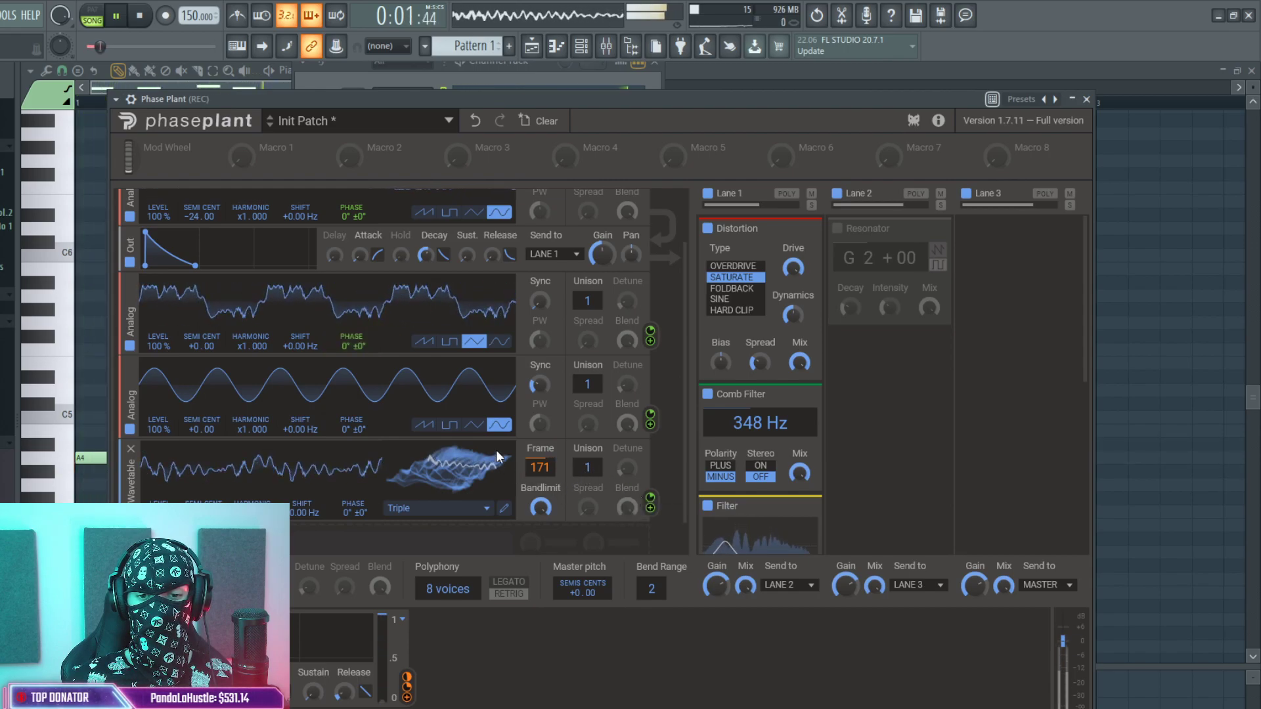
left_click(473, 484)
mouse_move(427, 545)
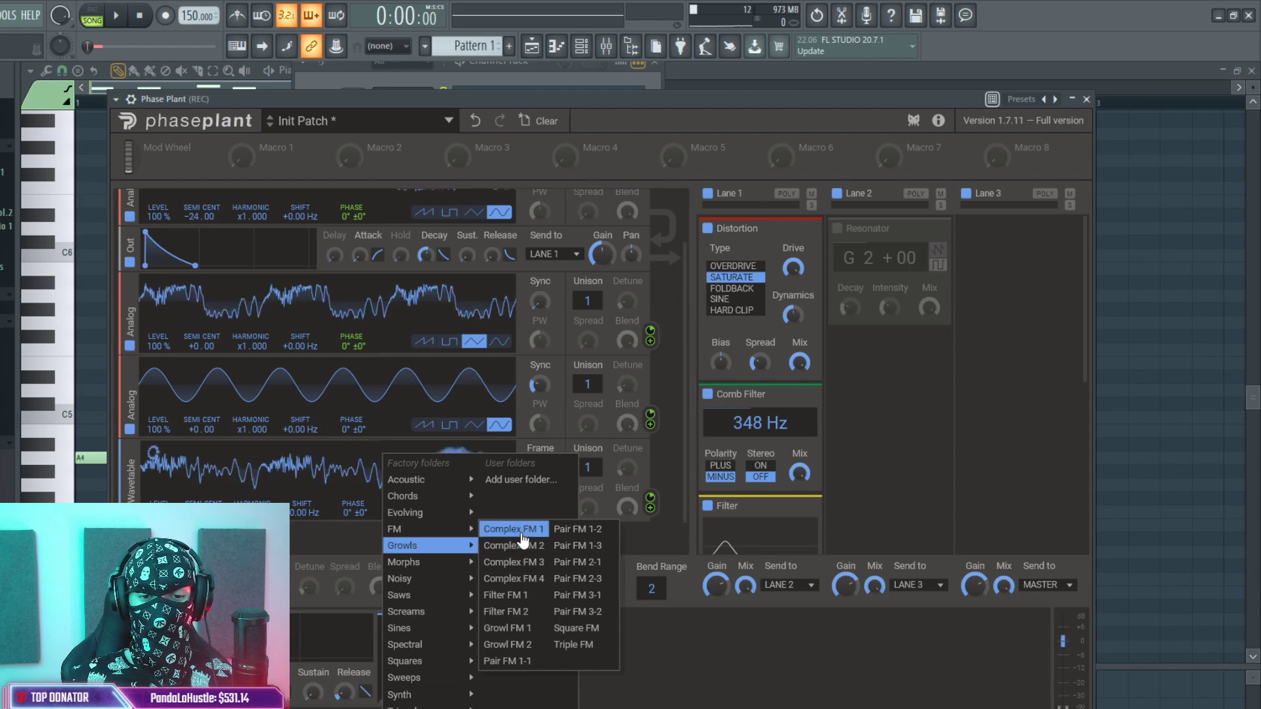
left_click(511, 529)
mouse_move(541, 469)
left_mouse_down()
mouse_move(529, 451)
mouse_move(540, 512)
mouse_move(540, 483)
left_mouse_up()
left_click(121, 22)
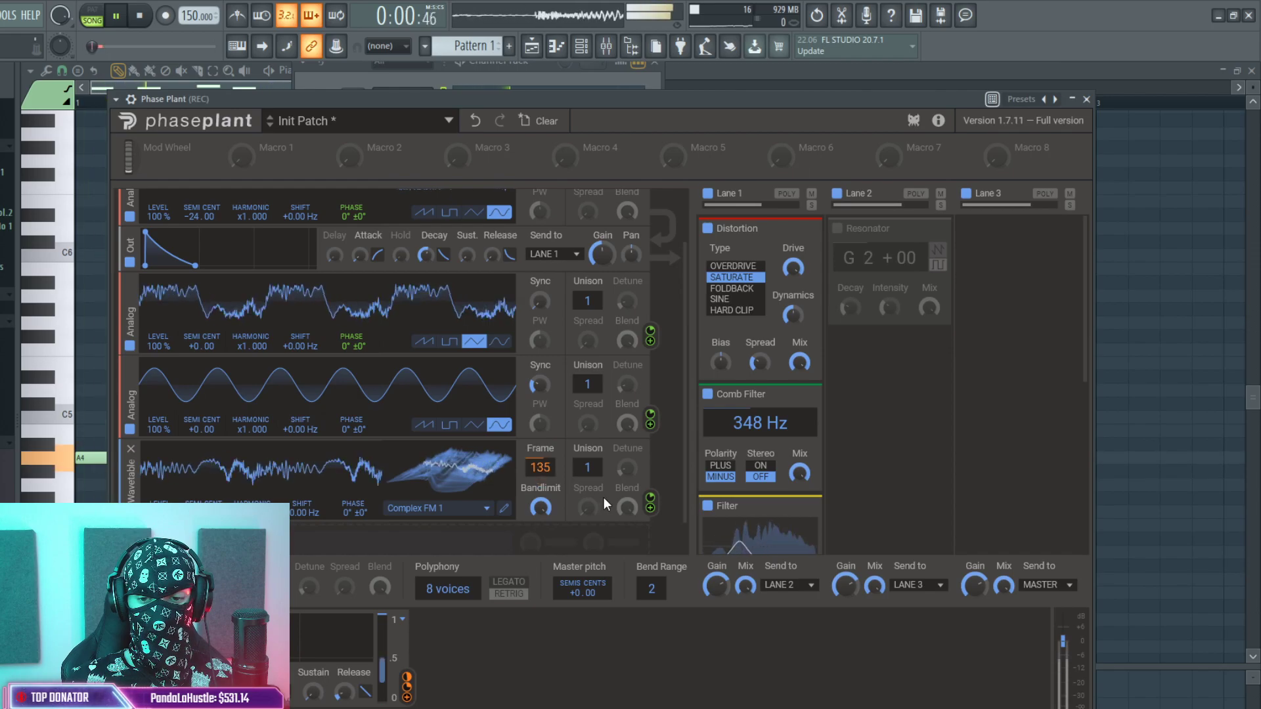
Retune the Lane 1 Comb Filter to 162 Hz during playback and stop the pattern.
mouse_move(760, 422)
left_mouse_down()
mouse_move(760, 410)
mouse_move(760, 437)
left_mouse_up()
scroll(878, 403, "down", 5)
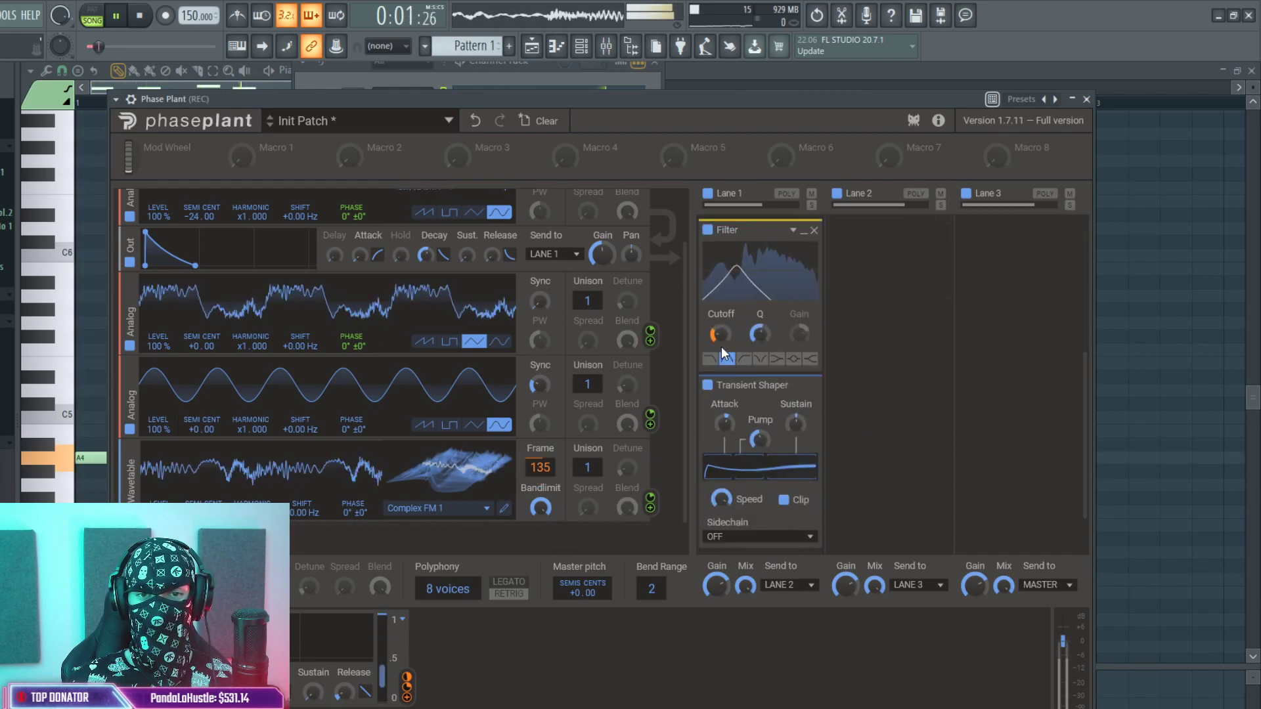
key("space")
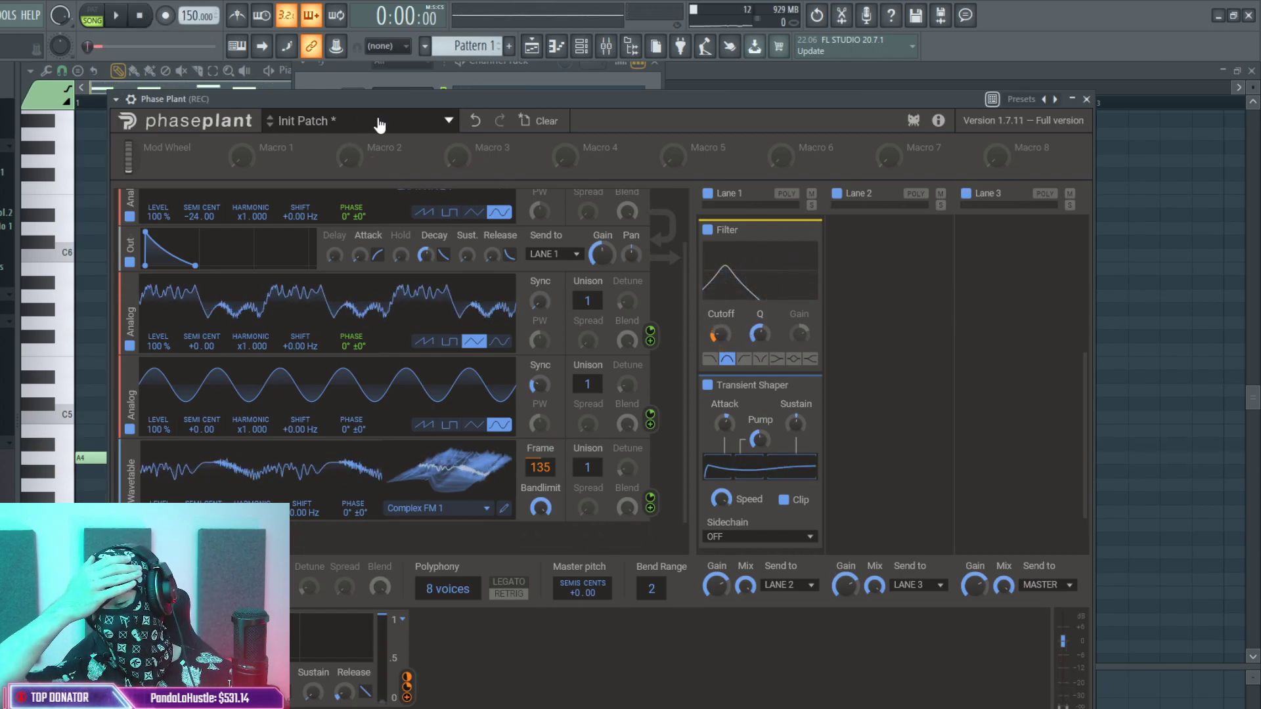
Lower the Transient Shaper's attack and raise its sustain during playback, comparing the sound with Clip off and on.
left_click(116, 15)
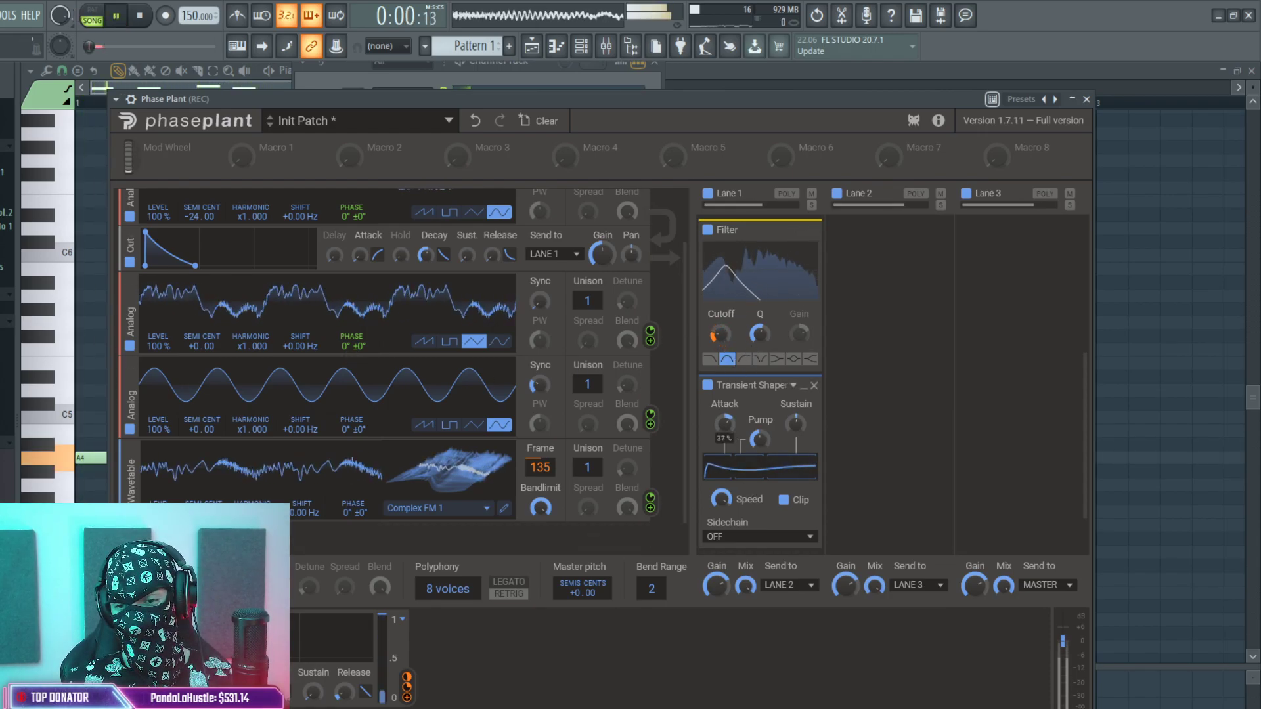
mouse_move(795, 424)
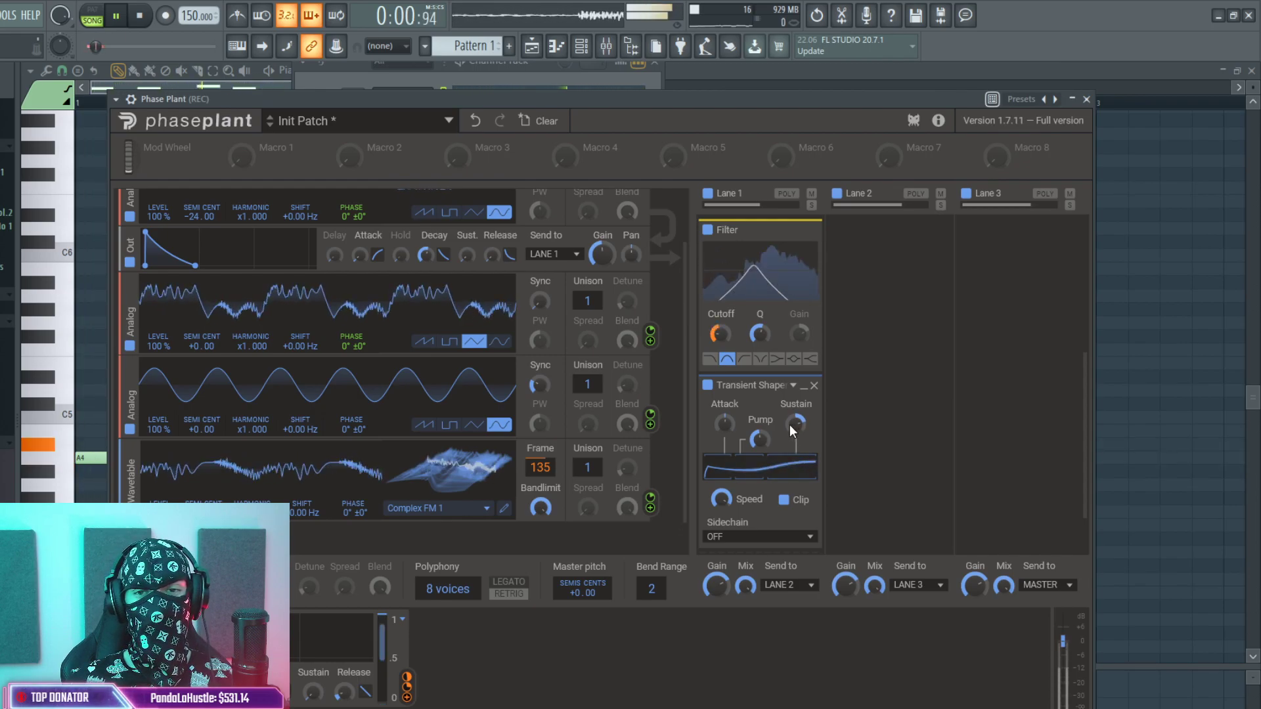
left_click(785, 500)
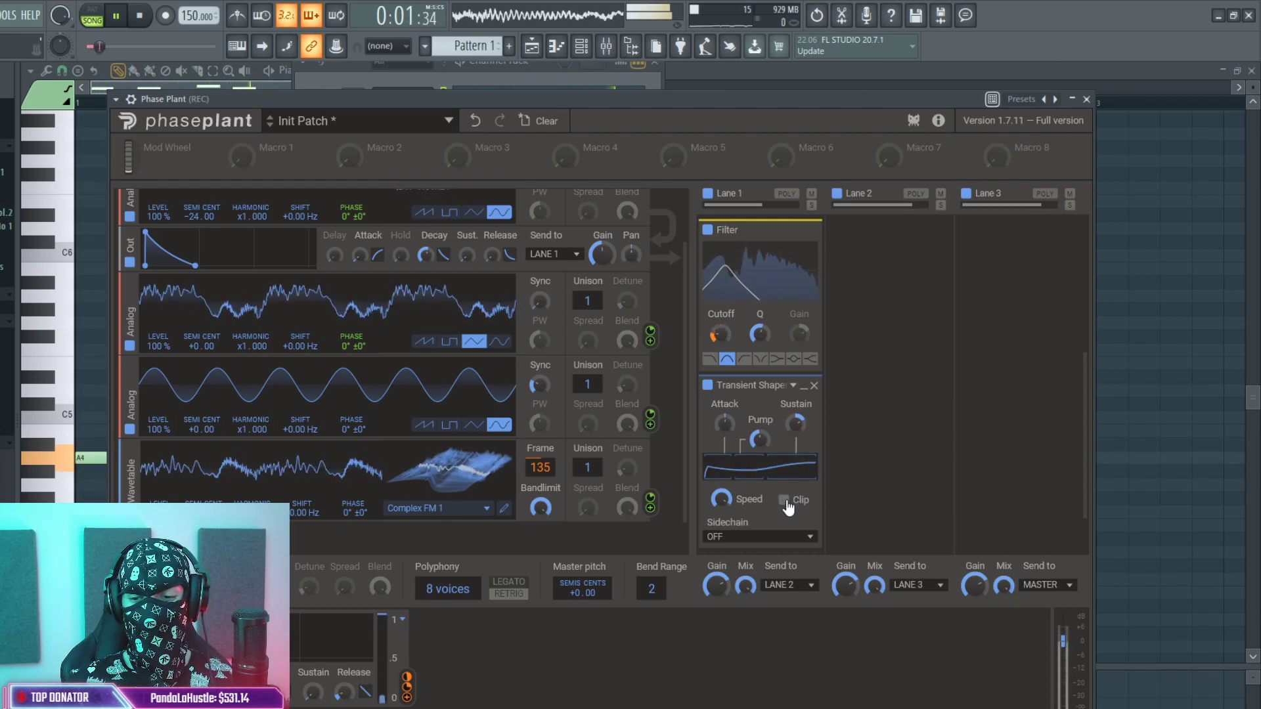
left_click(785, 500)
Try a triangle wave on the first analog oscillator and restore its sine wave.
scroll(645, 406, "down", 1)
scroll(644, 404, "down", 1)
scroll(721, 412, "down", 3)
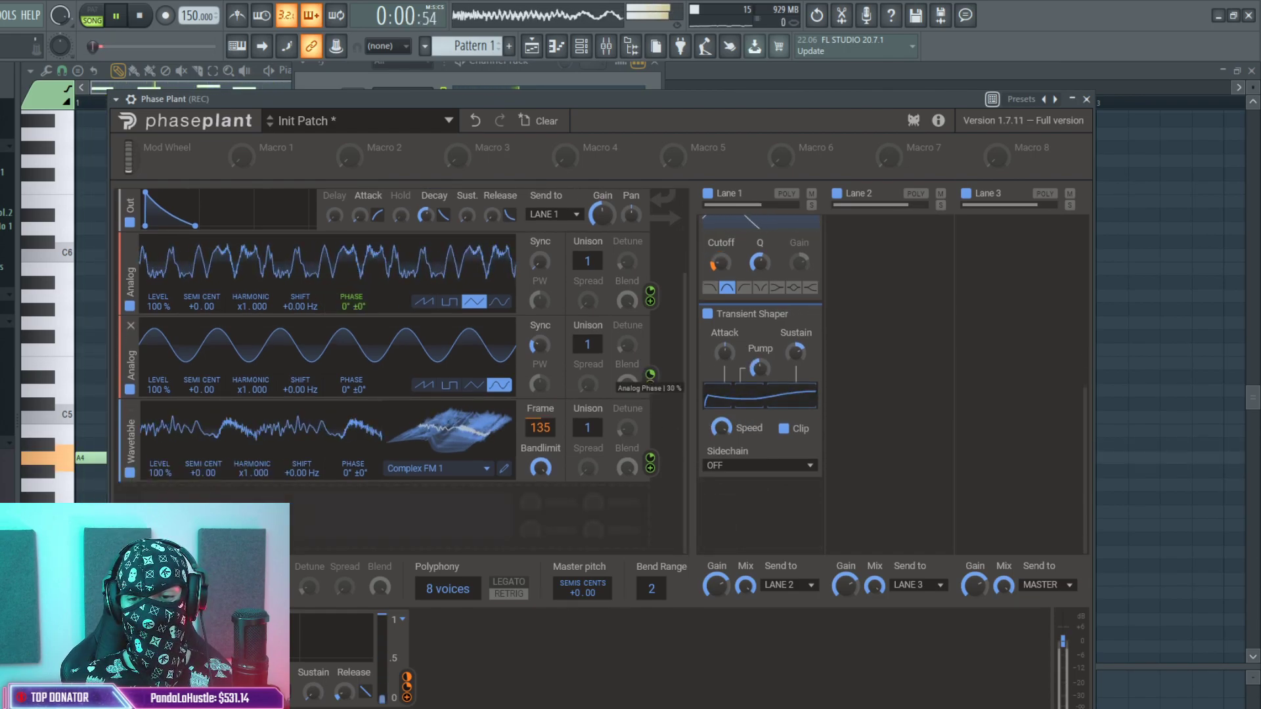
scroll(775, 436, "up", 3)
scroll(634, 403, "up", 3)
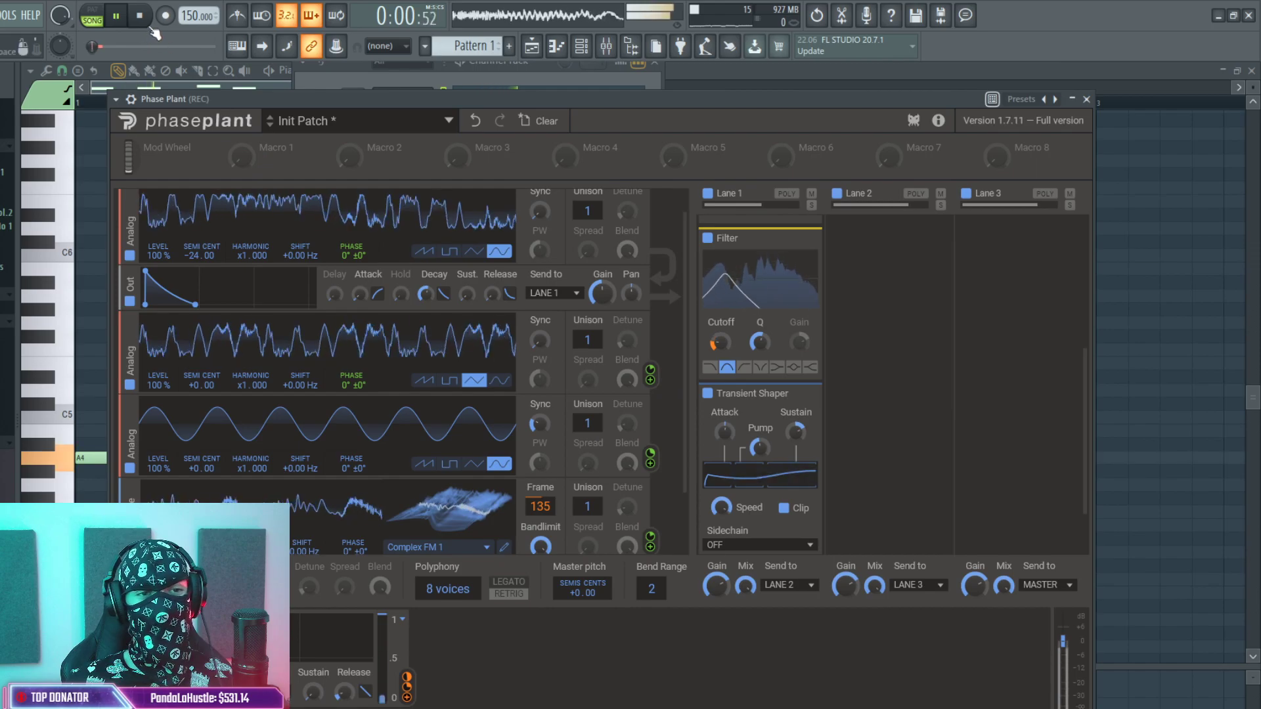
left_click(647, 439)
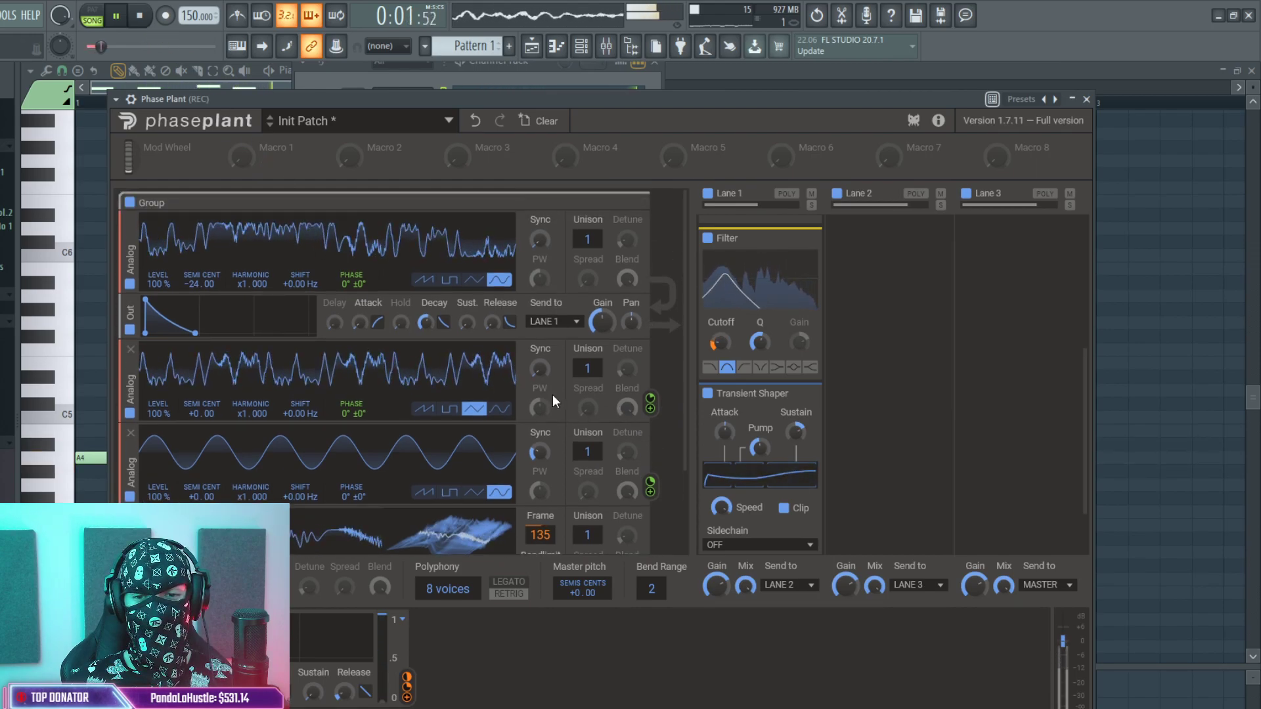
left_click(476, 281)
left_click(499, 279)
Compare sine, square and sawtooth waves on the second analog oscillator and settle on the sawtooth.
left_click(499, 409)
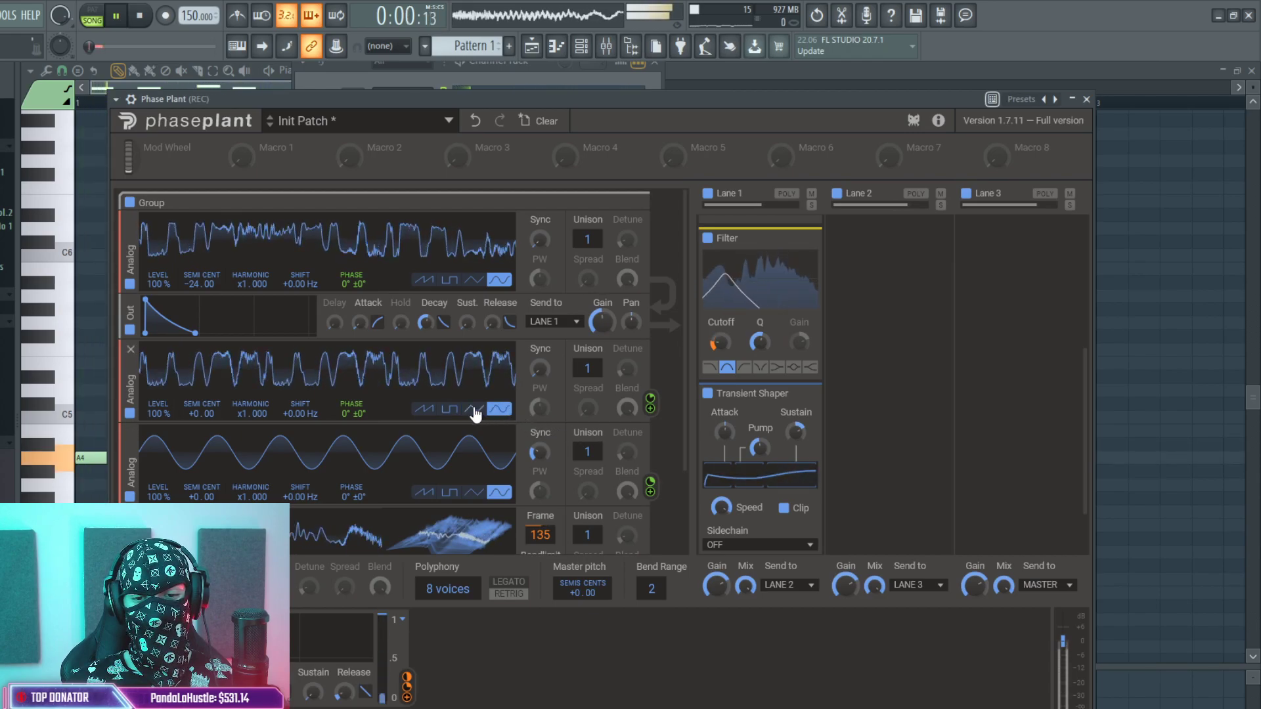
left_click(449, 410)
left_click(425, 410)
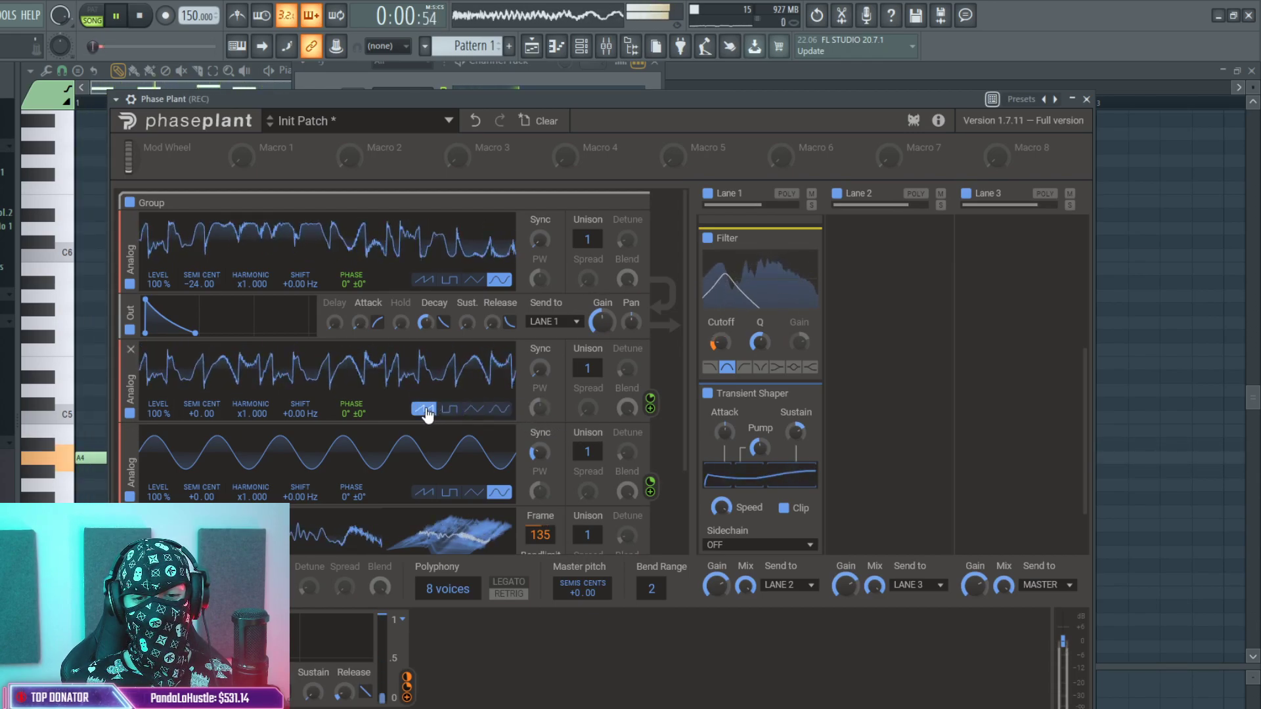
key("space")
left_click(499, 409)
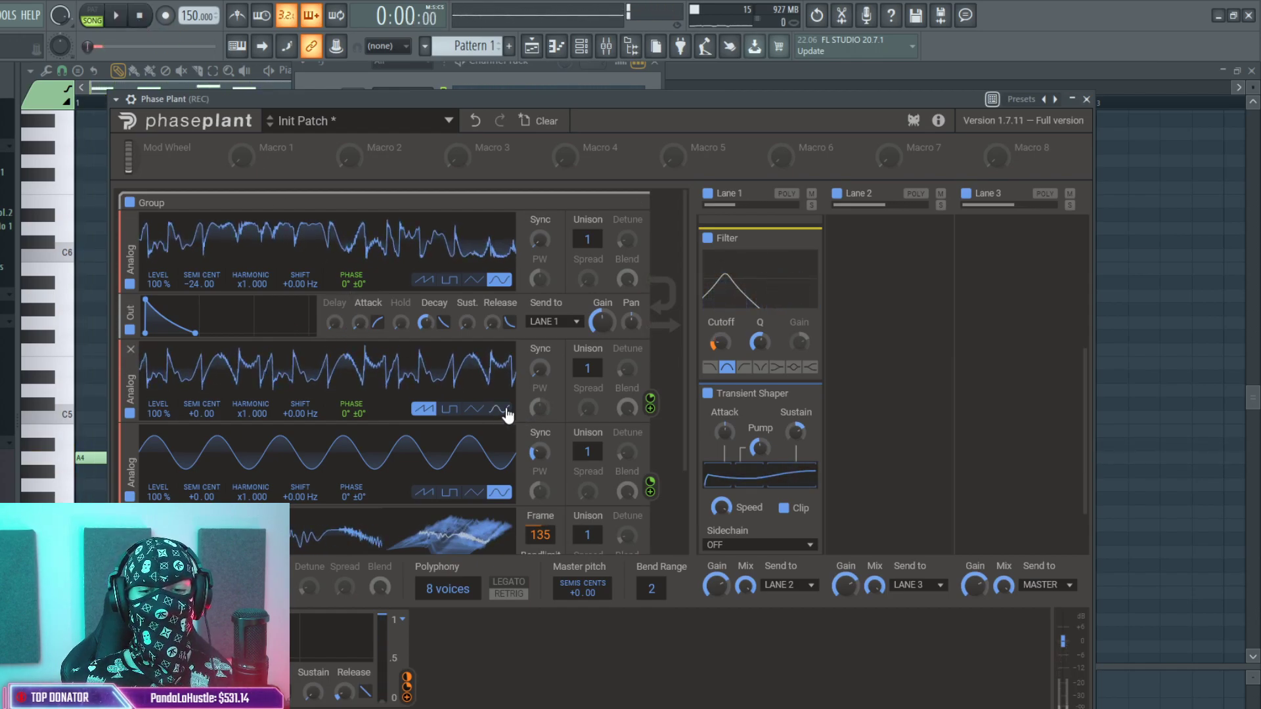
left_click(116, 16)
left_click(140, 17)
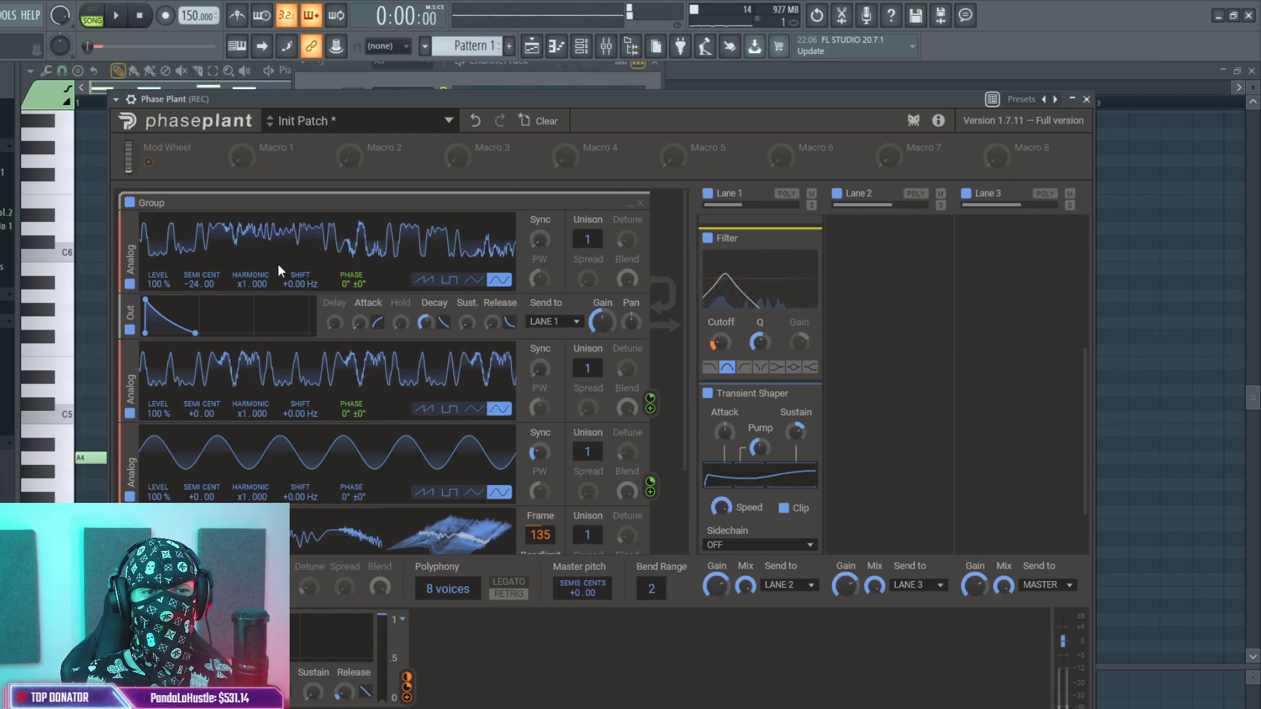
left_click(423, 409)
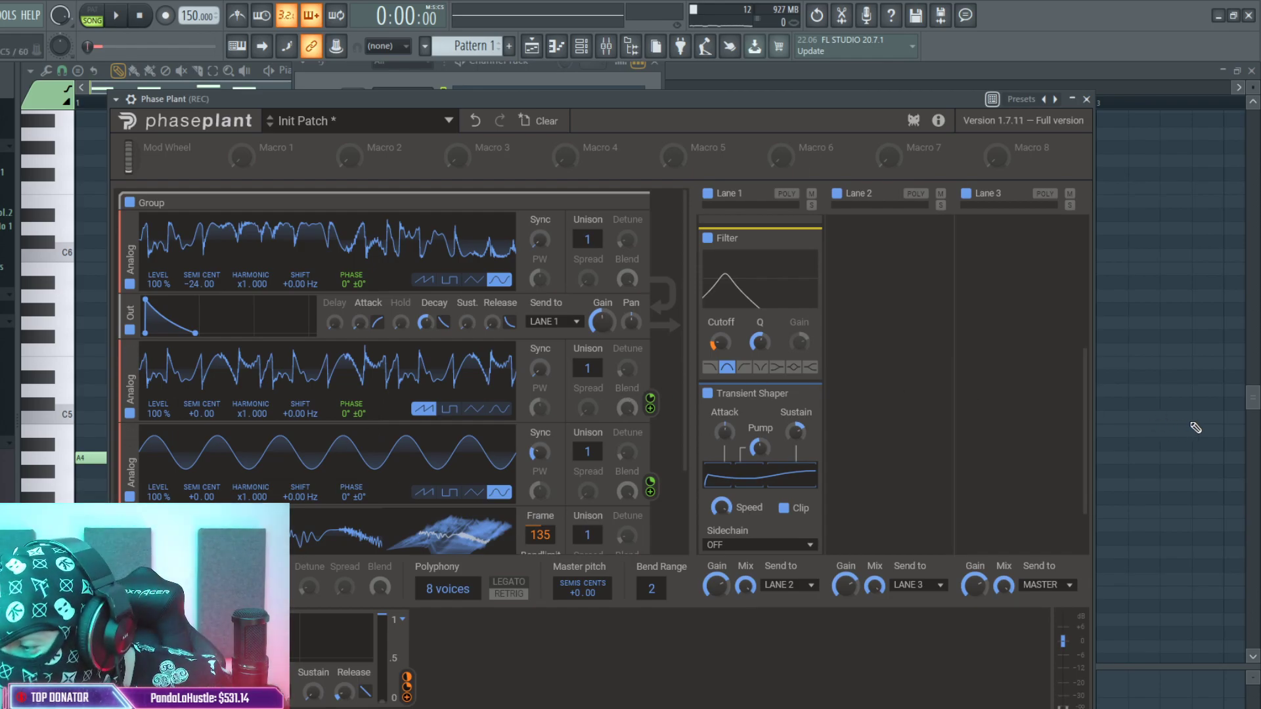
Set the wavetable oscillator's frame to 218 and play the sound.
scroll(554, 421, "down", 2)
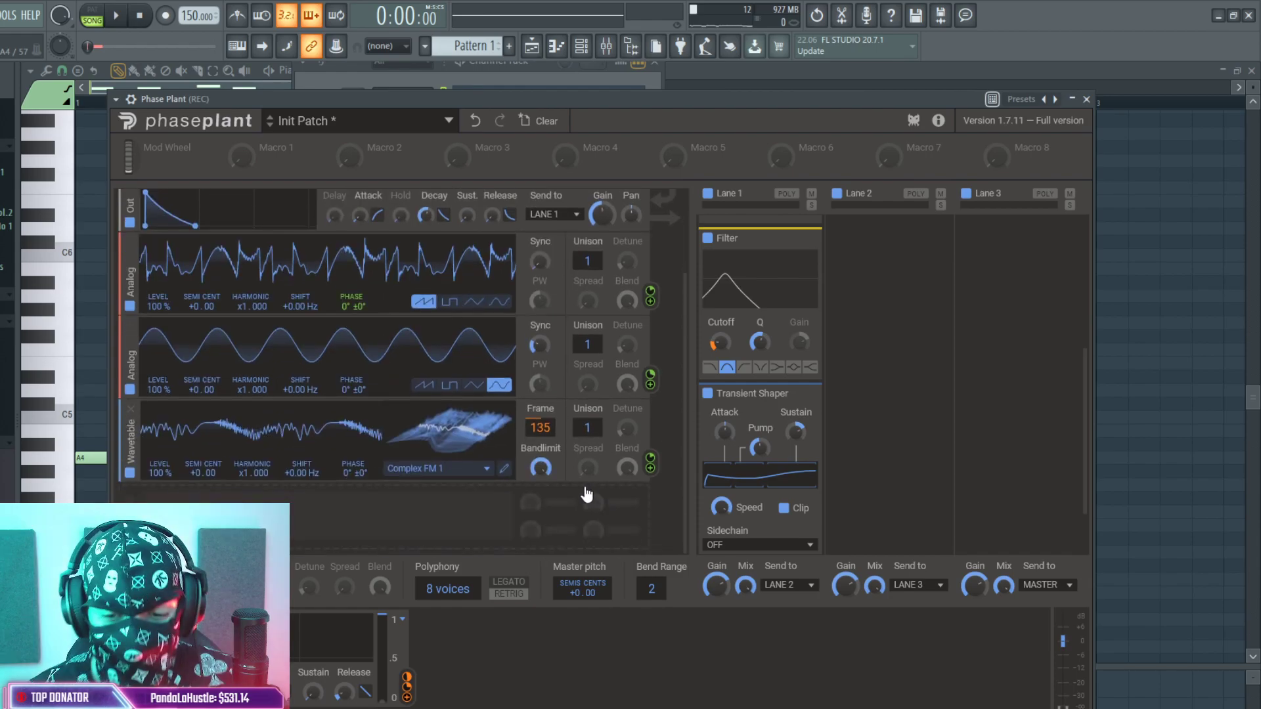
scroll(540, 430, "up", 10)
left_click(113, 10)
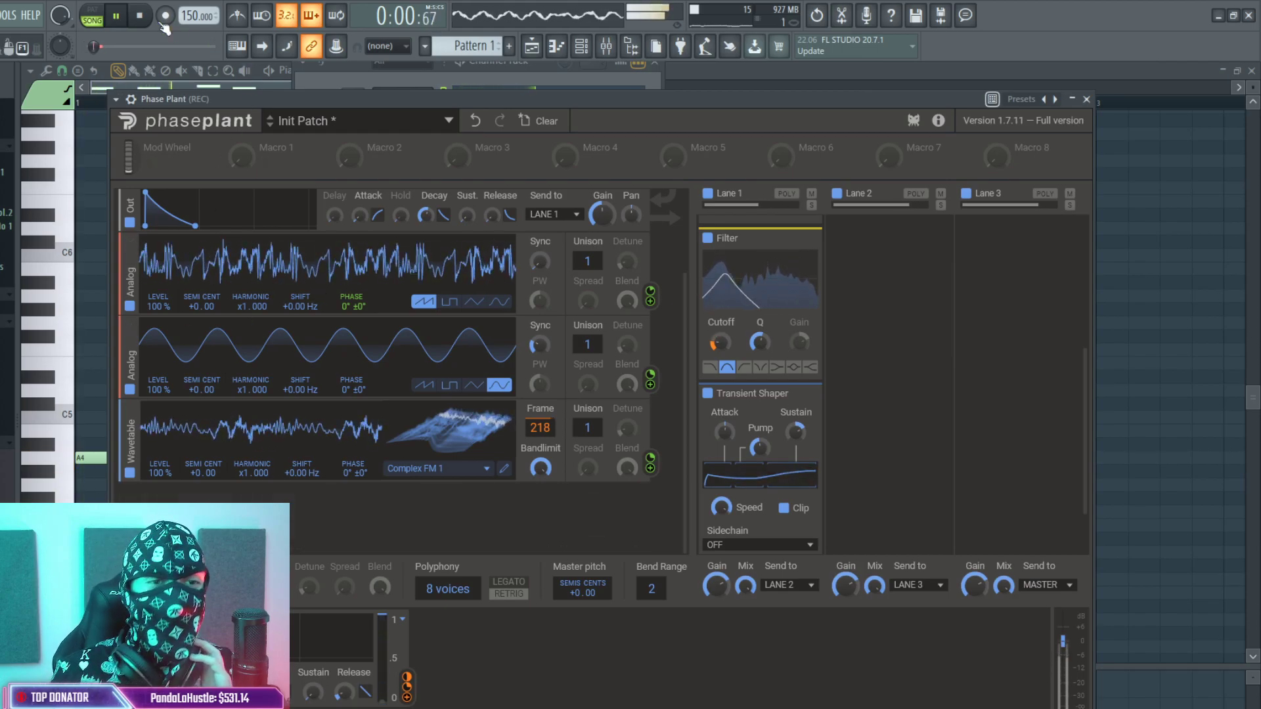
key("space")
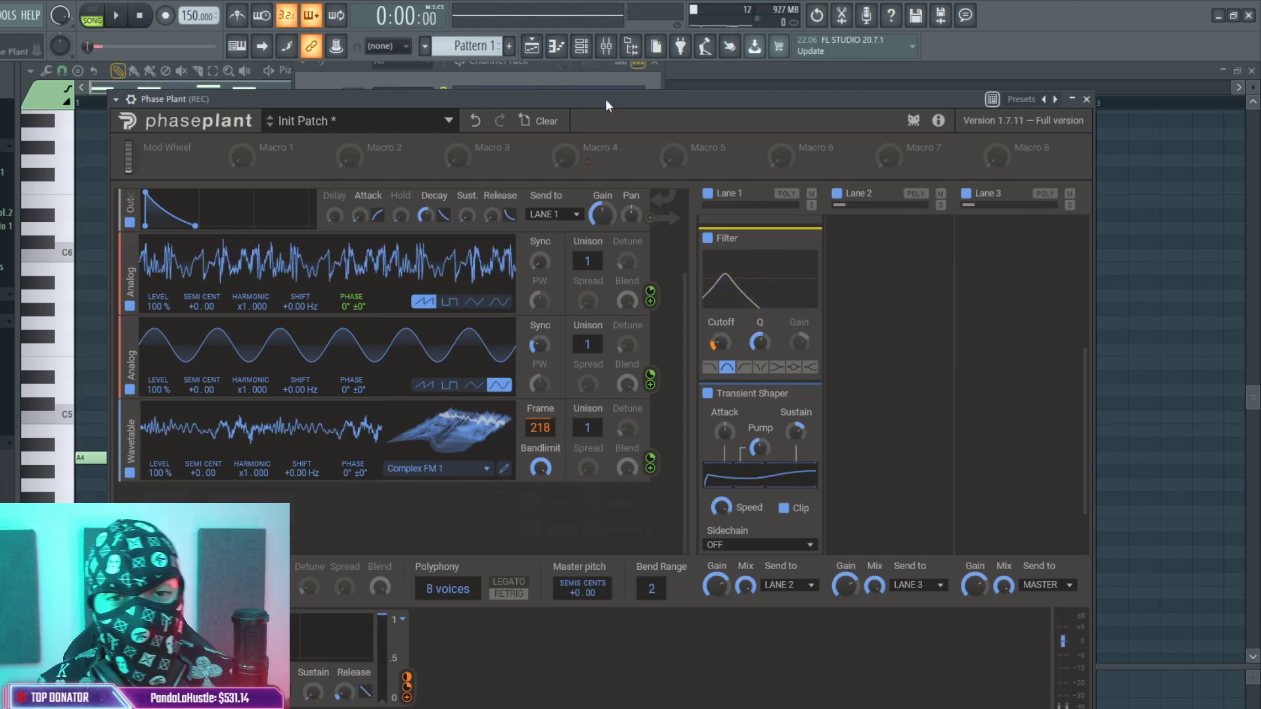
Open the Phase Plant piano roll and delete all four notes in bar 1.
left_click(608, 48)
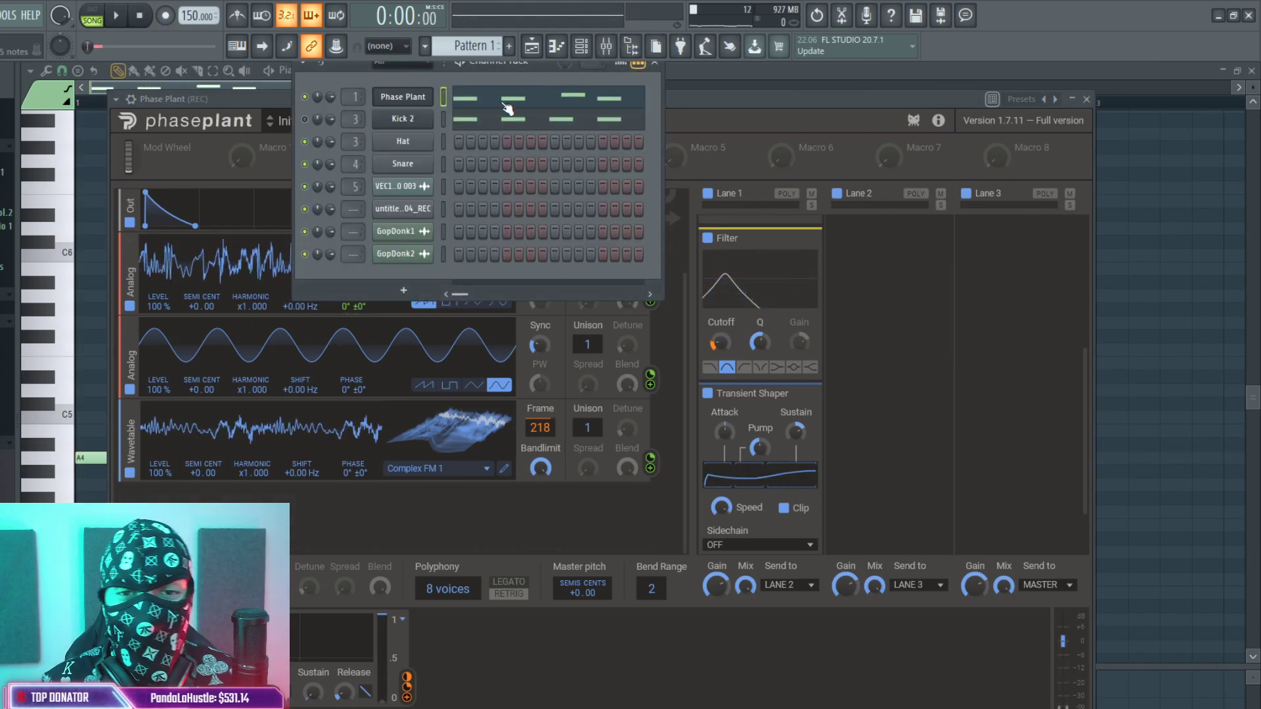
left_click(466, 105)
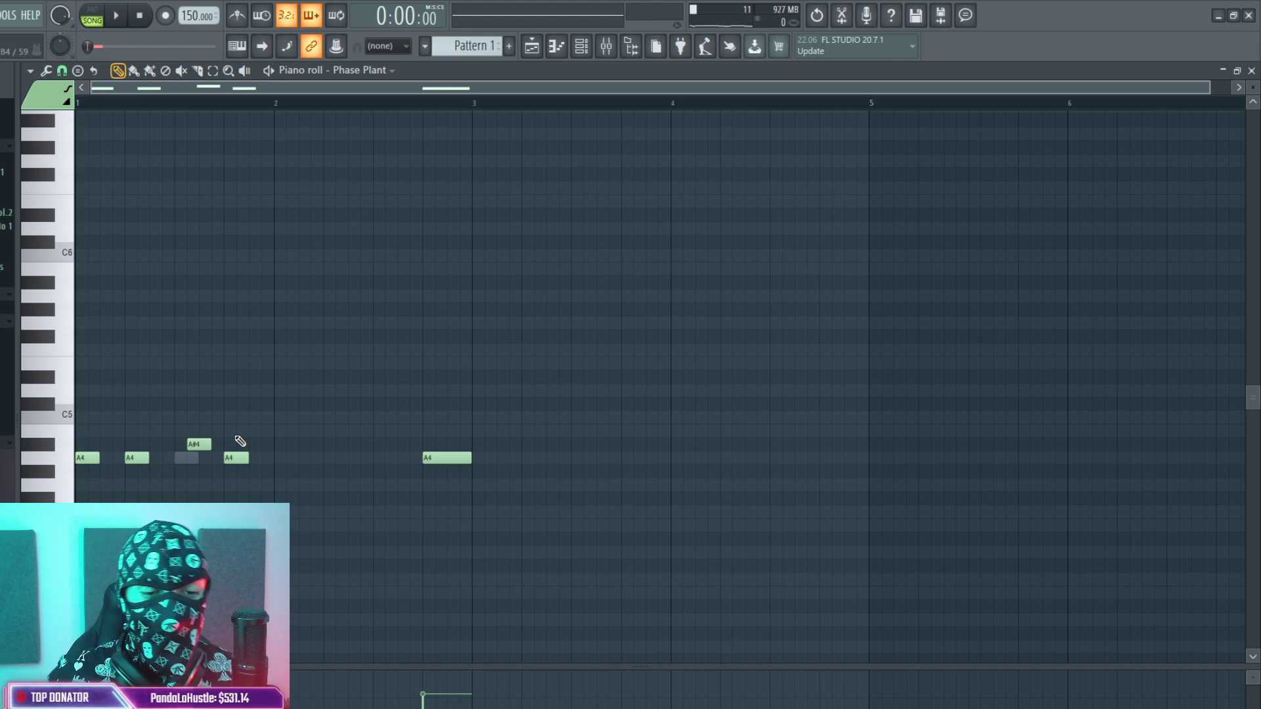
right_click(199, 445)
right_click(236, 458)
right_click(136, 458)
right_click(87, 458)
Draw one-beat A4 notes on beats 2 and 4 of bar 1, removing the stray note in bar 2.
left_click(132, 458)
left_click_drag(149, 458, 173, 463)
left_click(226, 458)
left_click(275, 499)
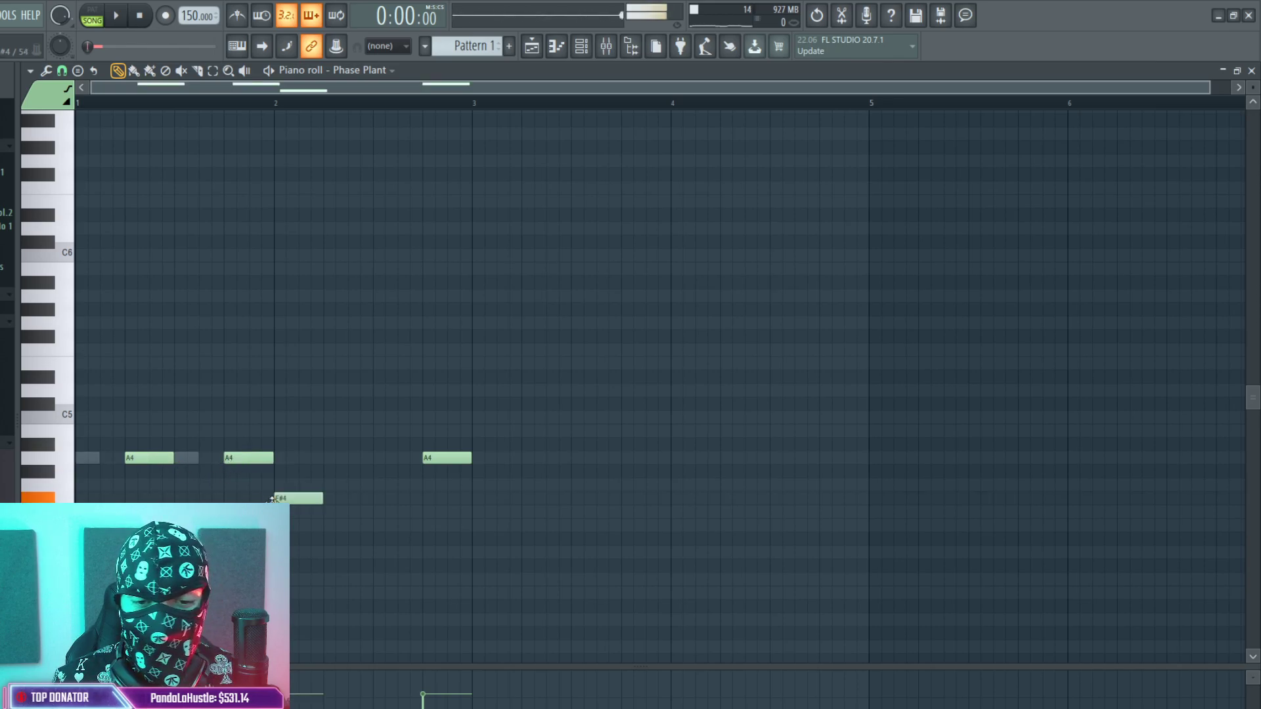
right_click(276, 499)
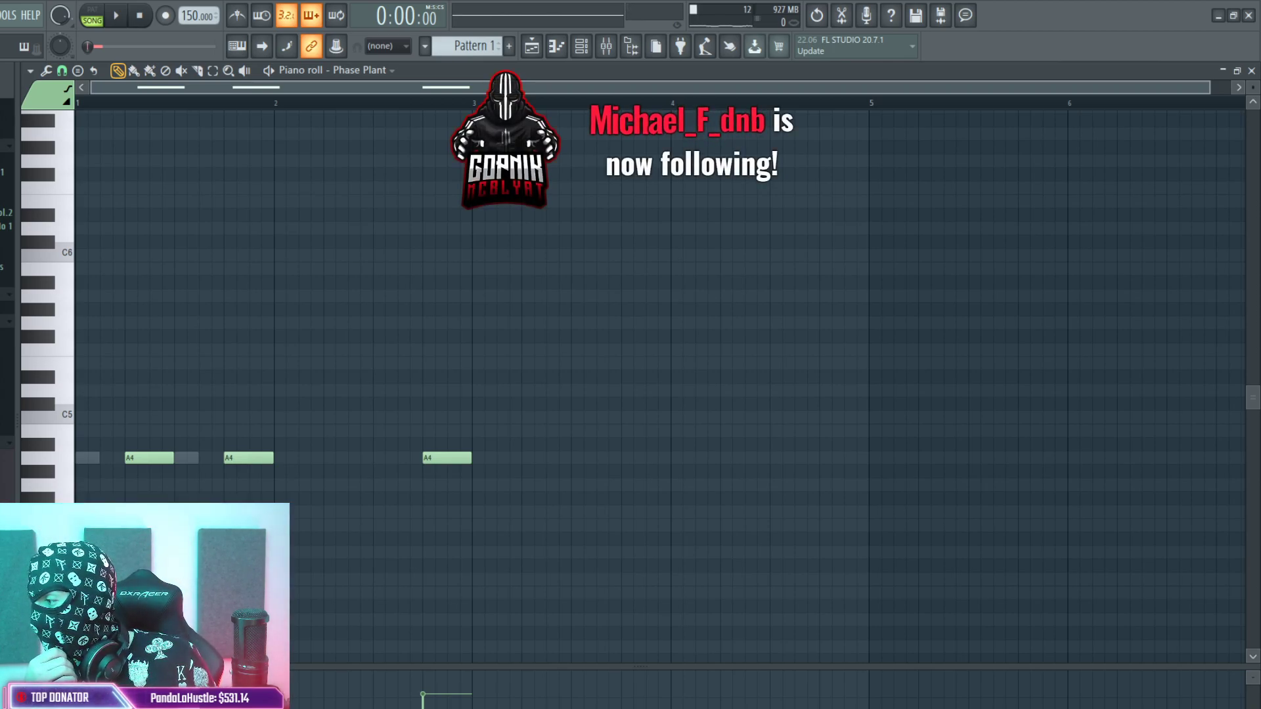
Return to the playlist, reopen Phase Plant from the channel rack, and set the wavetable oscillator's frame to 186.
key("F9")
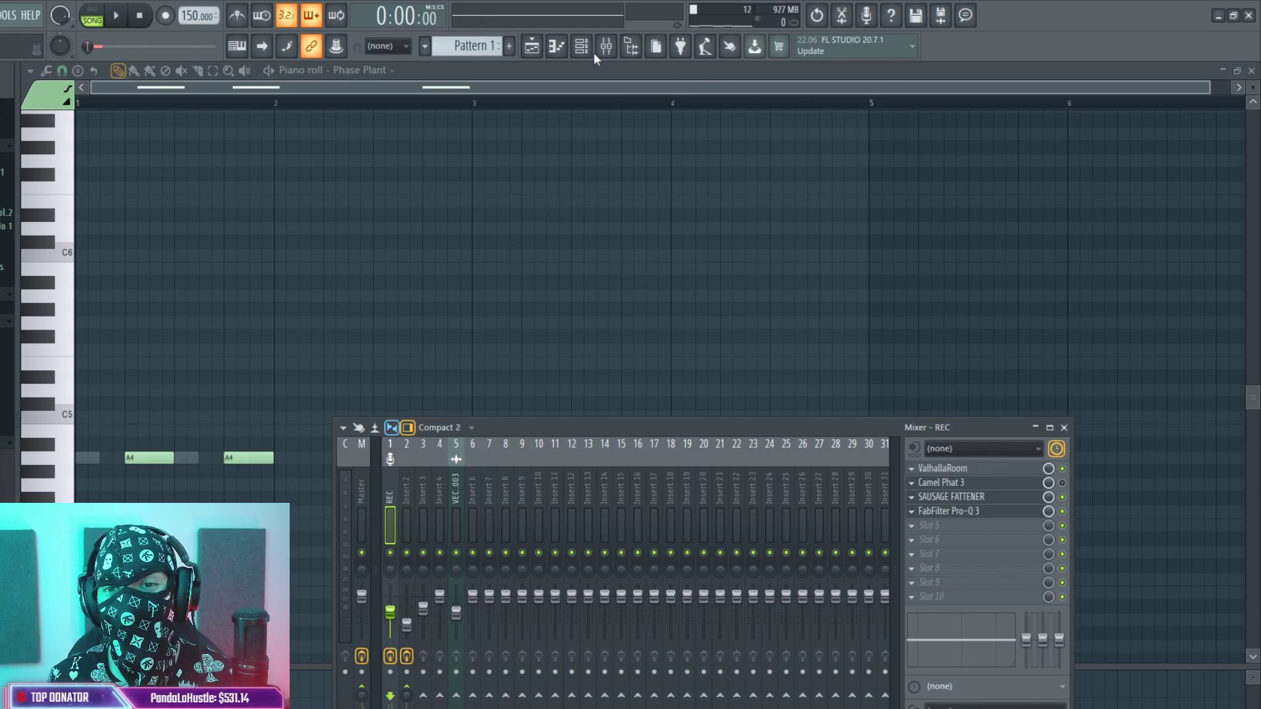
left_click(533, 46)
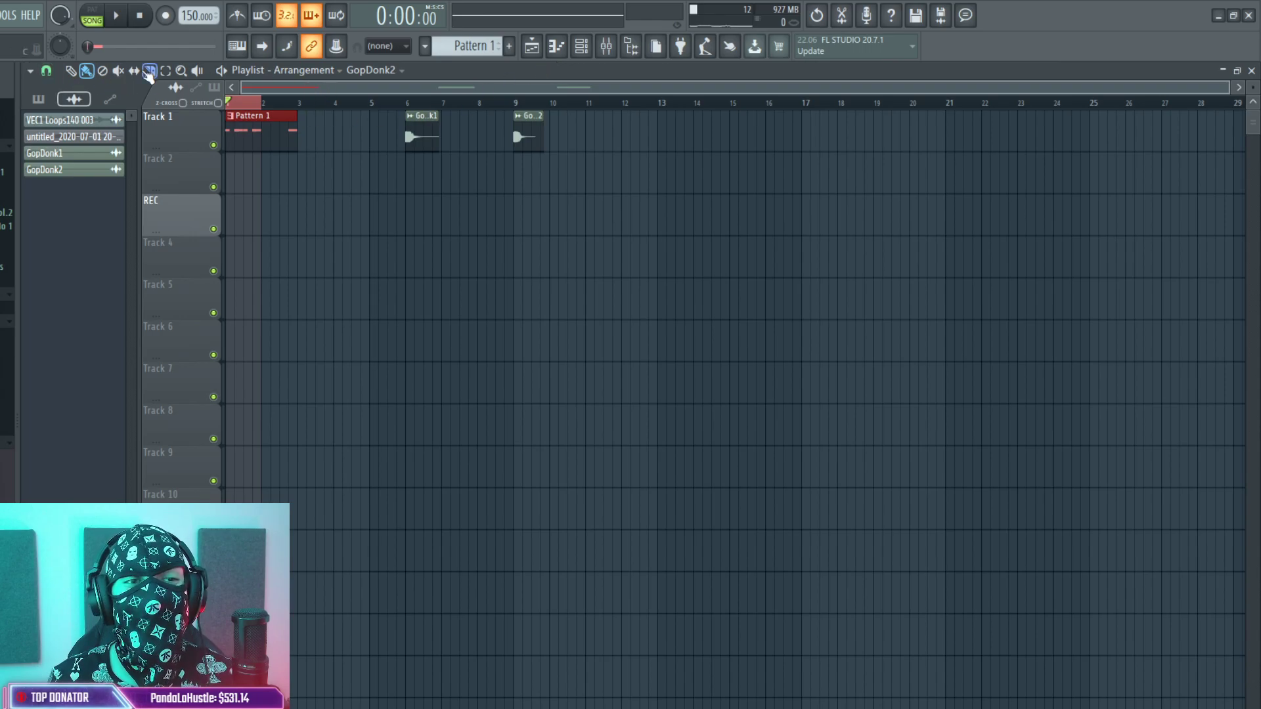
left_click(581, 46)
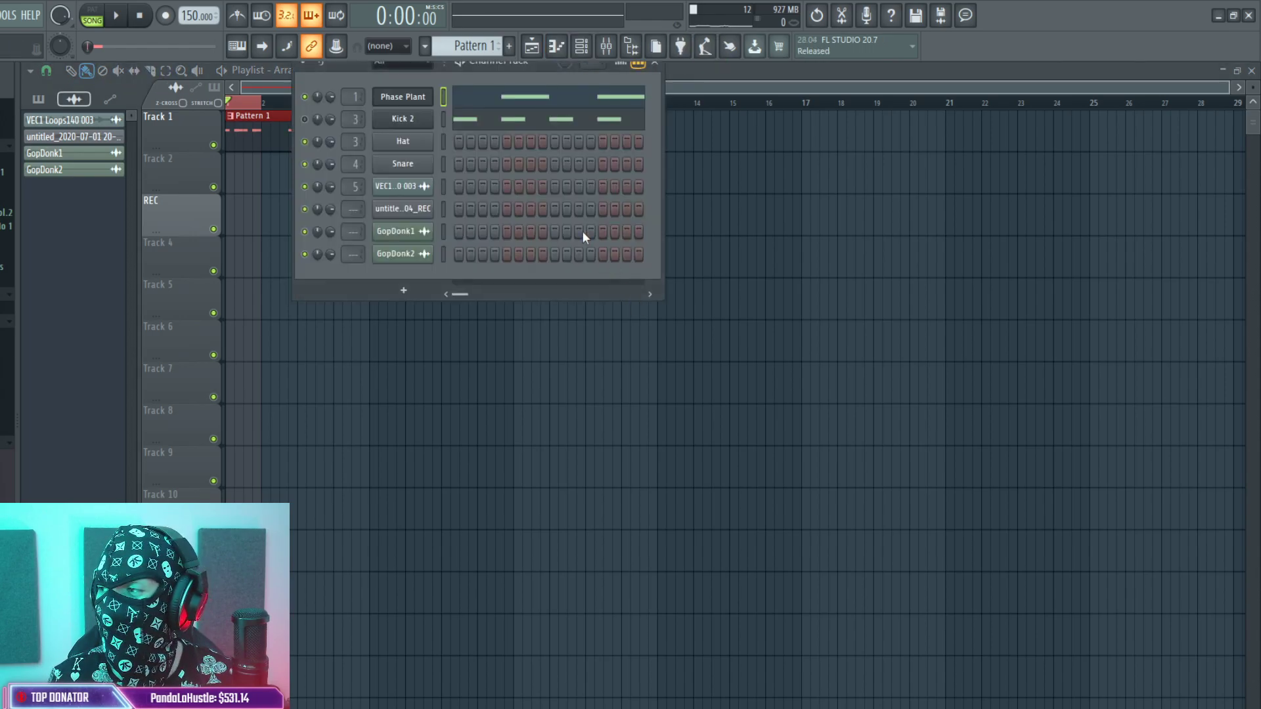
left_click(417, 97)
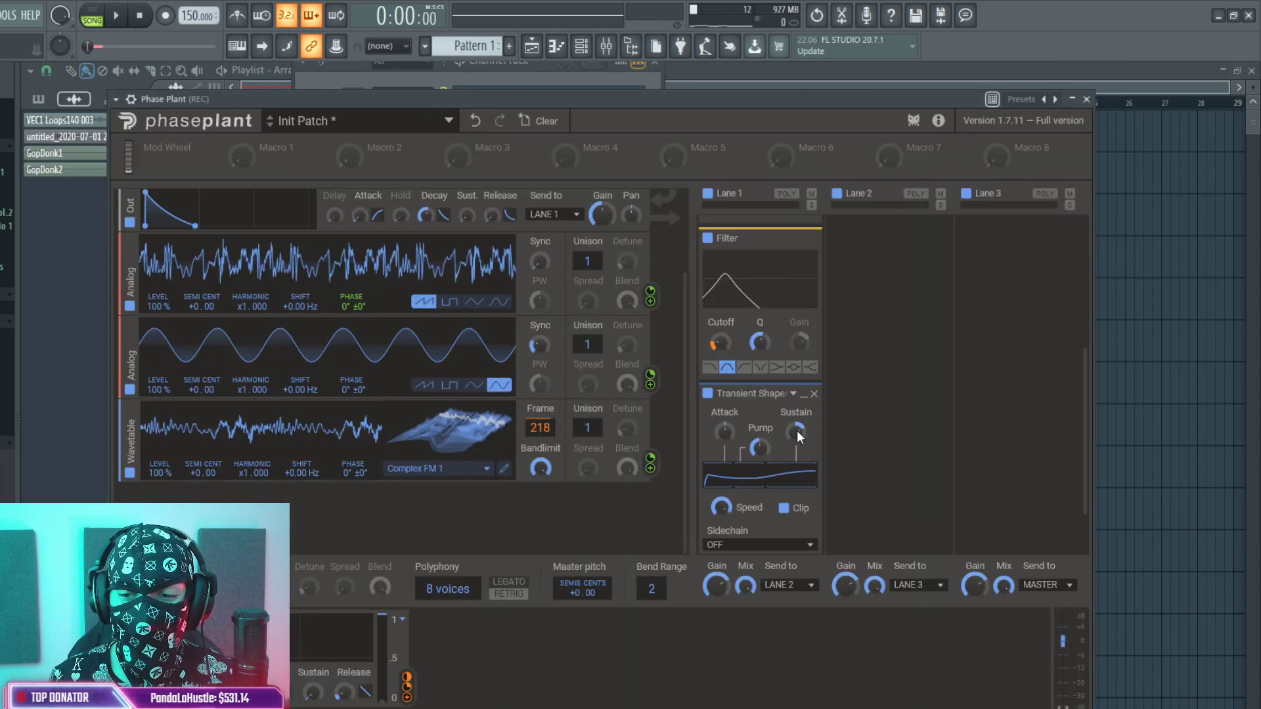
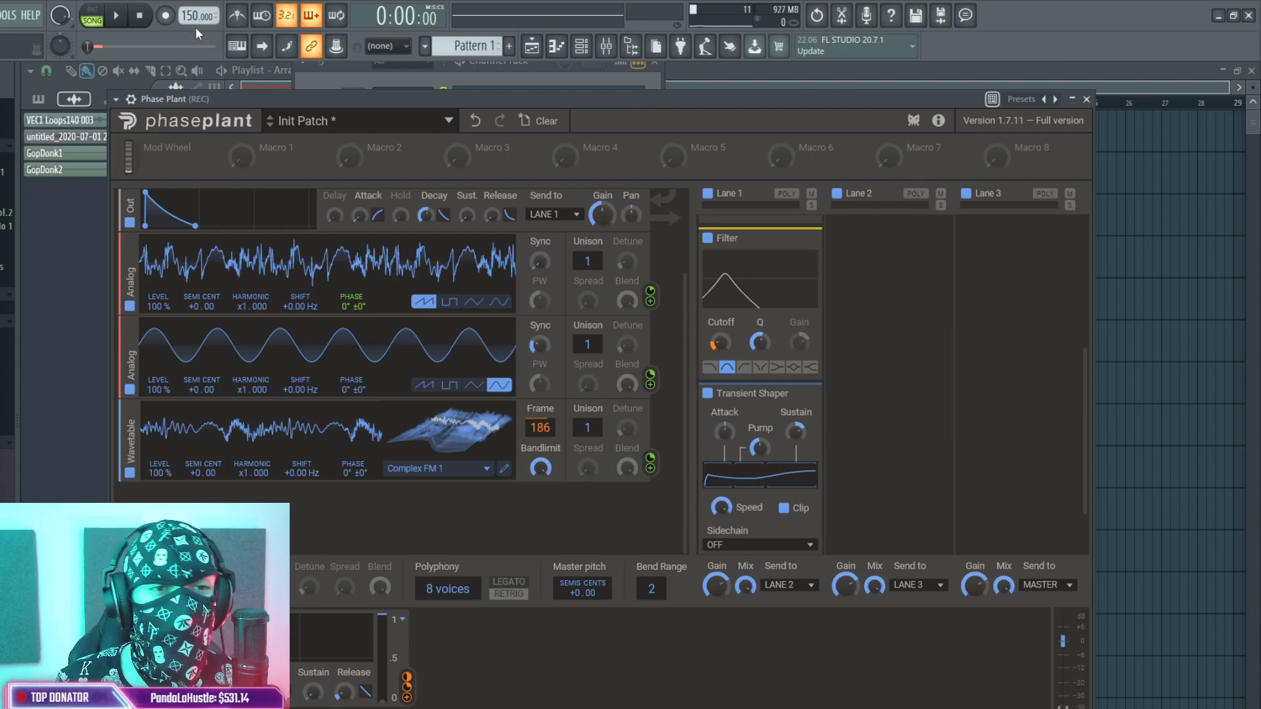
Play the sound, setting the wavetable oscillator's frame to 190 and the comb filter to 149 Hz.
key("space")
scroll(821, 475, "down", 1)
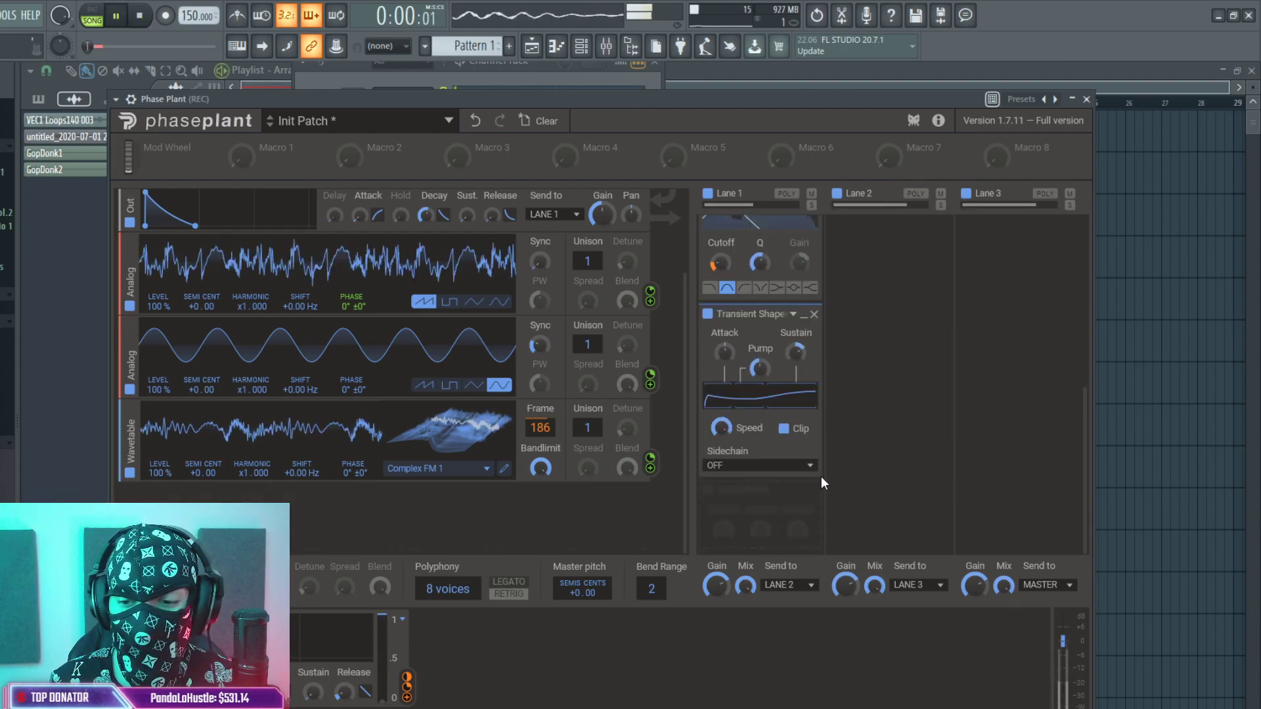
scroll(774, 424, "up", 2)
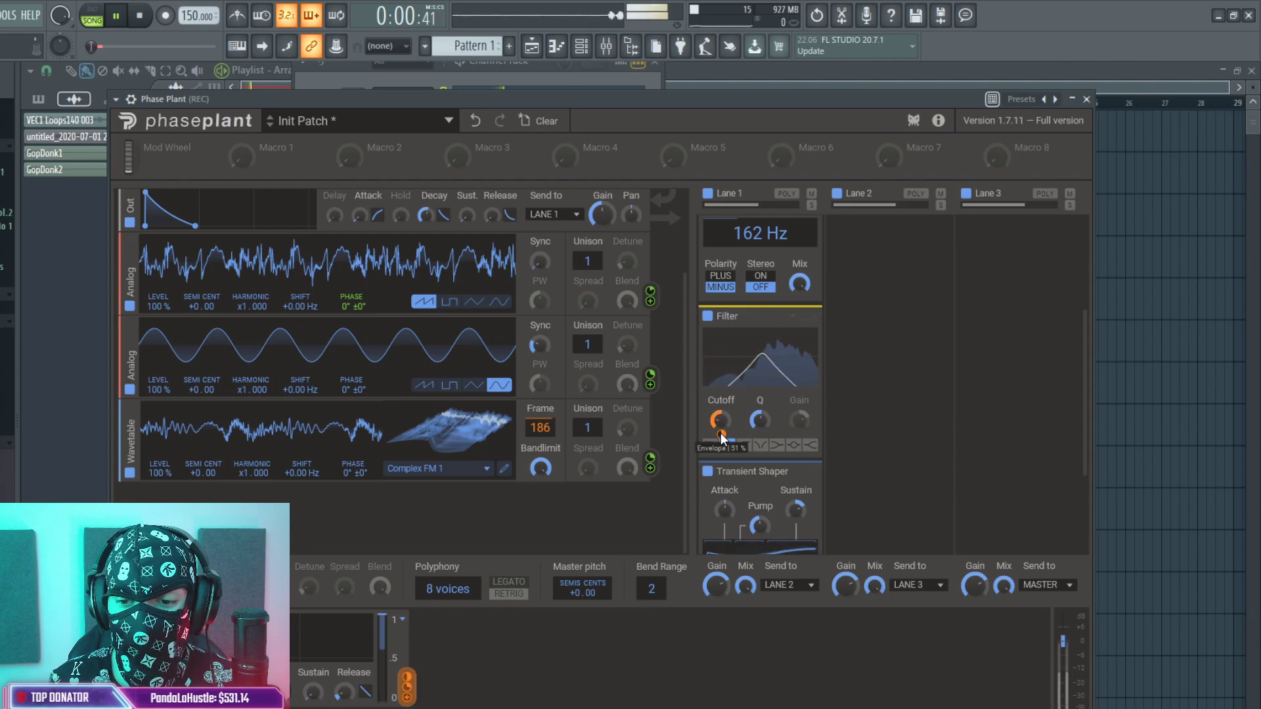
mouse_move(721, 436)
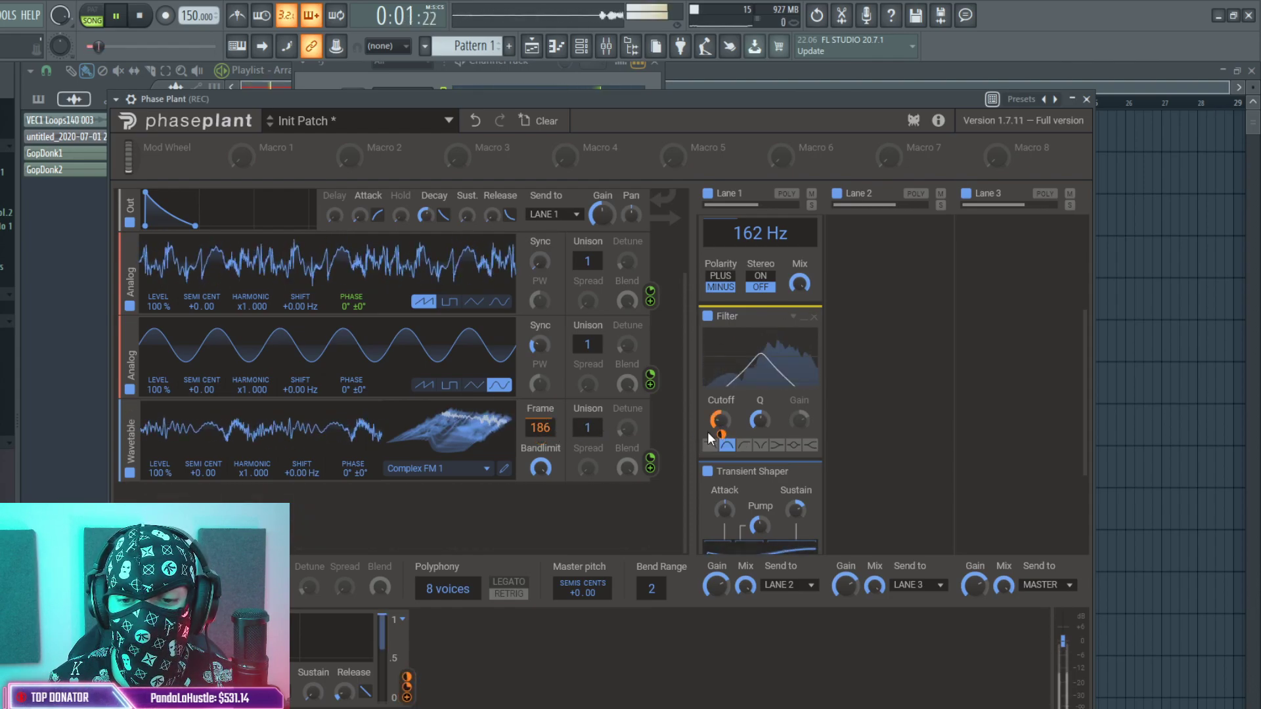
left_click_drag(541, 427, 617, 399)
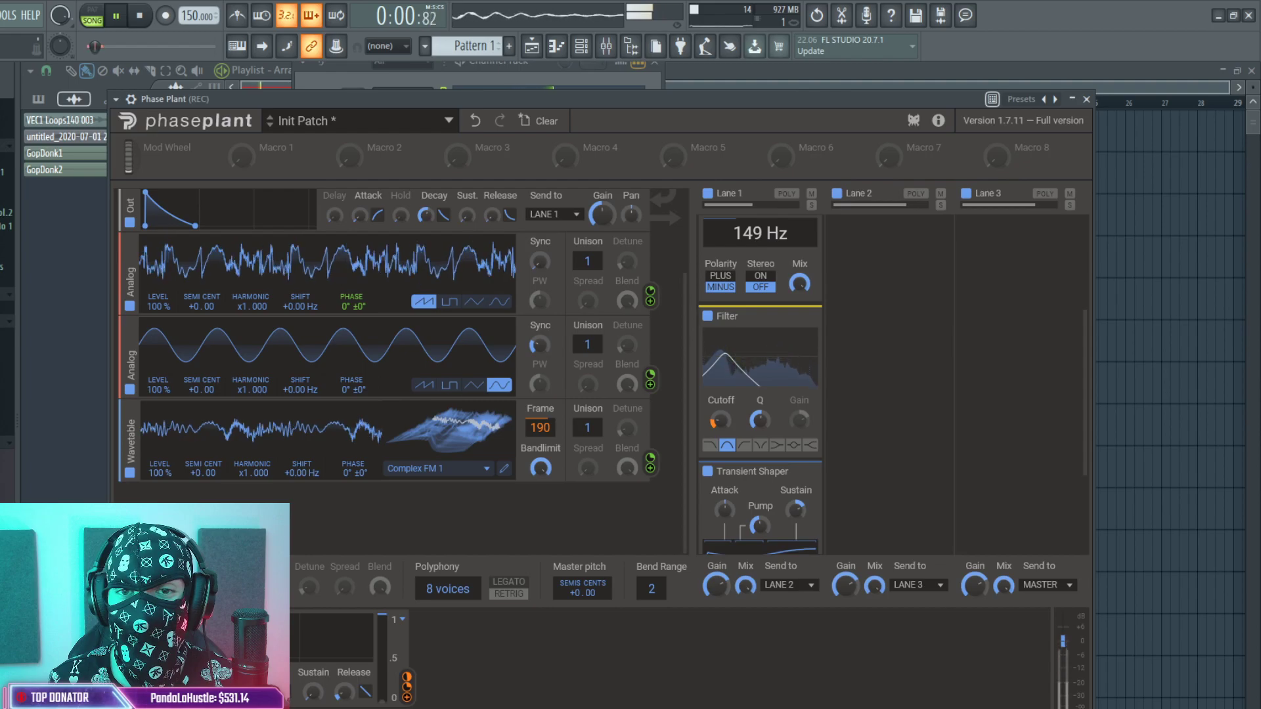
Turn the Transient Shaper's Clip option off and back on during playback to compare the sound.
scroll(805, 503, "down", 2)
left_click(783, 508)
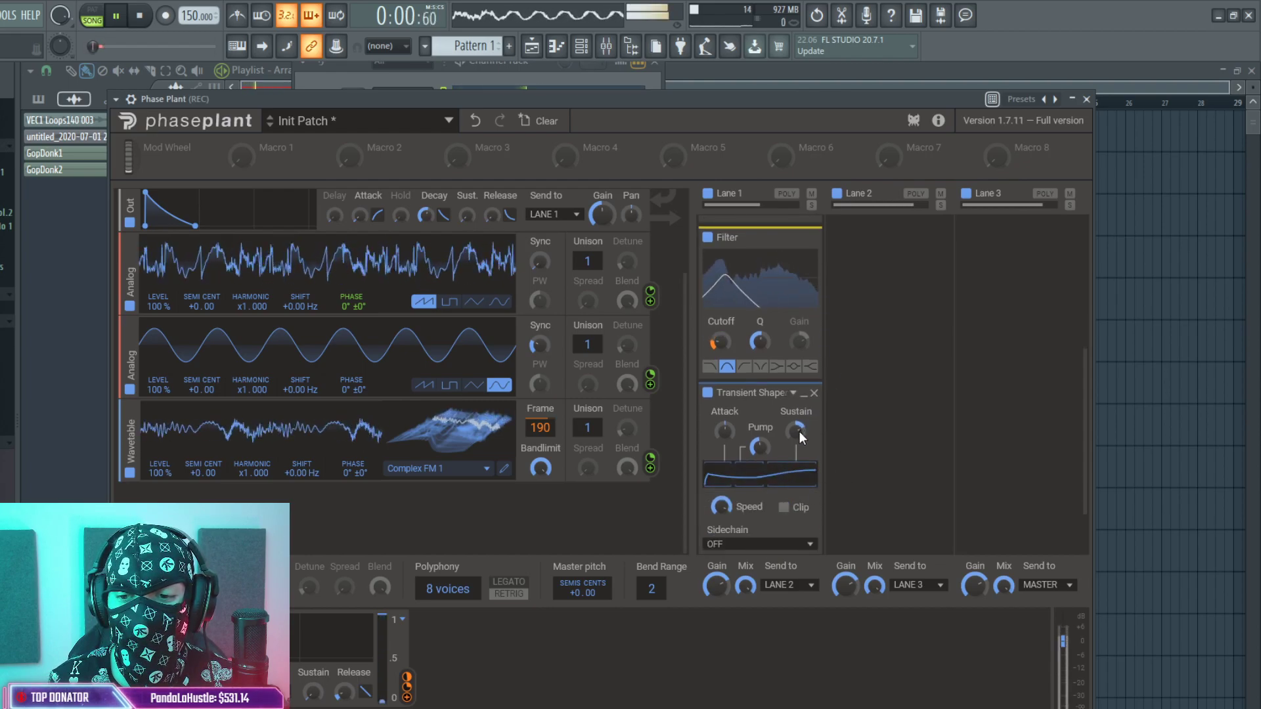
left_click(784, 507)
scroll(854, 496, "down", 2)
scroll(854, 487, "up", 6)
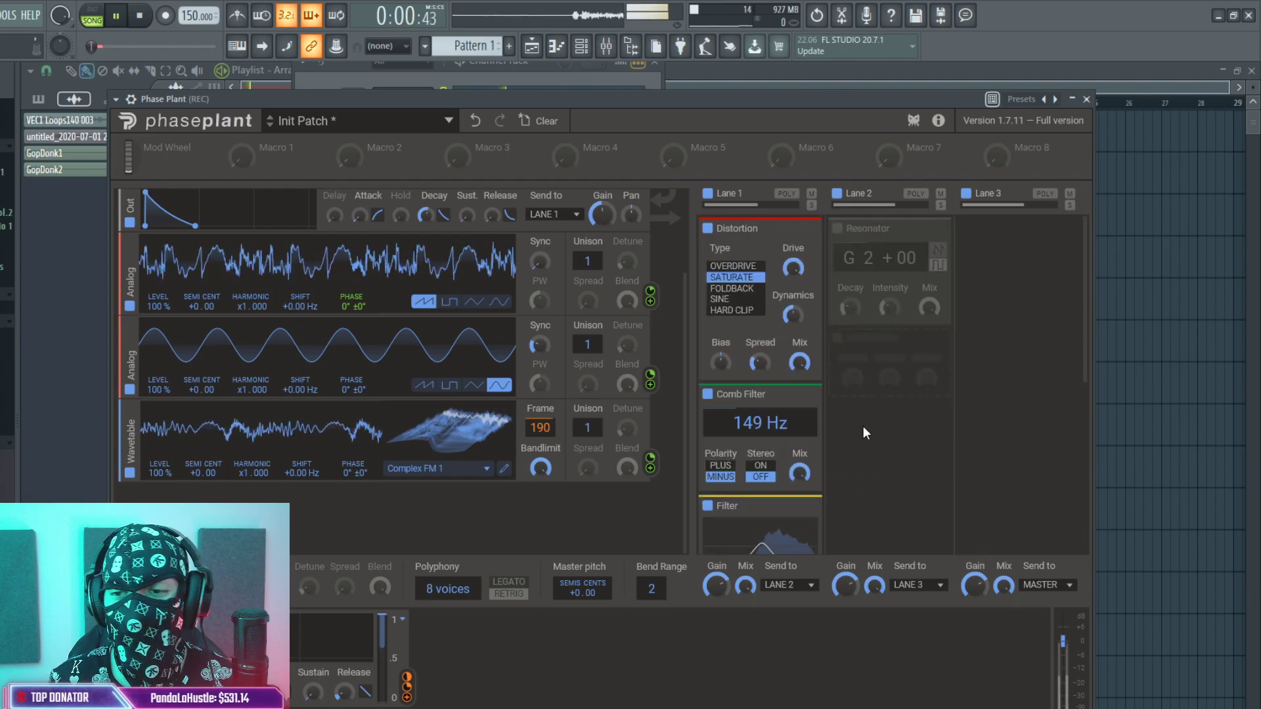
Set the comb filter in Lane 1 to 171 Hz and stop playback after listening.
left_click_drag(771, 394, 771, 365)
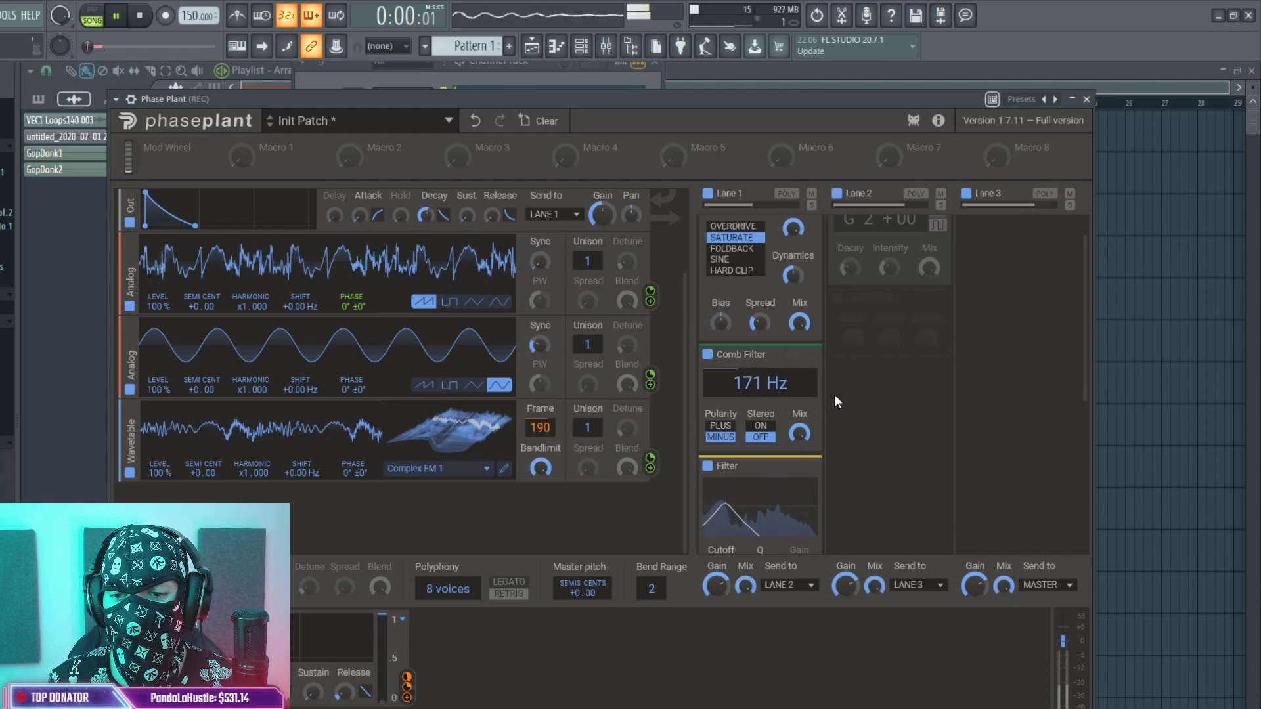
scroll(852, 396, "up", 2)
mouse_move(795, 268)
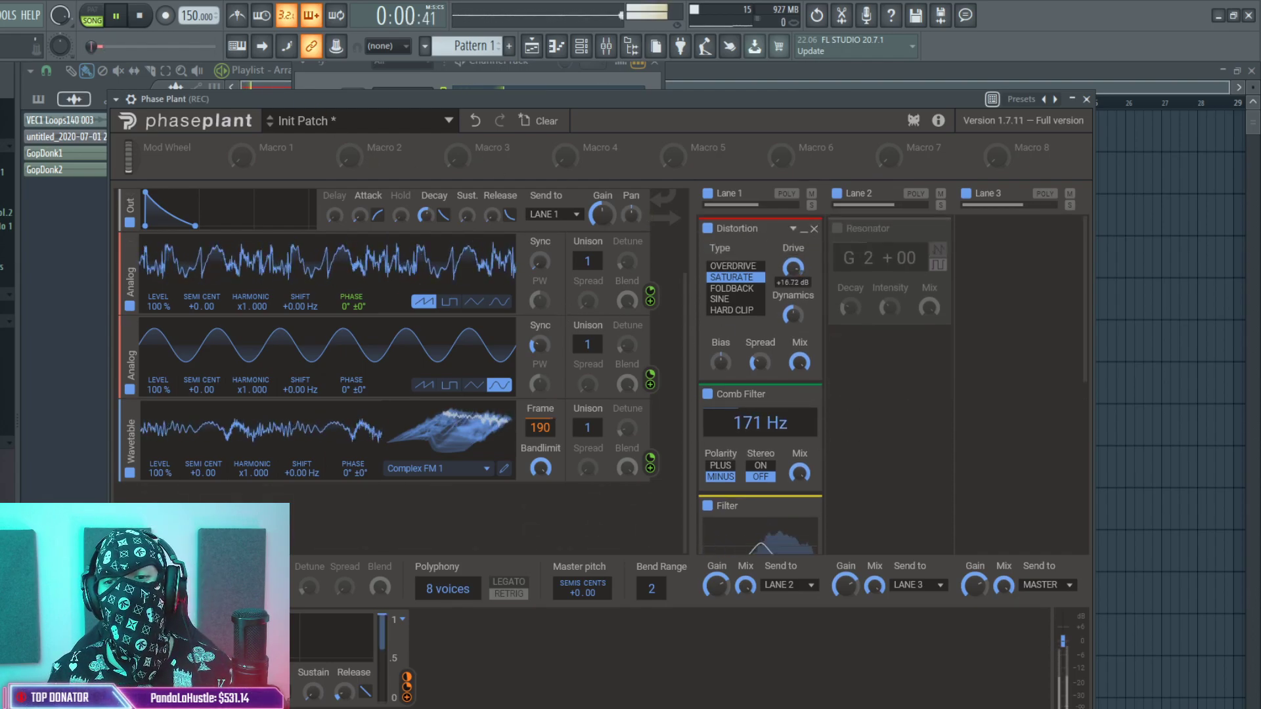
scroll(659, 341, "up", 3)
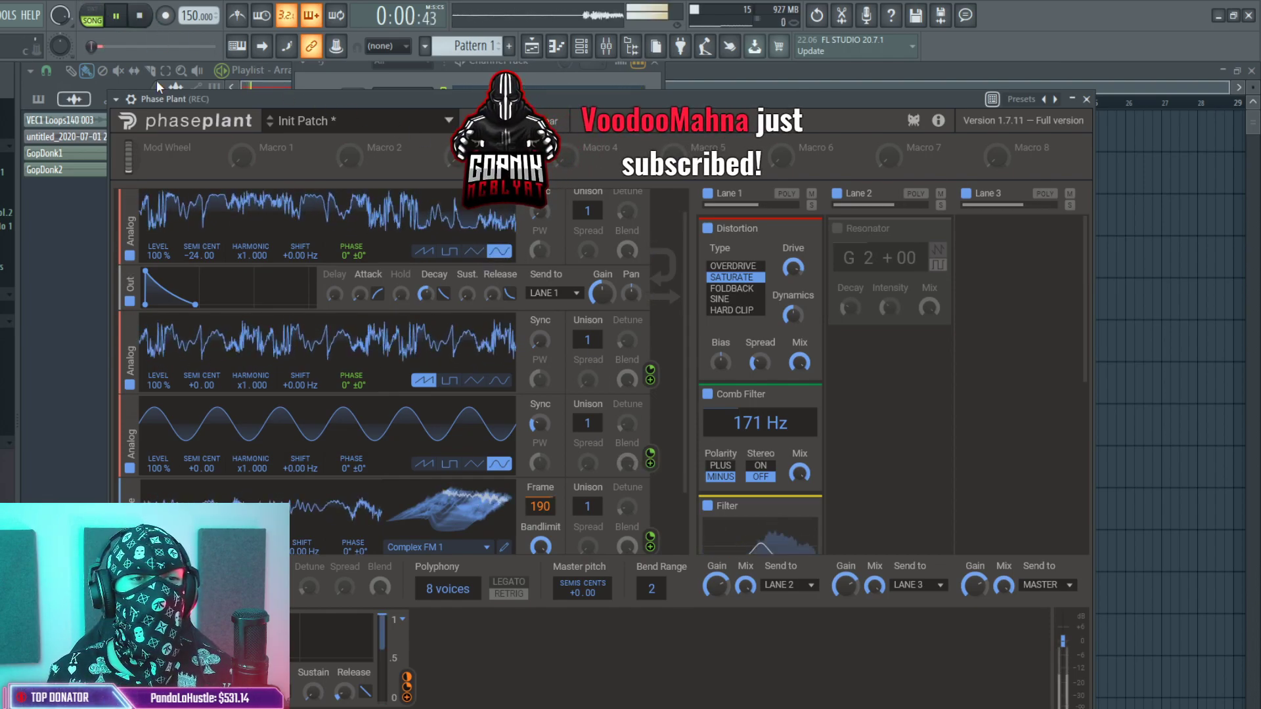
left_click(139, 17)
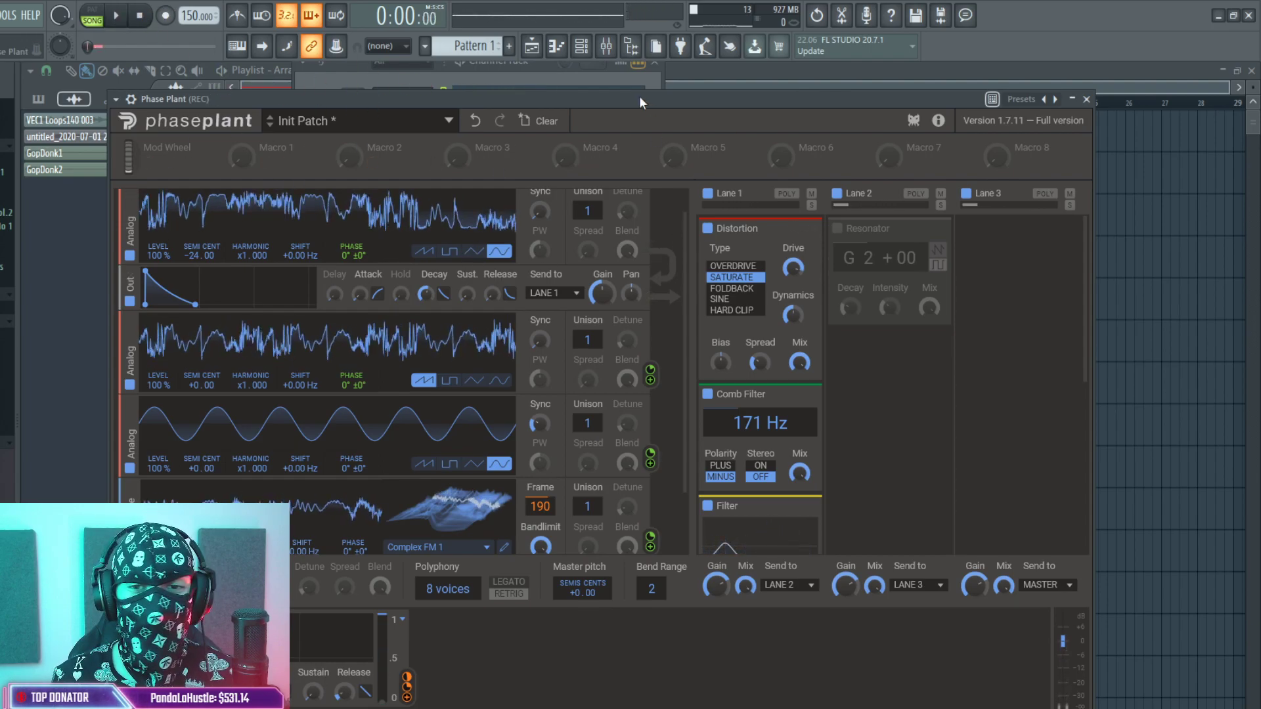
Open the Phase Plant piano roll and delete the A4 notes on beat 4 of bar 1 and in bar 2.
left_click(695, 74)
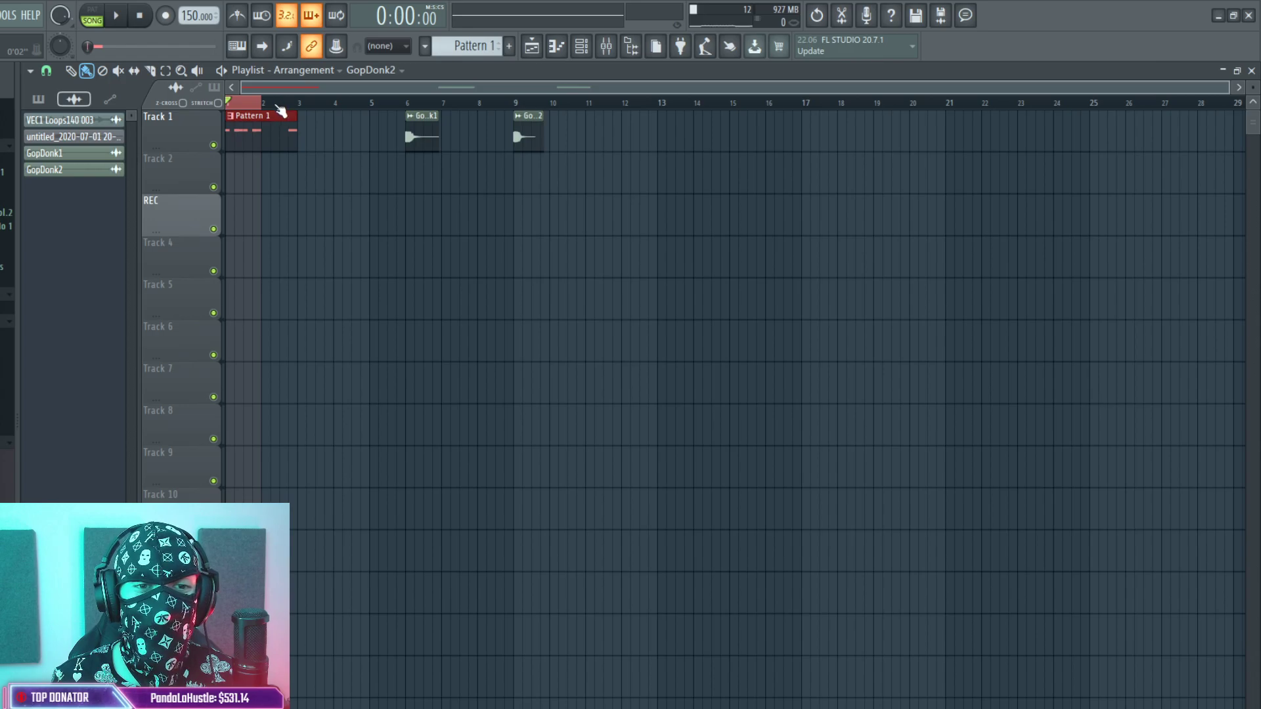
left_click(581, 46)
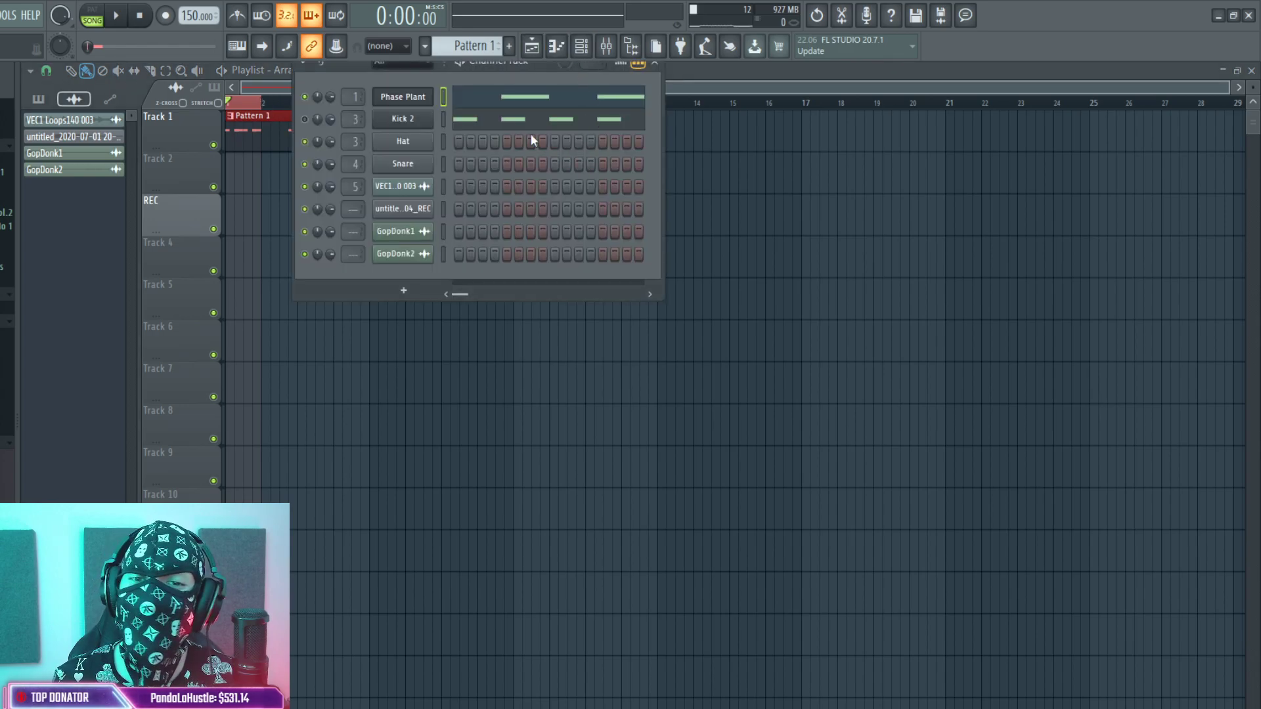
left_click(413, 100)
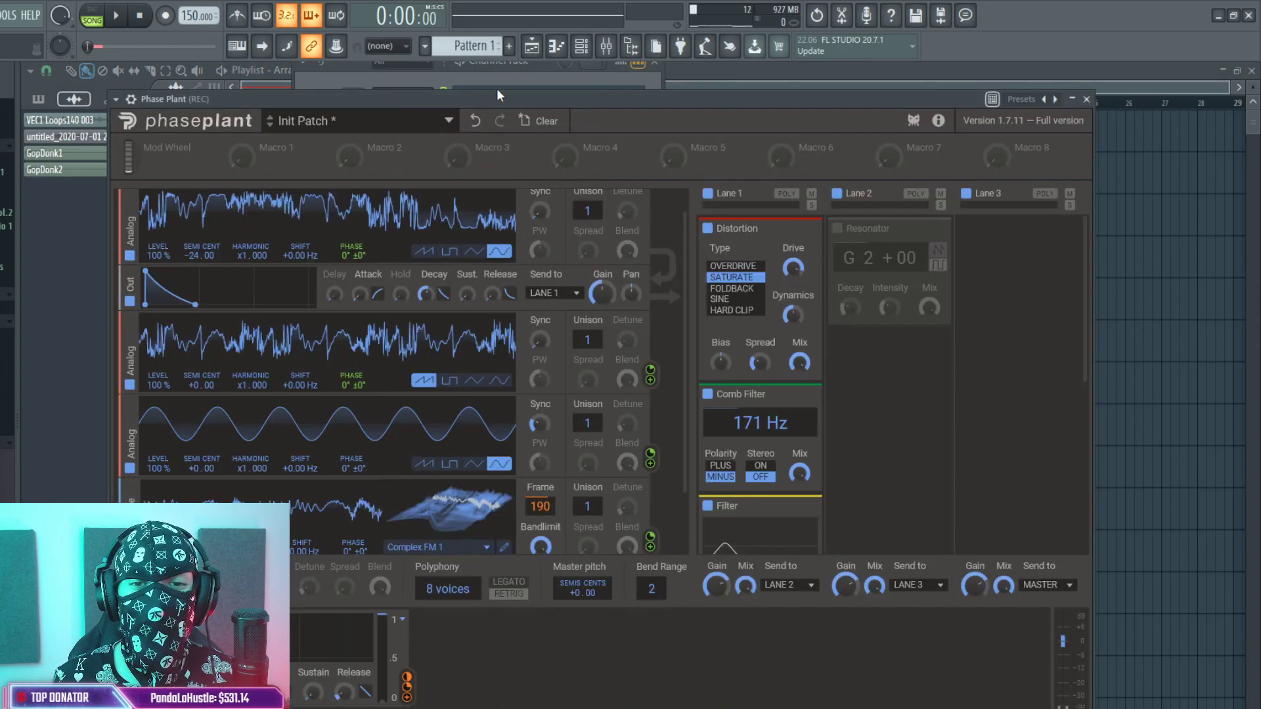
left_click(566, 85)
left_click(570, 106)
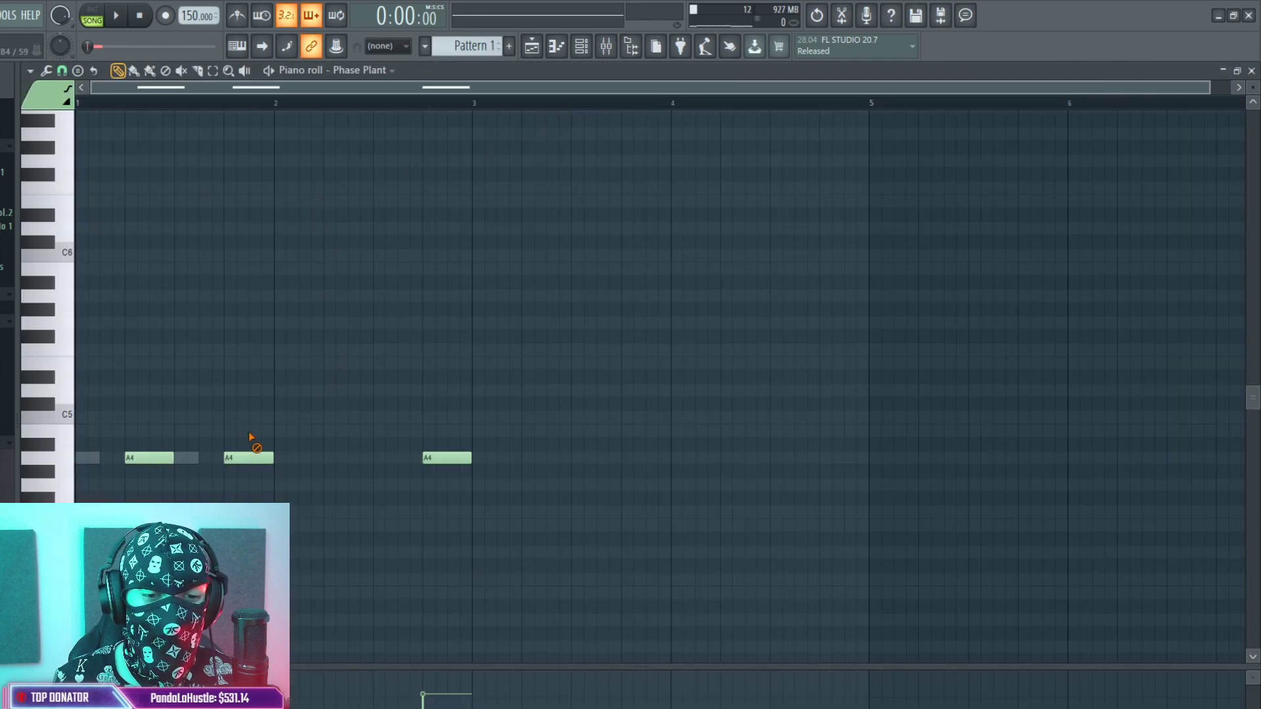
right_click(249, 458)
right_click(447, 458)
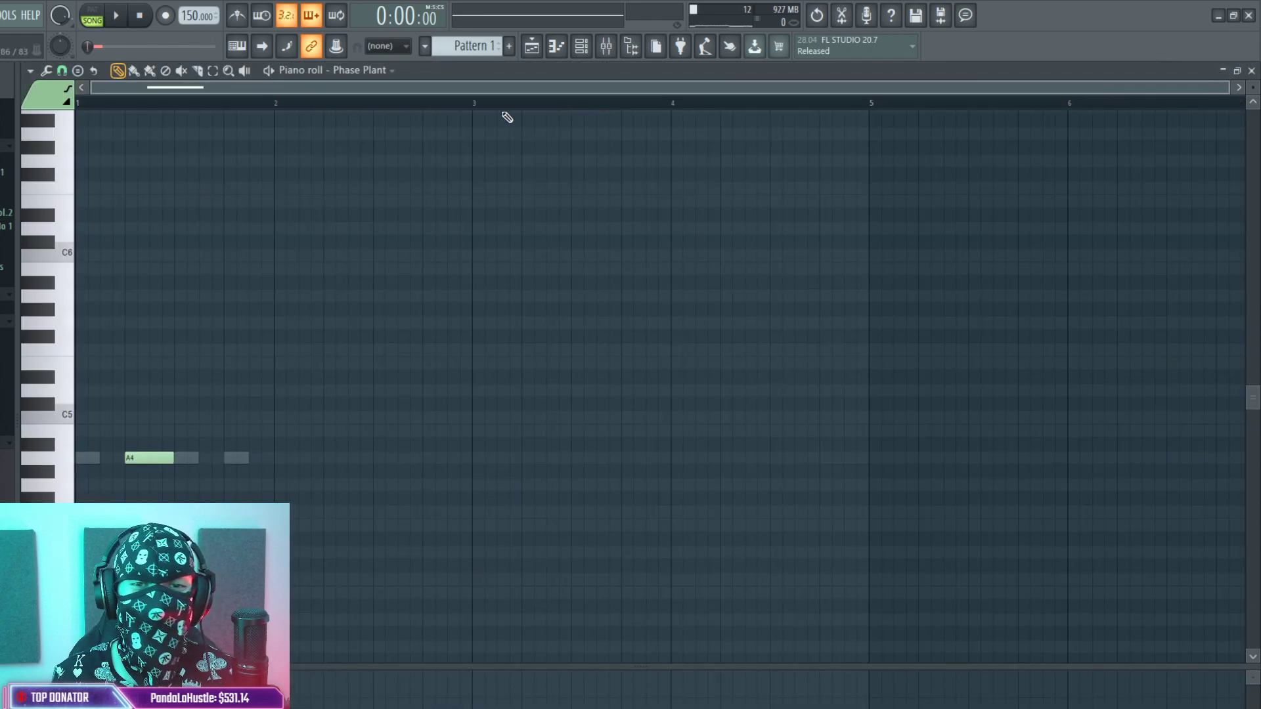
Select bars 1 to 3 in the piano roll, audition them in pattern mode, and select the mixer's Master track.
left_click_drag(675, 105, 78, 105)
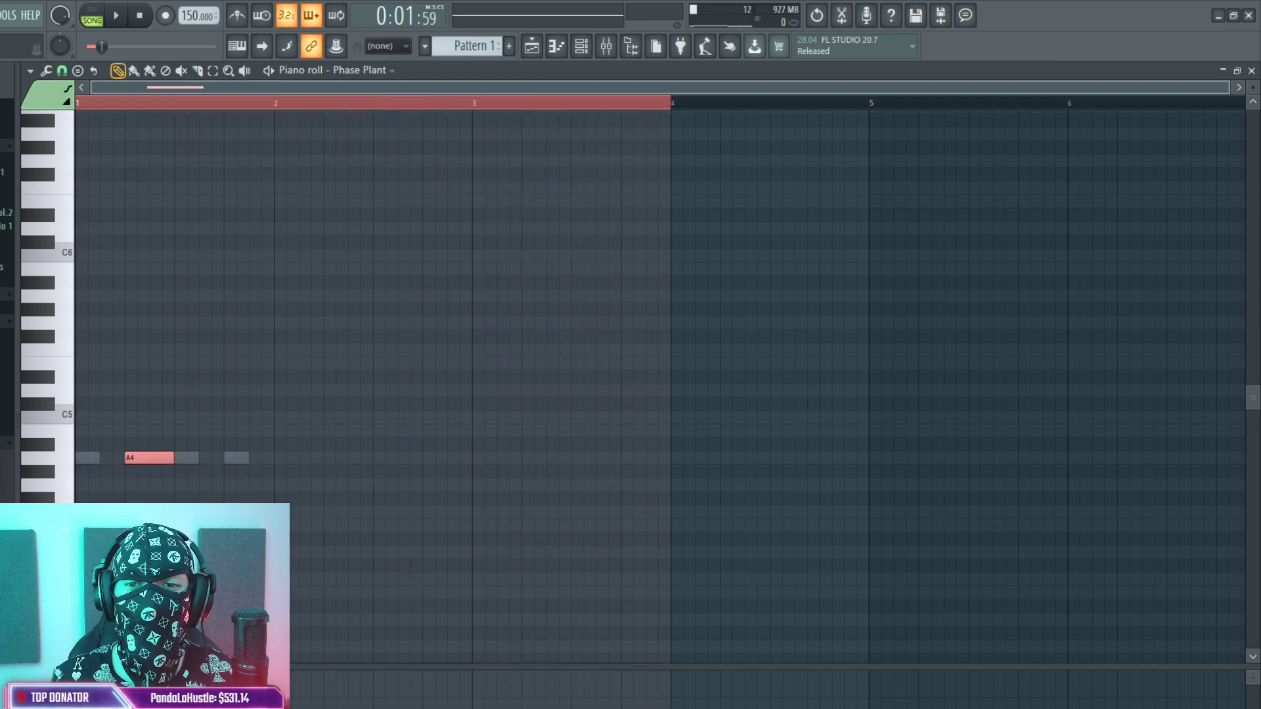
key("F9")
key("l")
key("space")
key("space")
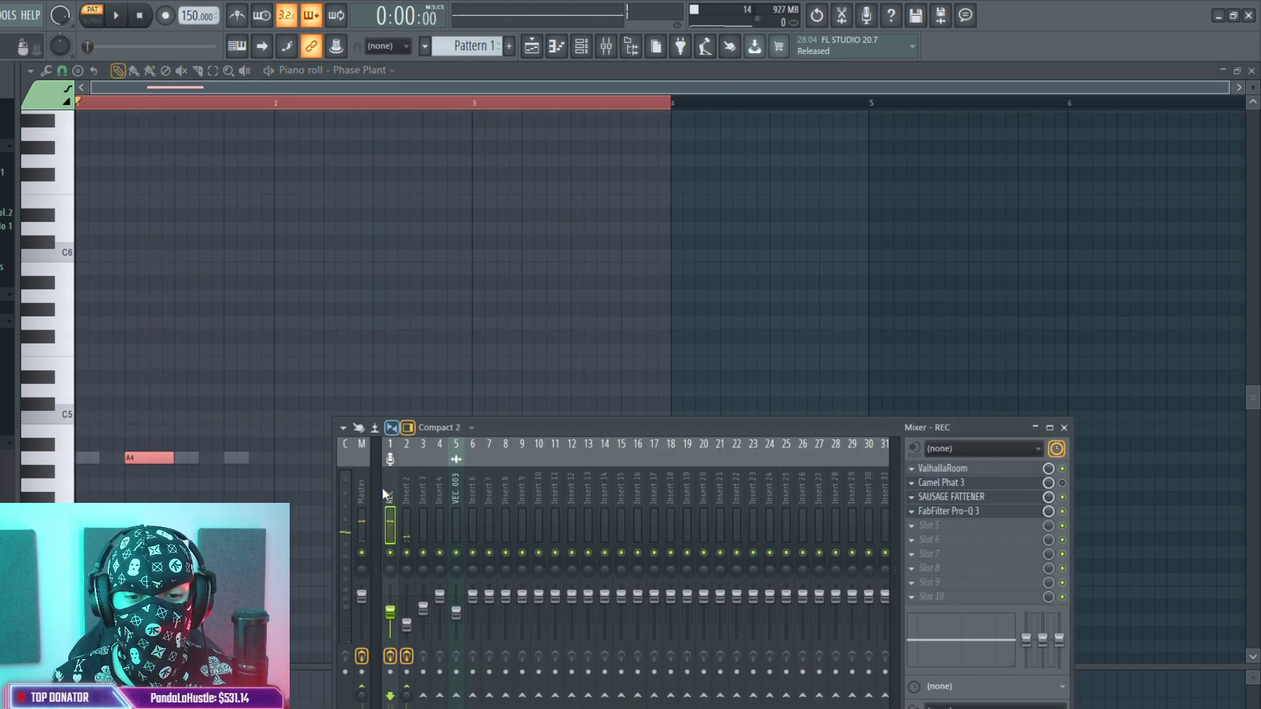
left_click(360, 487)
scroll(373, 490, "right", 2)
scroll(358, 490, "left", 2)
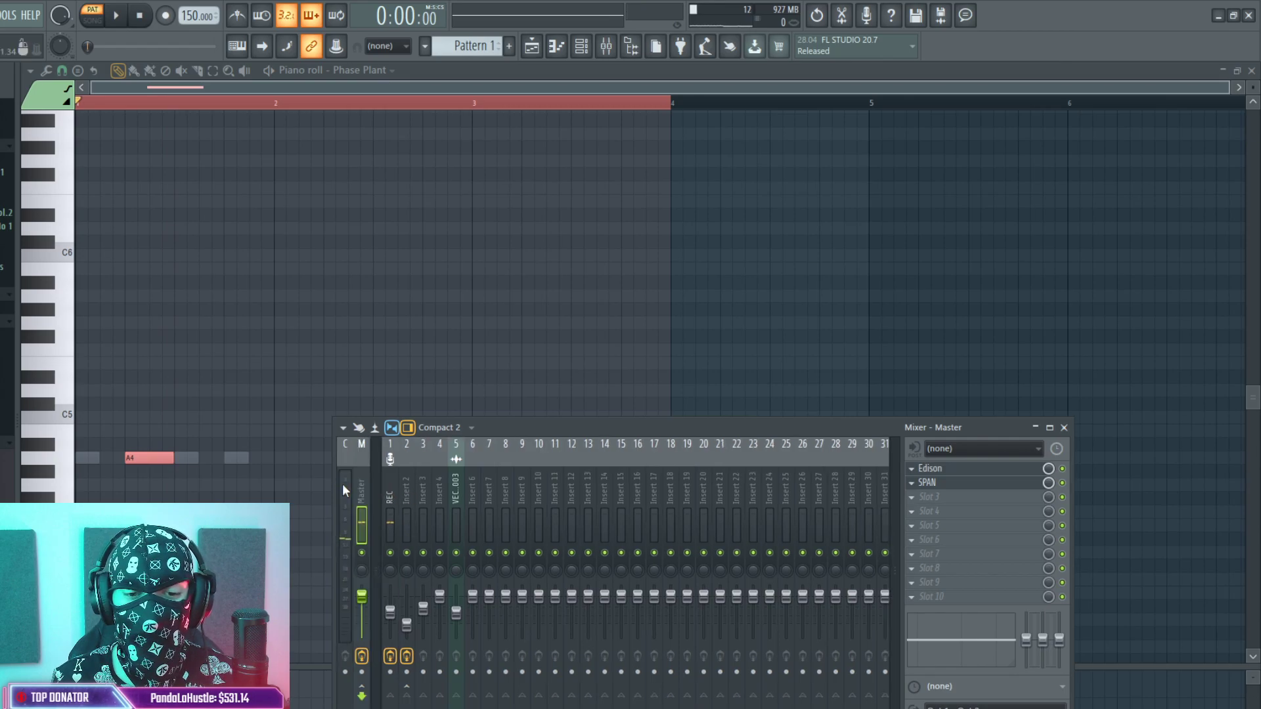
Reopen Phase Plant from the channel rack and play the pattern while viewing the Lane 1 effects.
key("F6")
left_click(406, 98)
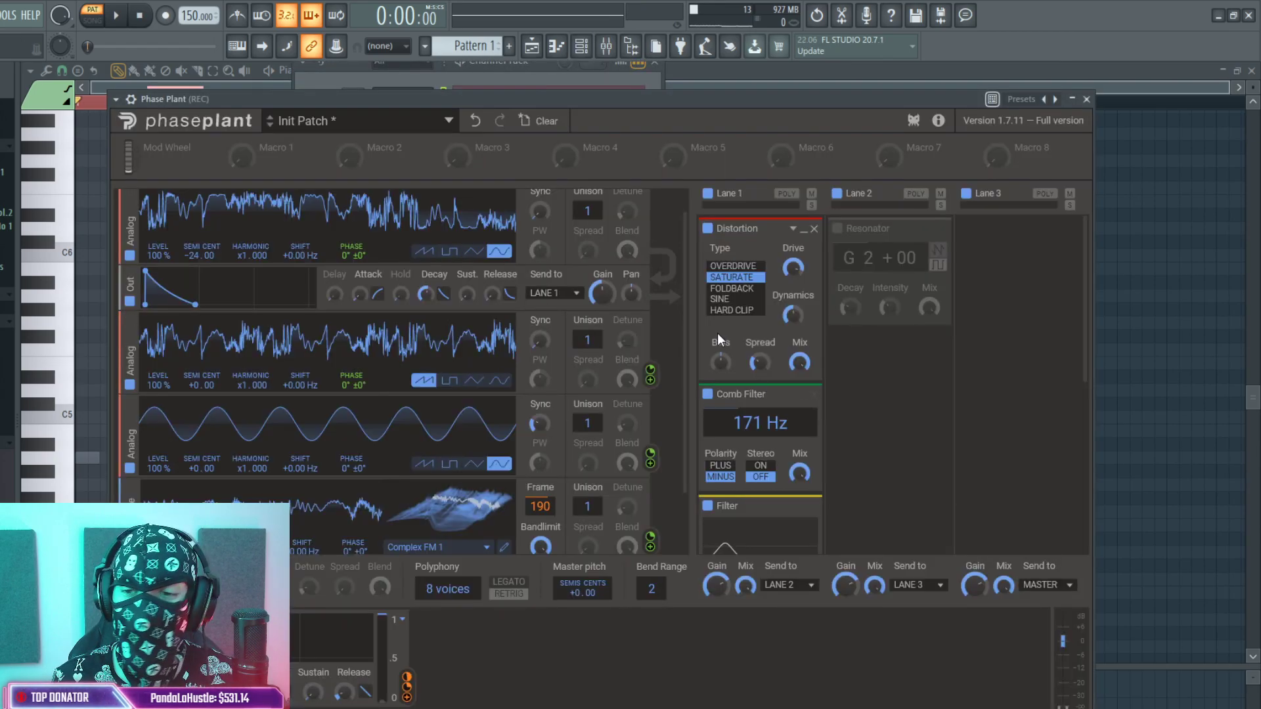
scroll(809, 439, "down", 5)
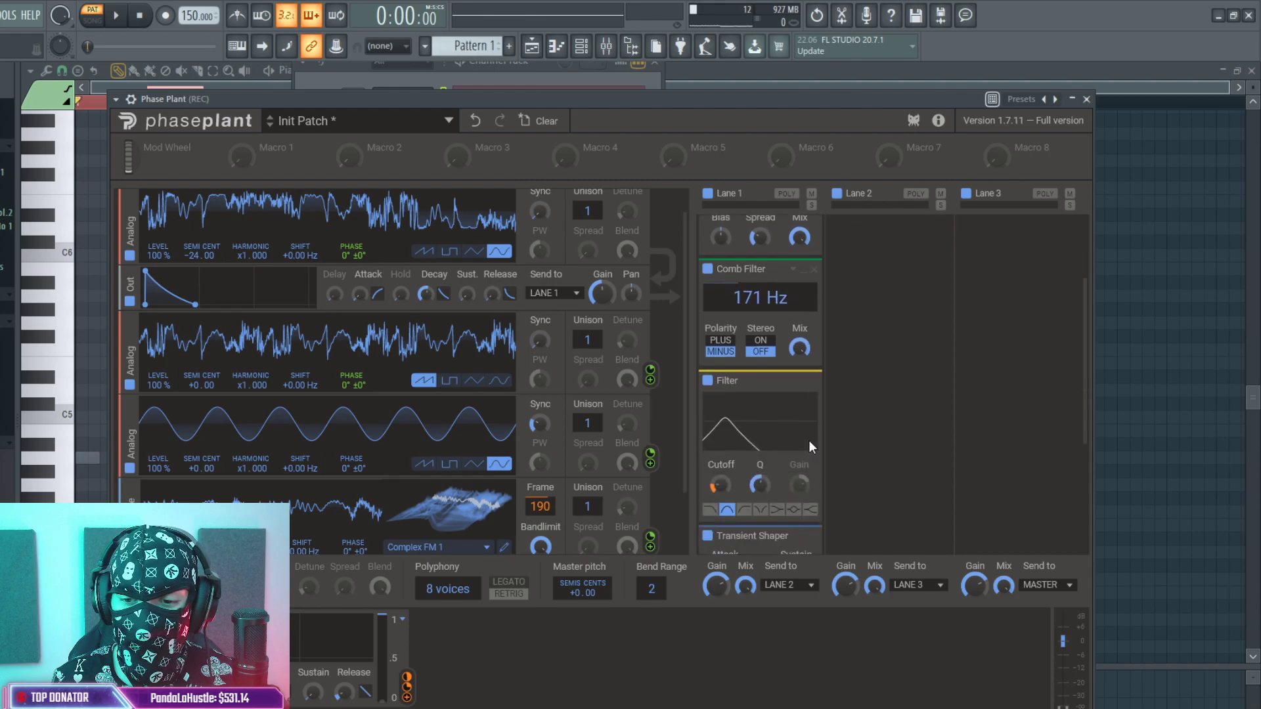
key("space")
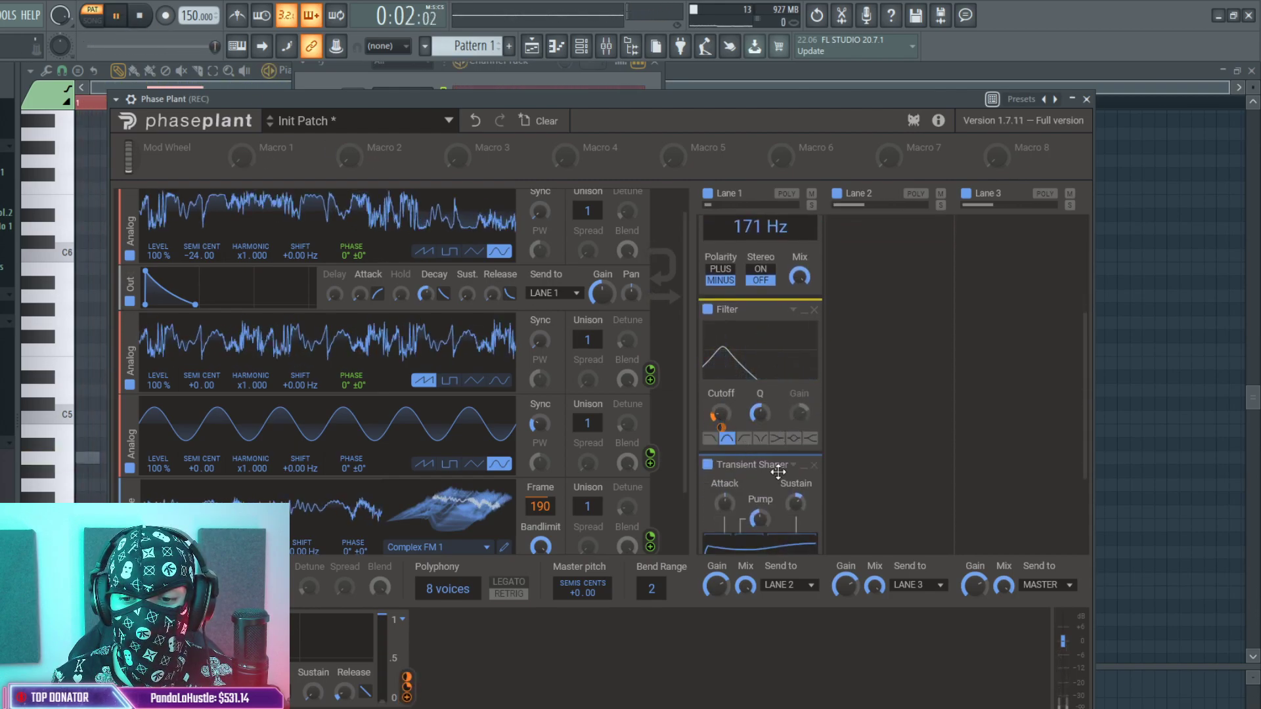
Open the Sausage Fattener on the REC mixer track and set its Fatness to 32.0 %.
left_click(606, 46)
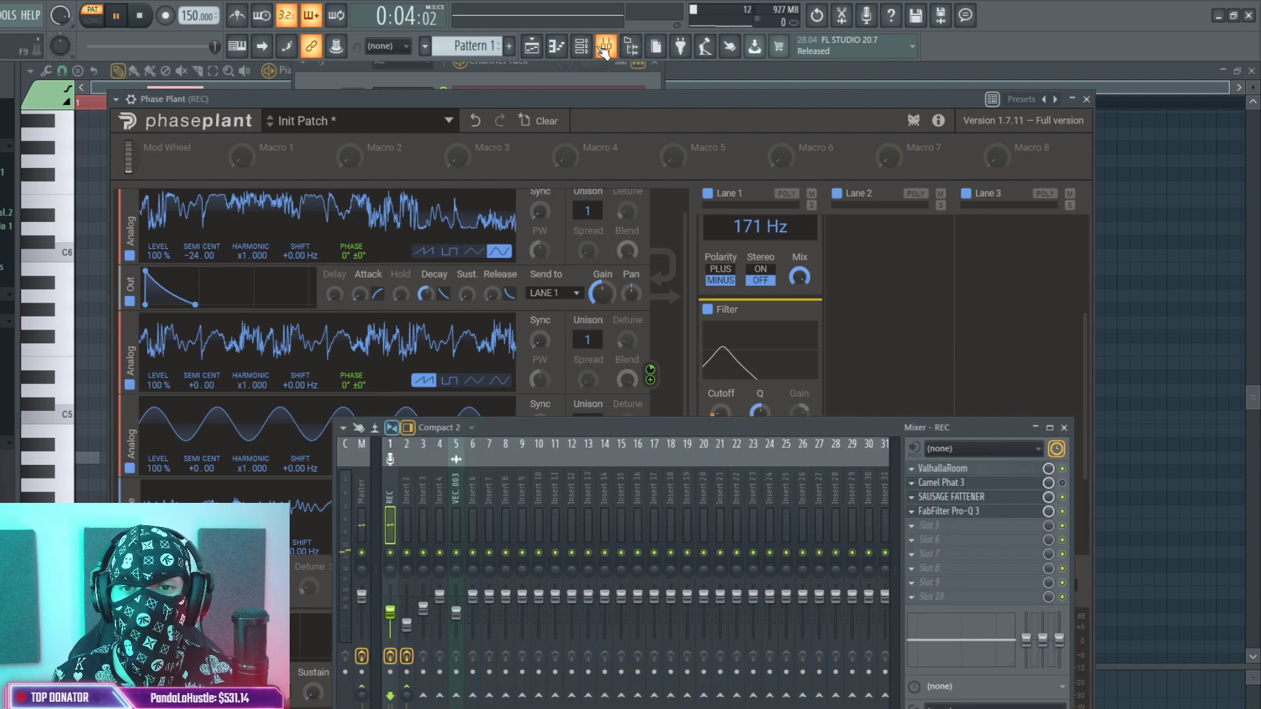
left_click(972, 515)
left_click(973, 516)
left_click(1019, 503)
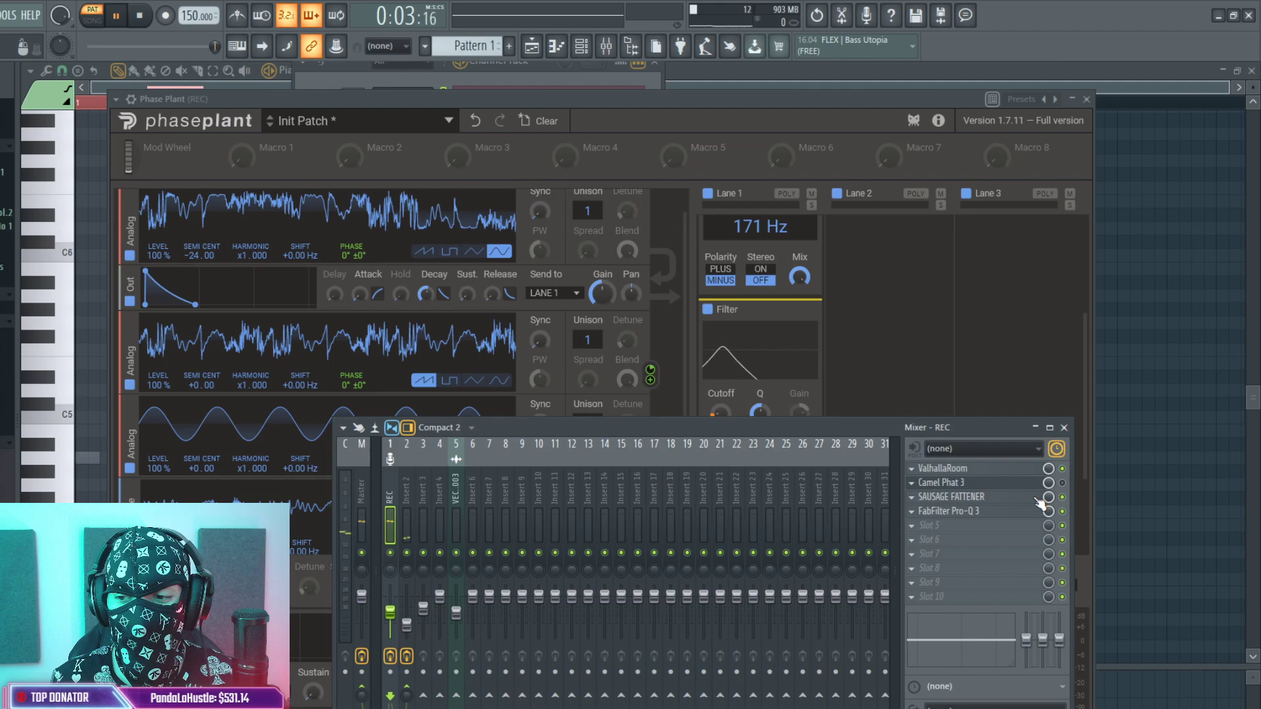
left_click_drag(940, 260, 941, 265)
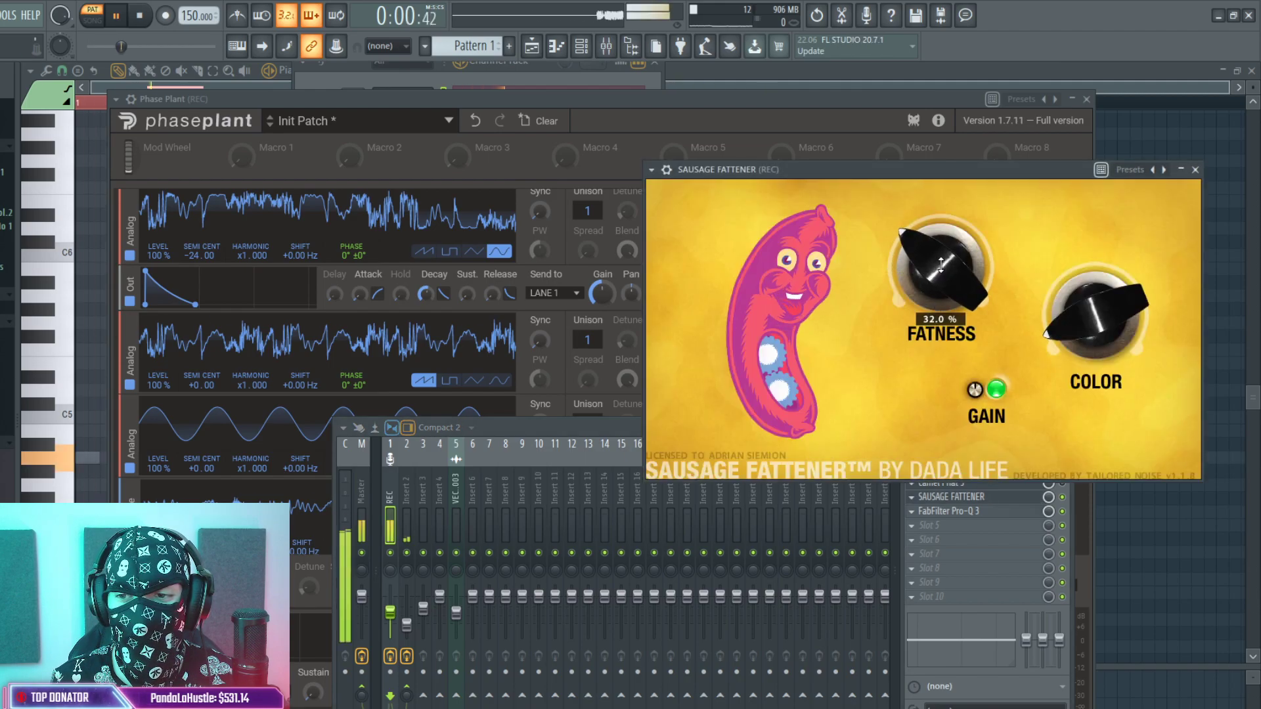
Return to the Phase Plant piano roll and clear the time selection over bars 1 to 3.
left_click_drag(214, 46, 164, 46)
left_click(561, 78)
key("space")
left_click(558, 101)
left_click(557, 105)
left_click_drag(191, 406, 178, 408)
right_click(212, 404)
key("space")
Open Edison on the mixer's Master track and delete its entire GopDonk3 recording.
key("F9")
key("space")
left_click(360, 492)
left_click(930, 468)
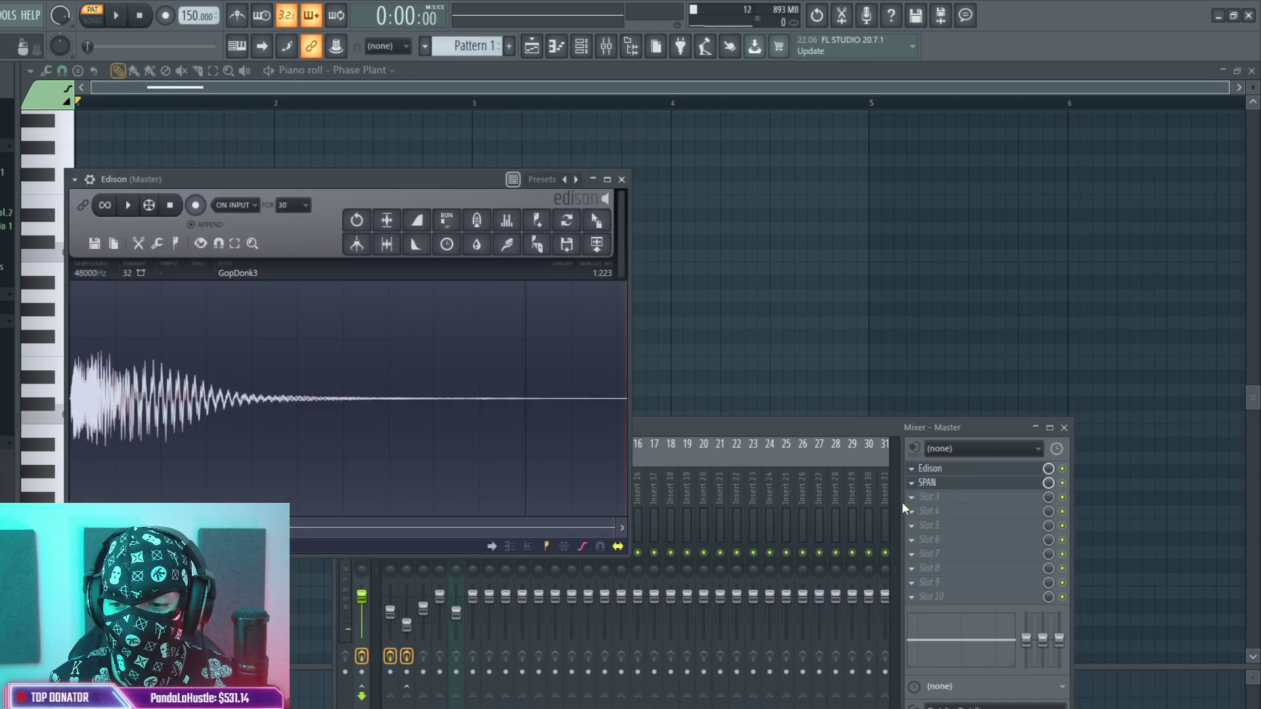
key("ctrl+a")
key("Delete")
Record two hits of the donk sound into Edison by playing the pattern.
left_click(195, 205)
key("space")
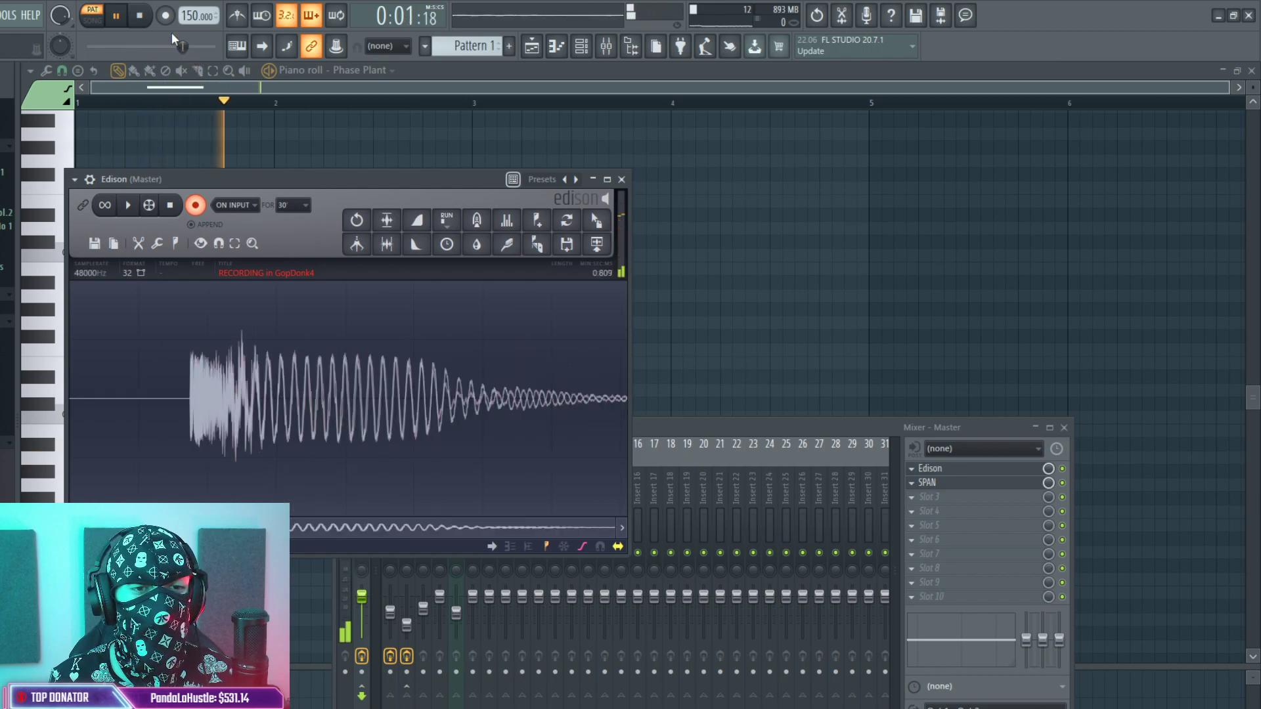
key("space")
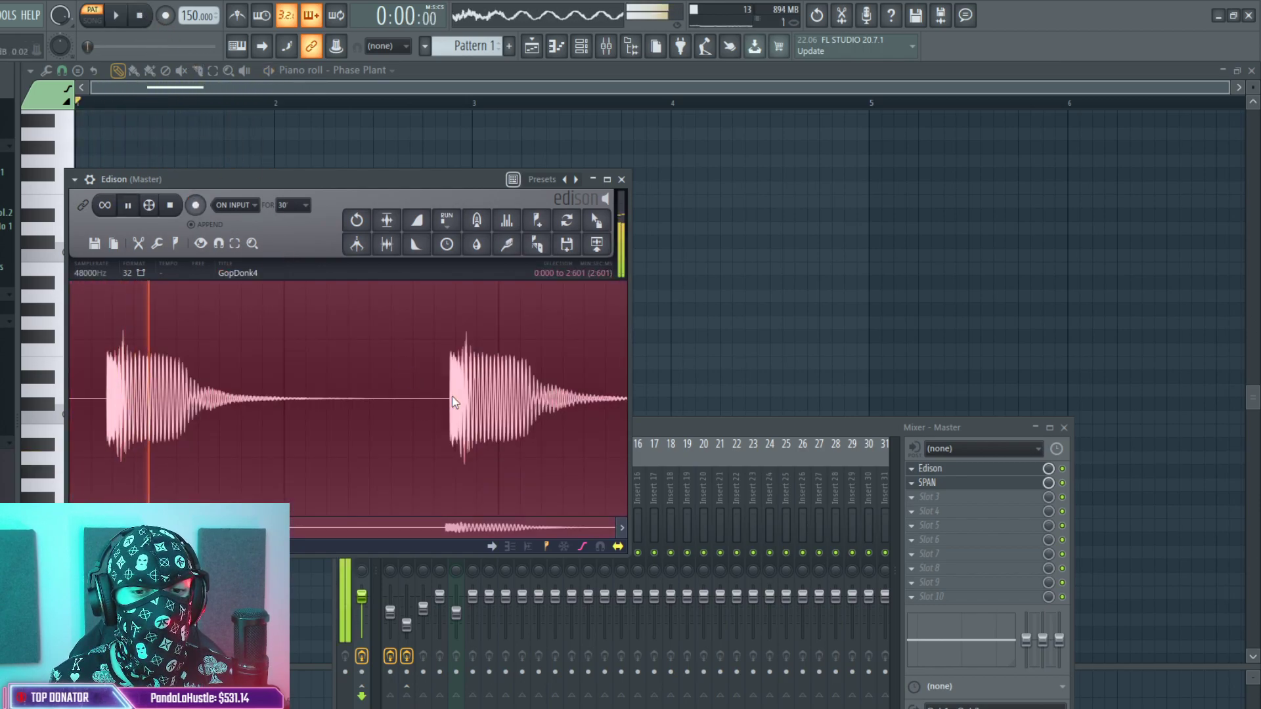
Trim the GopDonk4 recording to a single hit by deleting the second hit and the leading silence.
left_click_drag(450, 394, 627, 394)
key("Delete")
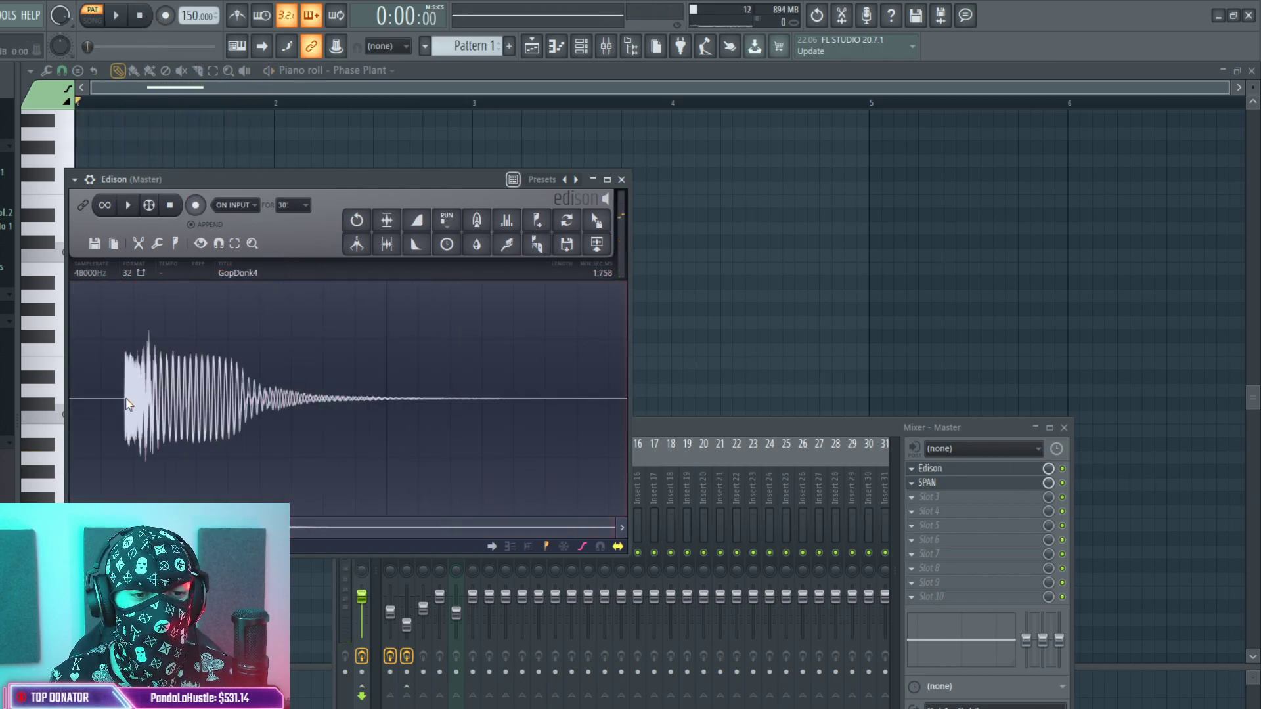
left_click_drag(124, 401, 71, 401)
key("Delete")
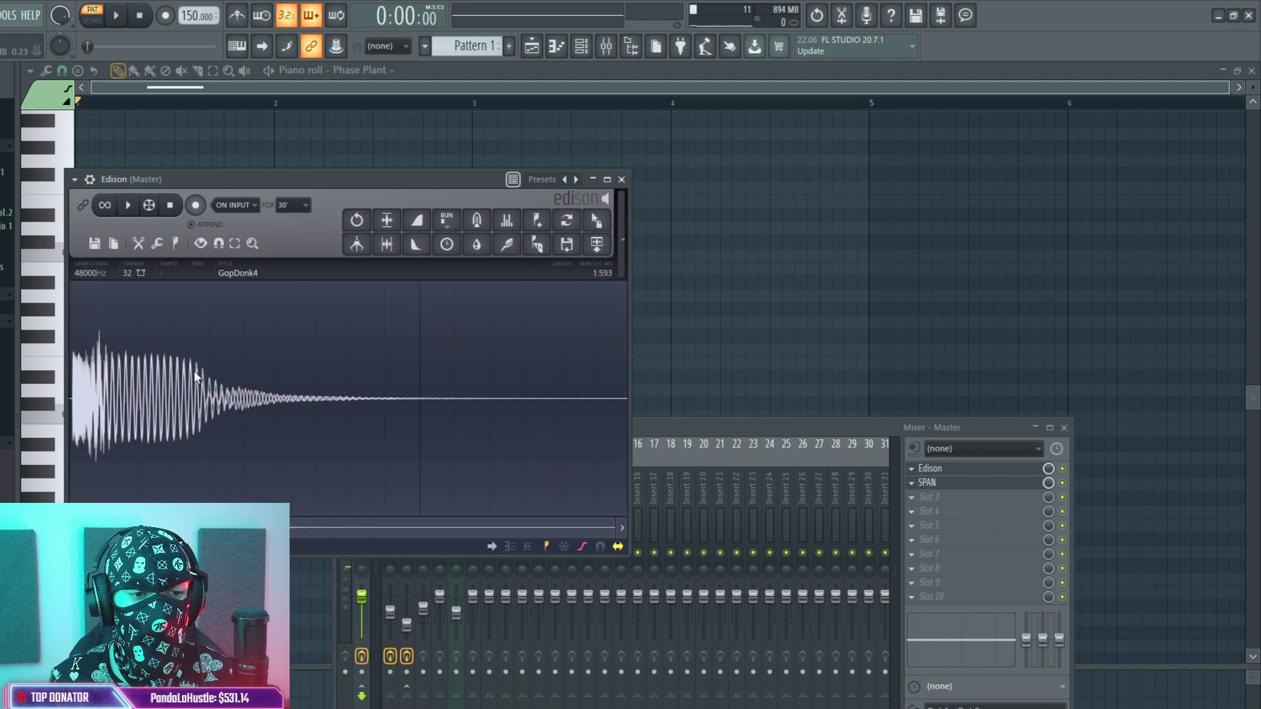
Try to export the trimmed GopDonk4 sample from Edison and switch to the playlist.
left_click(566, 244)
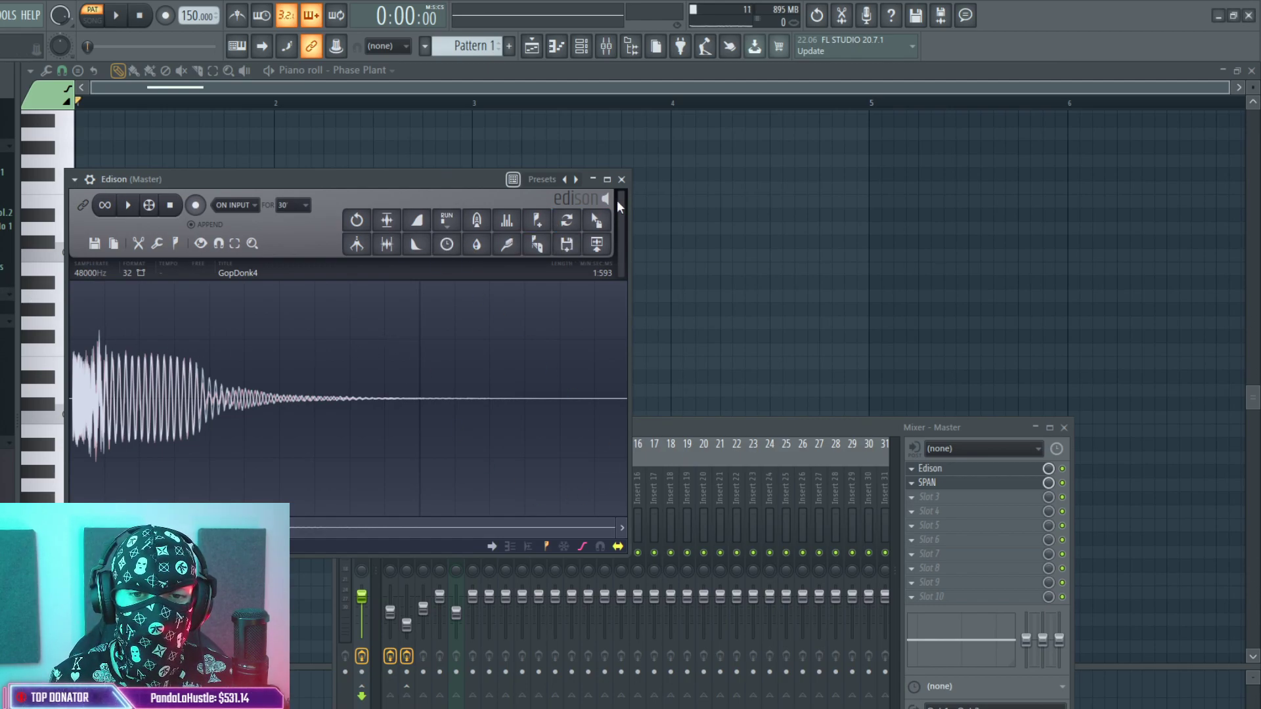
left_click_drag(596, 220, 583, 421)
left_click_drag(500, 115, 561, 208)
key("F5")
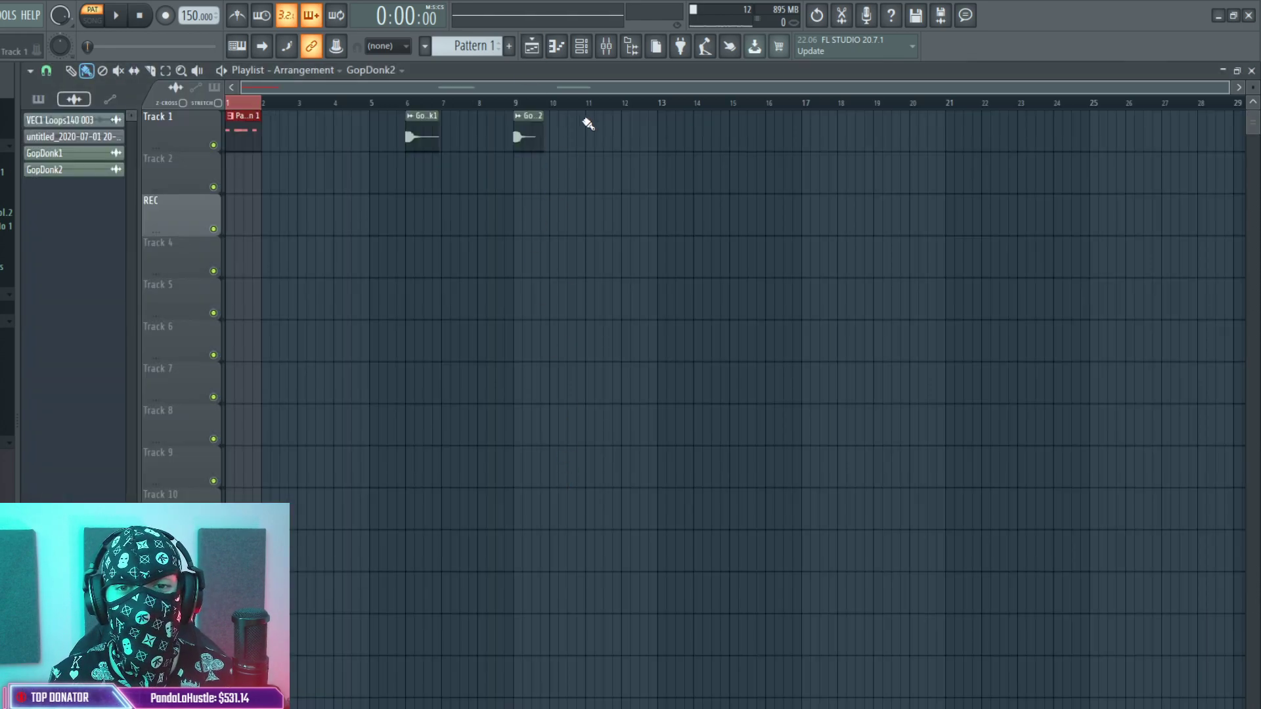
Reopen Phase Plant, play the pattern, and set the wavetable oscillator's frame to 165.
key("F6")
left_click(420, 99)
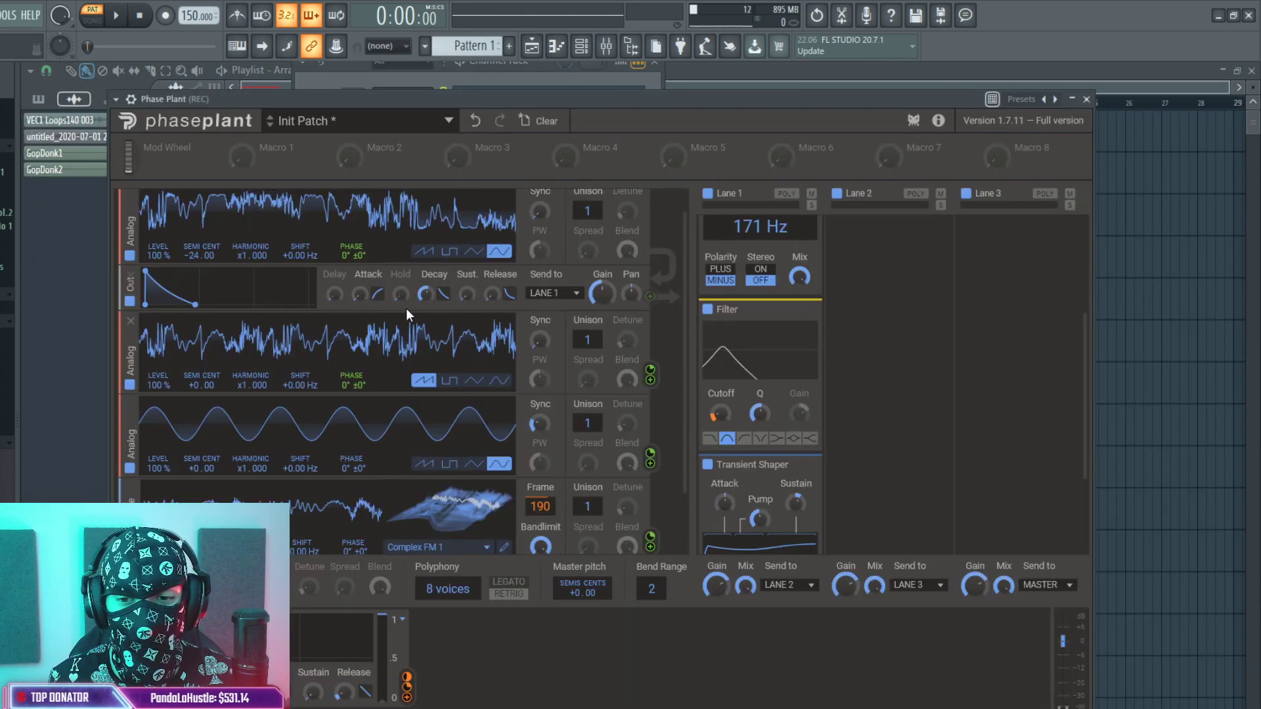
scroll(471, 347, "down", 2)
key("space")
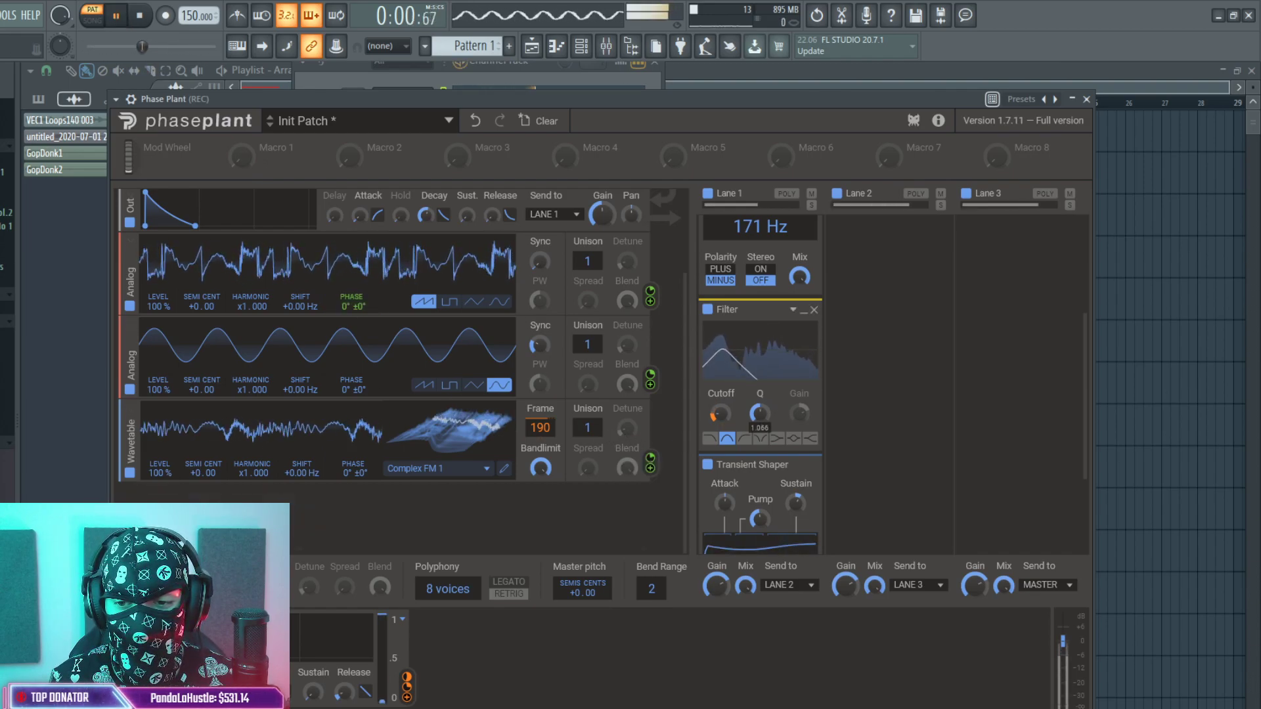
scroll(777, 416, "up", 2)
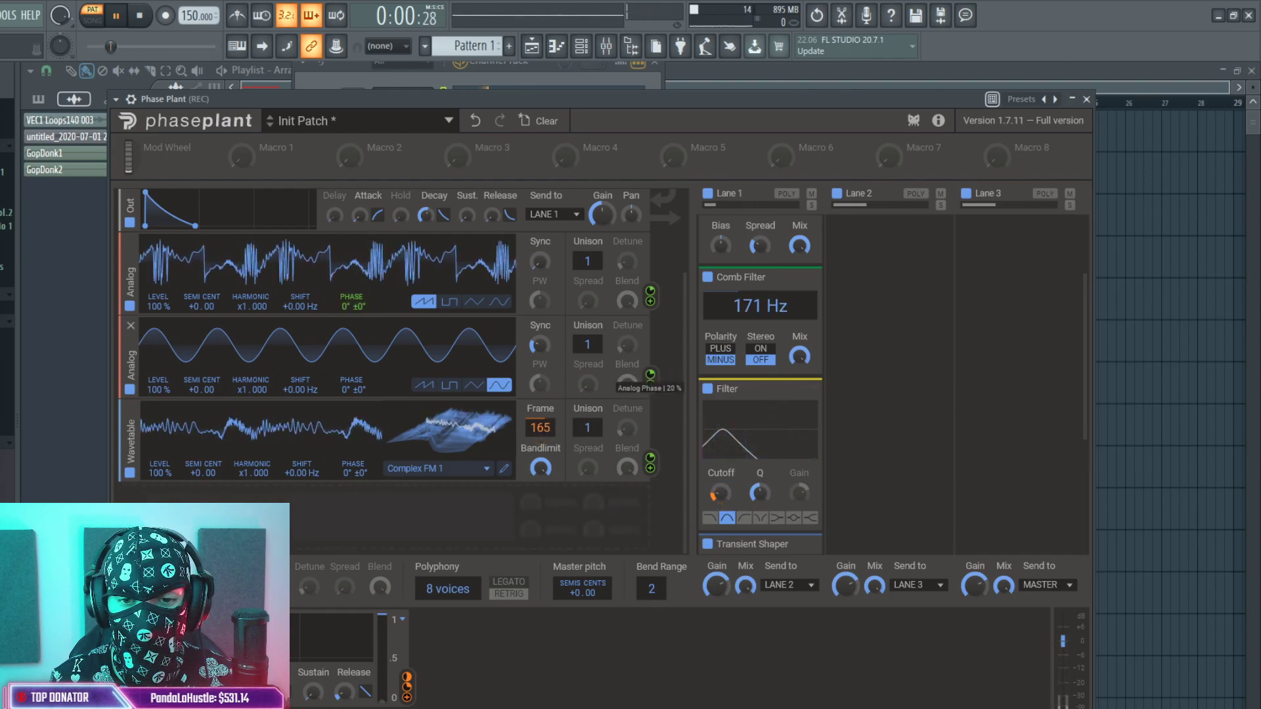
key("ctrl+z")
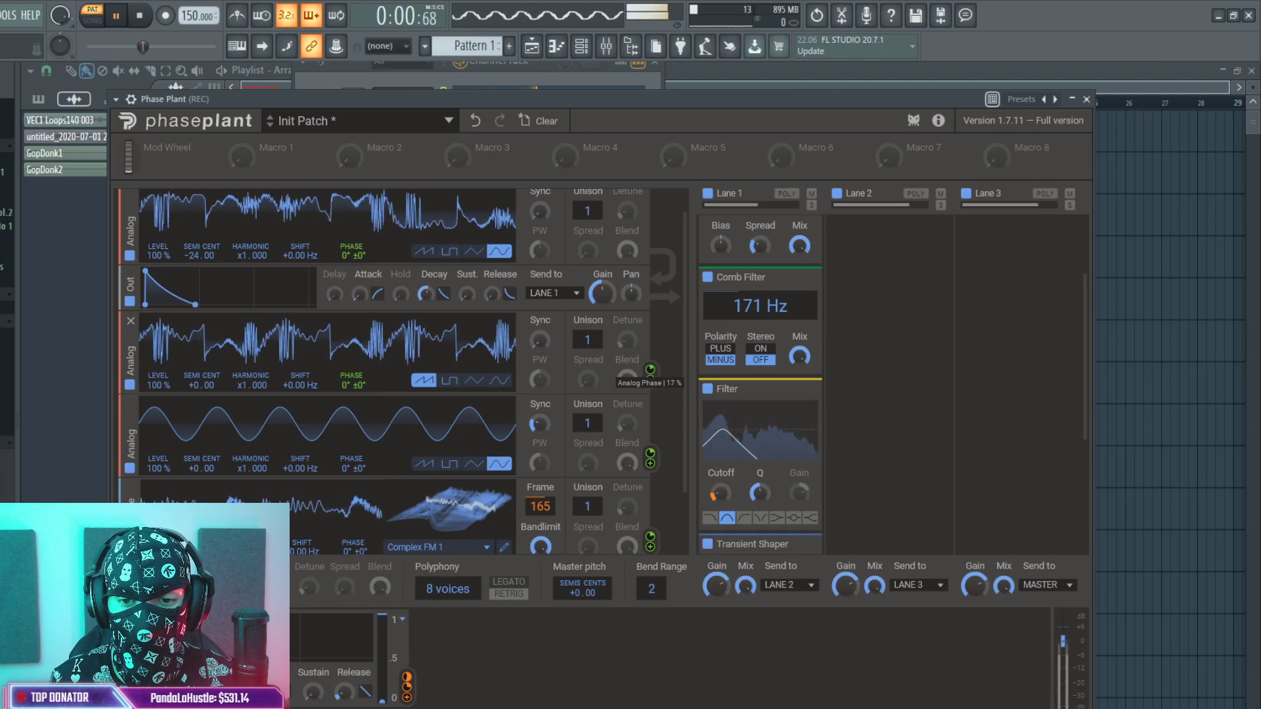
Try the triangle waveform on the top analog oscillator and set the sawtooth oscillator's Analog Phase modulation to 21%.
key("ctrl+z")
left_click(473, 279)
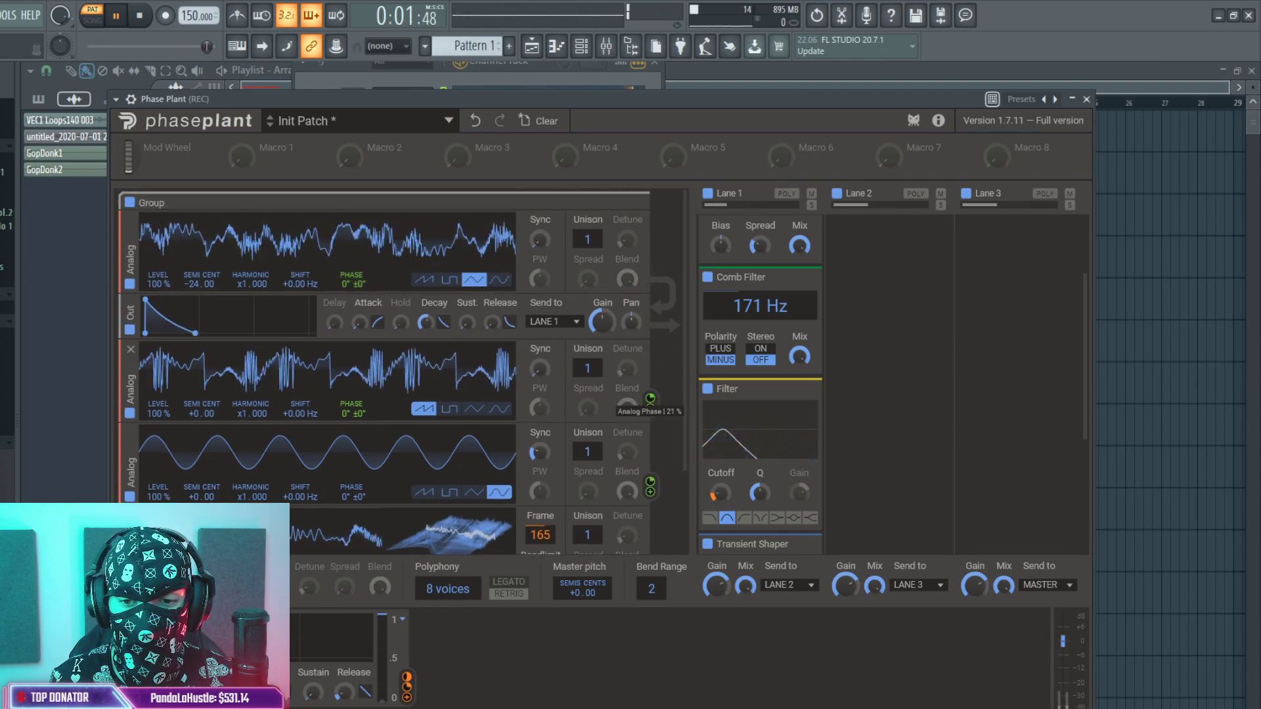
mouse_move(651, 398)
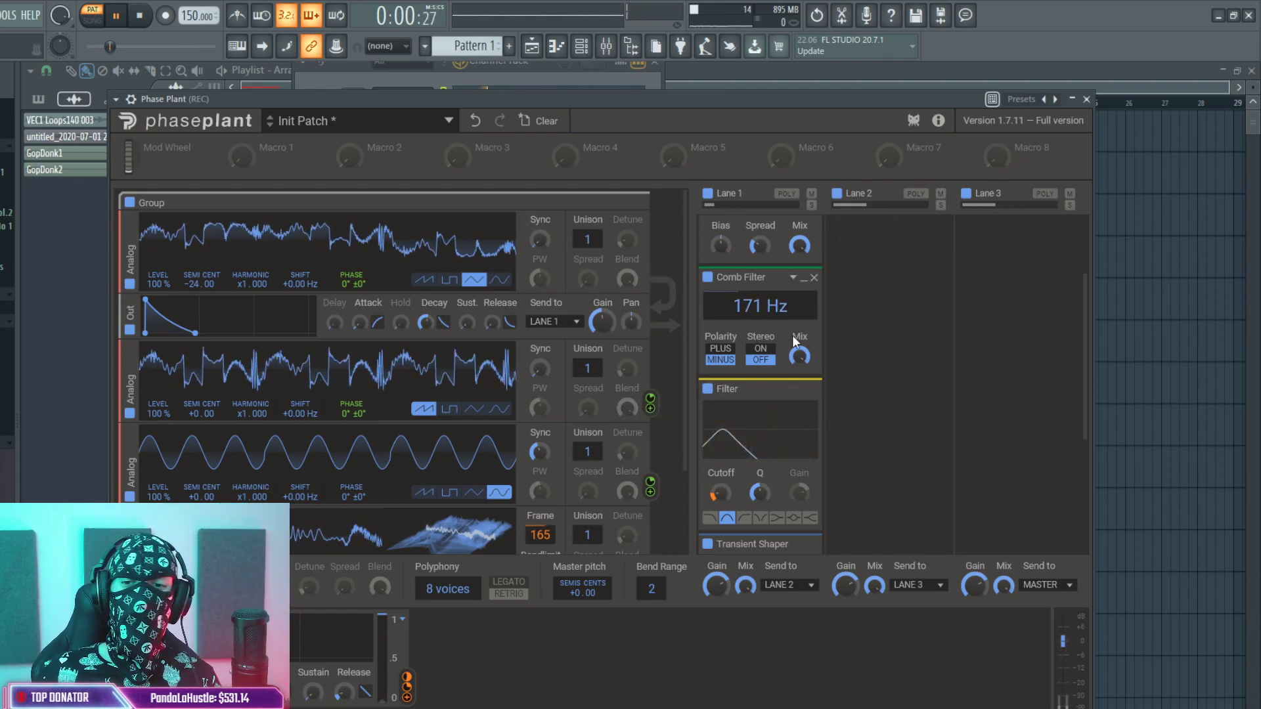
key("space")
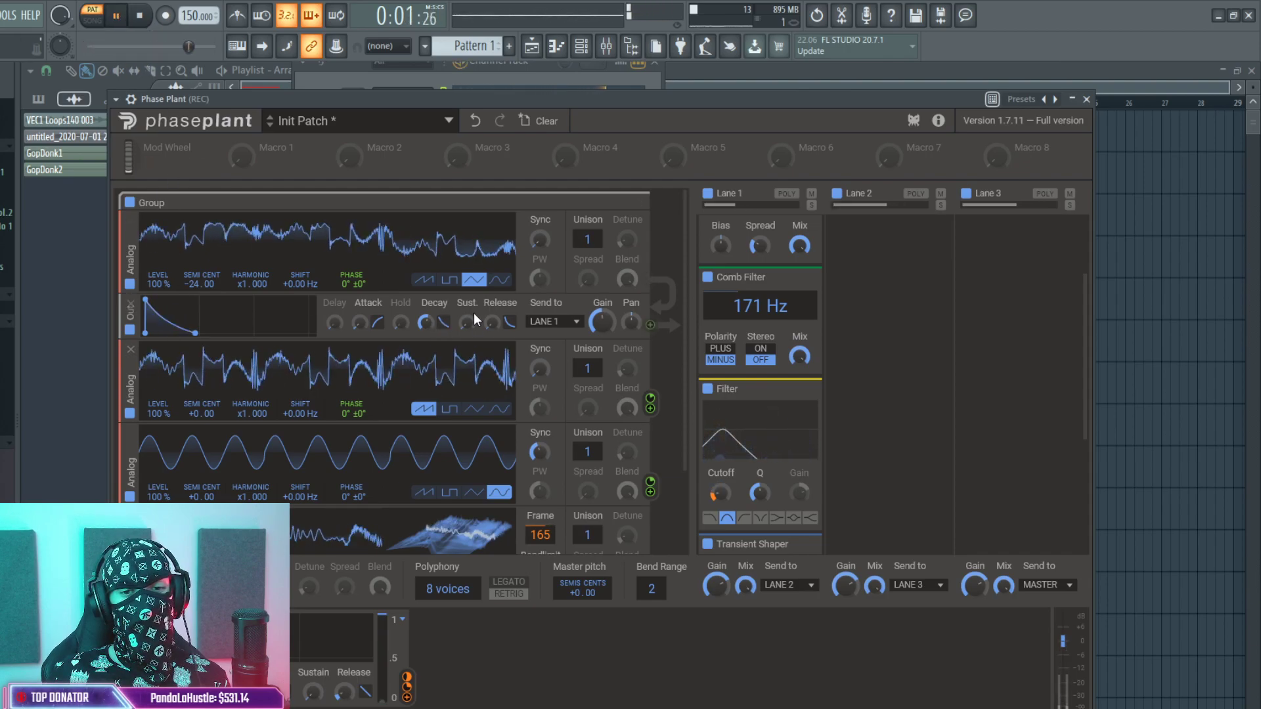
Switch the top analog oscillator back to a sine, with the wavetable frame at 192 and its Analog Phase modulation at 25%.
left_click(499, 280)
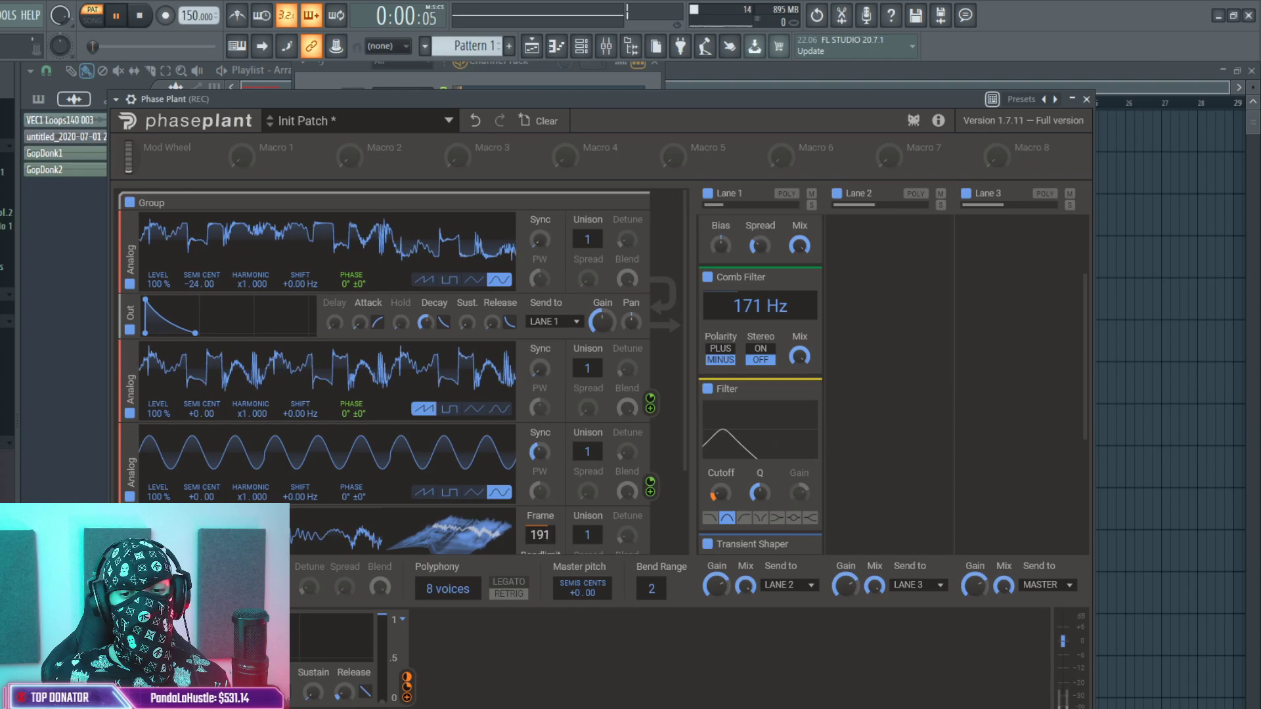
scroll(586, 499, "down", 3)
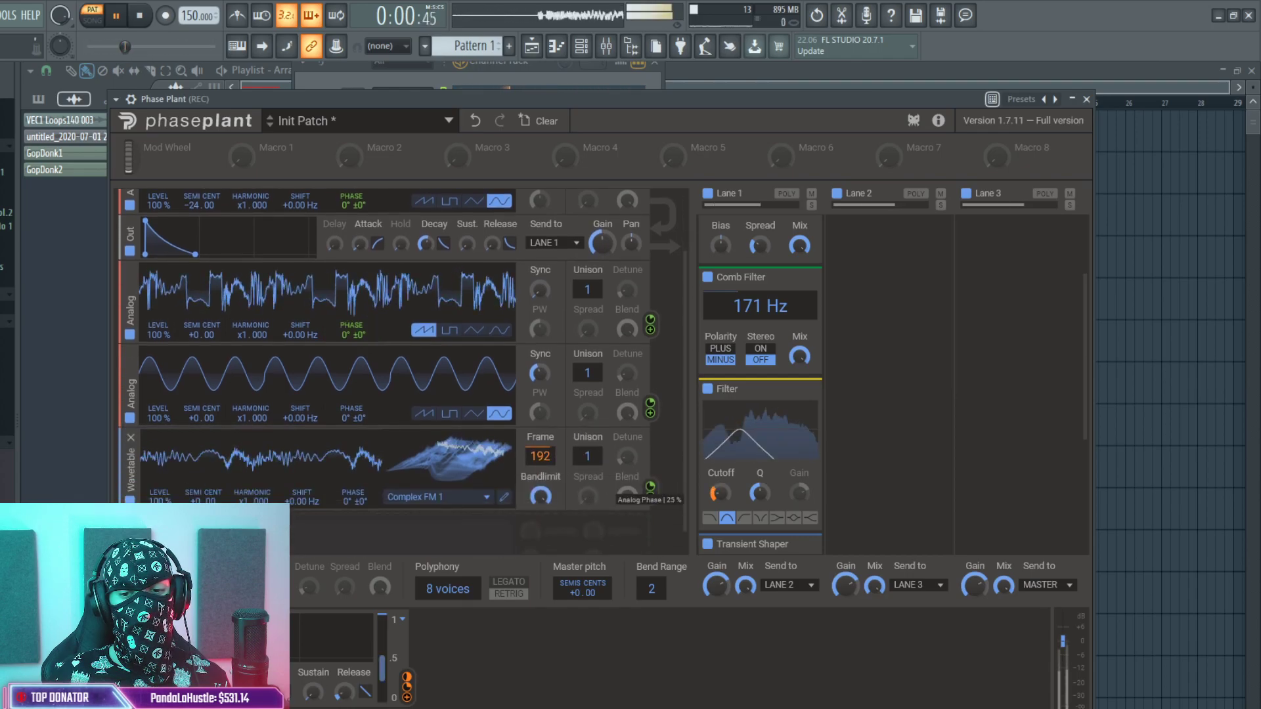
scroll(823, 459, "down", 3)
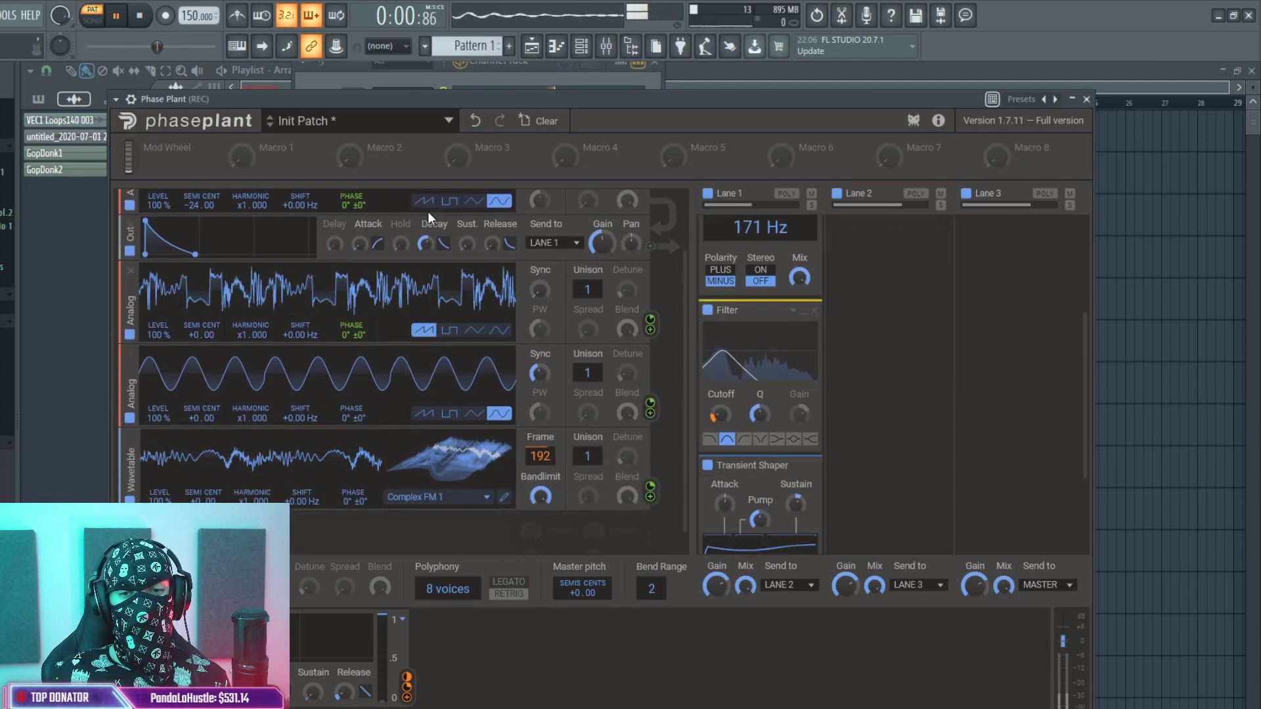
key("space")
Raise the Transient Shaper's sustain in Lane 1 to about 17%.
scroll(812, 402, "down", 4)
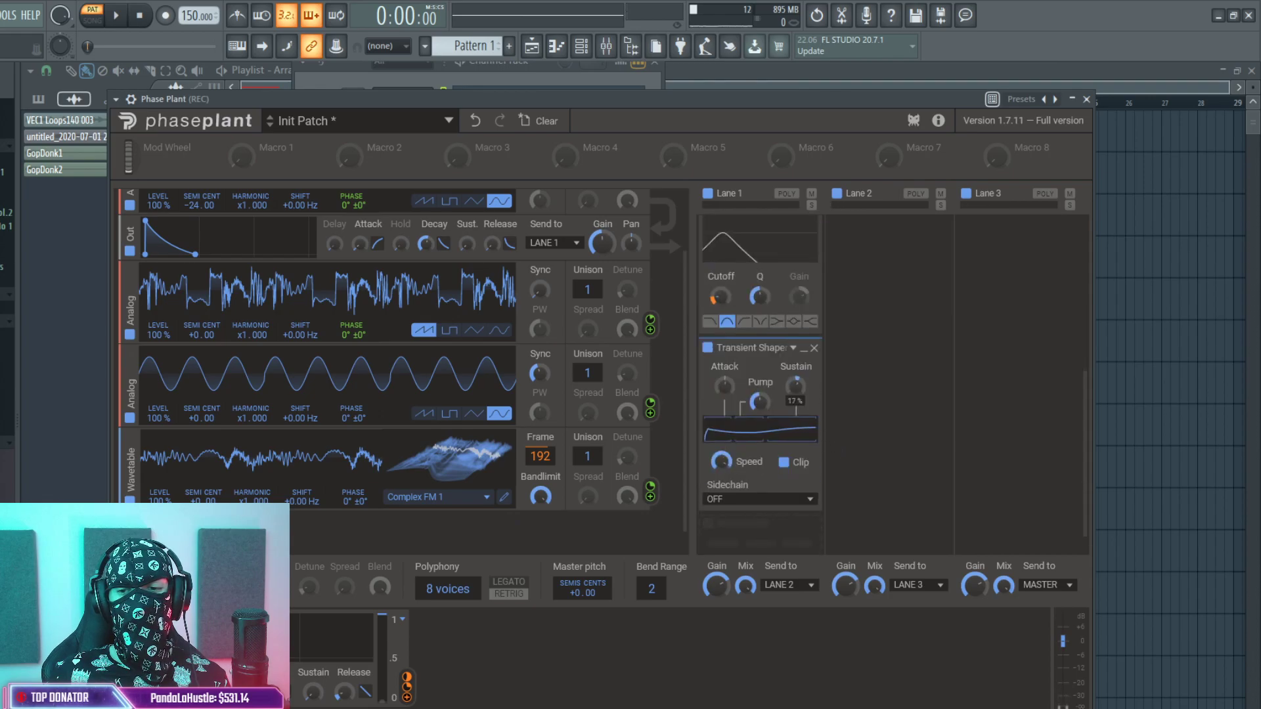
scroll(841, 460, "down", 1)
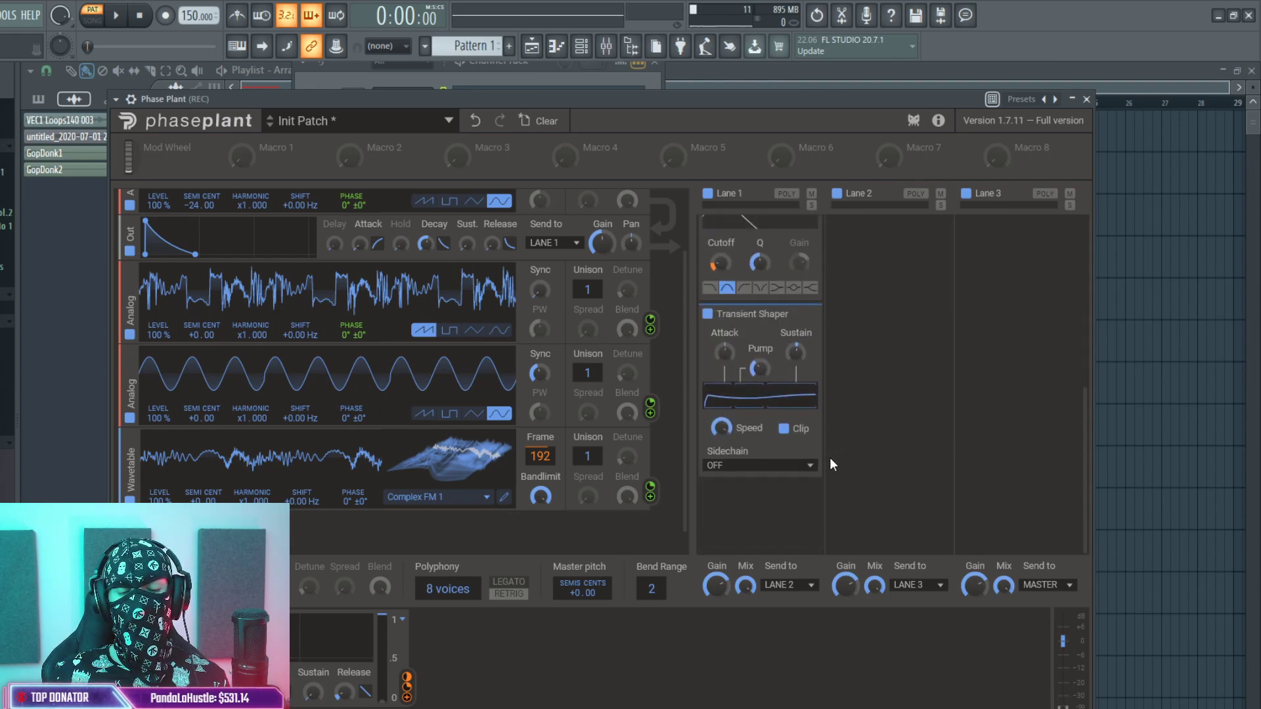
scroll(831, 460, "up", 10)
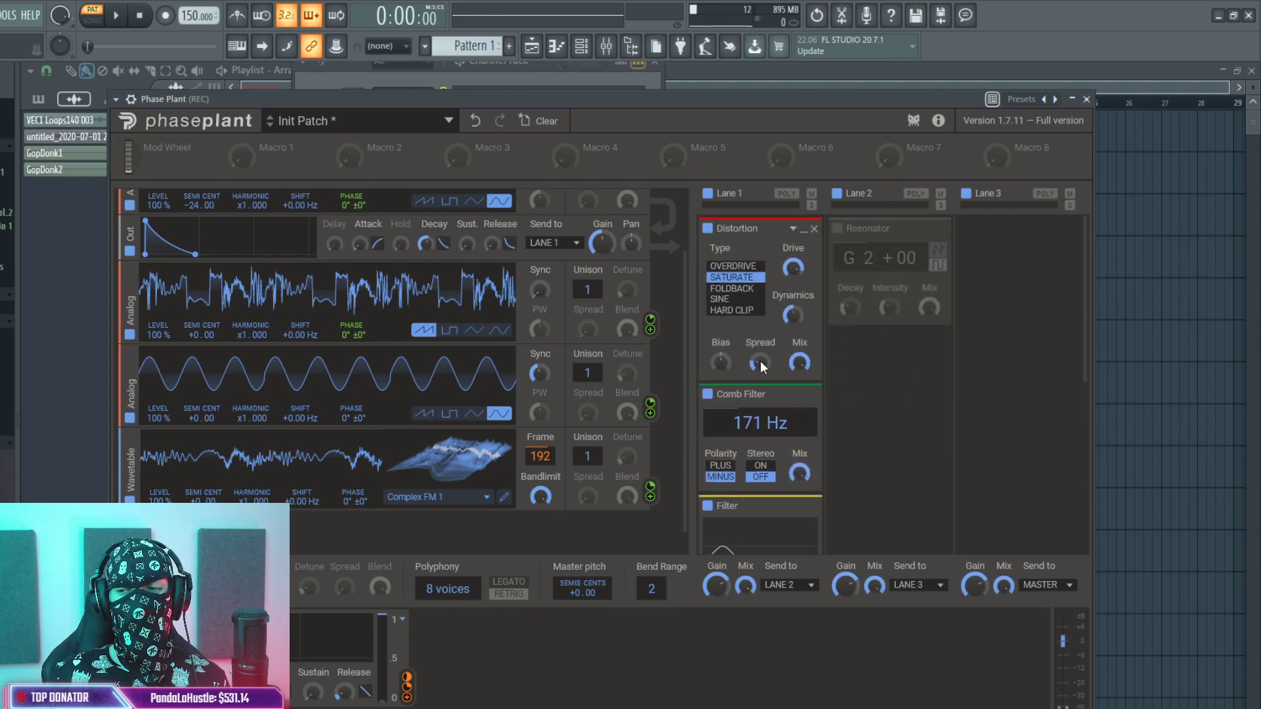
scroll(812, 403, "down", 9)
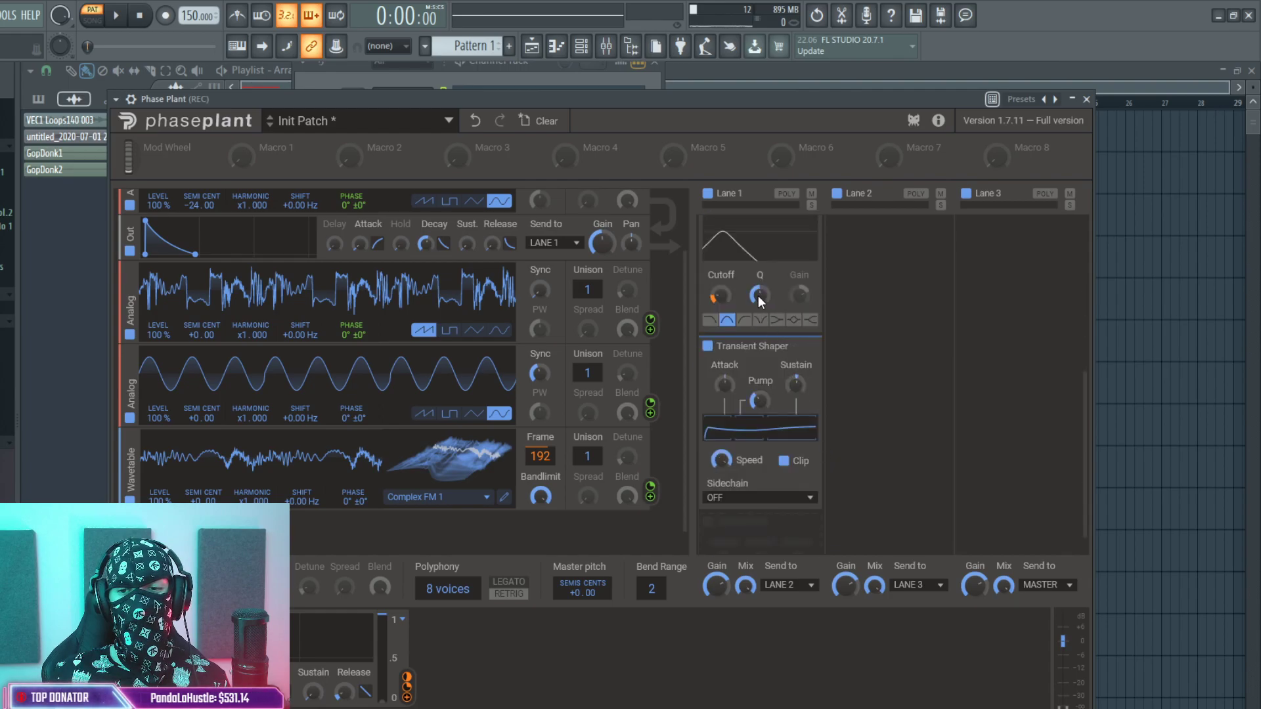
left_click_drag(794, 380, 793, 376)
scroll(515, 426, "up", 3)
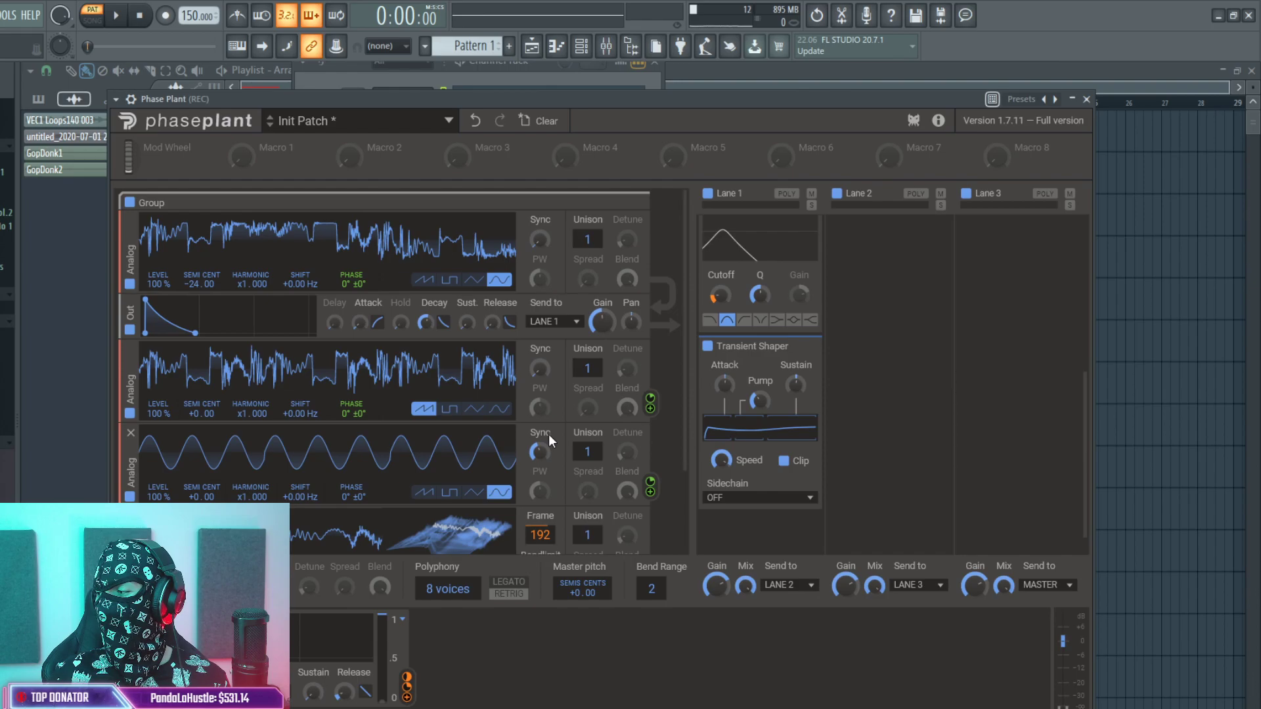
Audition the pattern, then switch to song mode and set the playlist's loop selection over the first three bars.
left_click(117, 17)
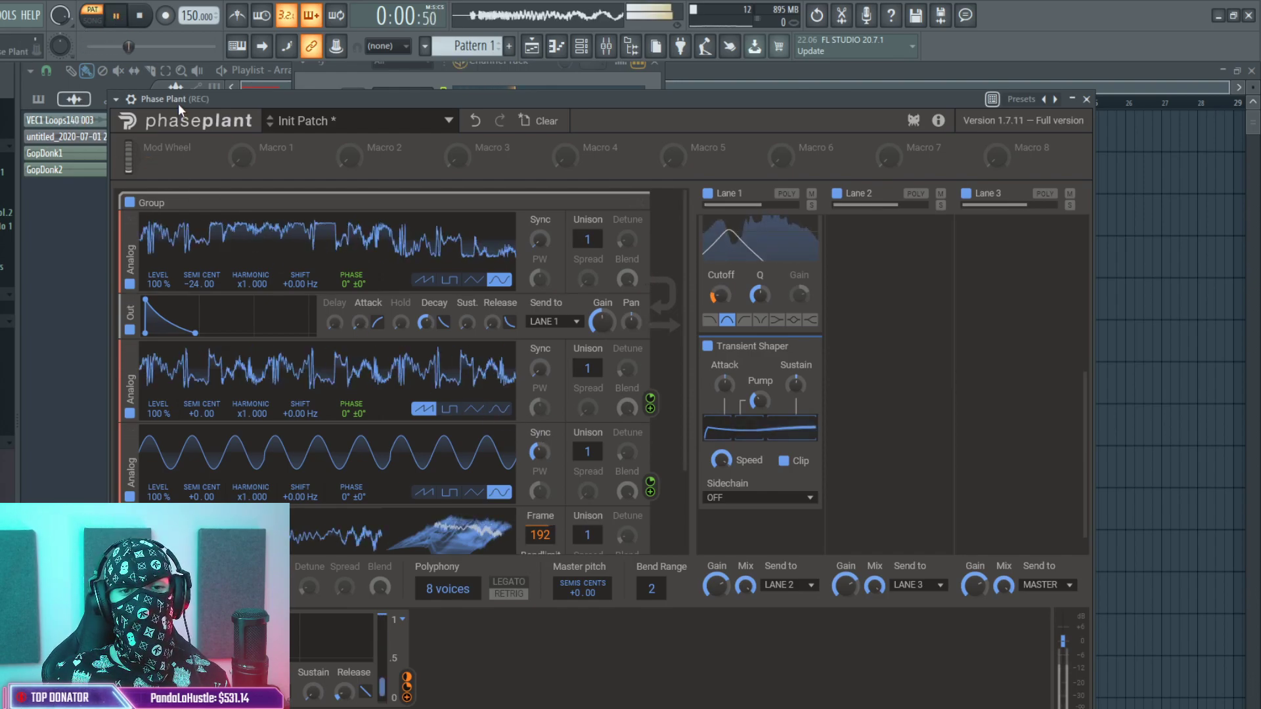
left_click(140, 16)
left_click(532, 47)
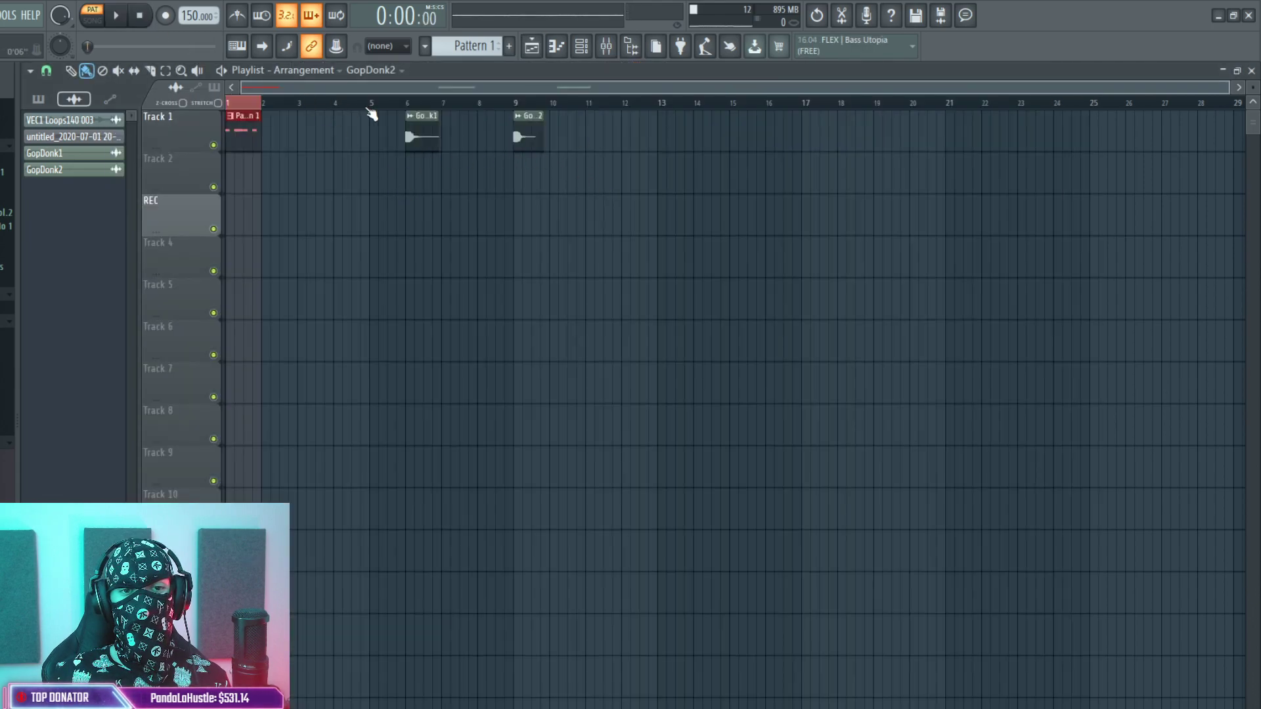
key("l")
left_click_drag(334, 105, 227, 105)
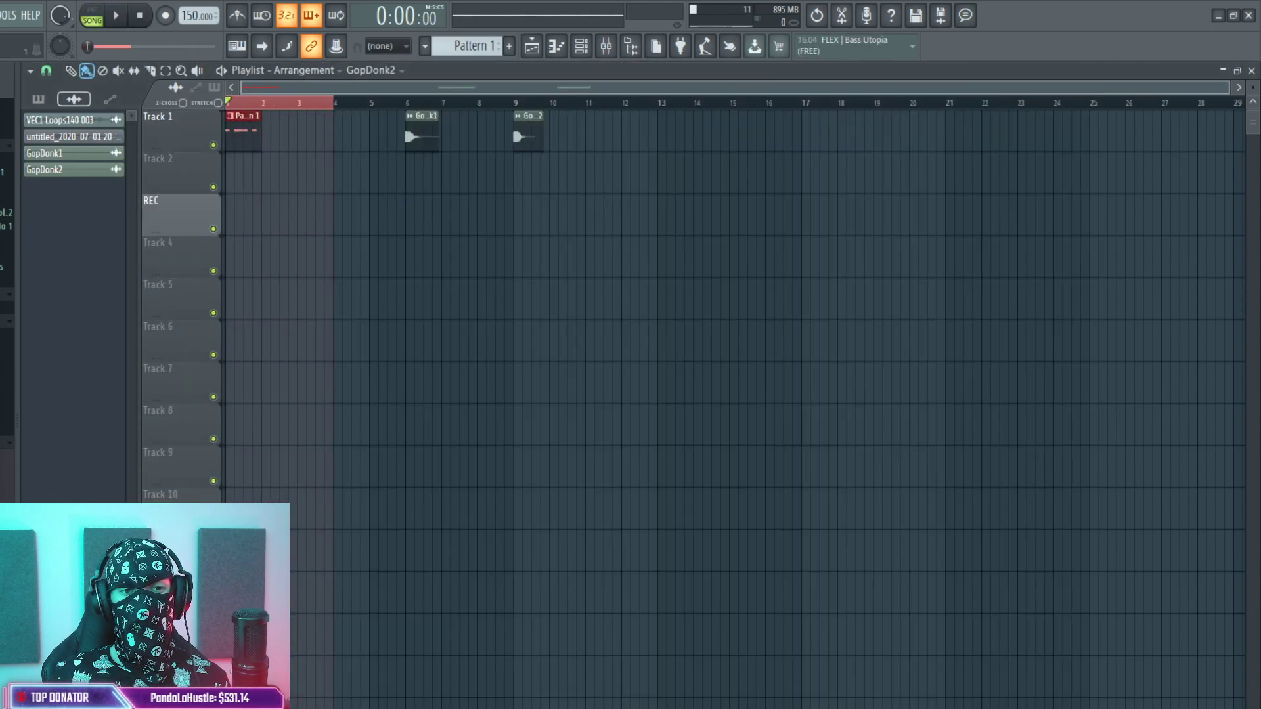
key("space")
Open Edison on the Master mixer track and delete the whole previous recording.
left_click(607, 46)
key("space")
left_click(362, 499)
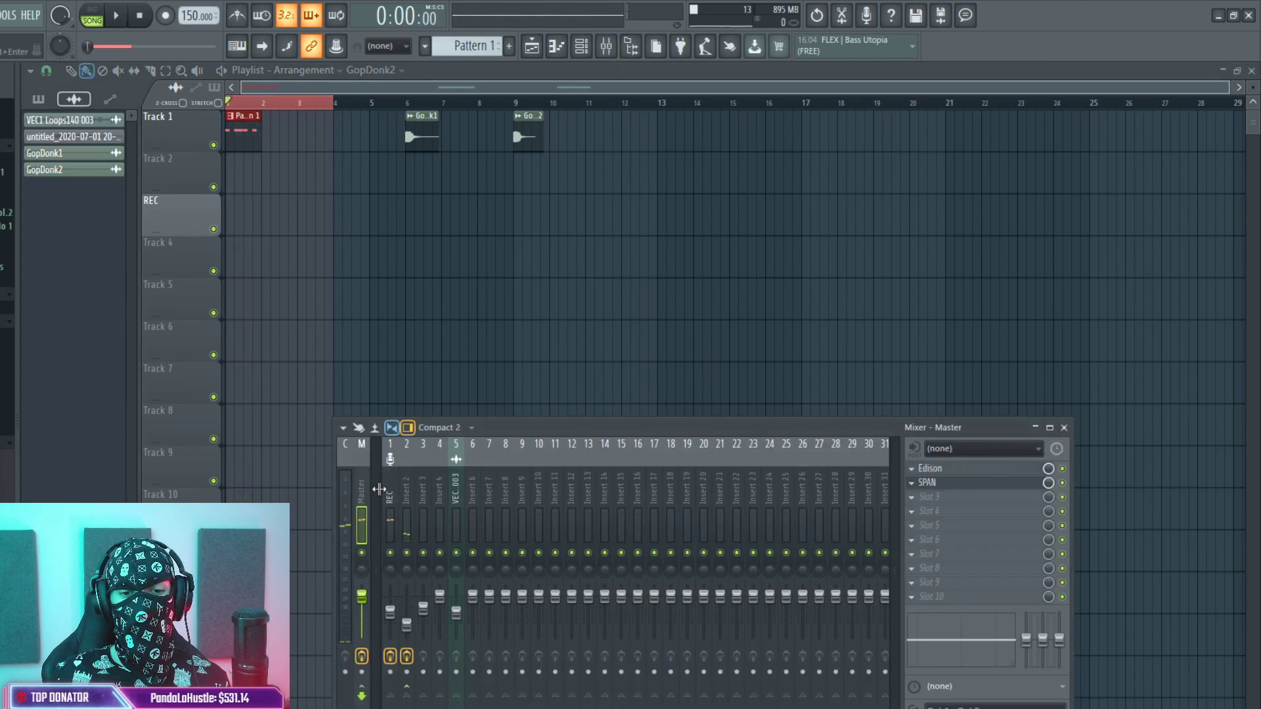
left_click(952, 469)
key("ctrl+a")
key("Delete")
Record a new donk hit into Edison by playing the song.
left_click(195, 205)
key("space")
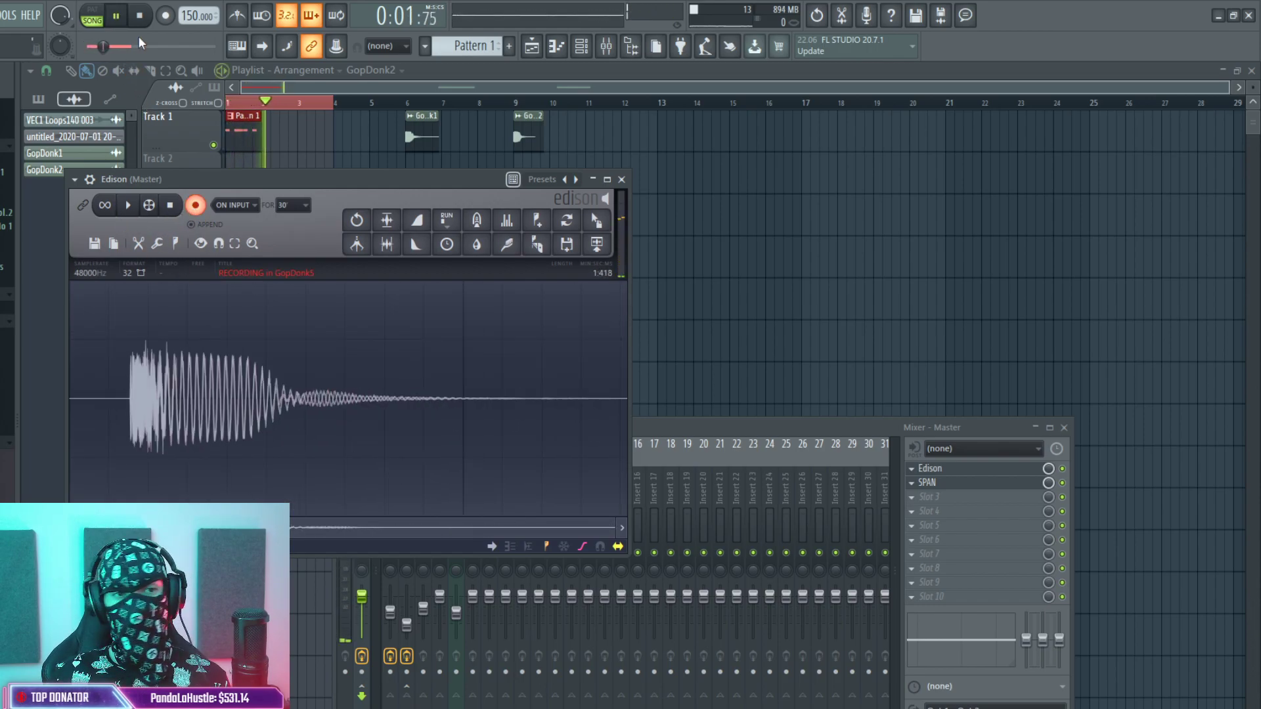
key("space")
key("space")
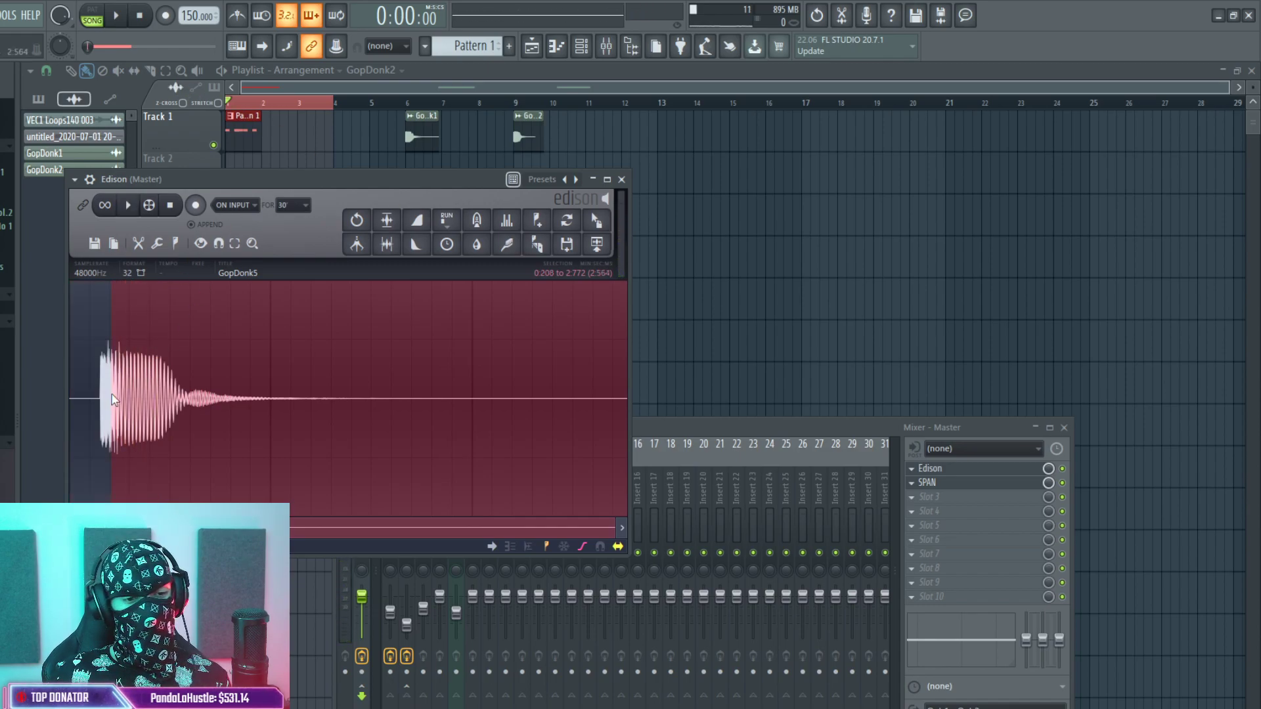
Delete the leading silence and the small remaining gap before the GopDonk5 hit.
left_click_drag(101, 405, 69, 405)
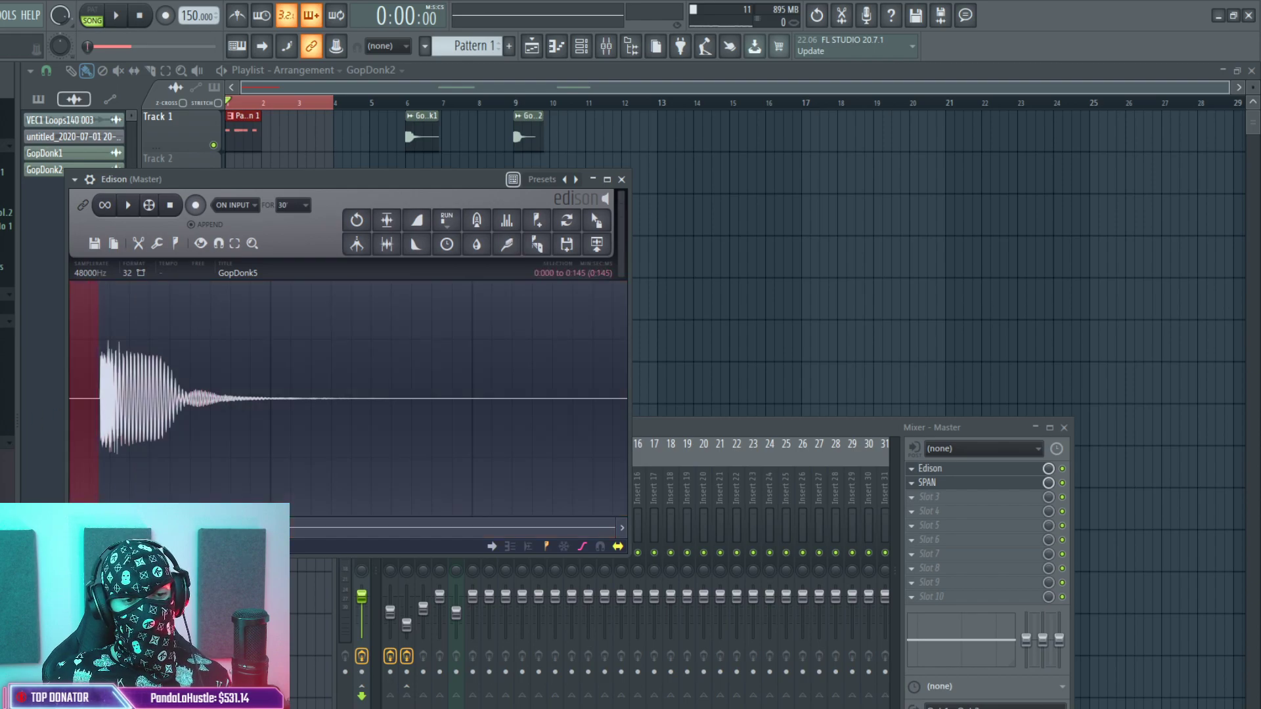
key("Delete")
scroll(122, 446, "up", 5)
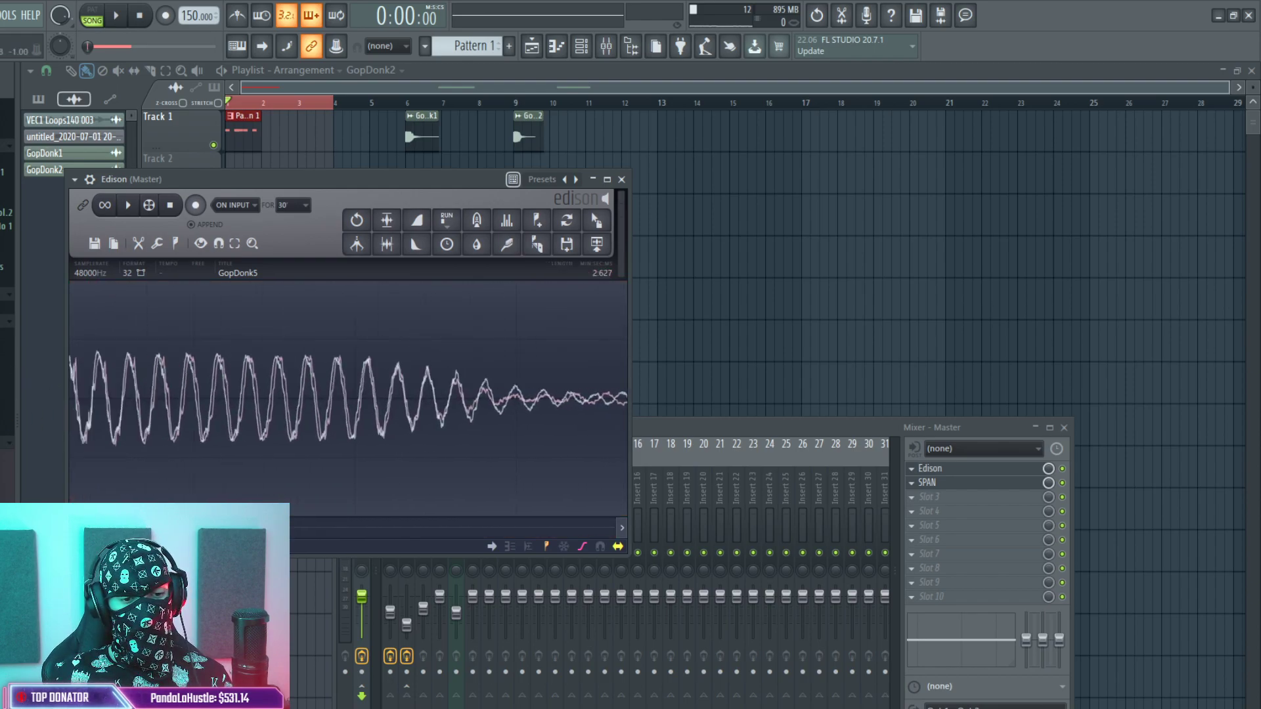
left_click_drag(83, 403, 62, 403)
key("Delete")
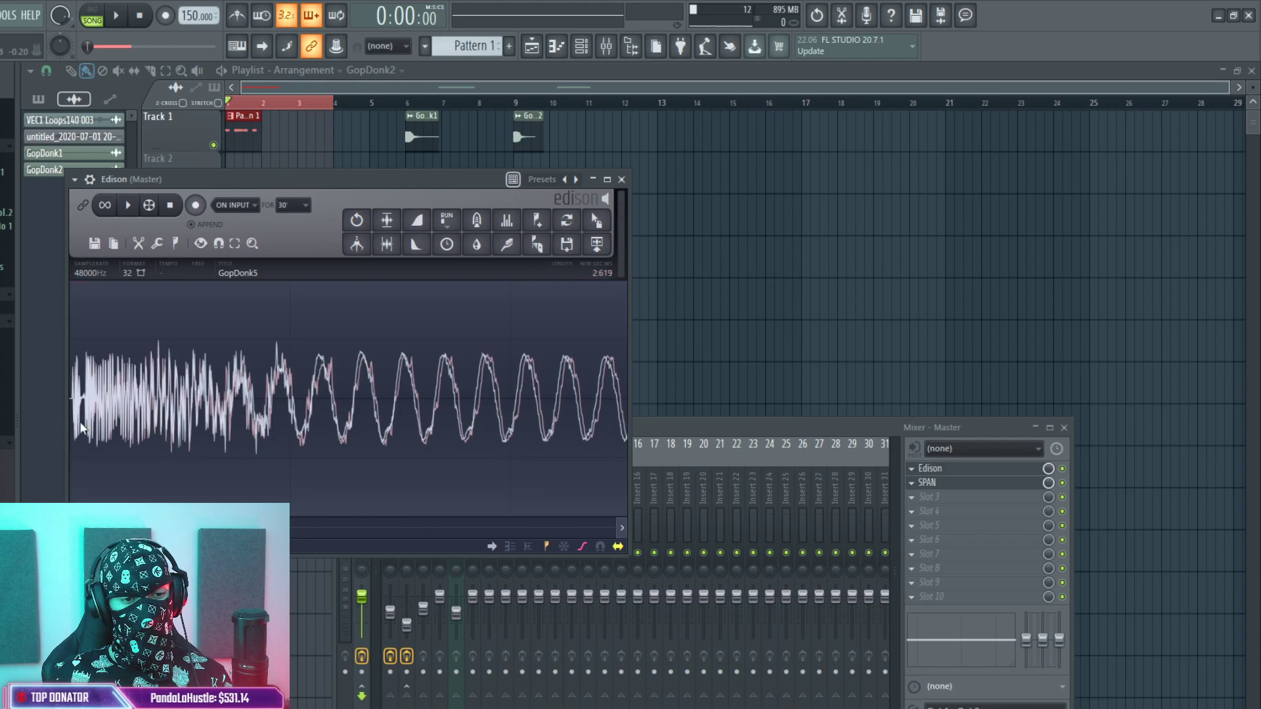
Delete the silent tail of the GopDonk5 recording from about 1.28 s to its end.
scroll(246, 418, "down", 3)
scroll(294, 425, "down", 3)
left_click_drag(342, 397, 865, 414)
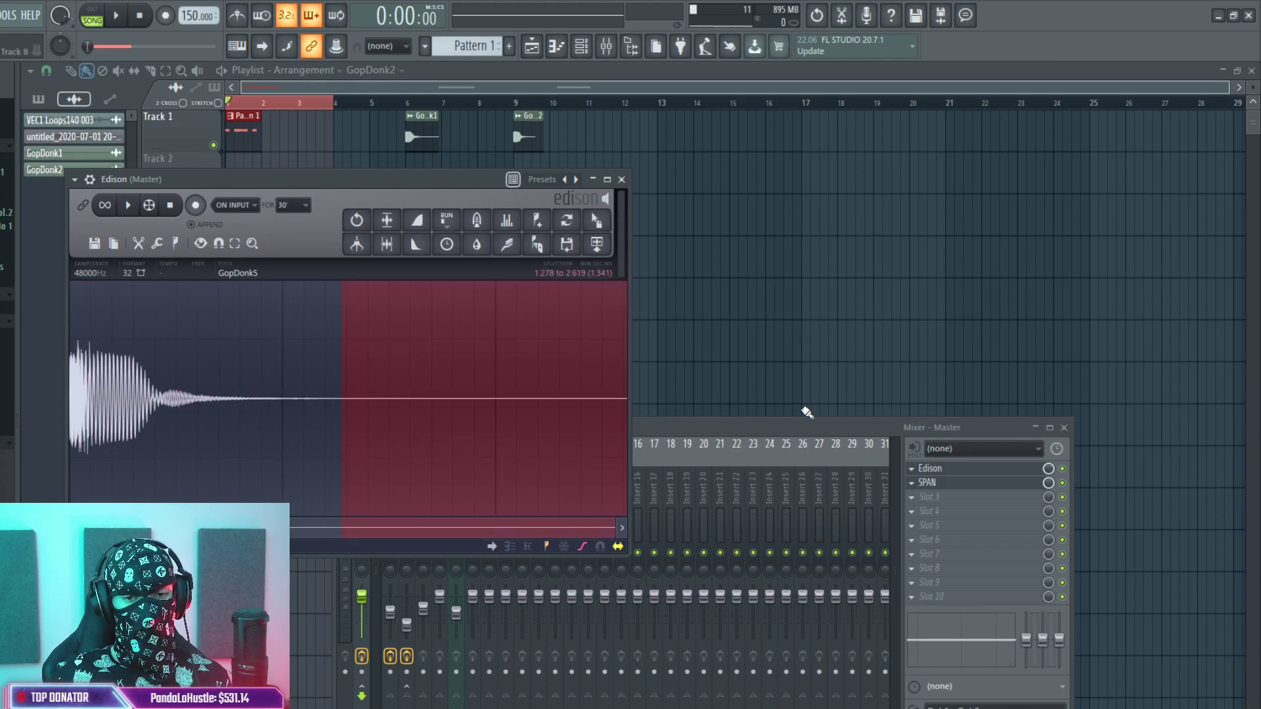
key("Delete")
Export the trimmed GopDonk5 sample from Edison and return to the playlist.
left_click(566, 245)
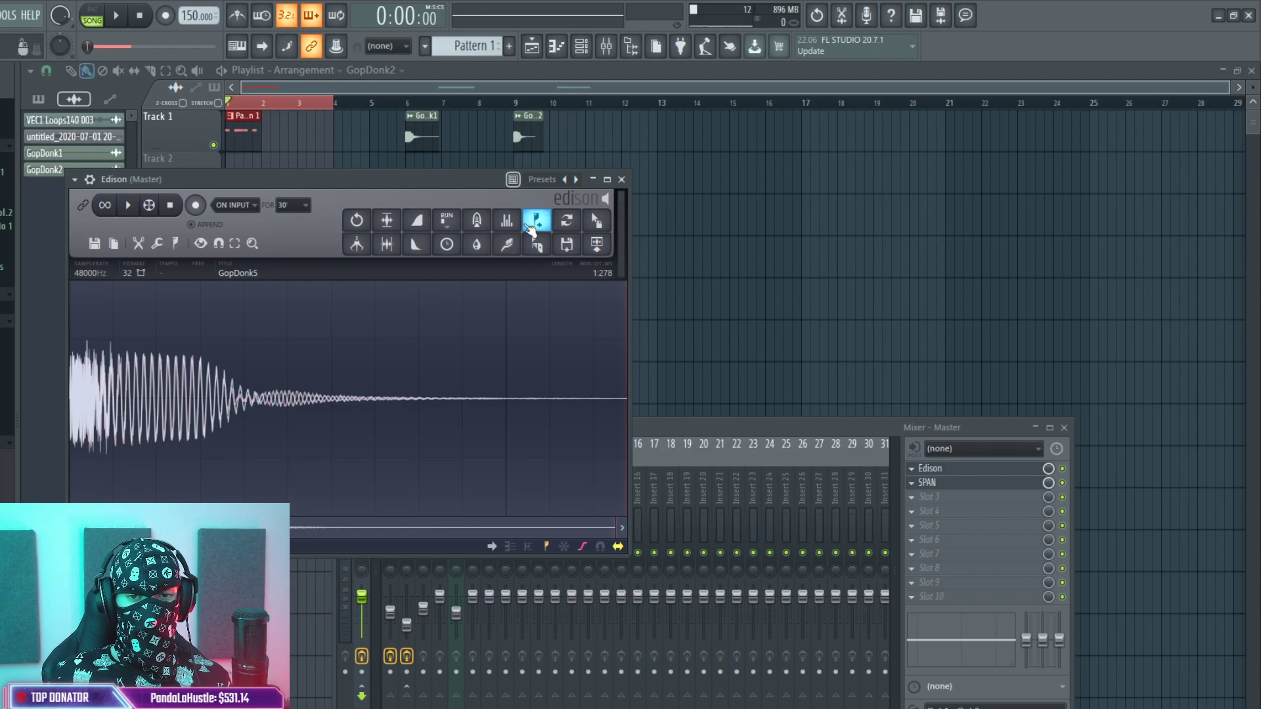
key("F12")
key("space")
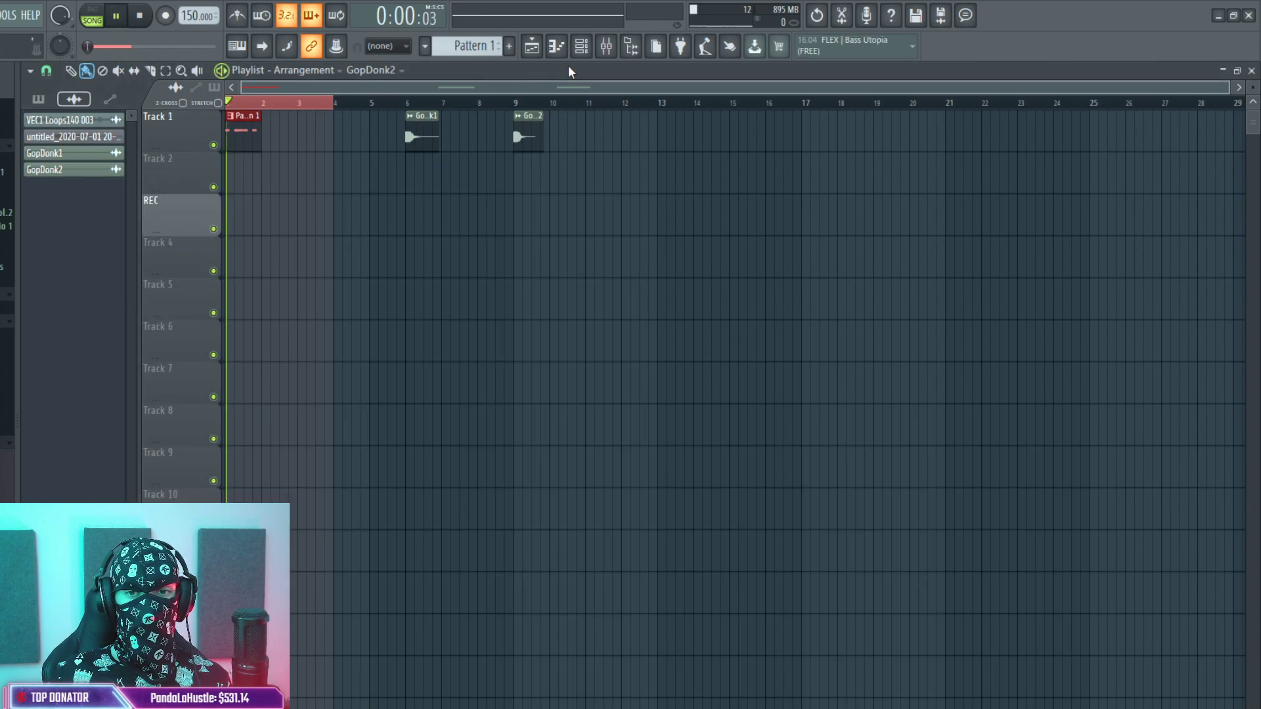
Reopen Phase Plant, enable the Lane 2 Resonator at A 1, and set the sawtooth oscillator's Analog Phase modulation to 28%.
key("F6")
key("space")
left_click(402, 96)
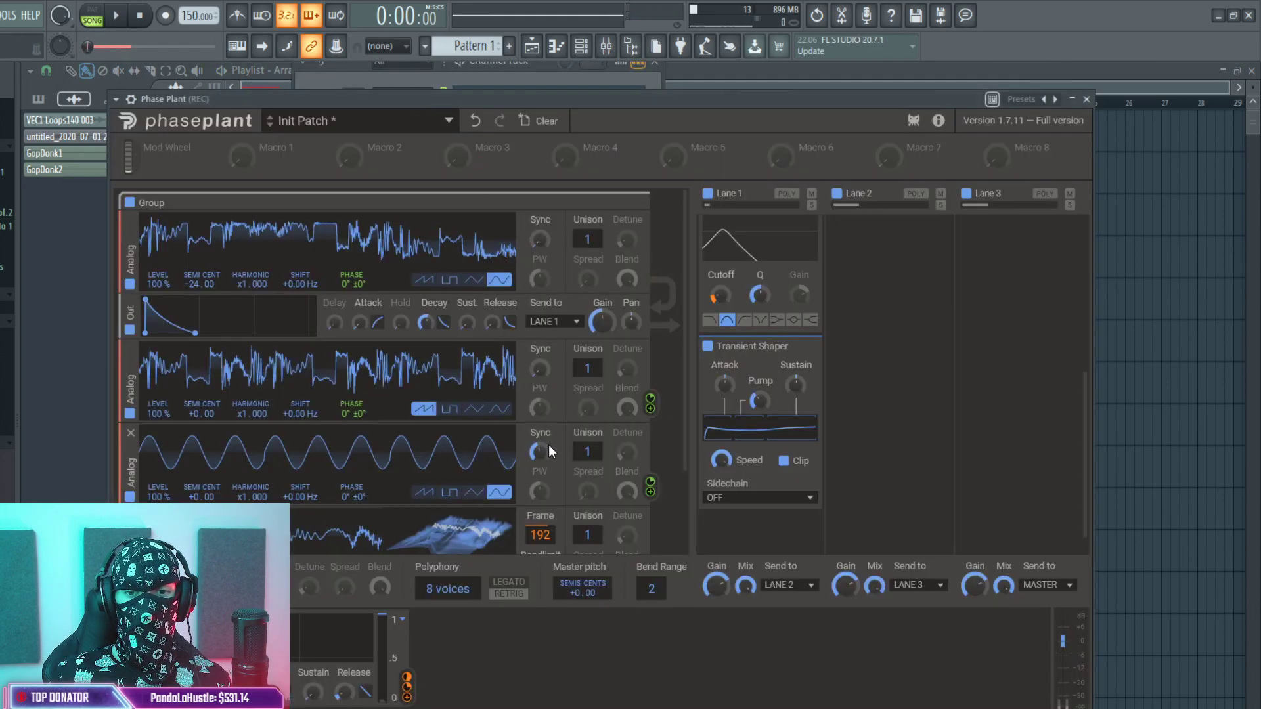
scroll(775, 420, "up", 5)
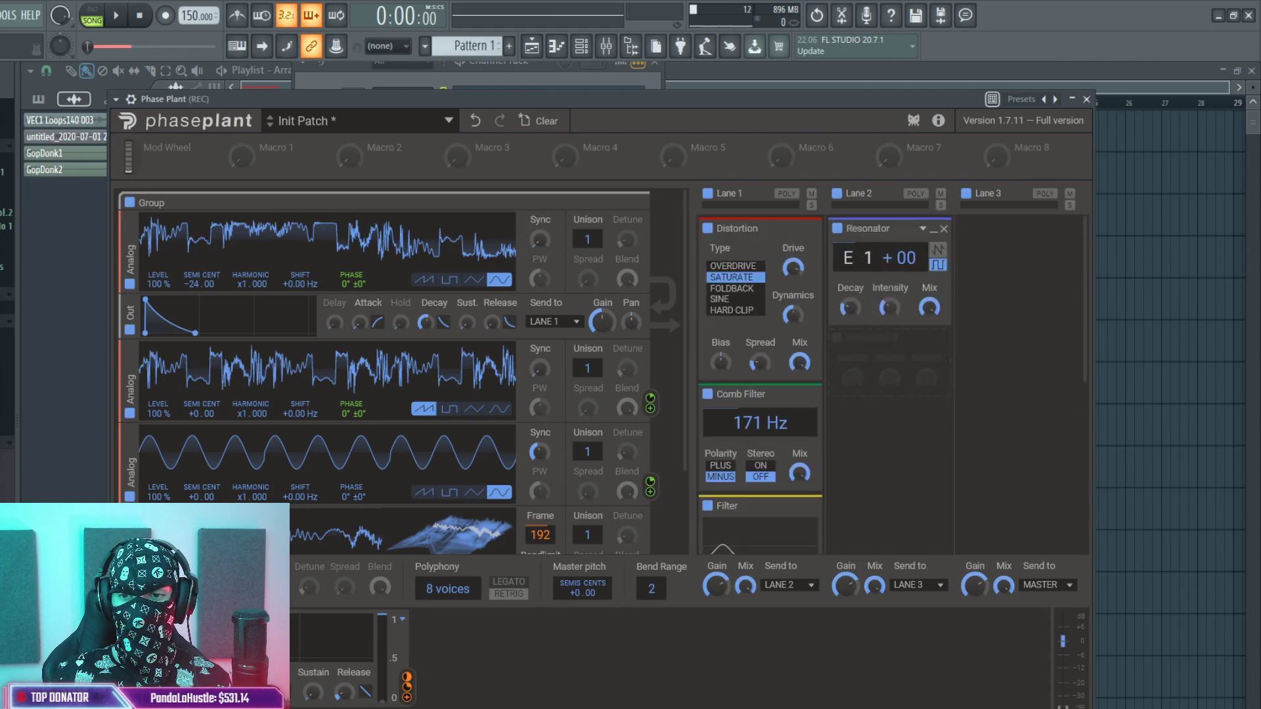
scroll(867, 258, "down", 1)
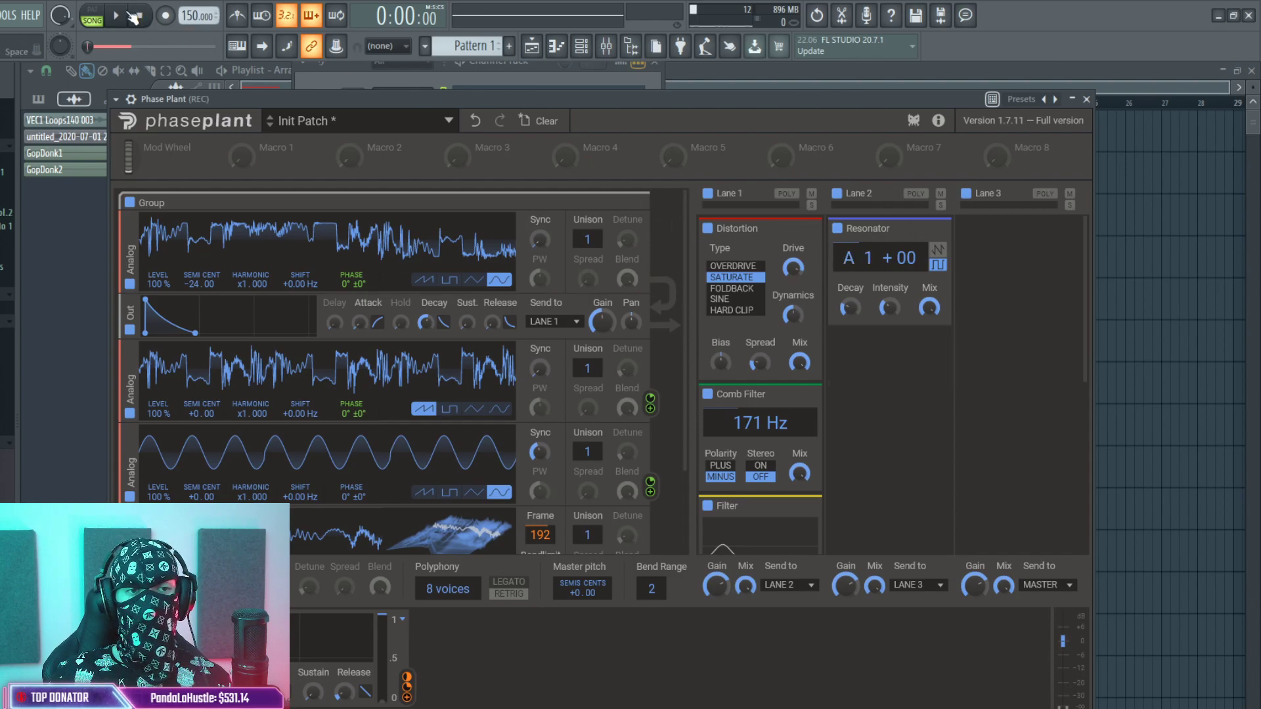
left_click(118, 16)
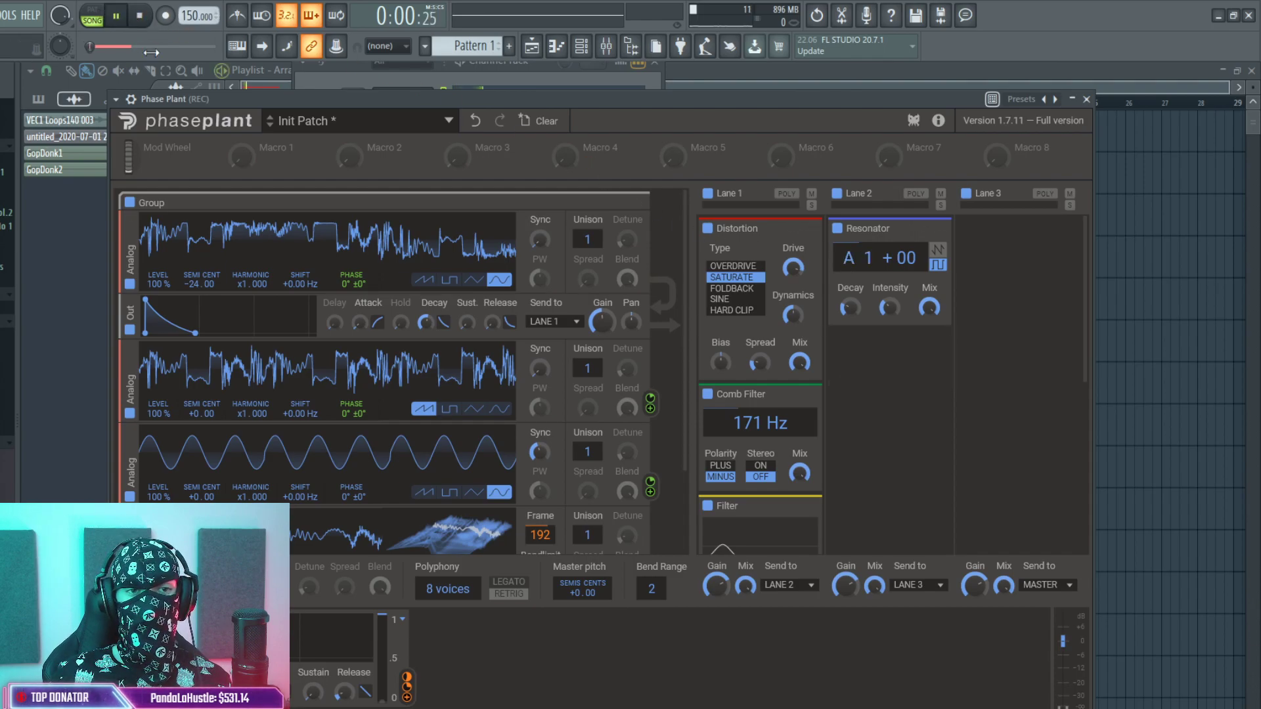
mouse_move(649, 399)
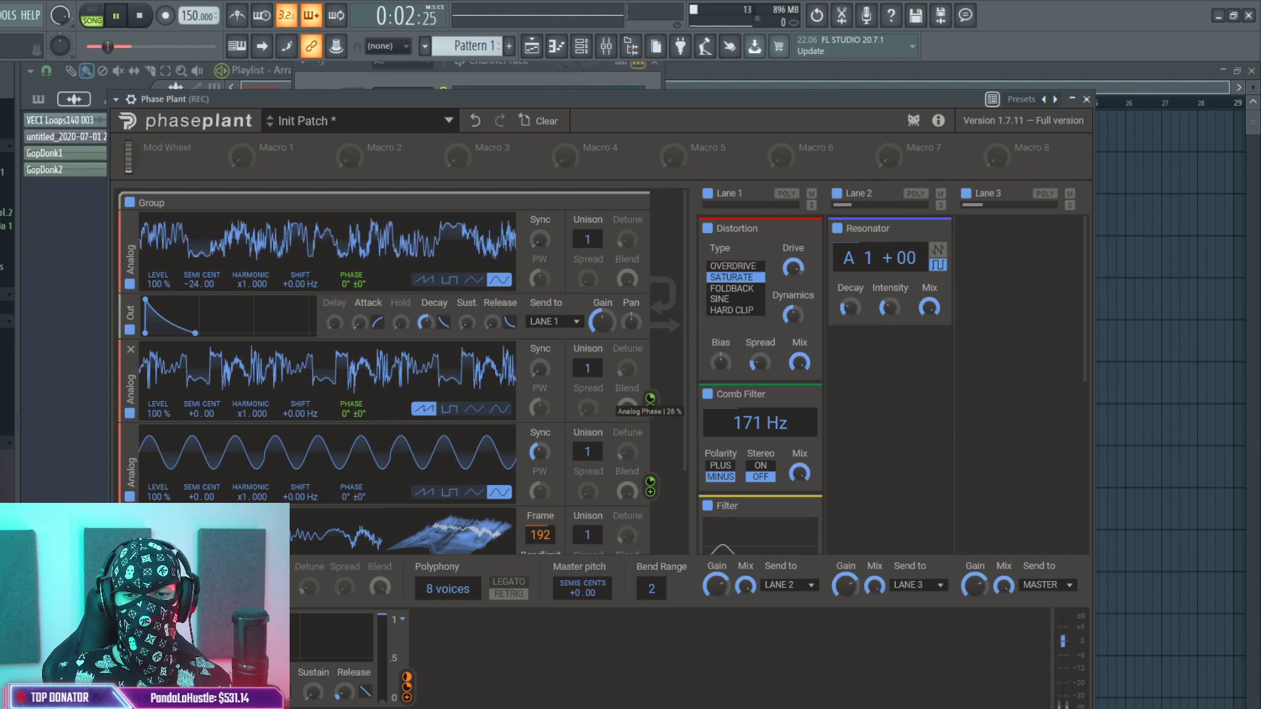
Open Phase Plant's piano roll, loop its first two bars, and play the pattern in pattern mode.
left_click(580, 46)
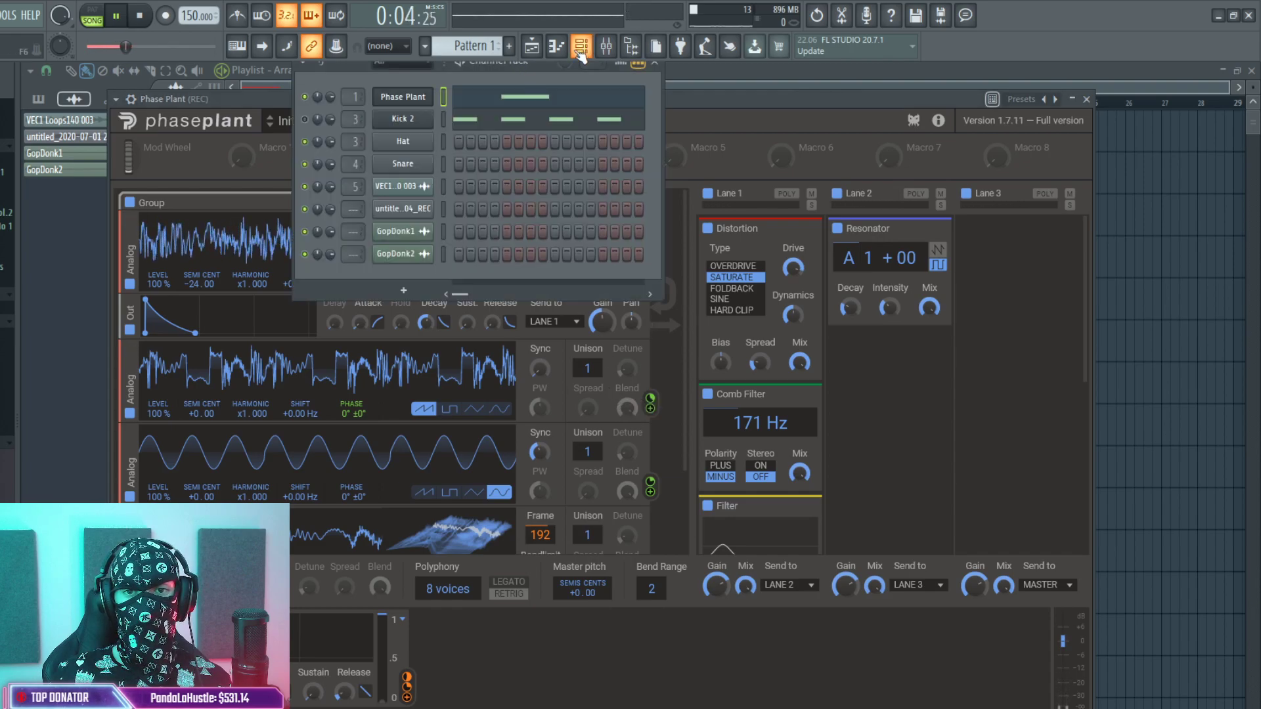
left_click(504, 112)
left_click_drag(484, 112, 297, 111)
key("l")
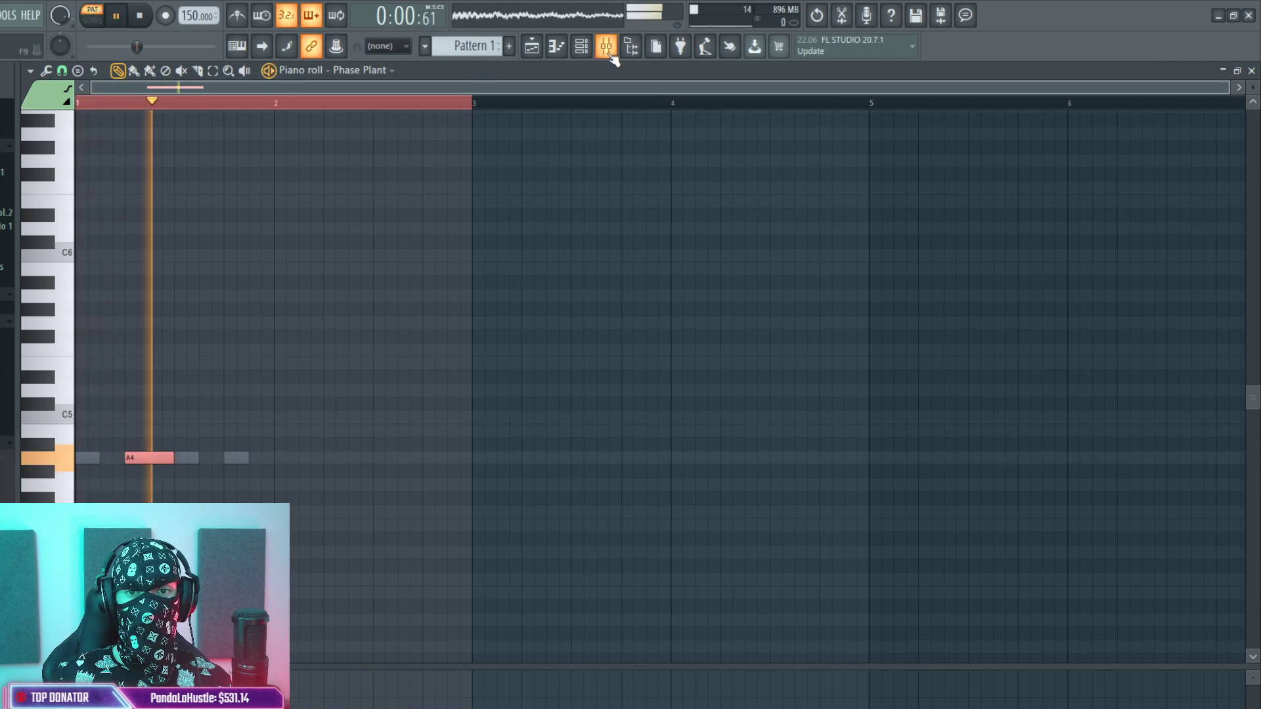
Shorten the output envelope's decay in Phase Plant and set the lower sine oscillator's Analog Phase modulation to 31%.
left_click(580, 46)
left_click(429, 102)
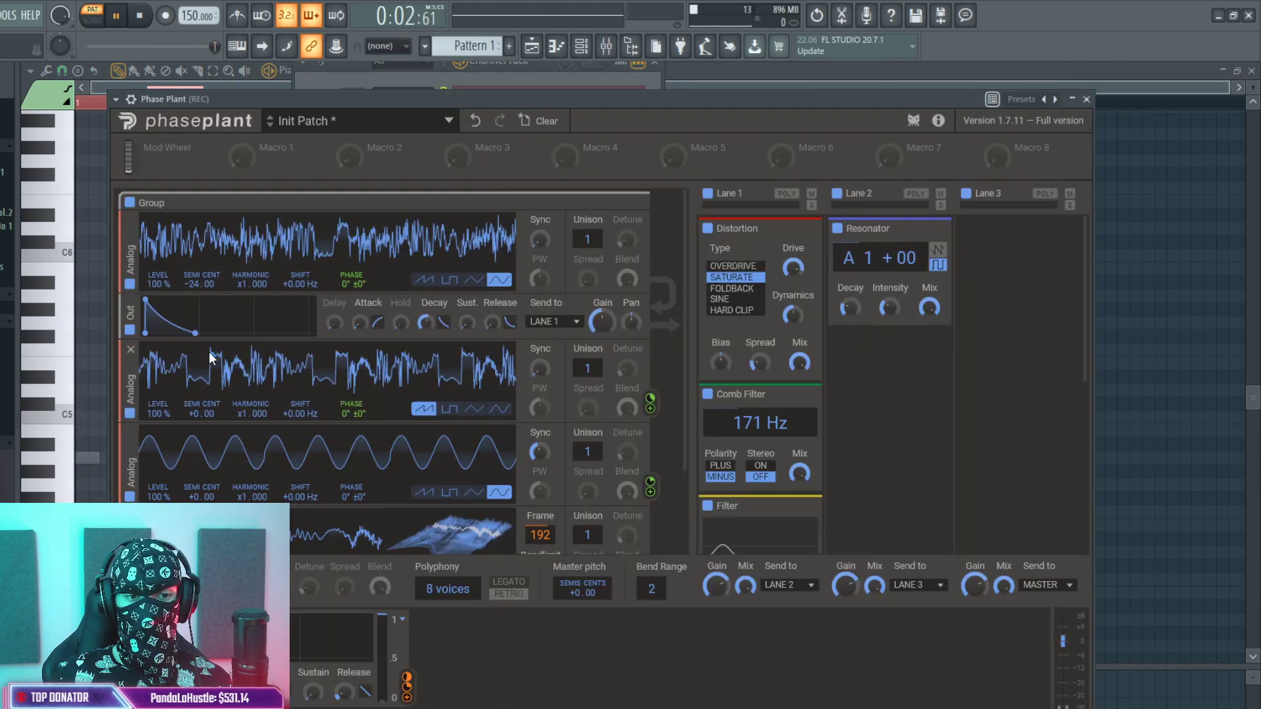
left_click_drag(425, 322, 426, 339)
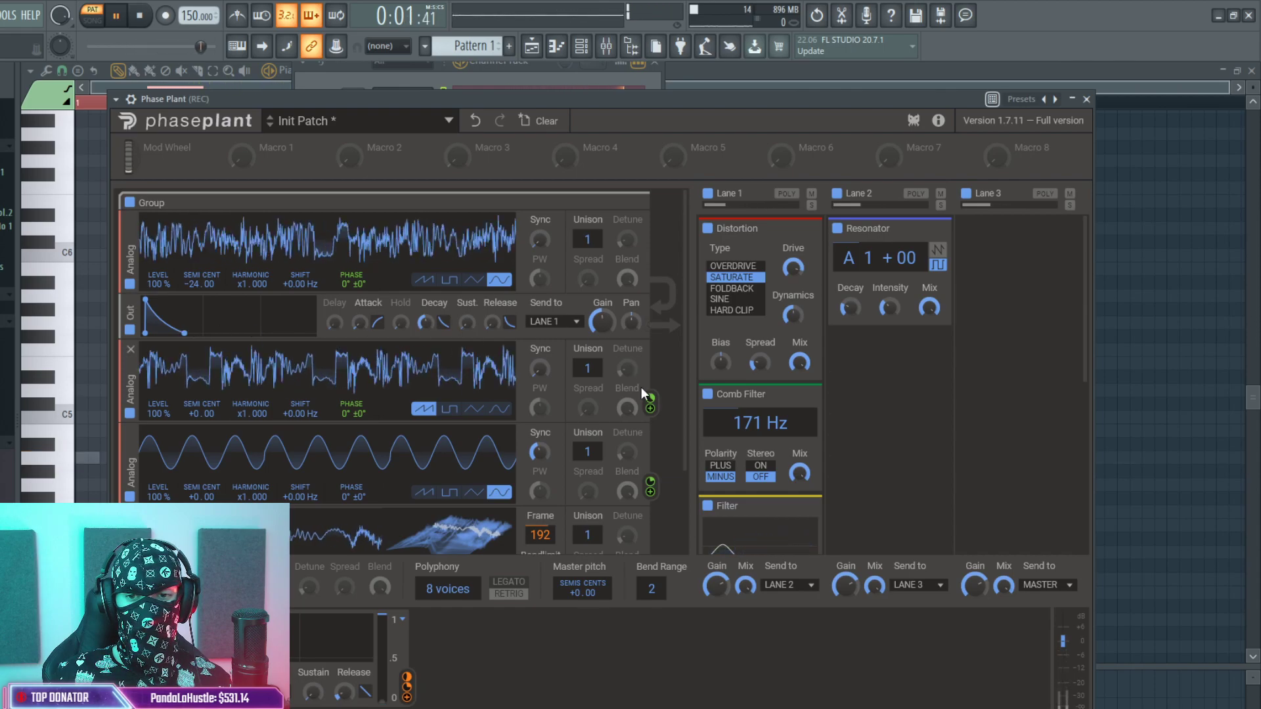
left_click_drag(650, 481, 650, 478)
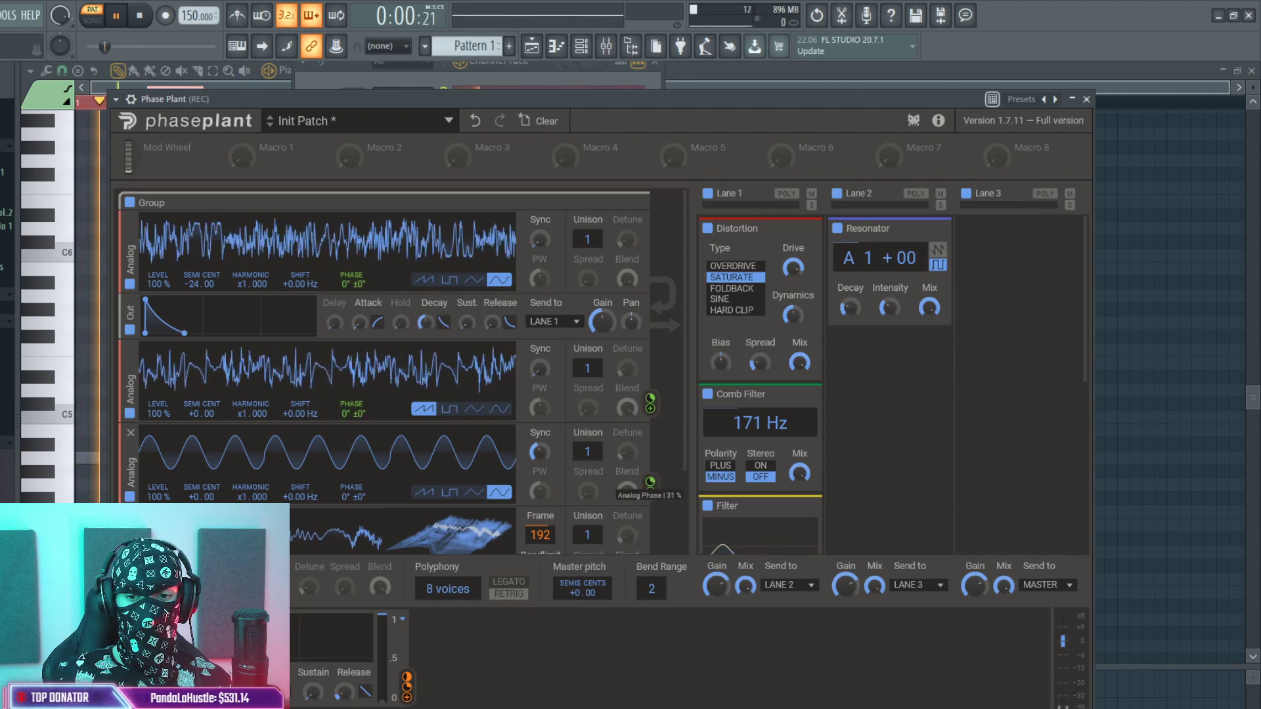
Set the Lane 1 Comb Filter to 227 Hz and the wavetable oscillator's Analog Phase modulation to 26%.
scroll(742, 445, "down", 1)
scroll(742, 445, "down", 1)
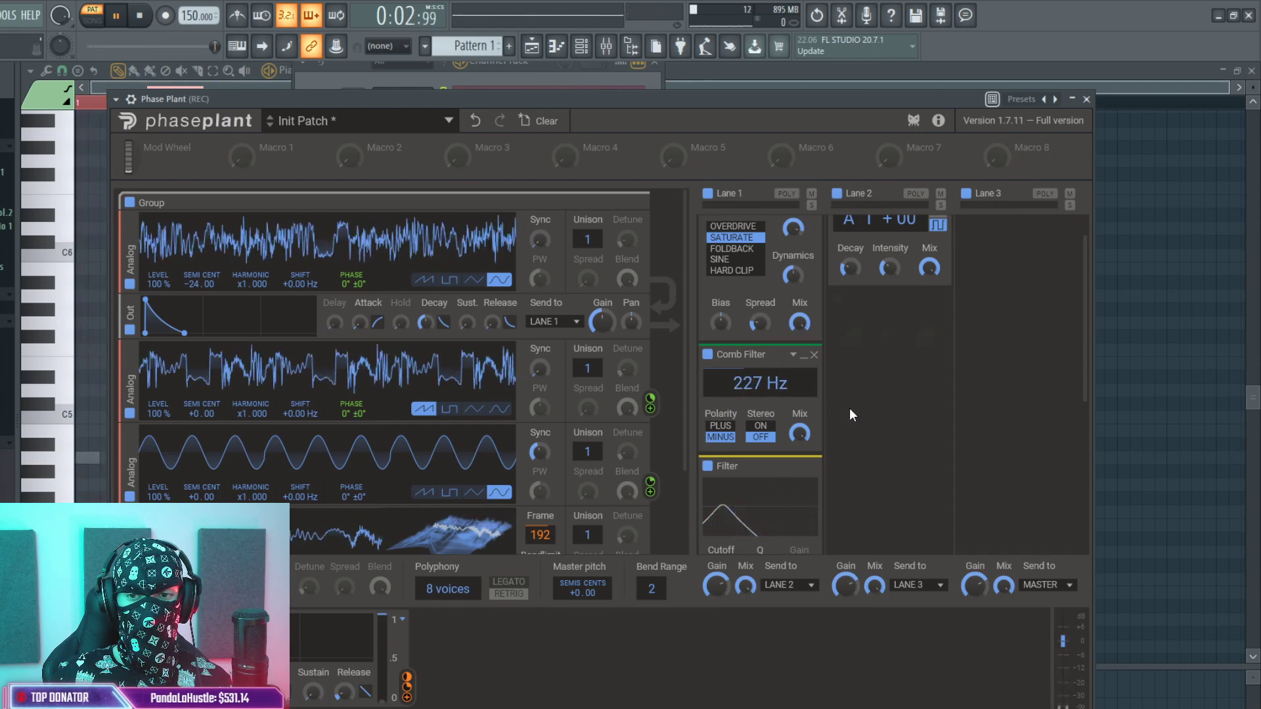
scroll(874, 419, "up", 2)
scroll(574, 393, "down", 3)
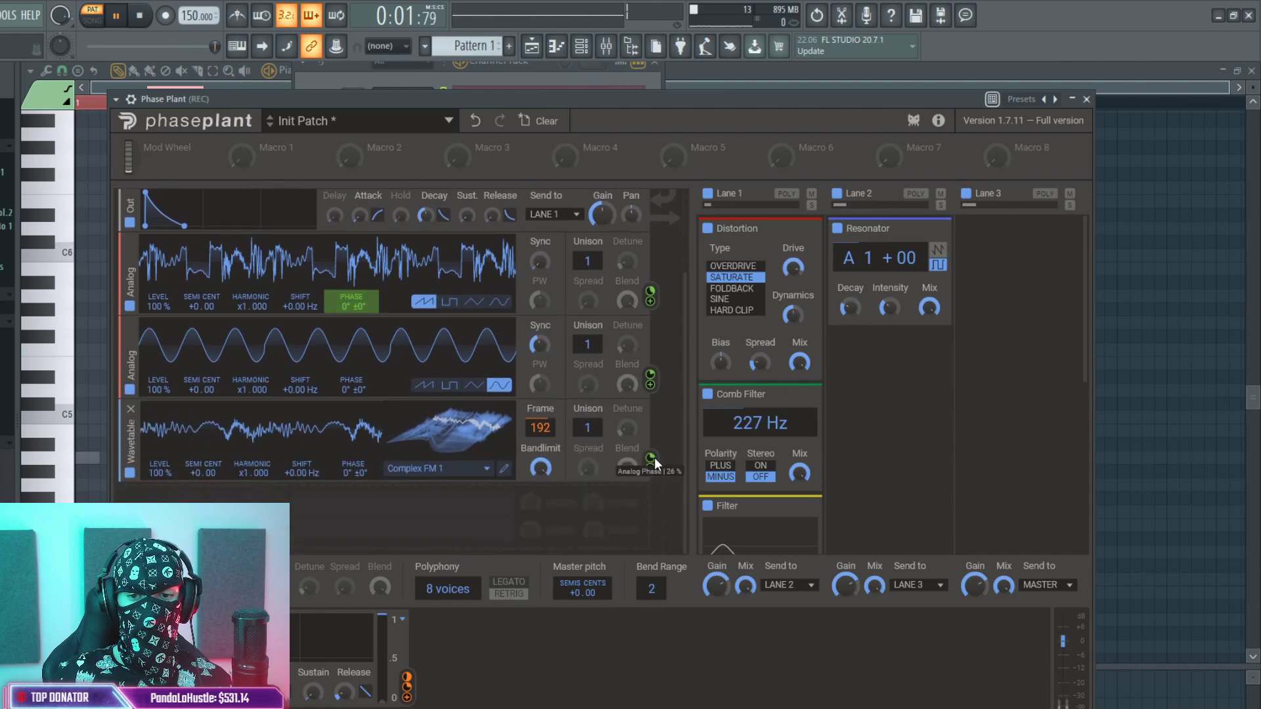
Set the wavetable oscillator's Analog Phase modulation to 38% and move the Phase Plant window clear of the channel rack.
scroll(651, 457, "up", 1)
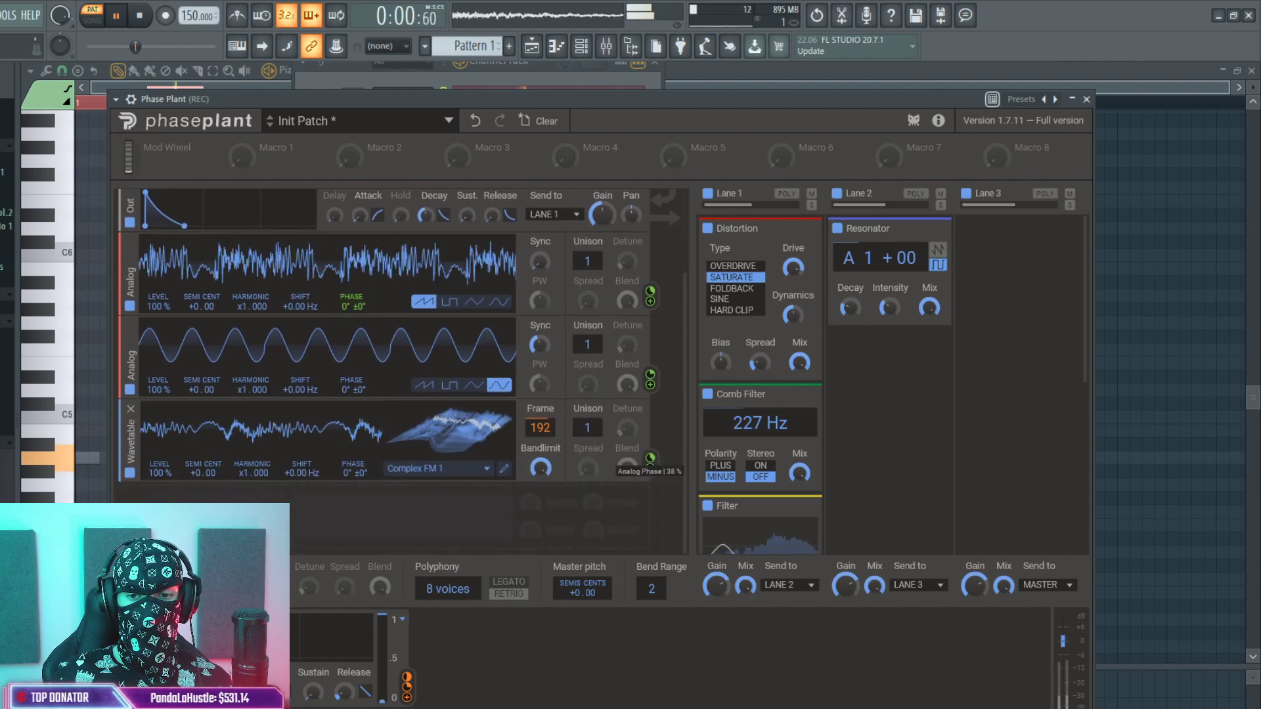
scroll(650, 458, "down", 2)
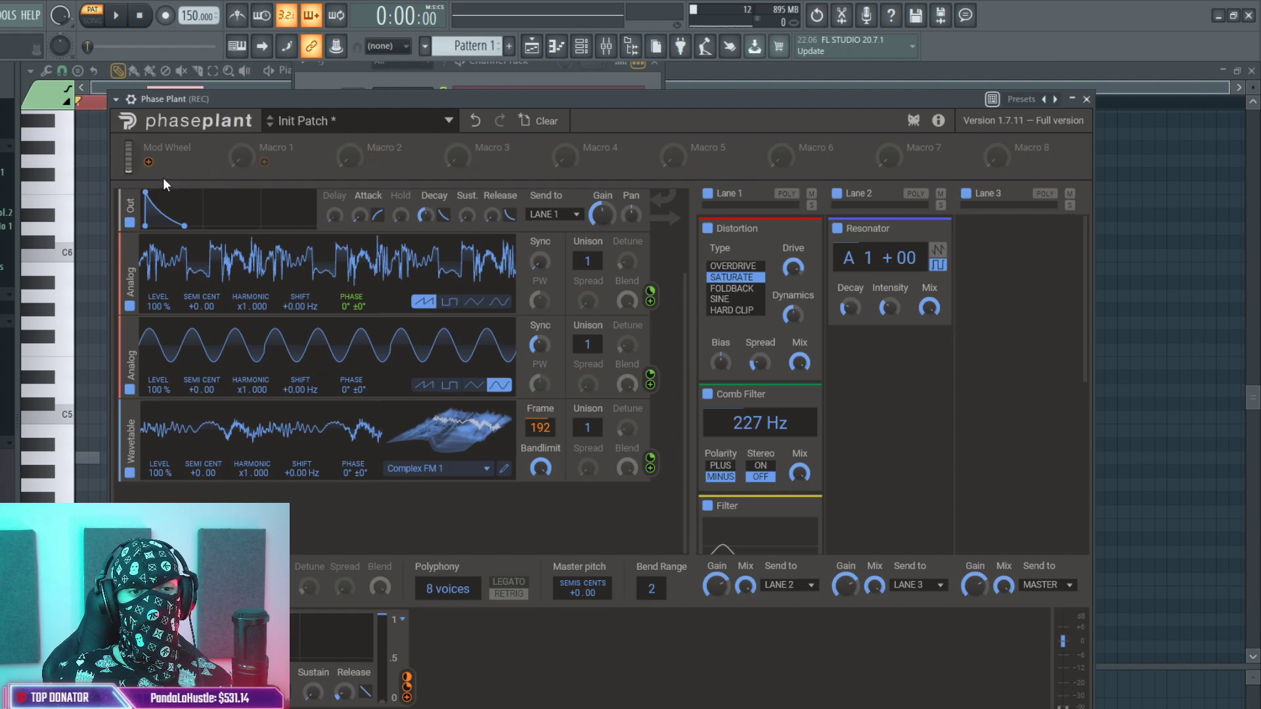
key("ctrl+z")
left_click_drag(404, 100, 527, 177)
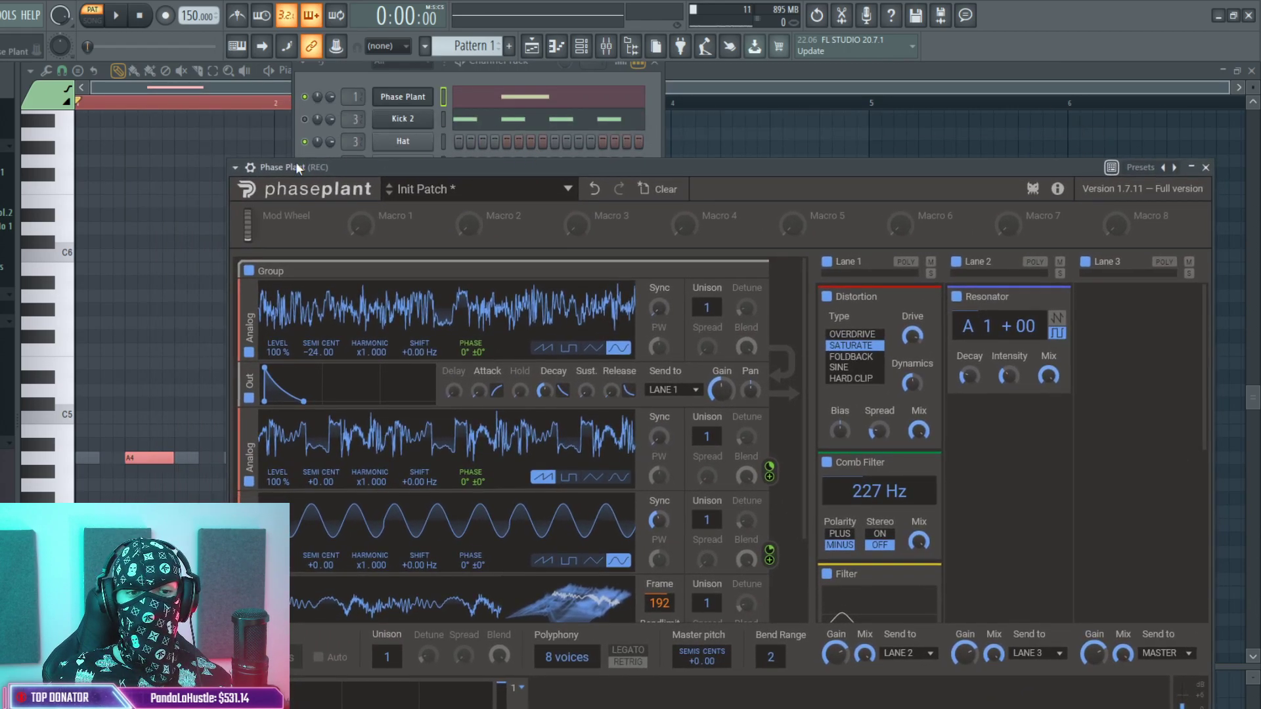
Open Edison on the mixer's Master track, clear the previous sample, and record the new donk in its place.
left_click(222, 91)
left_click_drag(672, 104, 82, 122)
left_click(541, 49)
left_click(614, 49)
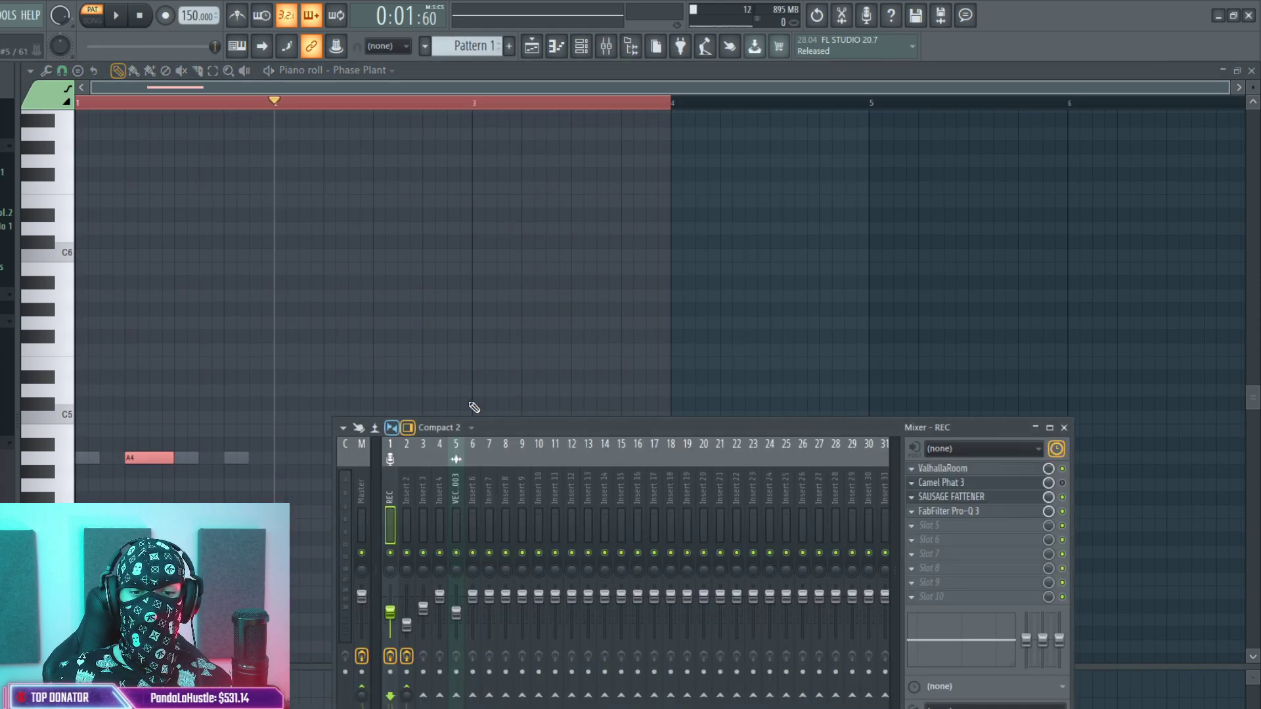
left_click(370, 486)
left_click(983, 470)
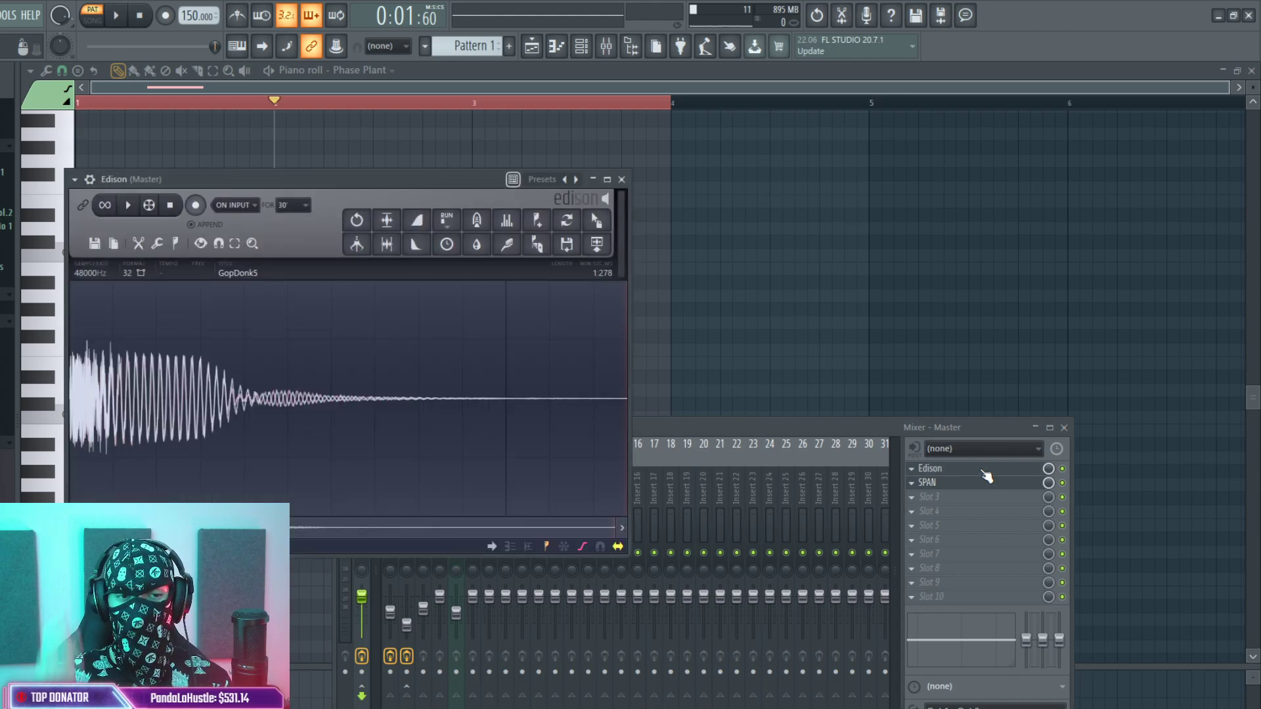
key("Delete")
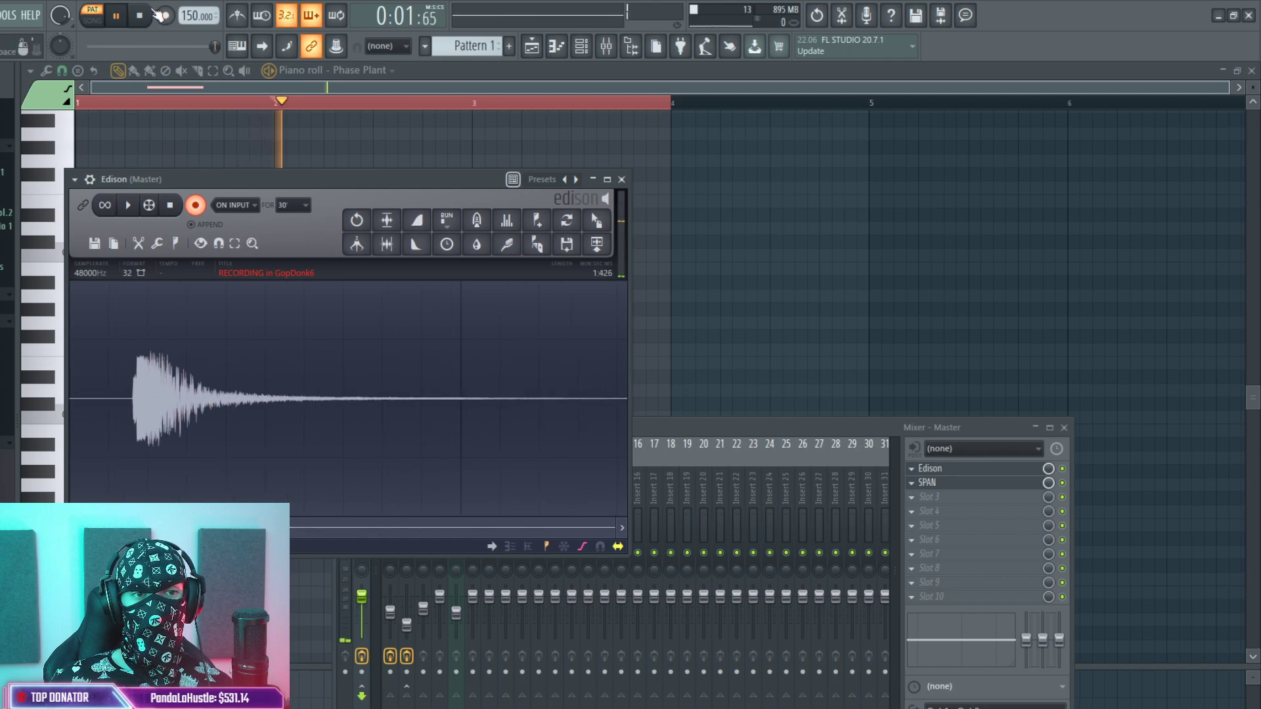
key("space")
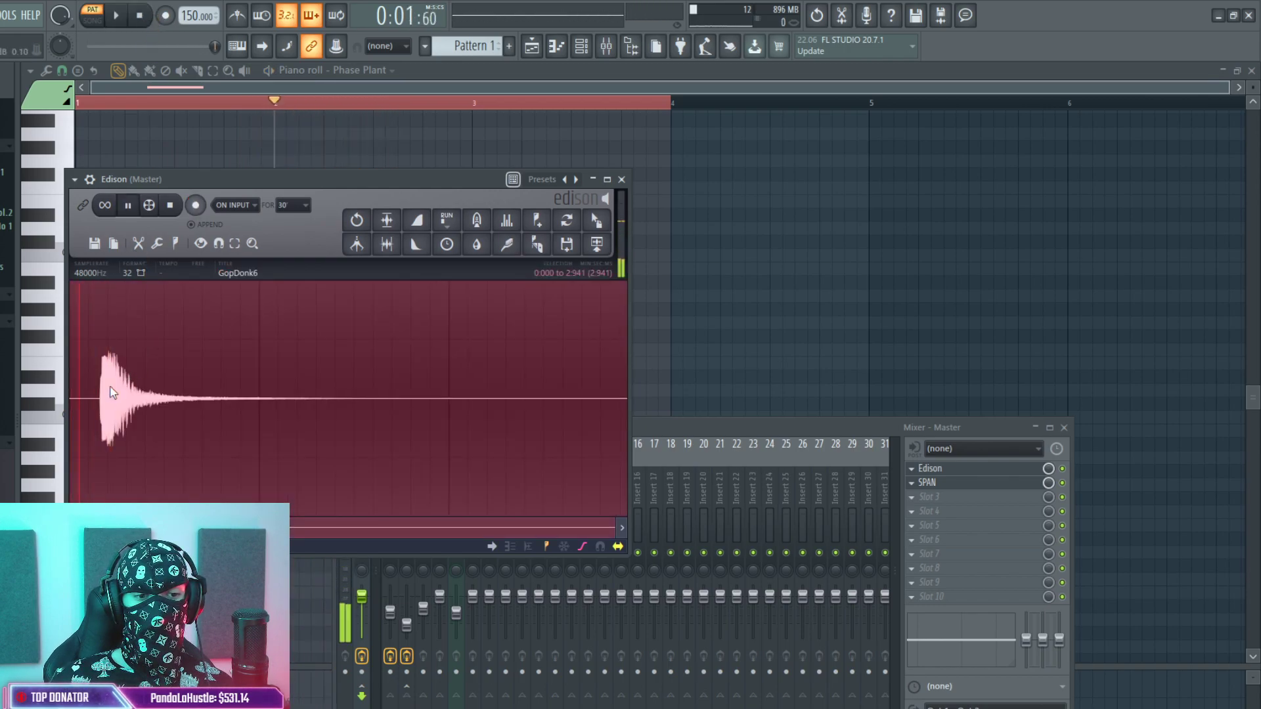
Trim the leading silence and the quiet tail from the new Edison recording, play it back, and inspect its attack.
scroll(112, 394, "up", 3)
left_click_drag(159, 404, 73, 404)
scroll(393, 398, "up", 2)
scroll(381, 365, "down", 6)
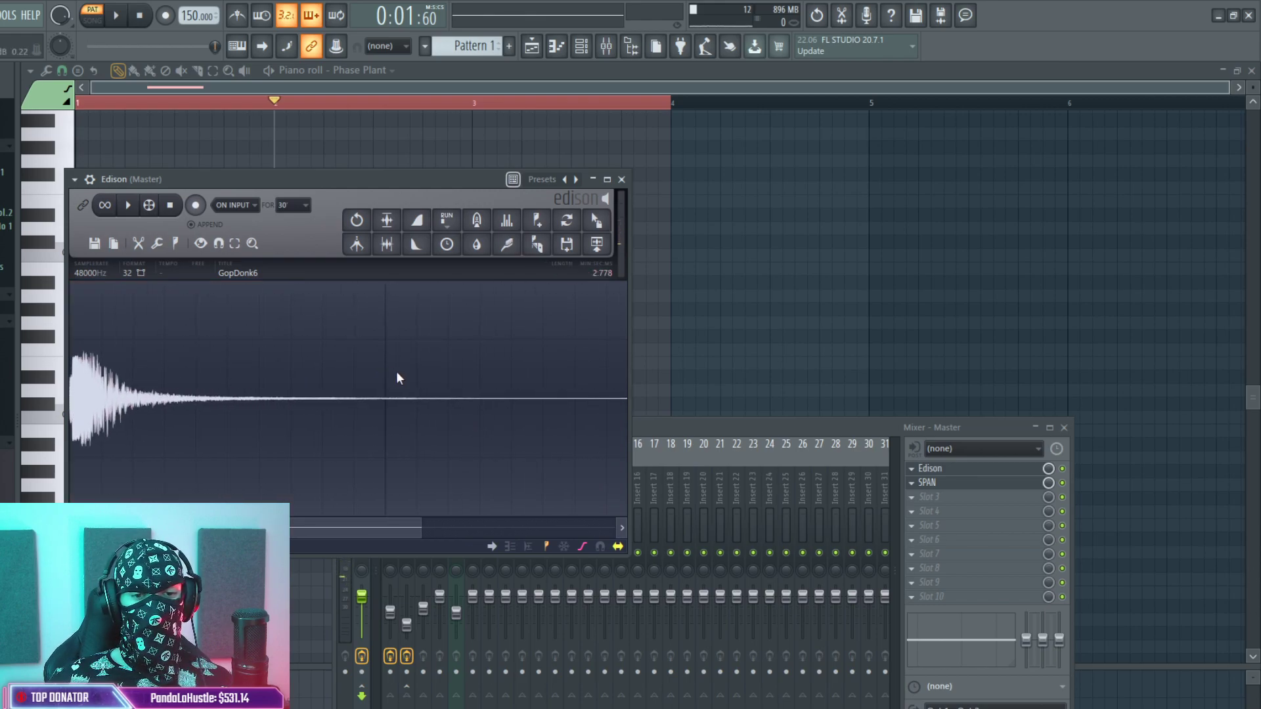
left_click(367, 401)
left_click_drag(366, 401, 625, 397)
key("Delete")
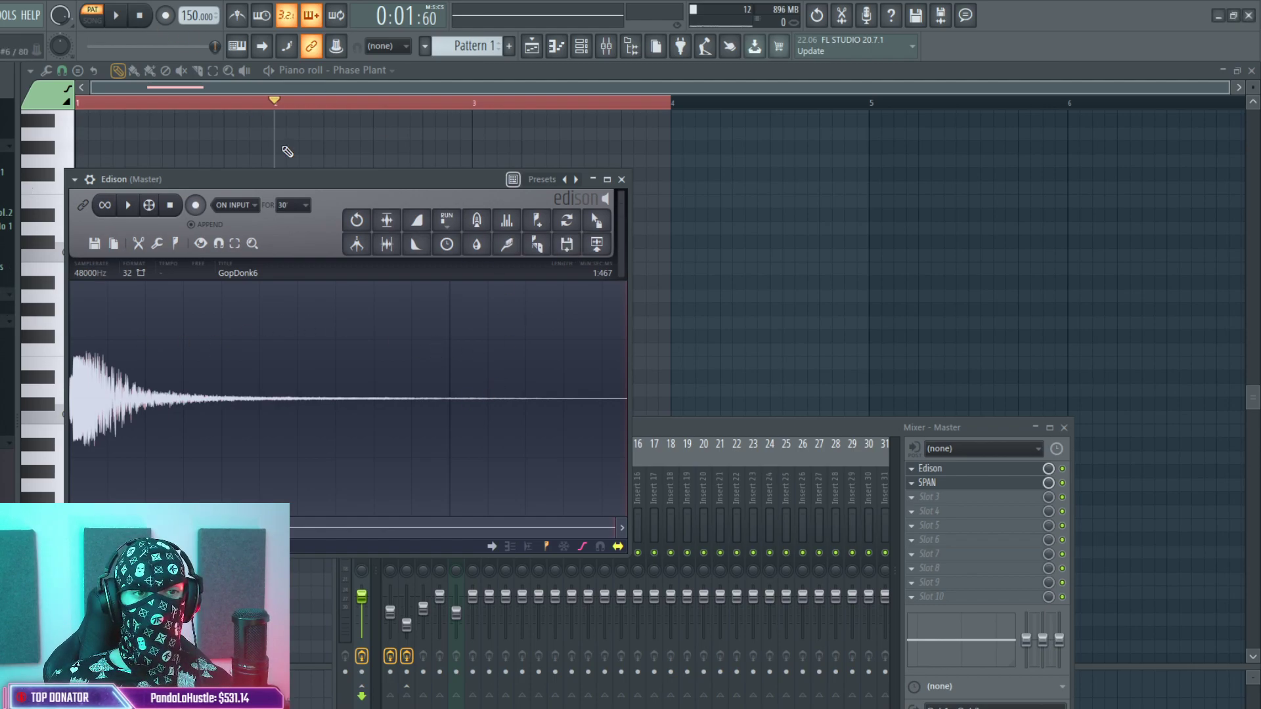
left_click(129, 205)
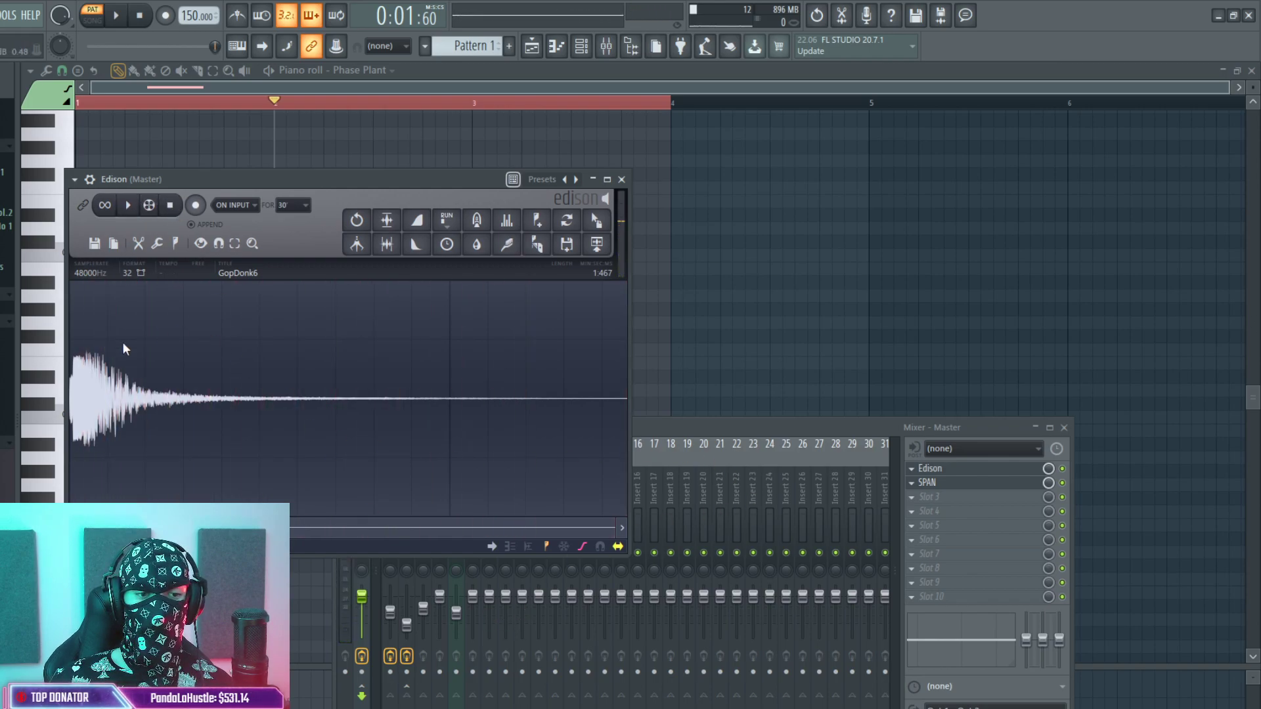
scroll(83, 438, "up", 5)
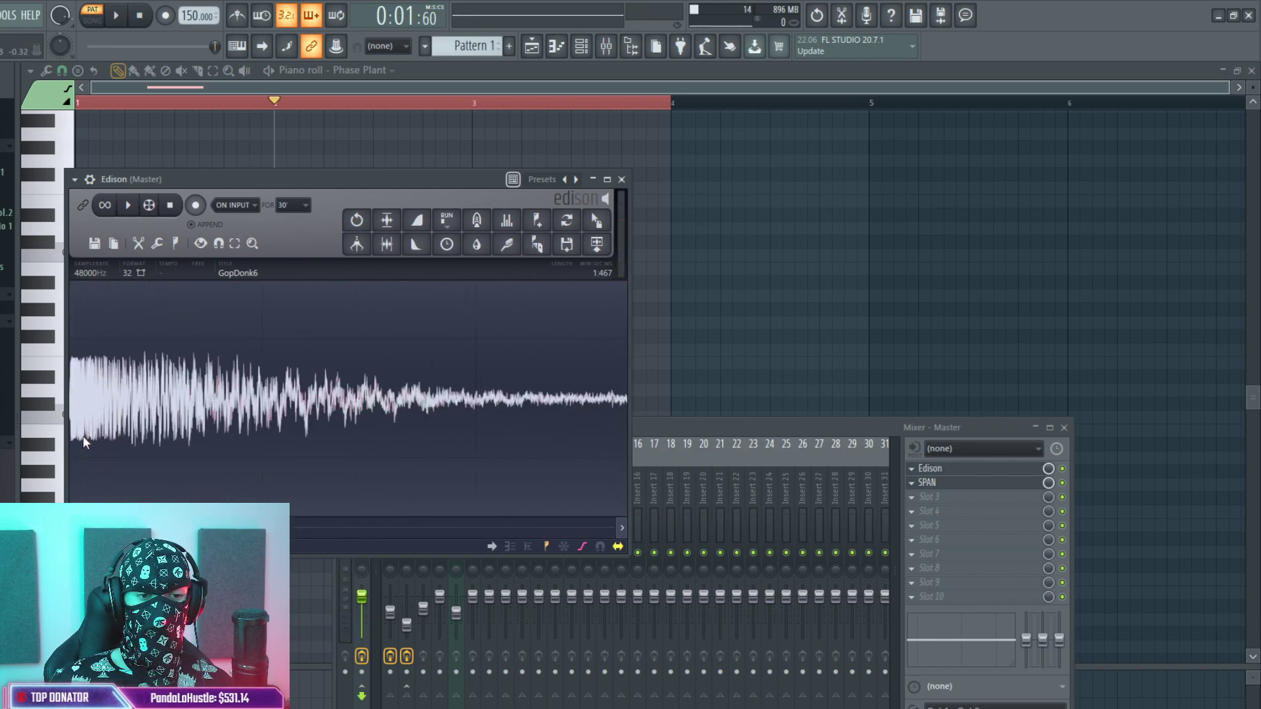
scroll(64, 414, "up", 5)
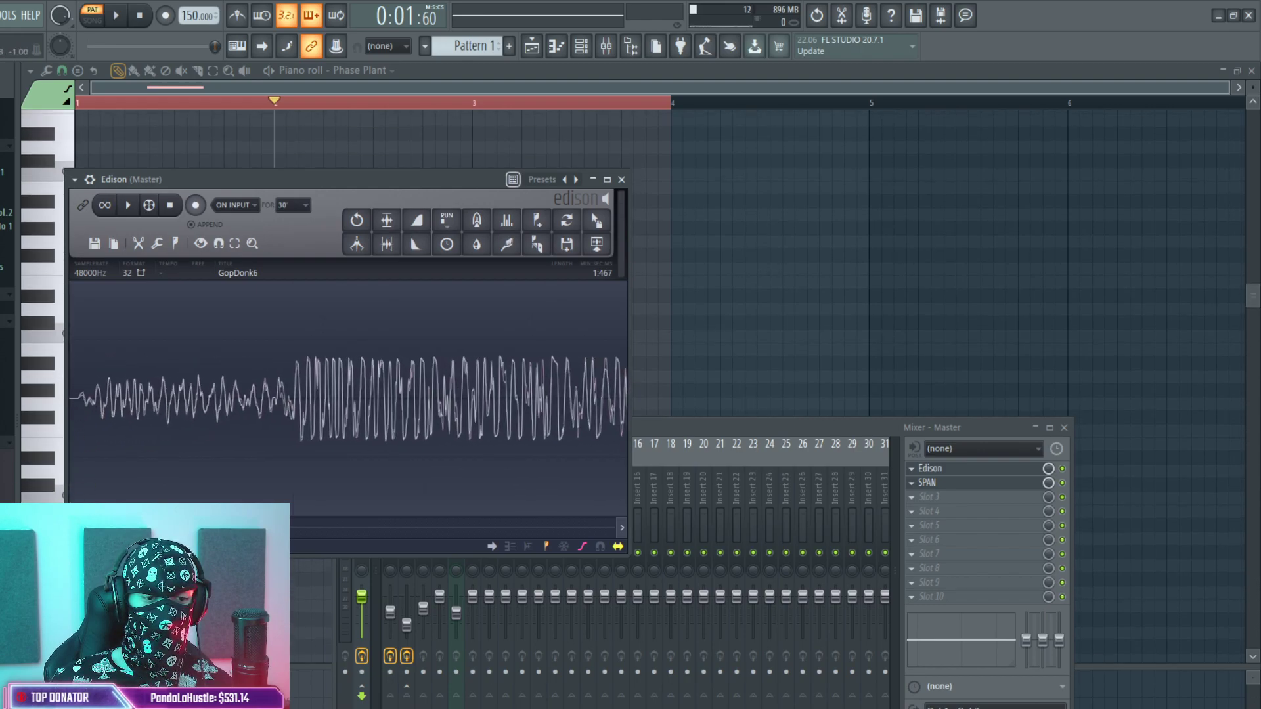
scroll(73, 406, "down", 10)
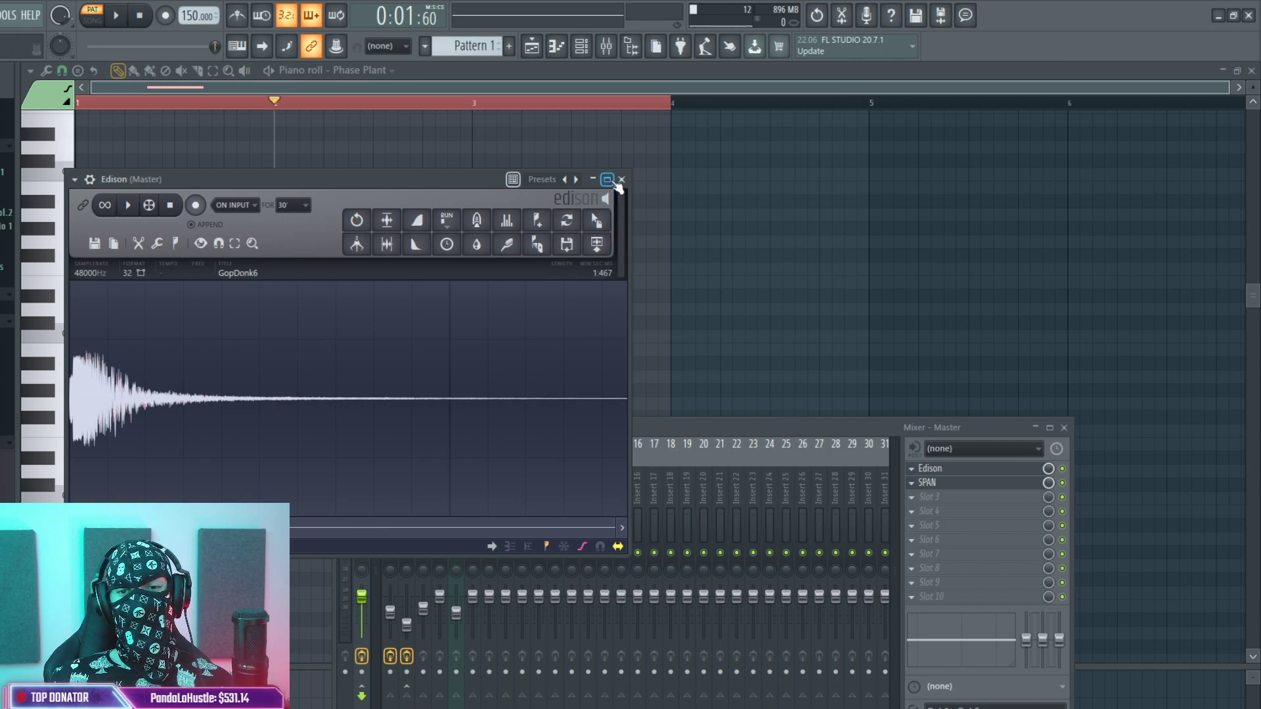
Show the playlist, play the arrangement in song mode, and reopen Phase Plant from the channel rack.
left_click(556, 48)
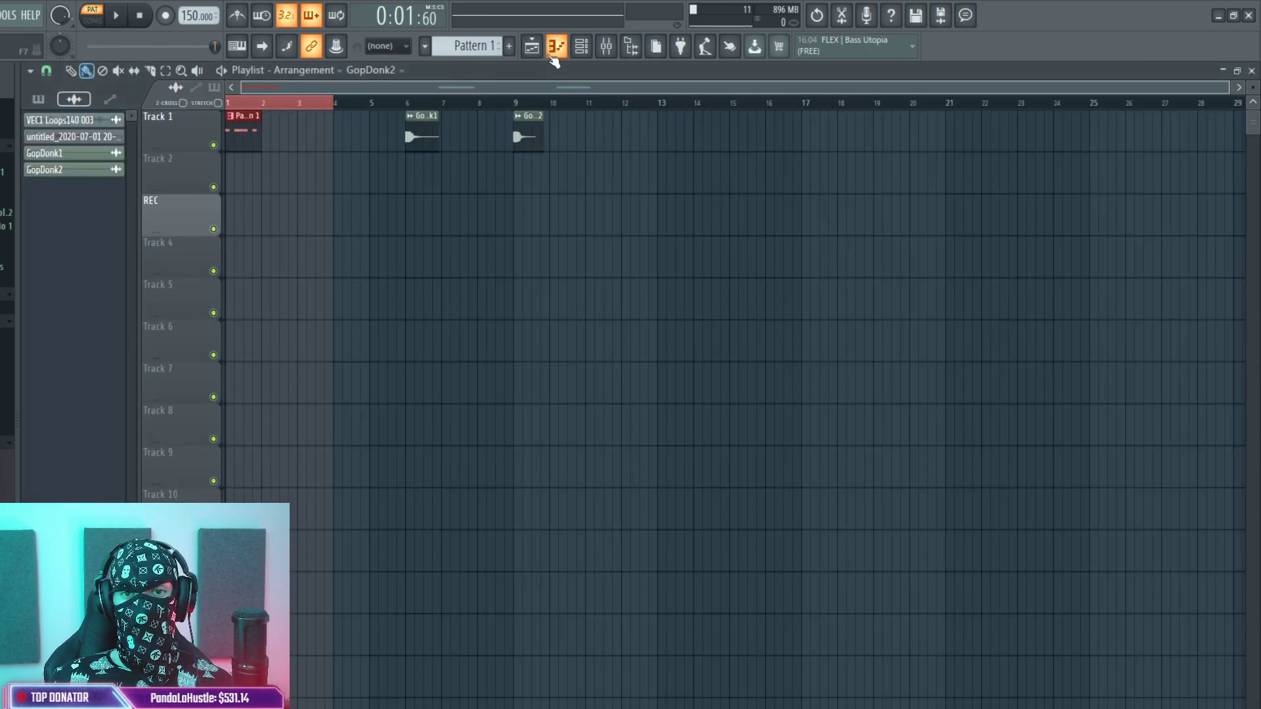
key("space")
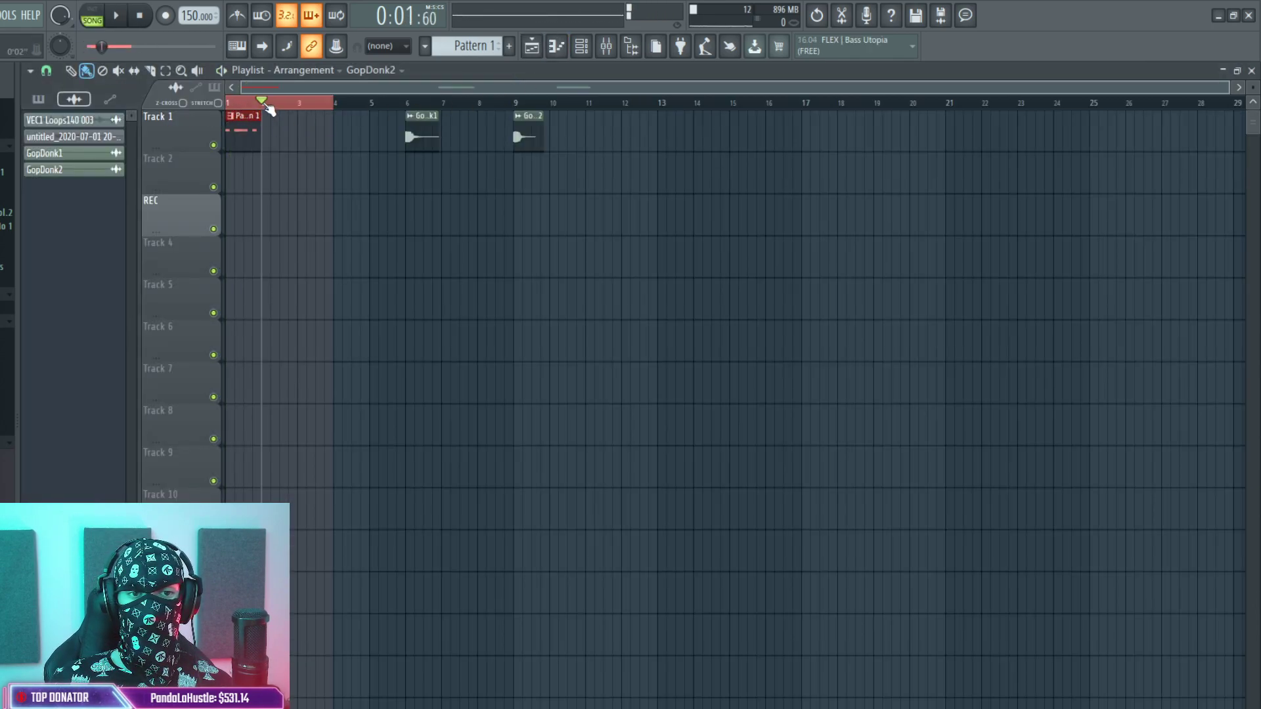
key("space")
left_click(581, 46)
left_click(403, 97)
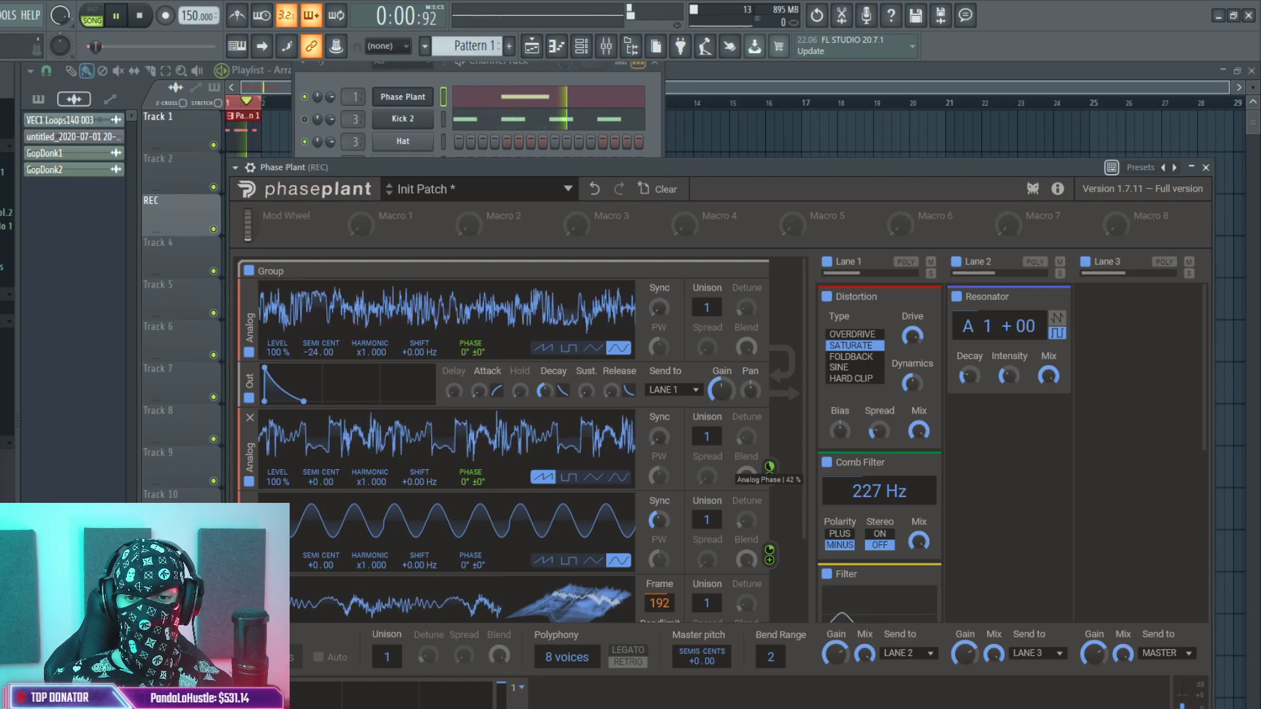
Try the top sine oscillator at -12 and the sawtooth at +12 semitones, with the lower sine's Analog Phase modulation at 17%.
scroll(724, 512, "down", 2)
left_click_drag(657, 413, 657, 420)
scroll(308, 458, "up", 2)
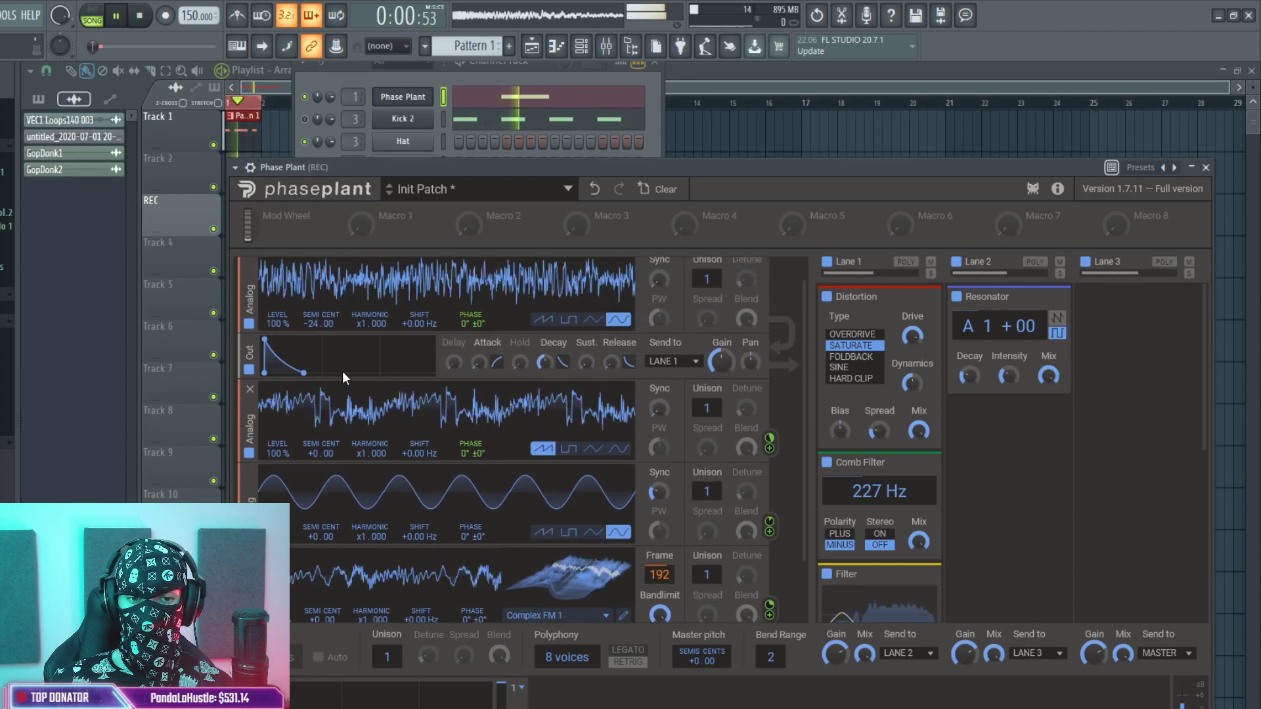
left_click_drag(321, 453, 331, 198)
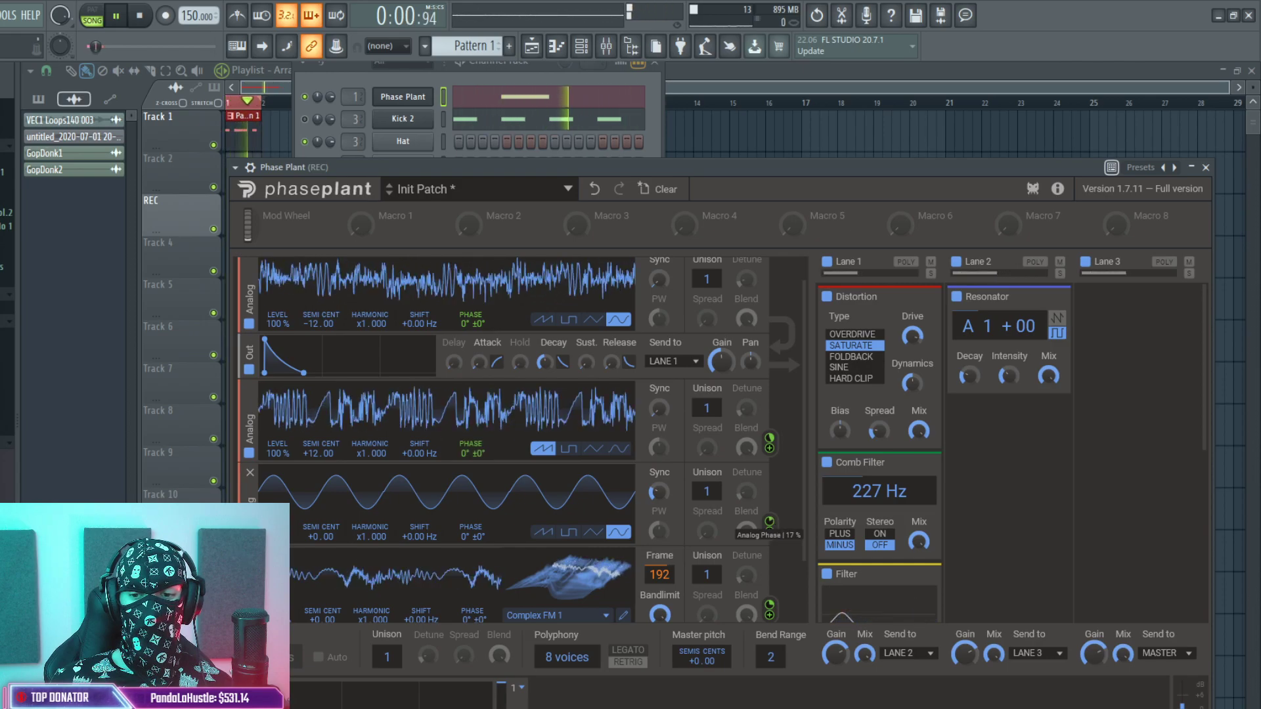
Reopen Phase Plant from the channel rack and lengthen the output envelope's decay slightly.
left_click(283, 85)
left_click(582, 46)
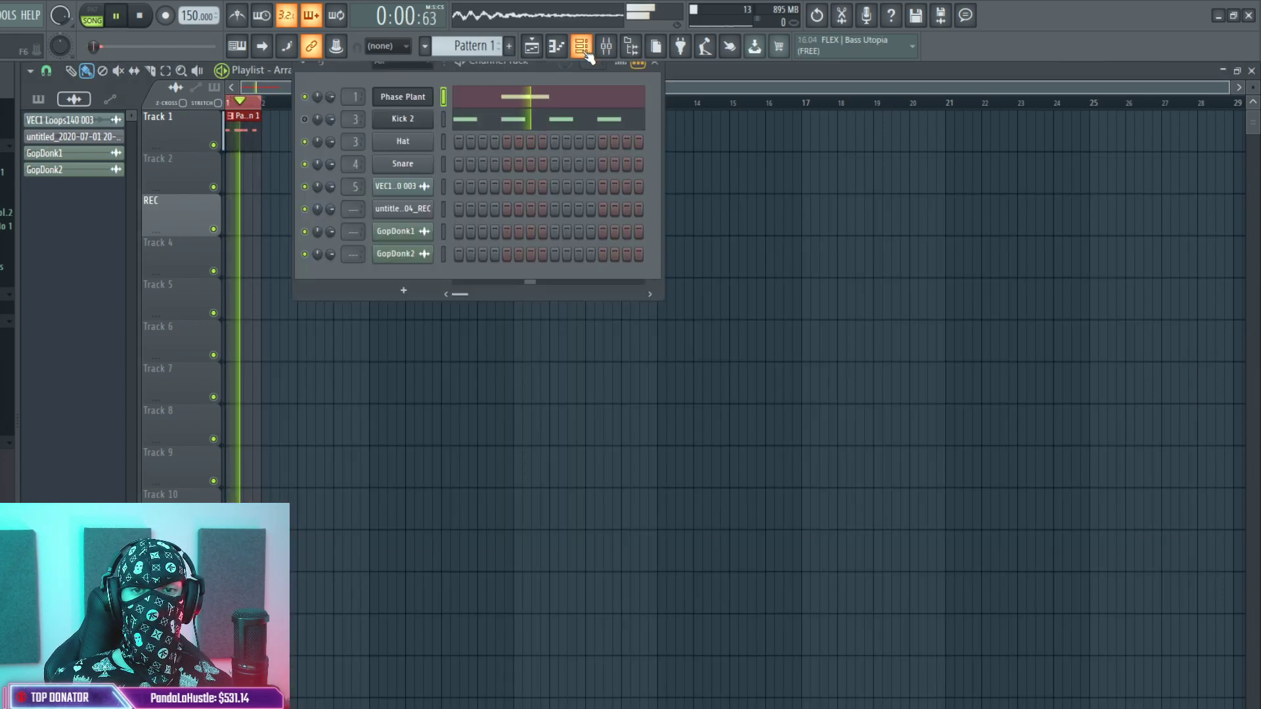
left_click(408, 103)
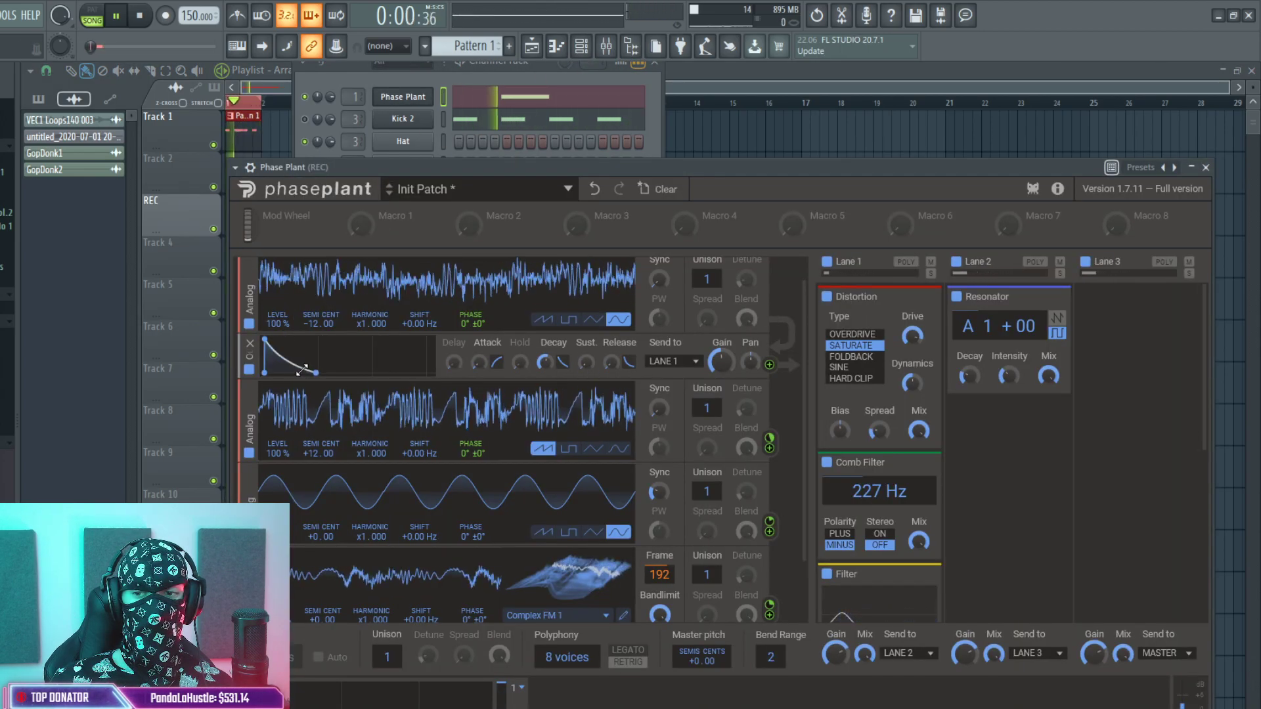
In Phase Plant's piano roll, rework bar 1 into A4, D5 and two C#5 notes, and lengthen the notes.
left_click(490, 100)
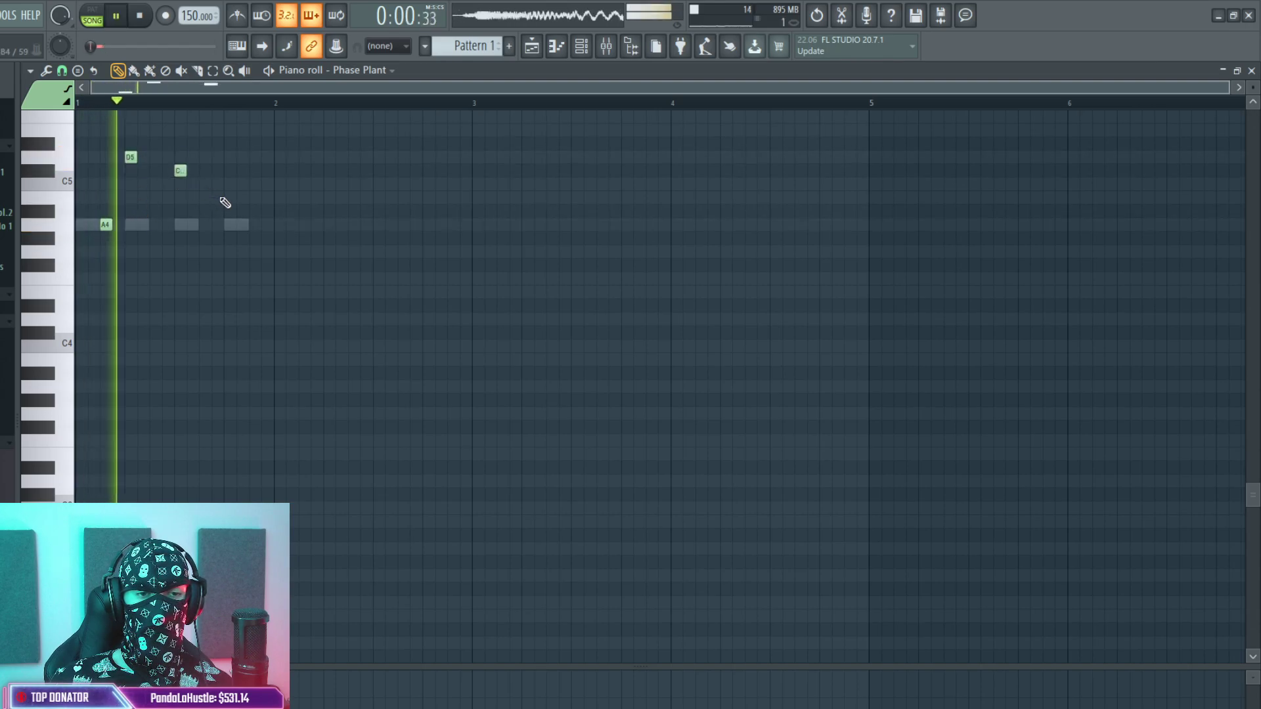
right_click(180, 171)
right_click(131, 157)
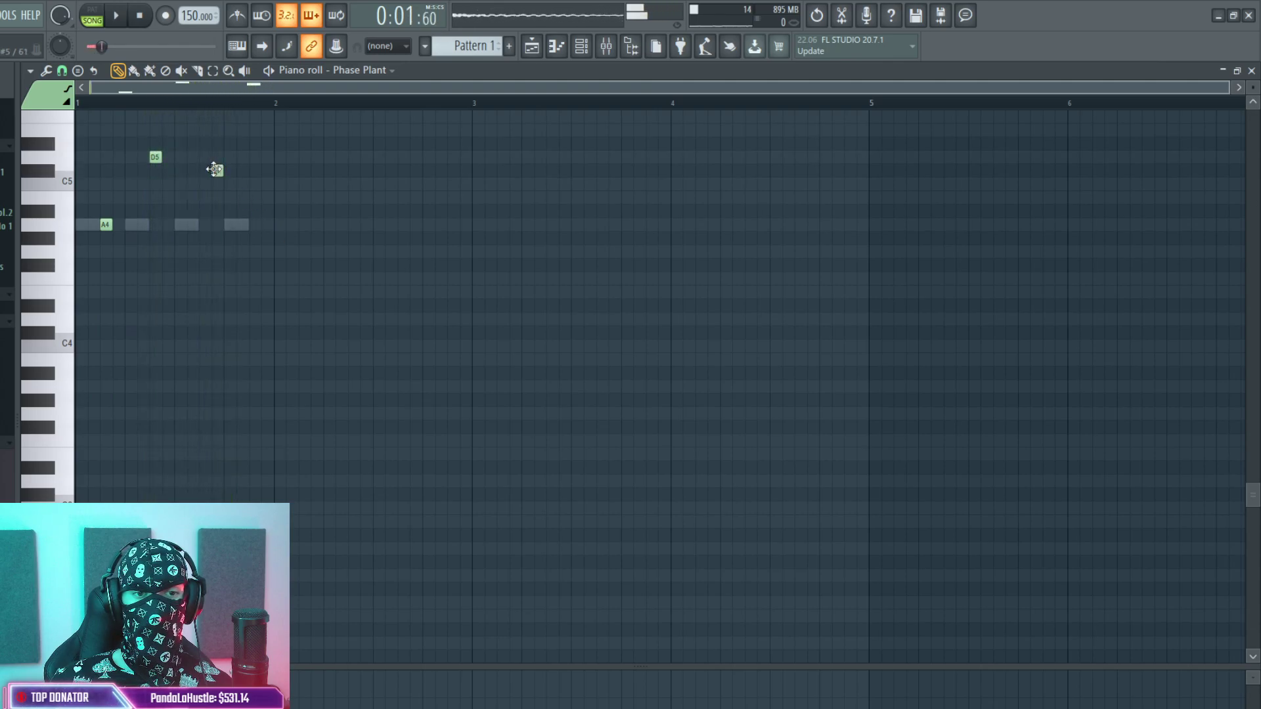
key("space")
left_click_drag(162, 157, 174, 158)
left_click_drag(123, 232, 125, 230)
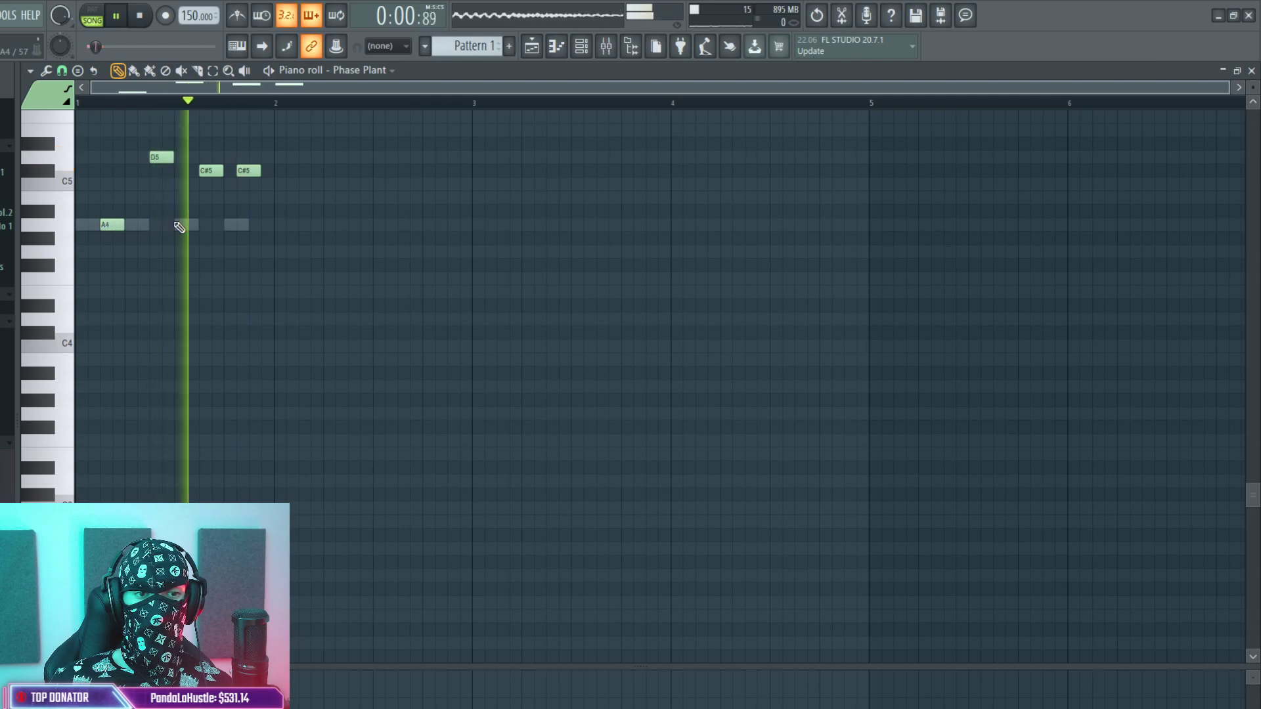
Add an A#4 note, place it at the start of bar 1, and play the melody.
left_click(265, 211)
key("space")
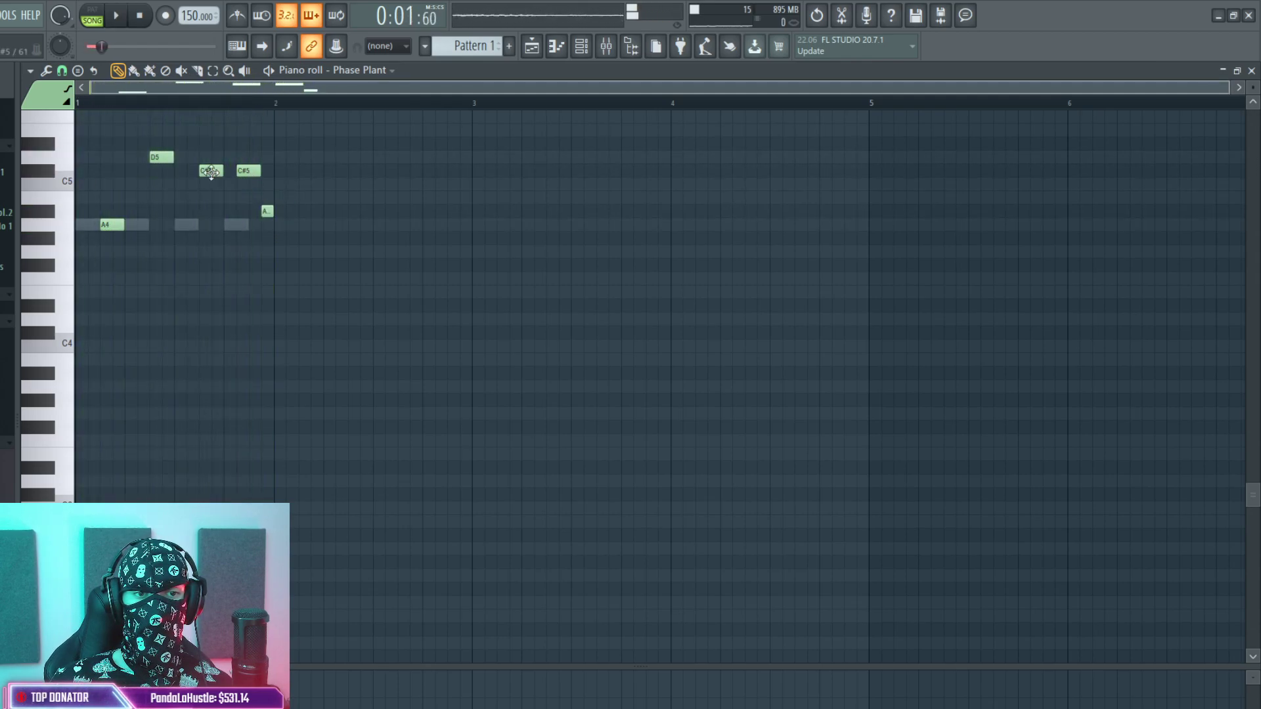
key("space")
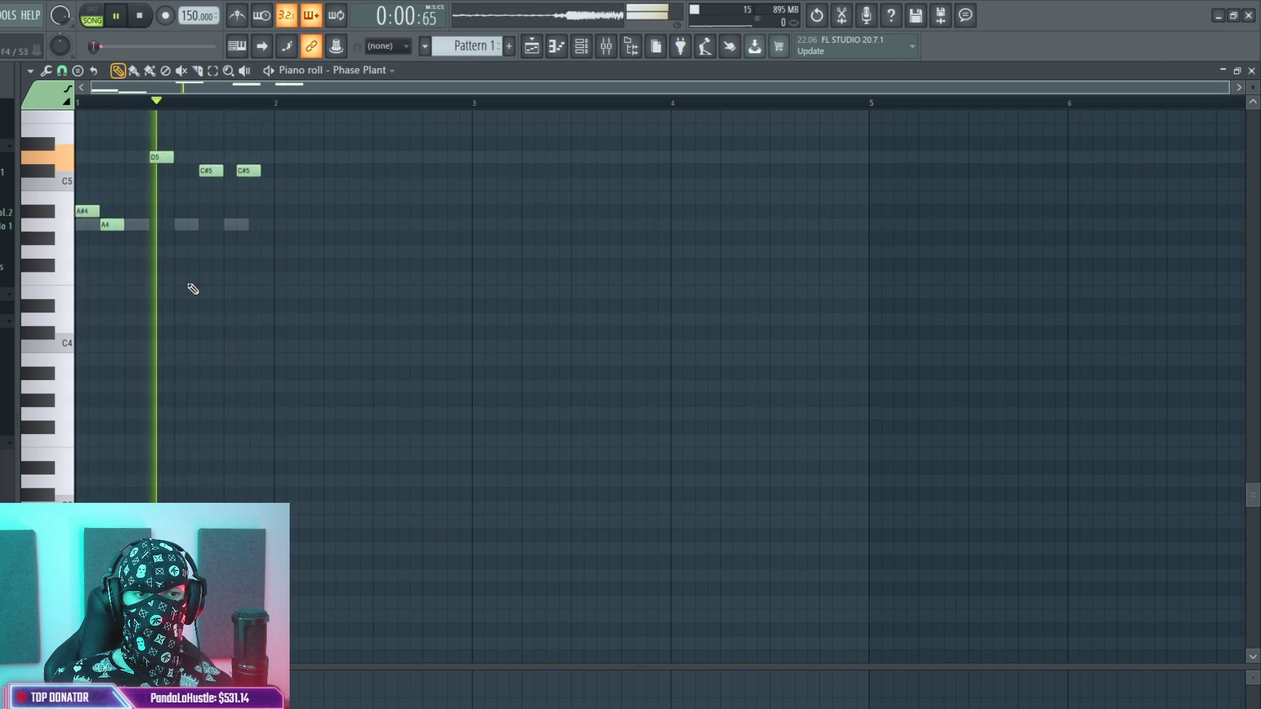
Reopen Phase Plant from the channel rack and reset the sawtooth oscillator's pitch to 0 semitones.
key("F6")
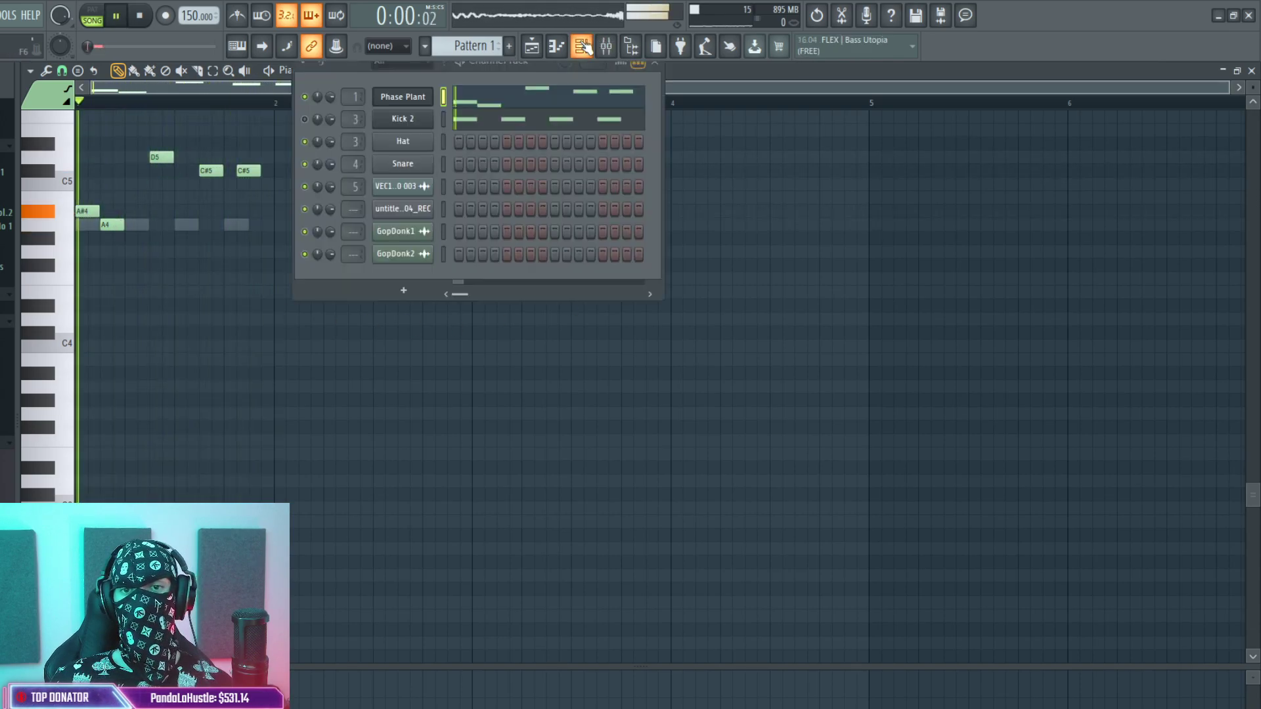
left_click(404, 98)
double_click(318, 453)
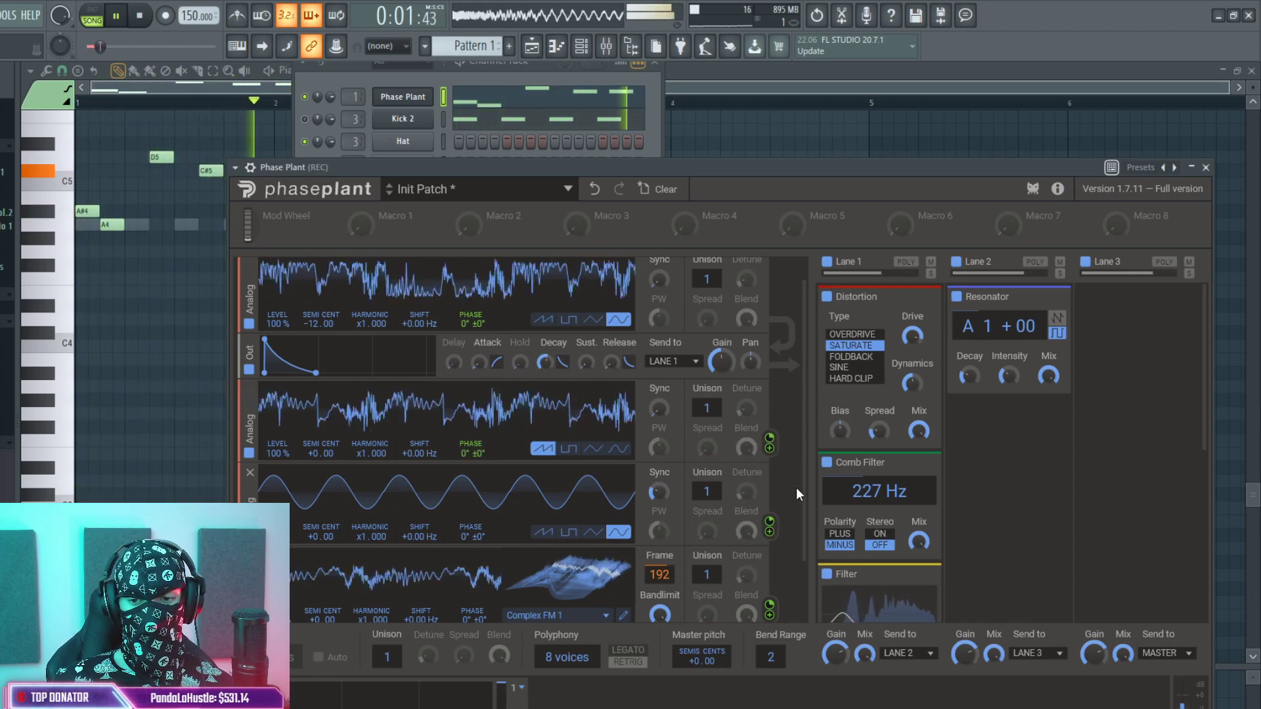
Set the Envelope modulation of the Lane 1 Filter's cutoff to 39% and fine-tune the cutoff during playback.
scroll(791, 490, "down", 2)
scroll(877, 528, "down", 1)
scroll(1015, 457, "down", 3)
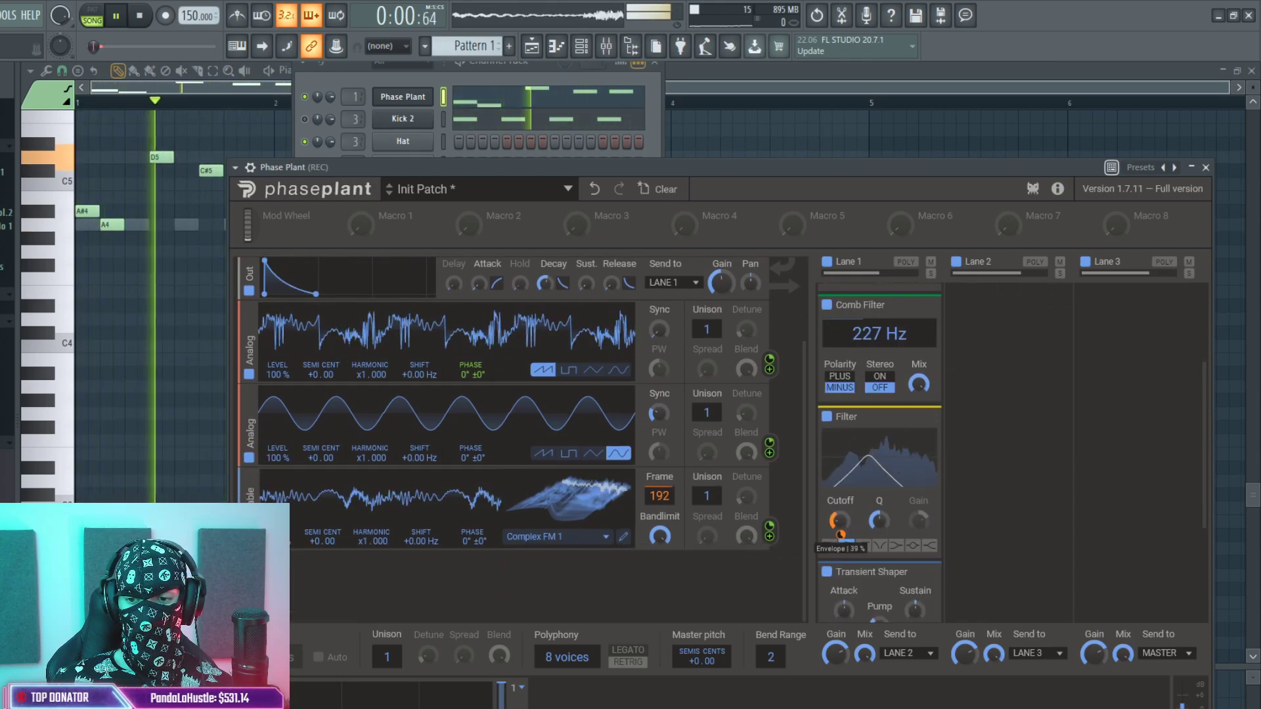
left_click_drag(837, 522, 839, 515)
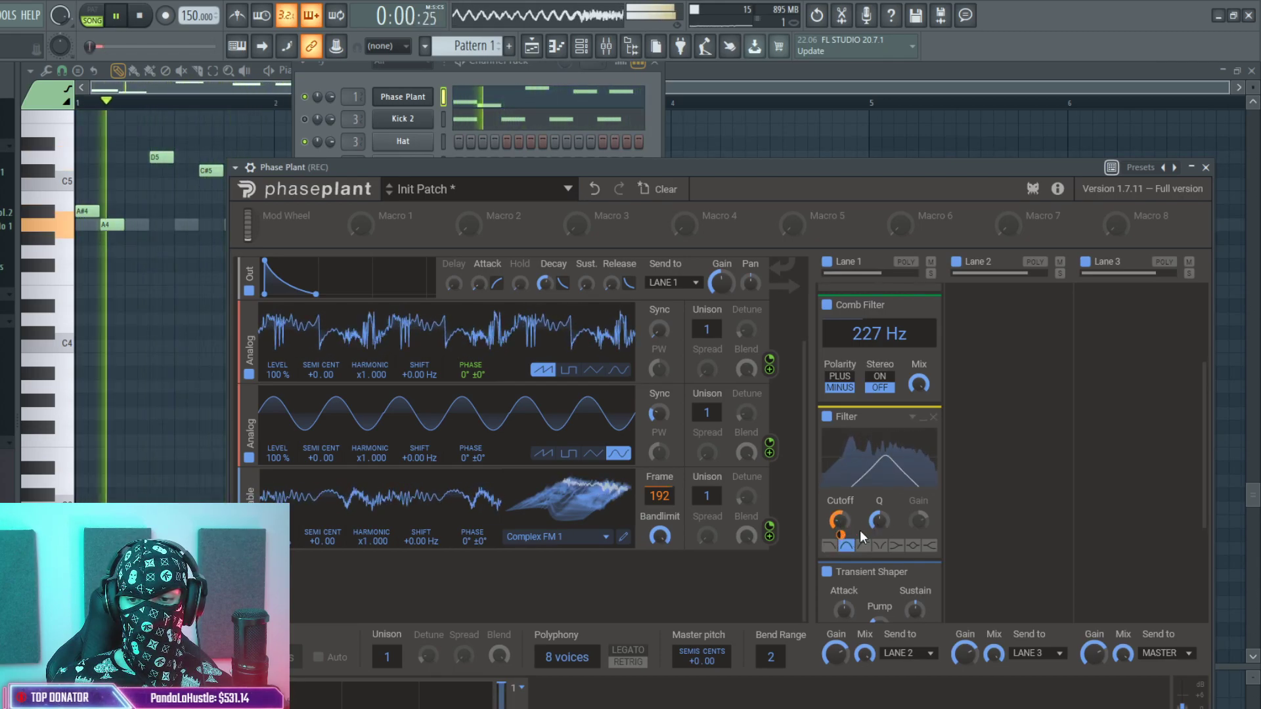
key("space")
Disable the Lane 2 Resonator, resume playback, and set the top sine oscillator to -24 semitones.
scroll(636, 460, "up", 2)
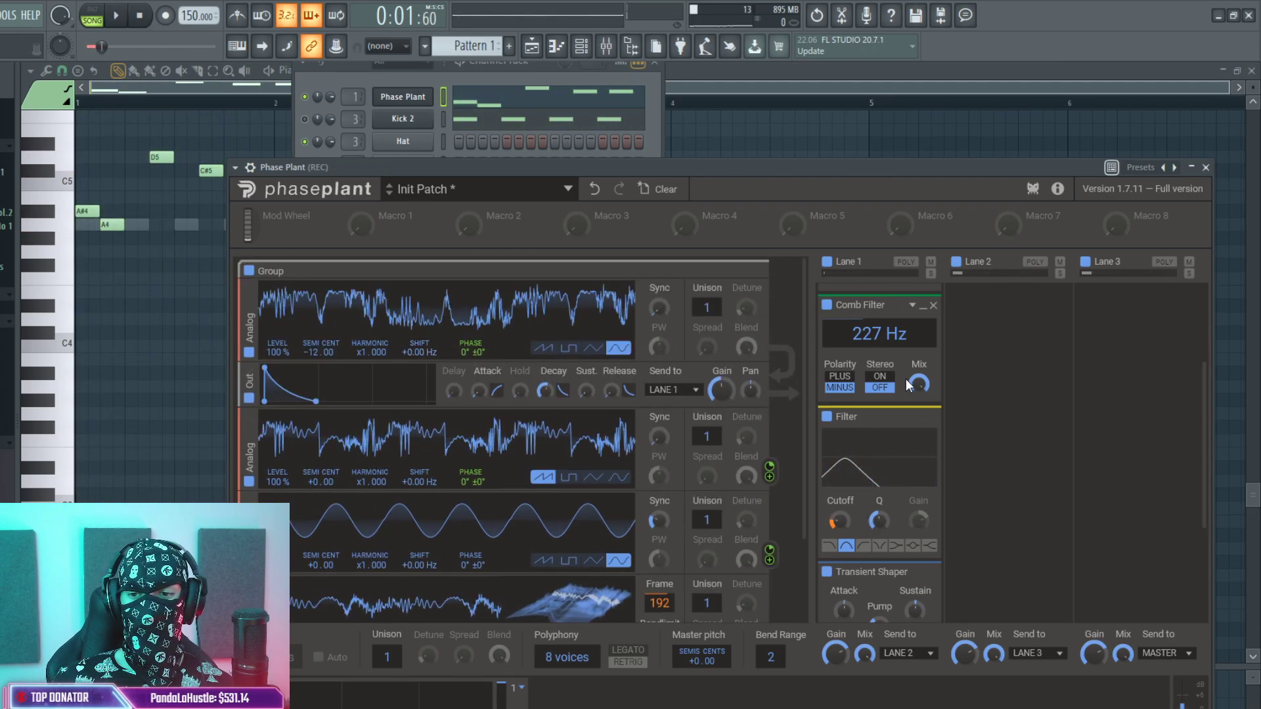
scroll(905, 379, "up", 3)
left_click(958, 297)
key("space")
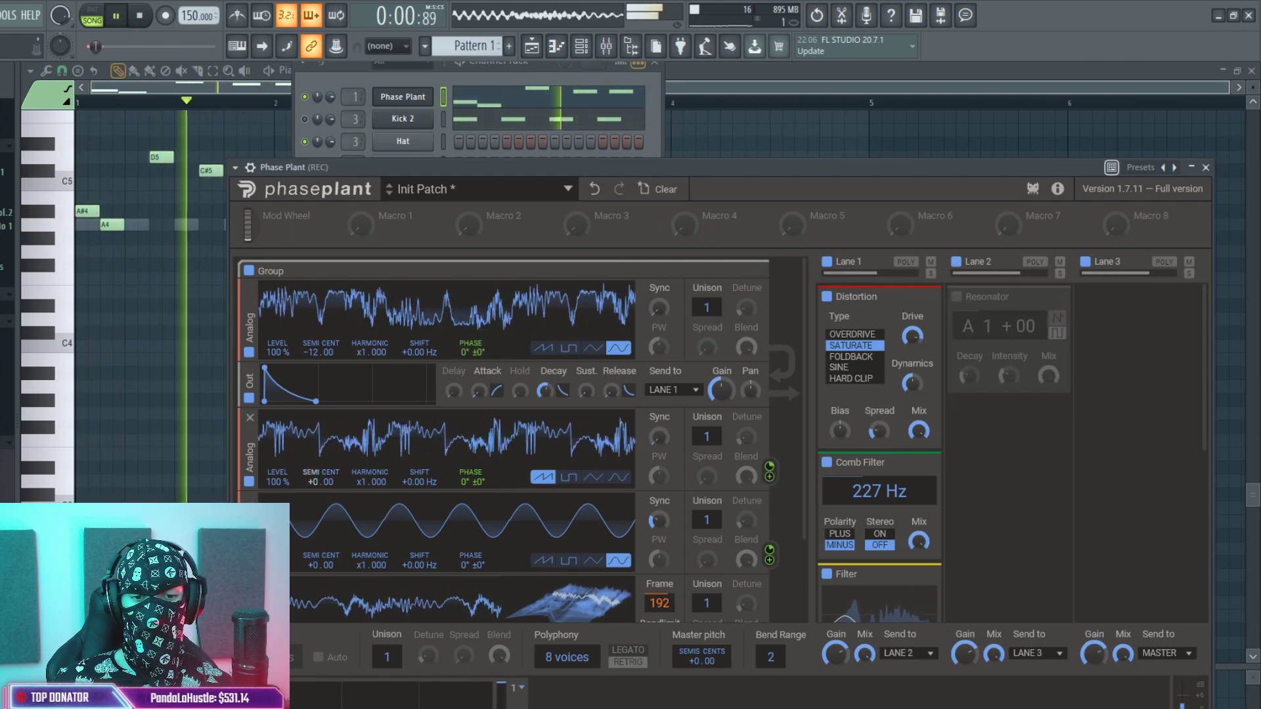
scroll(317, 350, "down", 7)
scroll(320, 350, "down", 5)
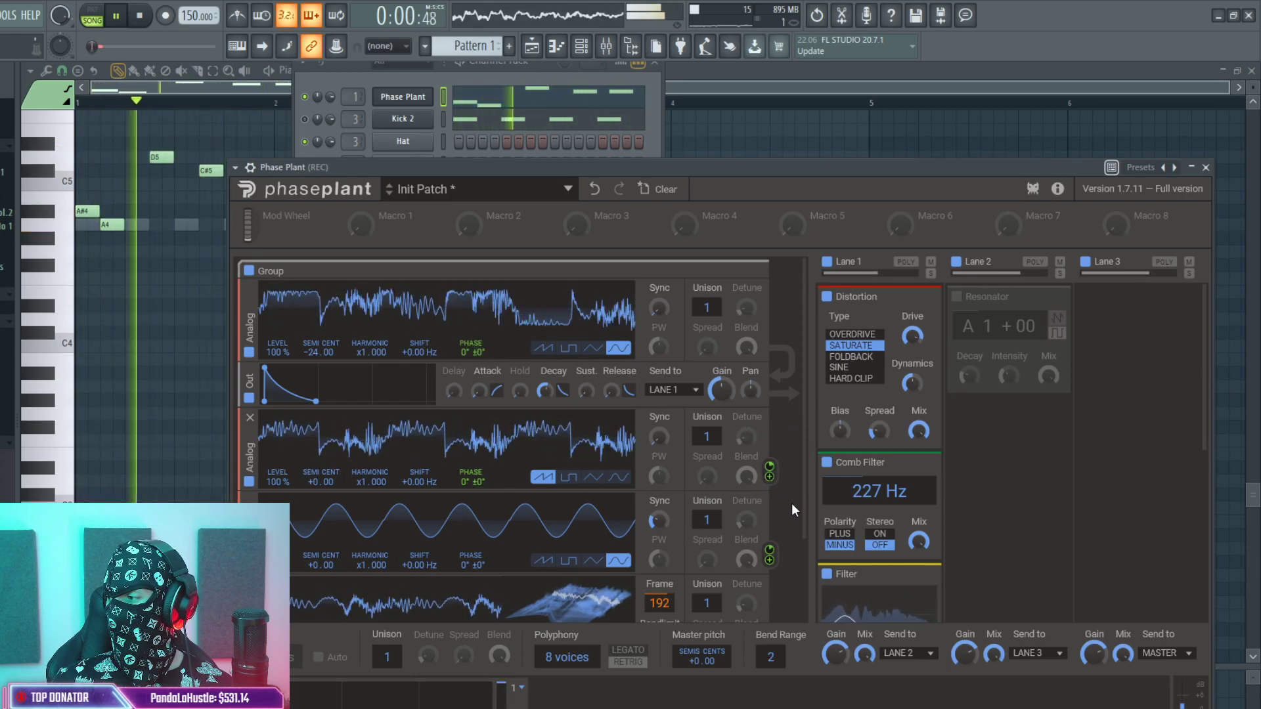
Set the Analog Phase modulation to 20% on the lower sine oscillator and 16% on the wavetable oscillator.
scroll(770, 551, "up", 3)
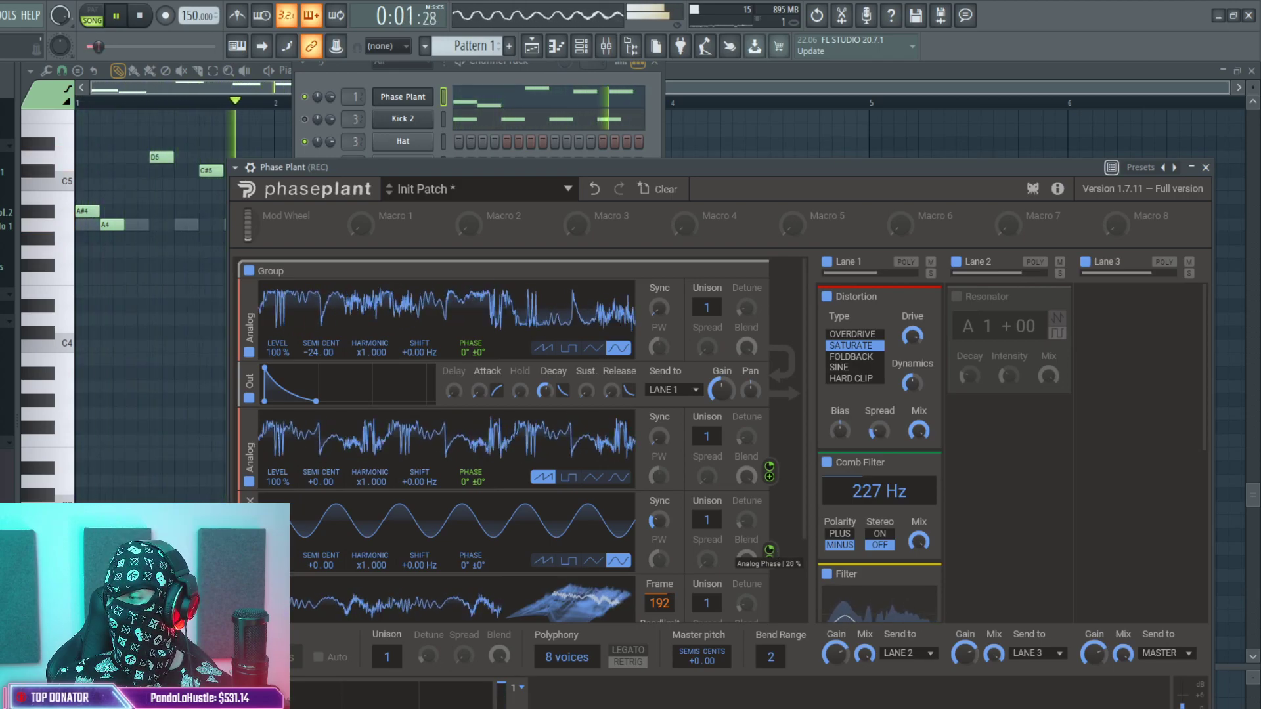
scroll(785, 557, "down", 2)
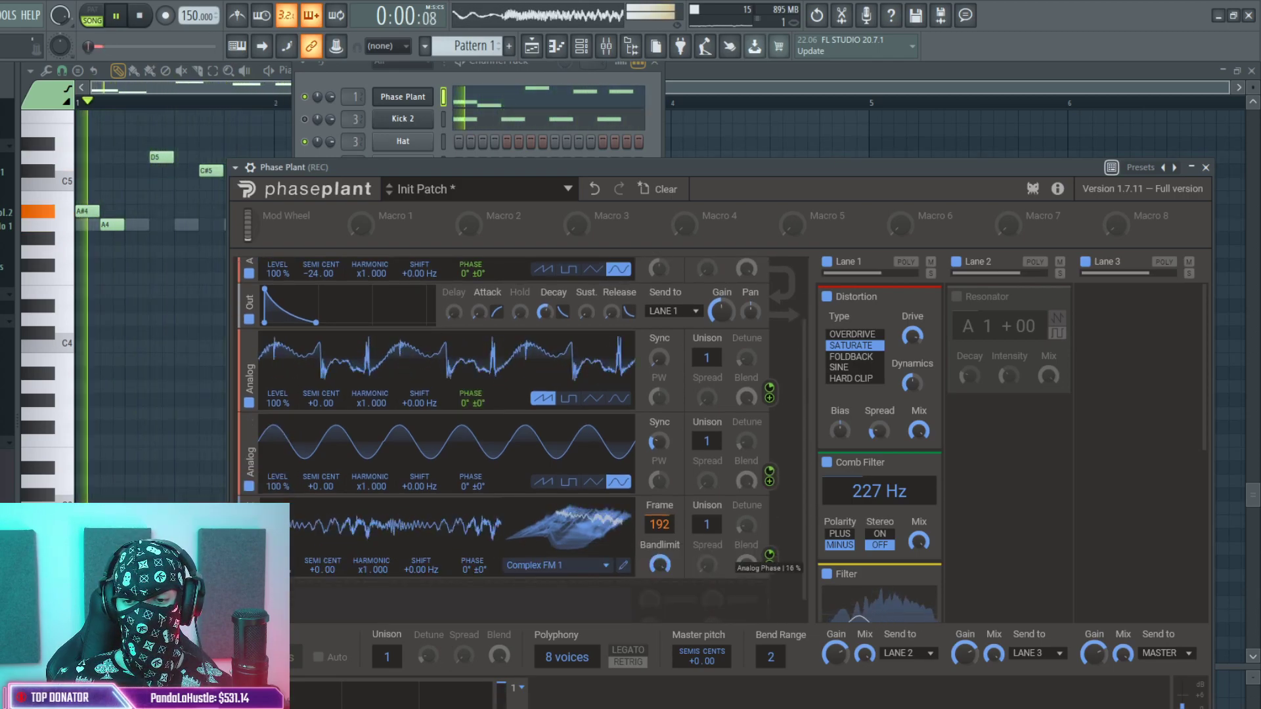
scroll(777, 523, "up", 2)
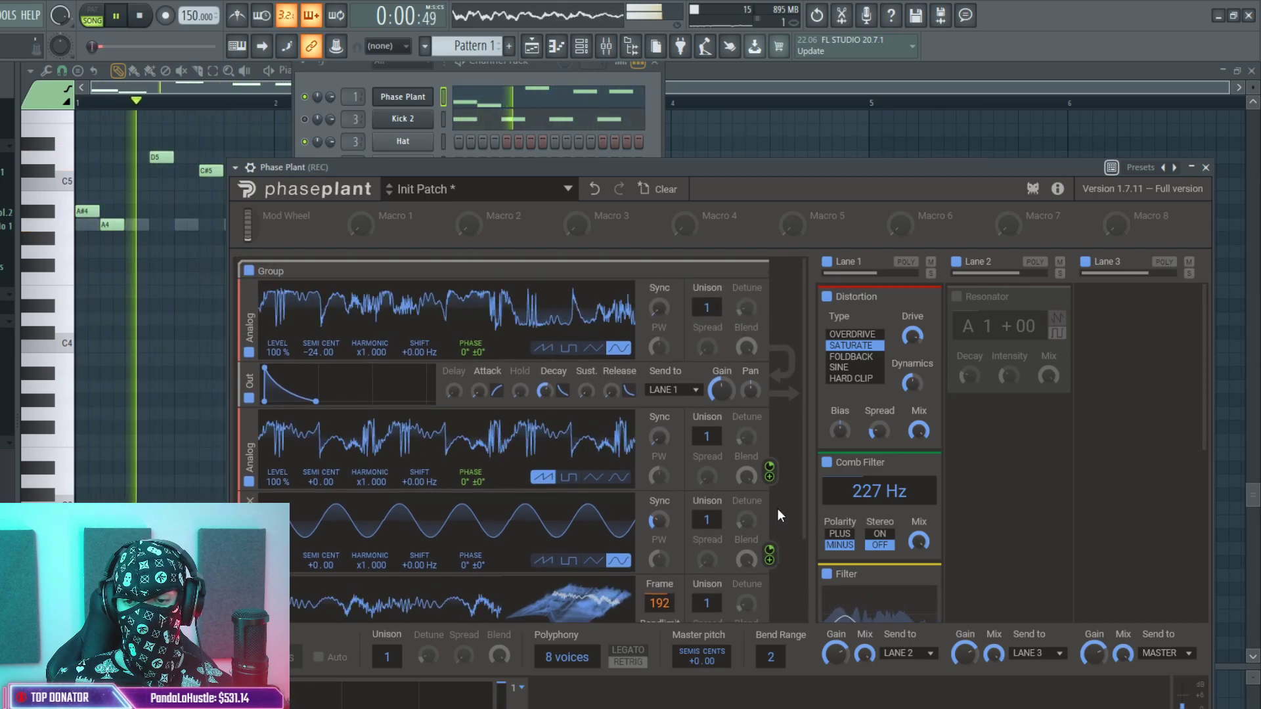
Set the top sine oscillator to -12 semitones, audition the sawtooth oscillator at +4 and +12, and reset it to 0 semitones.
left_click_drag(312, 481, 313, 468)
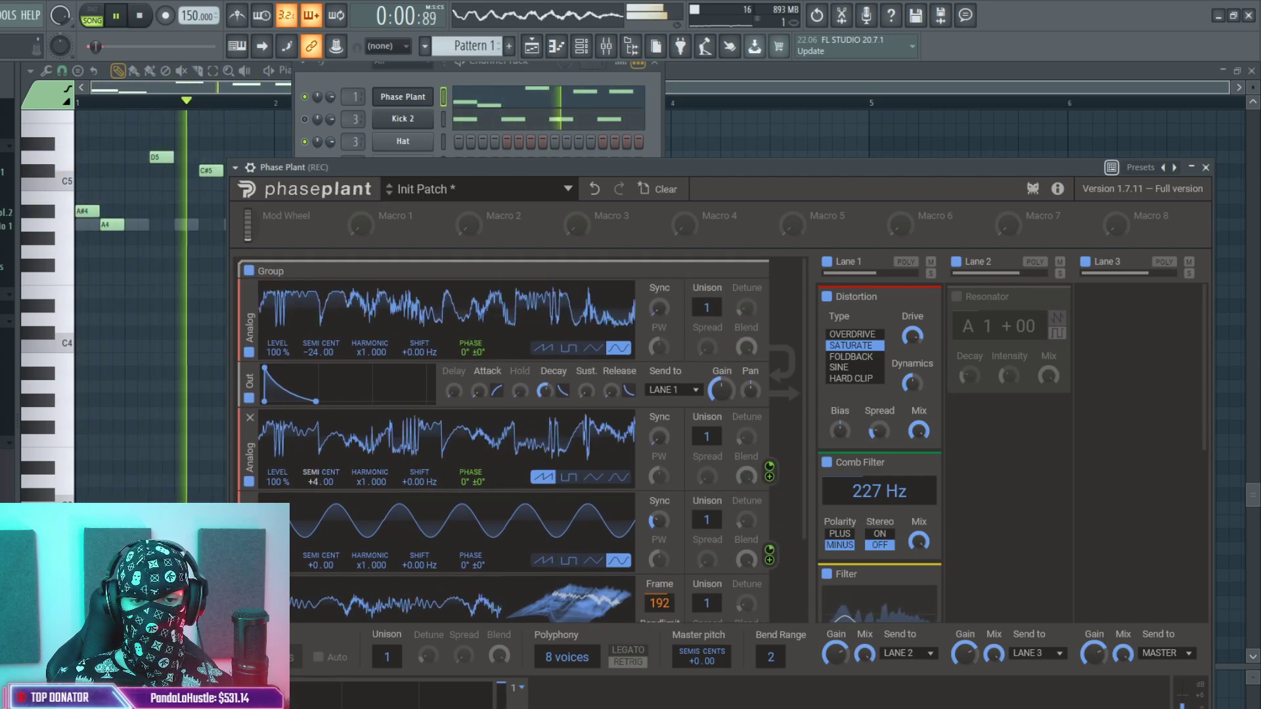
mouse_move(310, 351)
left_mouse_down()
mouse_move(310, 325)
mouse_move(310, 339)
left_mouse_up()
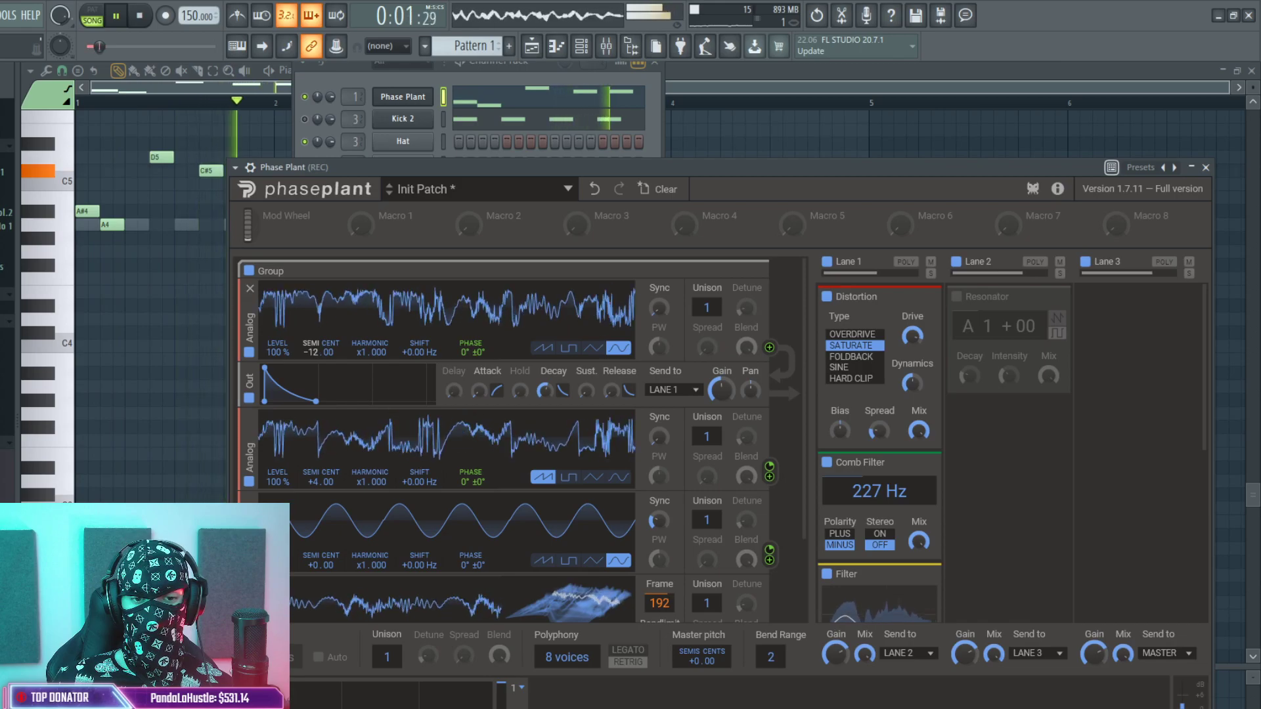
left_click_drag(322, 483, 322, 467)
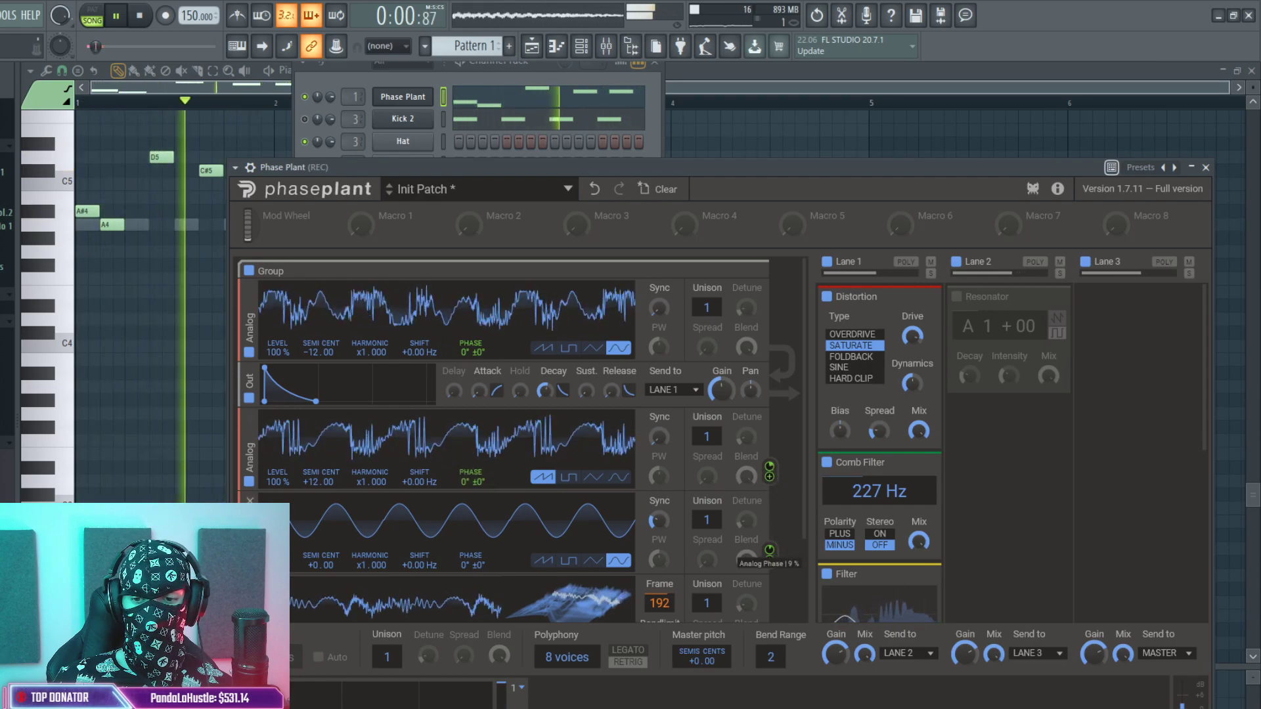
mouse_move(309, 479)
left_mouse_down()
mouse_move(322, 494)
mouse_move(310, 488)
left_mouse_up()
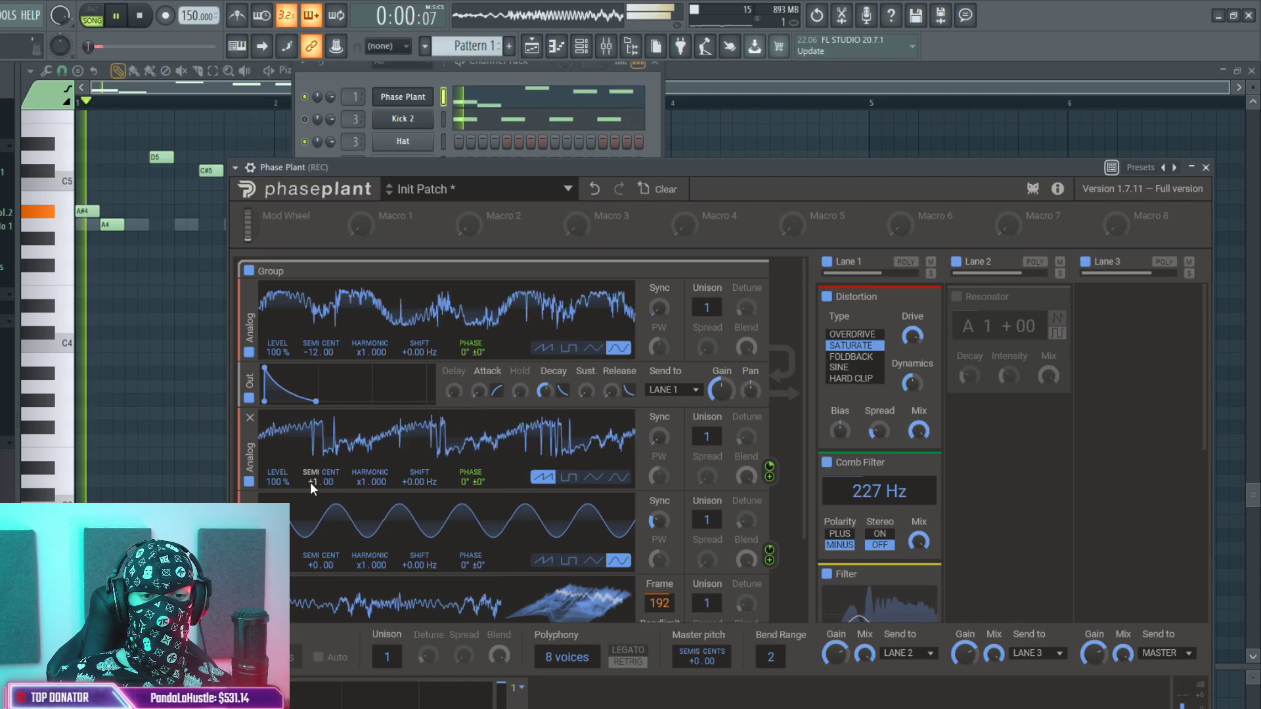
key("space")
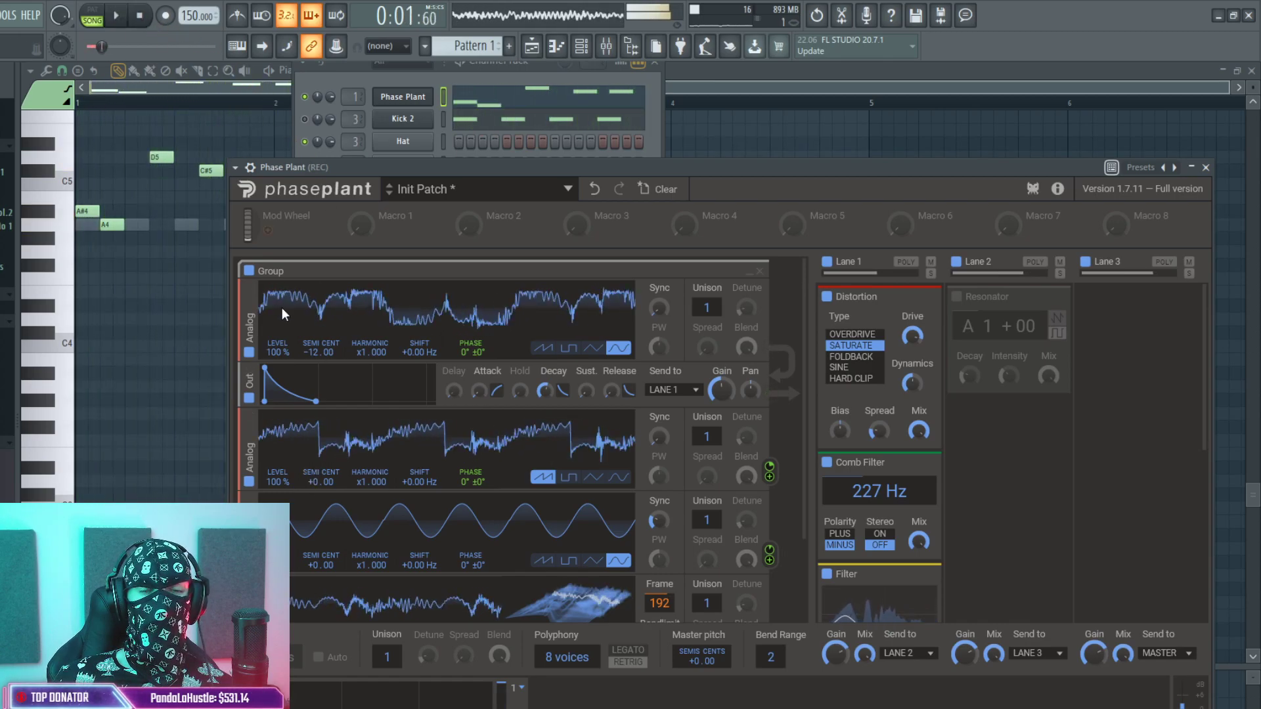
Rework the piano roll melody to A#4 on beat 1, A4 on beats 2 and 3, and C5 on beat 4, and play it.
key("F7")
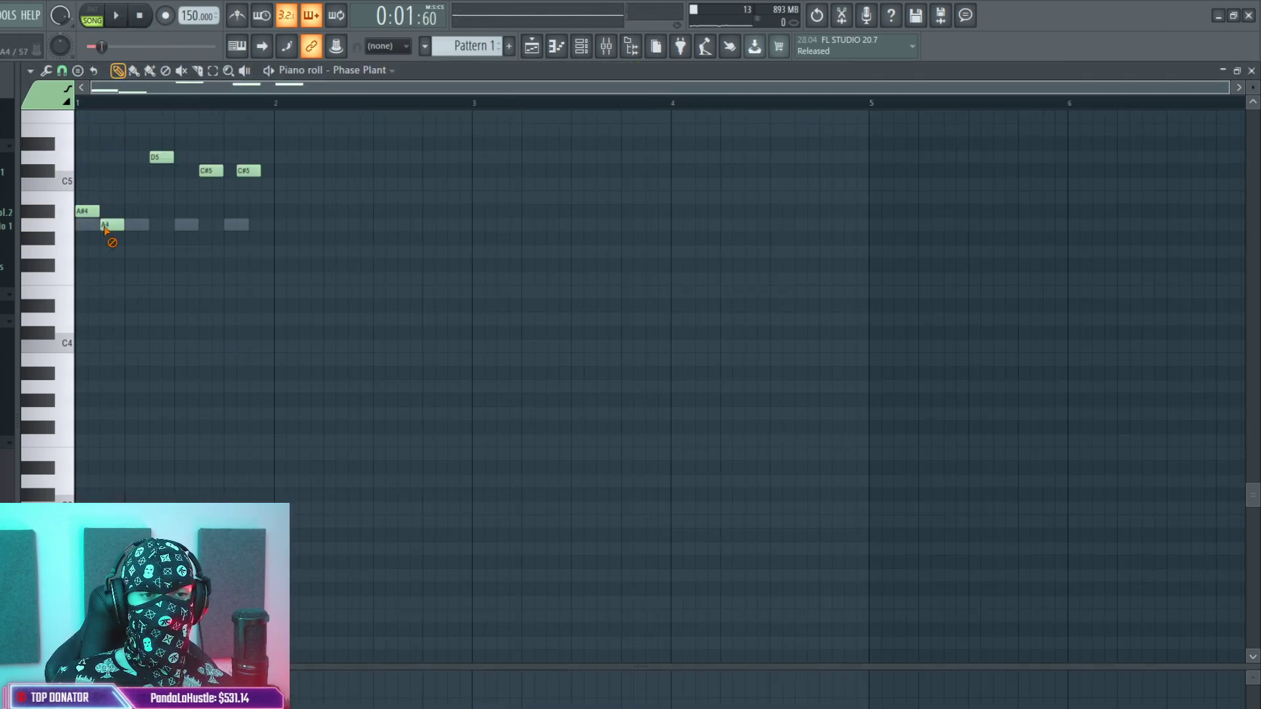
left_click_drag(103, 230, 103, 224)
left_click(140, 320)
right_click(139, 319)
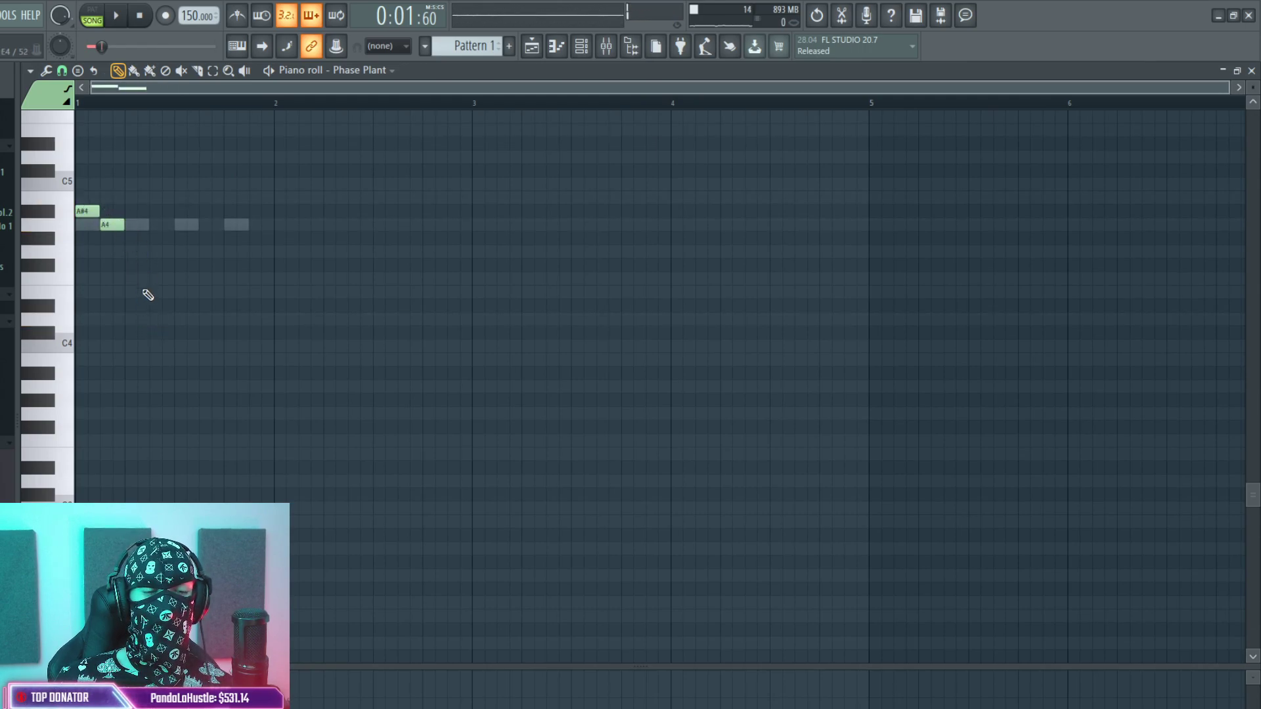
key("space")
key("space")
left_click_drag(116, 225, 141, 227)
key("space")
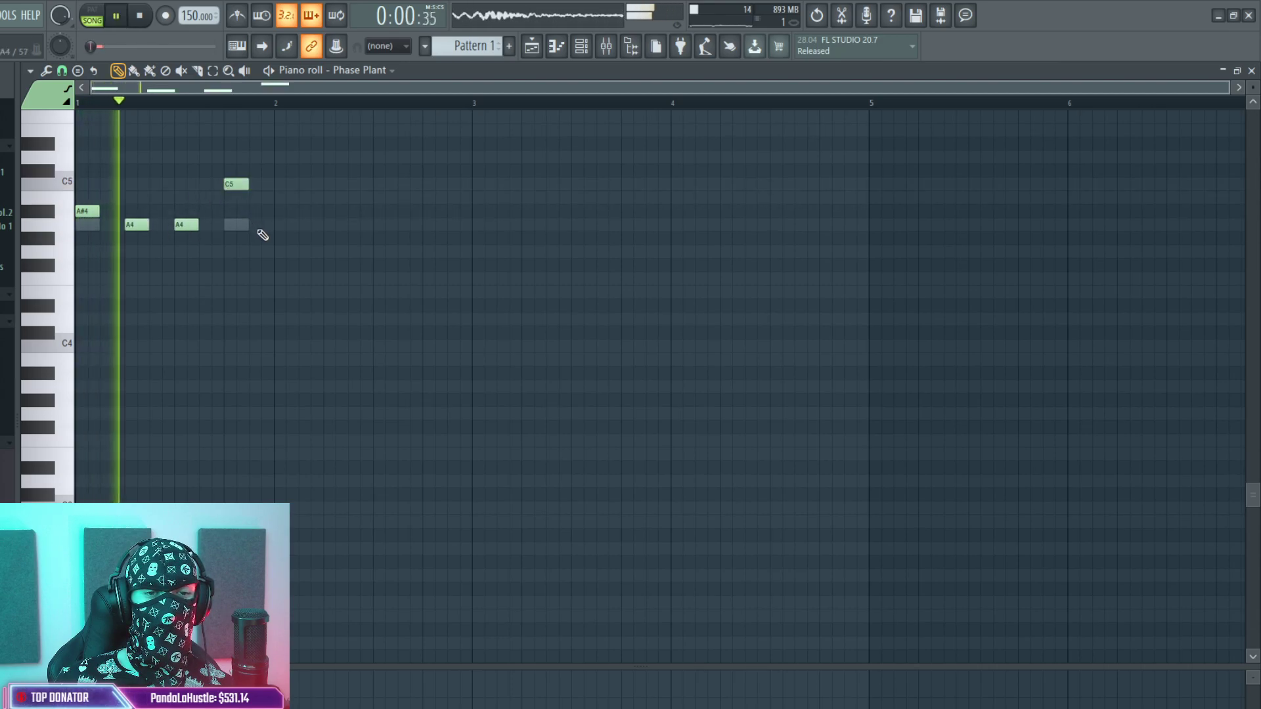
key("space")
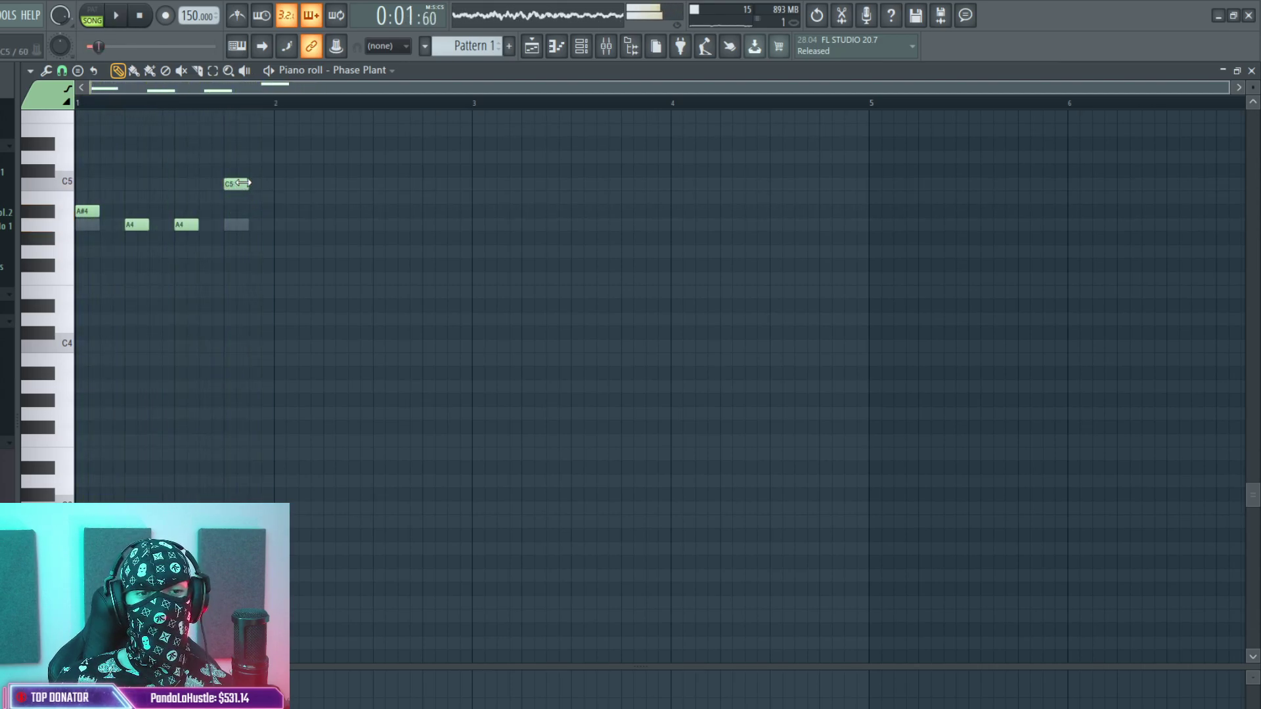
Audition the first note at B4, and reduce the melody to A4 notes on beats 1 and 2.
key("space")
key("space")
left_click(223, 187)
key("space")
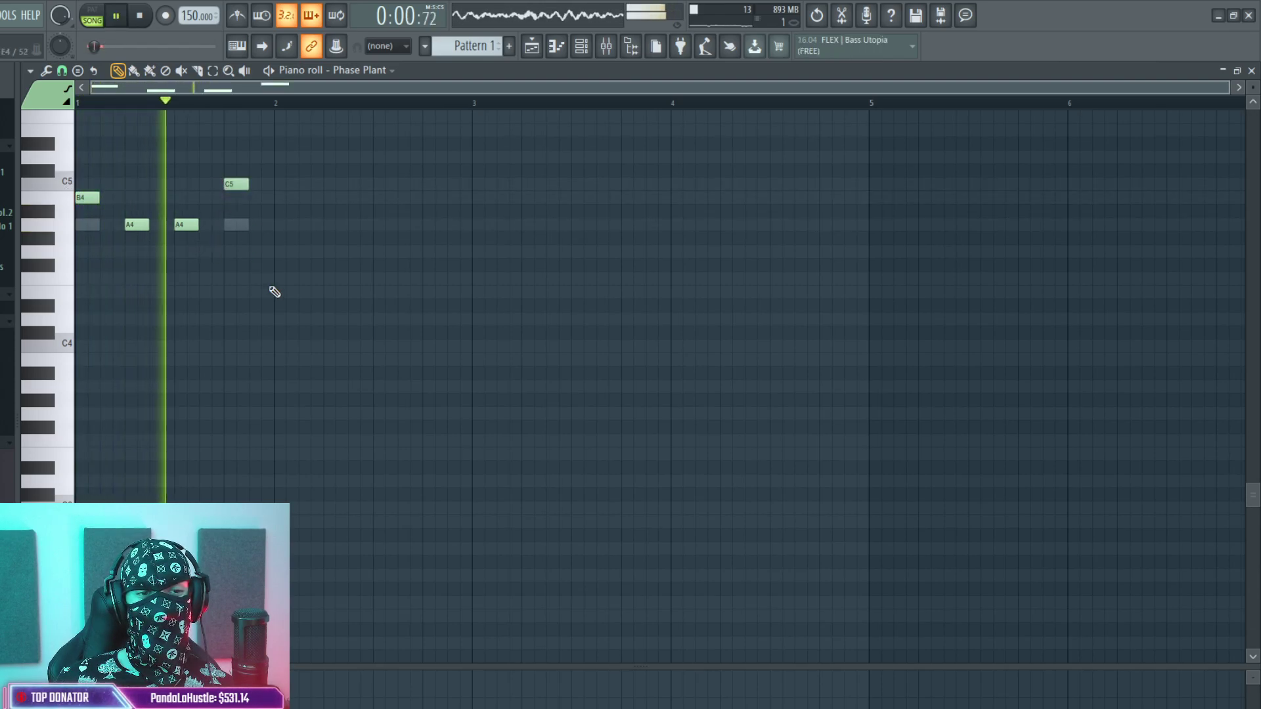
key("space")
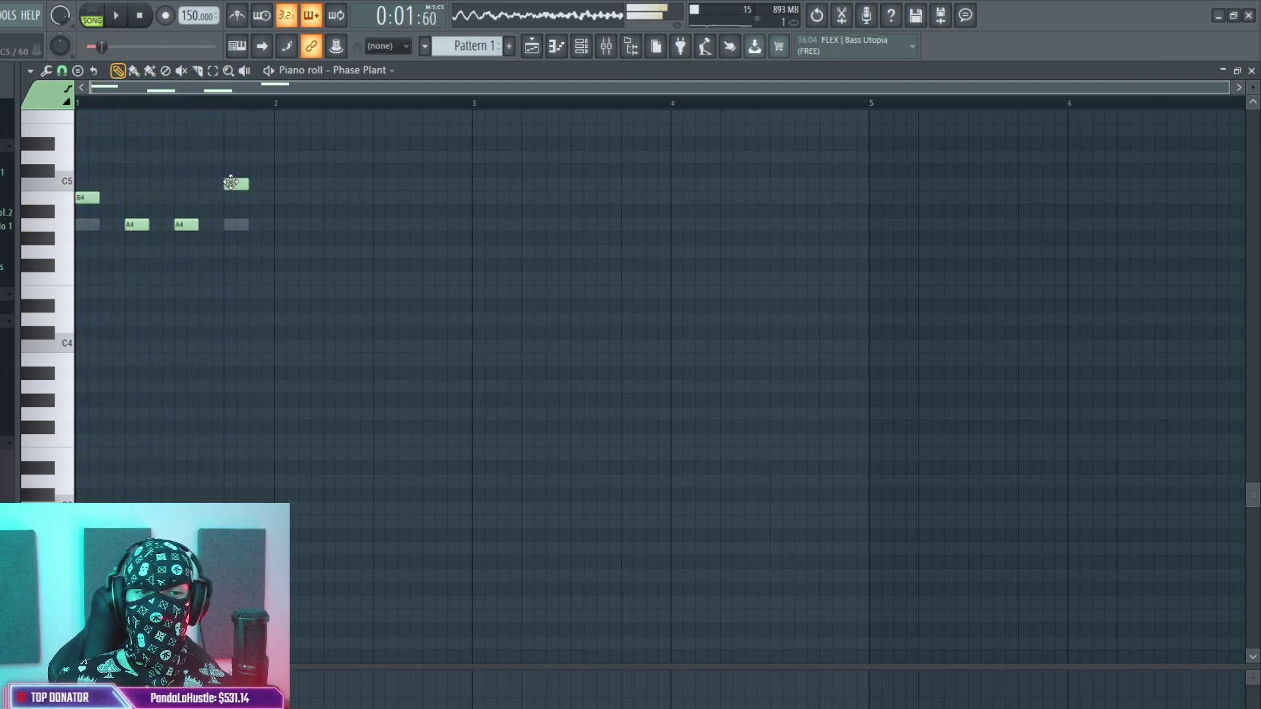
left_click_drag(84, 202, 84, 229)
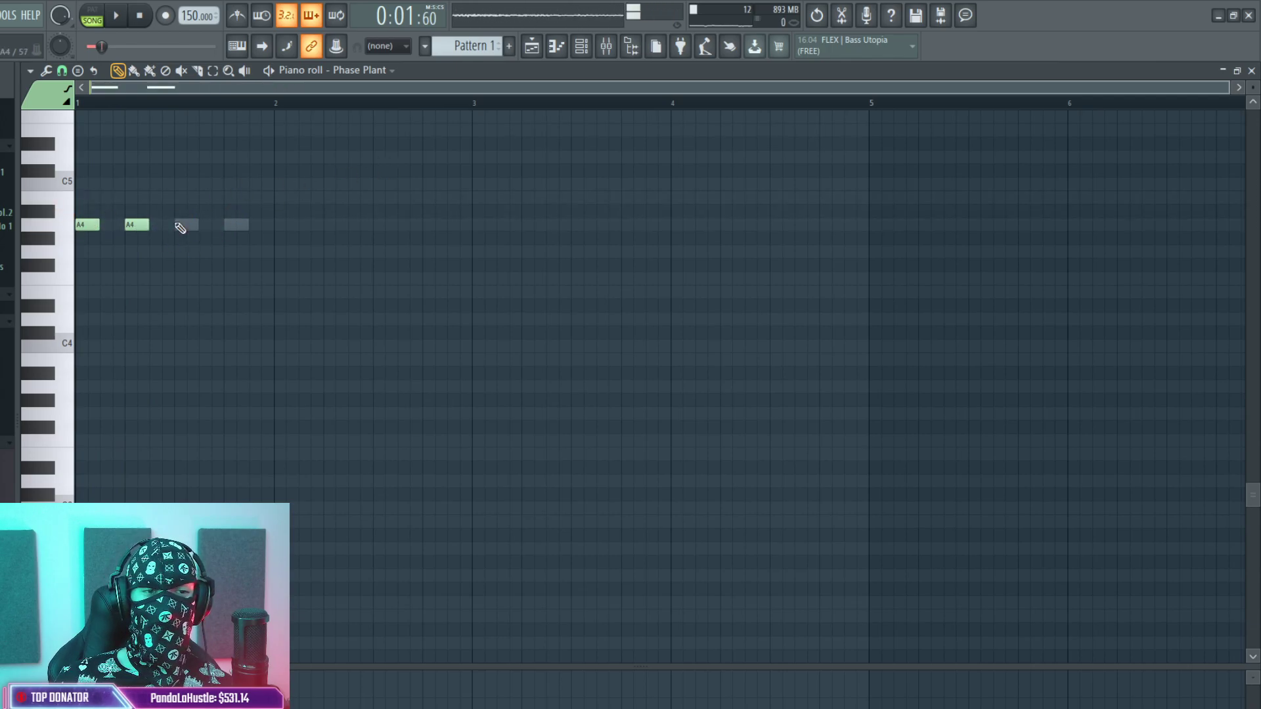
Play the two A4 notes with Phase Plant open and add an A#4 note on beat 3.
left_click(603, 52)
left_click(413, 98)
key("space")
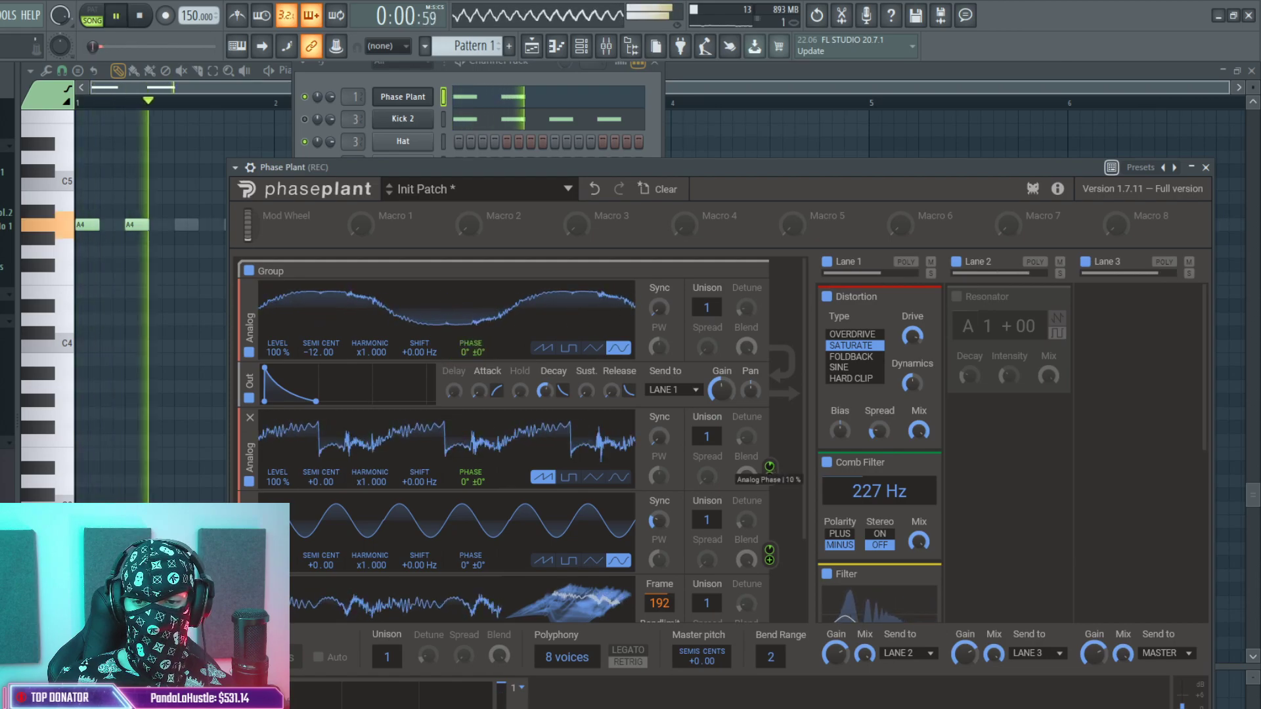
left_click(183, 211)
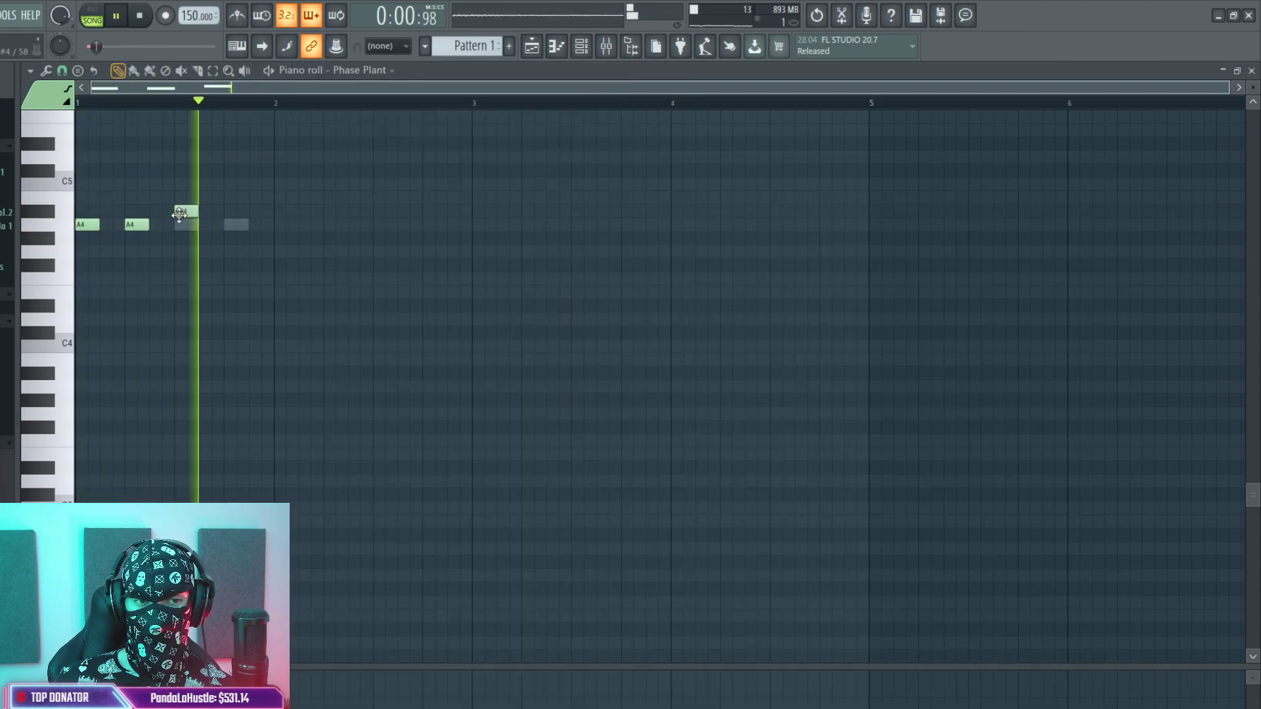
Shorten the output envelope's decay in Phase Plant and audition pitch changes on the sawtooth and top sine oscillators, ending at 0 and -12 semitones.
left_click(583, 46)
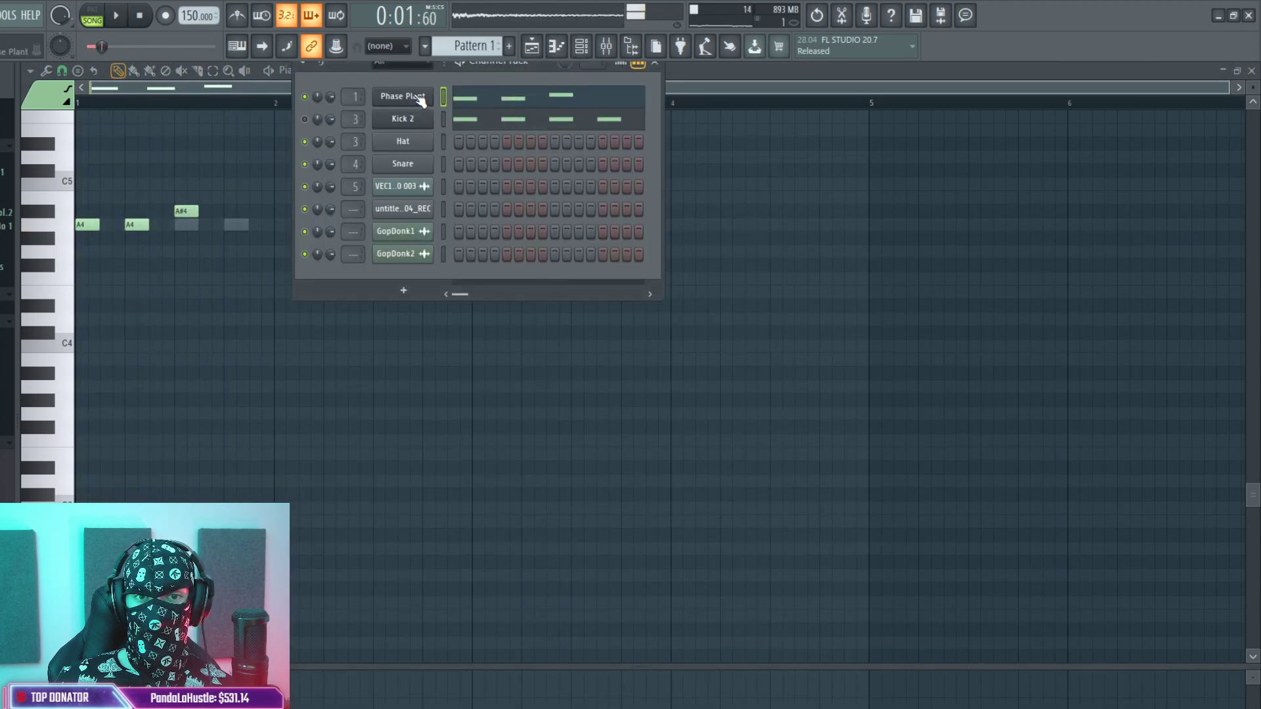
left_click(403, 97)
key("space")
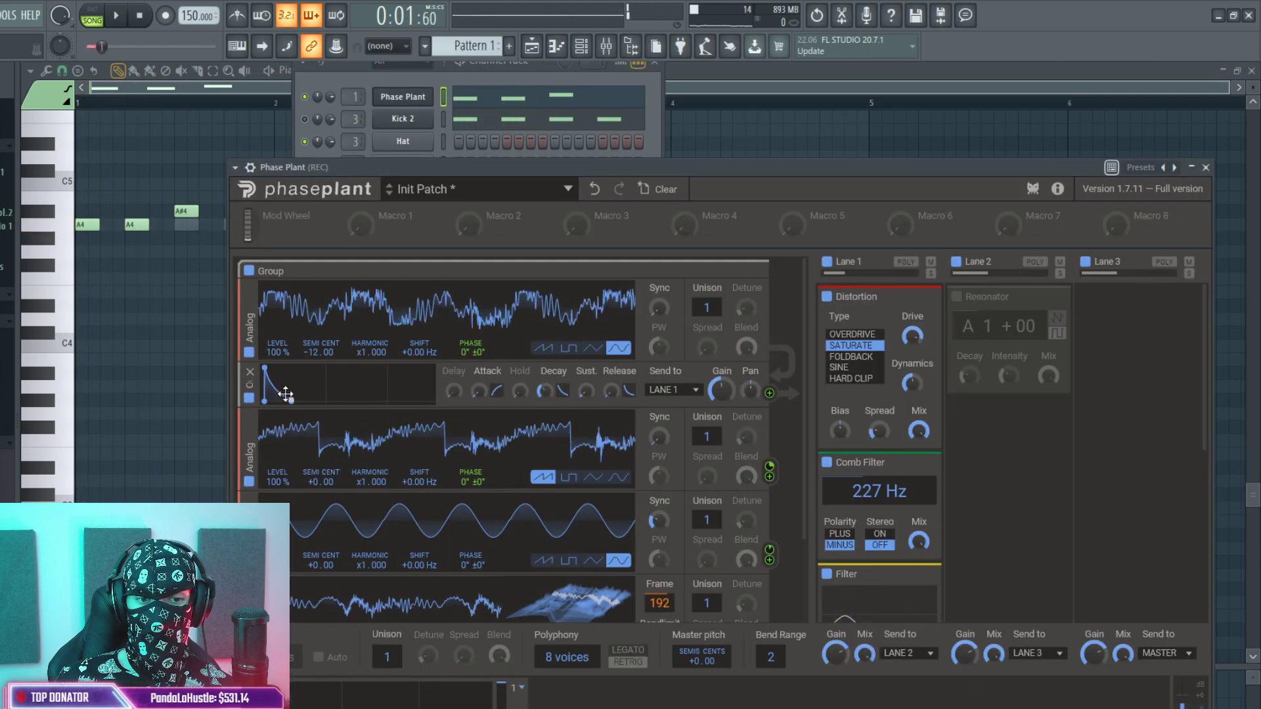
left_click(115, 17)
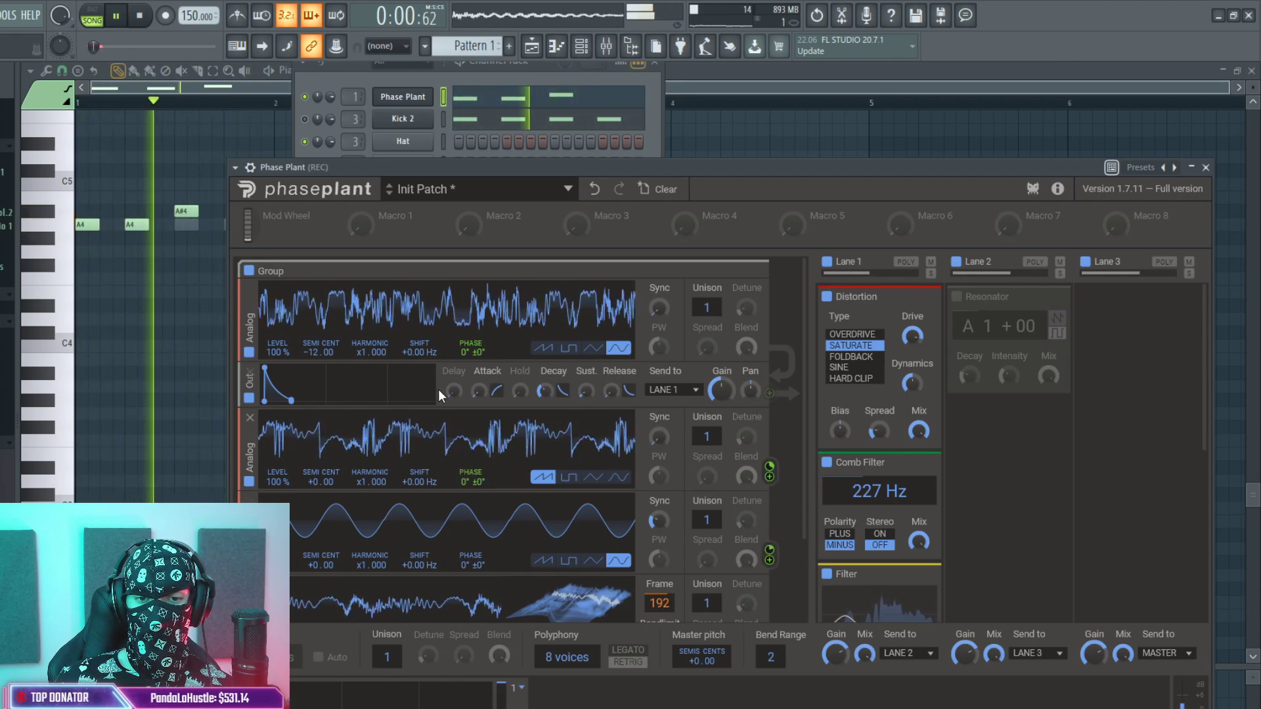
left_click_drag(322, 483, 319, 448)
mouse_move(315, 352)
left_mouse_down()
mouse_move(315, 381)
mouse_move(314, 349)
left_mouse_up()
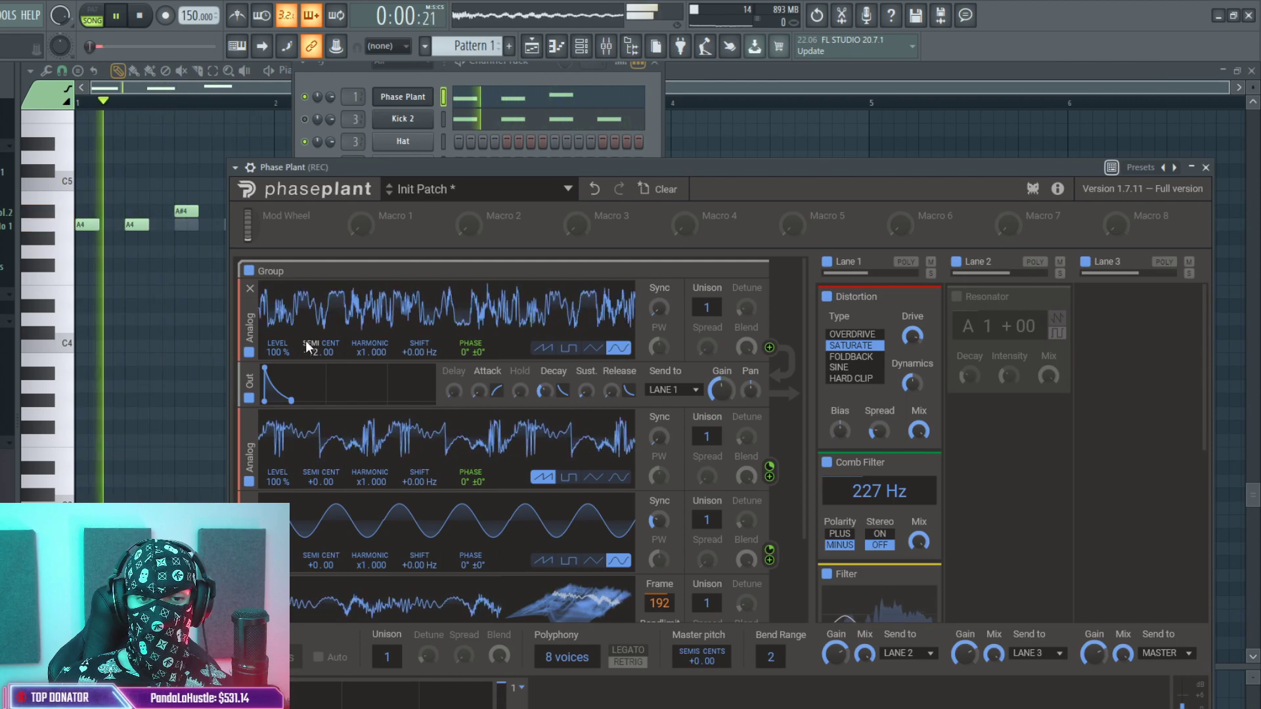
key("space")
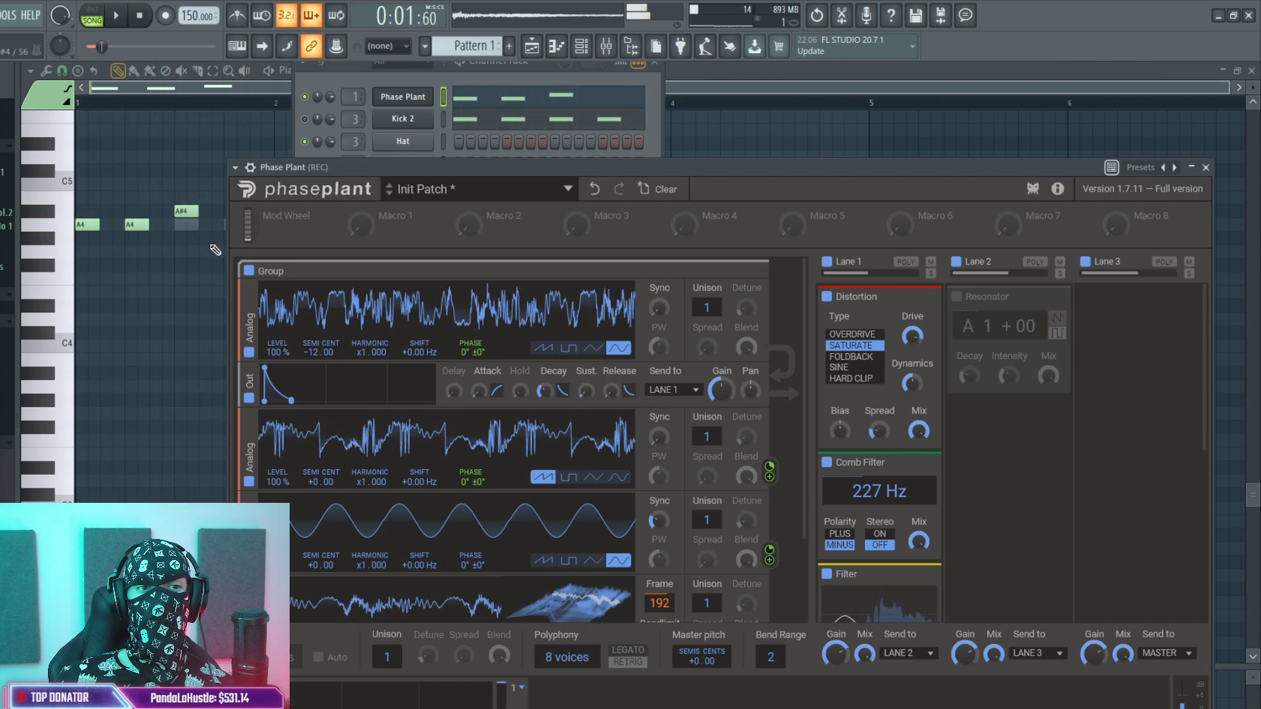
Reduce the Phase Plant melody to a single A4 note on beat 3 and select the first two bars.
right_click(88, 224)
right_click(137, 225)
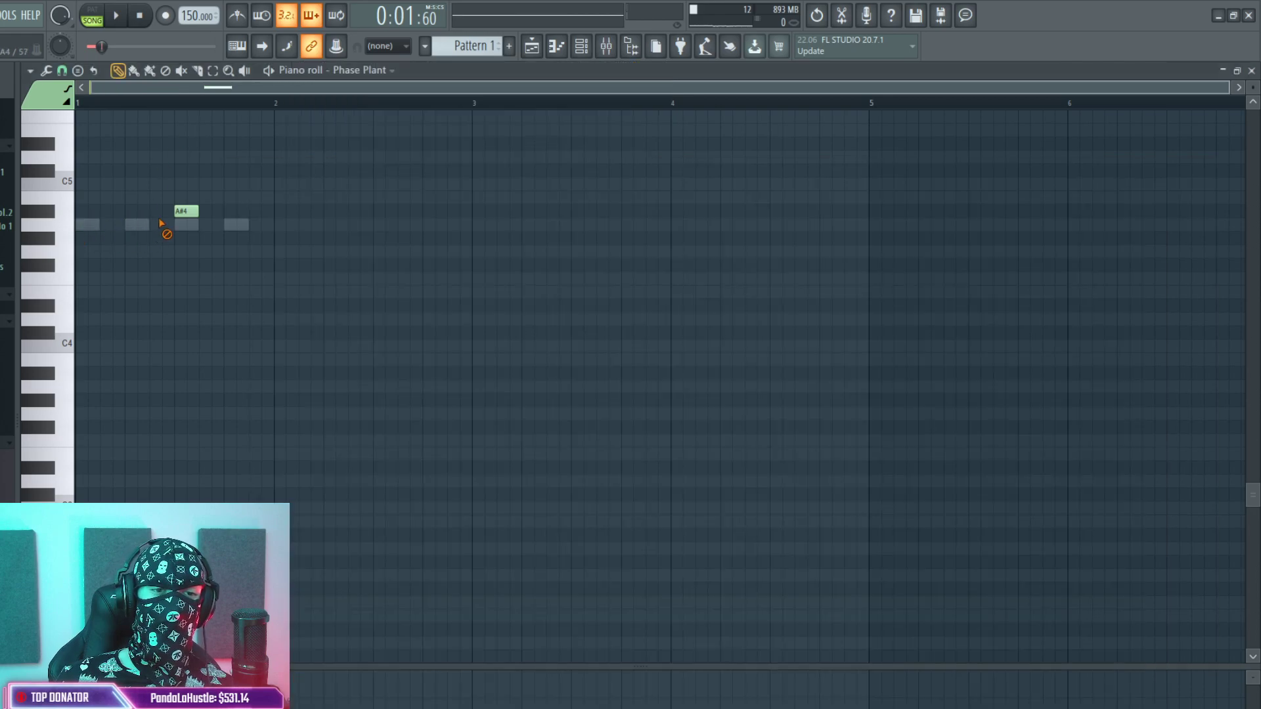
left_click(208, 227)
left_click_drag(199, 225, 187, 224)
left_click(581, 47)
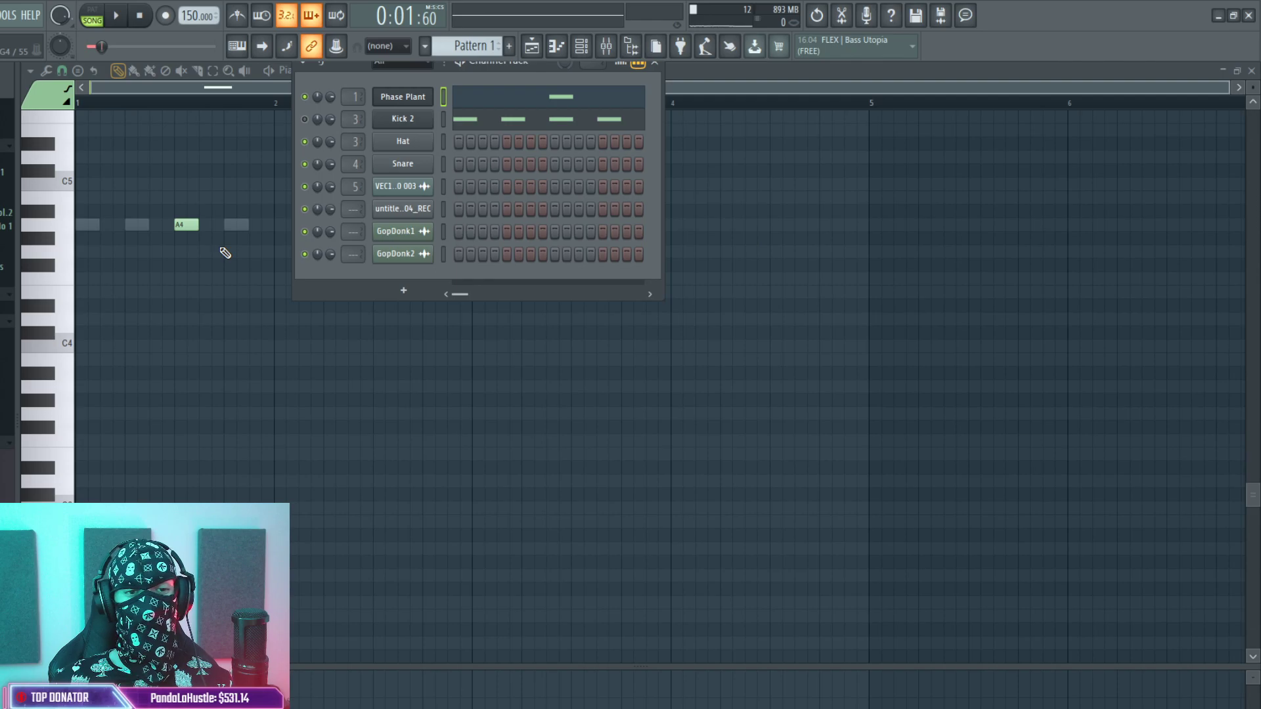
left_click(274, 106)
key("ctrl+a")
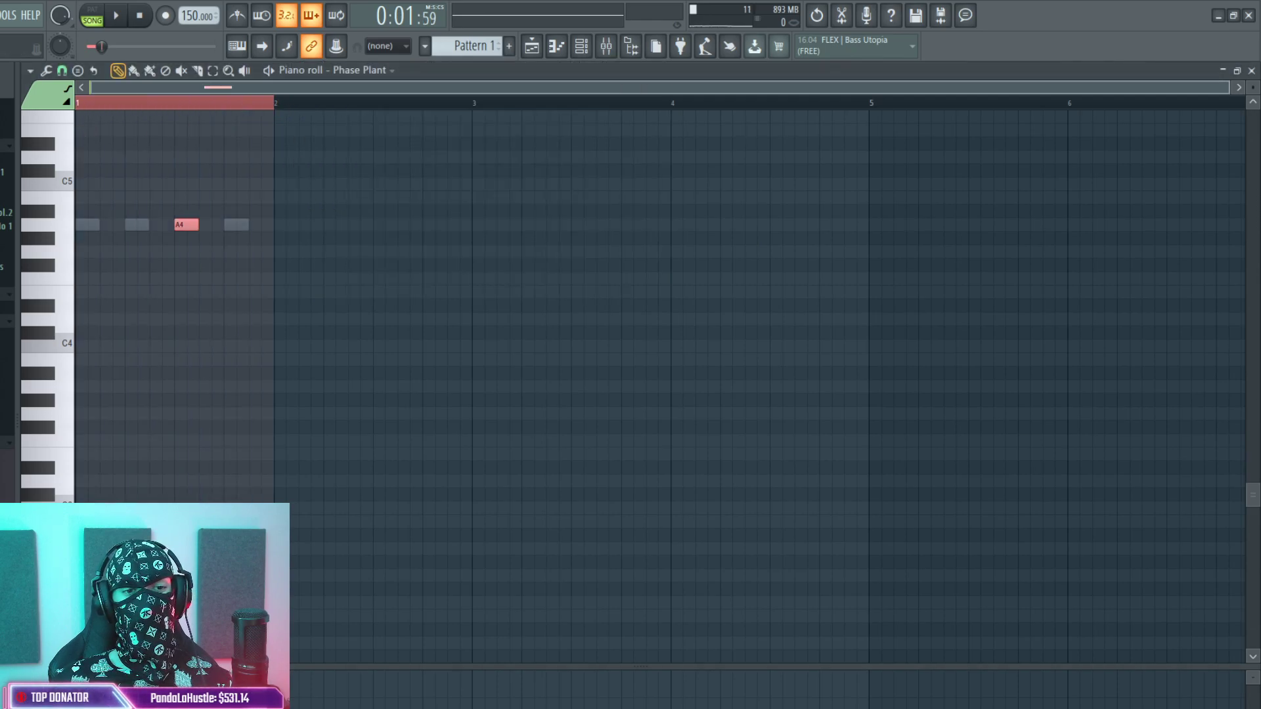
left_click_drag(480, 115, 473, 105)
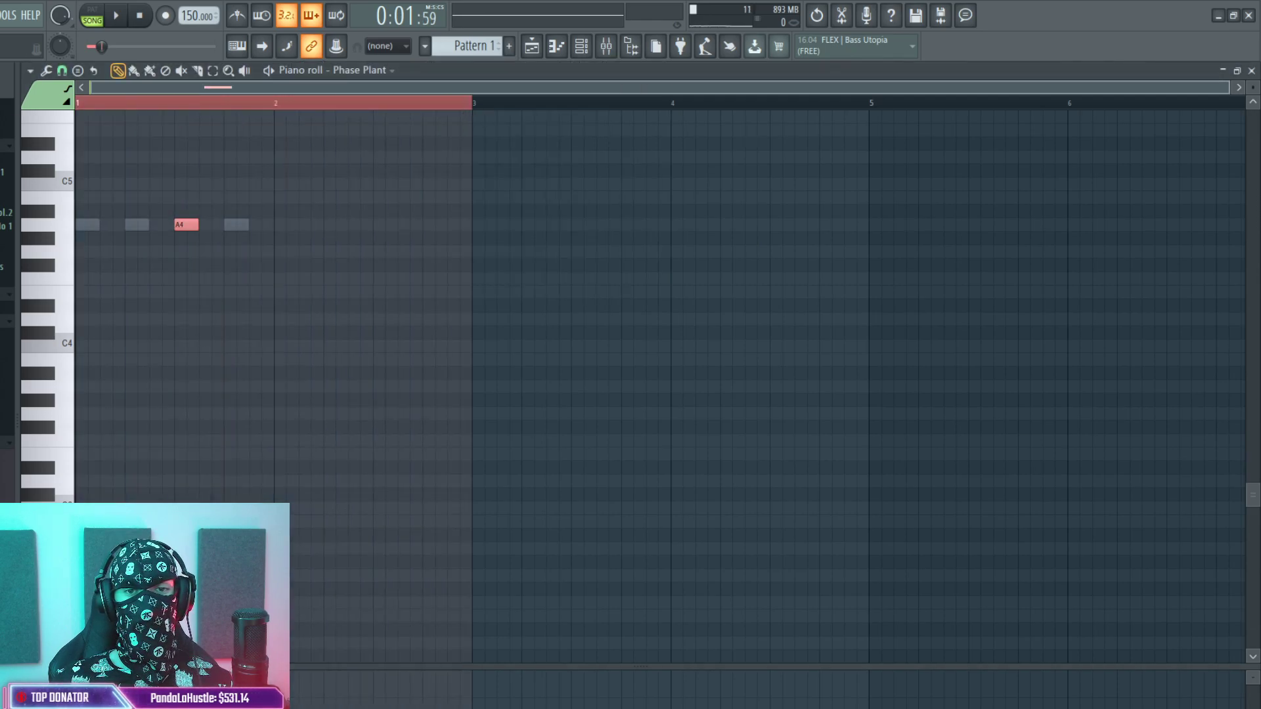
Open Edison on the mixer's Master track and delete the previous GopDonk7 audio.
left_click(598, 54)
left_click(607, 56)
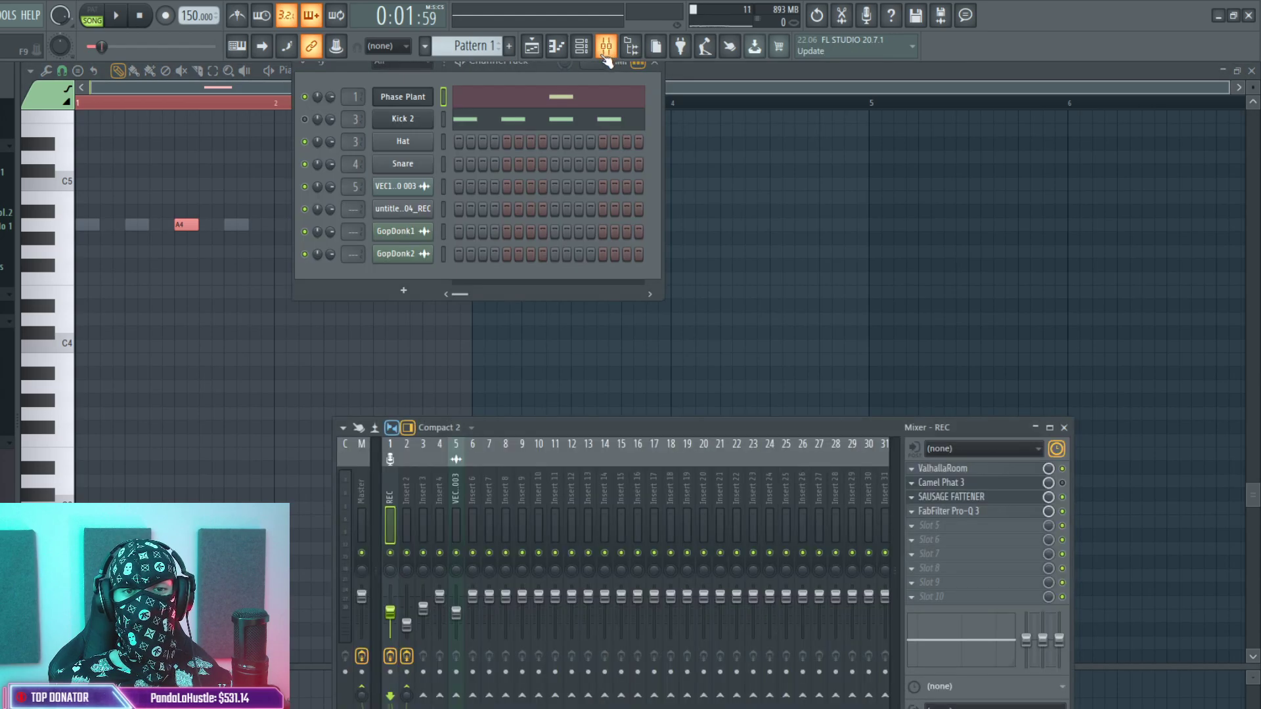
left_click(372, 480)
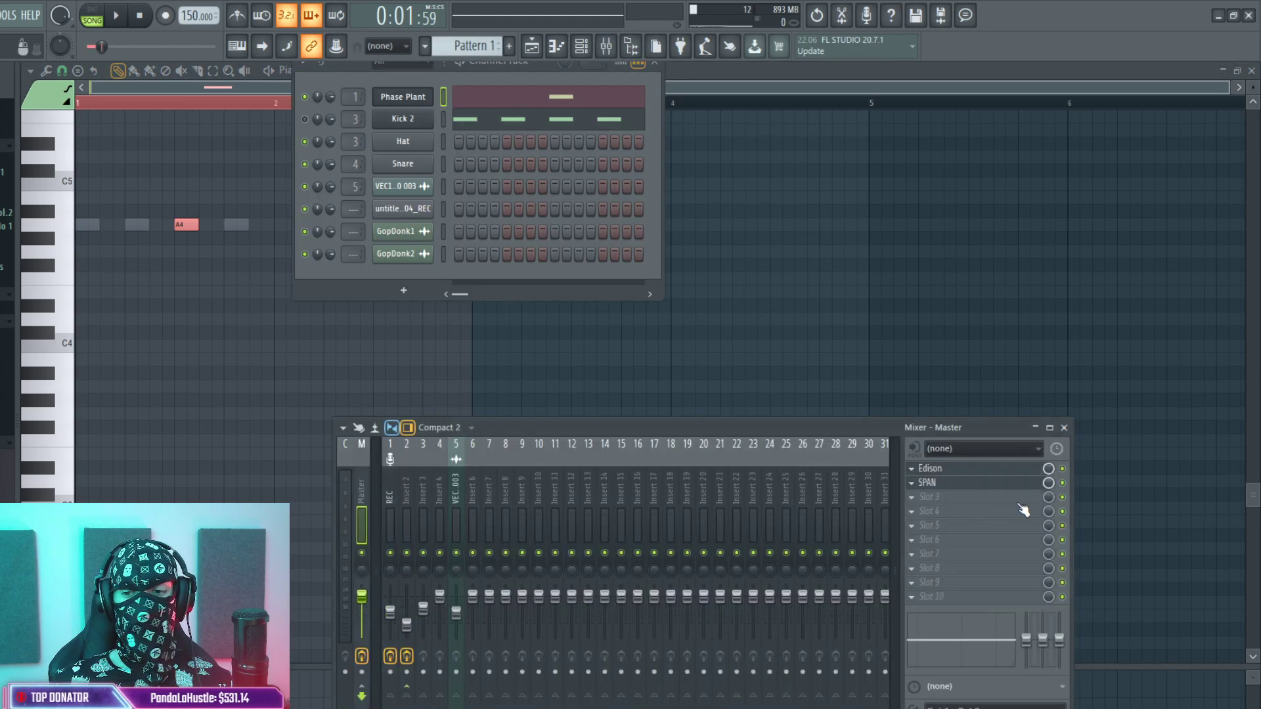
left_click(998, 470)
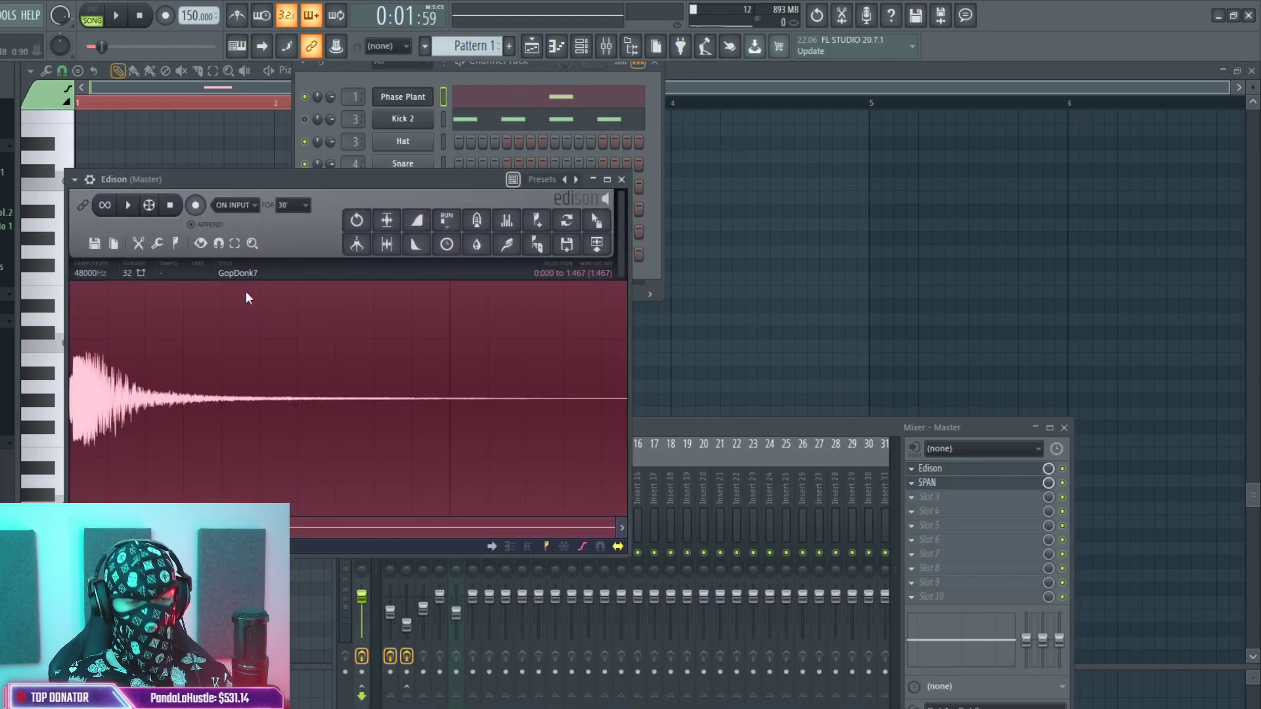
key("Delete")
Record a single pass of the A4 donk into Edison.
key("space")
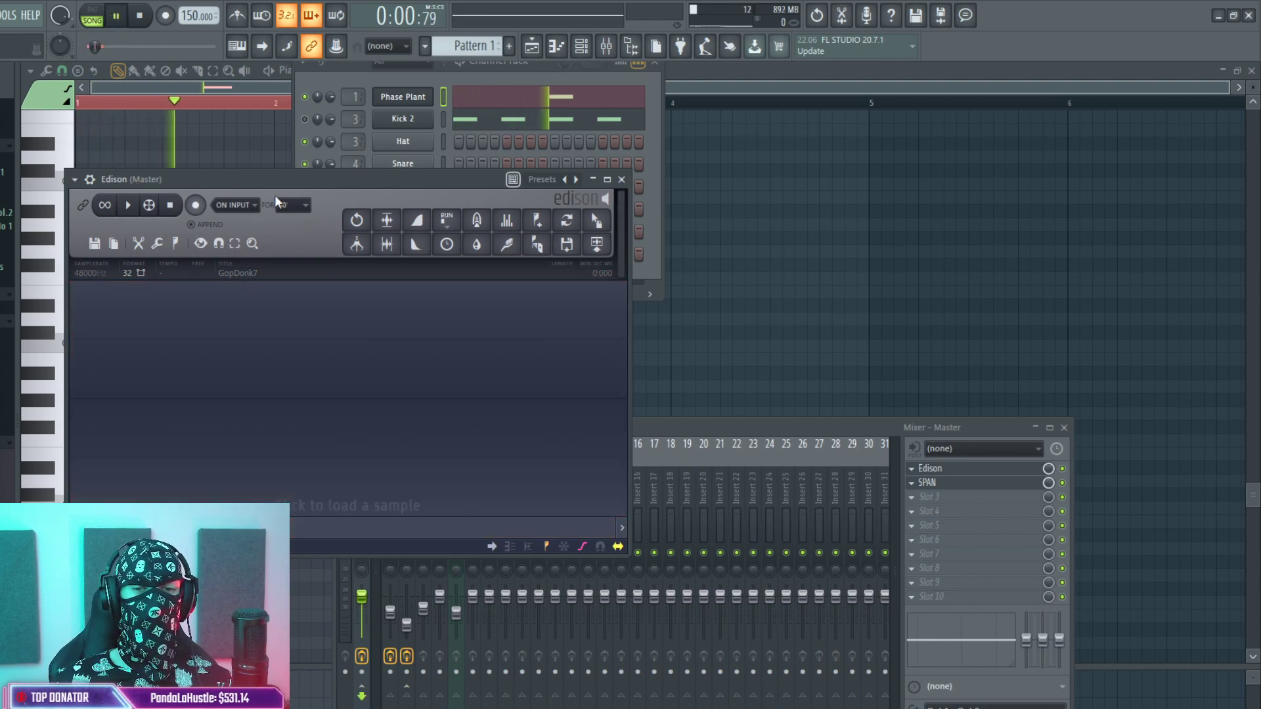
left_click(195, 205)
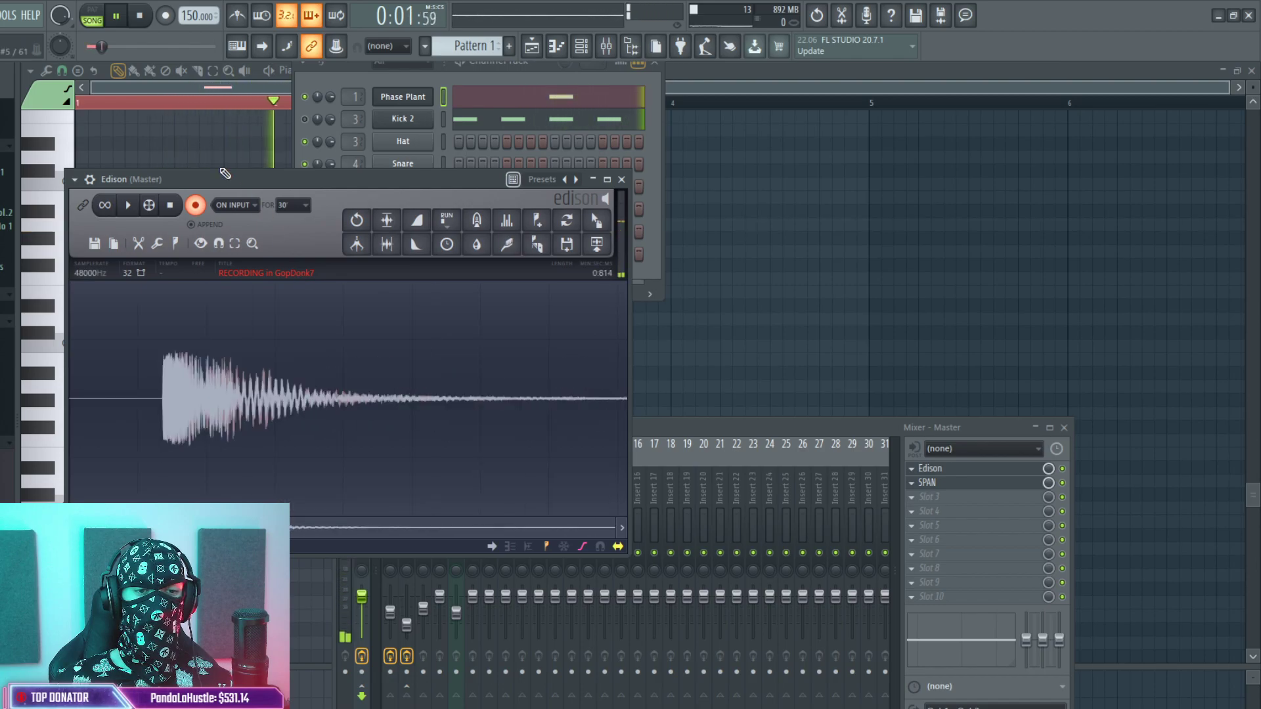
left_click(140, 15)
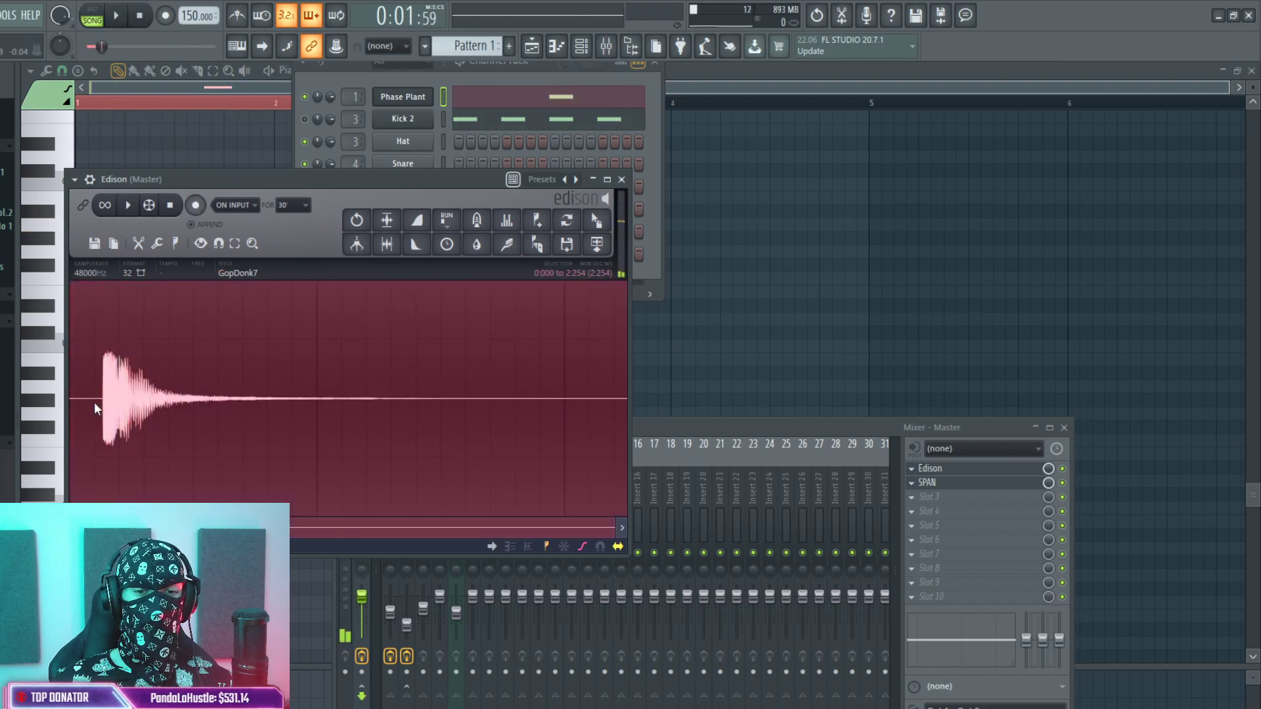
Trim about 0.136 s of leading silence and the excess tail from the donk recording in Edison.
left_click_drag(129, 474, 323, 408)
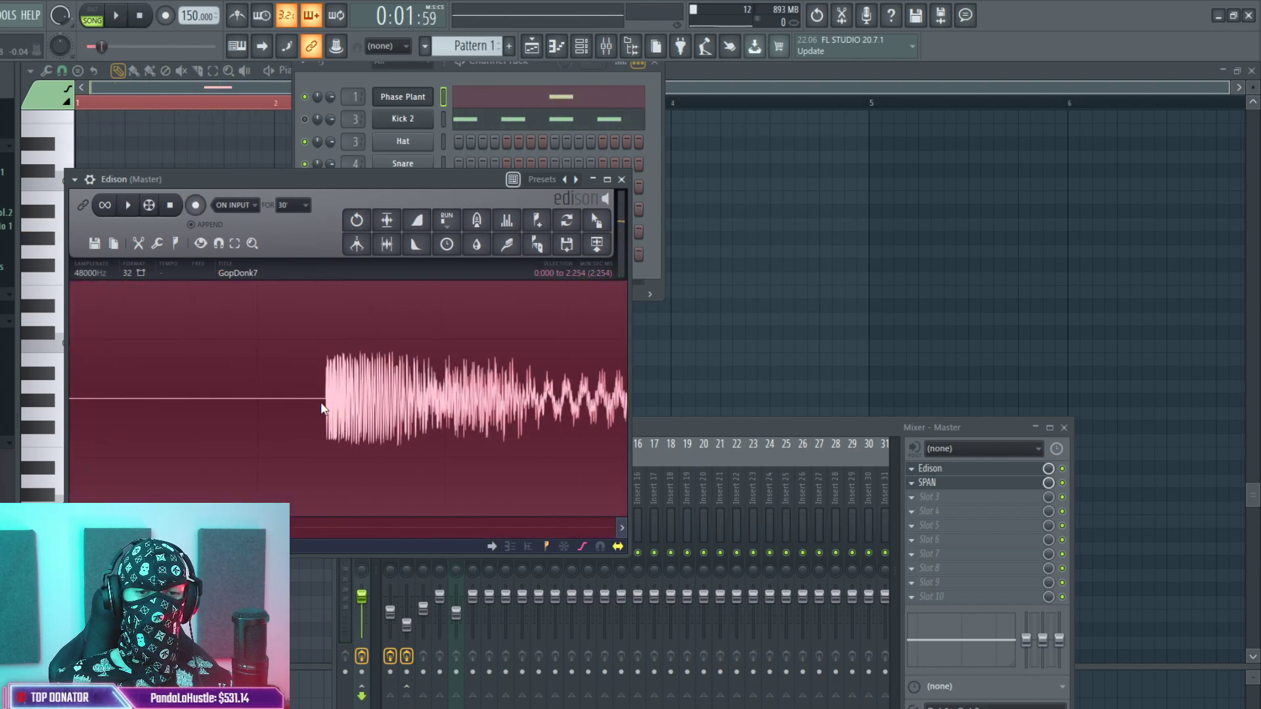
scroll(236, 406, "up", 5)
scroll(489, 465, "down", 5)
scroll(427, 437, "down", 2)
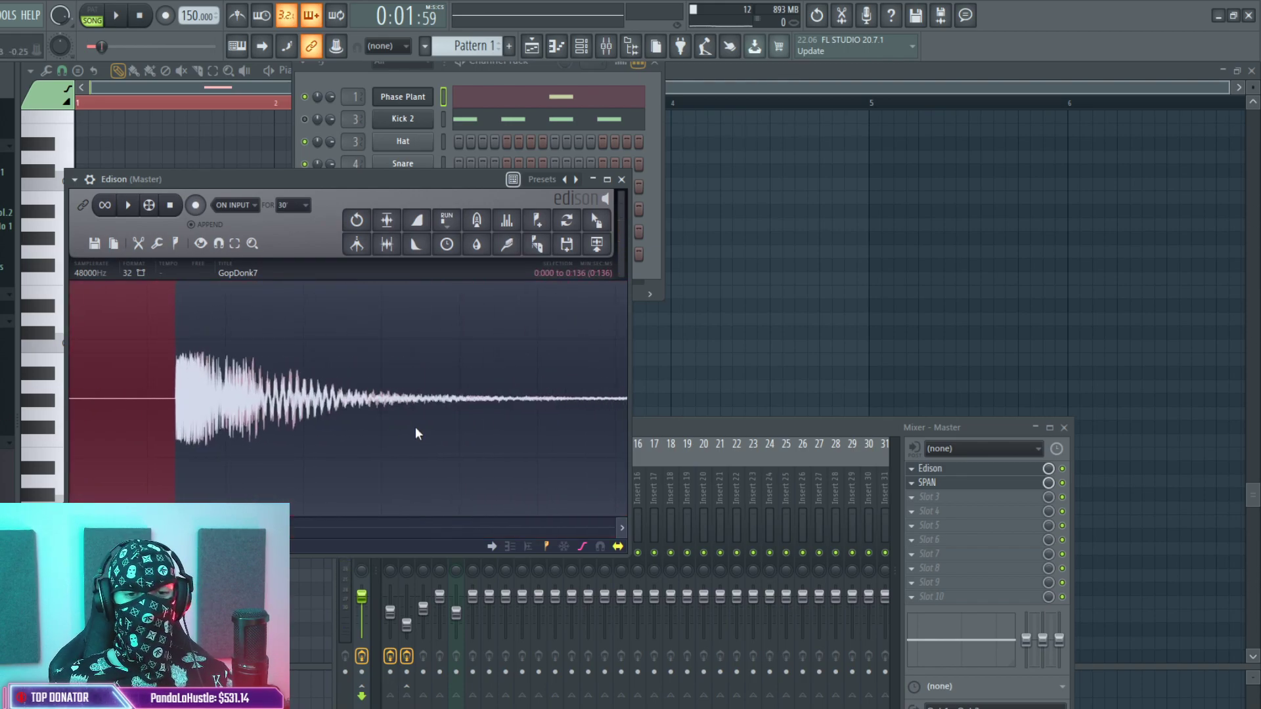
key("Delete")
left_click_drag(367, 399, 645, 419)
key("Delete")
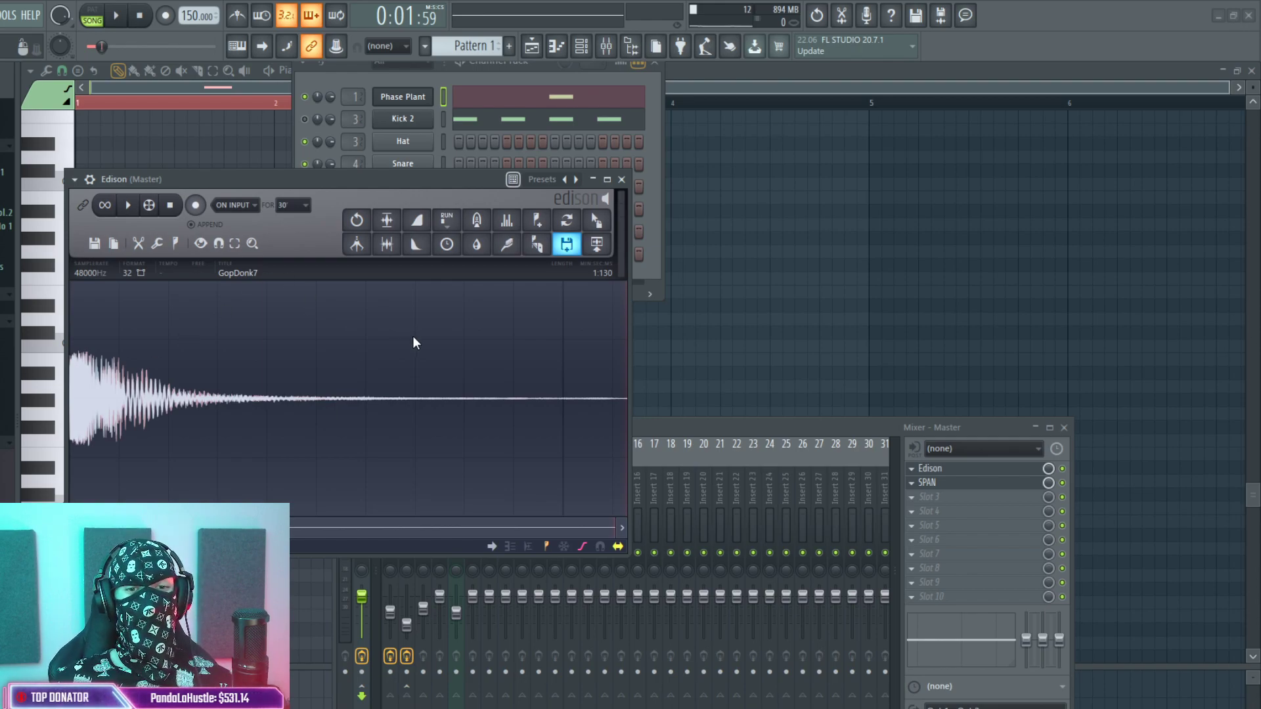
Return to Phase Plant, set the top sine oscillator to -24 semitones and the sawtooth to -4, and adjust the sawtooth's Analog Phase modulation.
key("space")
left_click(402, 97)
key("space")
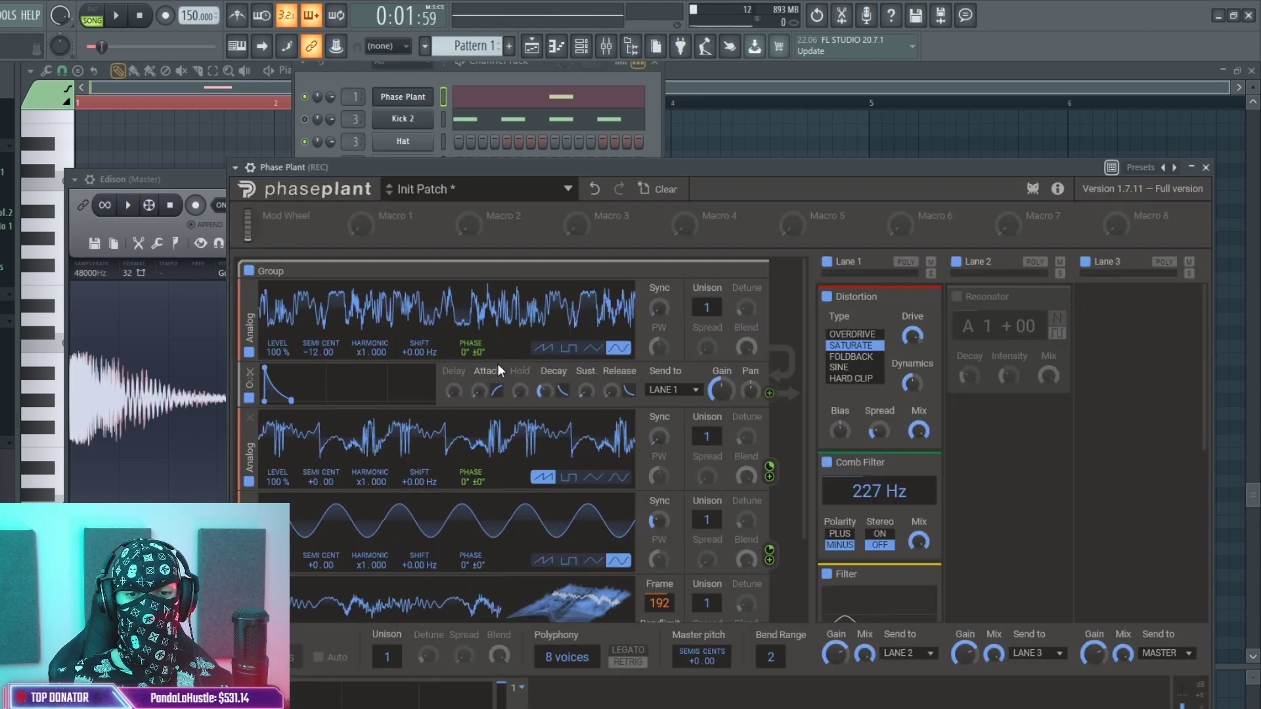
left_click_drag(310, 350, 309, 374)
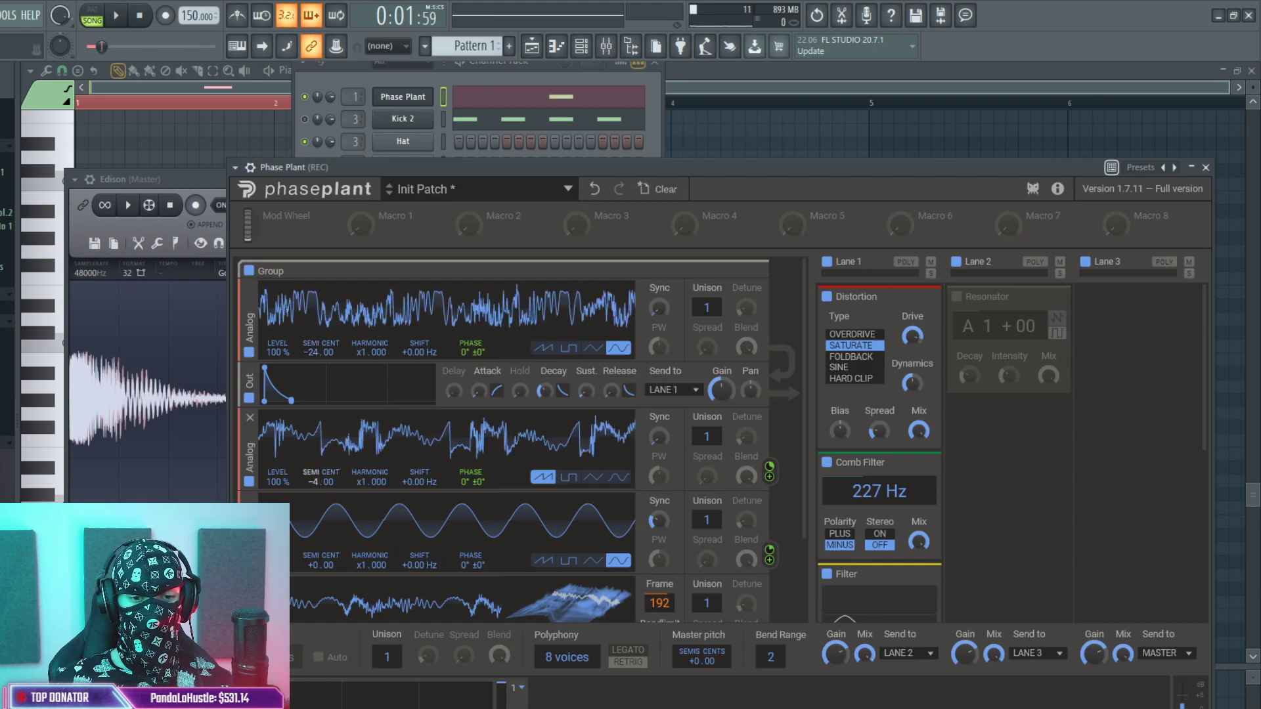
mouse_move(771, 468)
left_mouse_down()
mouse_move(771, 486)
mouse_move(770, 464)
left_mouse_up()
key("space")
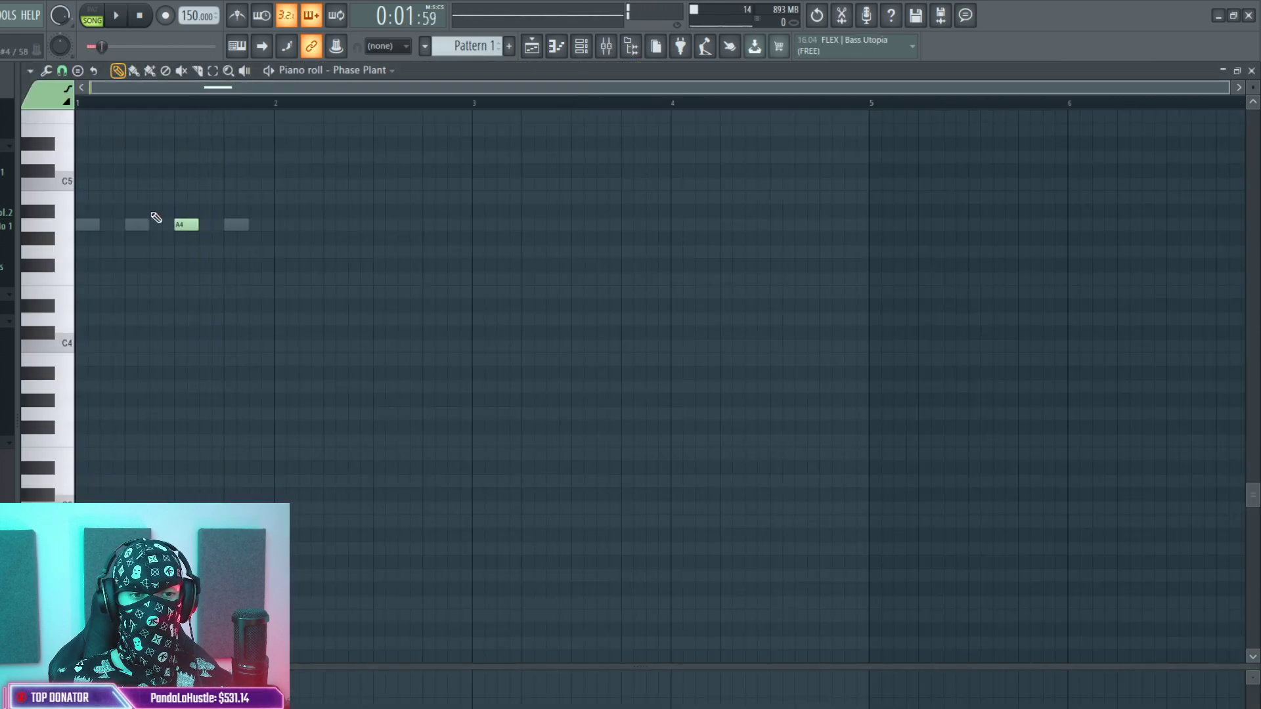
Fill in the A4 pattern with a three-step note on beat two, start playback and reopen Phase Plant.
left_click_drag(130, 225, 154, 225)
key("space")
left_click(581, 46)
left_click(403, 97)
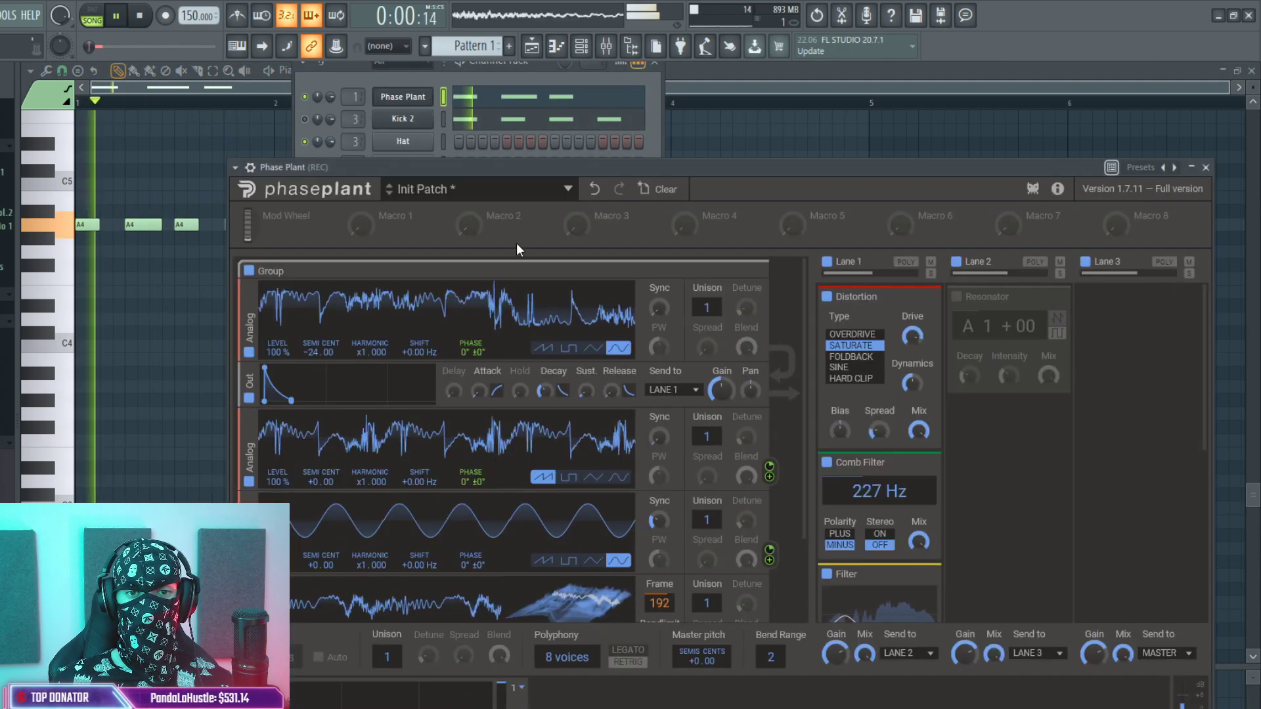
Lengthen the decay of the output envelope to about 292 ms.
left_click_drag(291, 401, 309, 401)
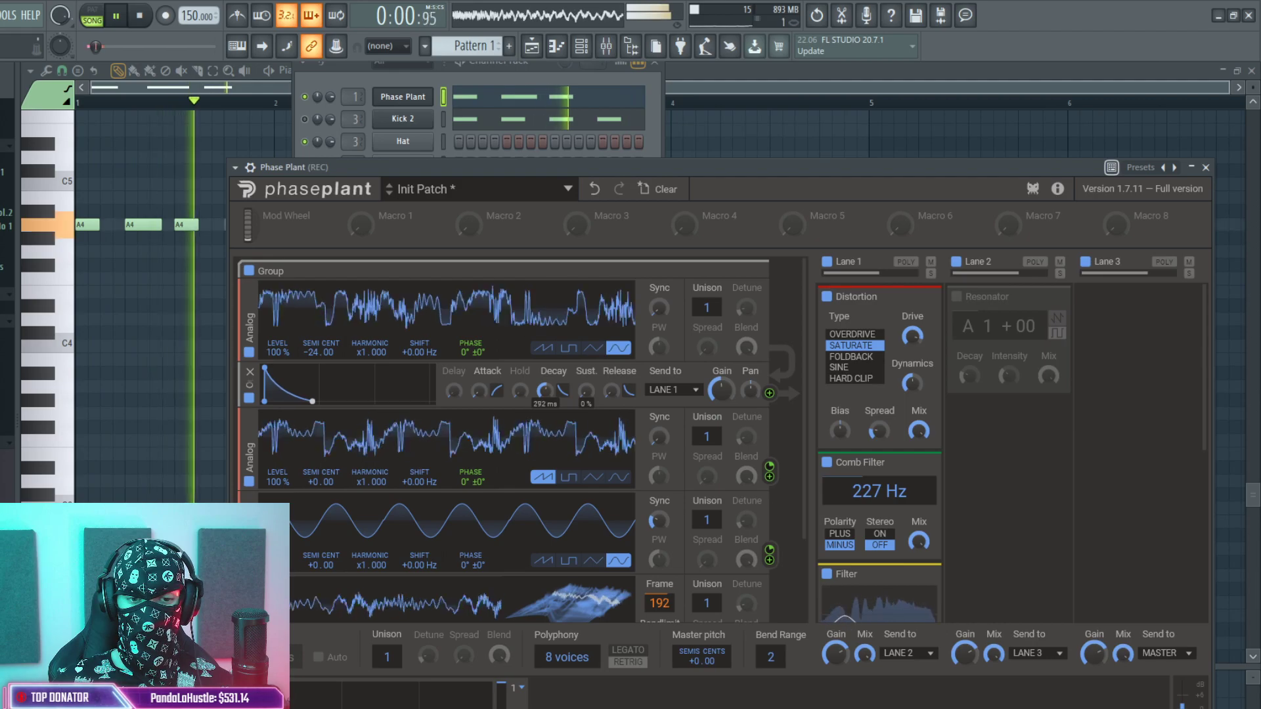
scroll(368, 421, "down", 2)
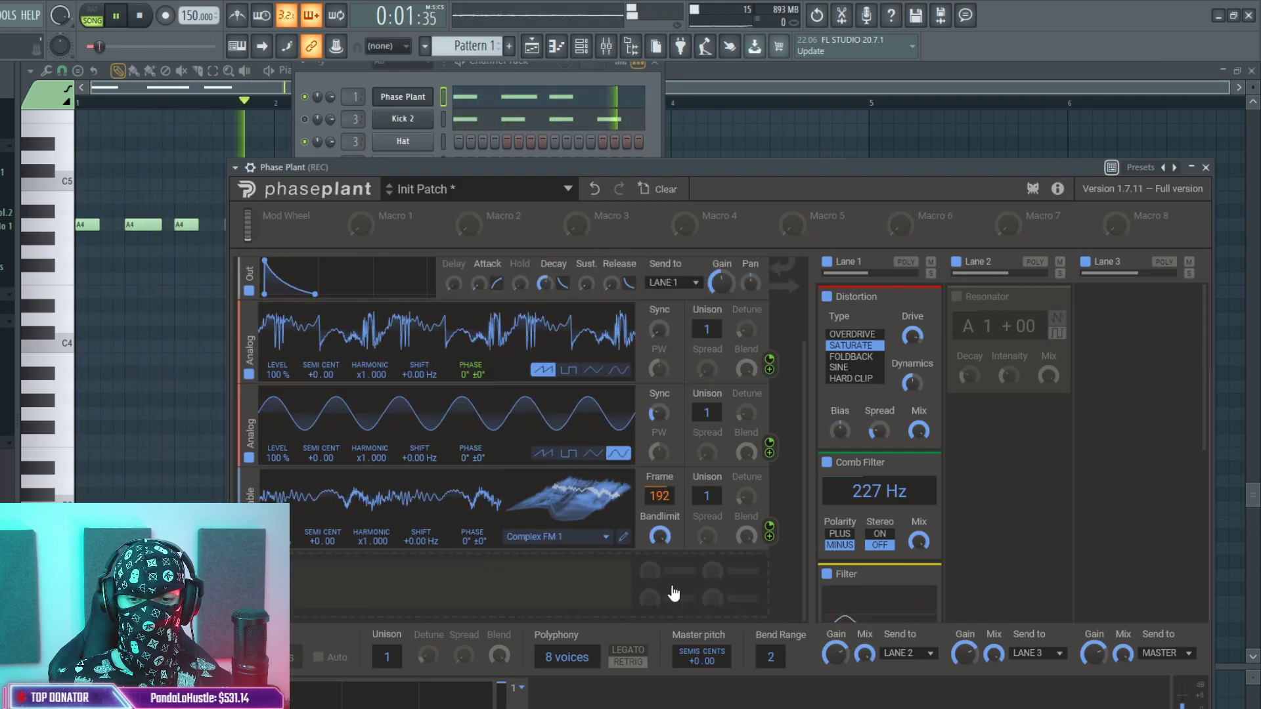
left_click_drag(689, 169, 703, 121)
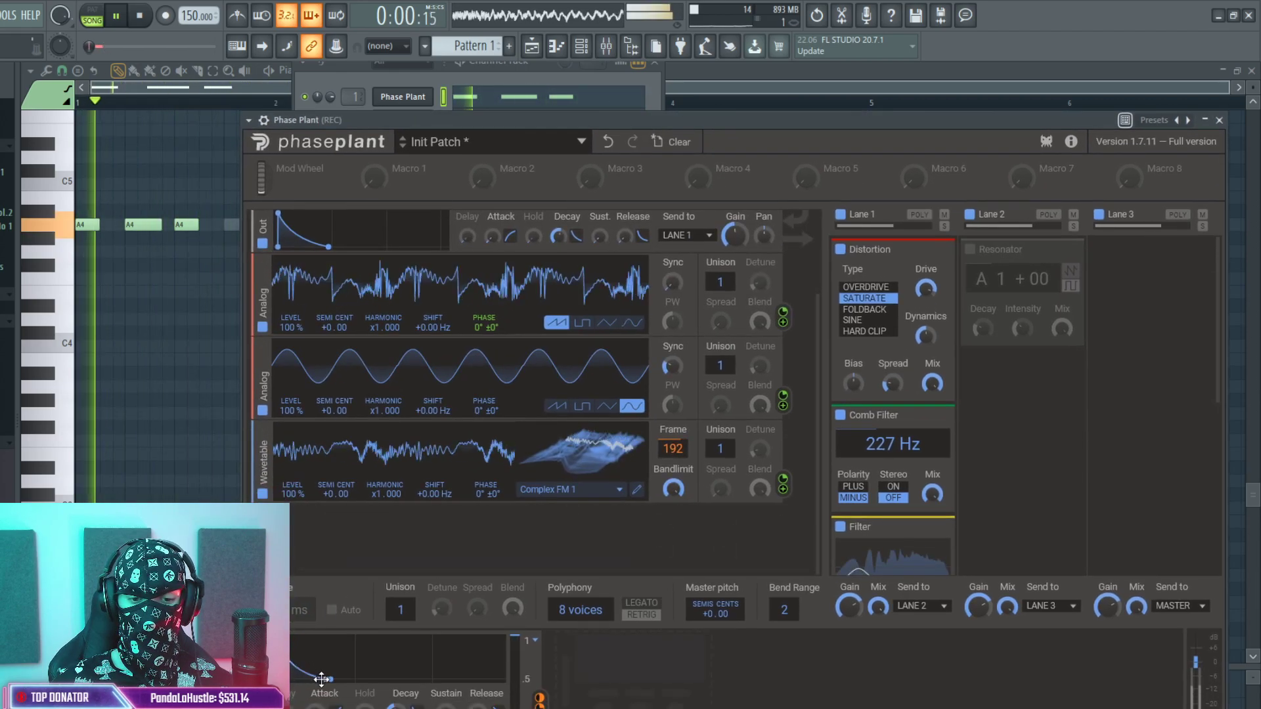
scroll(441, 344, "up", 1)
scroll(441, 344, "up", 2)
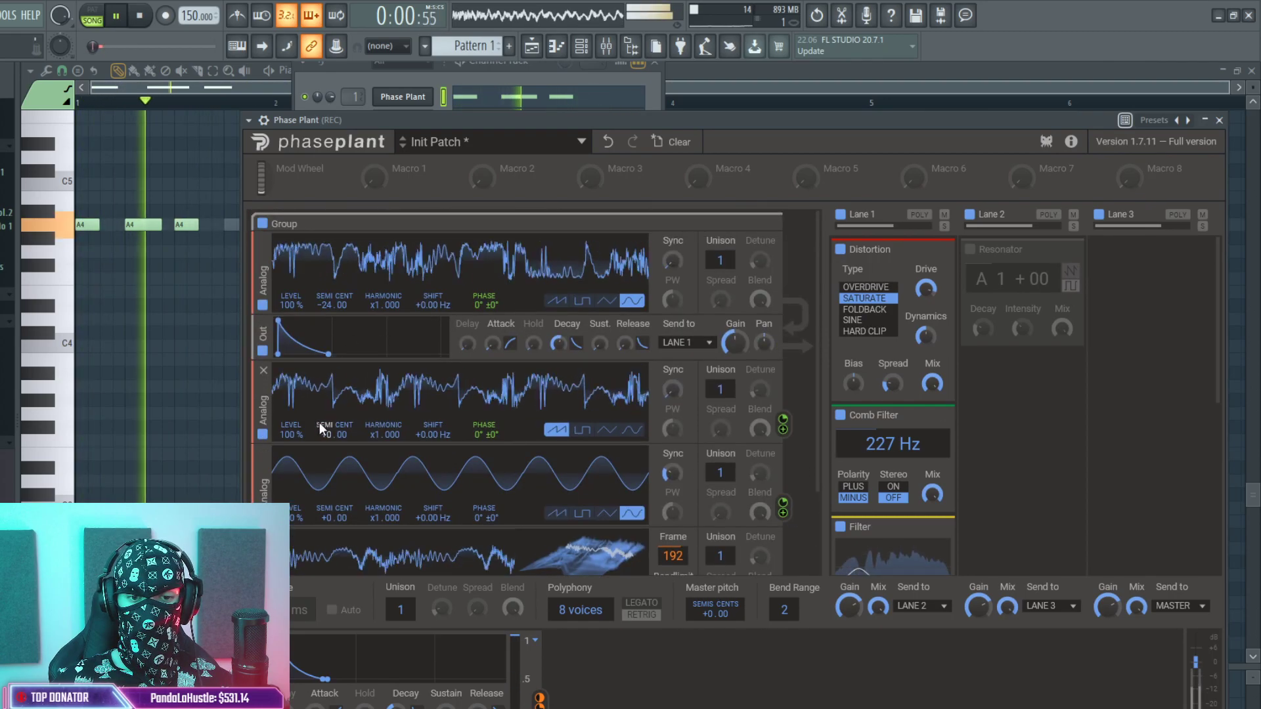
Set the second Analog oscillator to -12 semitones with a sine wave, and the third oscillator's Analog Phase modulation to about 18%.
left_click_drag(332, 434, 332, 460)
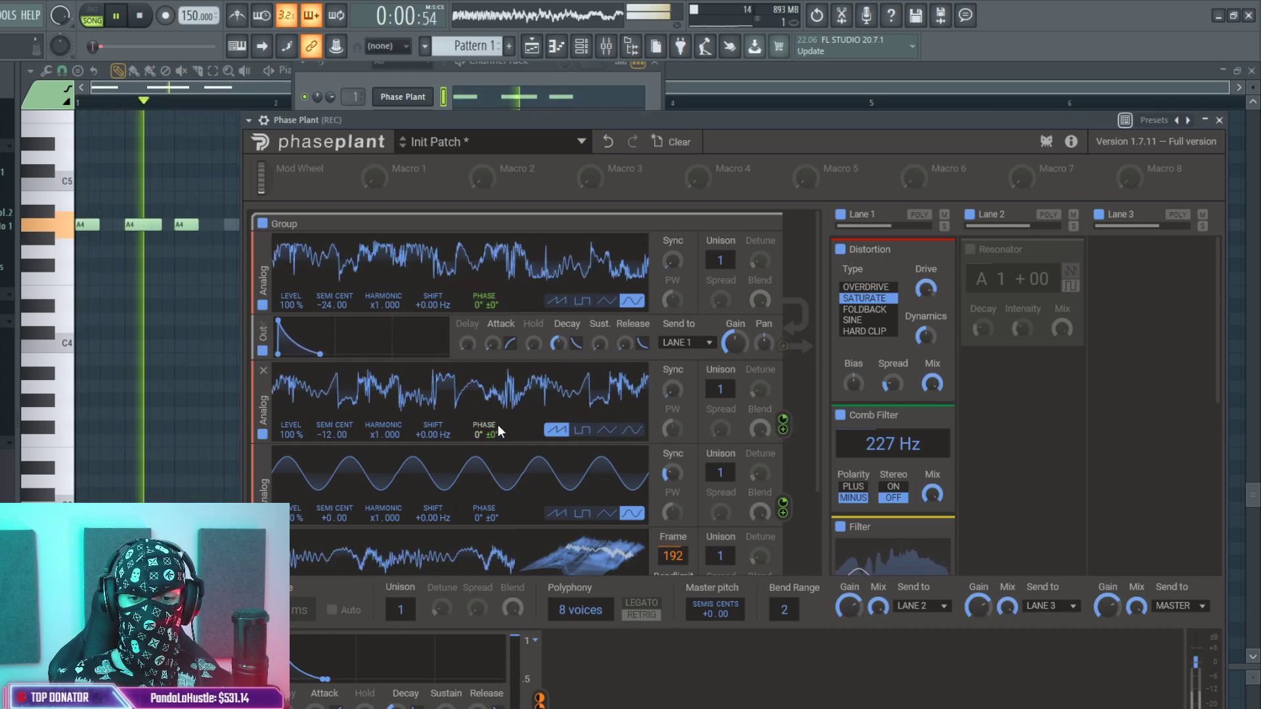
scroll(790, 509, "down", 2)
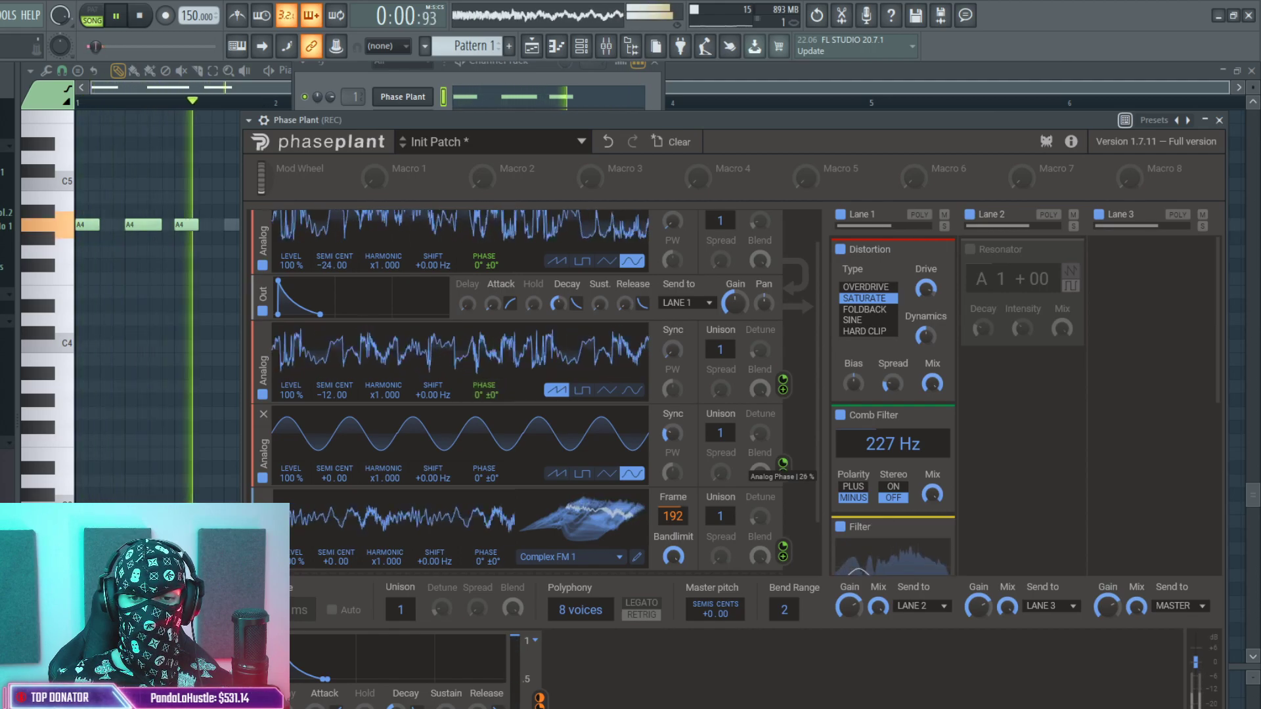
left_click(628, 391)
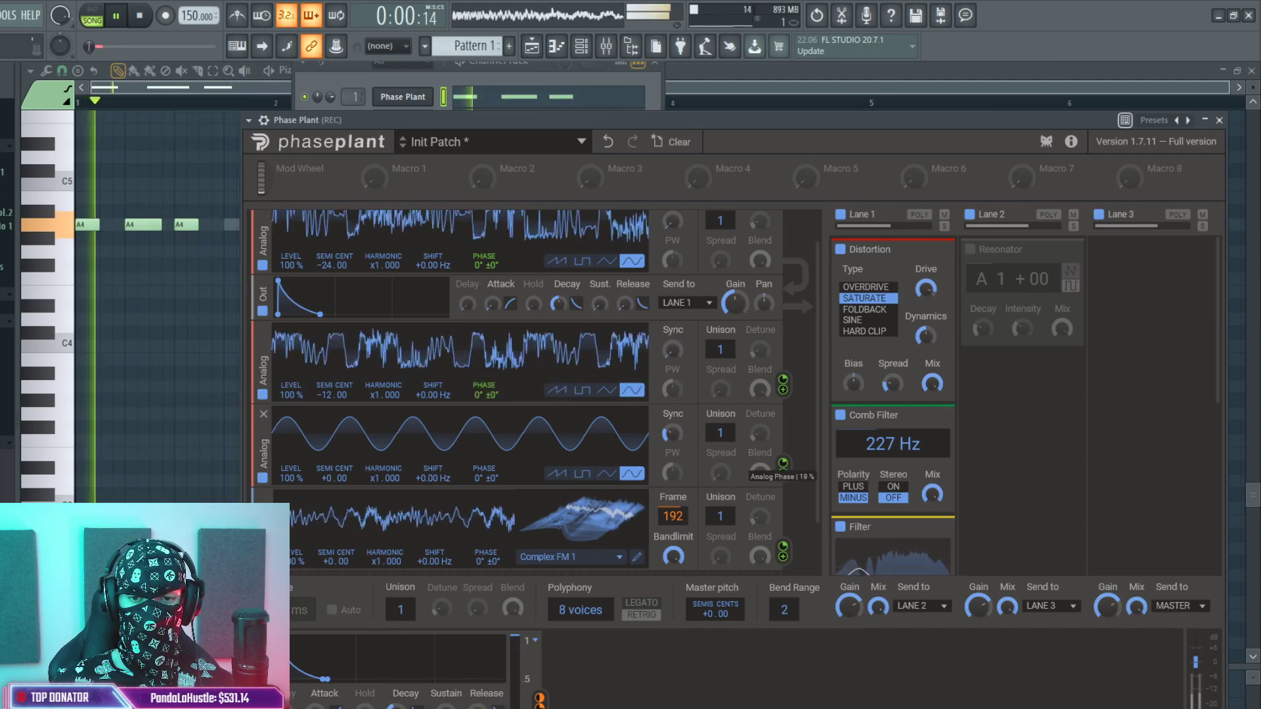
Load Camel Phat 3 on mixer track Insert 2 and play the donk pattern through it.
left_click(532, 46)
key("space")
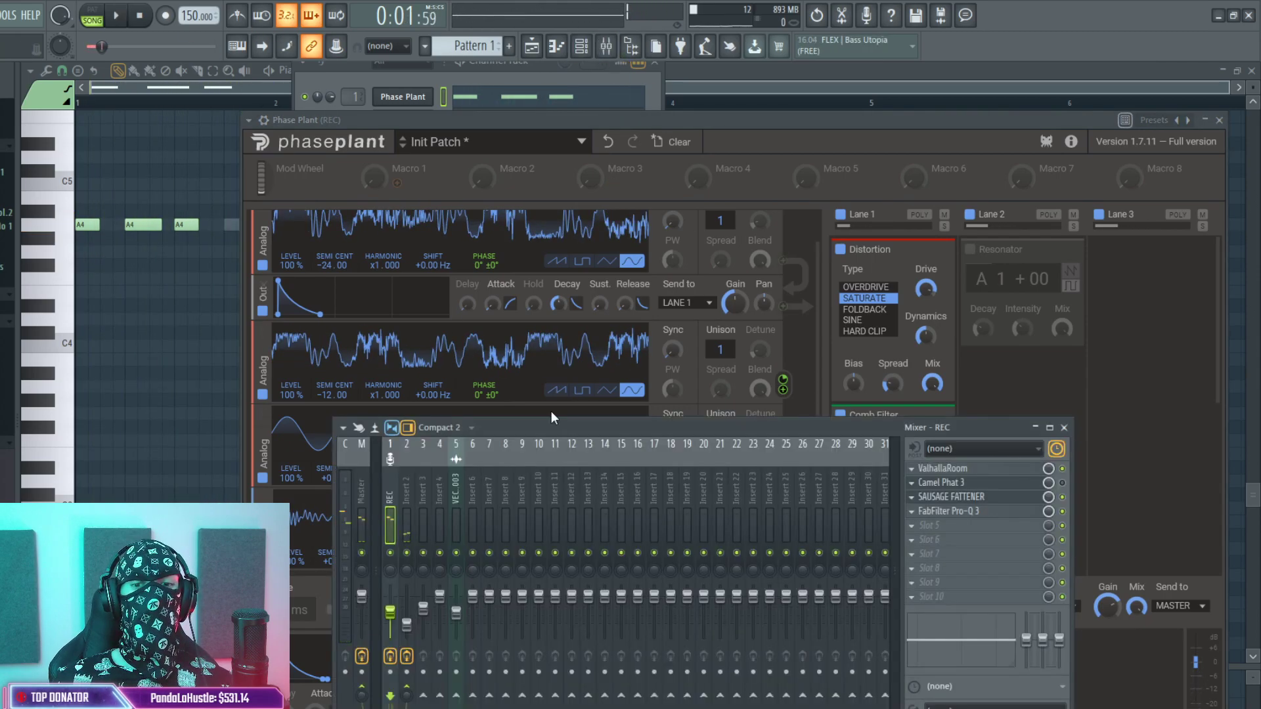
left_click(405, 502)
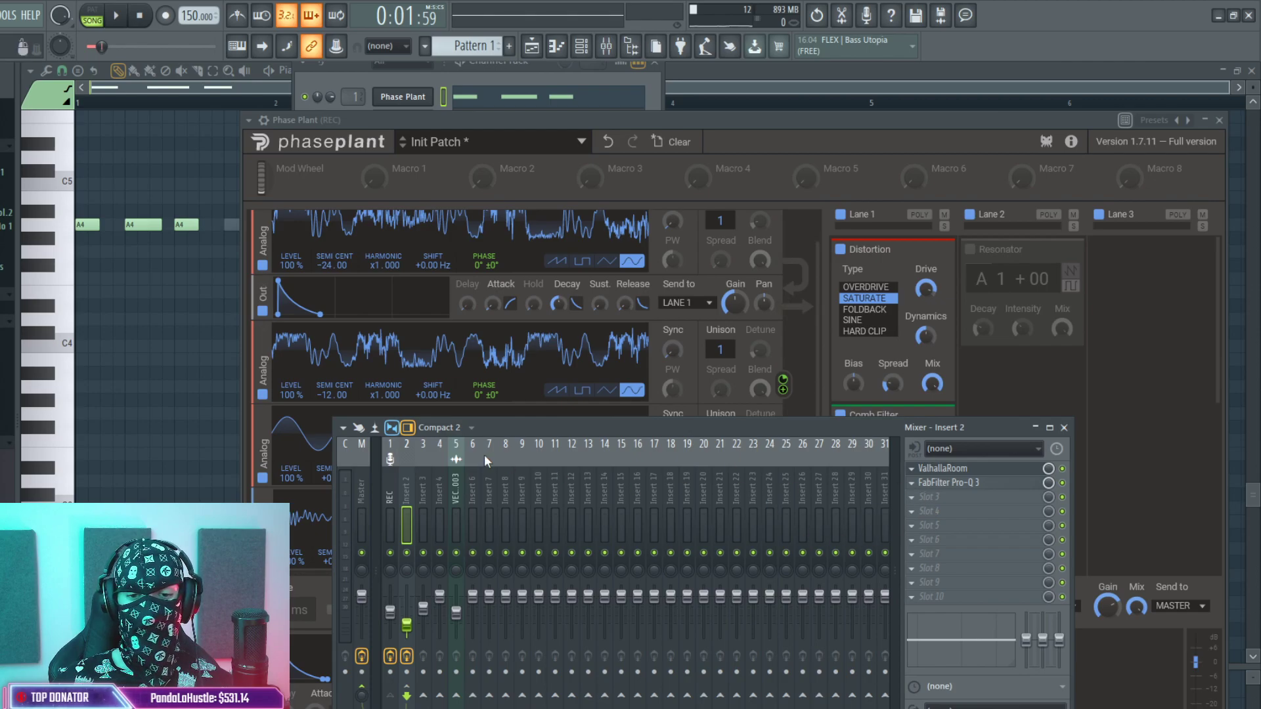
scroll(379, 502, "down", 2)
scroll(346, 496, "up", 2)
left_click(390, 499)
left_click(405, 499)
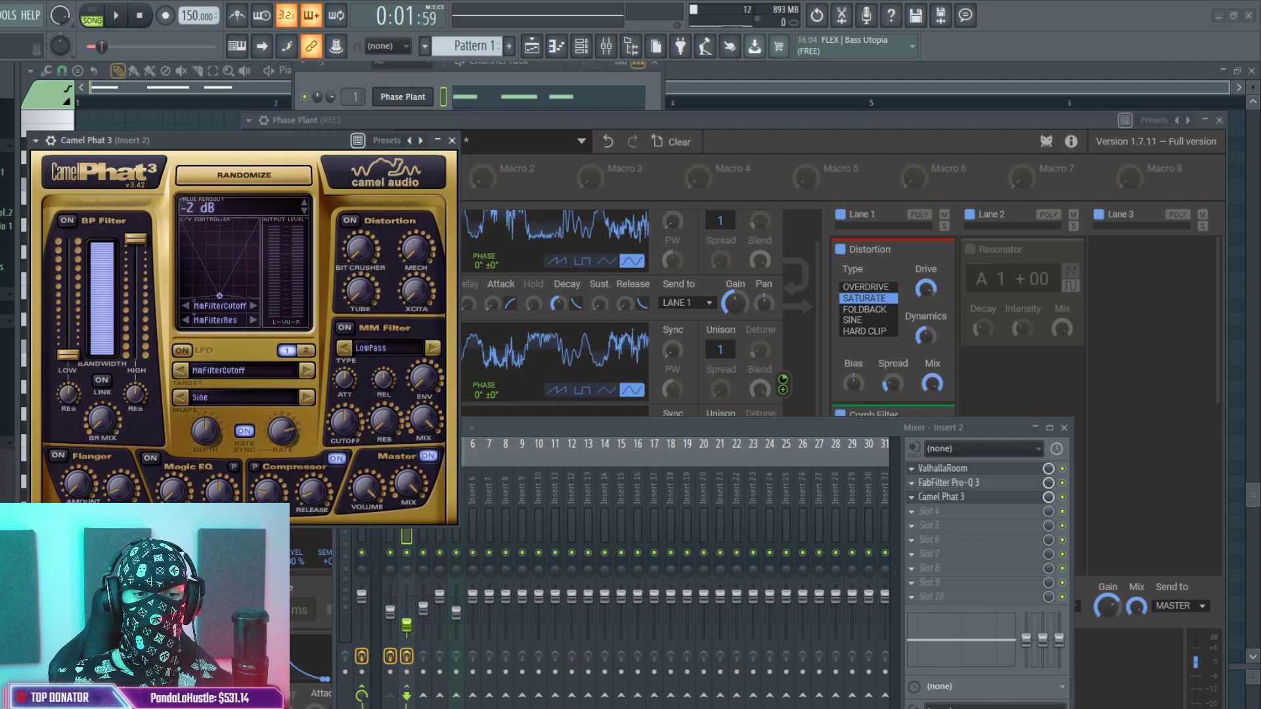
key("space")
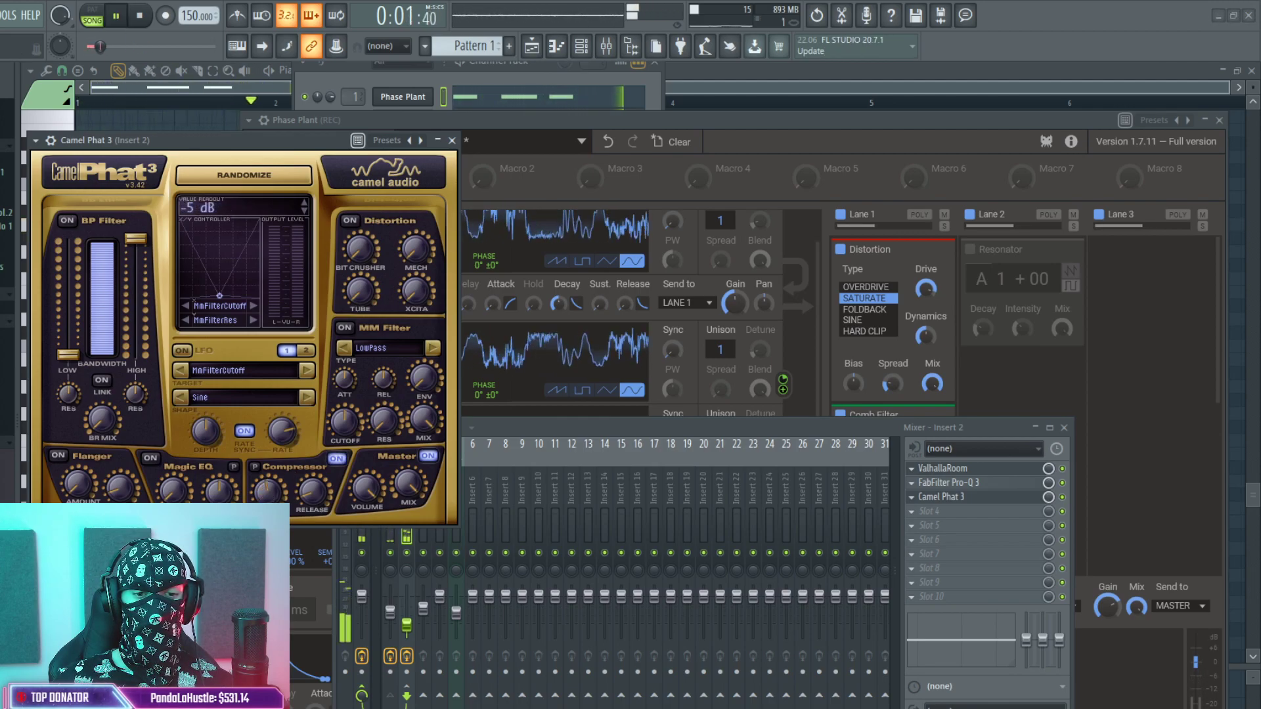
key("F9")
key("space")
Replace the Phase Plant pattern's notes with a single A4 note one beat long, and play it.
key("F6")
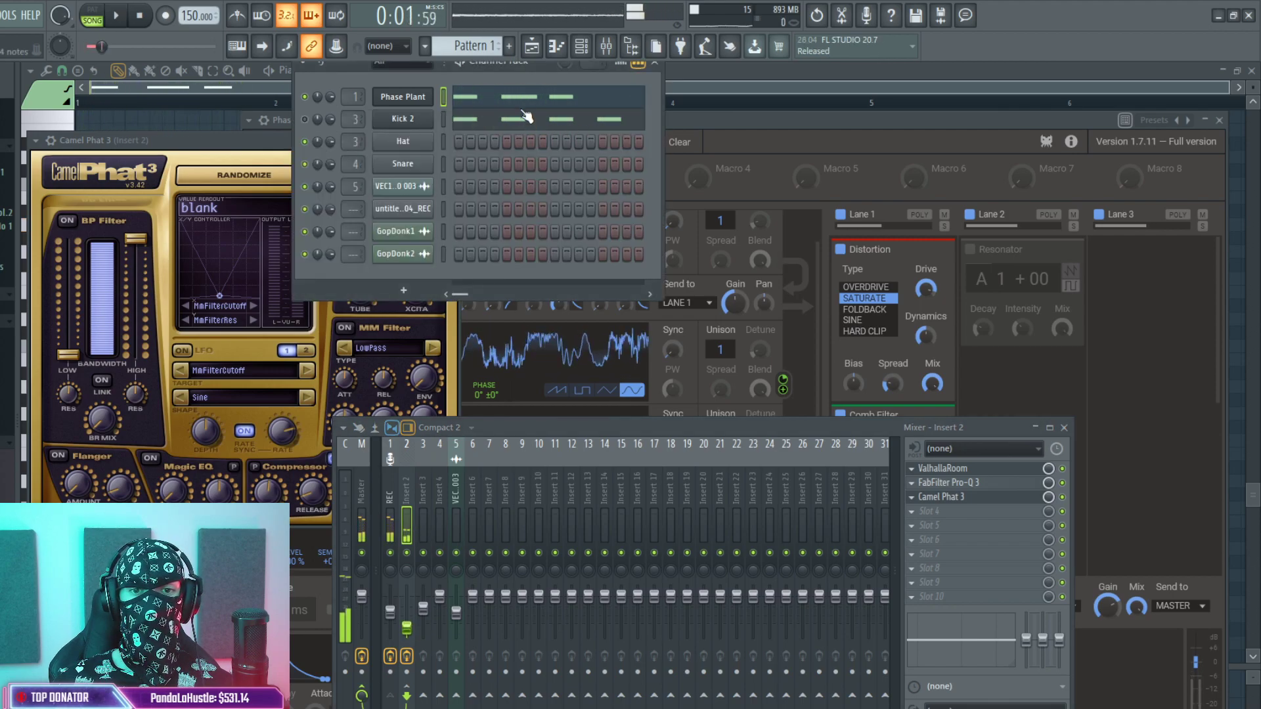
left_click(511, 103)
key("space")
left_click_drag(99, 225, 125, 234)
key("space")
key("space")
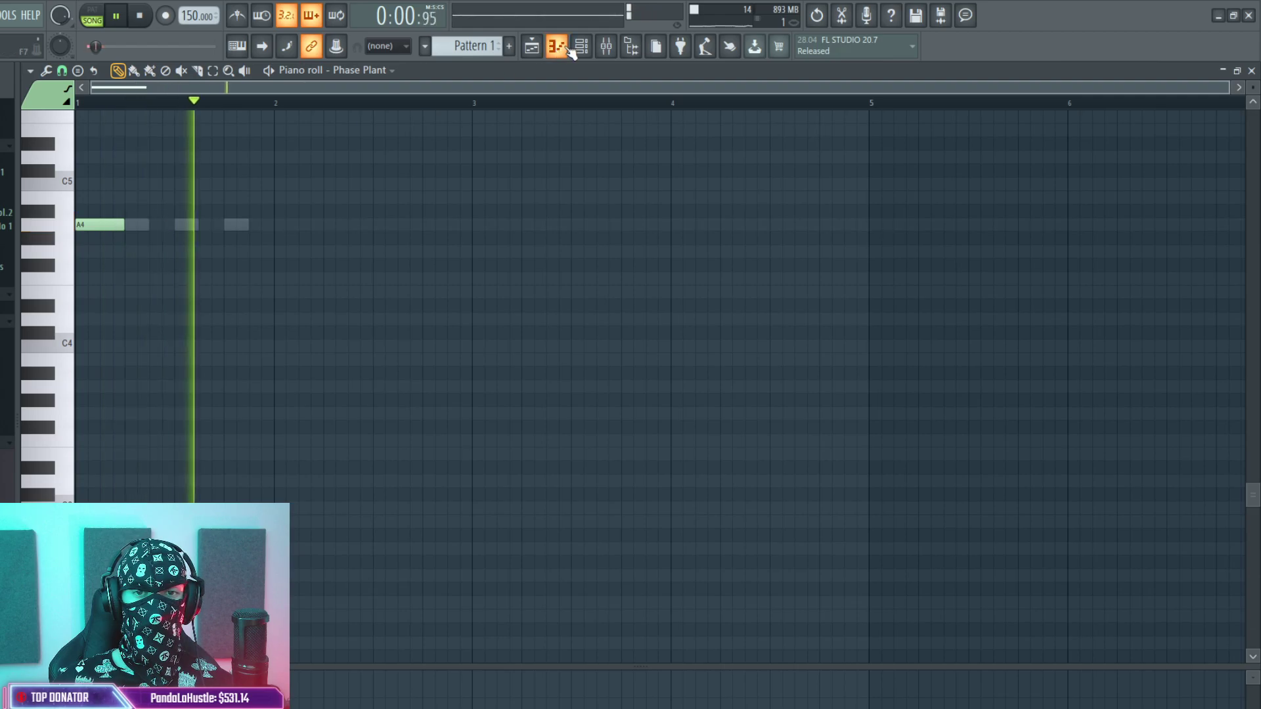
Reopen Phase Plant and set Analog Phase modulation to about 14% from the second oscillator and 24% from the third.
key("F6")
left_click(426, 98)
scroll(471, 291, "up", 1)
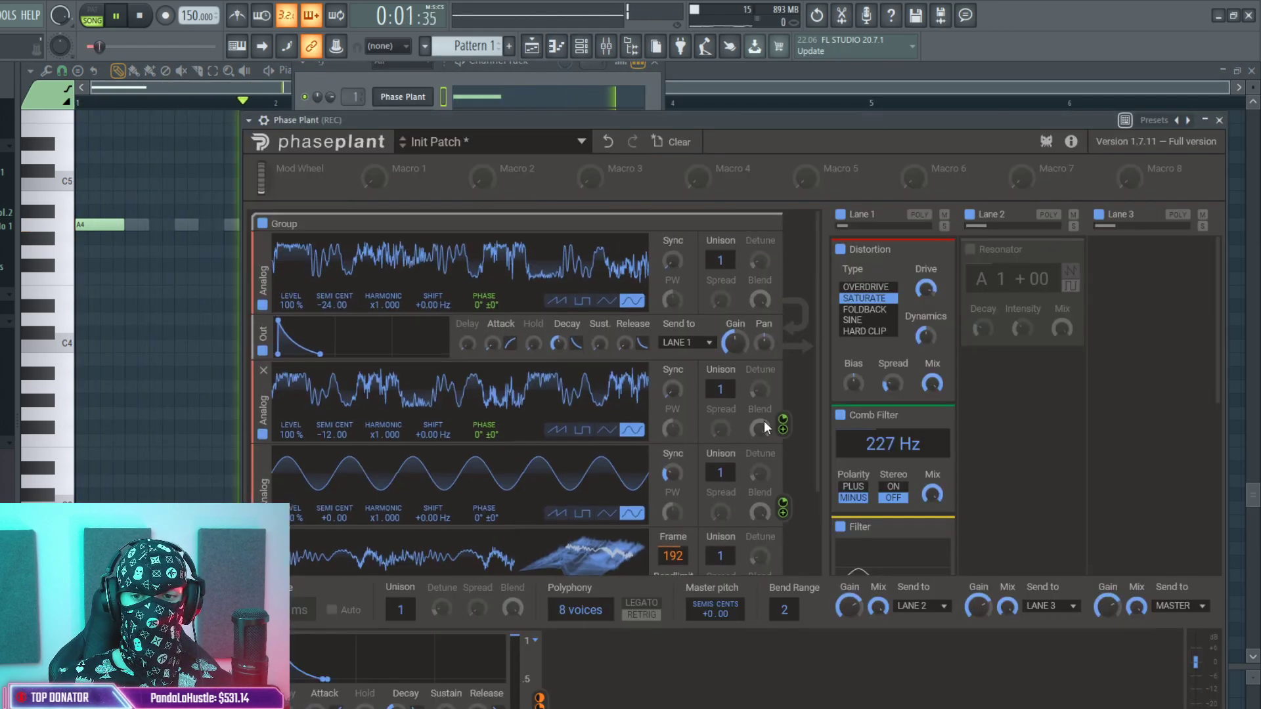
left_click_drag(783, 421, 783, 426)
left_click_drag(783, 503, 783, 511)
left_click_drag(783, 420, 783, 435)
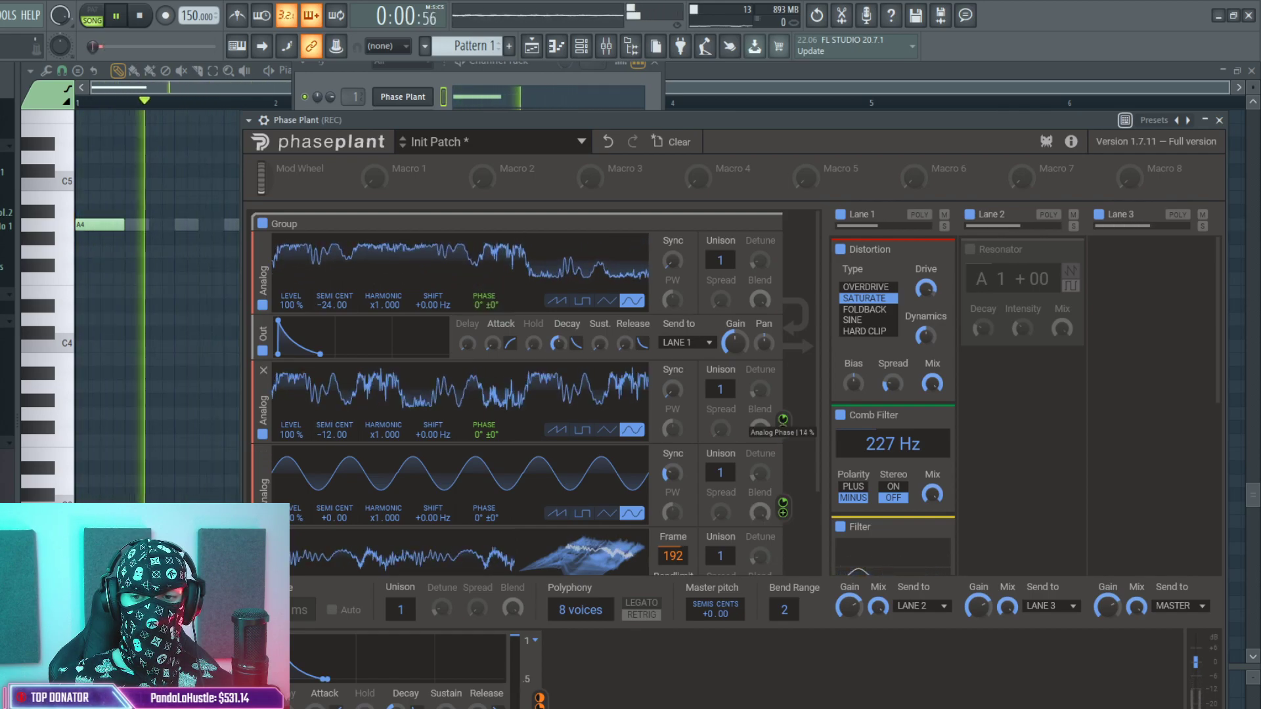
mouse_move(783, 504)
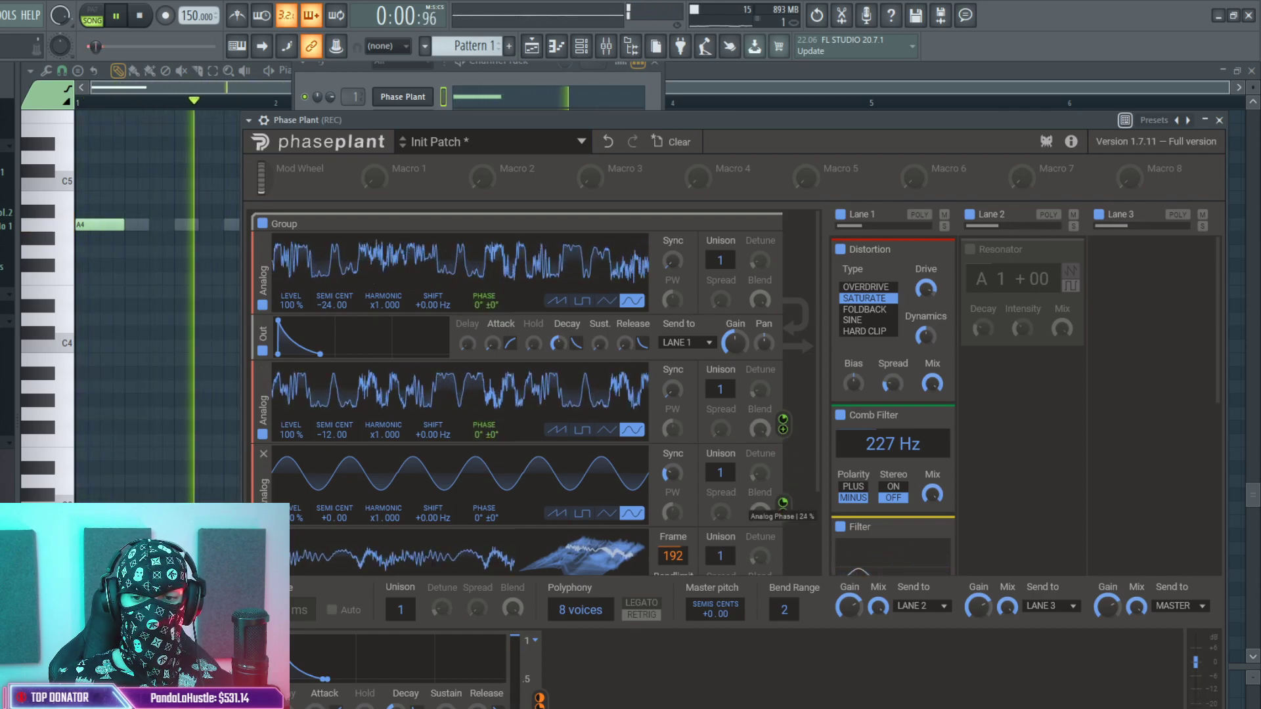
Fine-tune the wavetable oscillator's phase modulation and set the Transient Shaper's Attack to about -4%.
scroll(788, 499, "down", 2)
left_click_drag(783, 507, 783, 510)
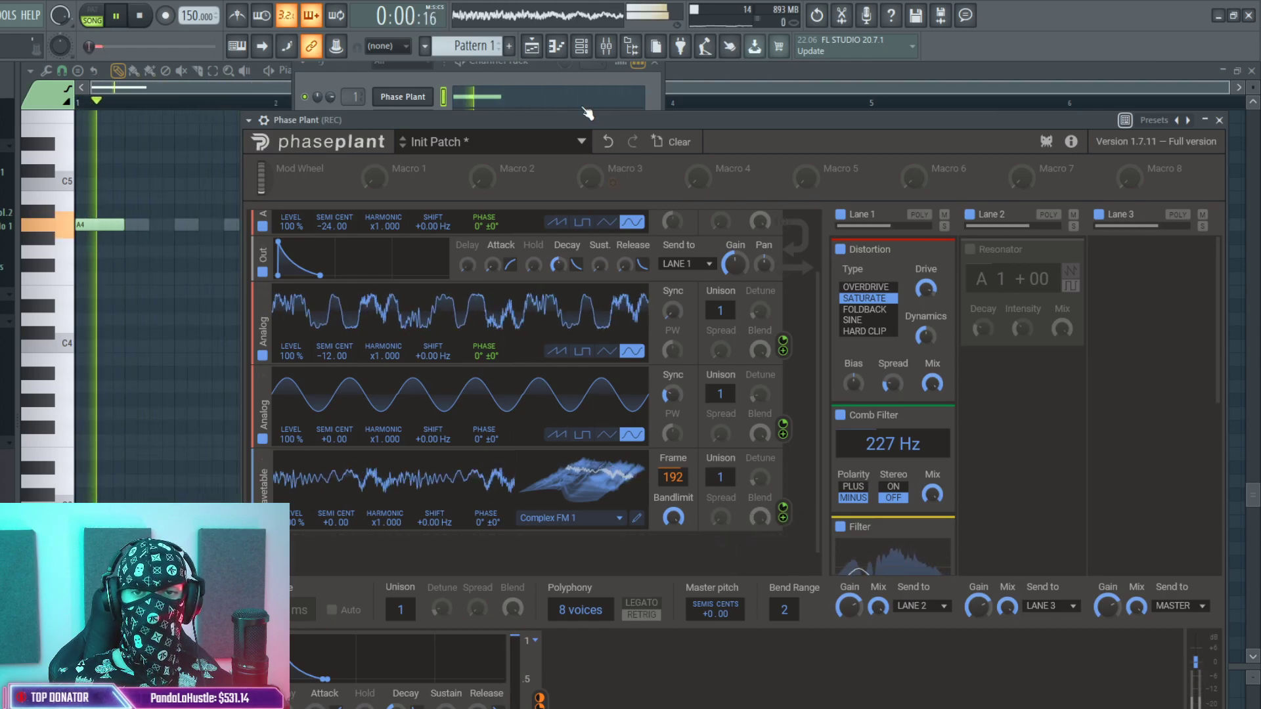
scroll(919, 447, "down", 4)
left_click_drag(858, 484, 857, 519)
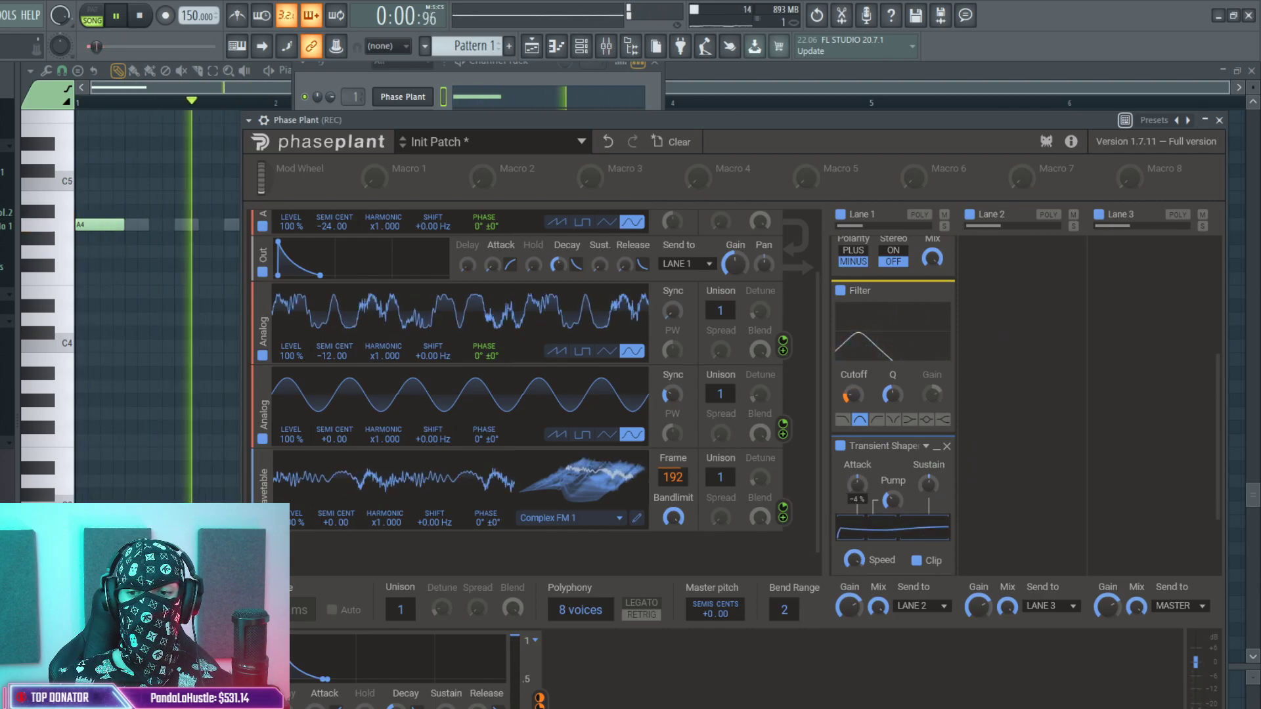
Move Camel Phat 3 above FabFilter Pro-Q 3 in the effects chain of mixer track Insert 2.
left_click(606, 46)
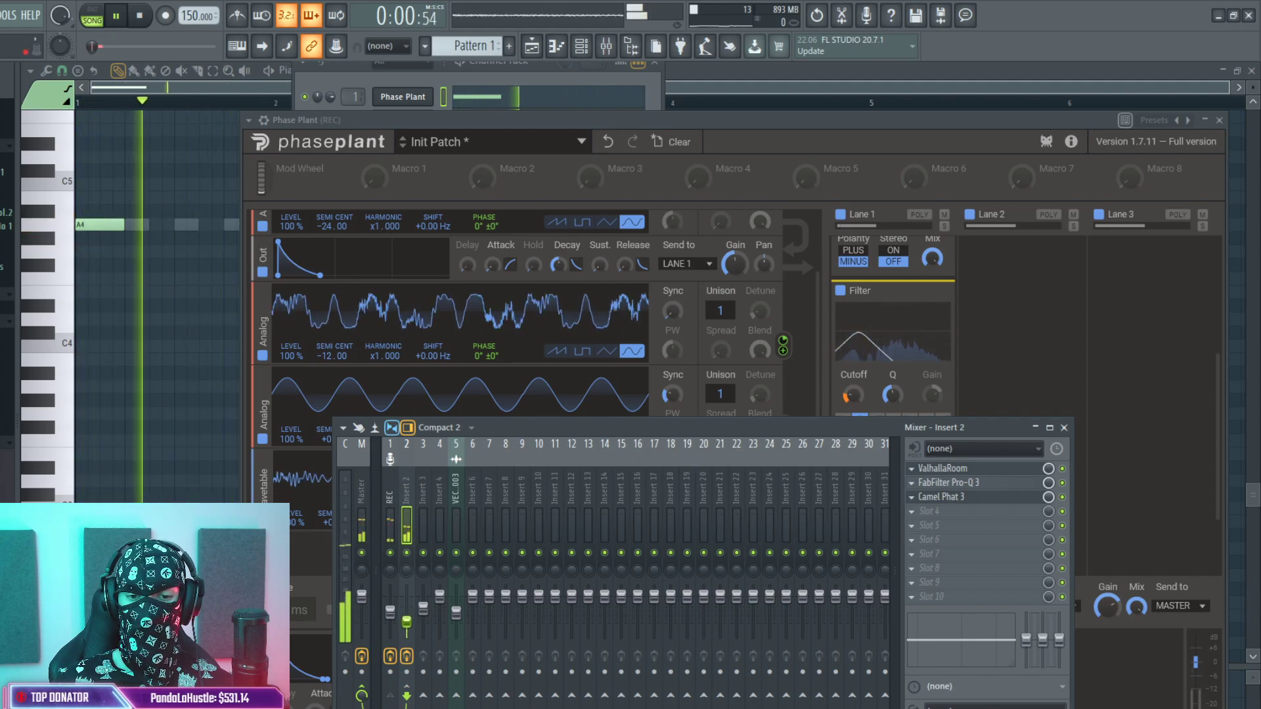
left_click(941, 497)
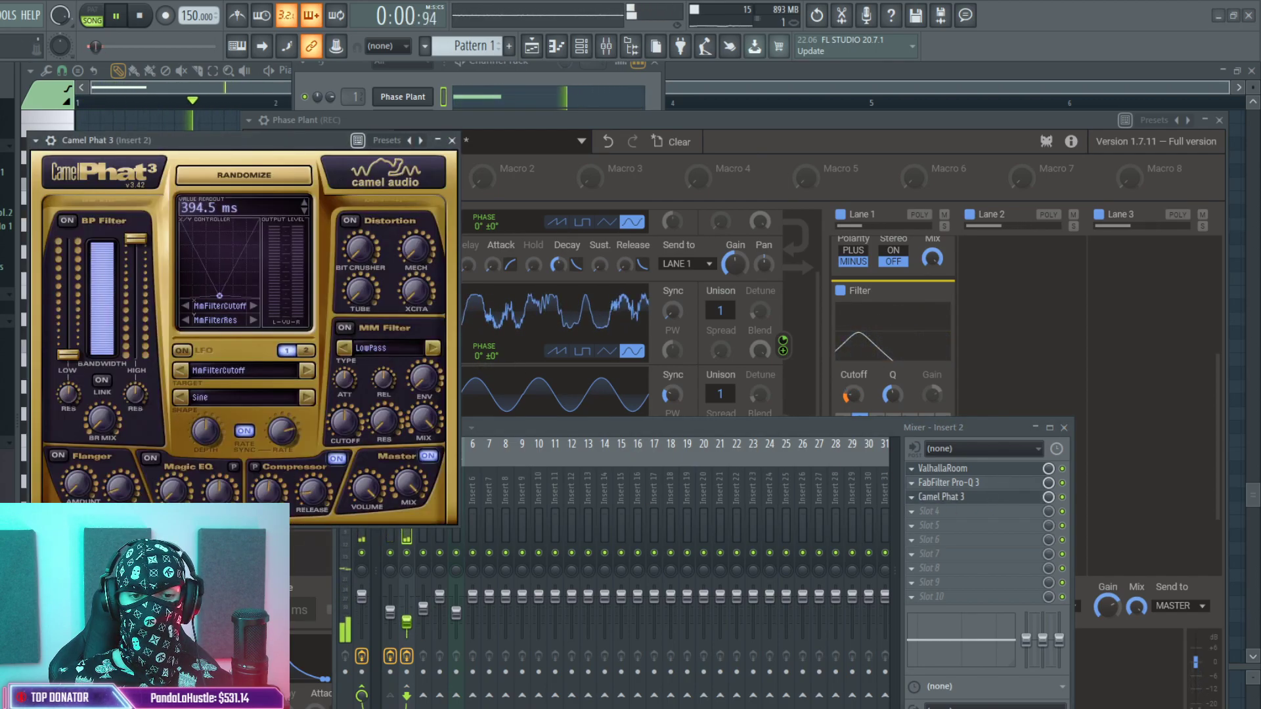
key("alt+Up")
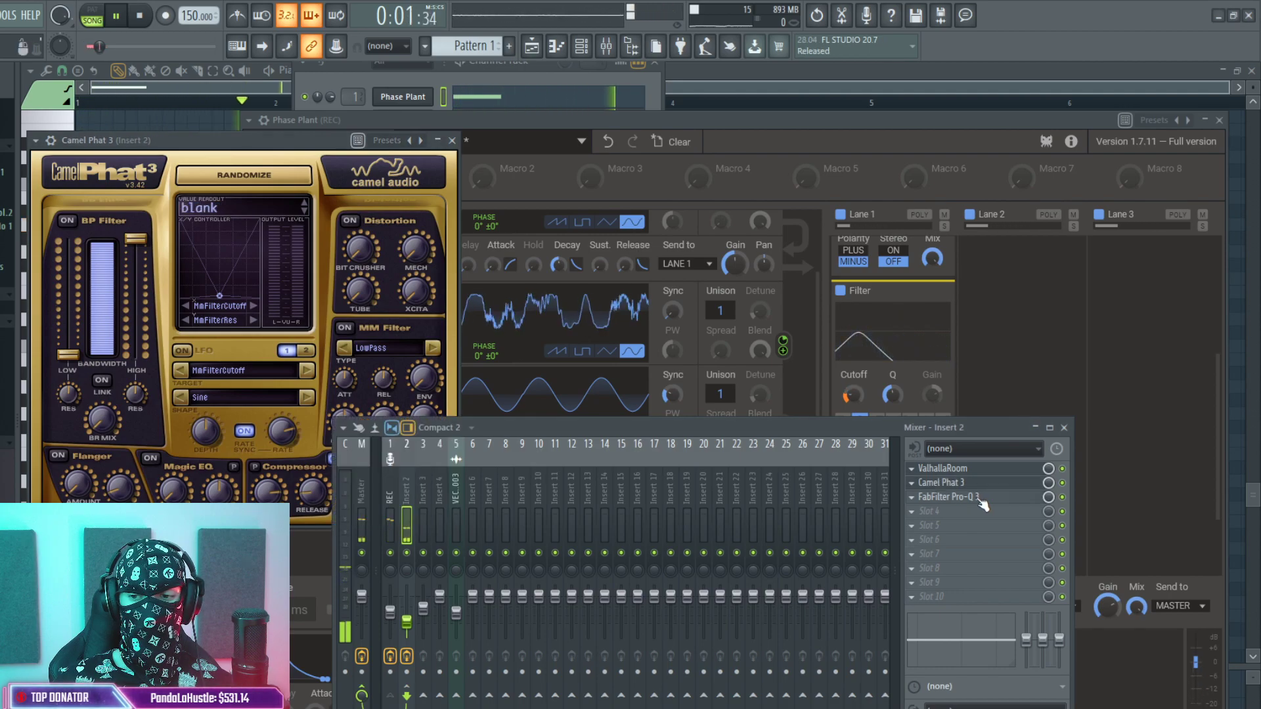
In Insert 2's Pro-Q 3, set the high shelf to about 5991 Hz and -19.83 dB, and lower the low cut's frequency.
left_click(949, 497)
left_click_drag(781, 419, 681, 458)
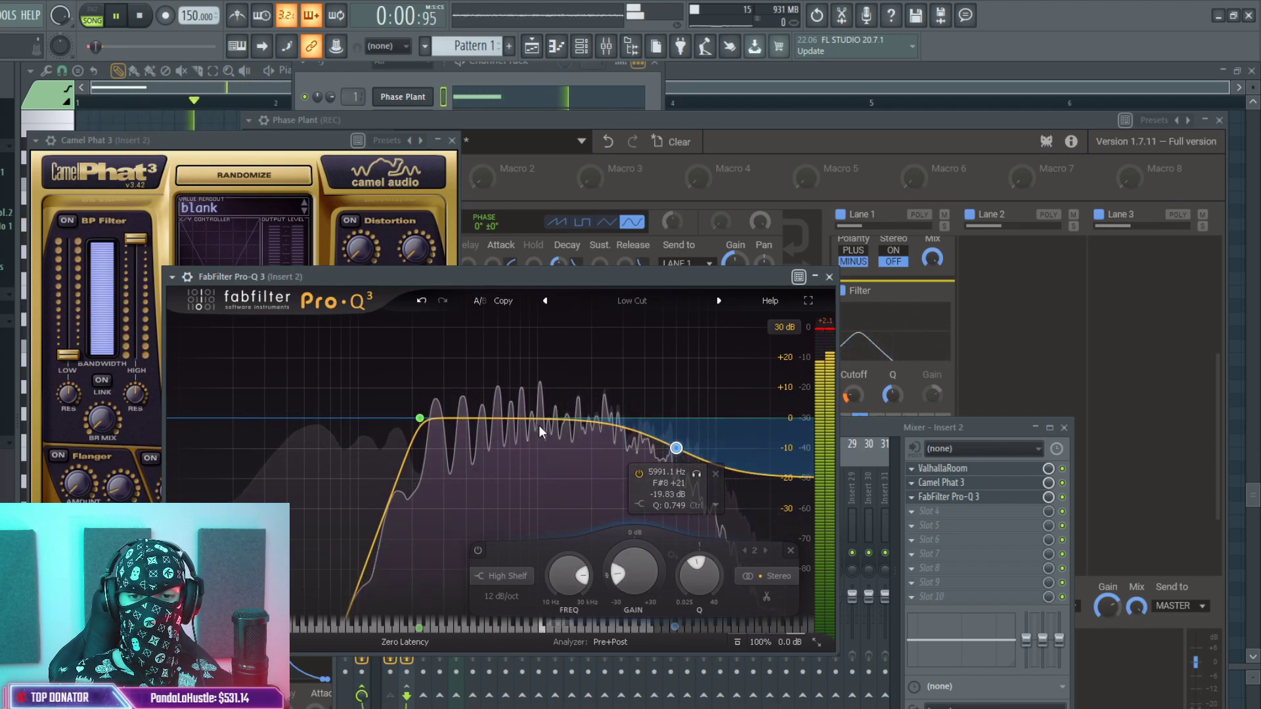
mouse_move(419, 418)
left_mouse_down()
mouse_move(383, 421)
mouse_move(402, 425)
left_mouse_up()
key("space")
Return to Phase Plant, audition the donk, and set the third oscillator's Analog Phase modulation to about 14%.
left_click(566, 55)
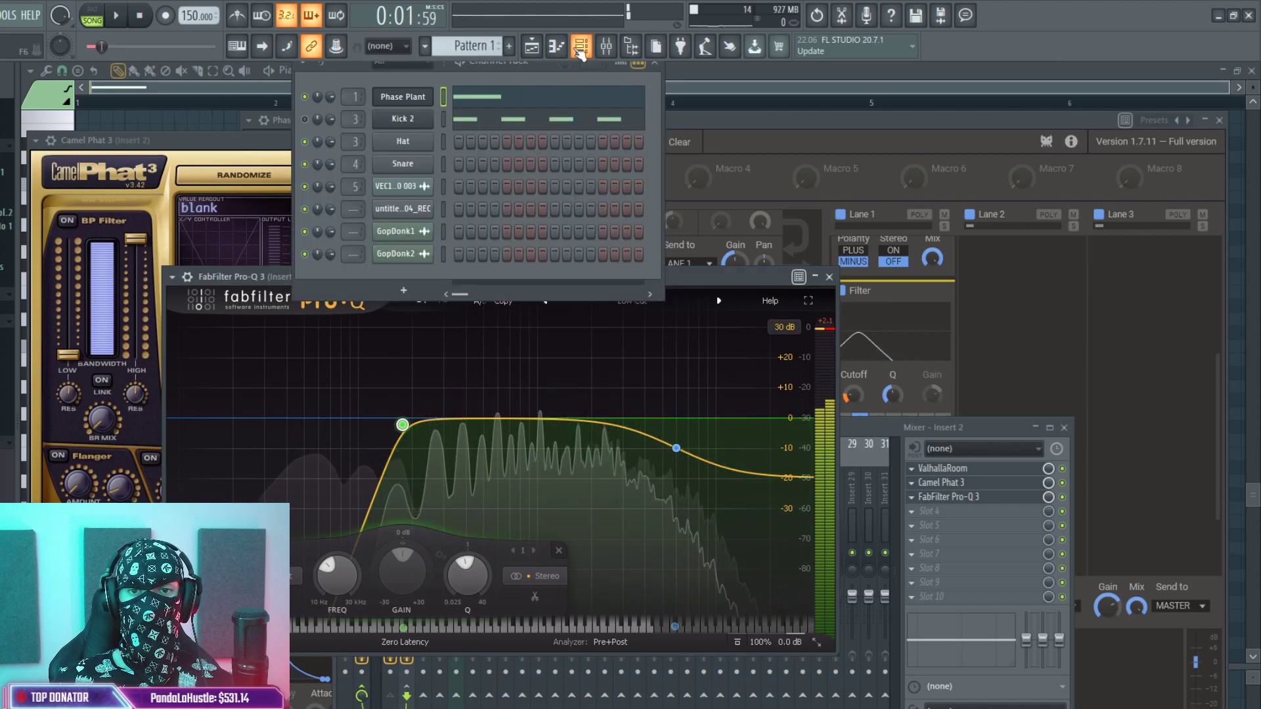
left_click(417, 98)
key("space")
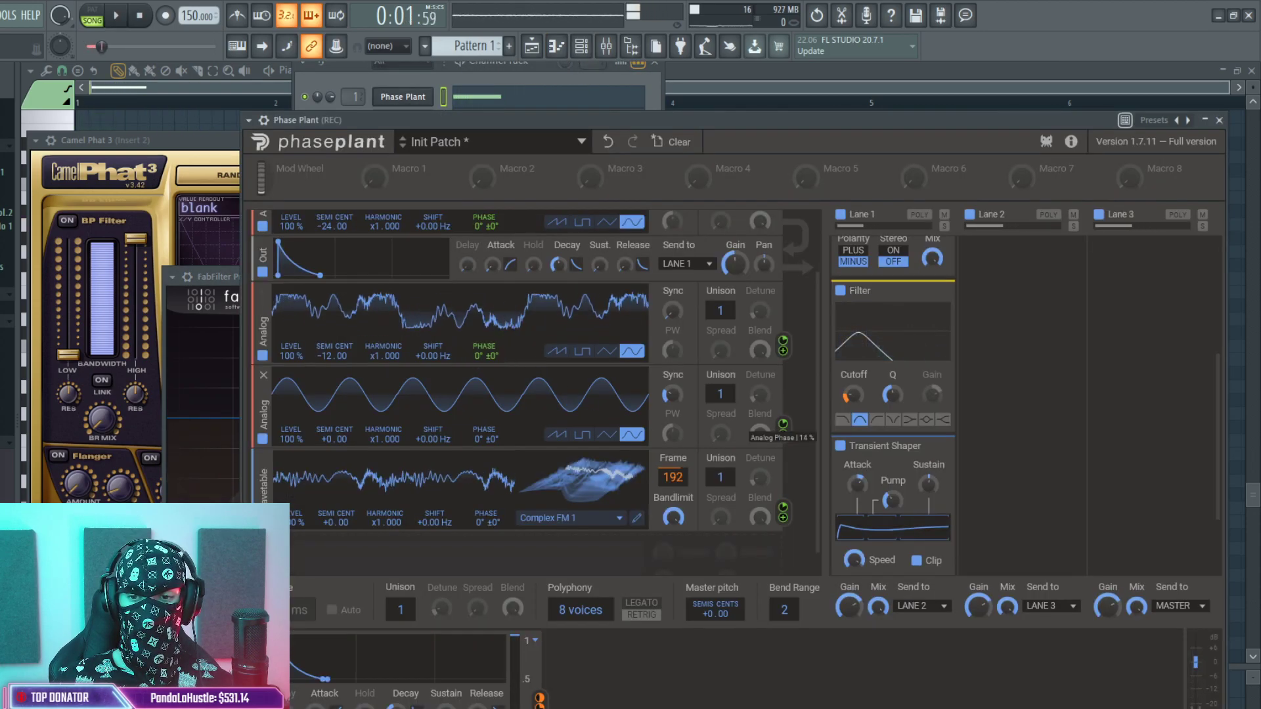
key("space")
Switch playback to pattern mode, write a short A4, A#4, A4 melody for Phase Plant, and play it.
left_click(92, 10)
left_click(117, 15)
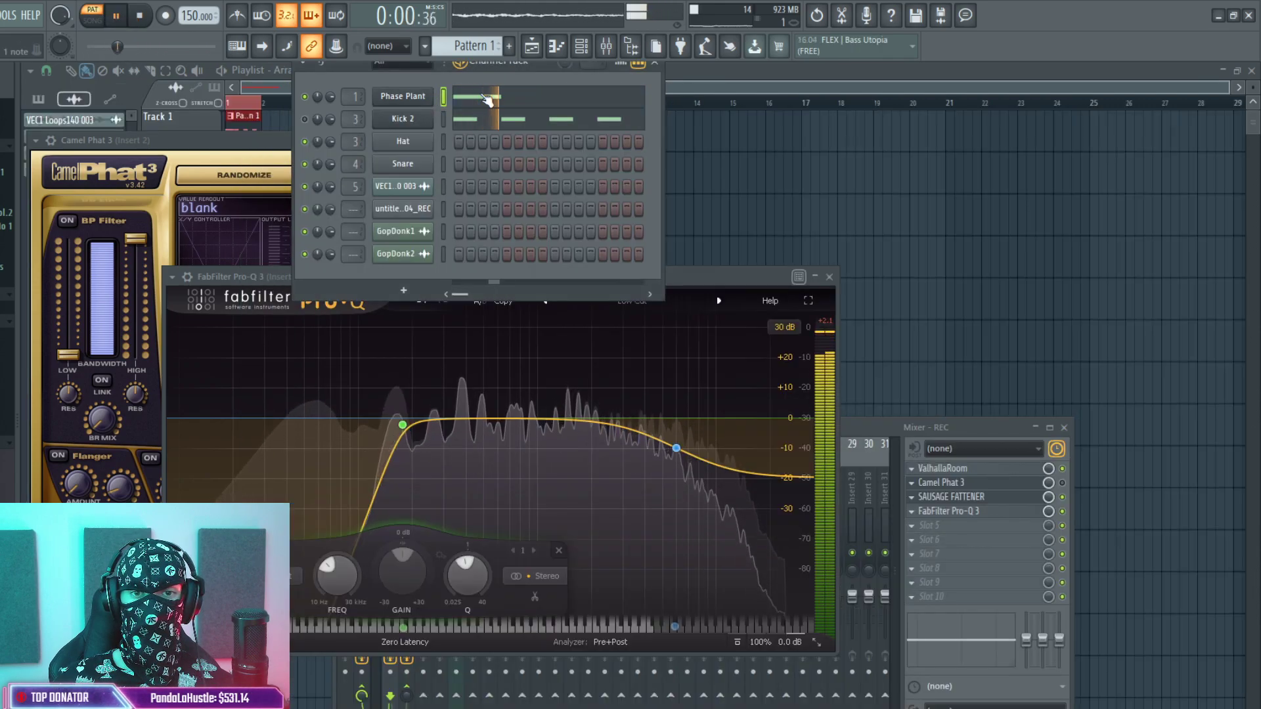
left_click(487, 100)
key("space")
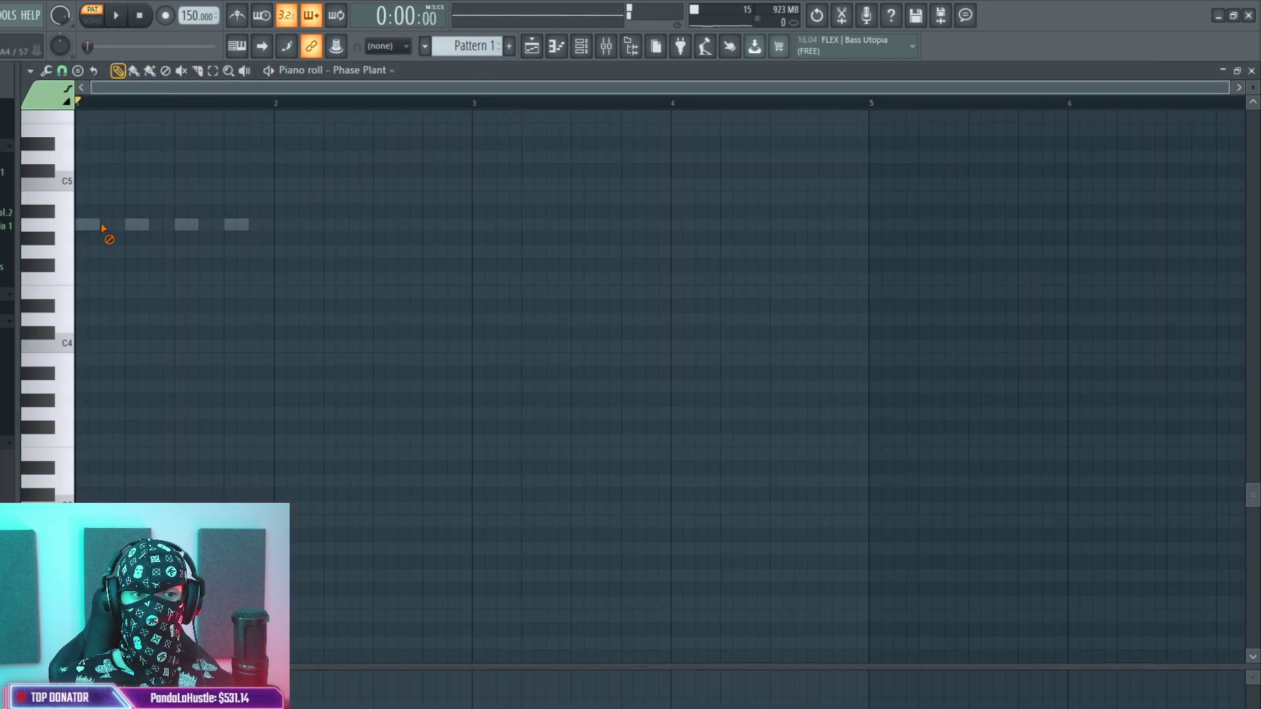
left_click_drag(99, 181, 99, 225)
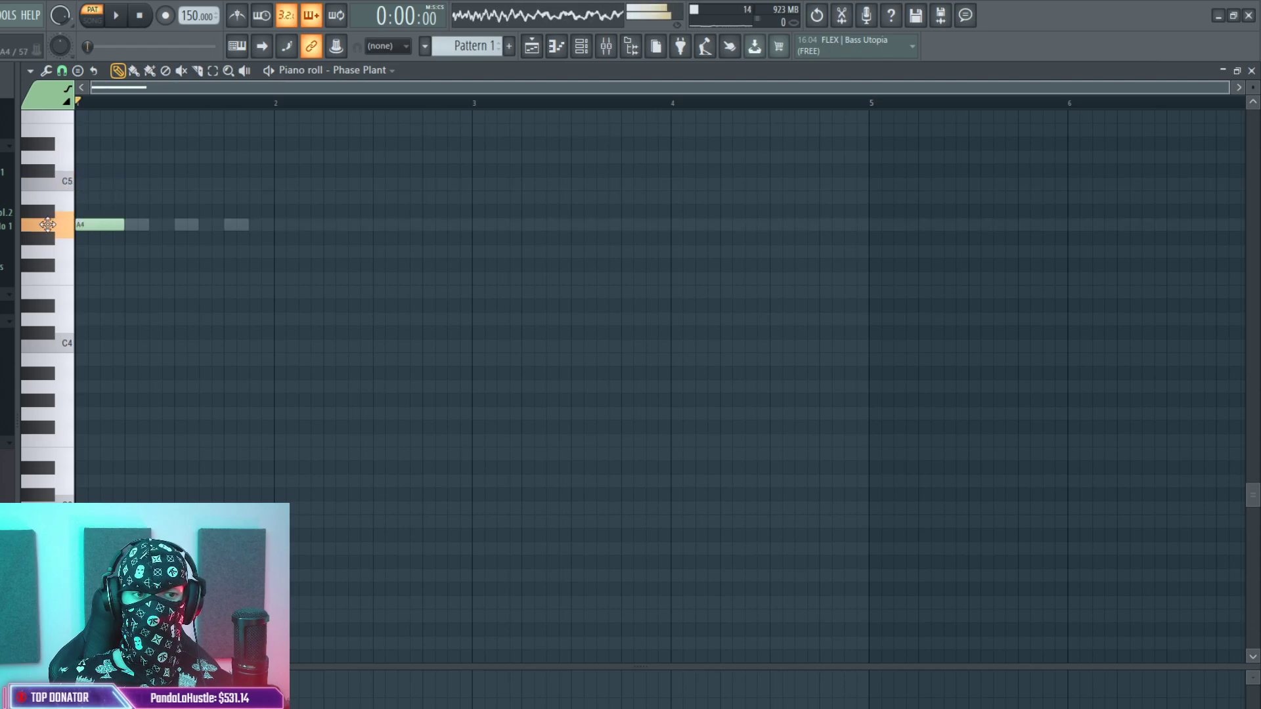
left_click(154, 211)
left_click_drag(179, 213, 167, 214)
left_click(204, 225)
key("space")
Reopen Phase Plant, adjust Analog Phase modulation from the second oscillator to about 22% and from the wavetable, and stop playback.
left_click(581, 46)
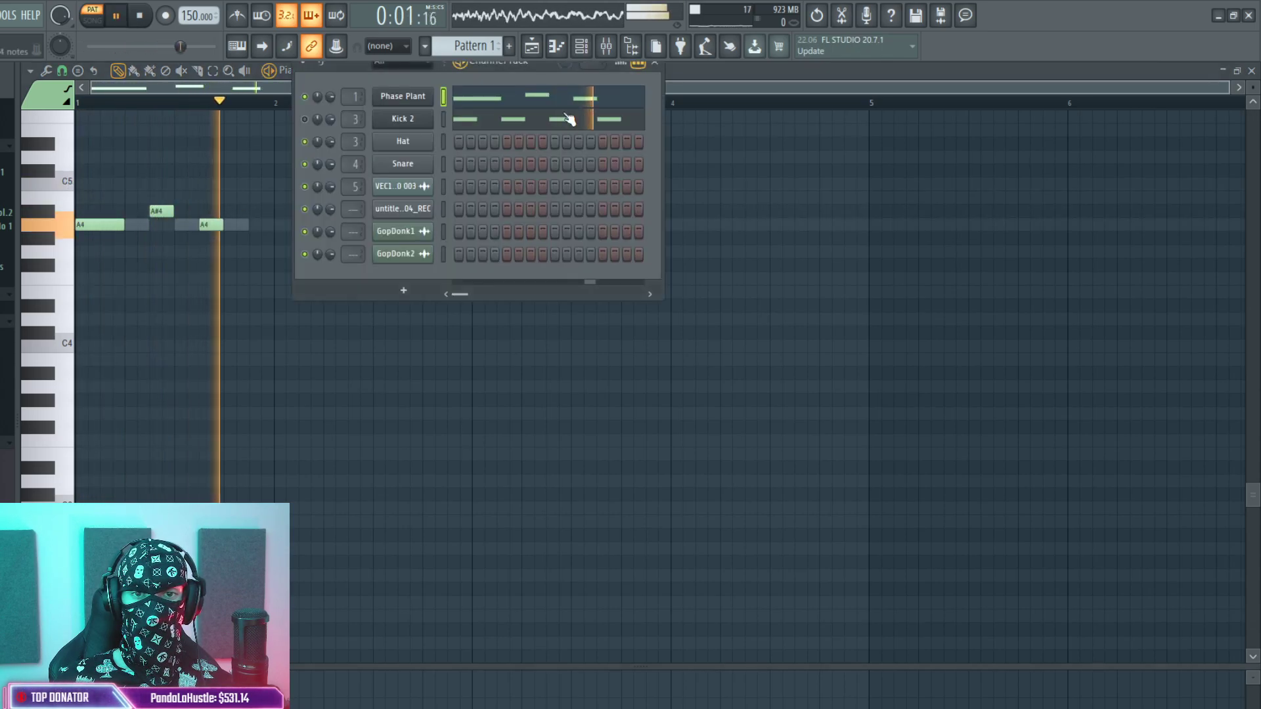
left_click(403, 96)
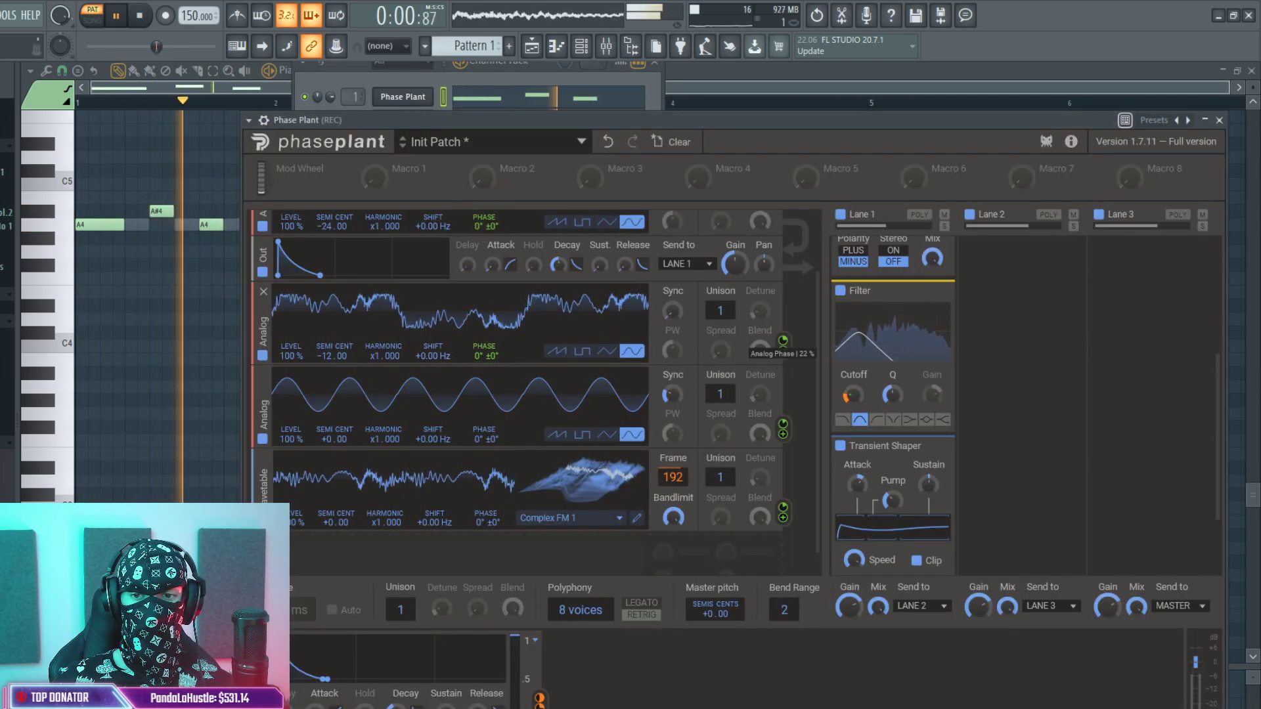
scroll(783, 341, "down", 3)
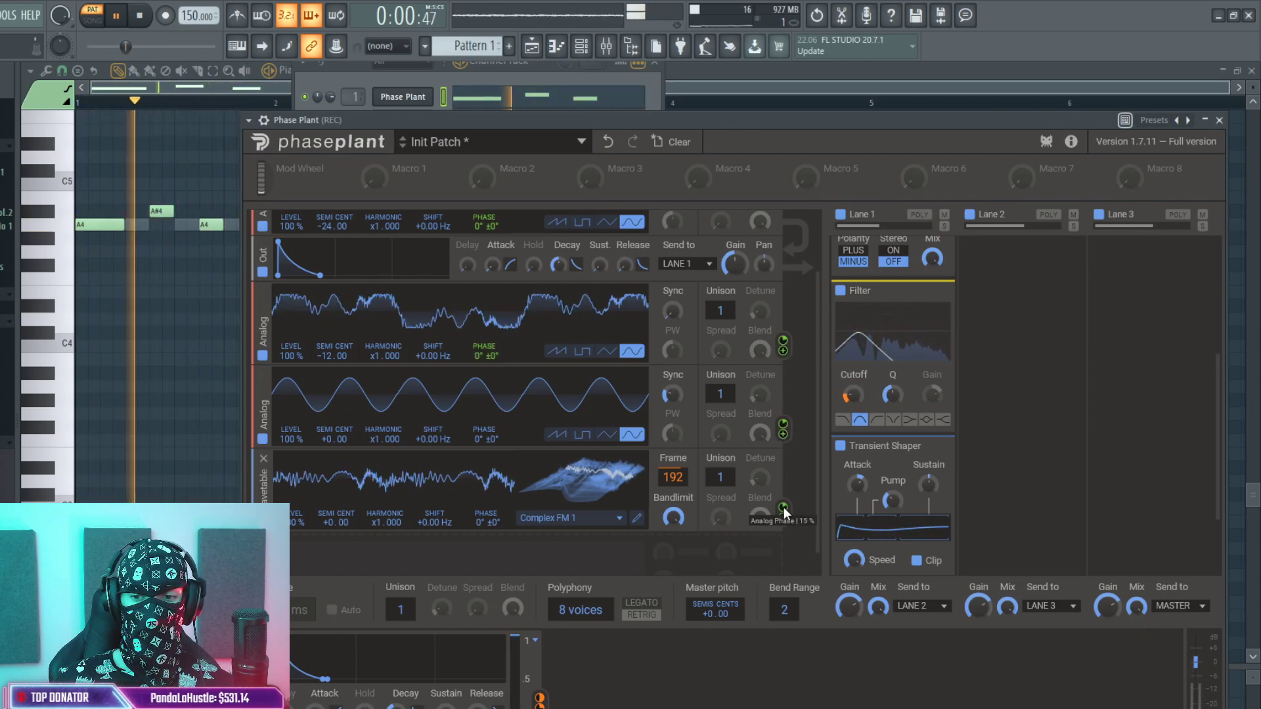
scroll(737, 407, "up", 2)
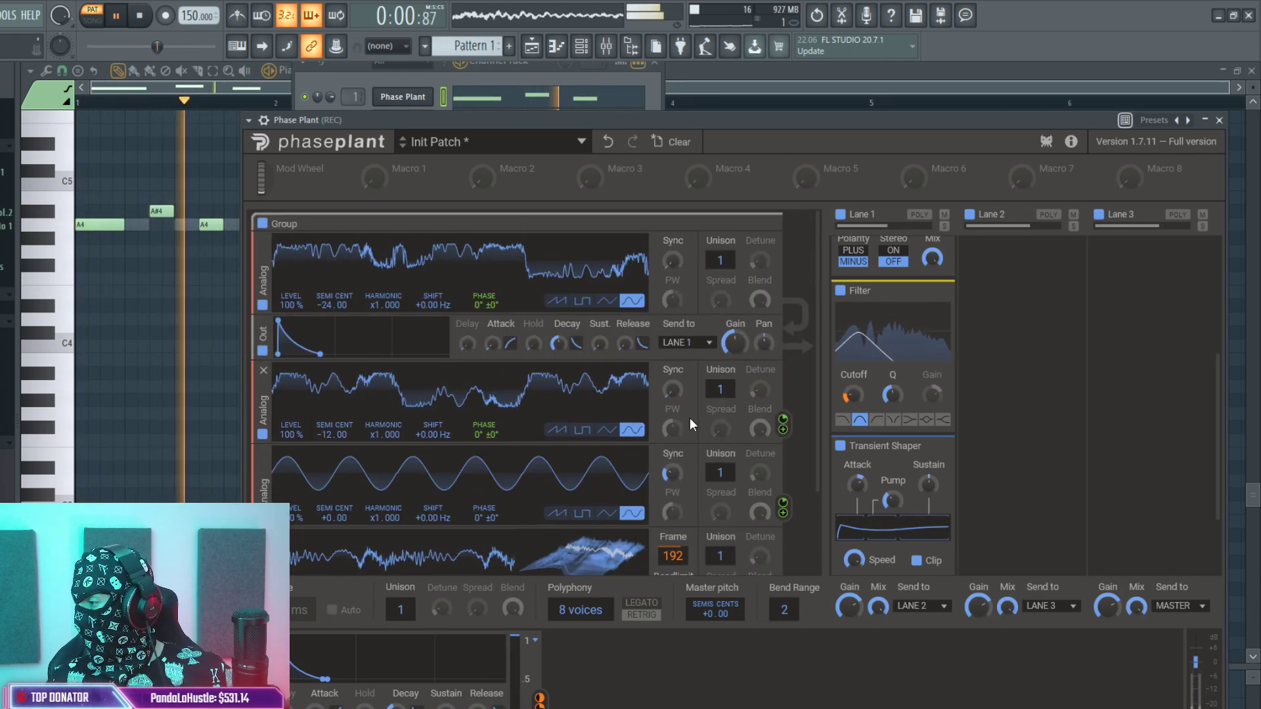
left_click(139, 19)
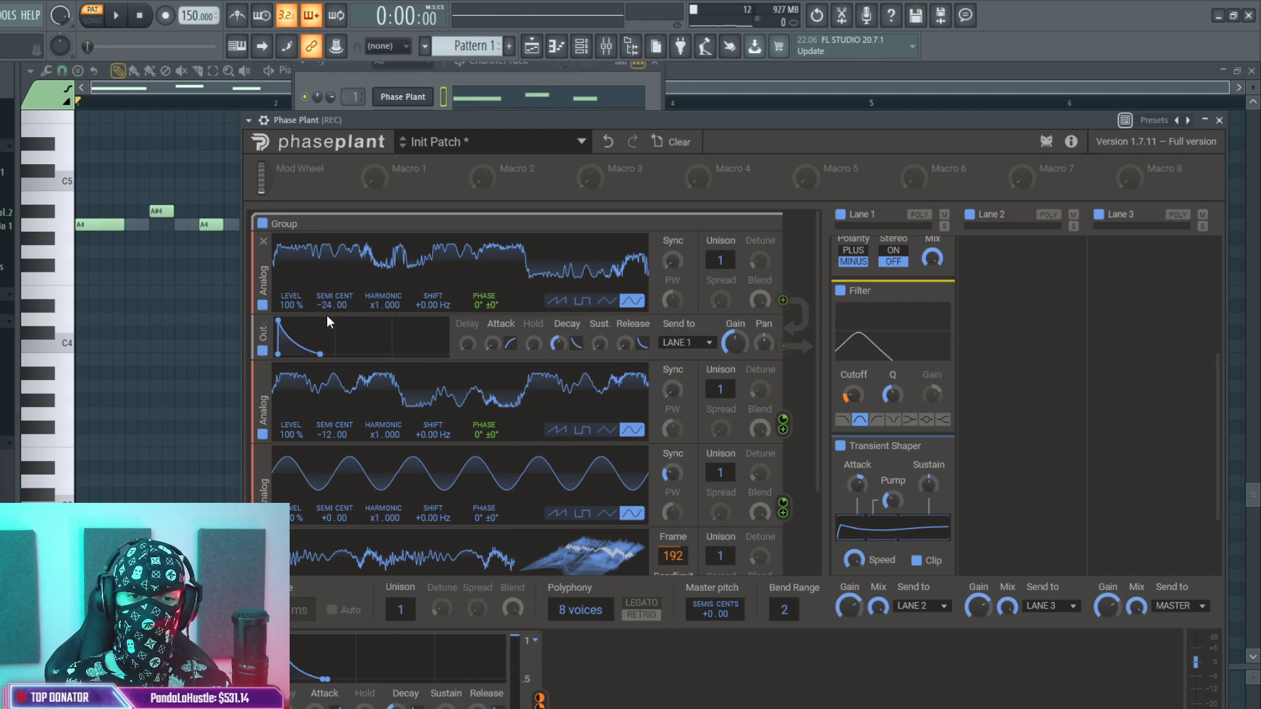
Set the second Analog oscillator to 0 semitones with a triangle wave and play the melody.
left_click_drag(328, 434, 328, 402)
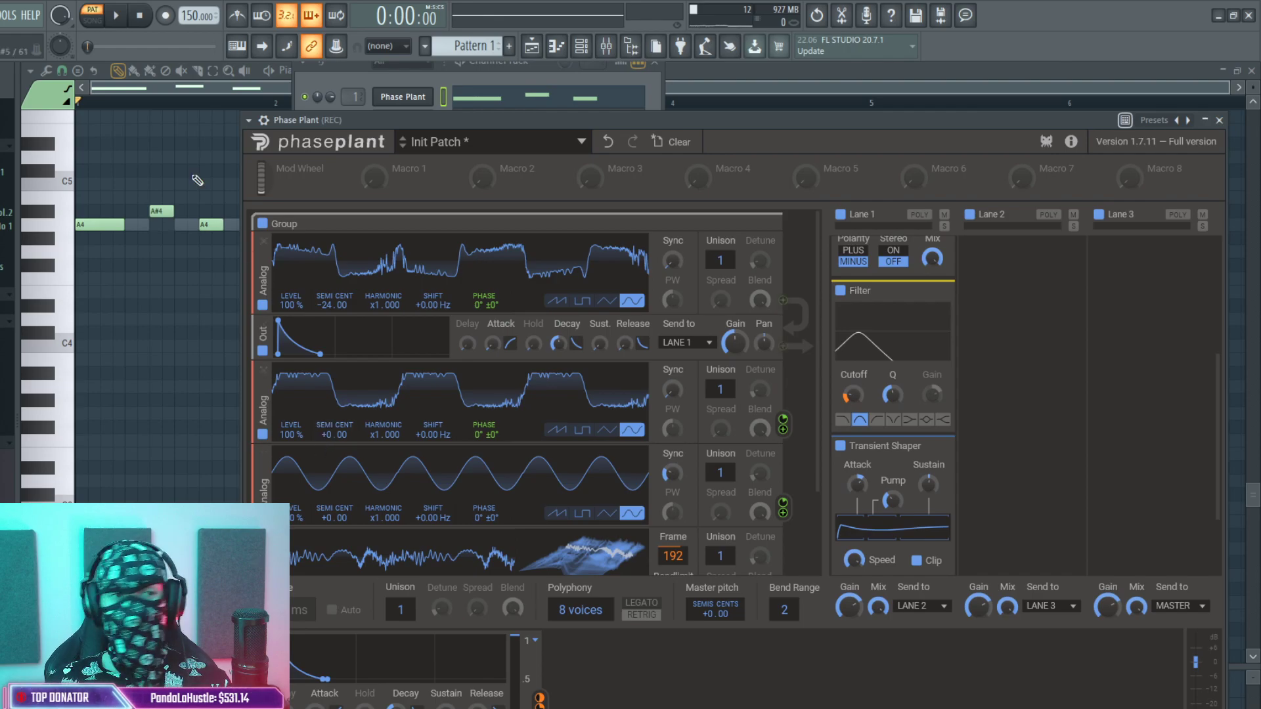
key("space")
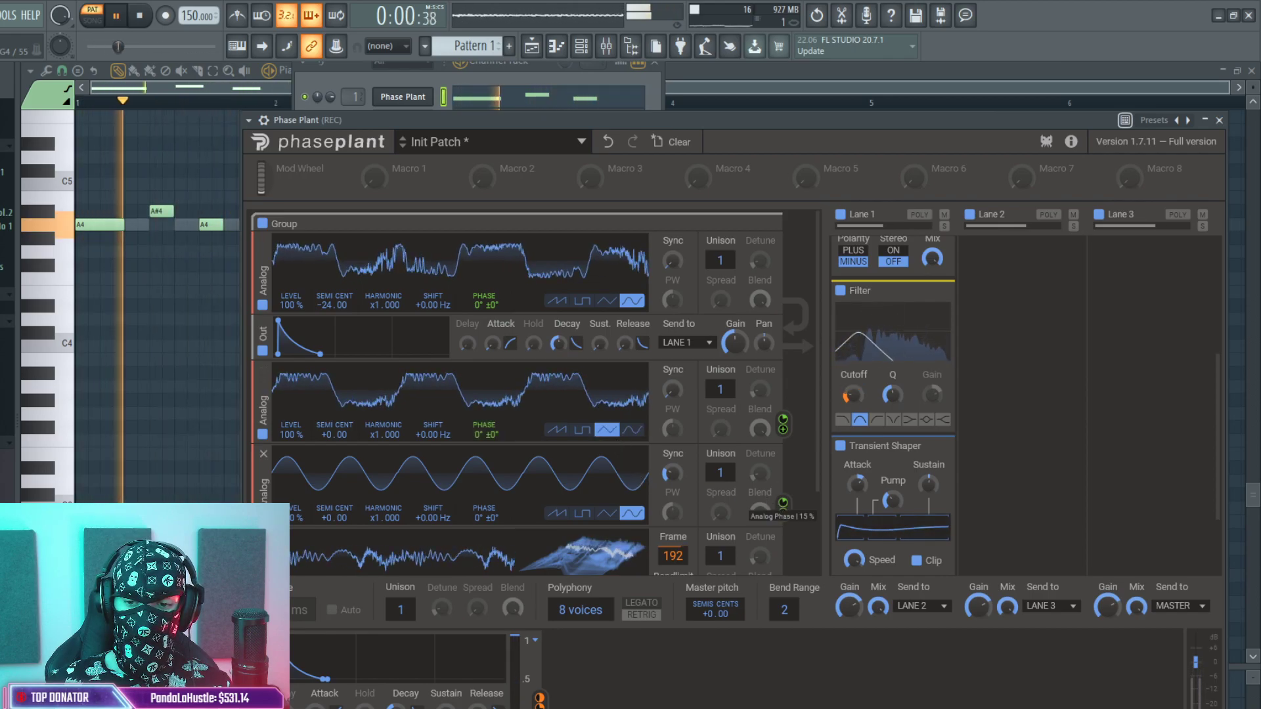
Try a sine wave on the second Analog oscillator and turn off the Complex FM 1 wavetable oscillator.
left_click(606, 430)
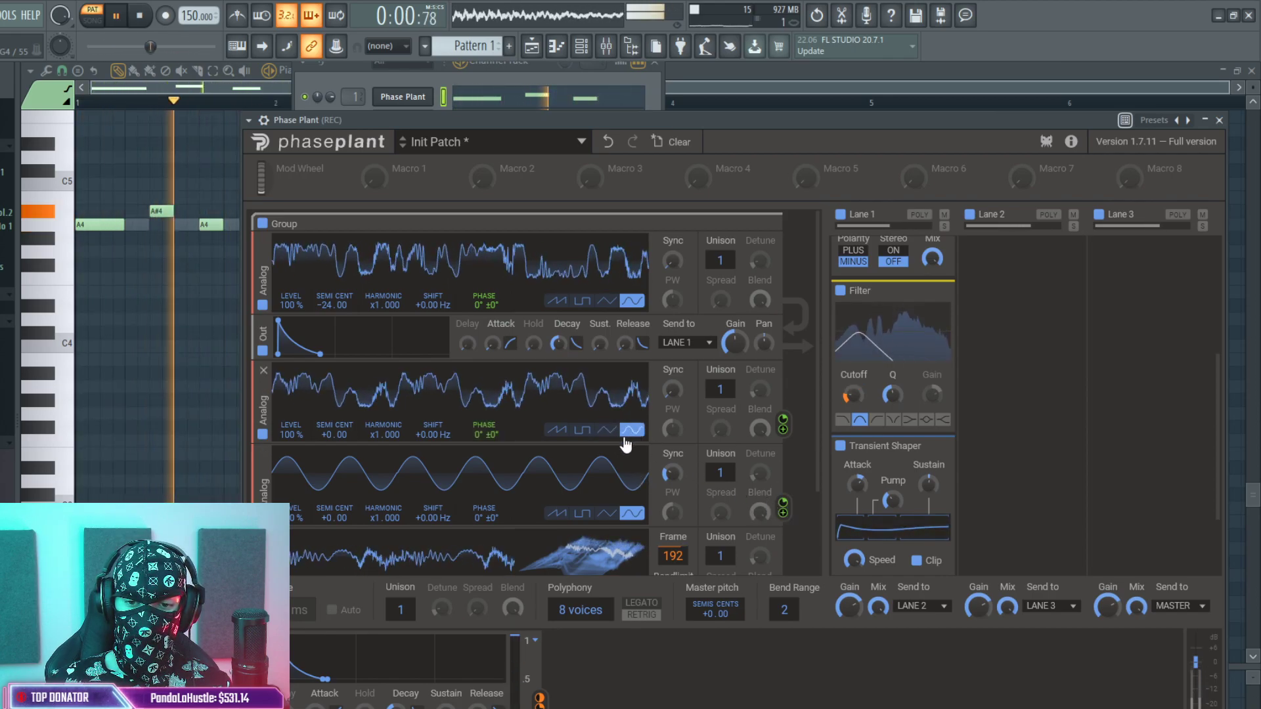
scroll(632, 436, "down", 3)
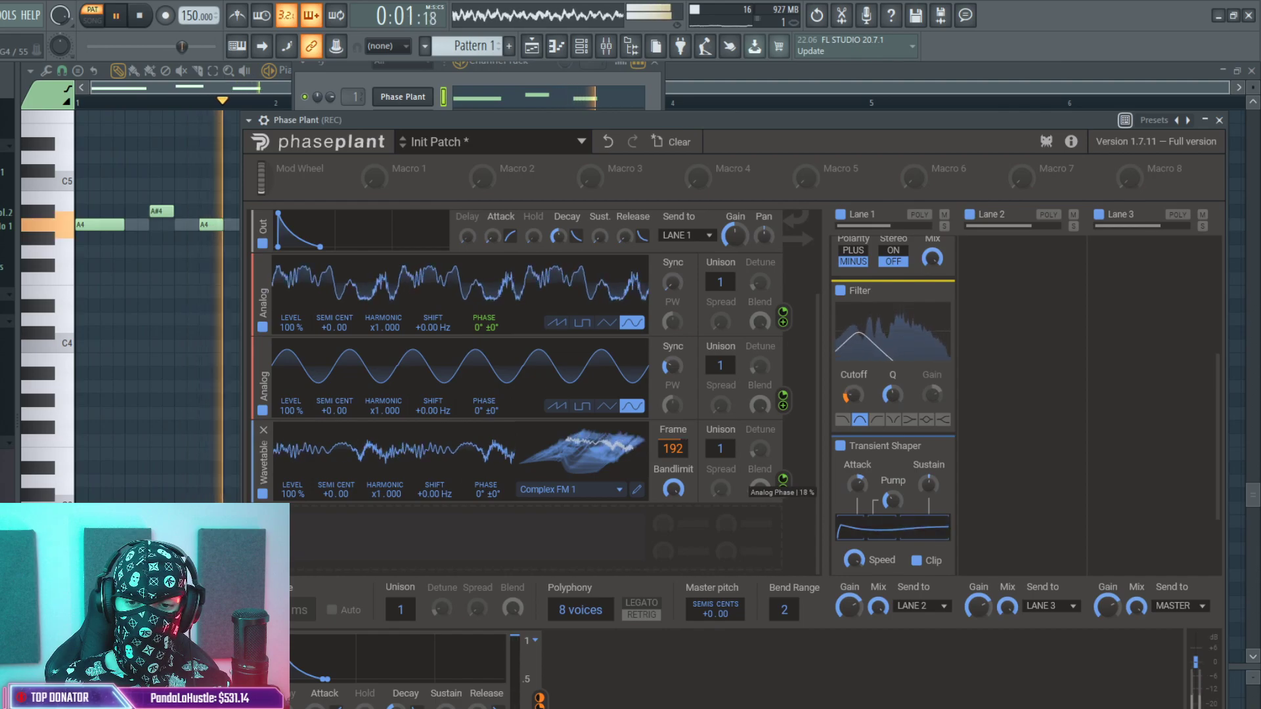
left_click(262, 494)
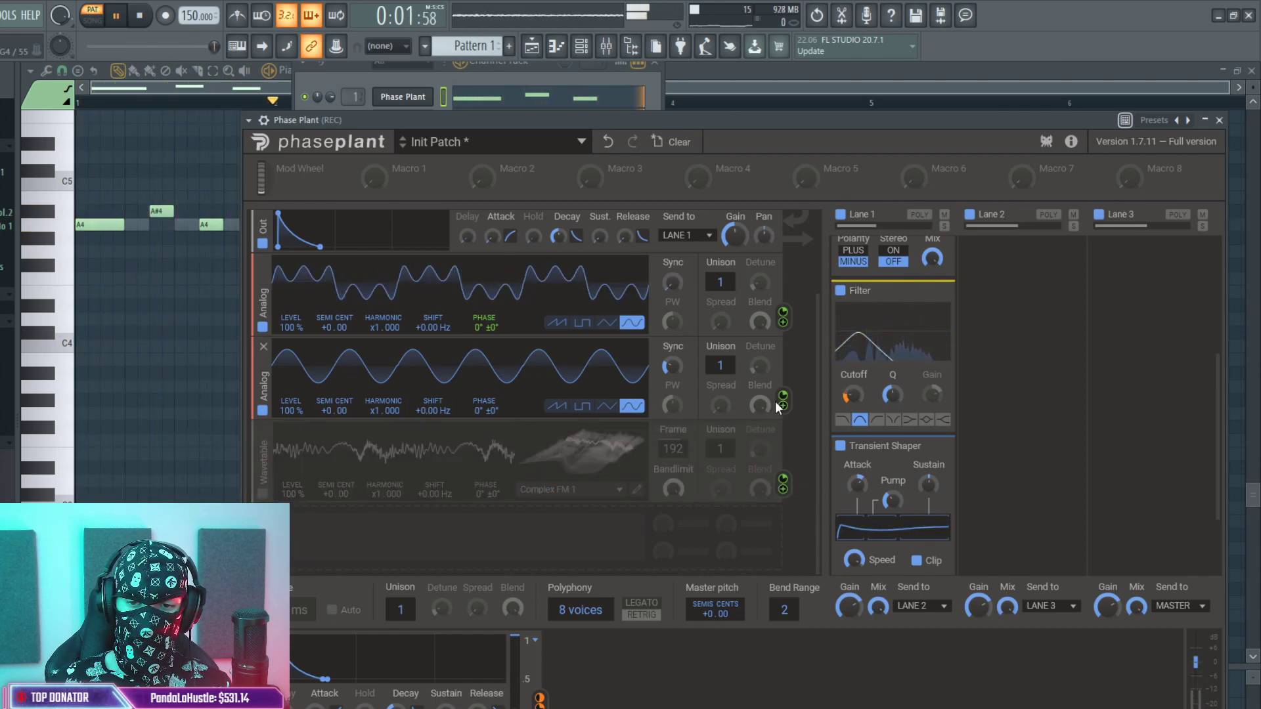
Set the second Analog oscillator to a triangle wave and transpose it to -12 semitones.
scroll(704, 365, "up", 3)
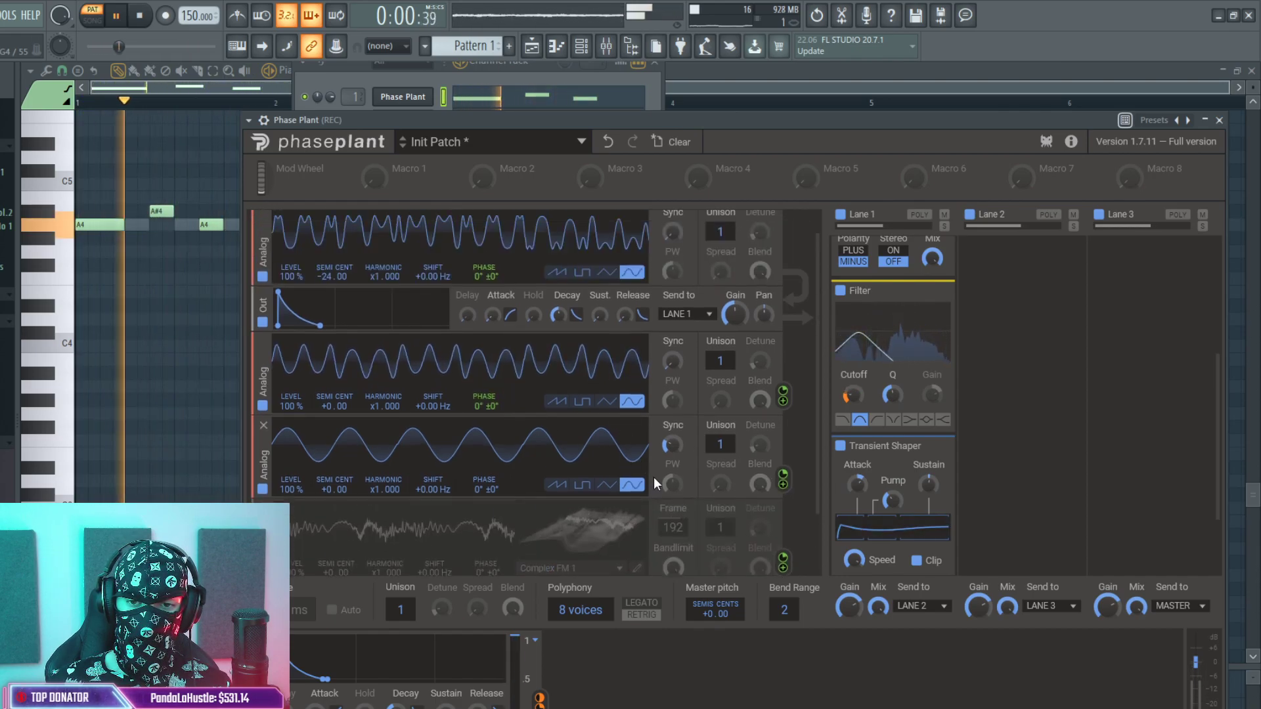
left_click(609, 430)
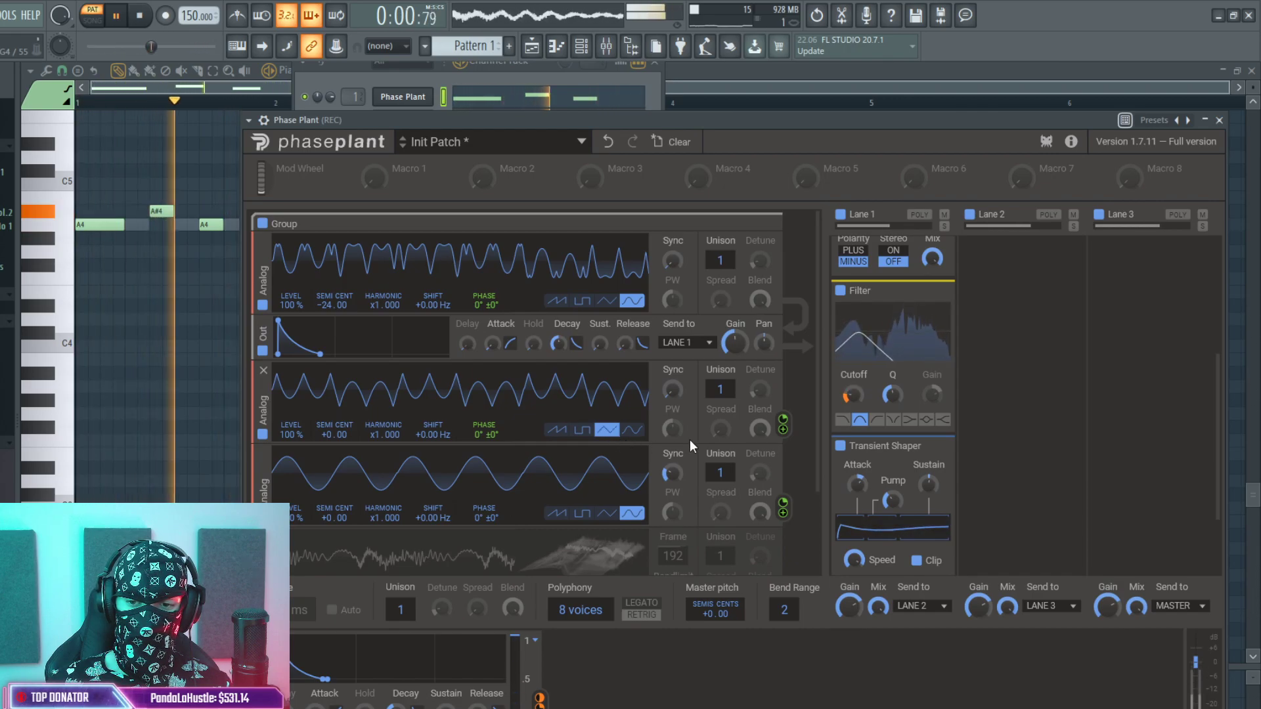
left_click_drag(329, 434, 326, 543)
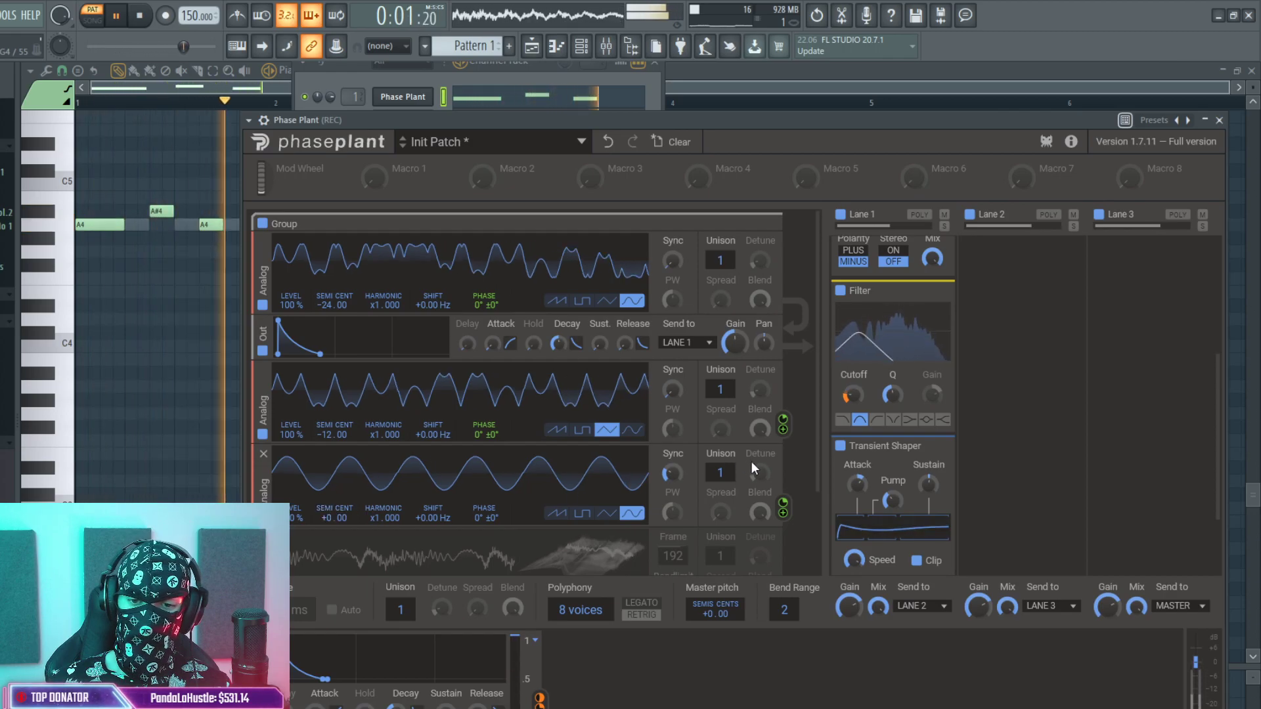
Set the Analog Phase modulation to about 20% from the third Analog oscillator and about 18% from the second.
left_click_drag(783, 503, 783, 499)
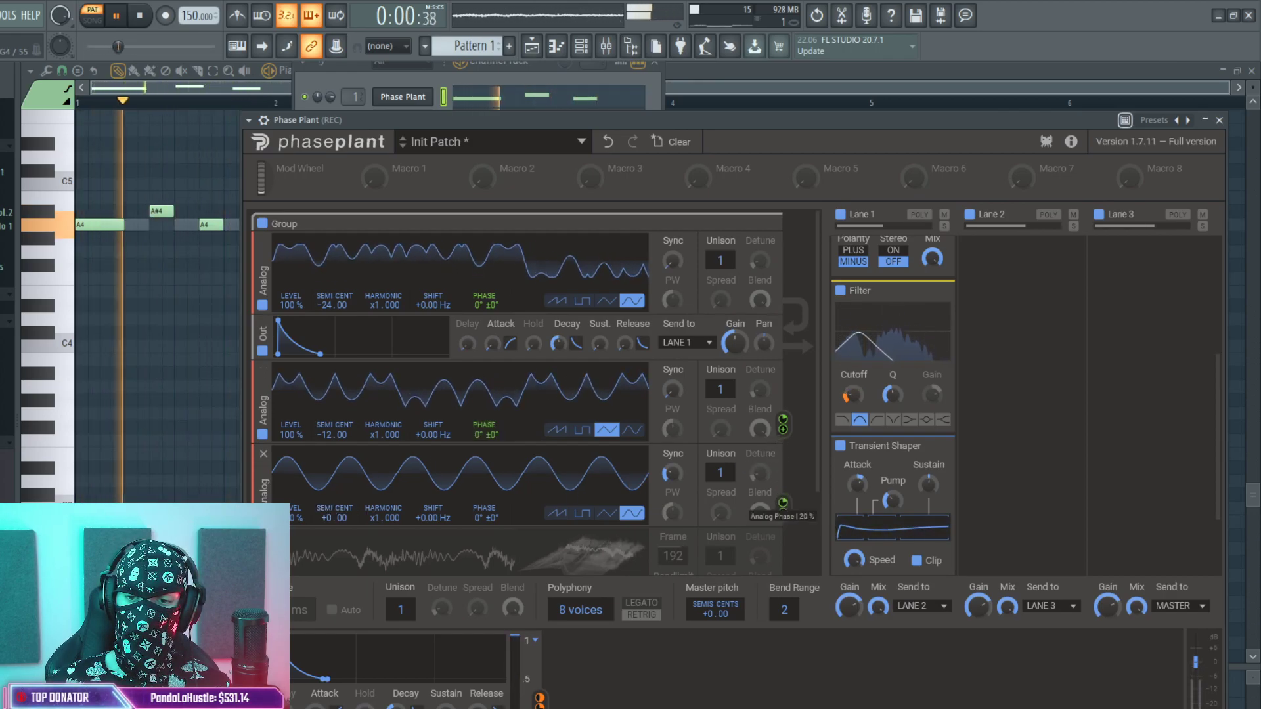
left_click_drag(784, 421, 783, 419)
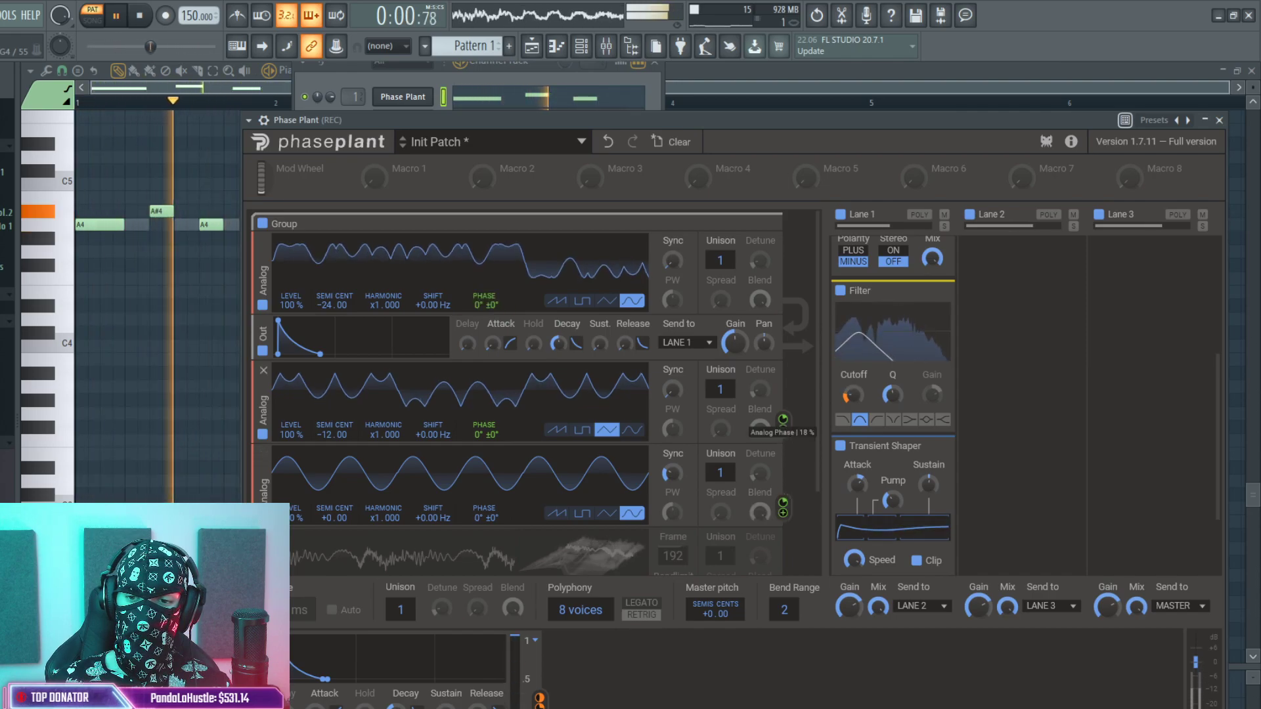
Raise the Q of the Lane 1 filter slightly and set the comb filter to 247 Hz.
left_click_drag(892, 394, 838, 352)
scroll(893, 394, "up", 3)
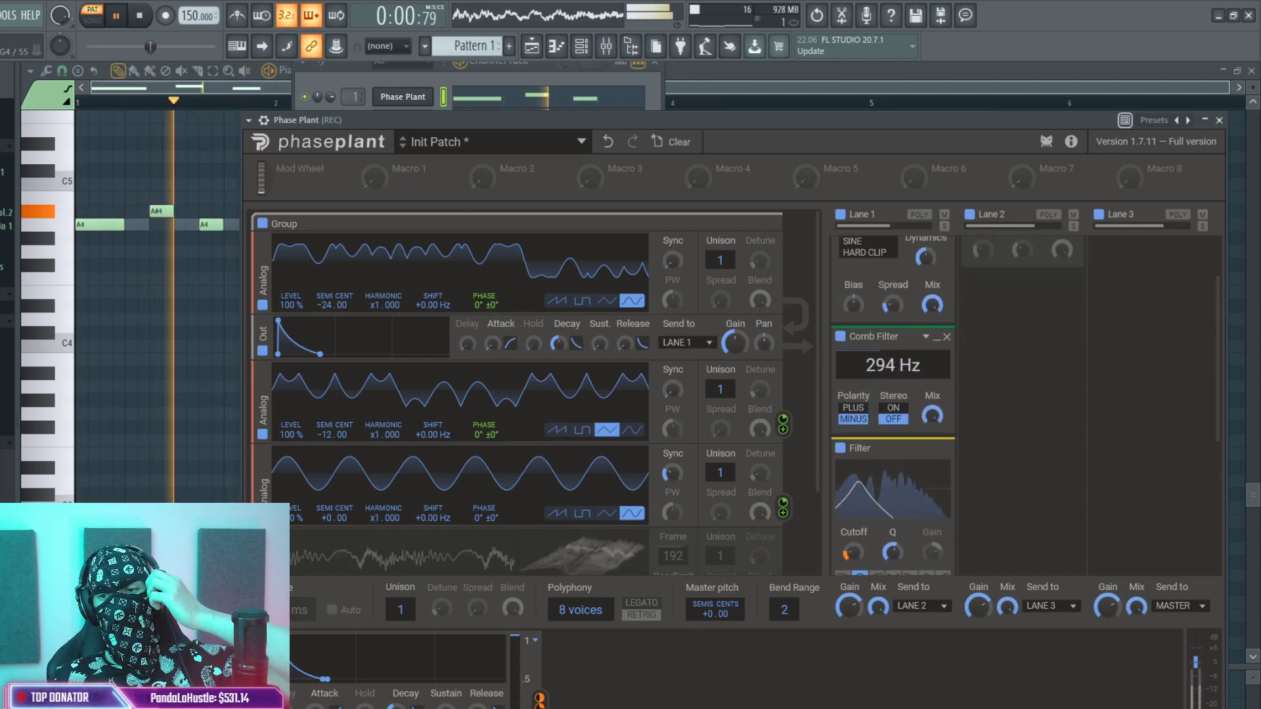
Stop the melody playback and open the mixer.
left_click(140, 16)
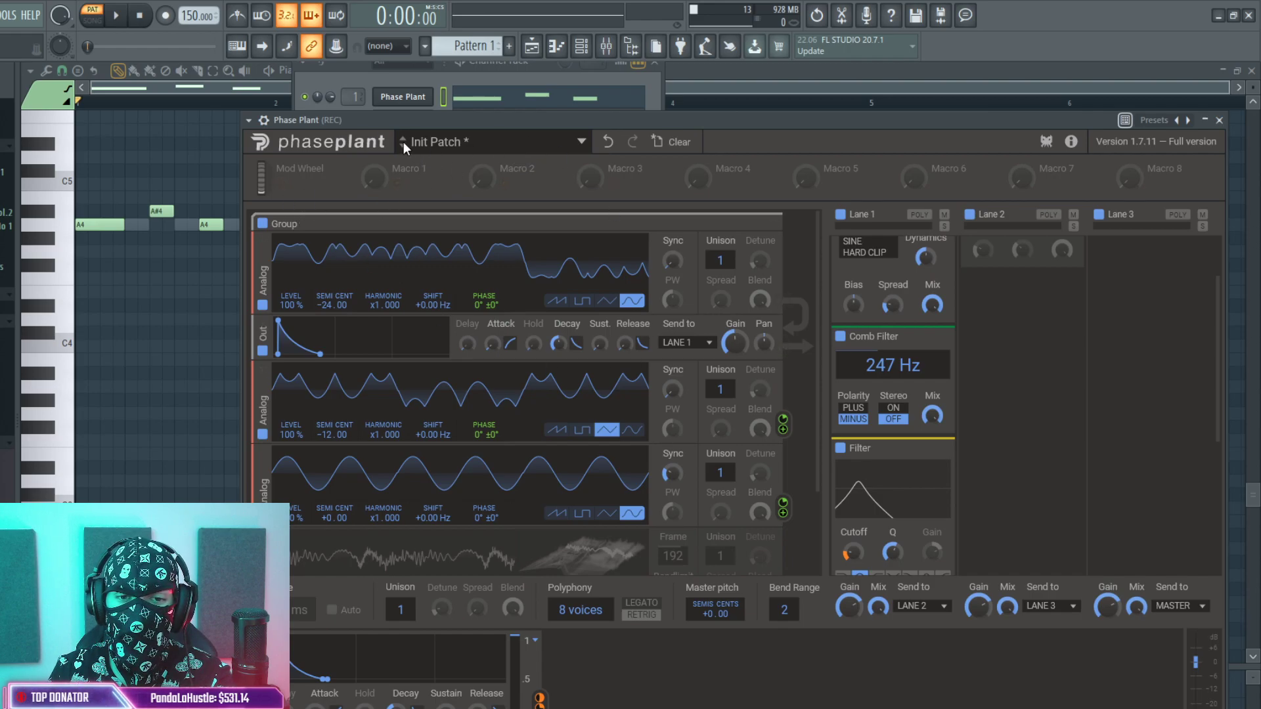
left_click(606, 47)
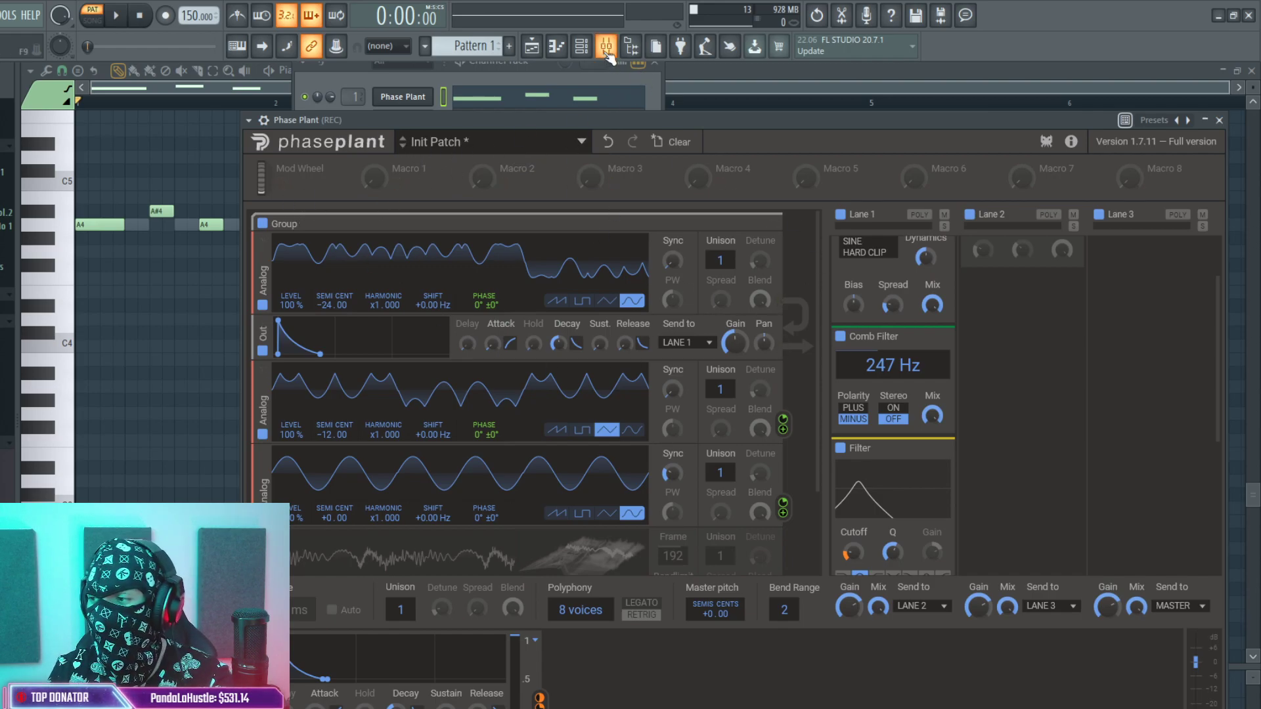